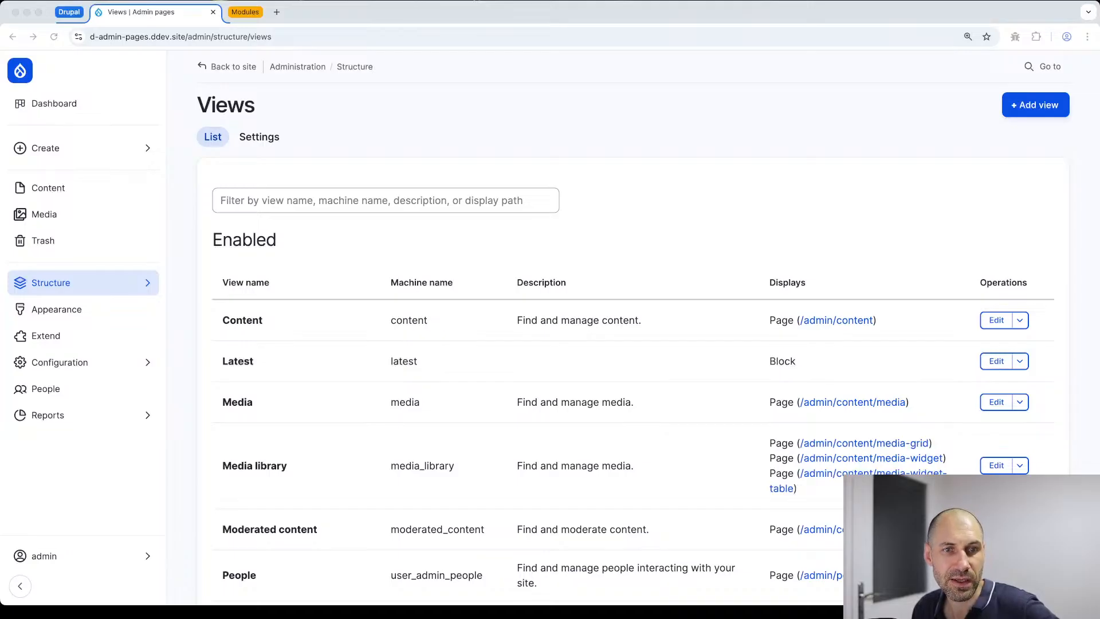
Step: Look through the Content, Media and People administration listings
left_click(349, 242)
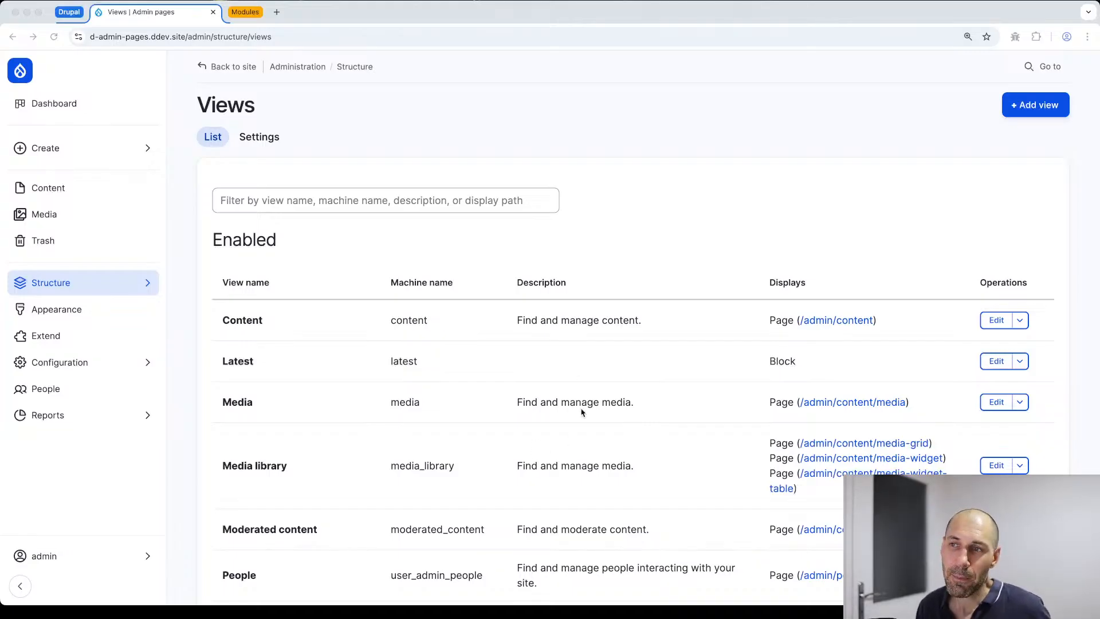
left_click(560, 233)
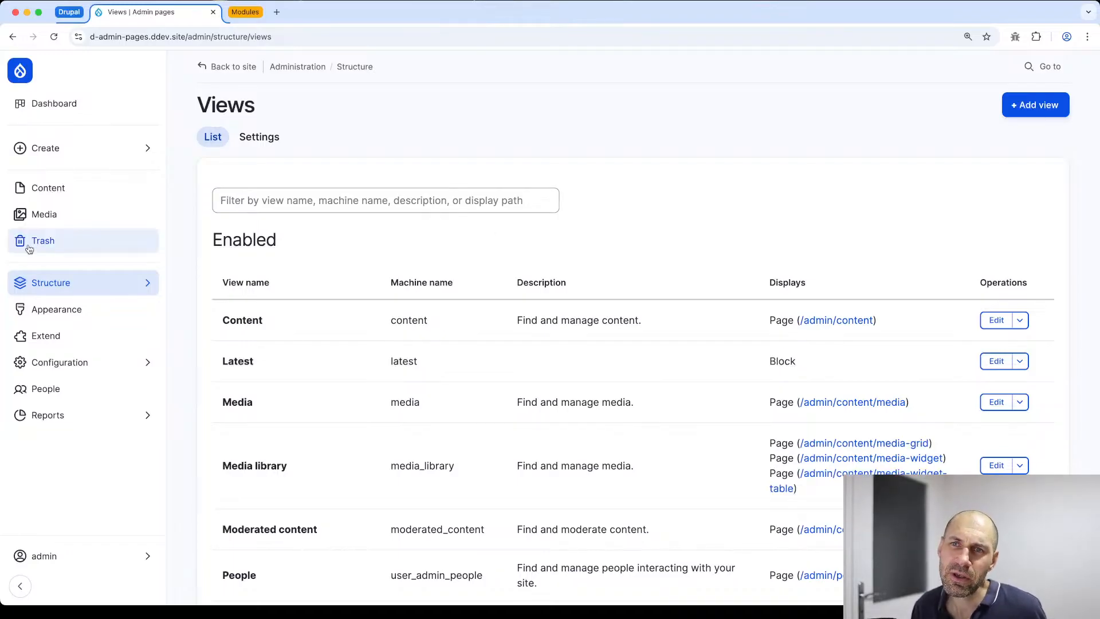
left_click(67, 189)
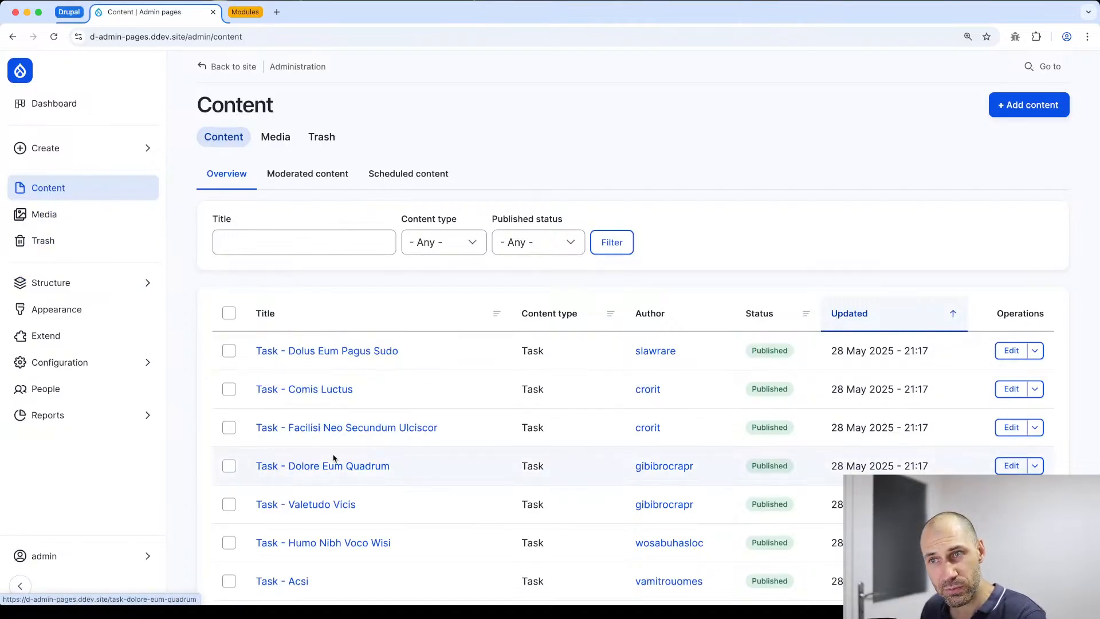
left_click(284, 139)
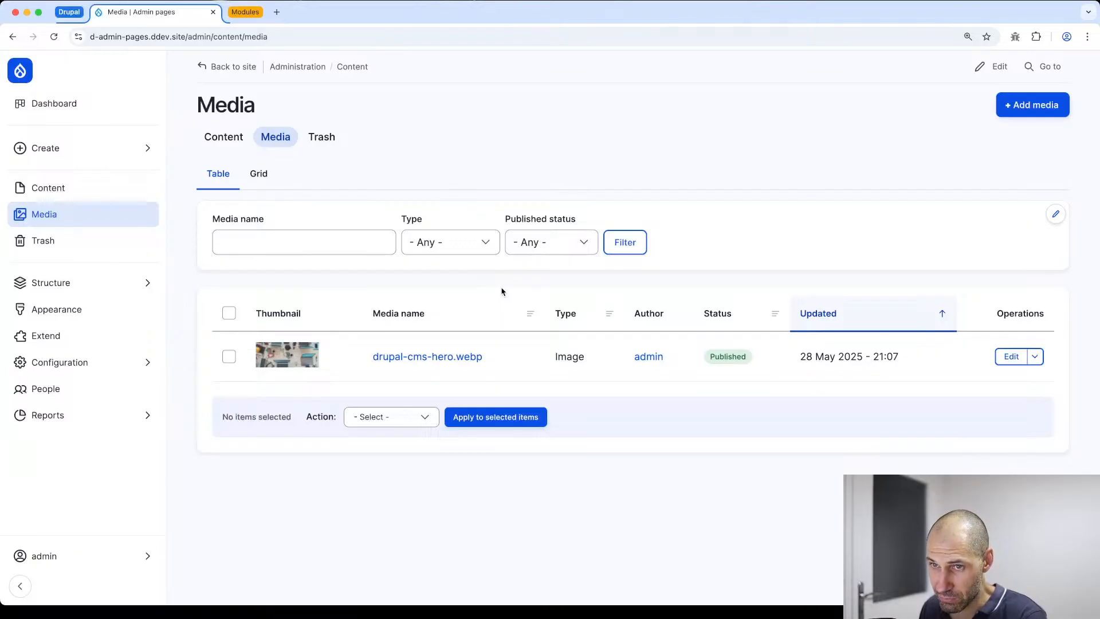
left_click(72, 388)
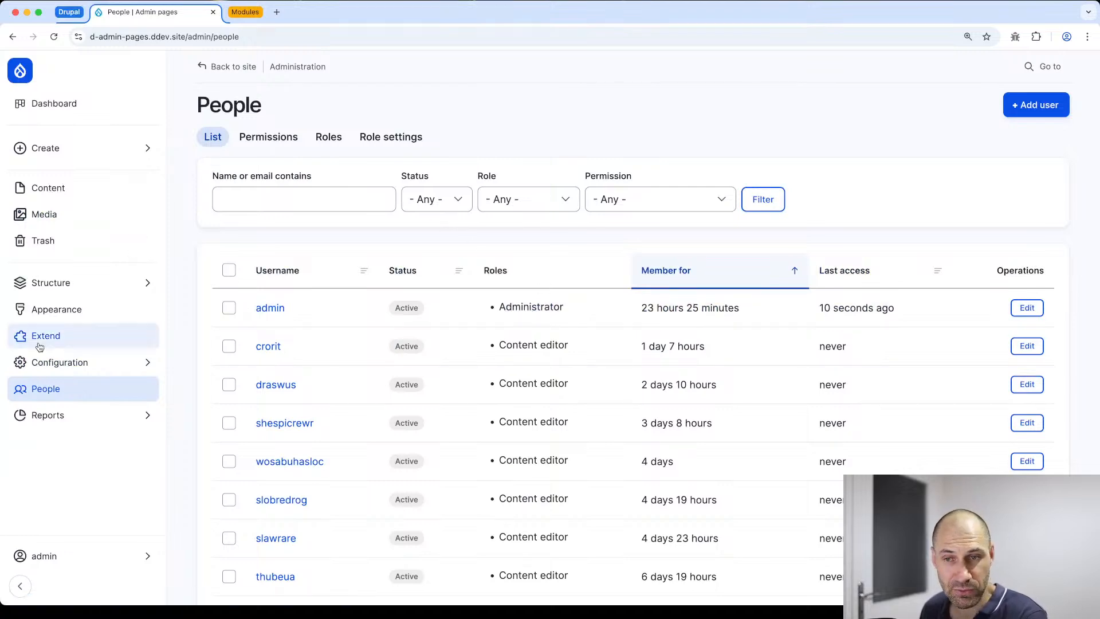
left_click(59, 417)
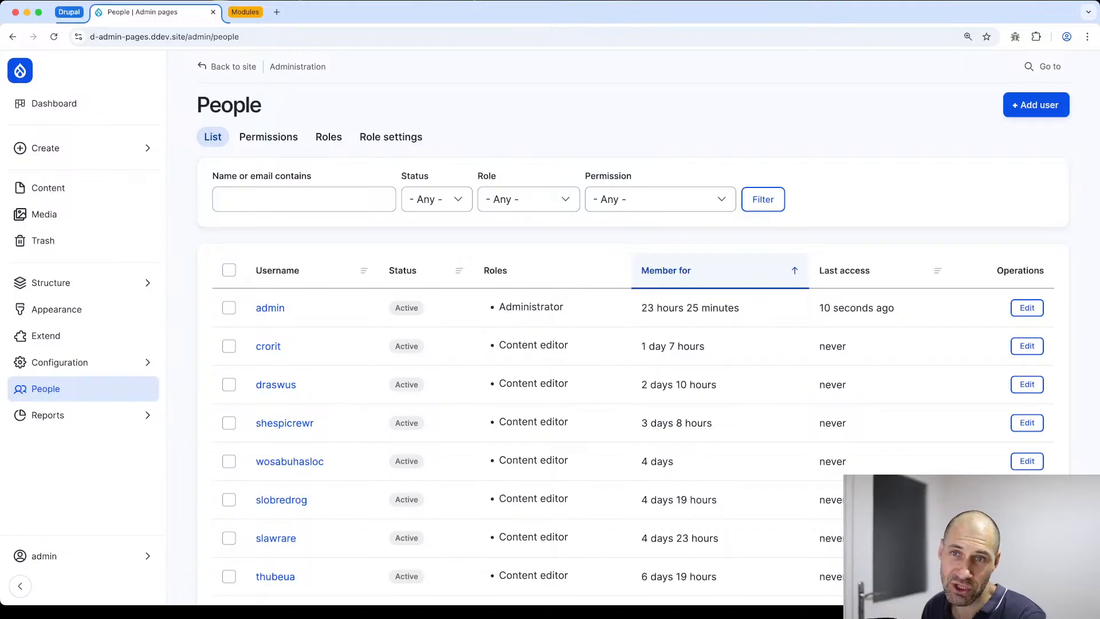
Step: Open the Views list and examine the enabled and disabled views along with their display paths
left_click(52, 188)
left_click(98, 287)
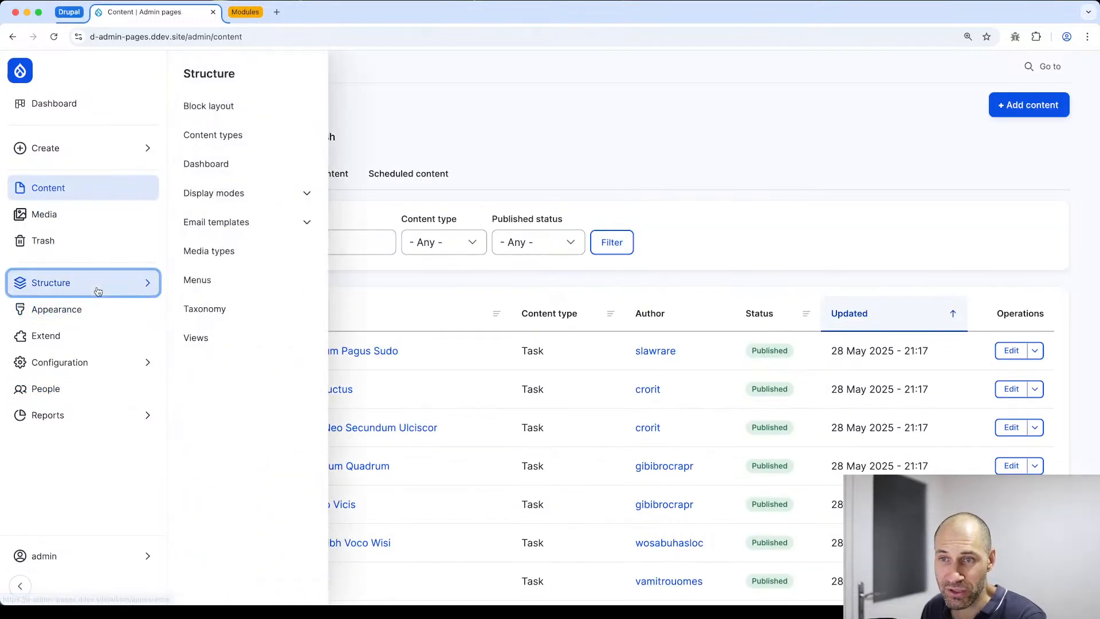
left_click(196, 340)
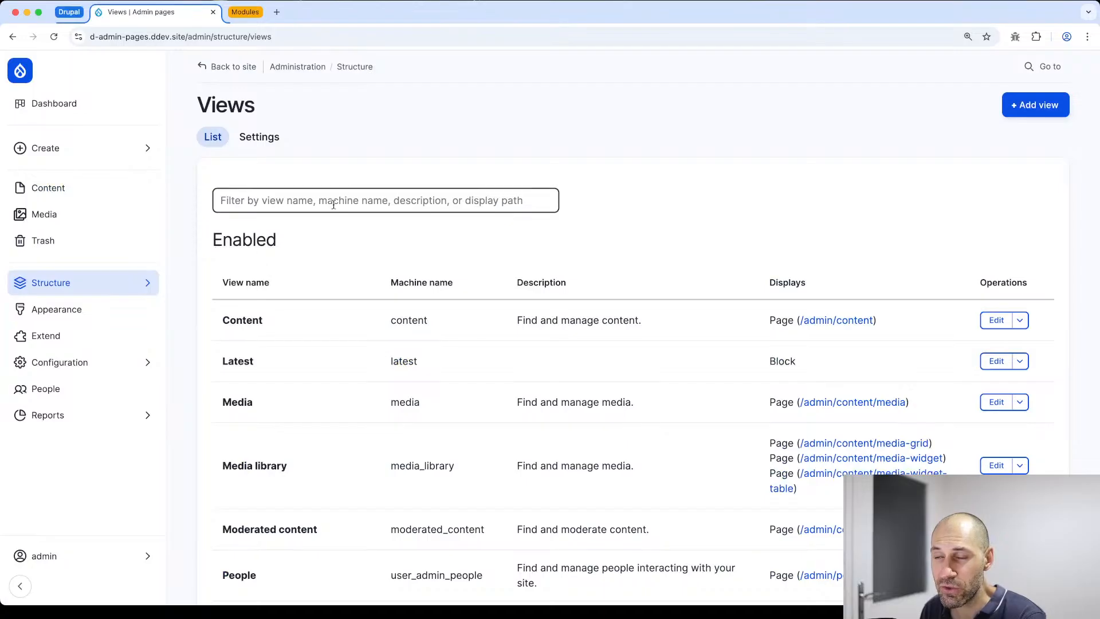
scroll(383, 298, "down", 10)
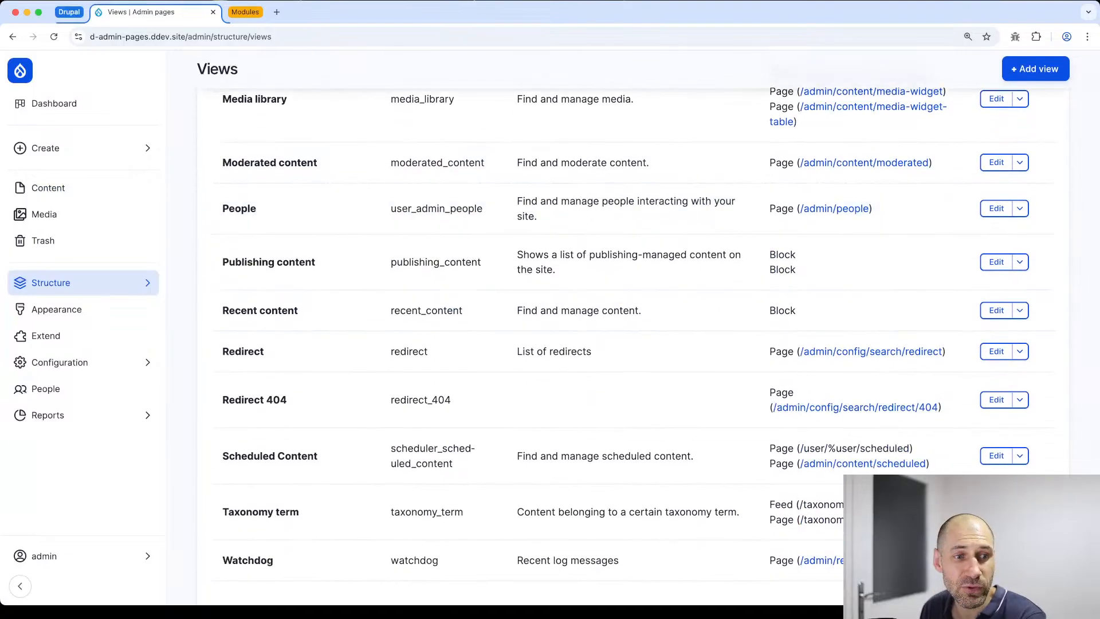
key("super+Tab")
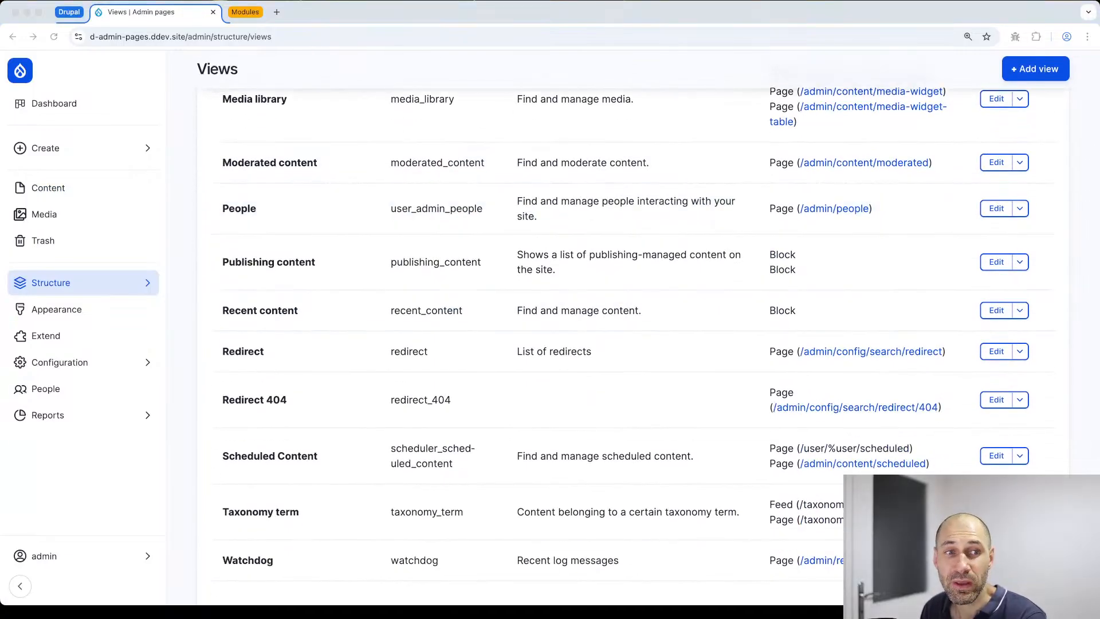
scroll(545, 351, "up", 6)
scroll(547, 358, "down", 15)
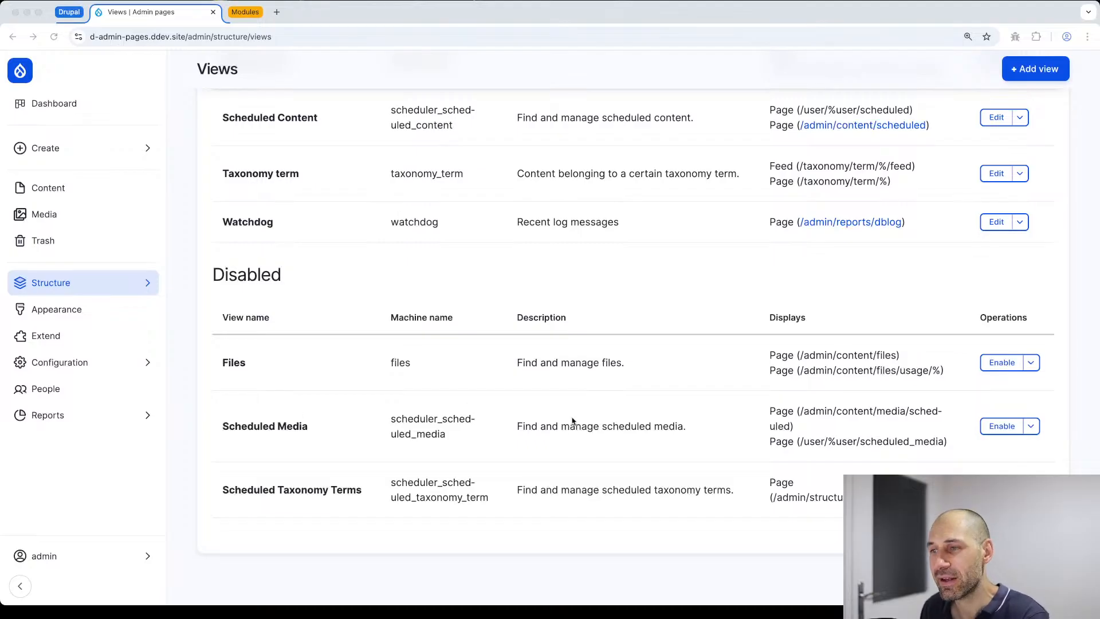
scroll(562, 430, "up", 9)
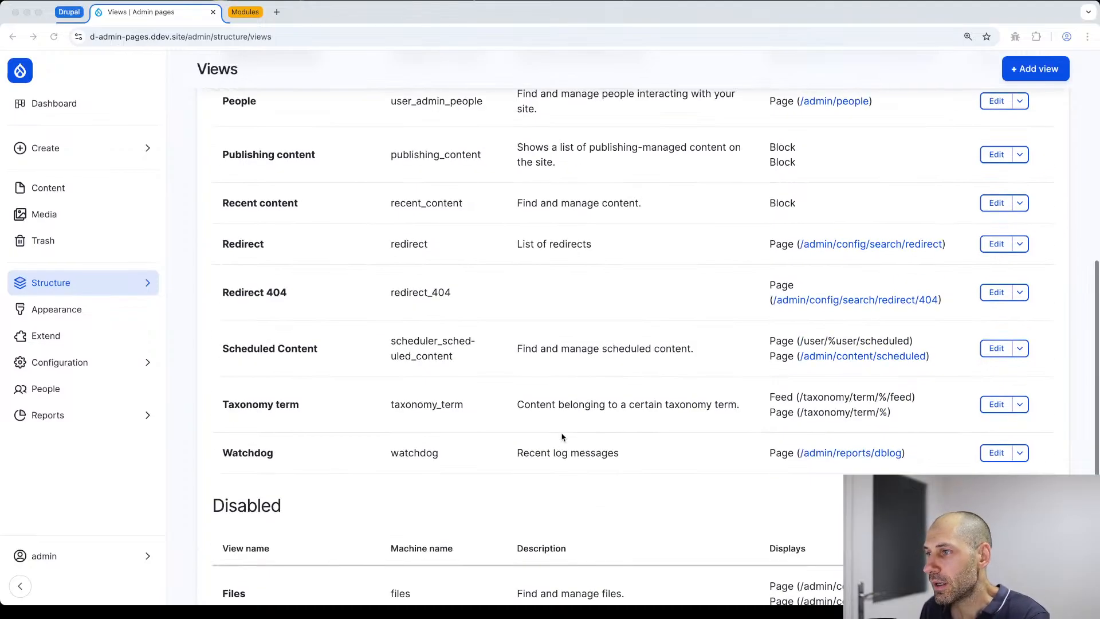
scroll(554, 445, "up", 3)
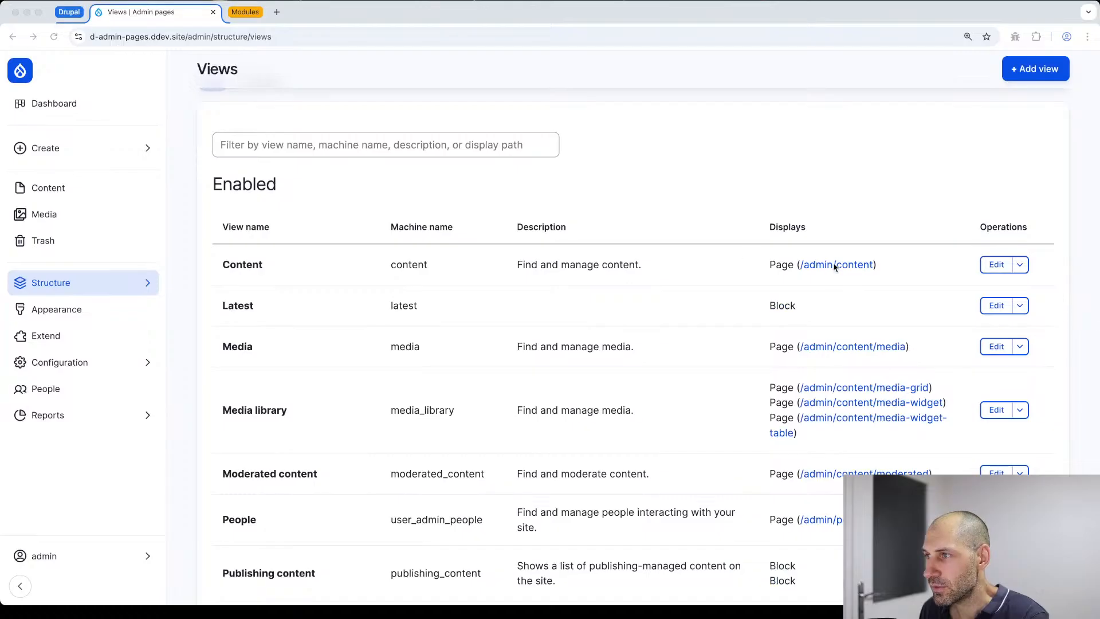
scroll(841, 310, "down", 2)
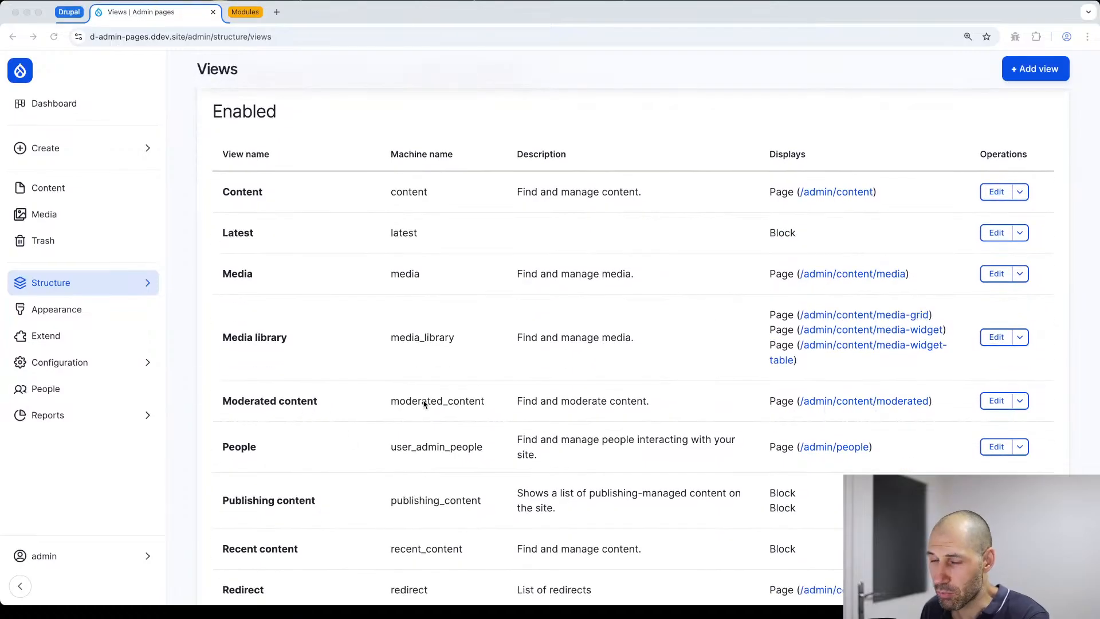
scroll(430, 395, "down", 2)
scroll(431, 403, "down", 4)
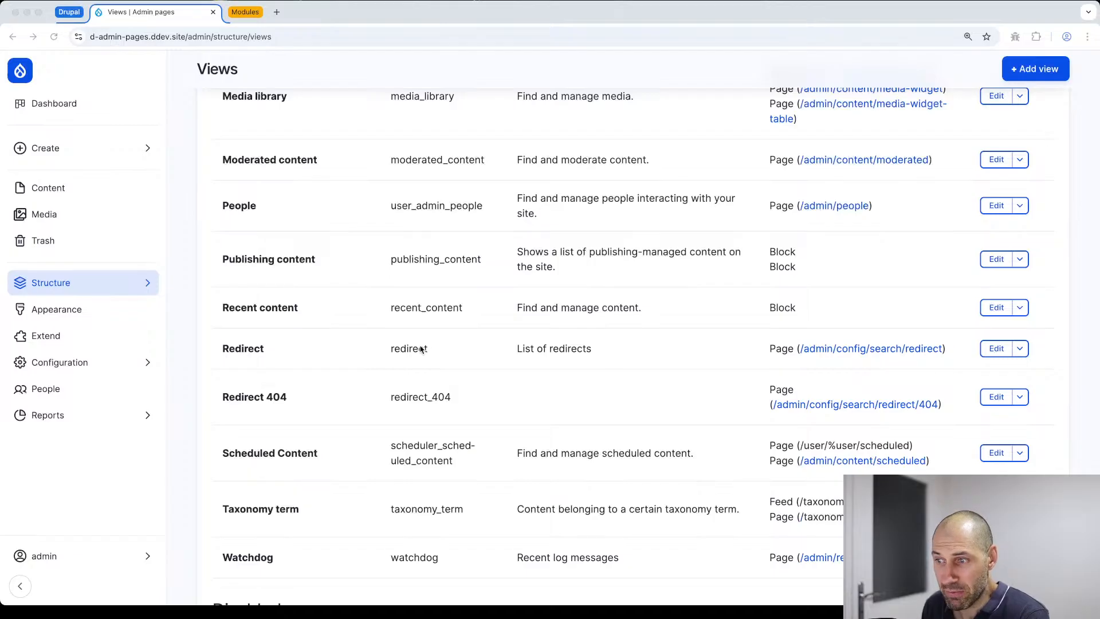
scroll(421, 350, "down", 3)
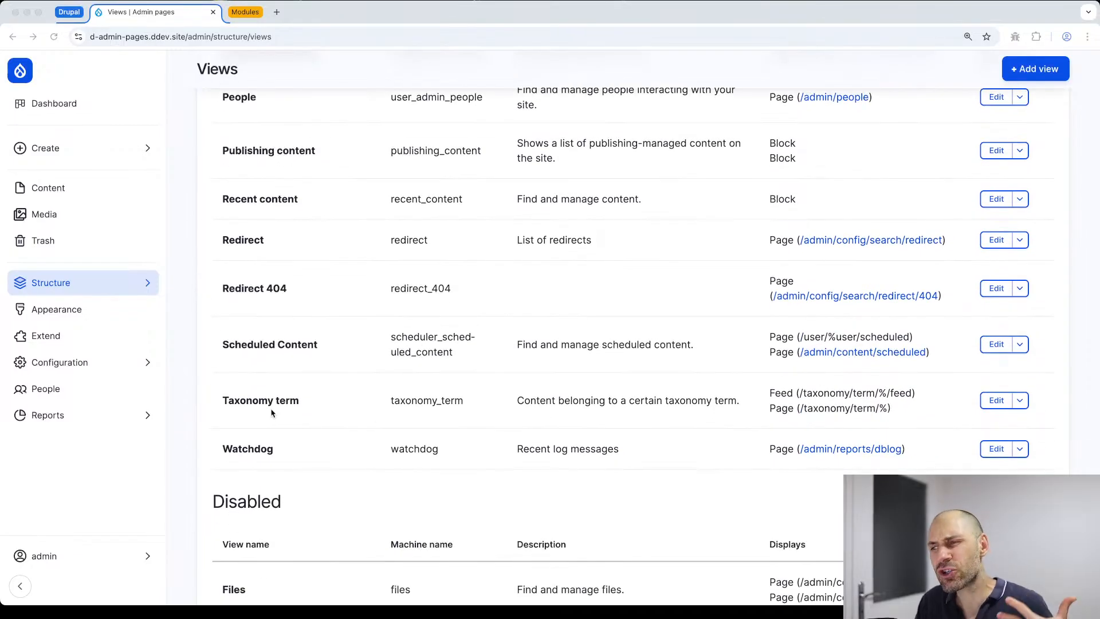
scroll(773, 425, "down", 1)
scroll(774, 425, "down", 2)
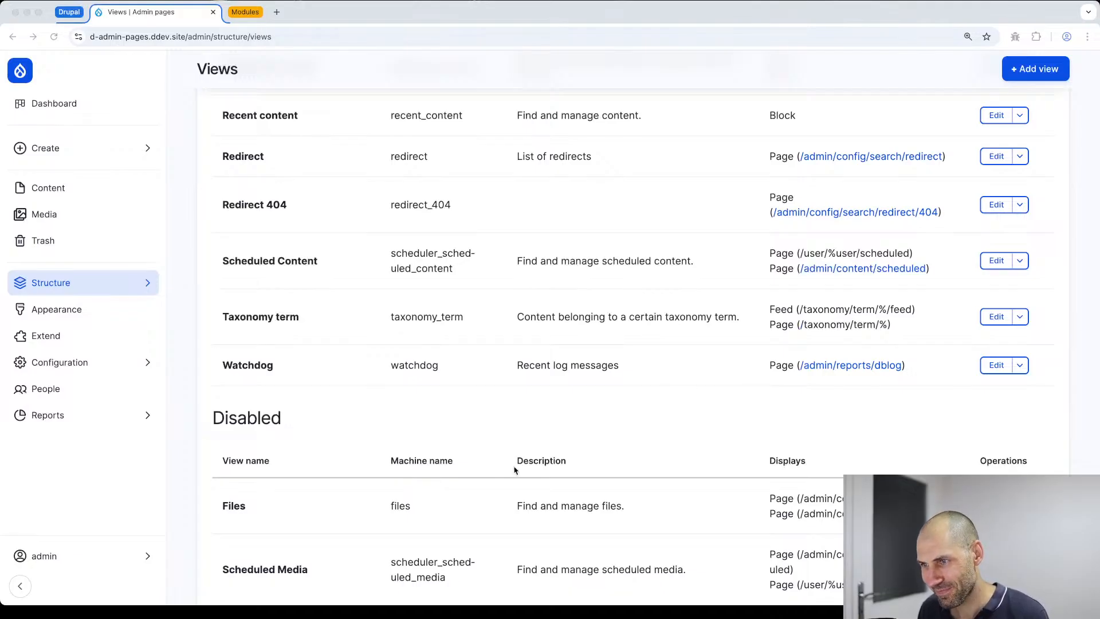
scroll(516, 464, "up", 10)
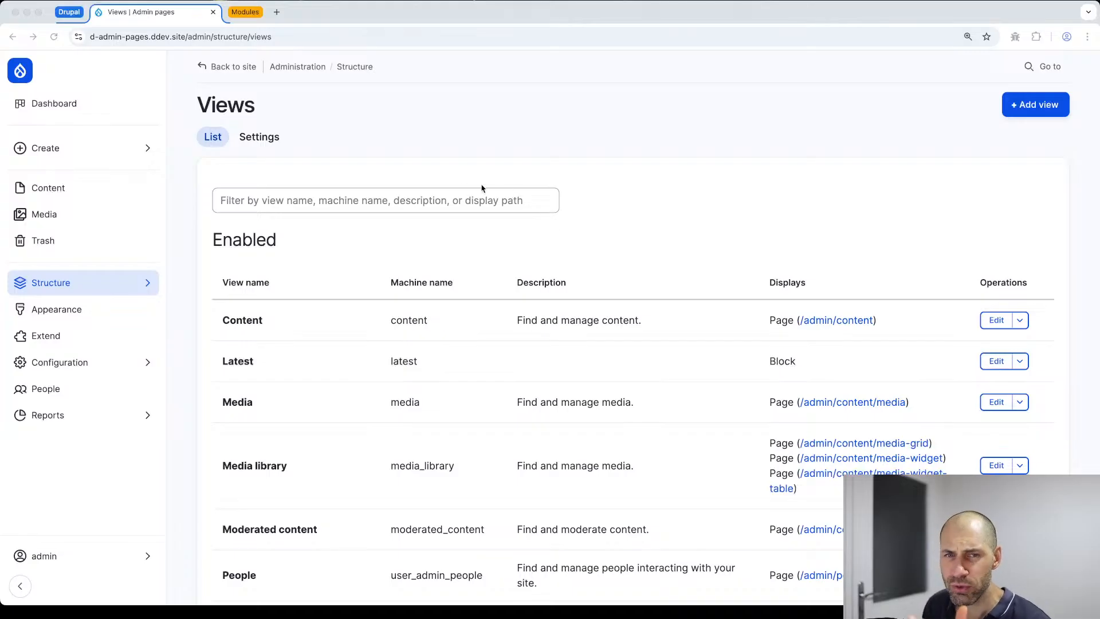
Step: Filter the content listing by the Project content type and look through the projects
left_click(63, 191)
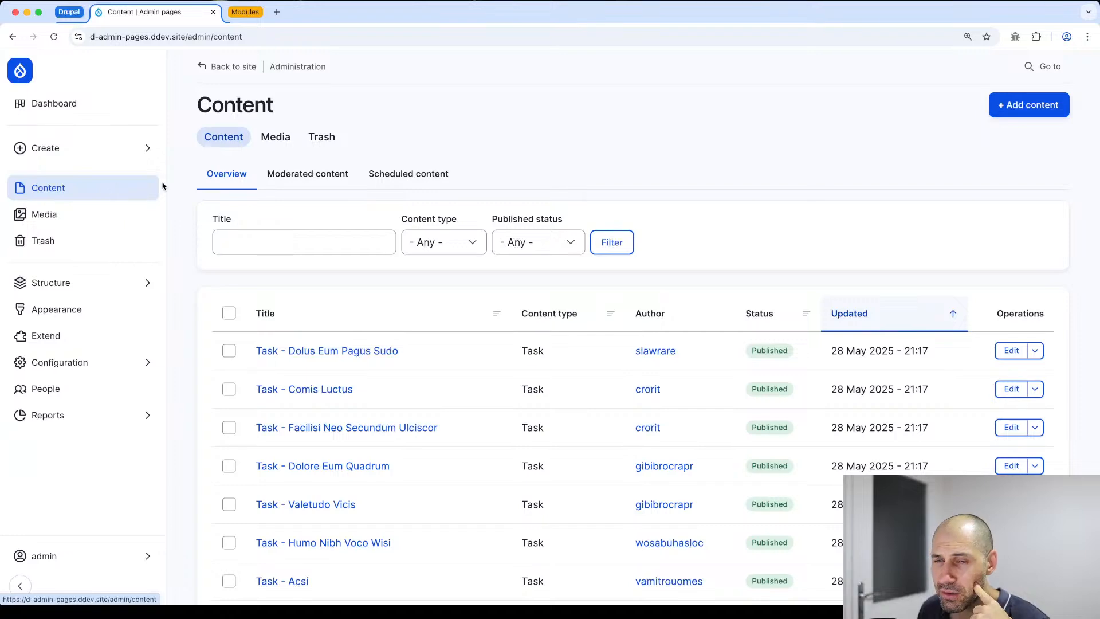
left_click(463, 245)
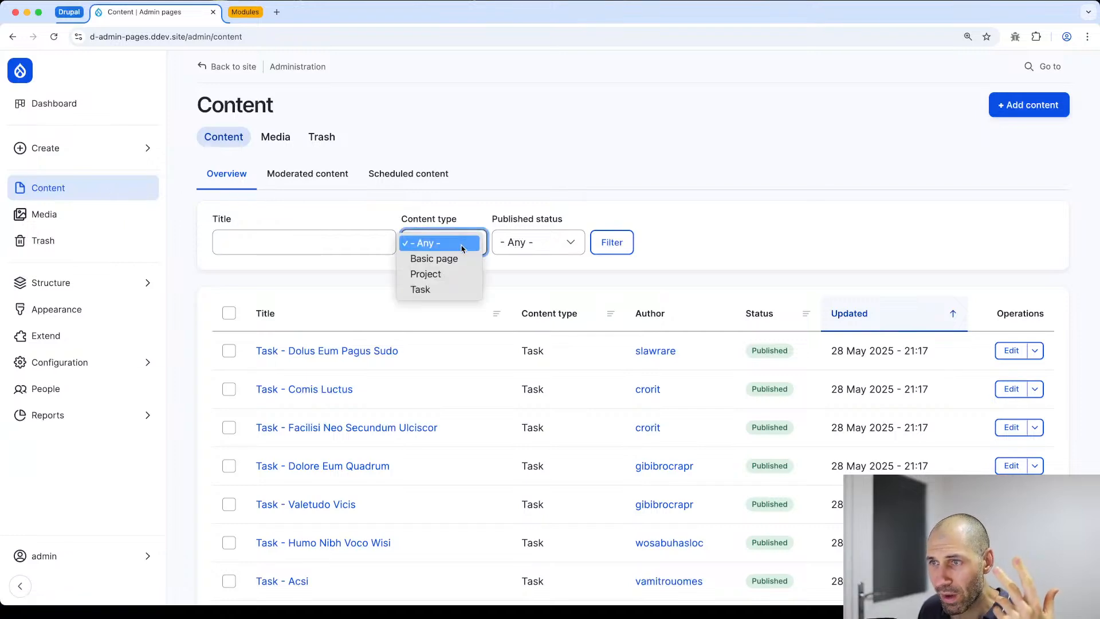
left_click(427, 274)
left_click(615, 245)
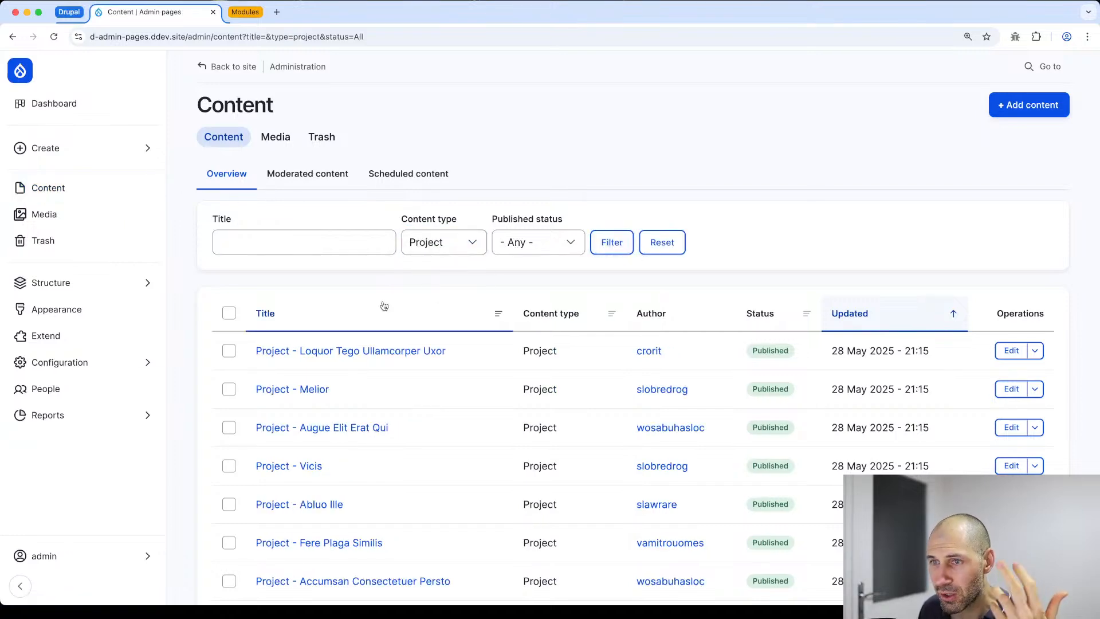
scroll(383, 307, "down", 6)
scroll(575, 295, "up", 6)
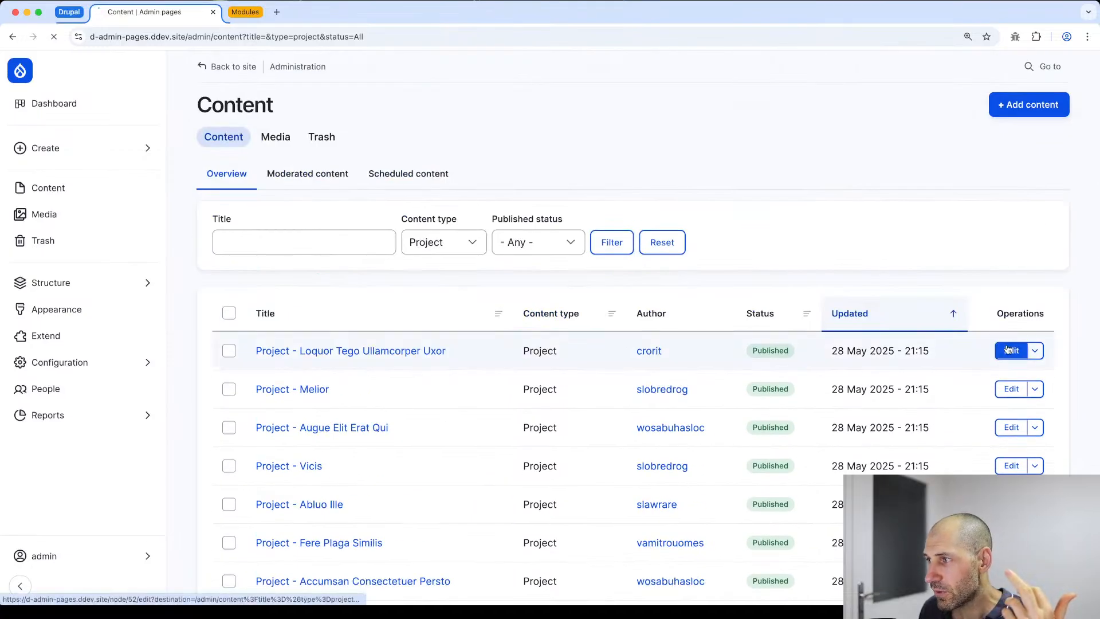
Step: Examine the edit form of "Project - Loquor Tego Ullamcorper Uxor" down to its Project status field, and return to the listing
left_click(1011, 350)
scroll(355, 196, "down", 2)
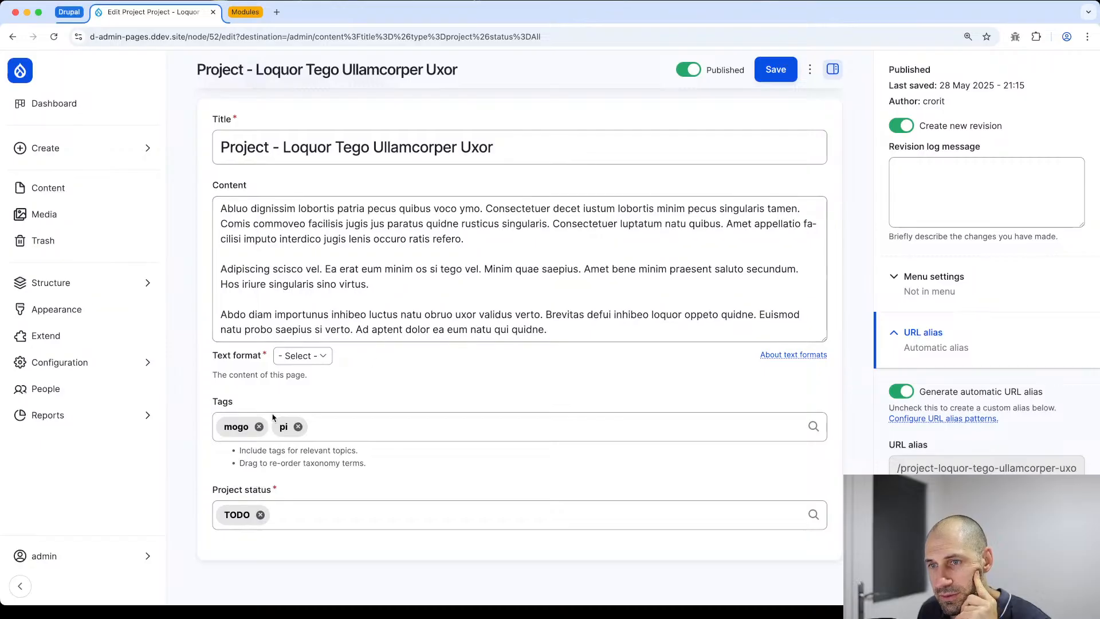
scroll(247, 507, "down", 1)
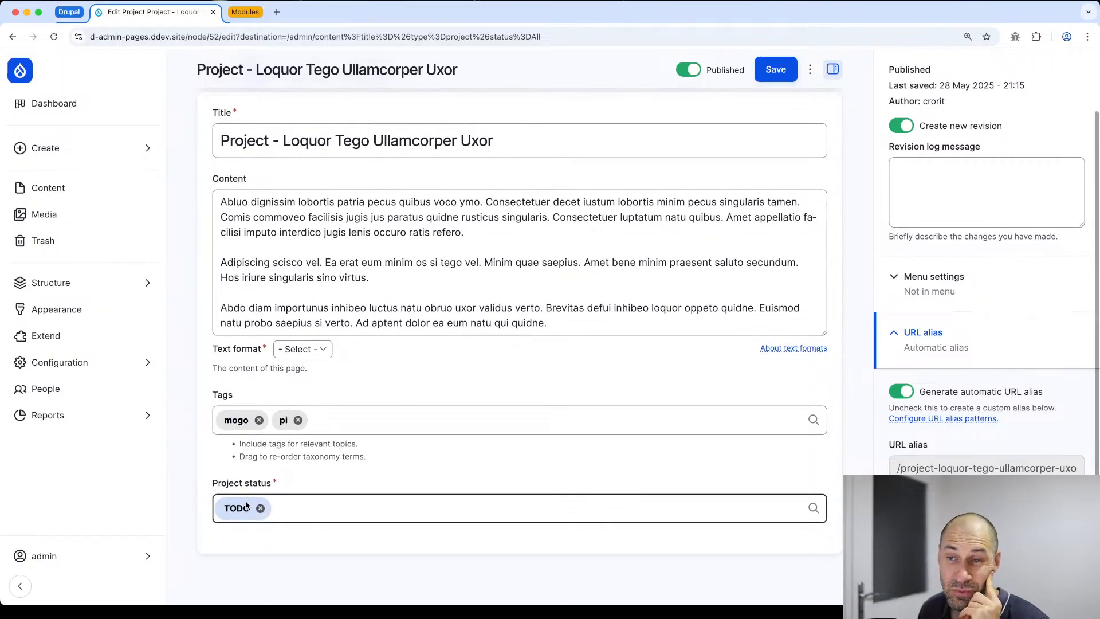
key("super+Left")
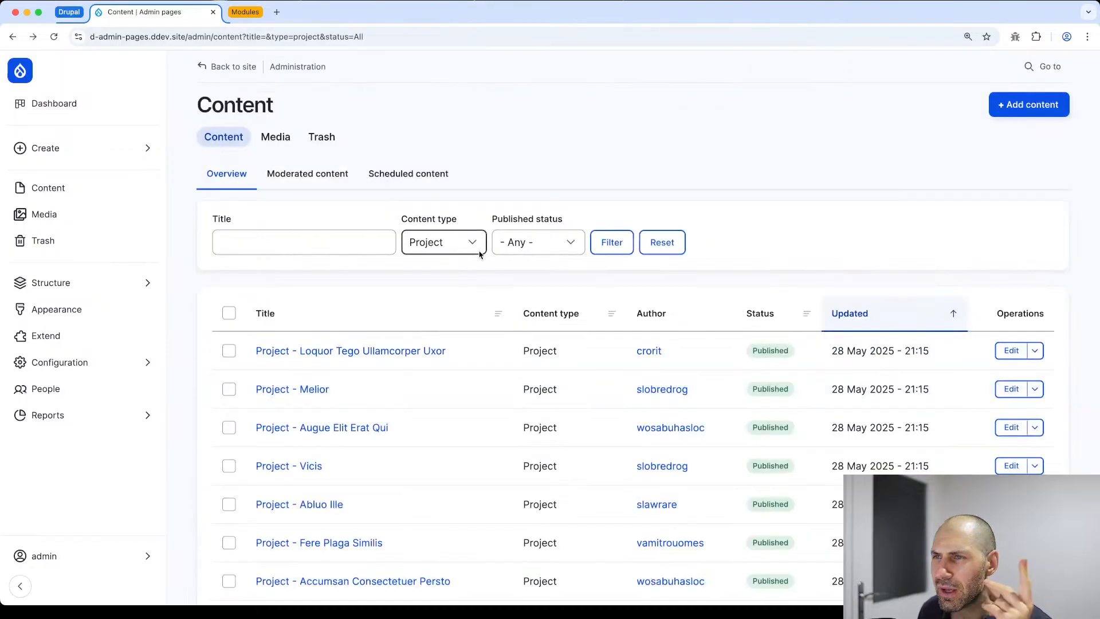
Step: Filter the content listing by the Task content type
left_click(452, 242)
left_click(467, 258)
left_click(609, 252)
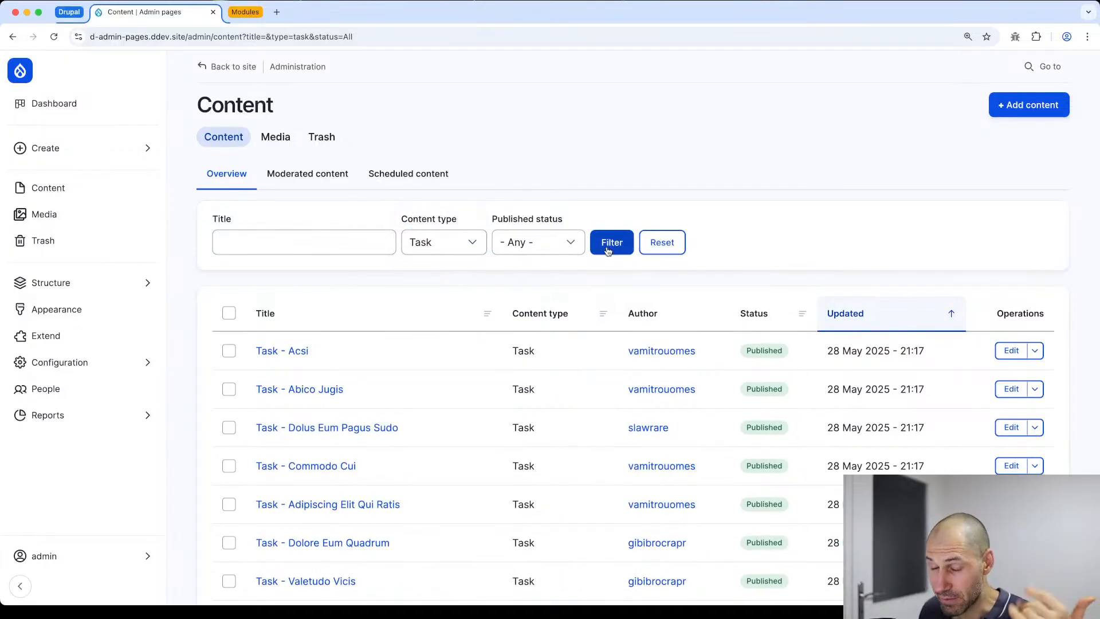
Step: Open "Task - Acsi" for editing and examine its Tags, Project and Is complete fields
left_click(1012, 351)
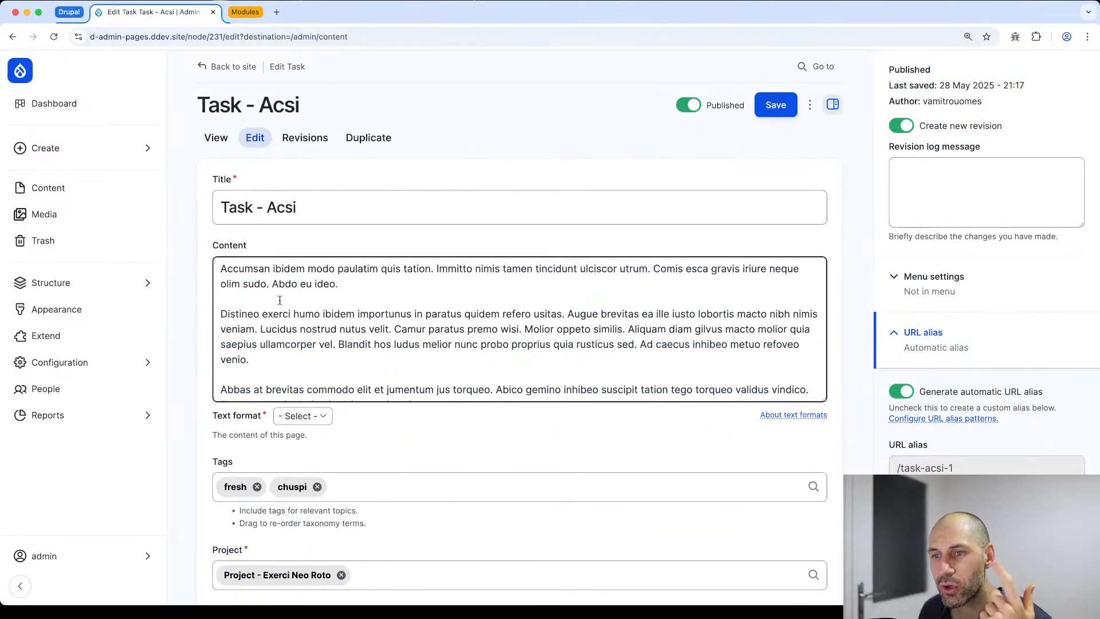
scroll(357, 378, "down", 10)
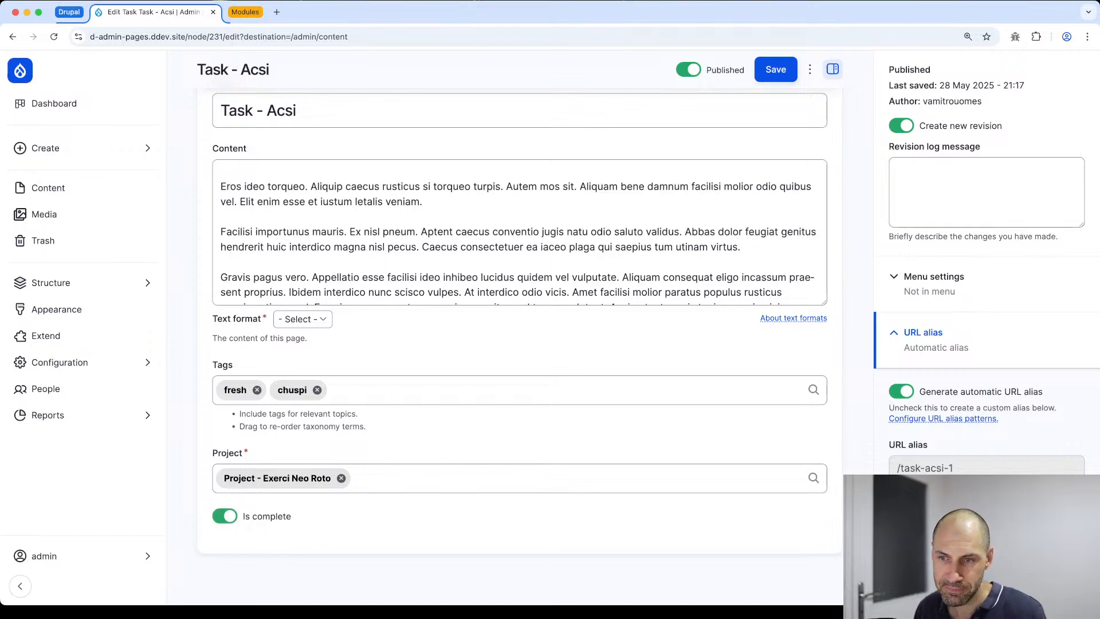
key("super+Tab")
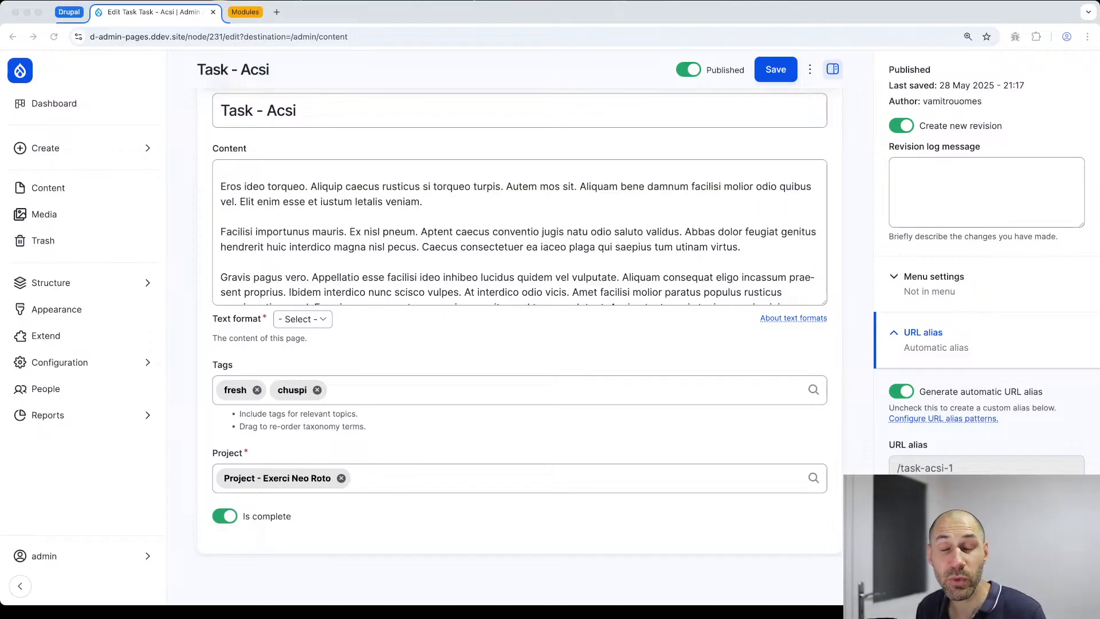
Step: Start adding a new view from the site's Views list and name it Projects
left_click(34, 188)
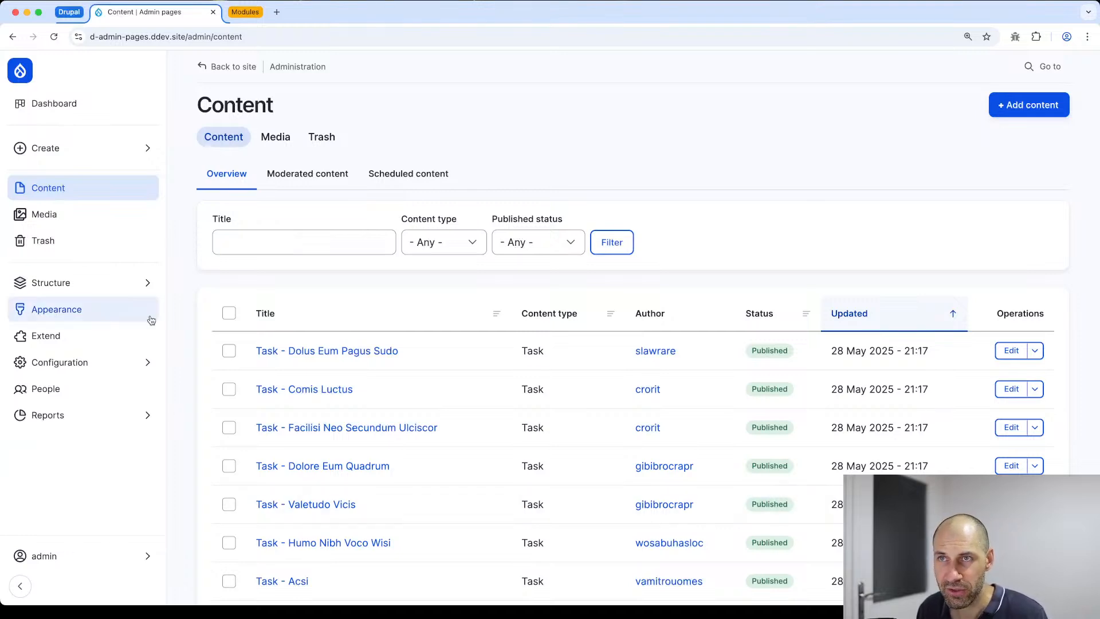
left_click(122, 285)
left_click(194, 338)
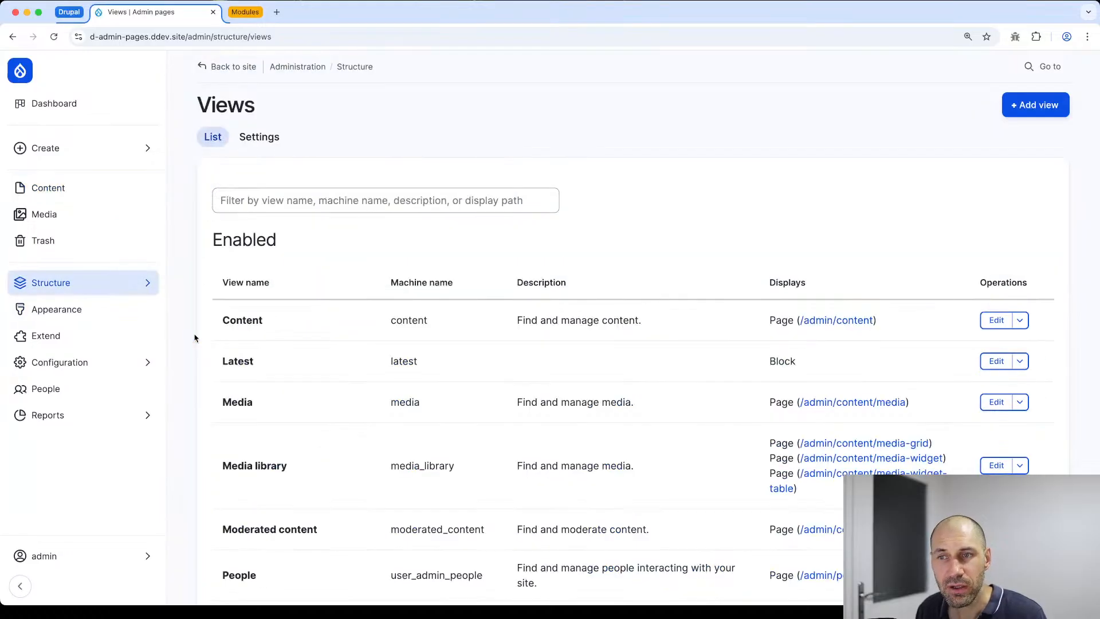
left_click(1035, 104)
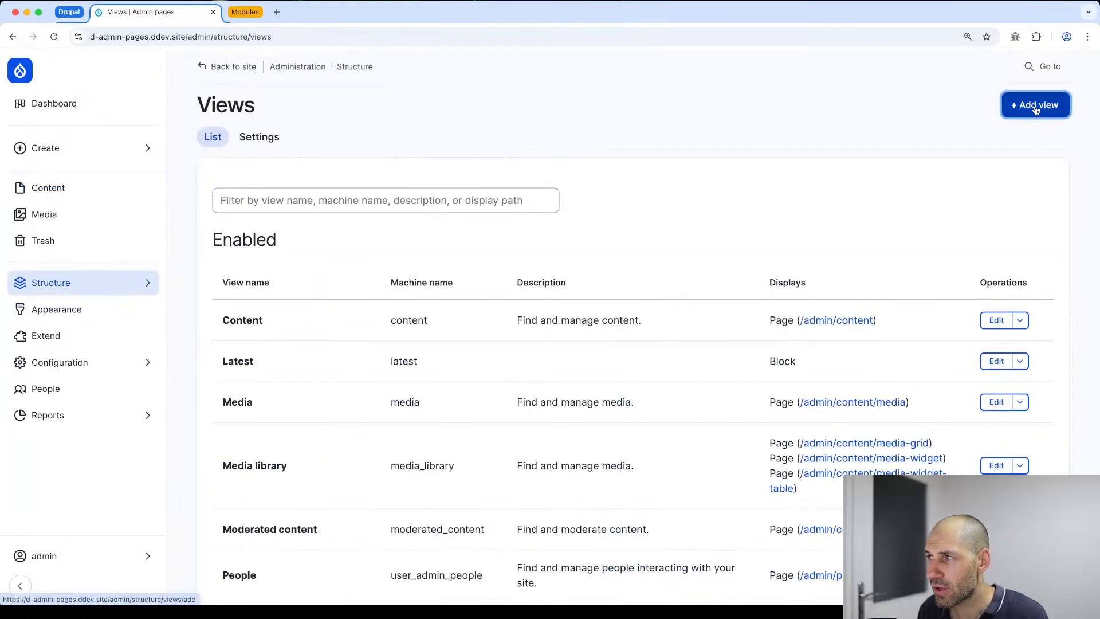
left_click(273, 224)
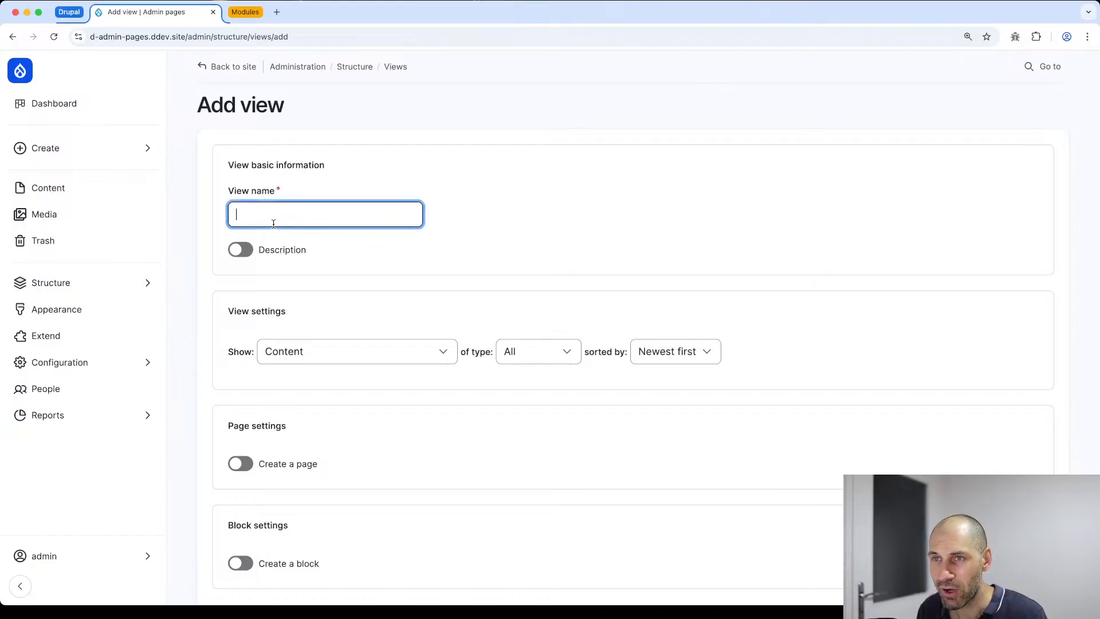
type("Projects")
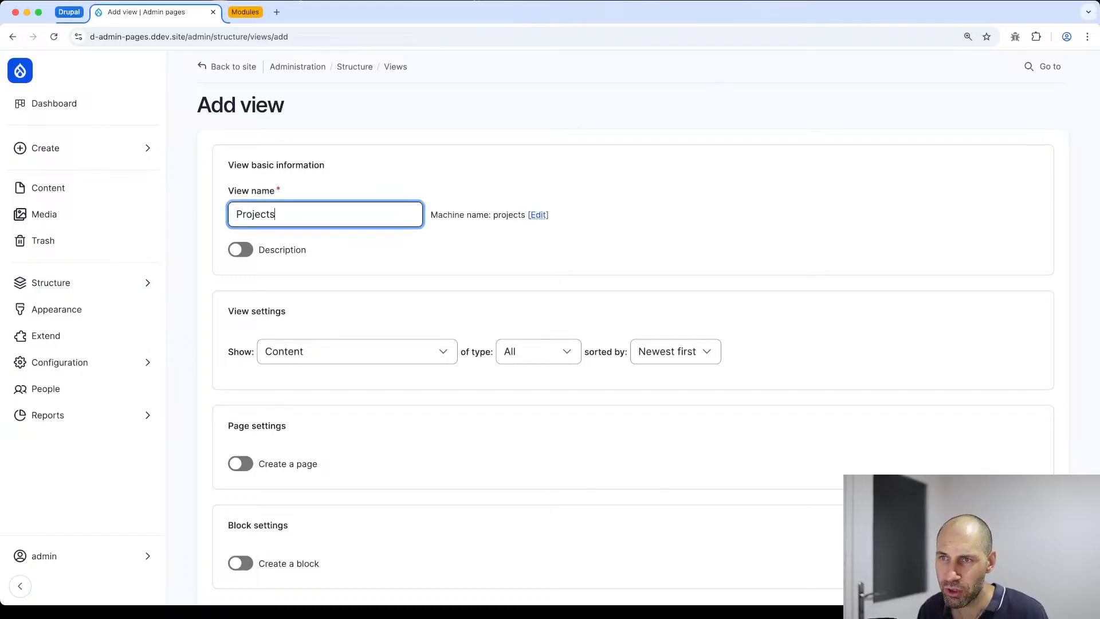
scroll(312, 254, "down", 1)
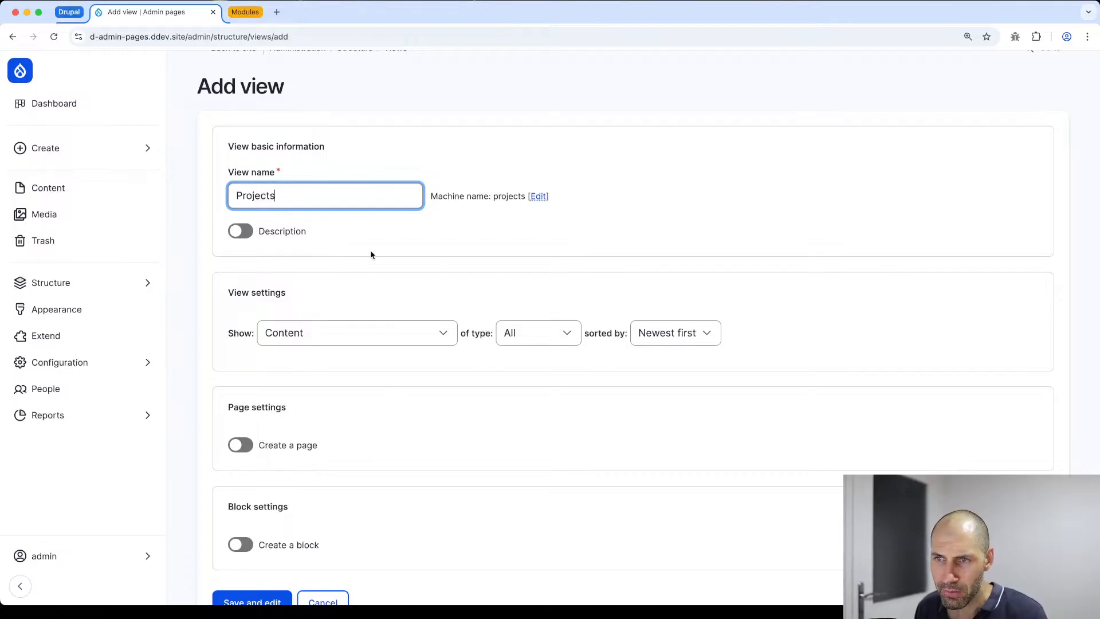
Step: Set the view to show Content of type Project, sorted by newest first
scroll(356, 369, "down", 3)
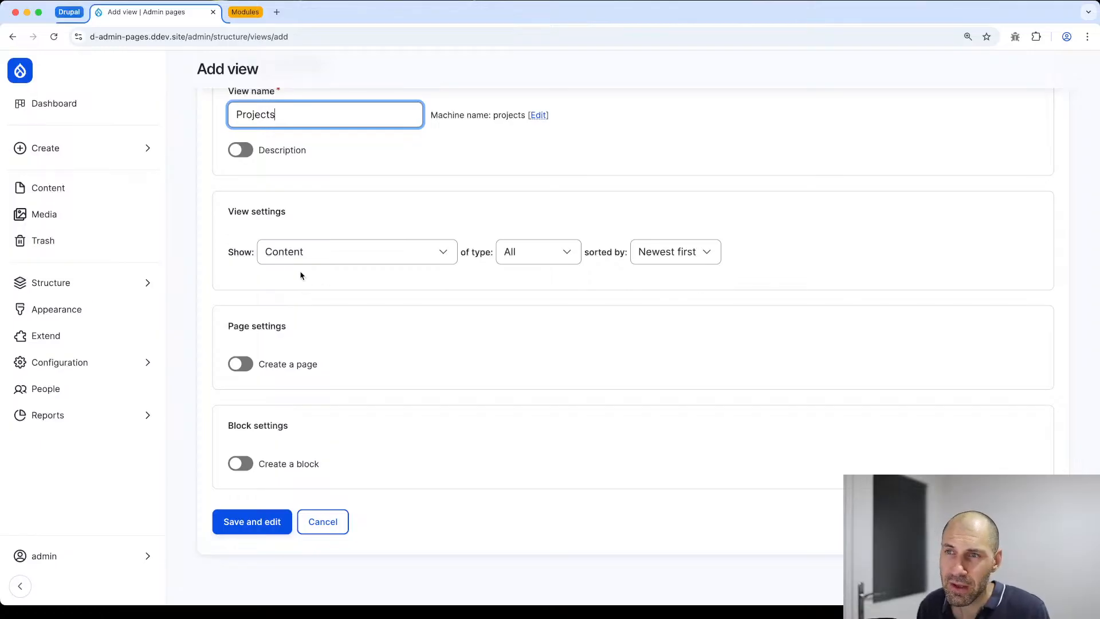
left_click(409, 258)
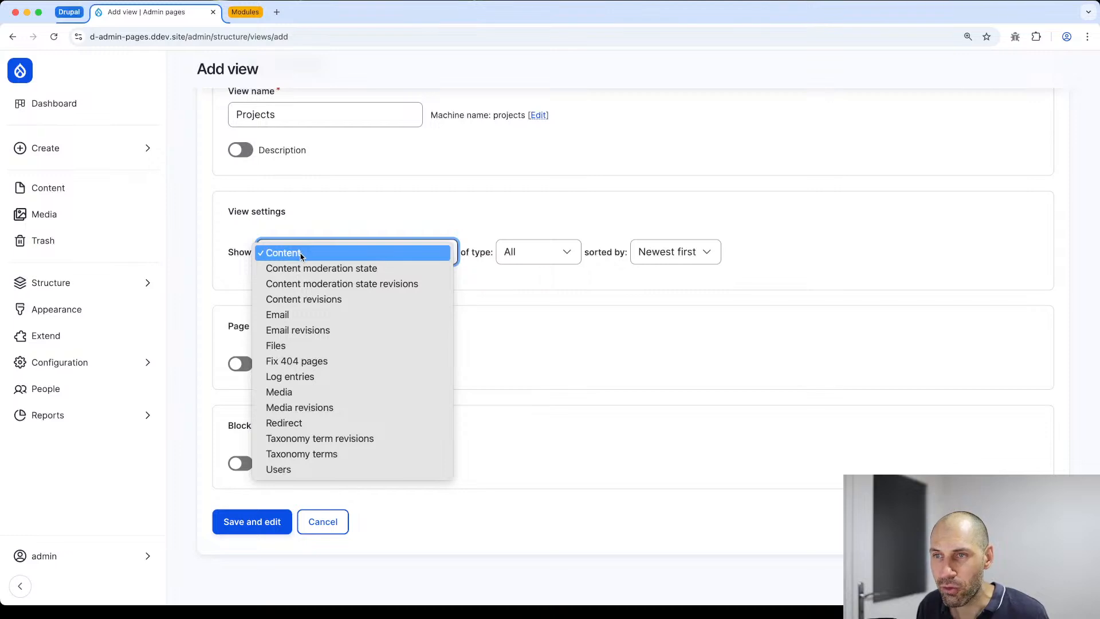
left_click(301, 255)
left_click(530, 252)
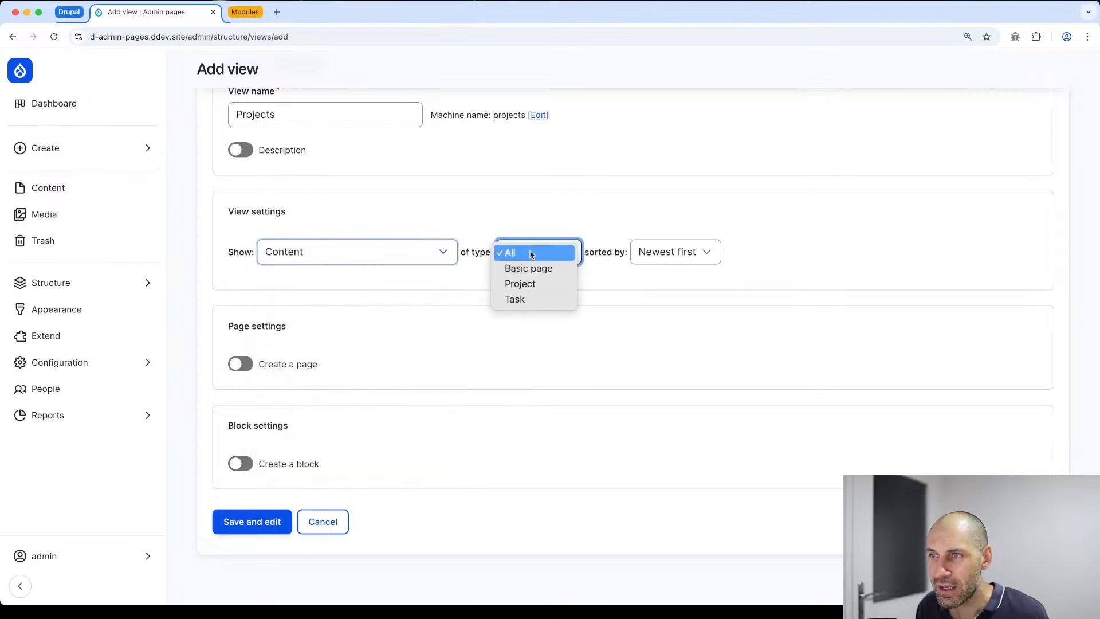
left_click(530, 285)
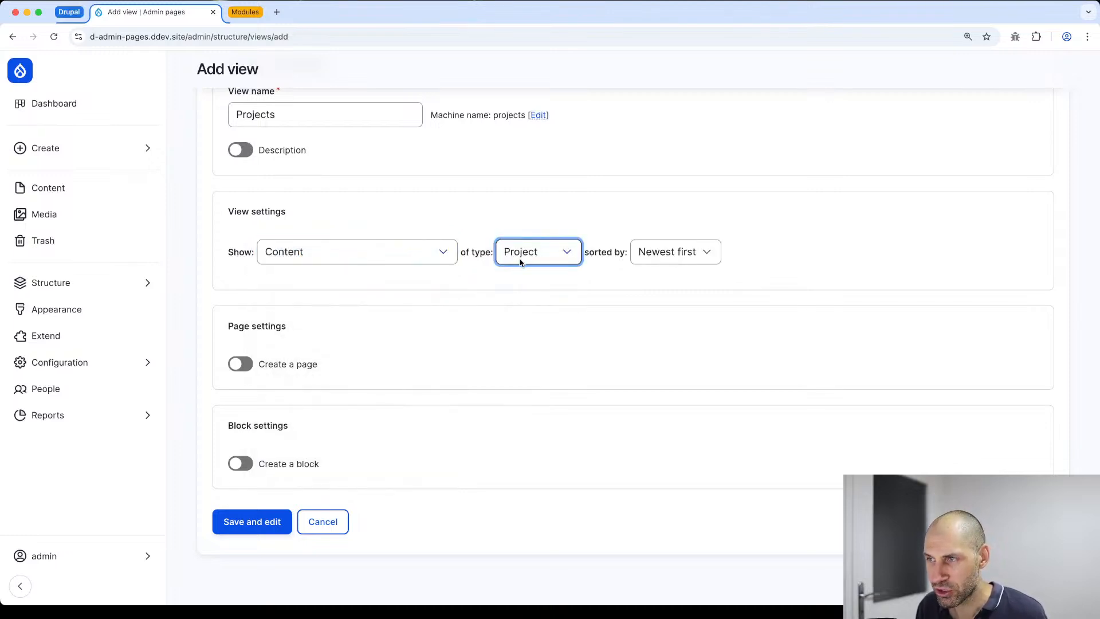
left_click(676, 256)
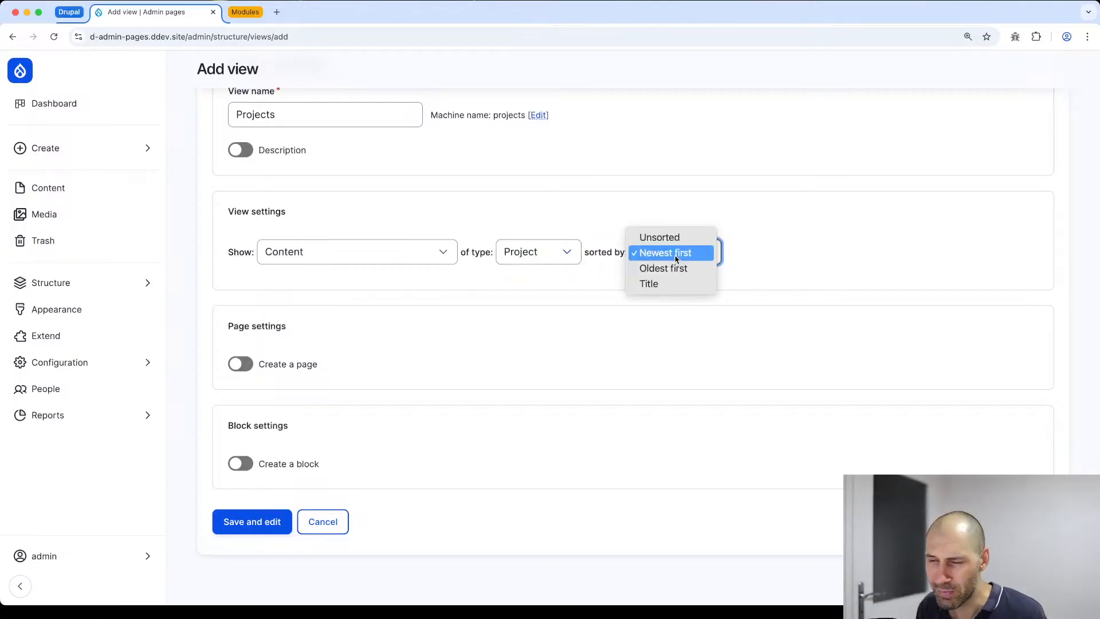
left_click(825, 240)
scroll(241, 383, "down", 1)
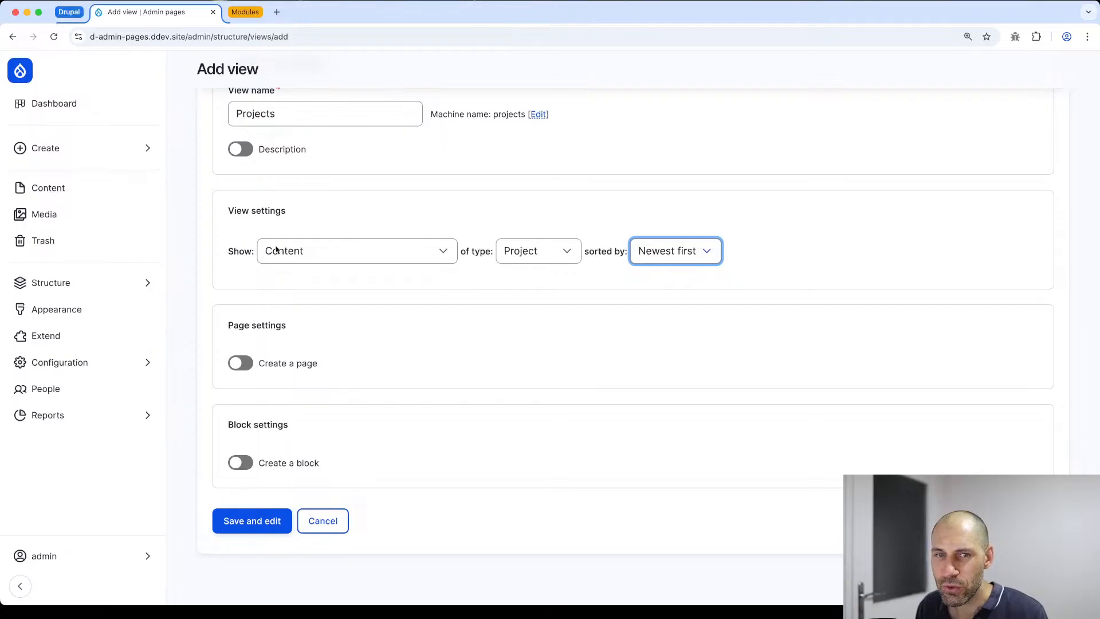
Step: Enable a page for the view with the title Projects and path projects, without creating a block
left_click(240, 363)
scroll(241, 369, "down", 6)
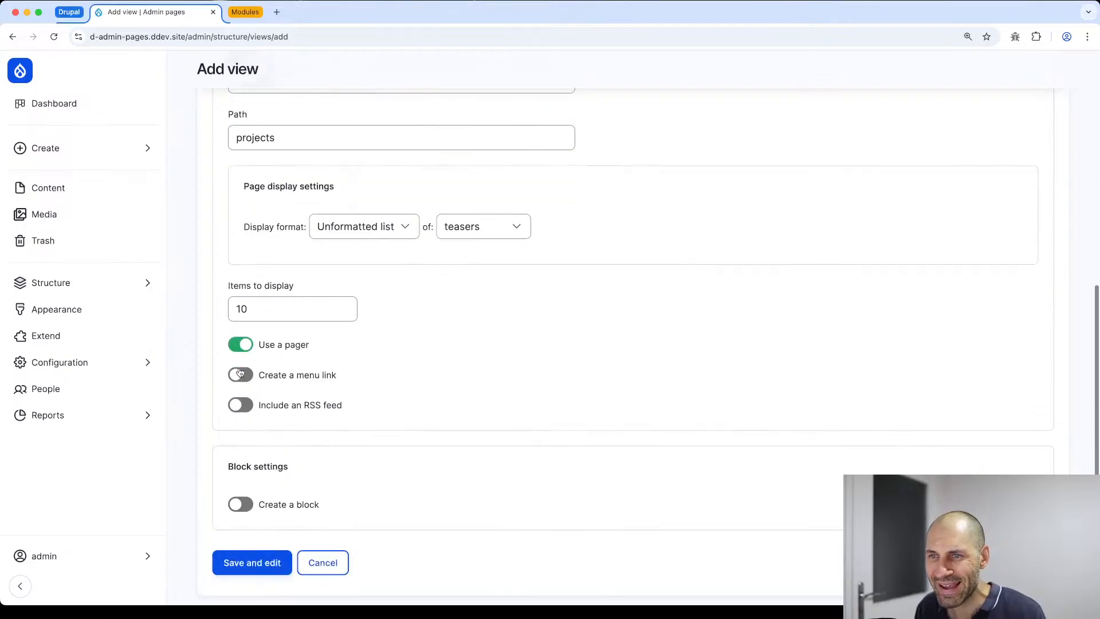
left_click(245, 506)
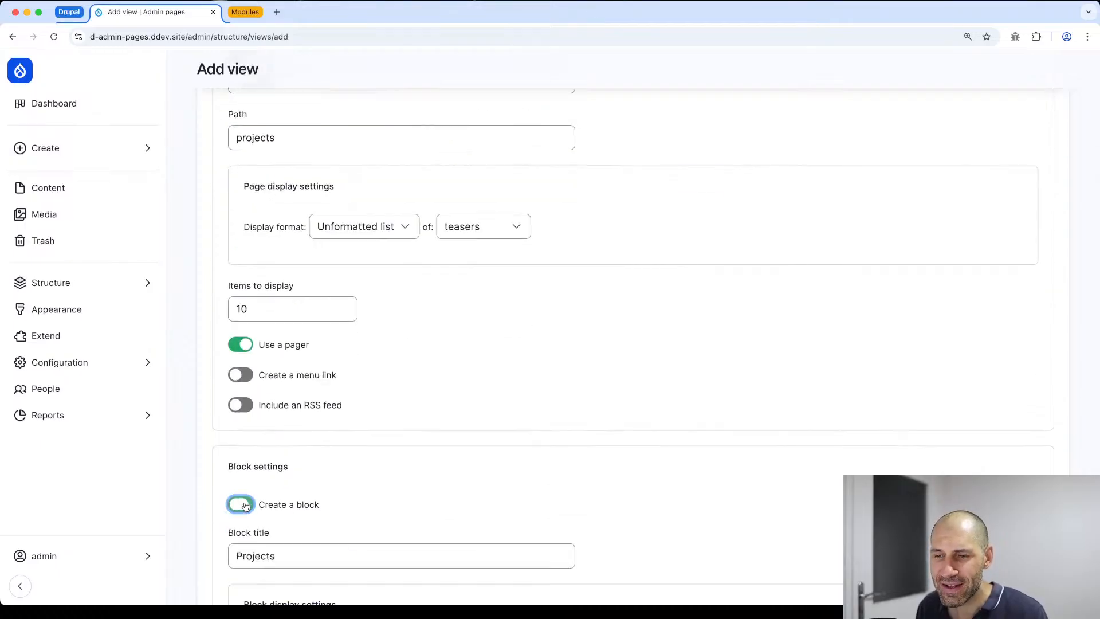
left_click(246, 505)
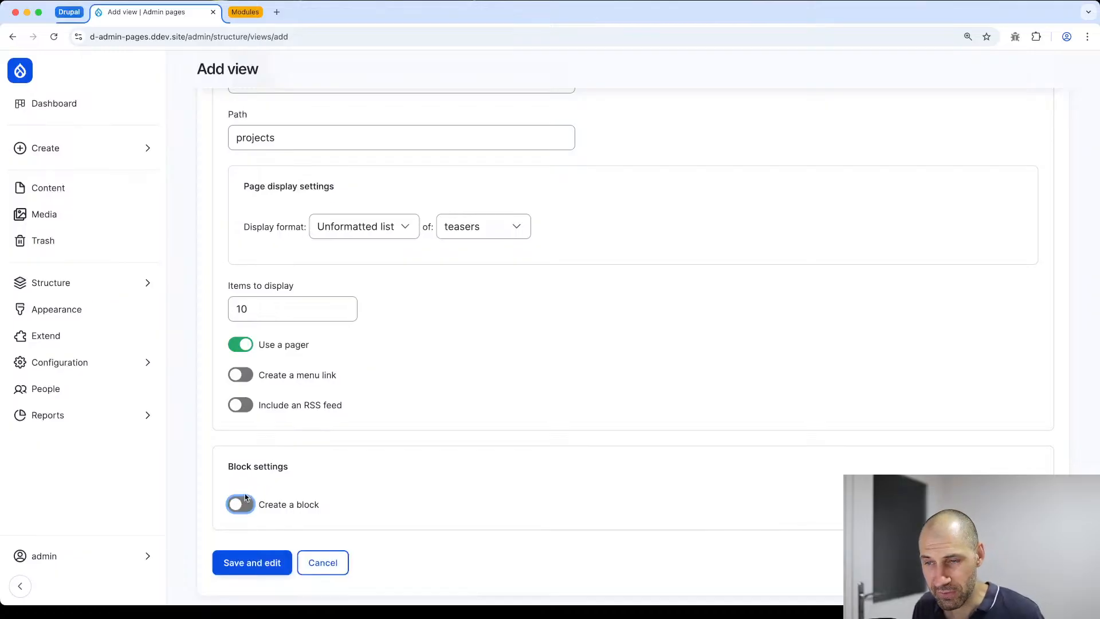
scroll(240, 487, "up", 3)
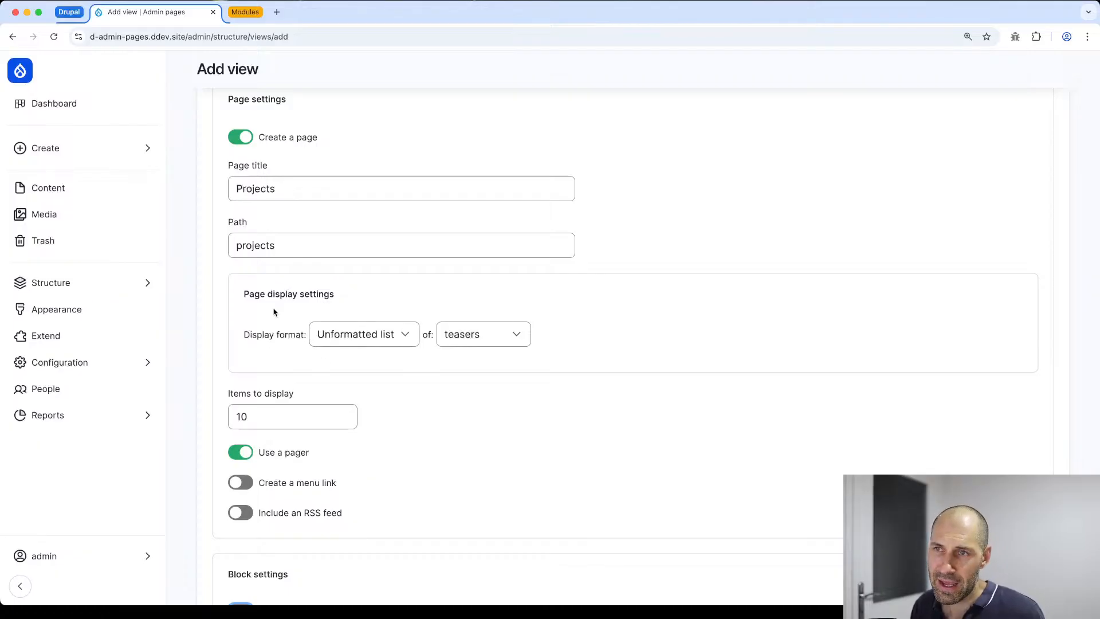
scroll(276, 306, "up", 2)
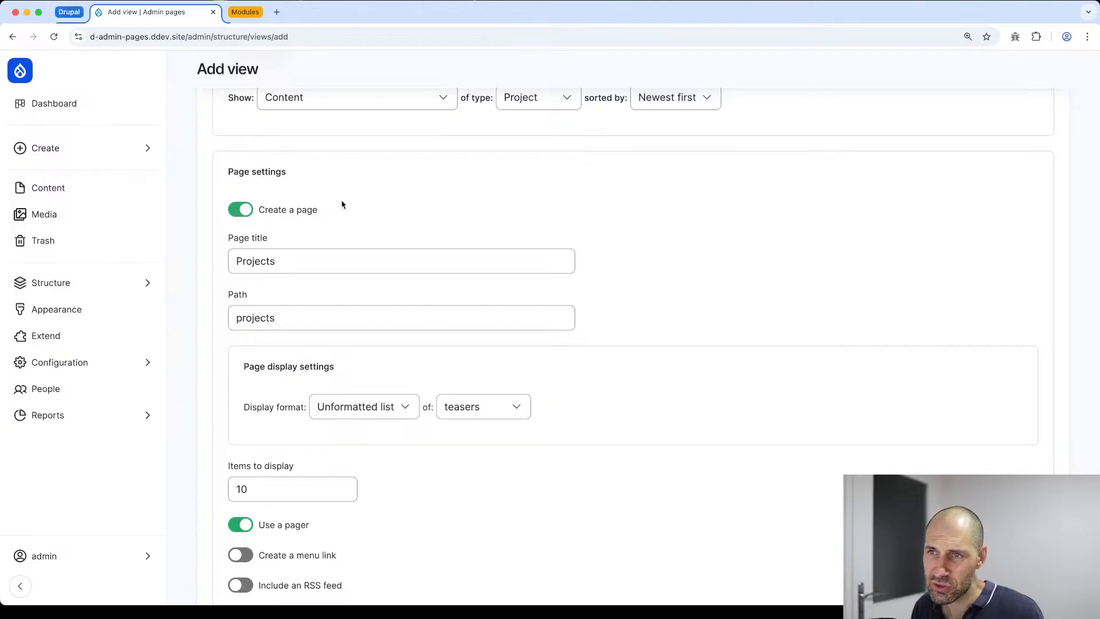
left_click(284, 265)
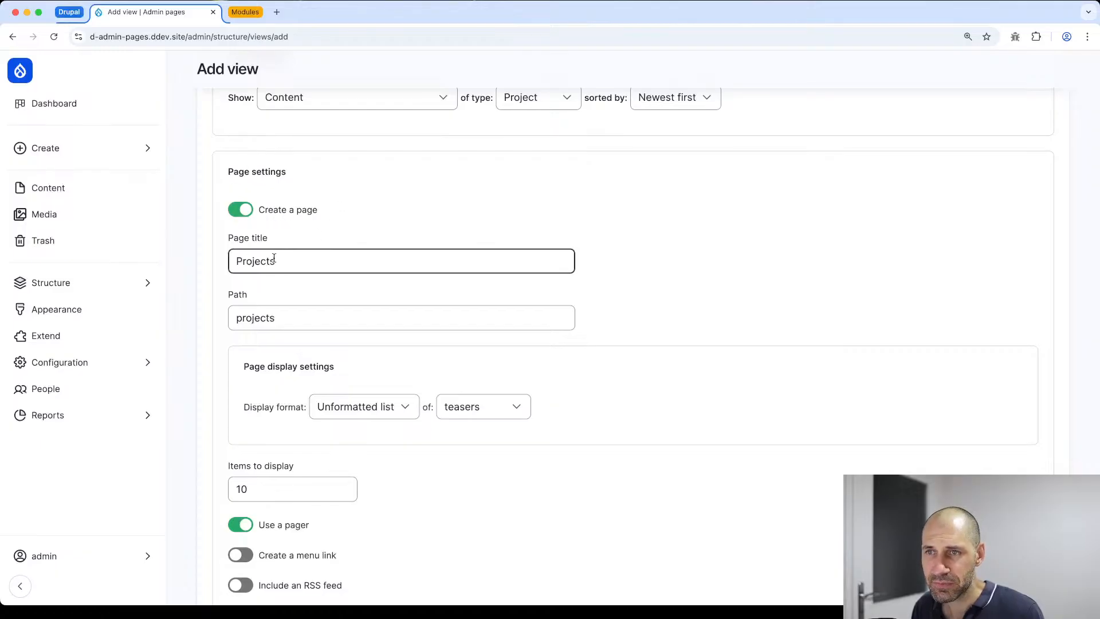
left_click(270, 321)
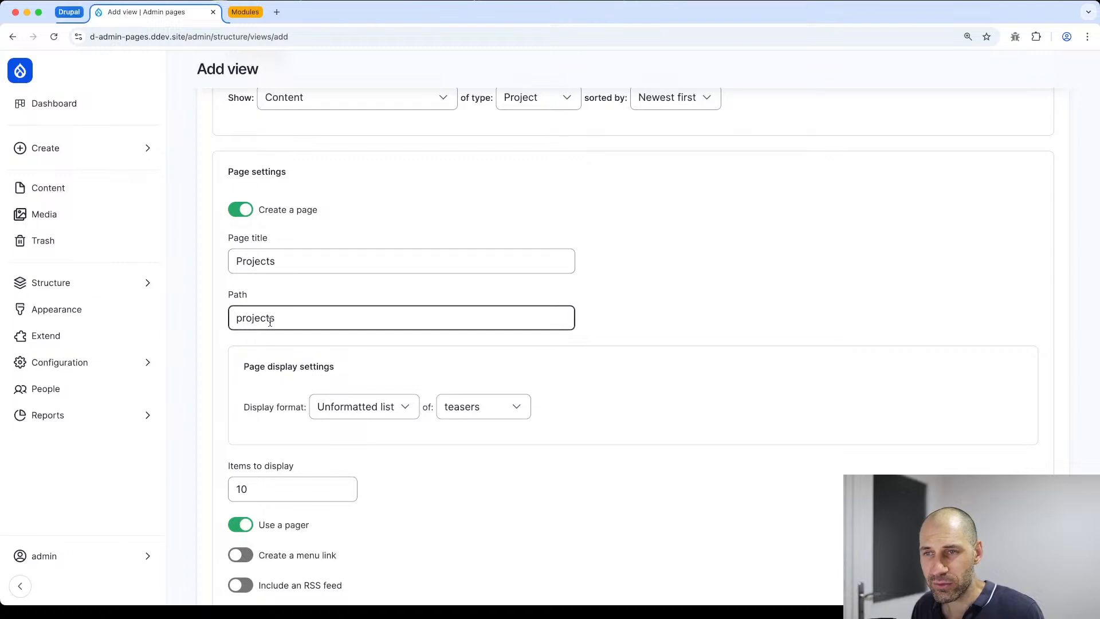
scroll(303, 318, "down", 3)
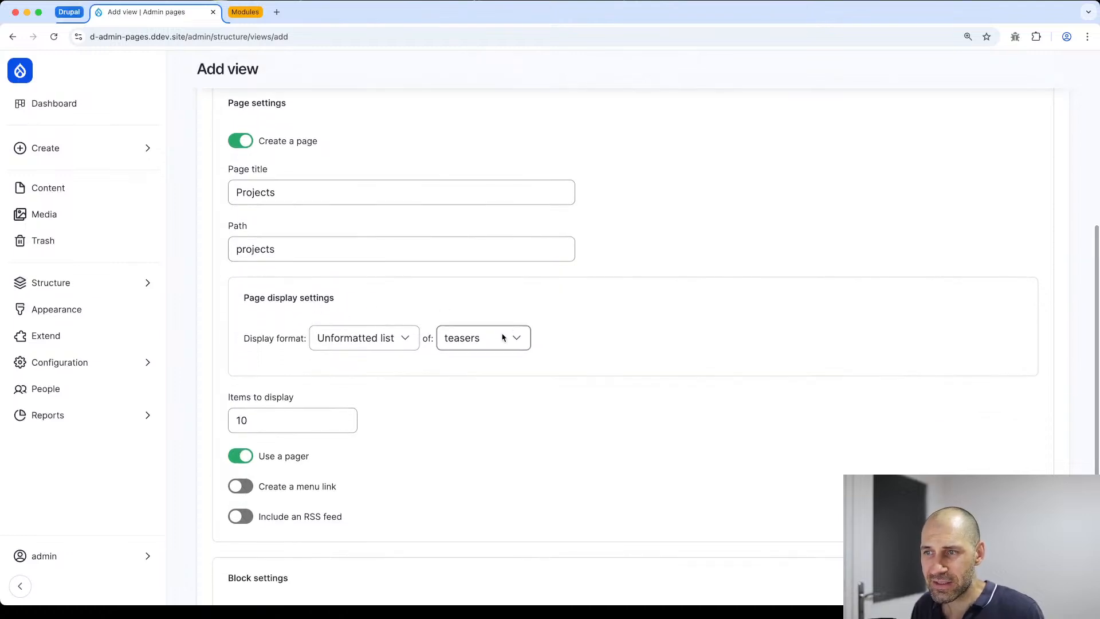
Step: Set the page's display format to Table, listing fields
left_click(503, 339)
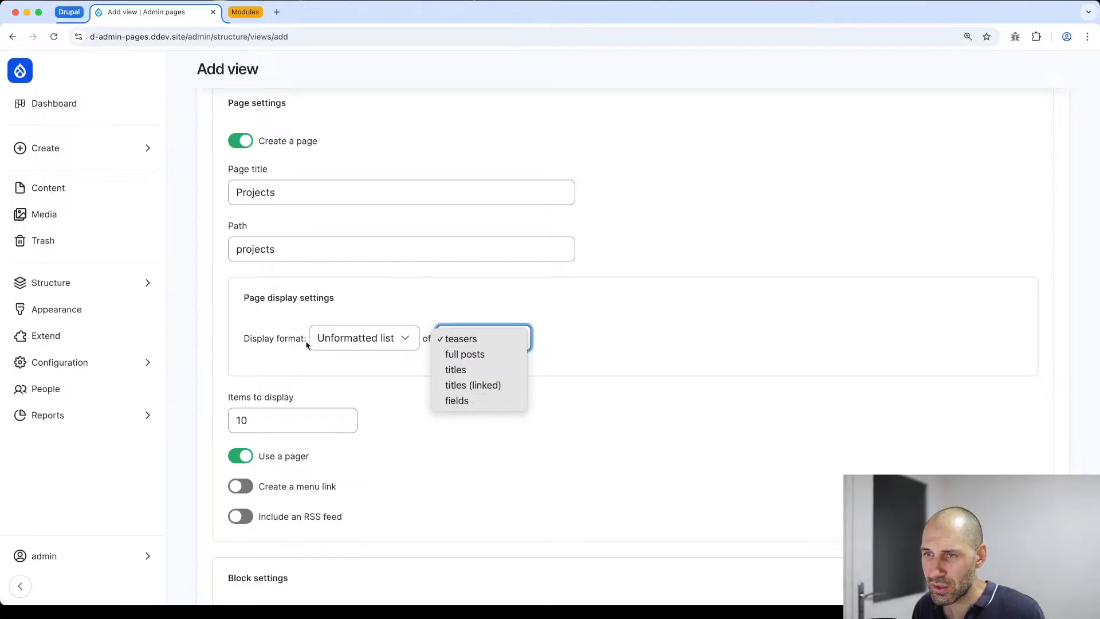
left_click(338, 338)
left_click(338, 339)
left_click(339, 322)
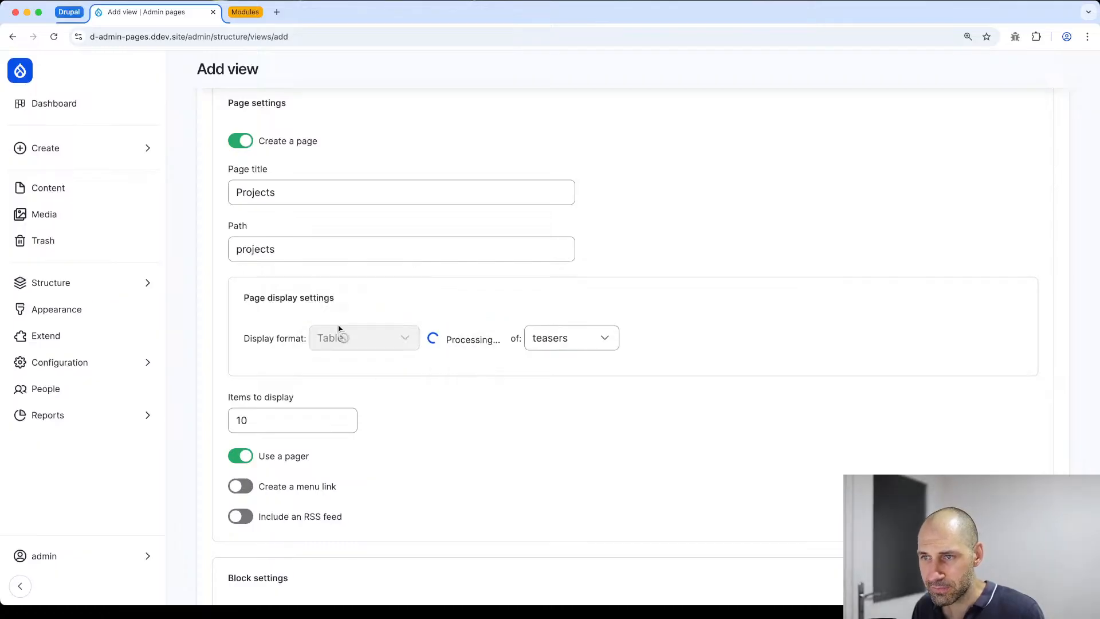
scroll(255, 355, "down", 5)
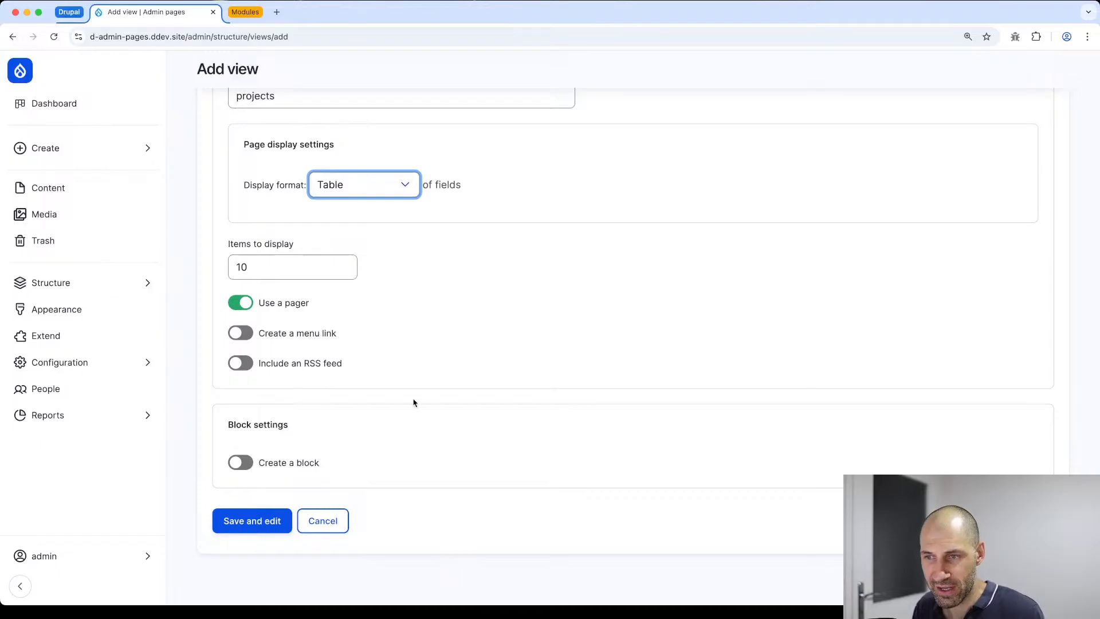
left_click(413, 372)
Step: Open the view's machine-readable name for editing, keep it as projects, and save the view to continue editing it
scroll(412, 371, "up", 10)
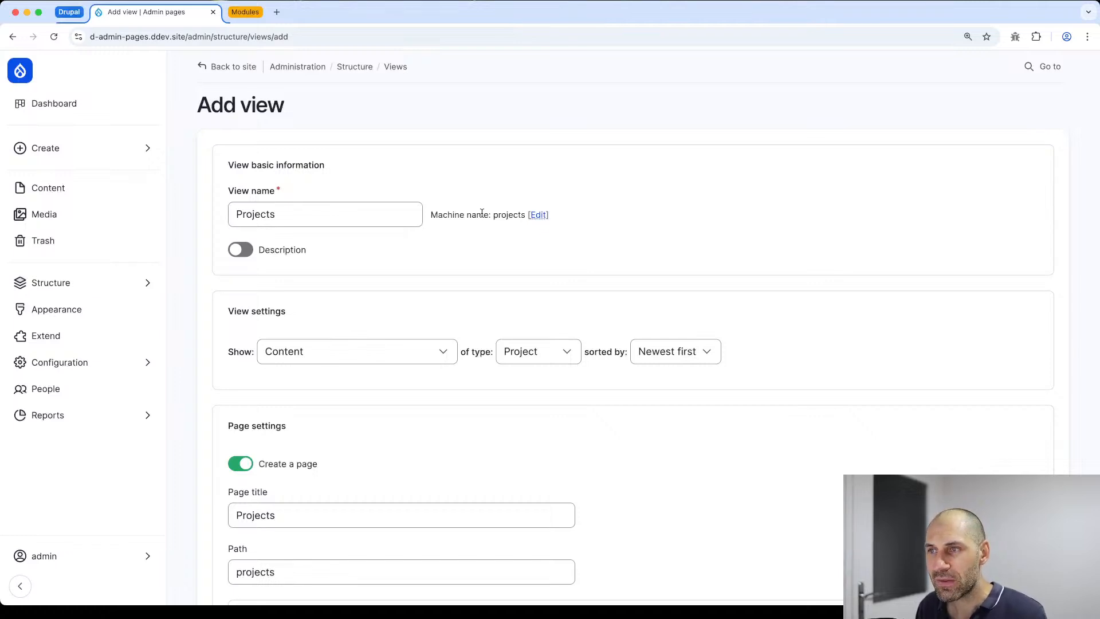
left_click_drag(493, 216, 526, 217)
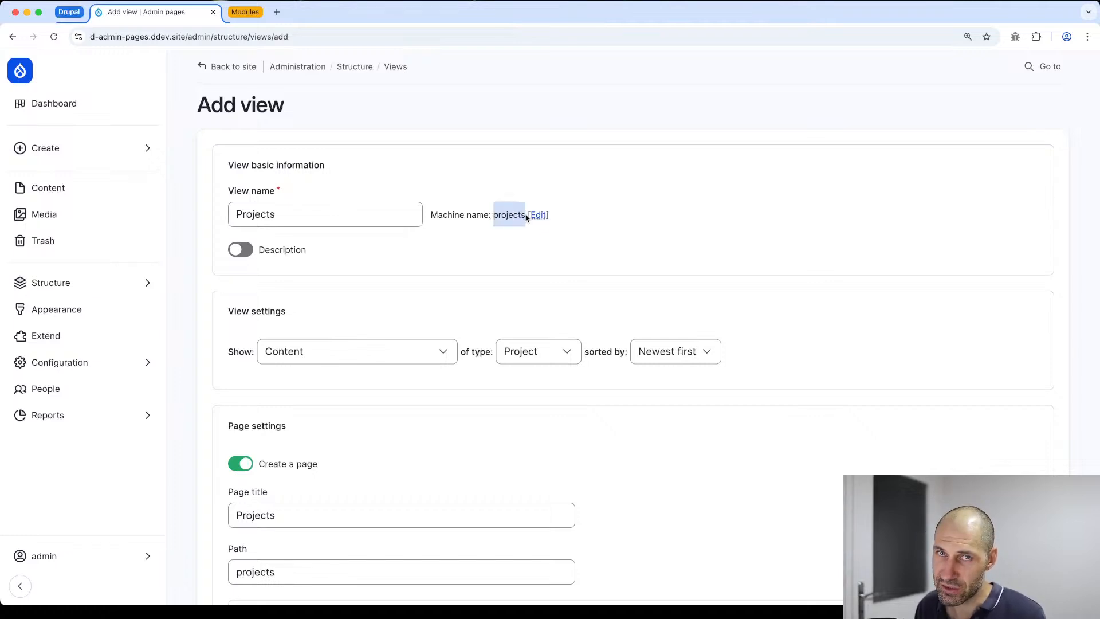
left_click(498, 260)
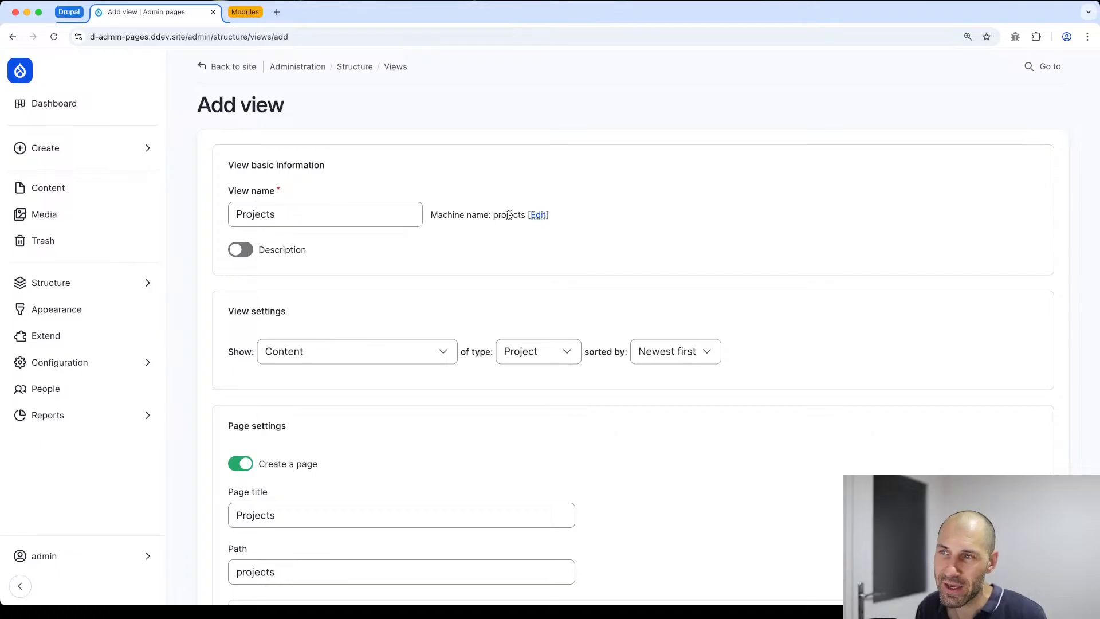
left_click_drag(279, 214, 209, 215)
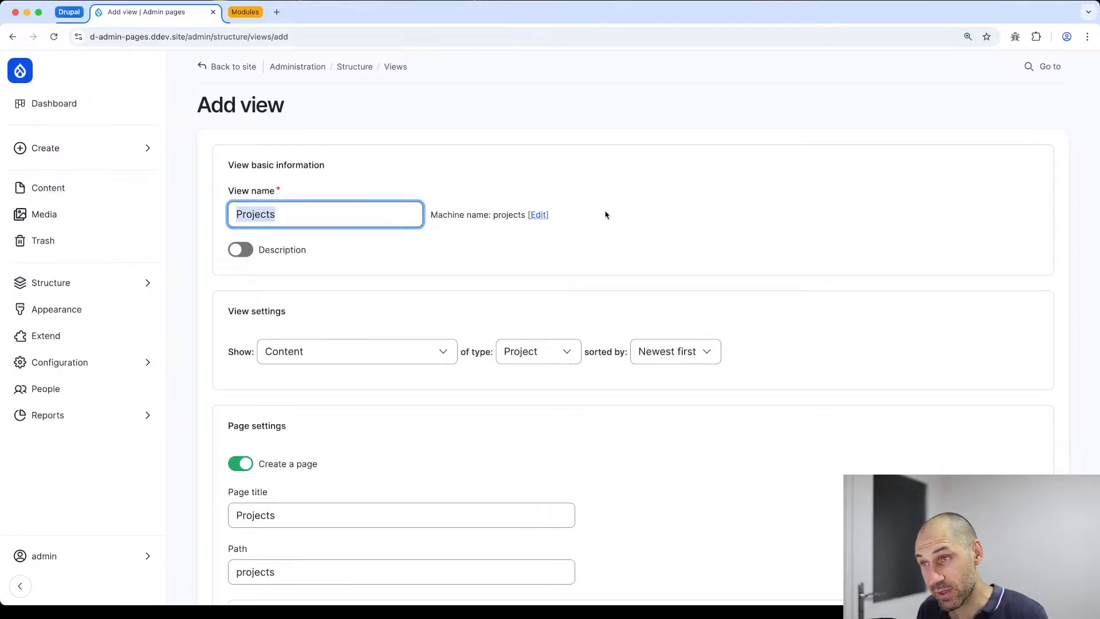
left_click(537, 215)
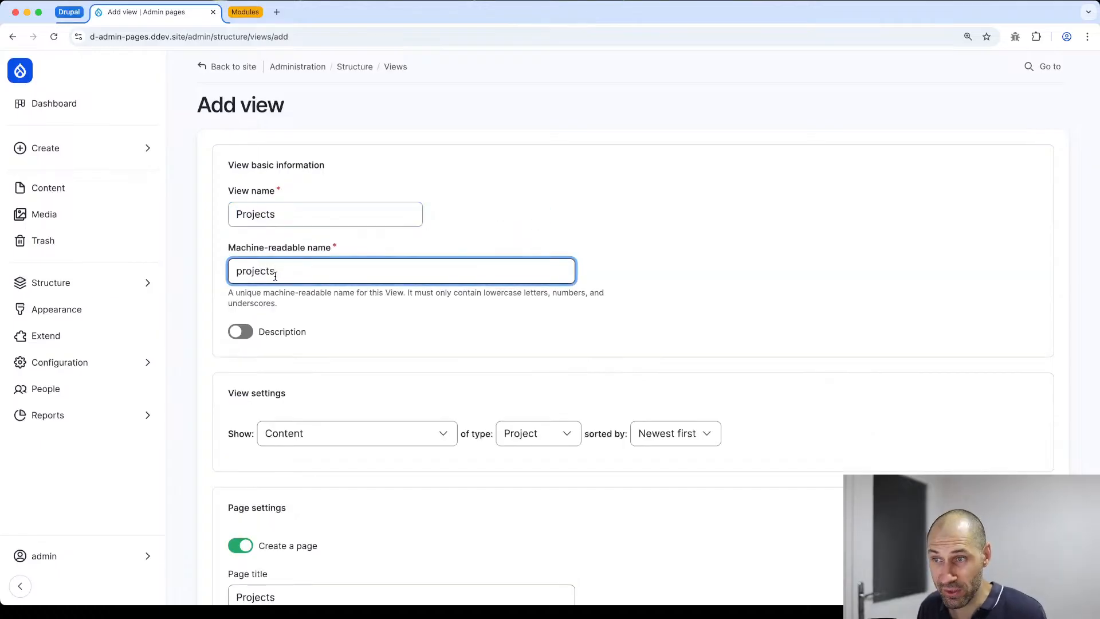
scroll(300, 354, "down", 5)
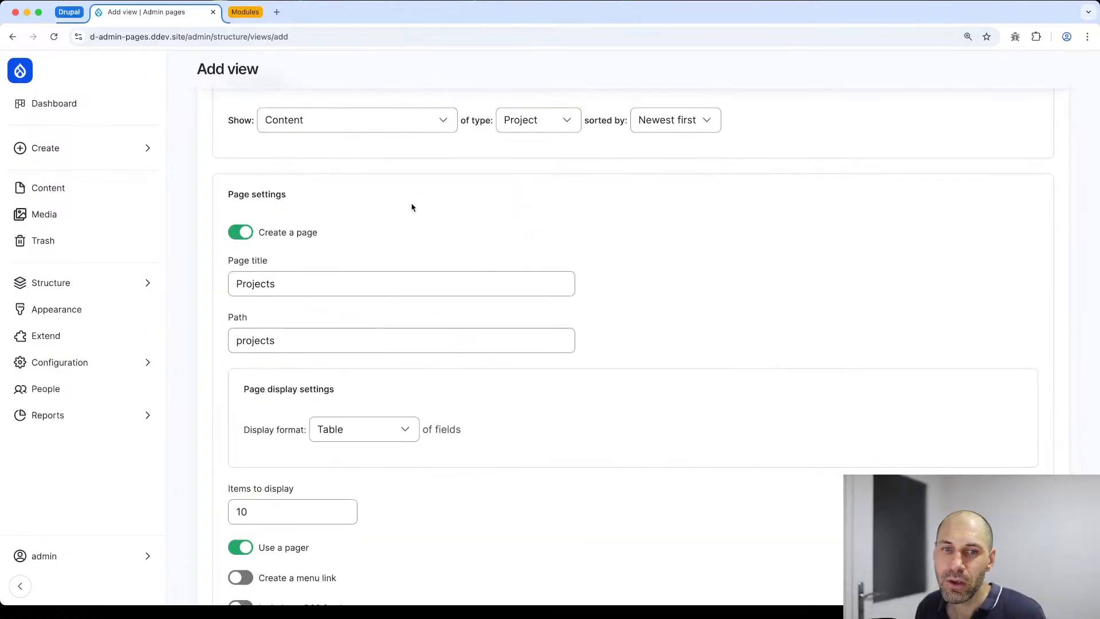
scroll(420, 177, "down", 3)
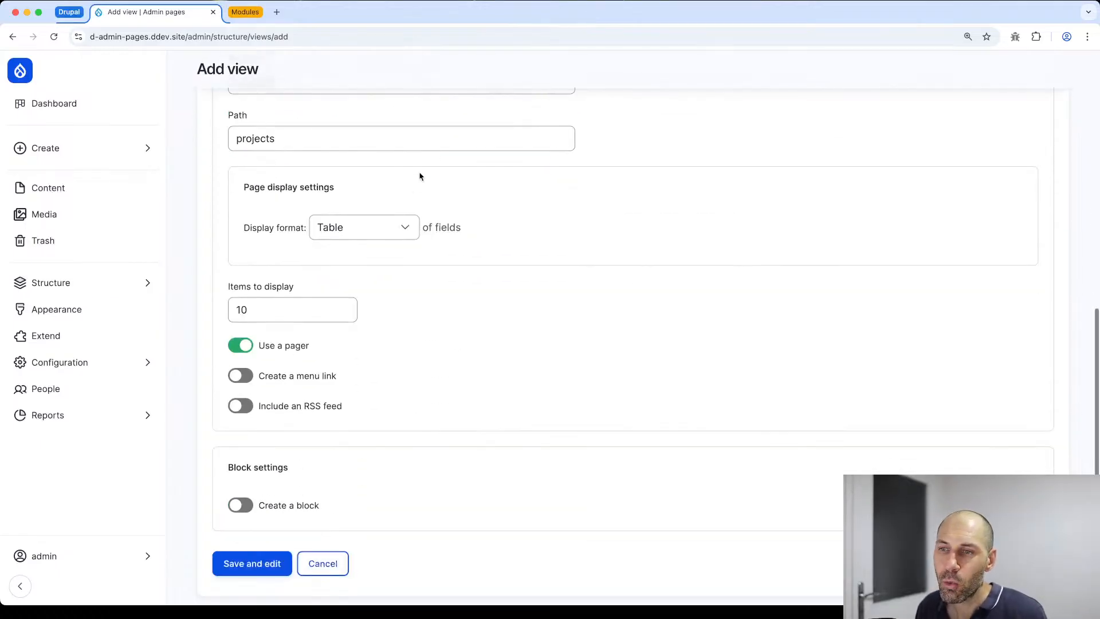
left_click(266, 568)
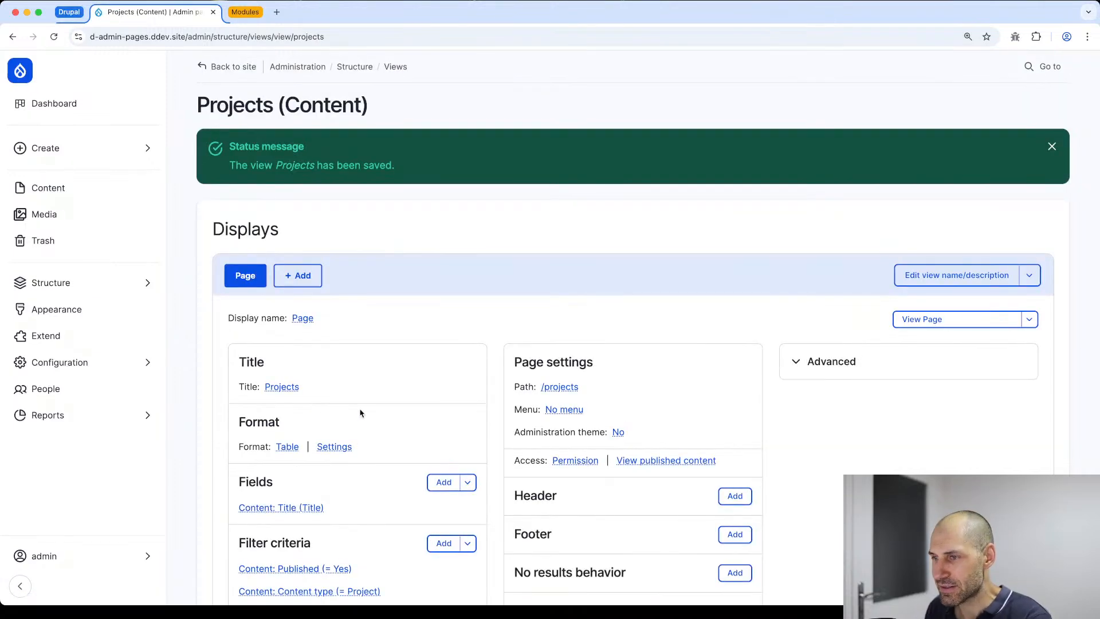
Step: Expand the view's Advanced settings and examine the actions available for the Page display
scroll(360, 413, "down", 3)
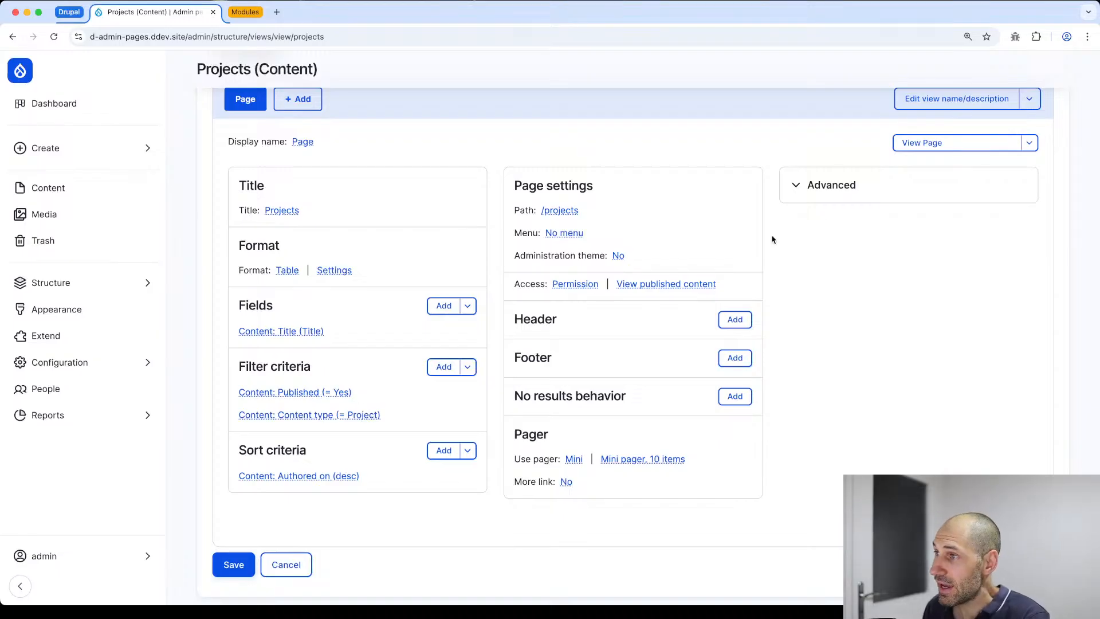
left_click(906, 183)
scroll(893, 214, "down", 1)
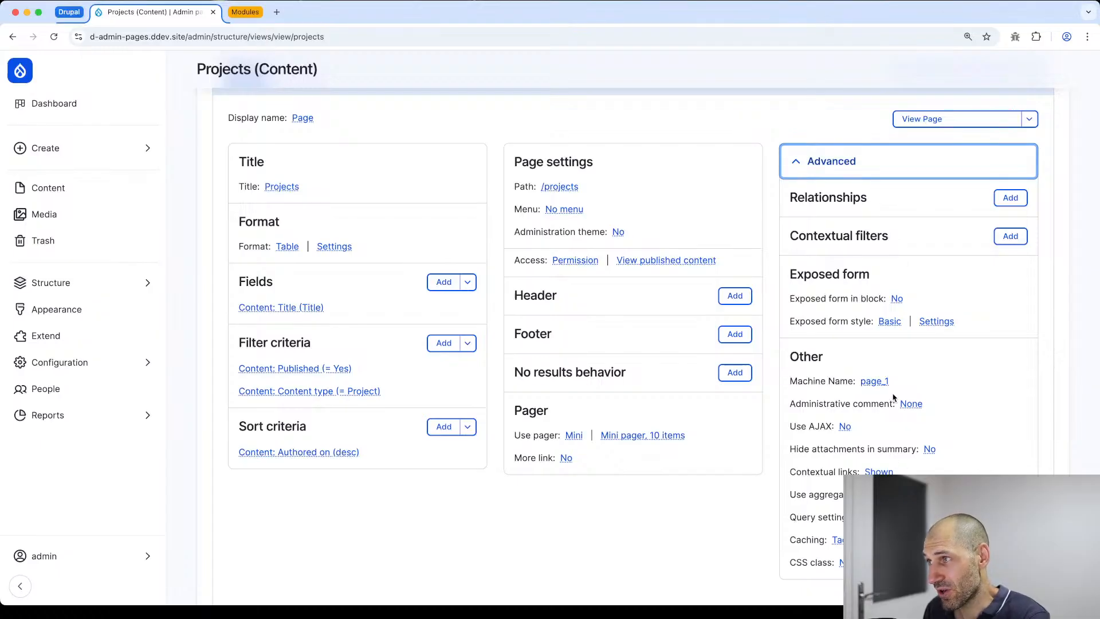
left_click(1030, 119)
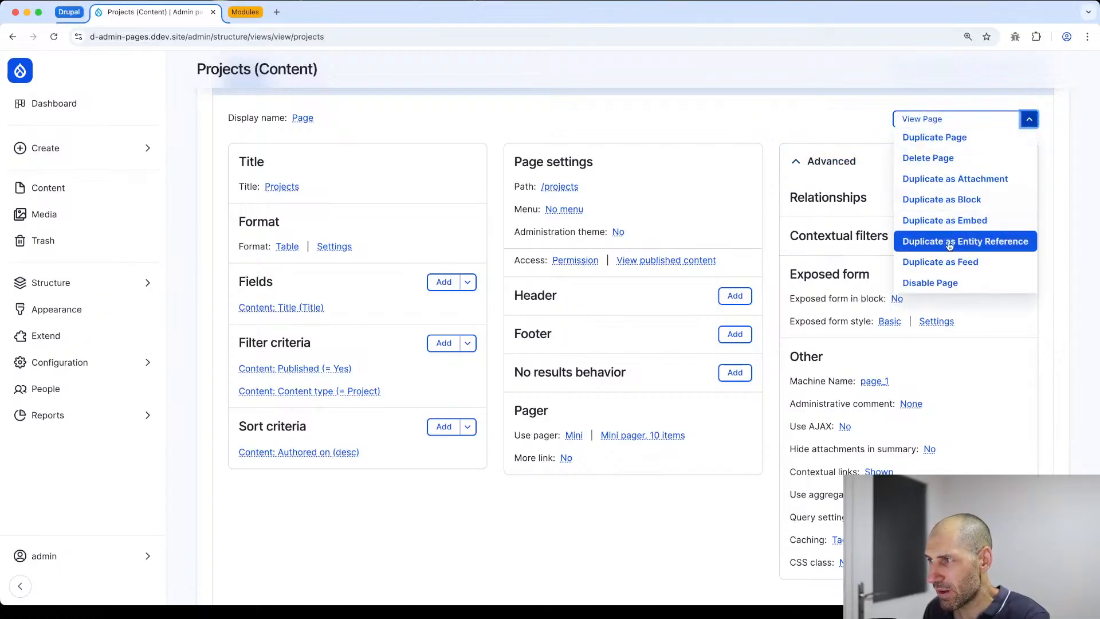
left_click(544, 140)
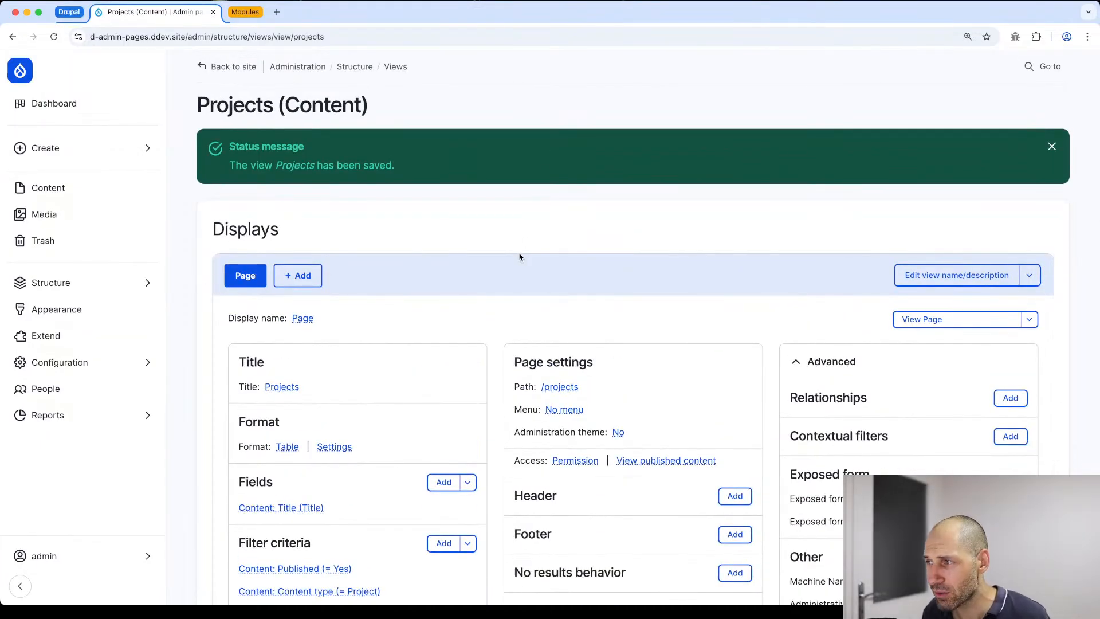
Step: Review the Projects view's format, fields, filter and sort criteria and its preview, and save the view
scroll(480, 279, "down", 3)
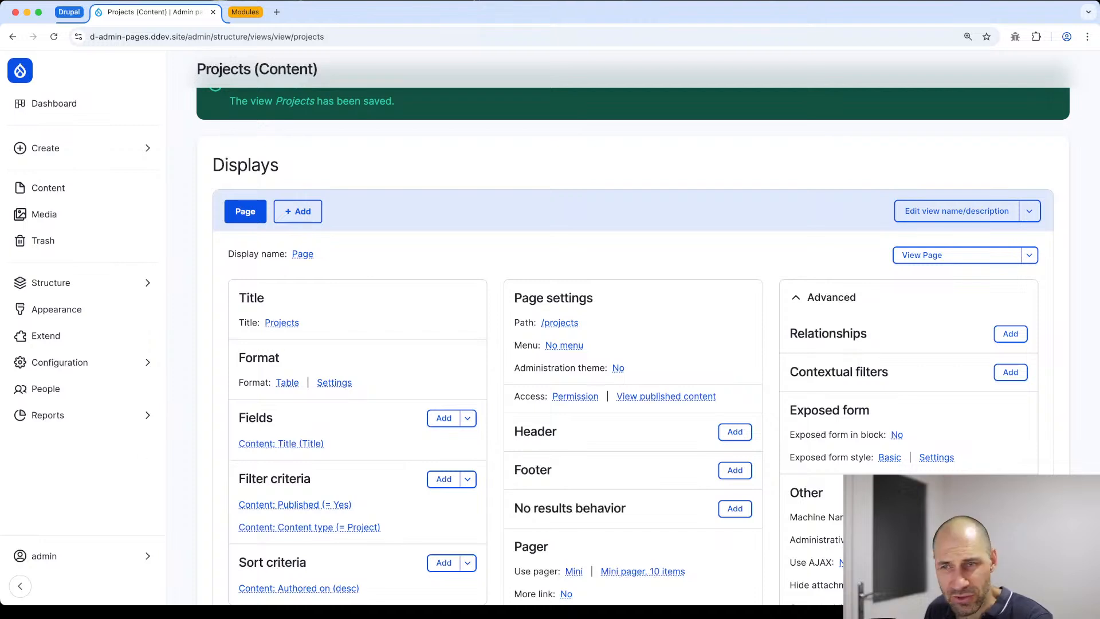
scroll(376, 283, "down", 4)
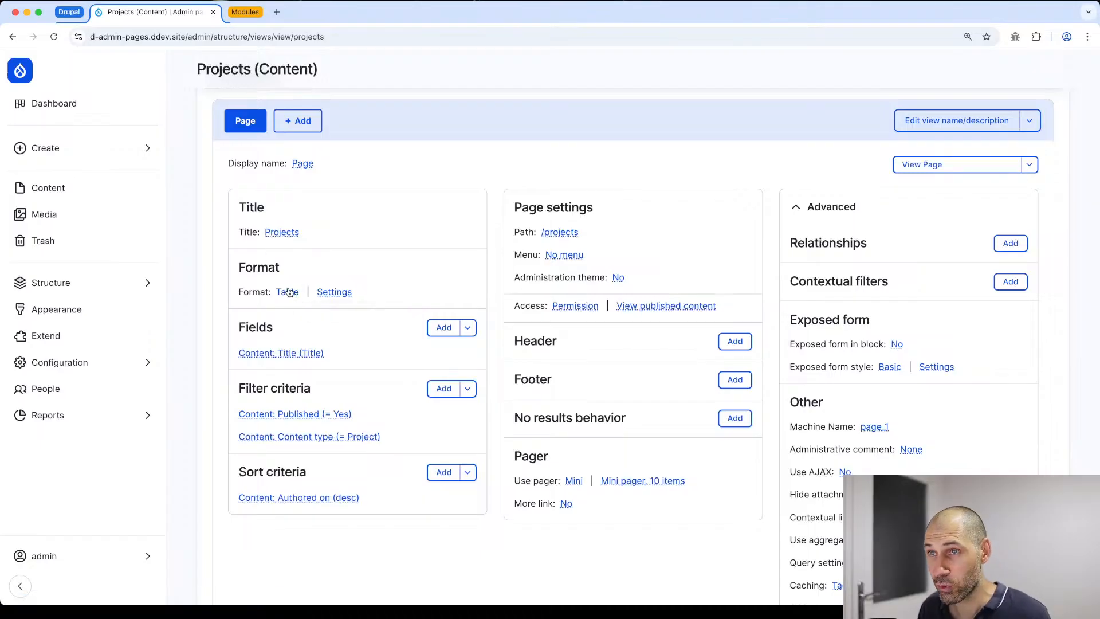
scroll(291, 289, "down", 5)
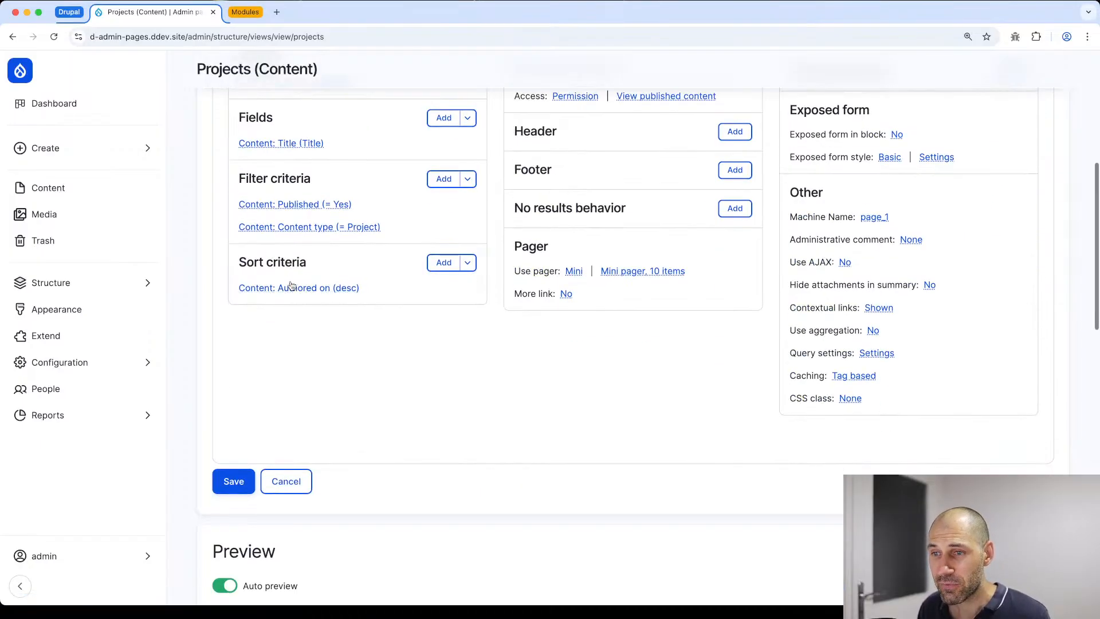
scroll(291, 287, "down", 15)
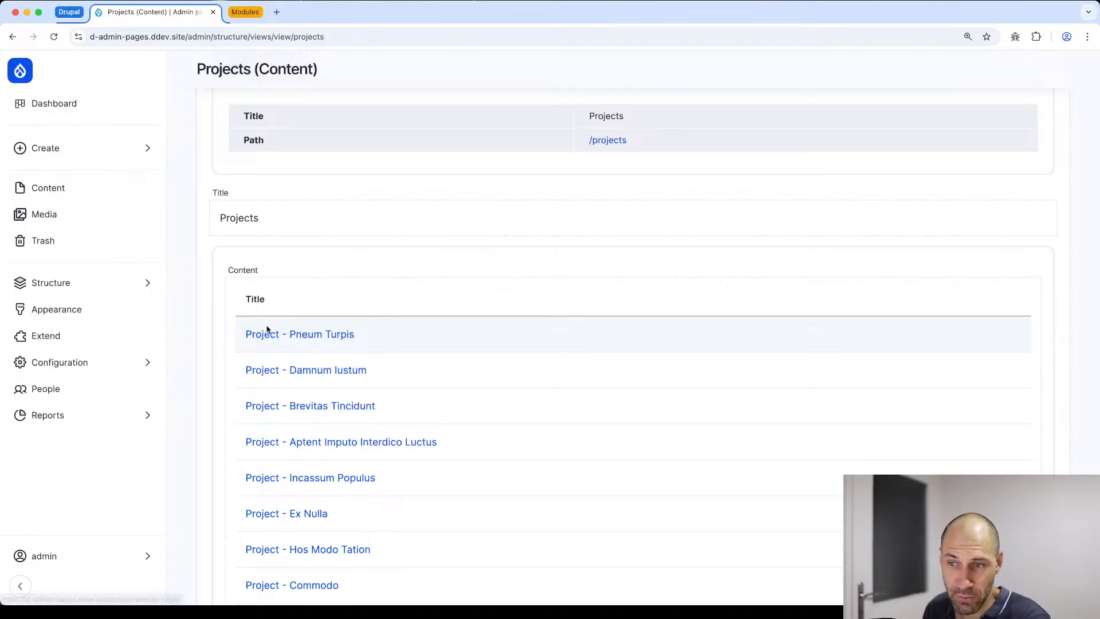
scroll(270, 376, "up", 13)
scroll(271, 374, "down", 6)
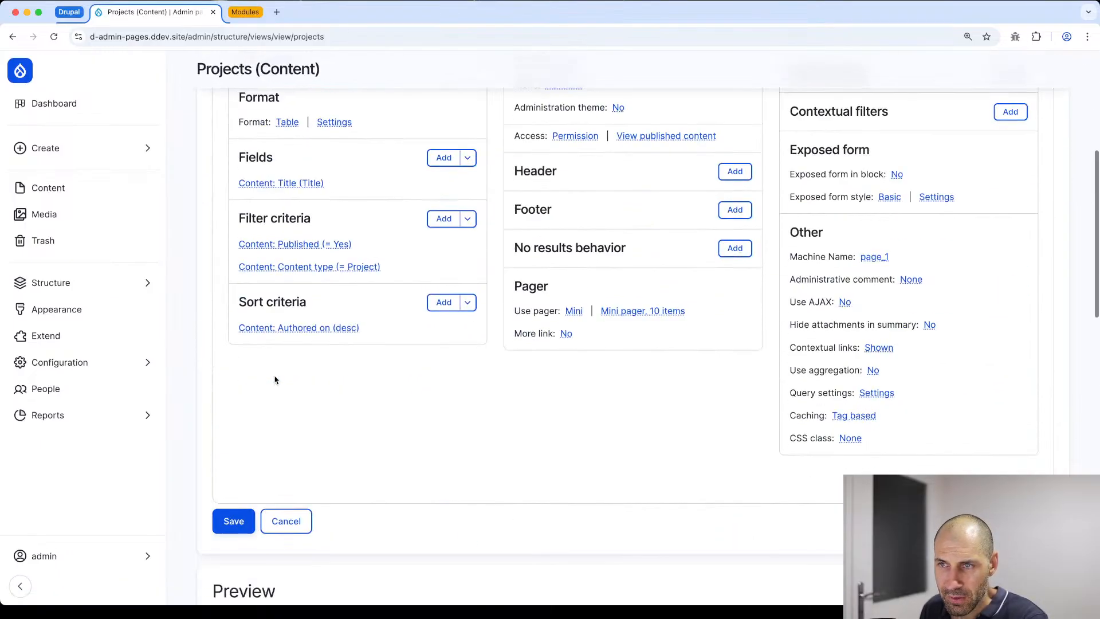
left_click(234, 505)
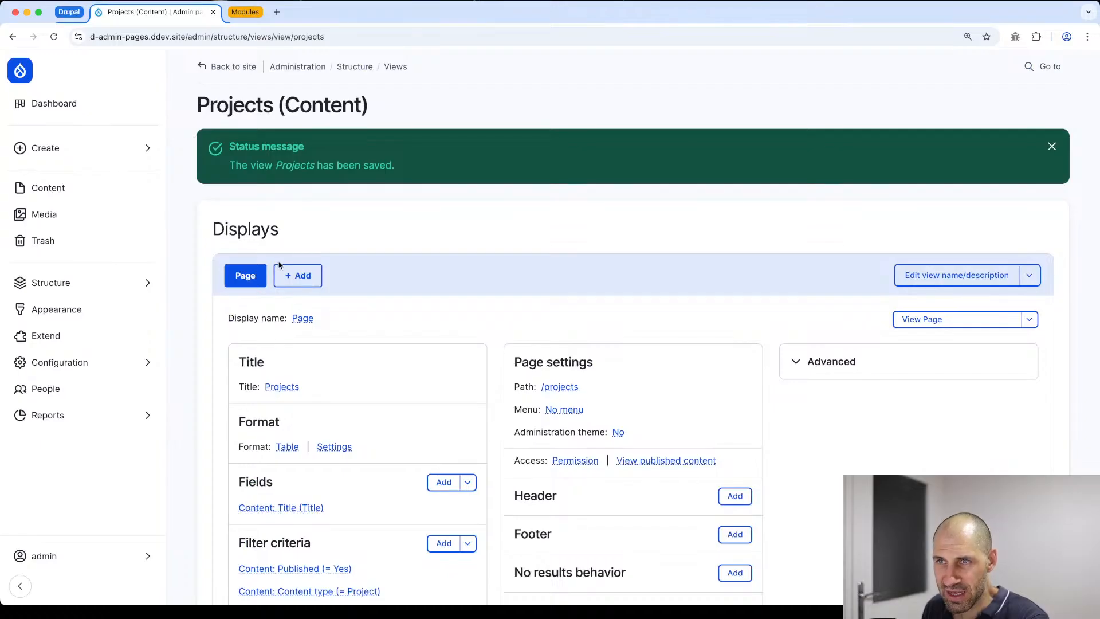
Step: Add the Content ID field to the Projects view and apply its default configuration
scroll(295, 279, "down", 2)
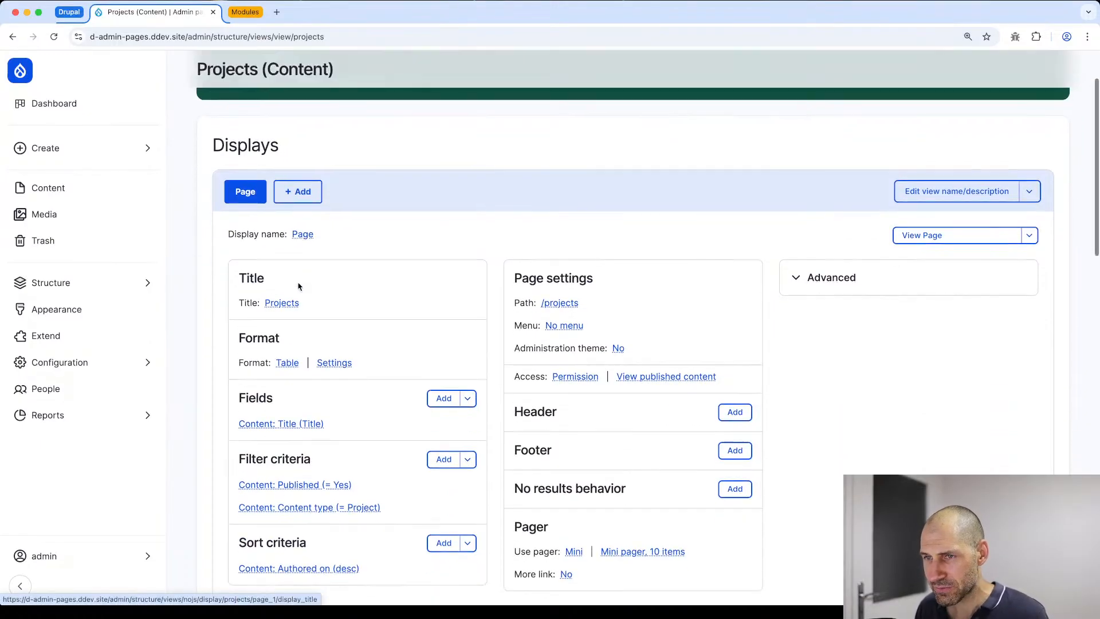
scroll(298, 286, "down", 2)
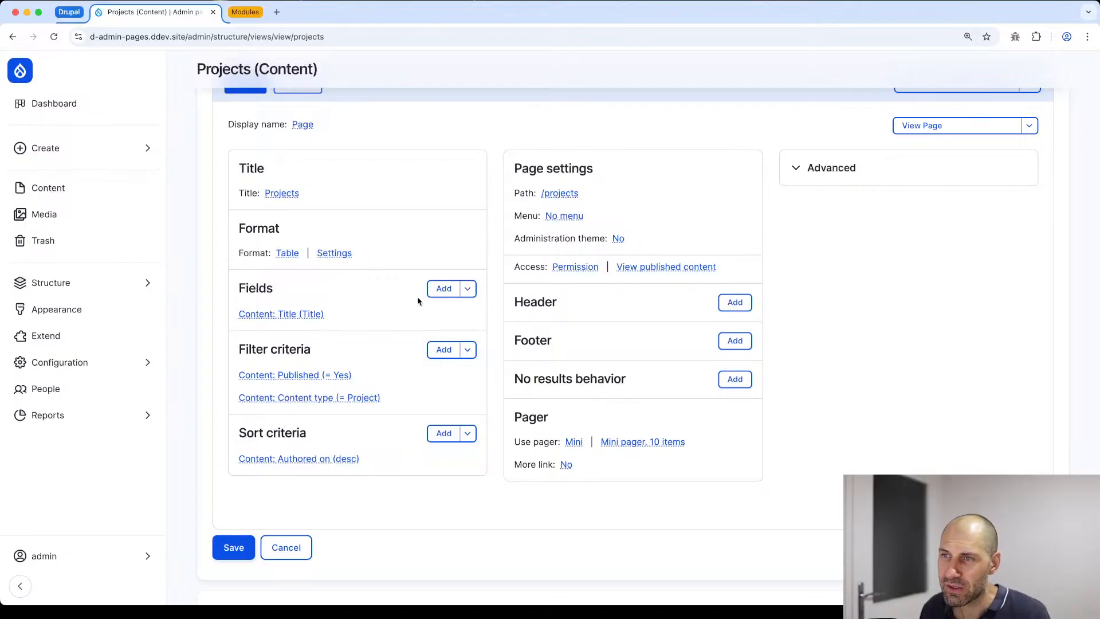
left_click(443, 289)
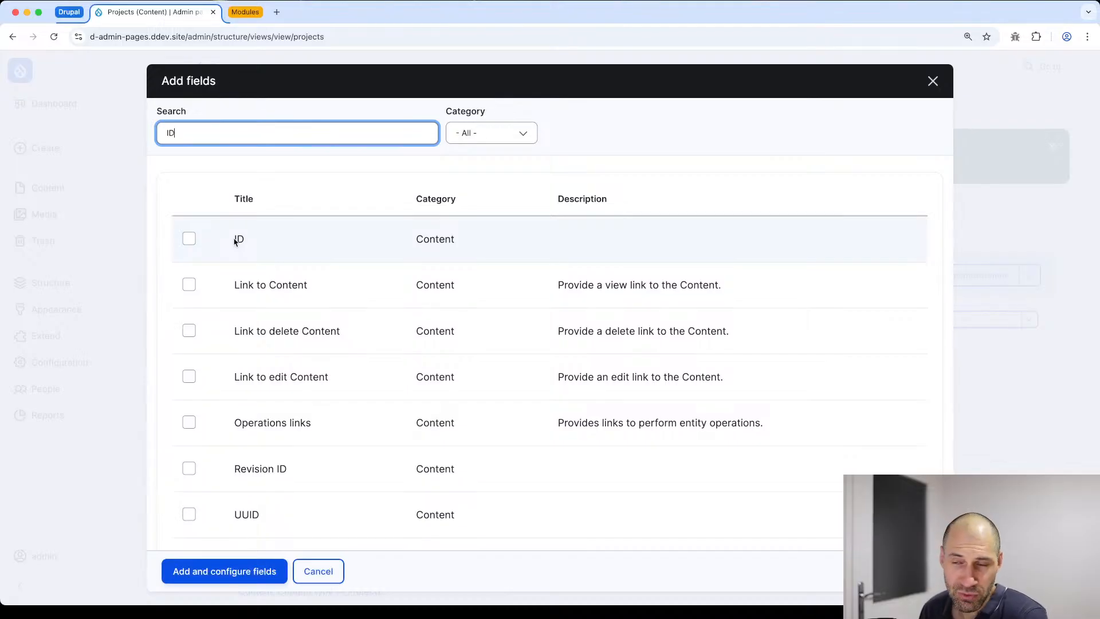
left_click(194, 243)
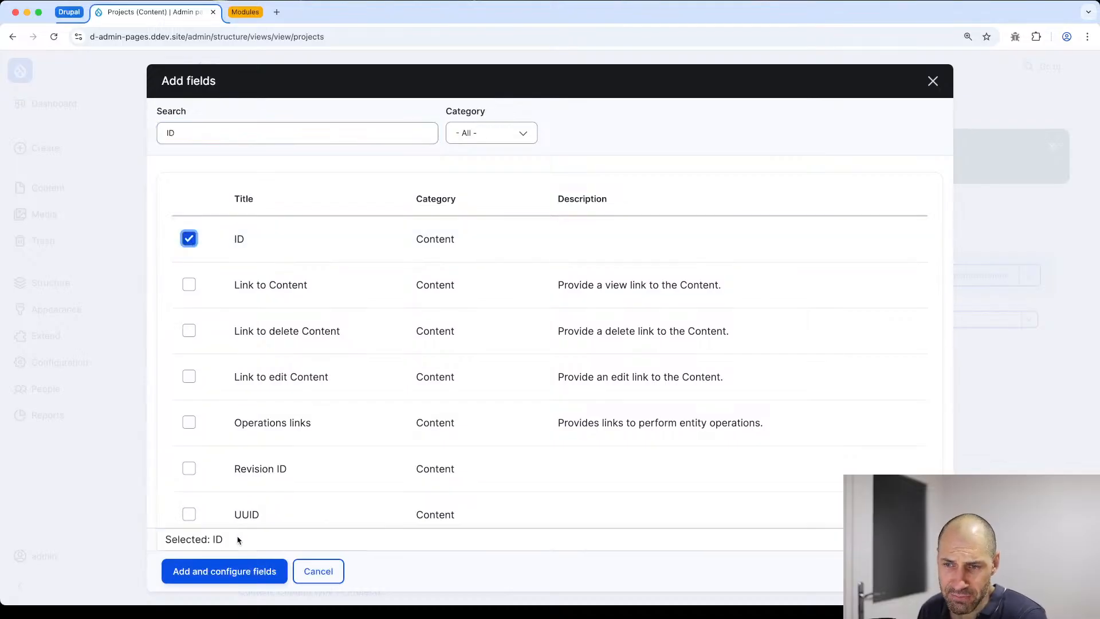
left_click(236, 570)
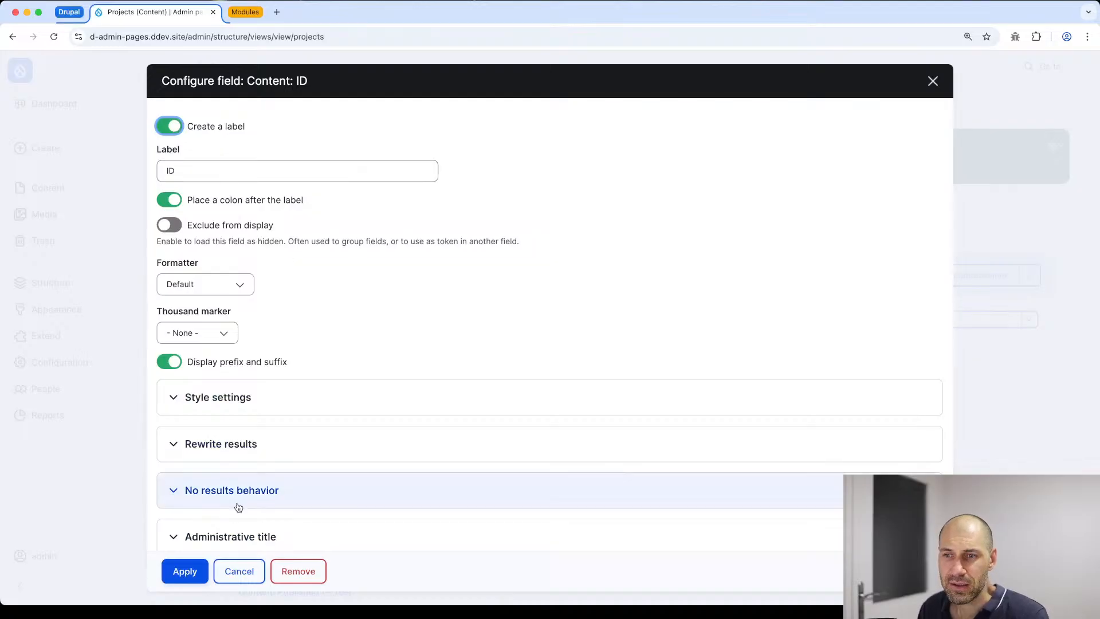
left_click(184, 571)
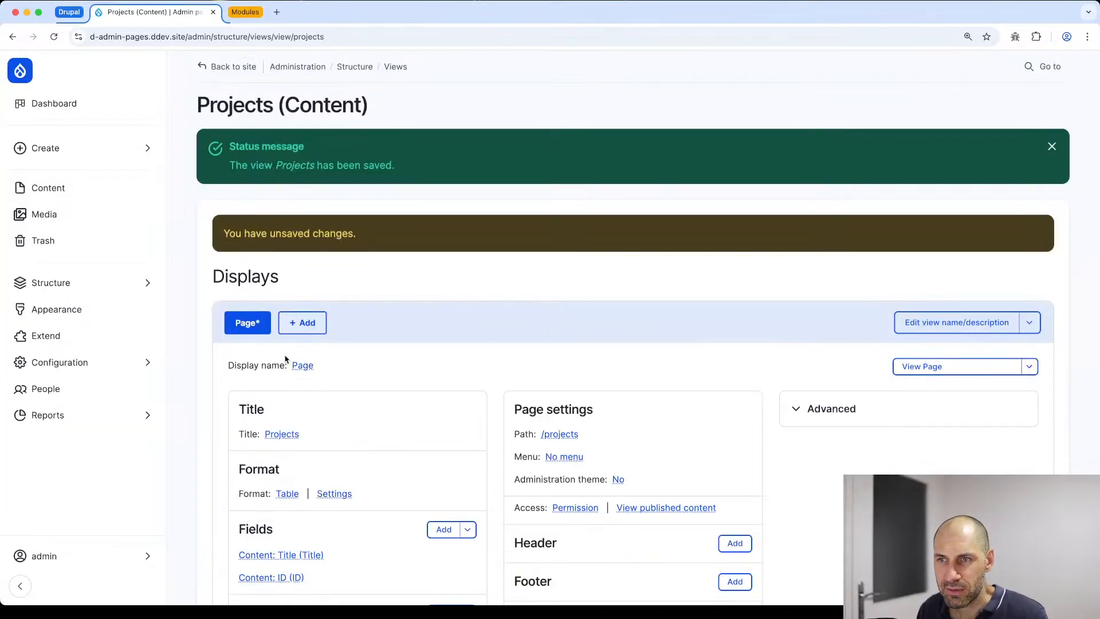
Step: Find and select the Project status and Content fields for addition to the view
left_click(445, 320)
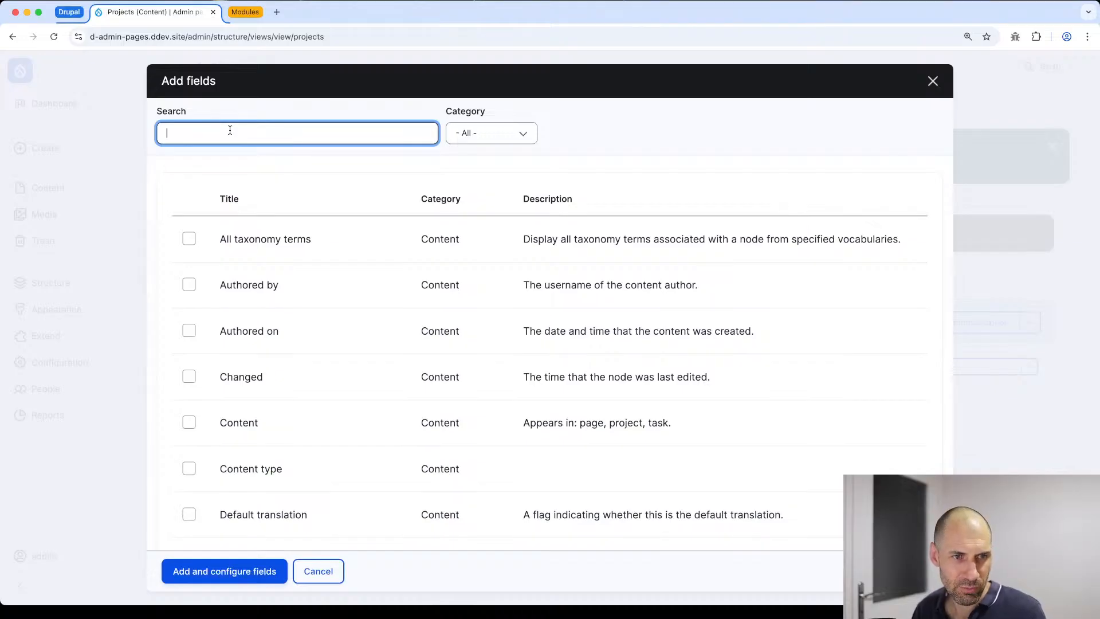
type("status")
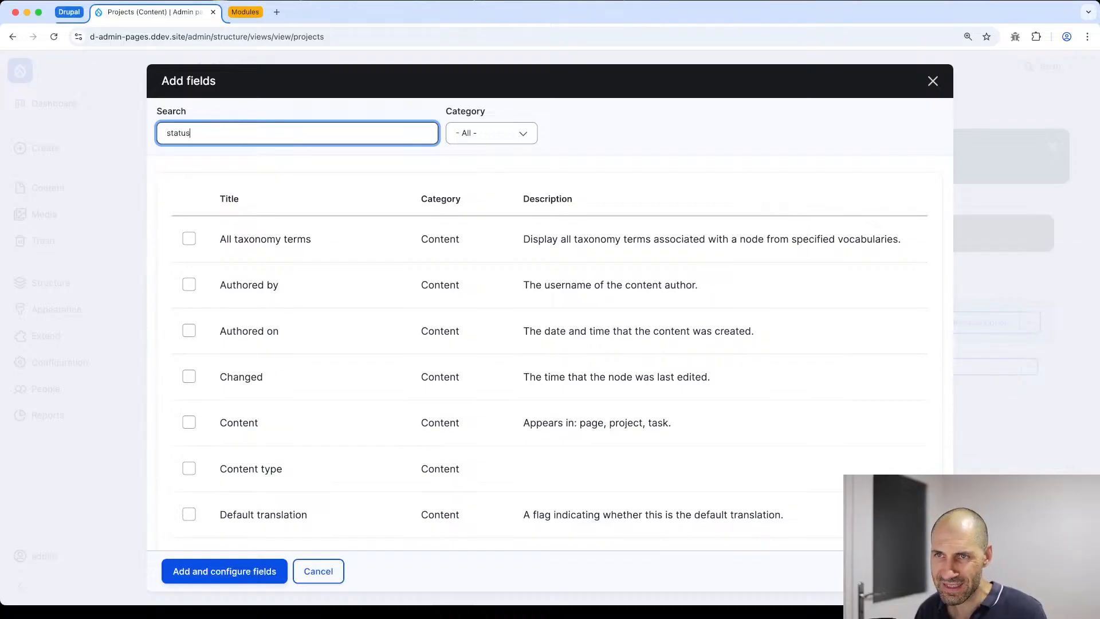
left_click(190, 239)
double_click(215, 133)
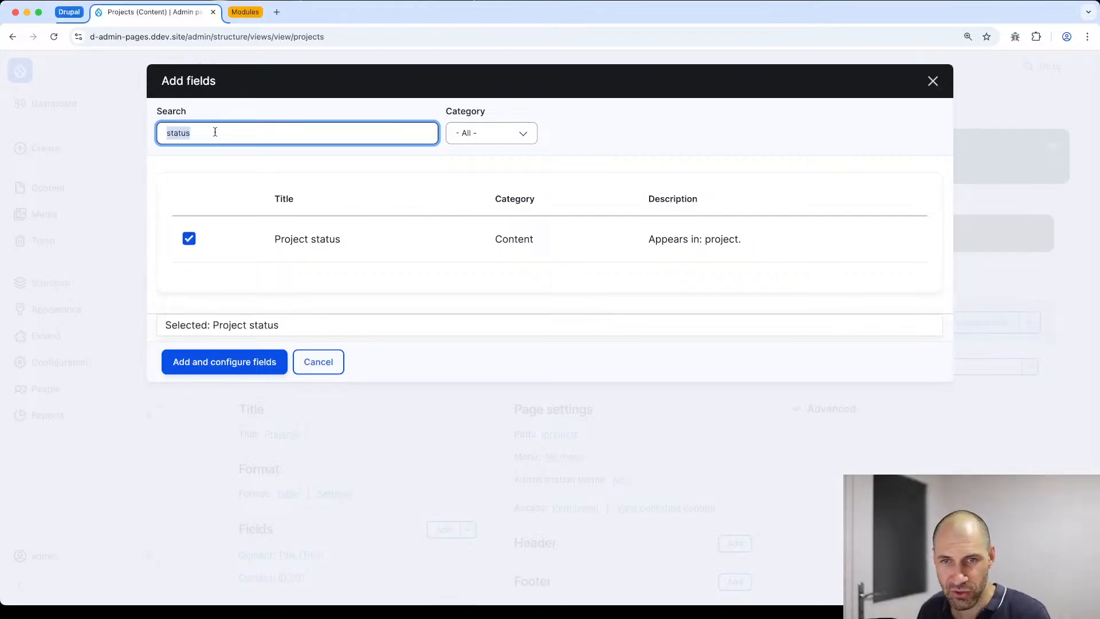
type("content")
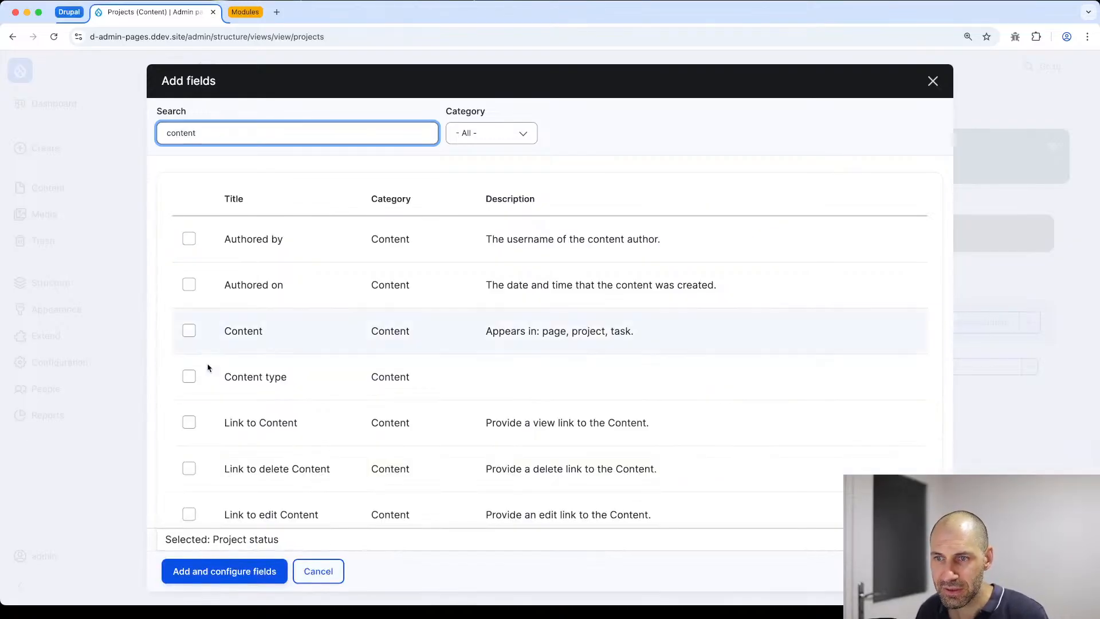
left_click_drag(412, 337, 371, 337)
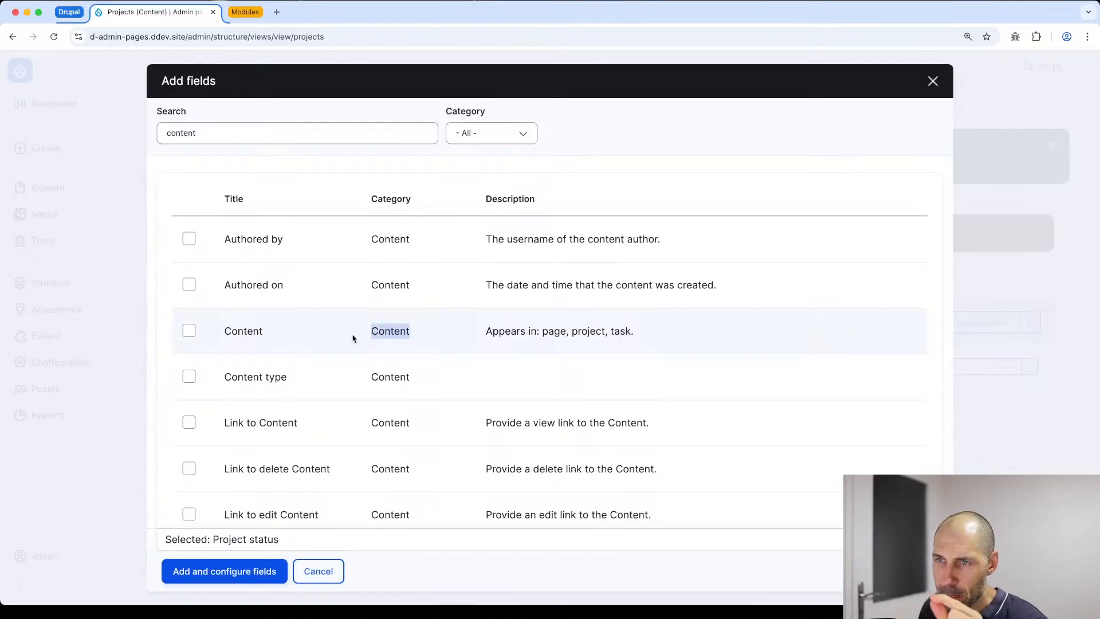
left_click(189, 332)
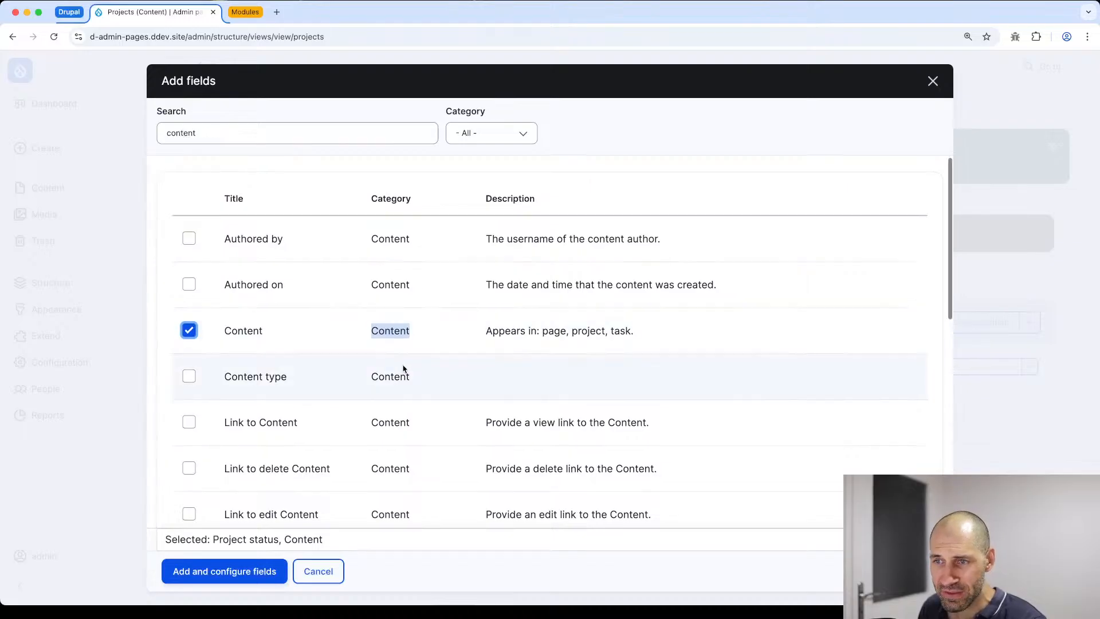
Step: Examine the available category filters and compare the Content fields with the Content revision fields in the list
scroll(405, 369, "down", 7)
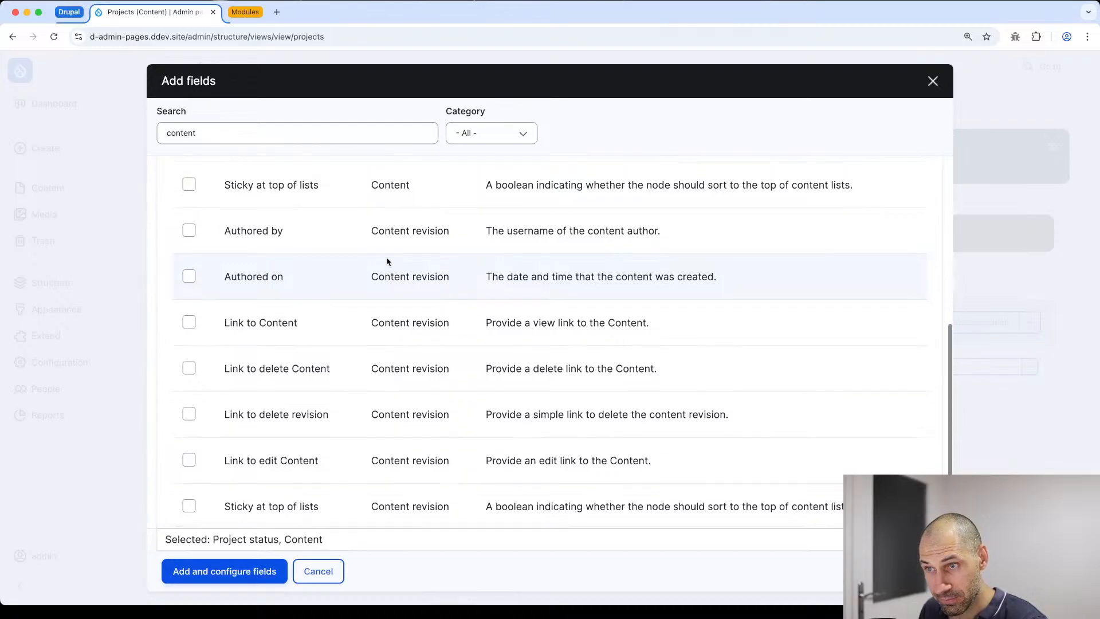
scroll(384, 253, "up", 2)
left_click(492, 131)
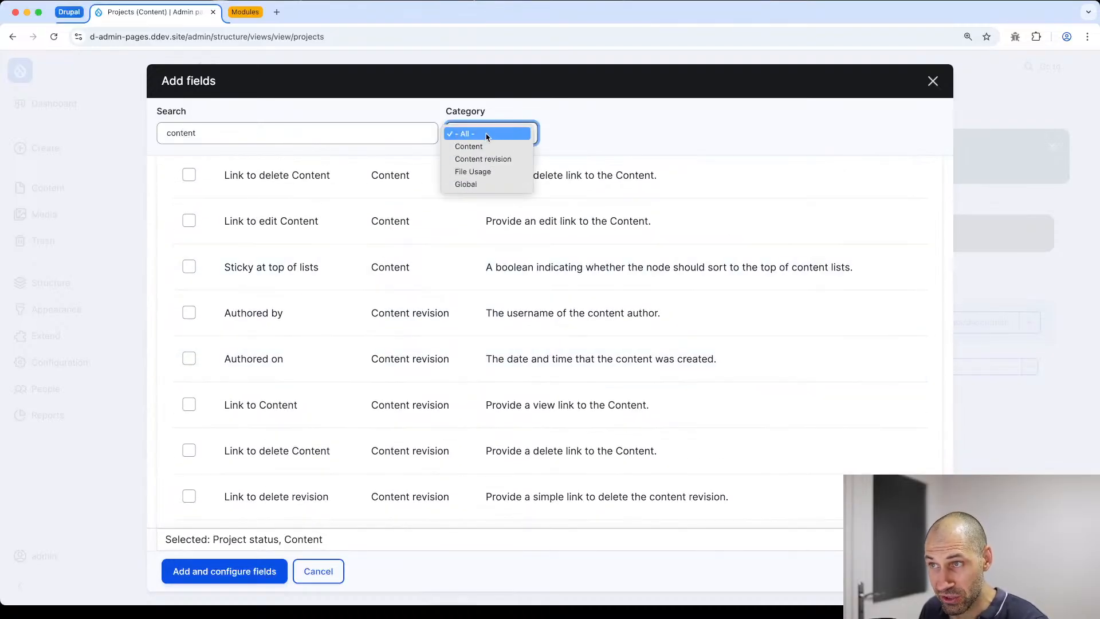
left_click(589, 128)
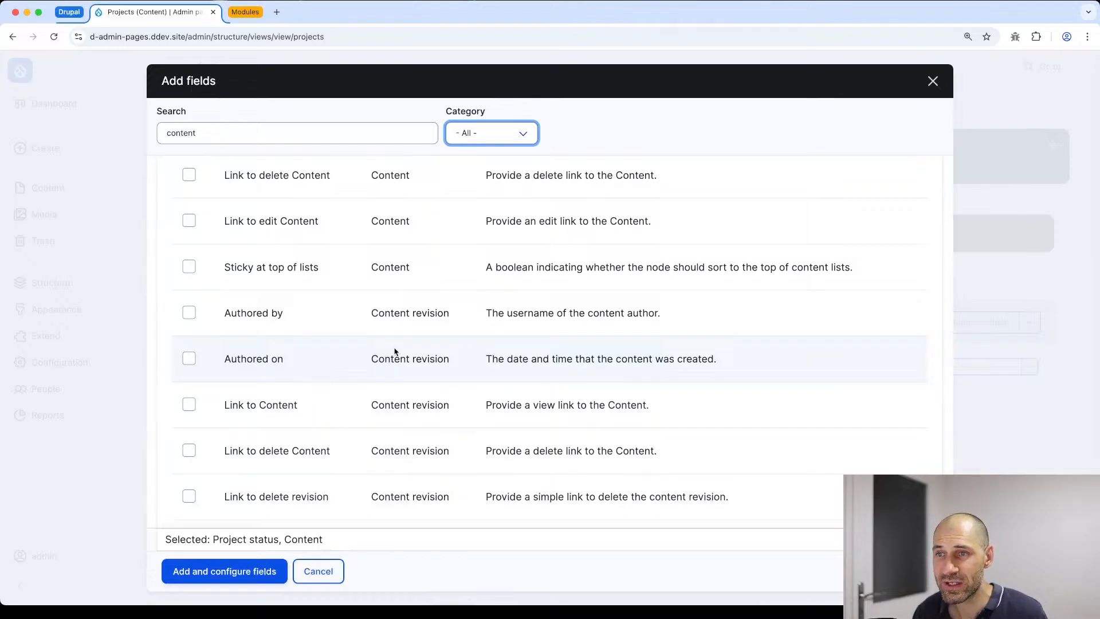
scroll(395, 352, "up", 5)
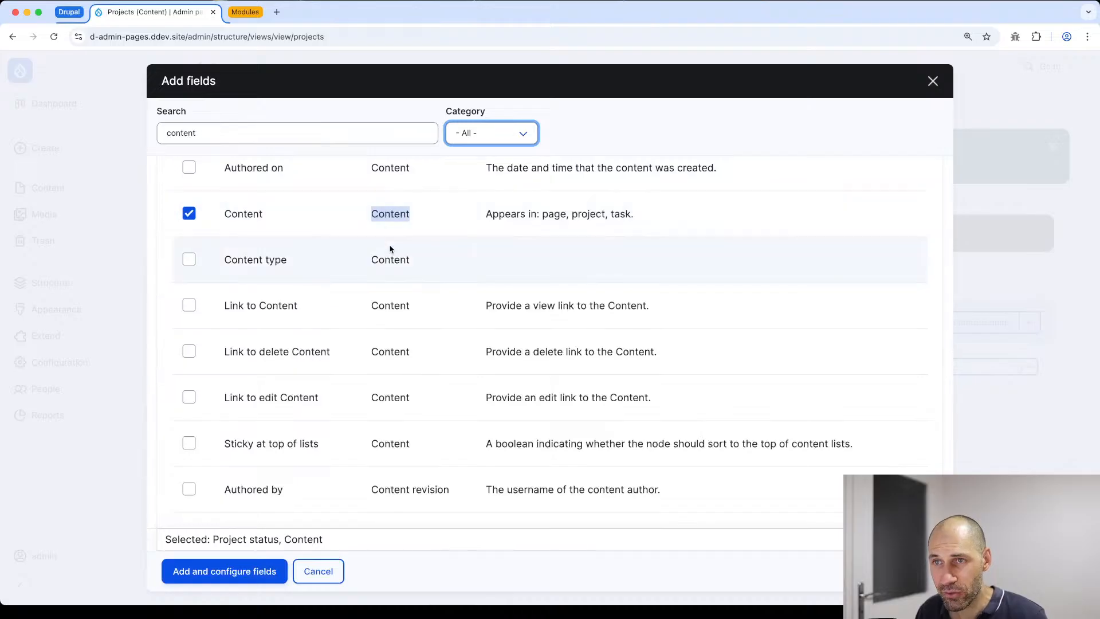
scroll(393, 245, "down", 8)
scroll(392, 251, "up", 10)
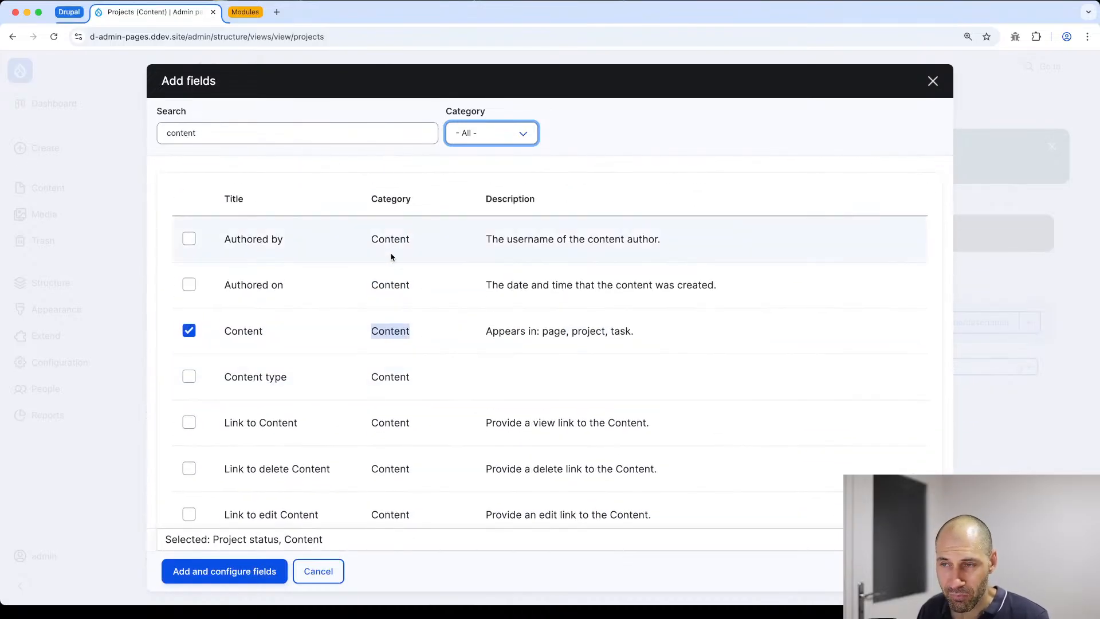
scroll(392, 256, "down", 5)
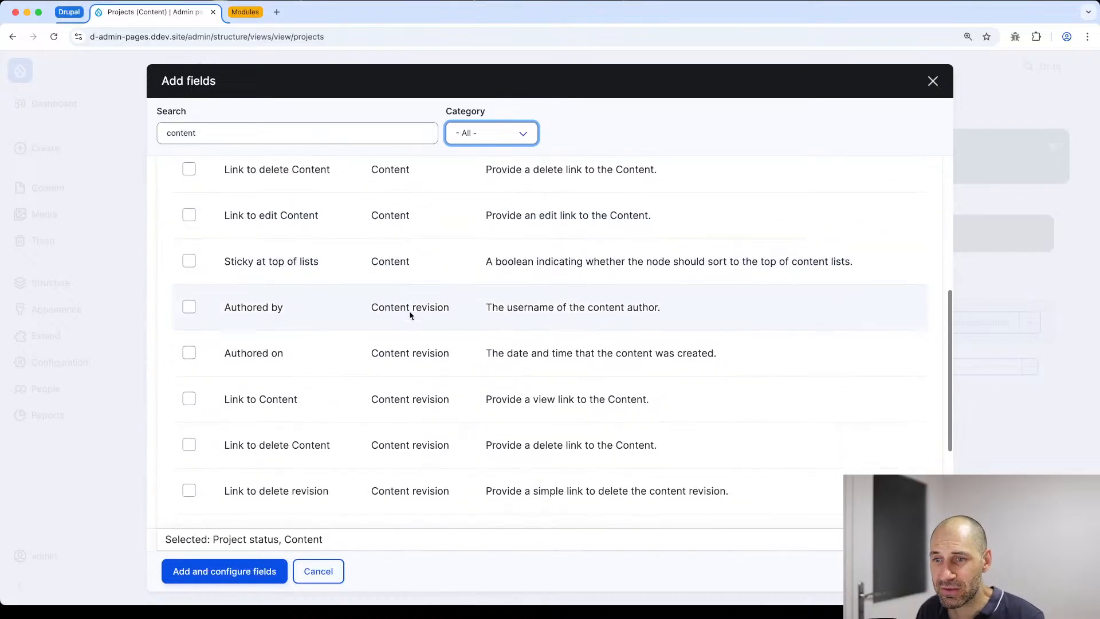
scroll(410, 314, "down", 1)
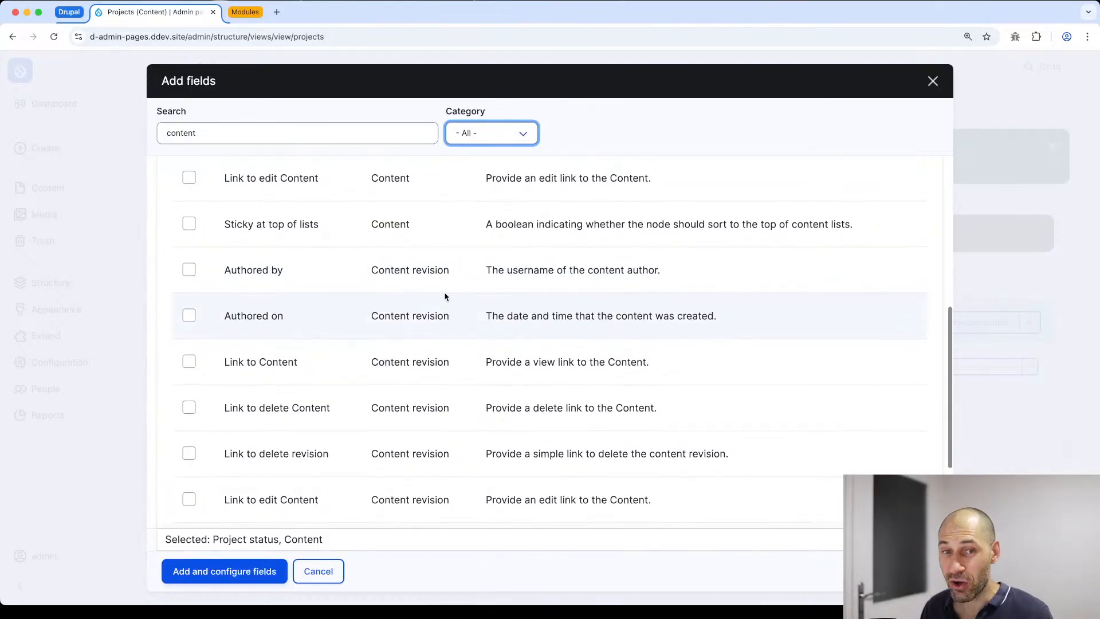
scroll(445, 296, "up", 2)
scroll(445, 297, "up", 5)
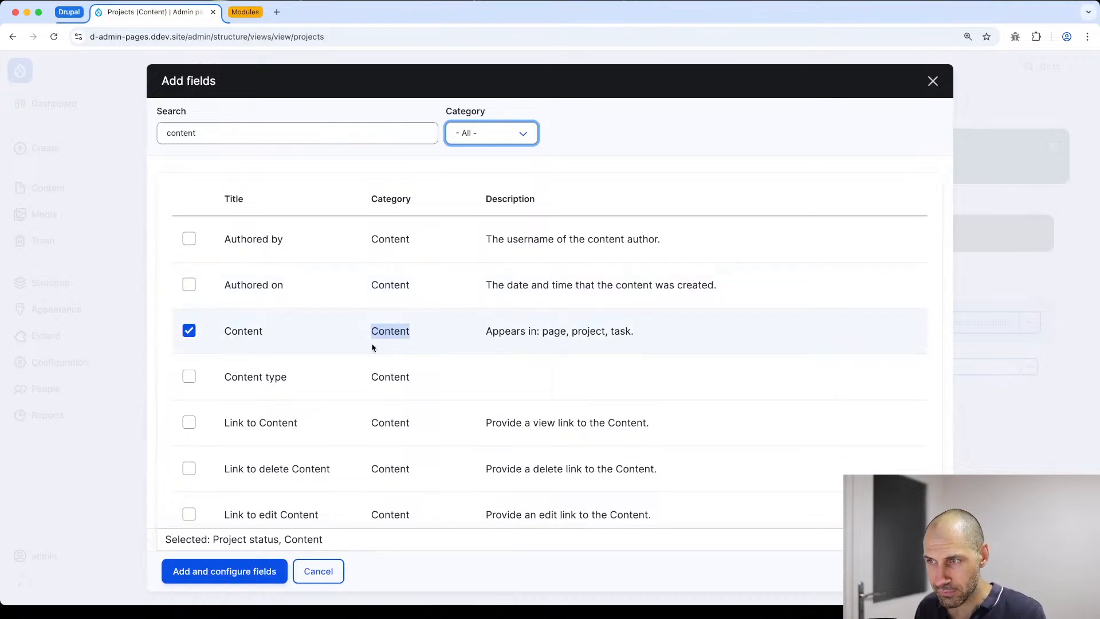
Step: Reselect the Content field and proceed to configure it together with Project status
left_click_drag(262, 332, 225, 331)
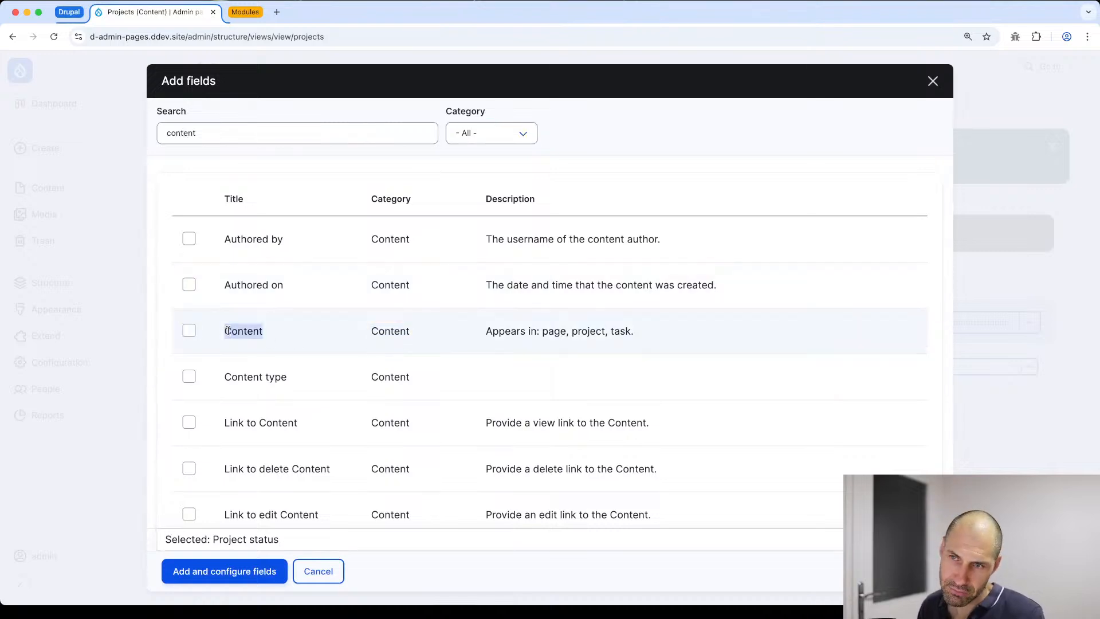
left_click(189, 330)
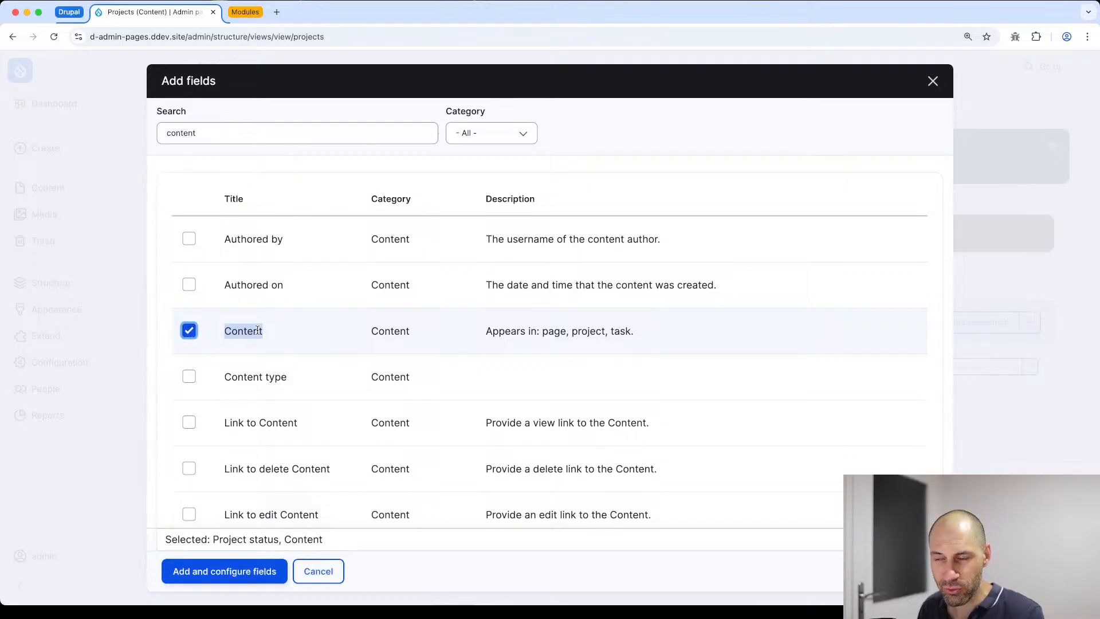
left_click(269, 333)
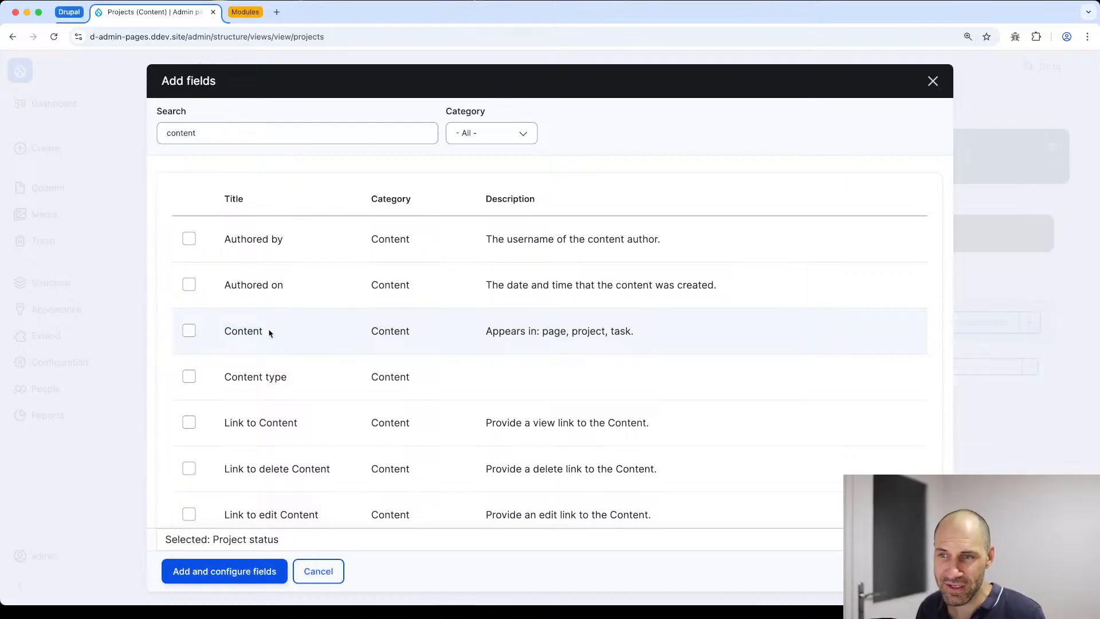
left_click(190, 331)
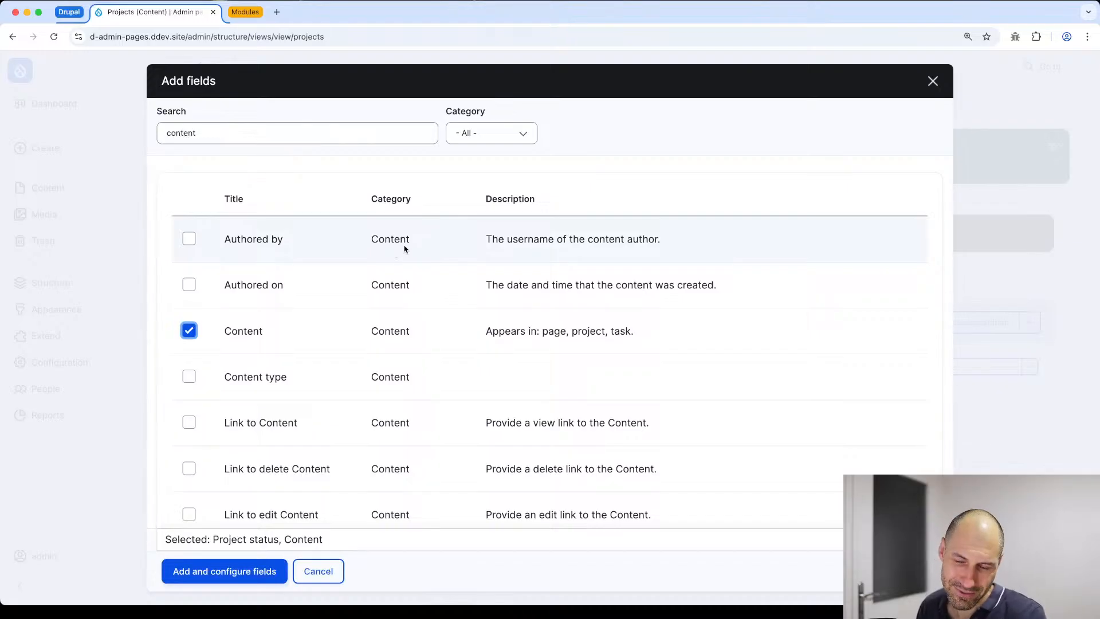
scroll(408, 310, "down", 5)
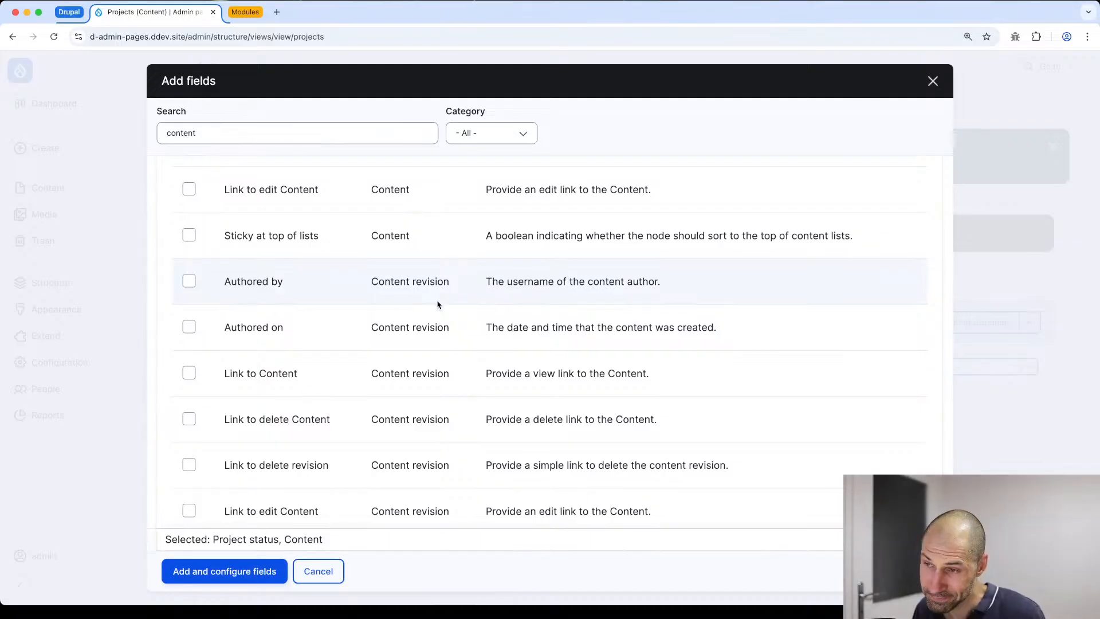
scroll(438, 305, "up", 5)
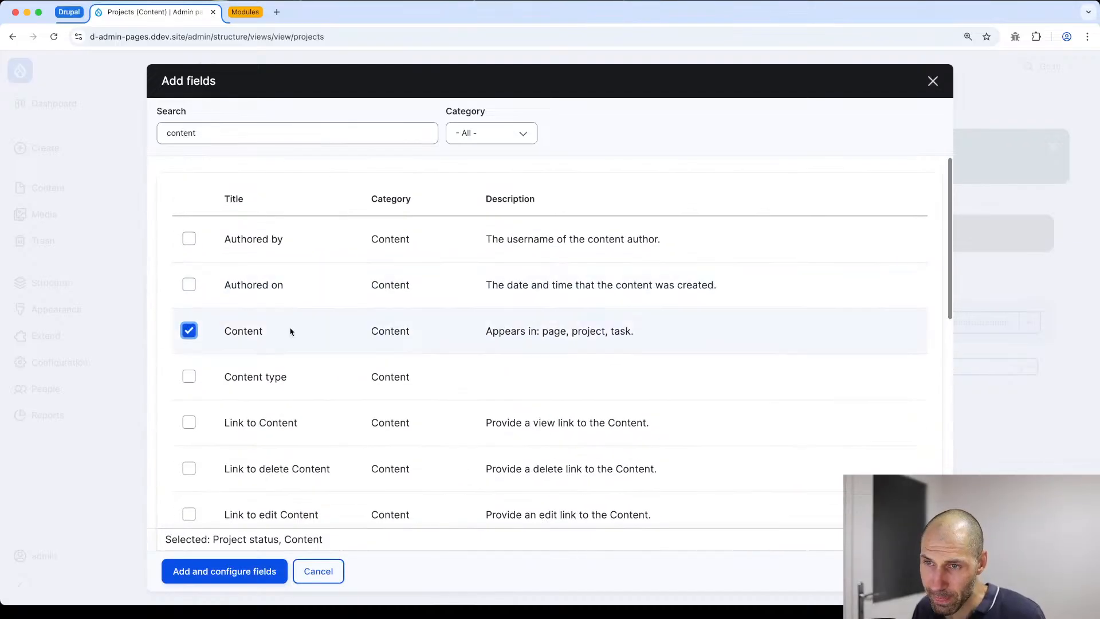
left_click(208, 573)
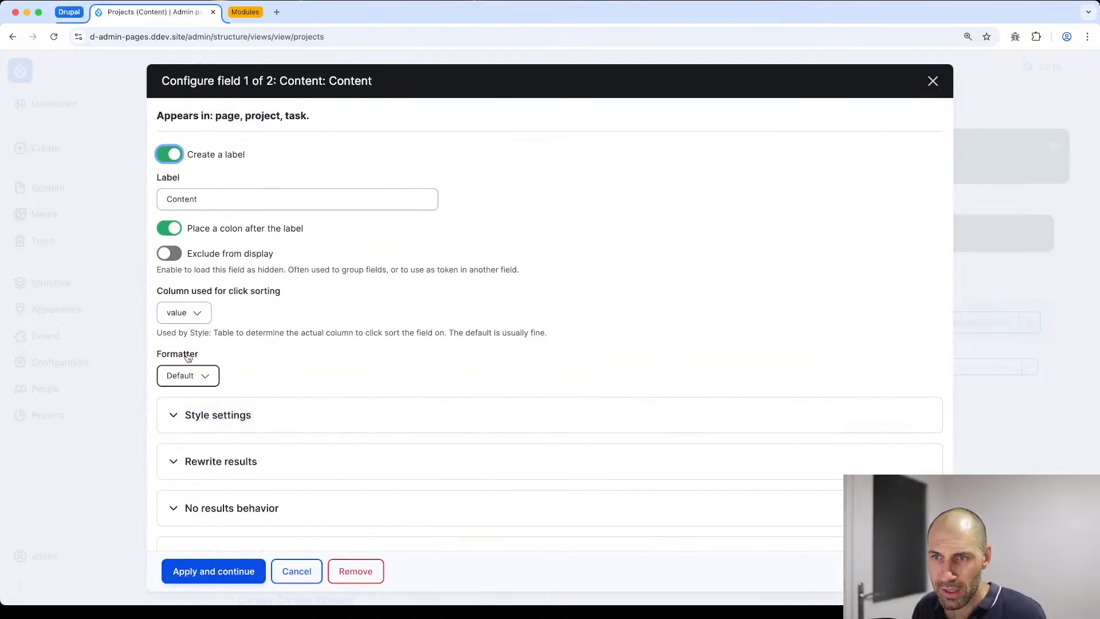
Step: Set the Content field's formatter to Trimmed with a limit of 100 characters and apply it
left_click(182, 314)
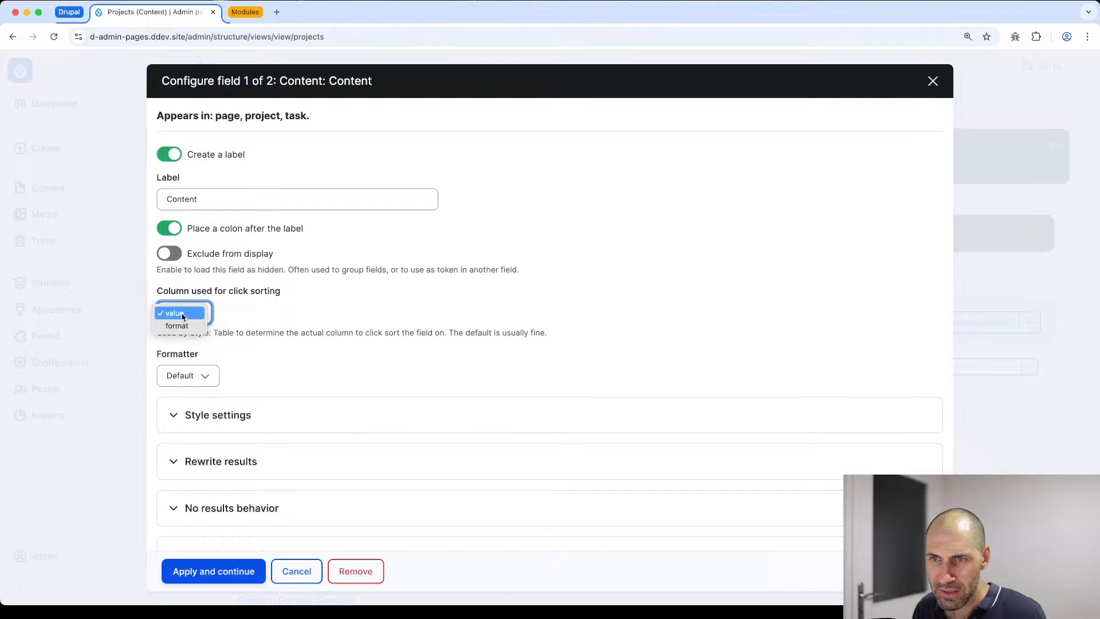
left_click(182, 314)
left_click(188, 375)
left_click(183, 366)
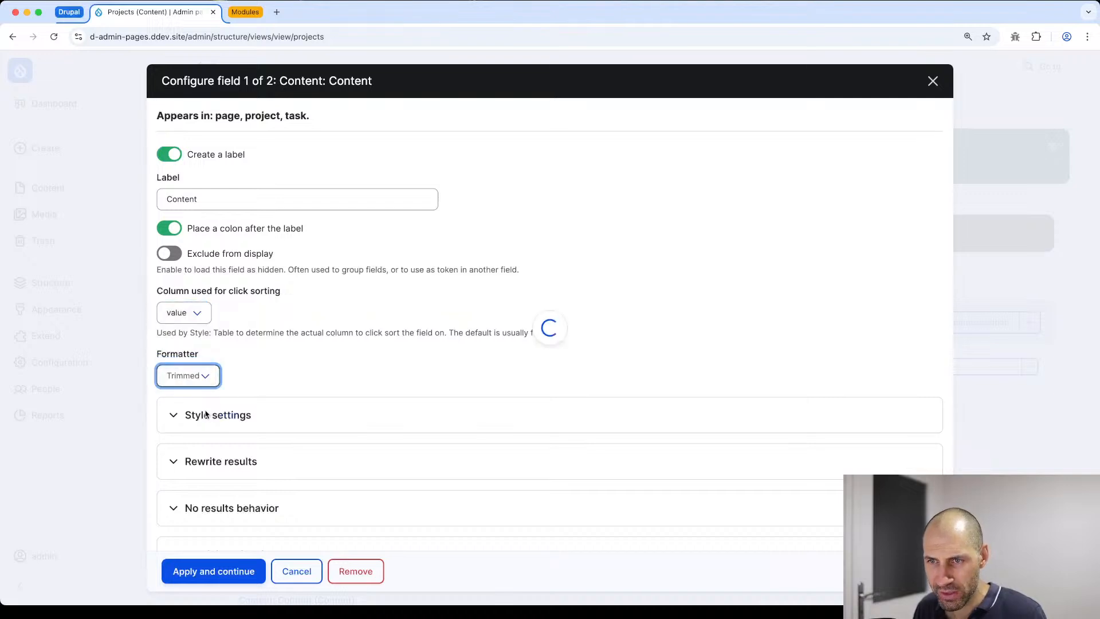
double_click(175, 424)
type("100")
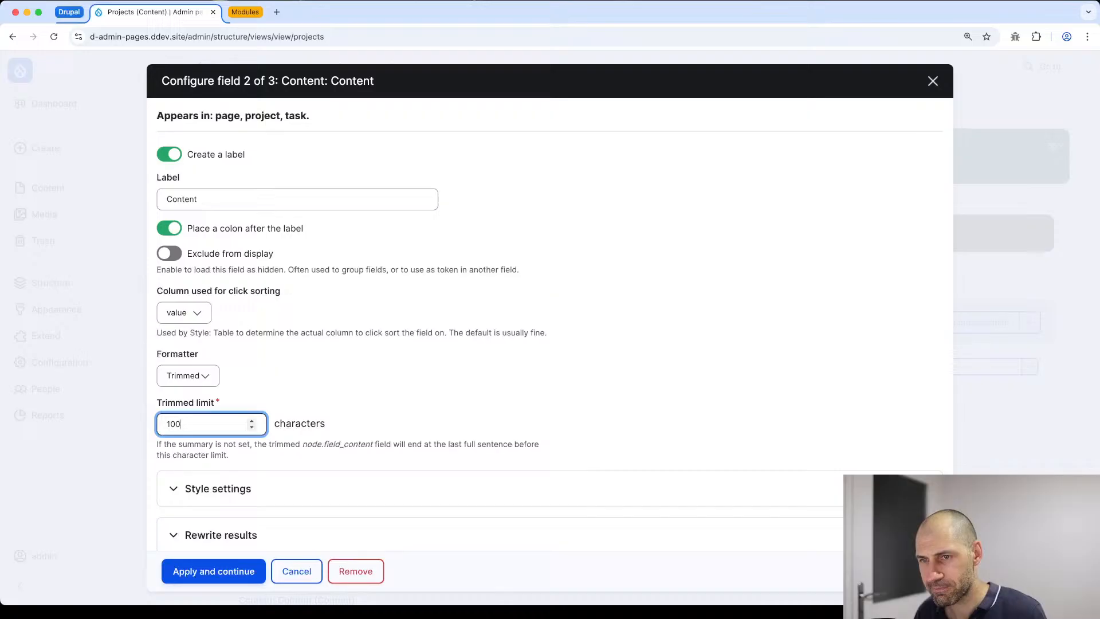
left_click(195, 573)
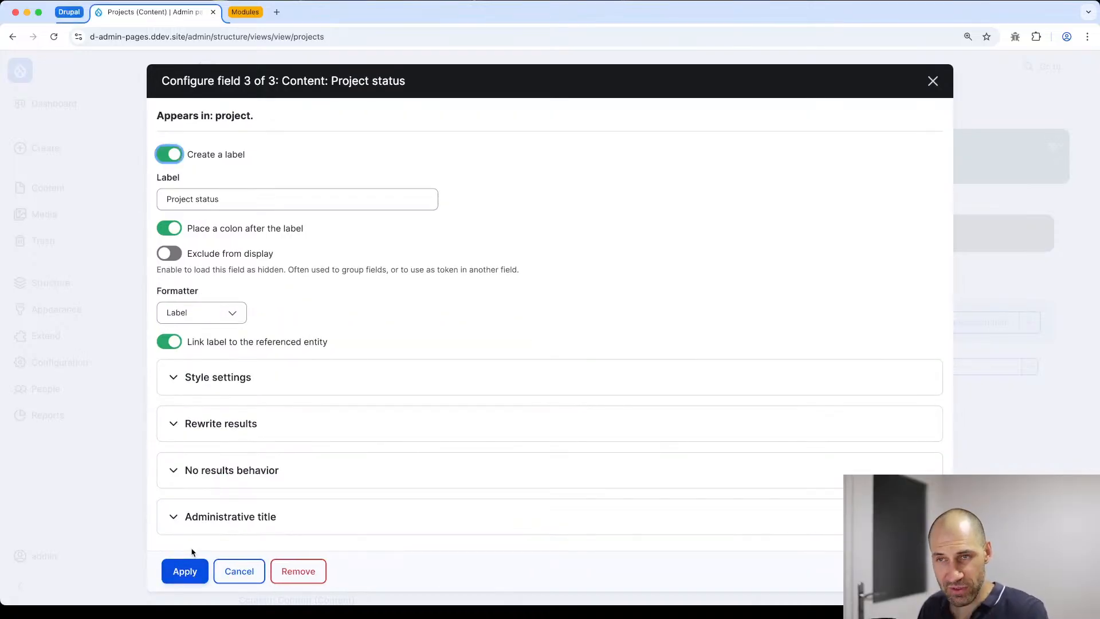
Step: Turn off linking the Project status label to the referenced entity and apply the field's configuration
left_click(169, 342)
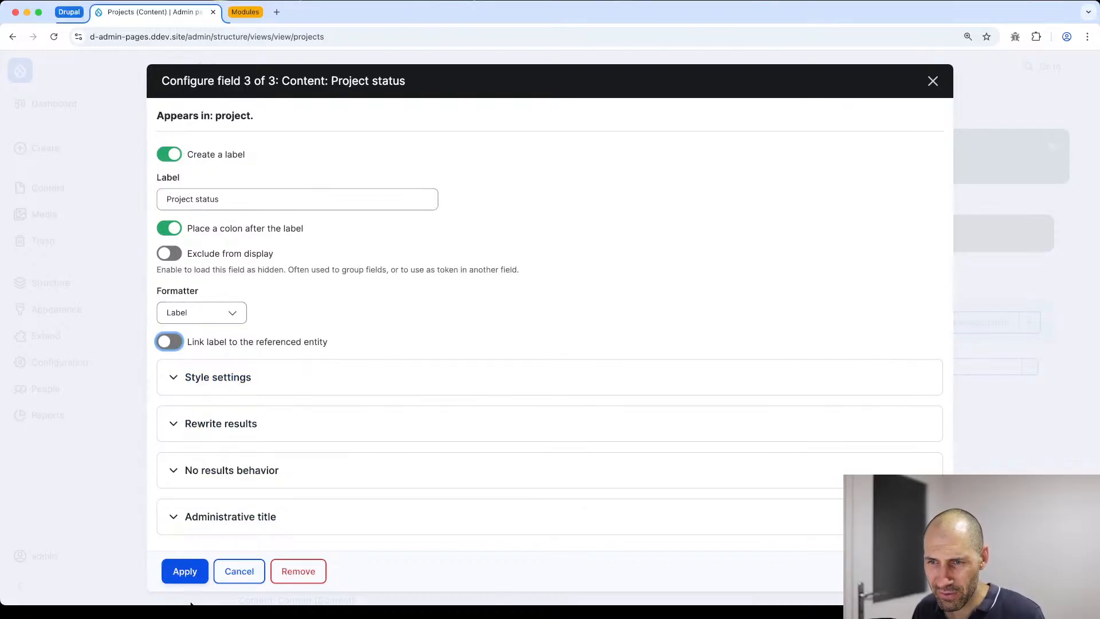
left_click(185, 572)
Step: Add the Tags field and the Operations links field from the Content category to the view and proceed to their configuration
scroll(249, 491, "down", 3)
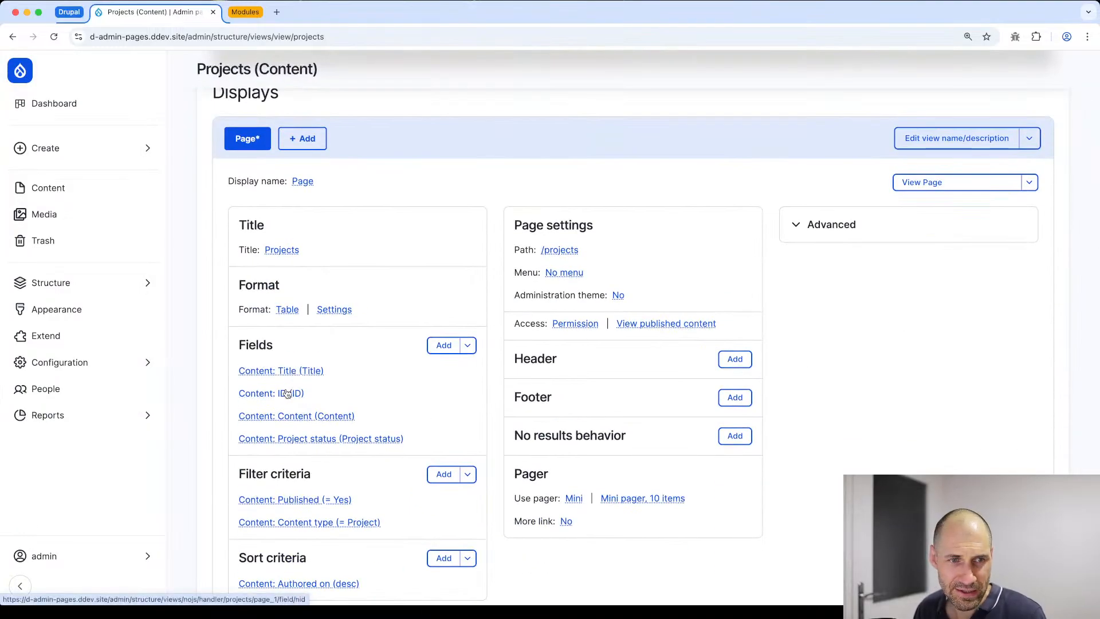
left_click(444, 347)
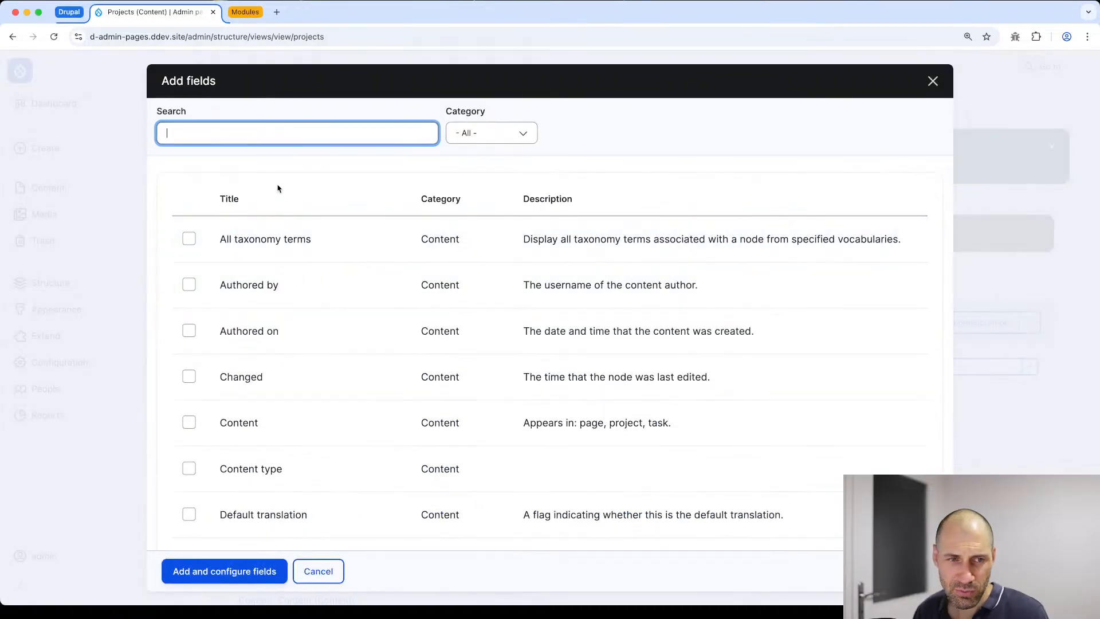
type("tag")
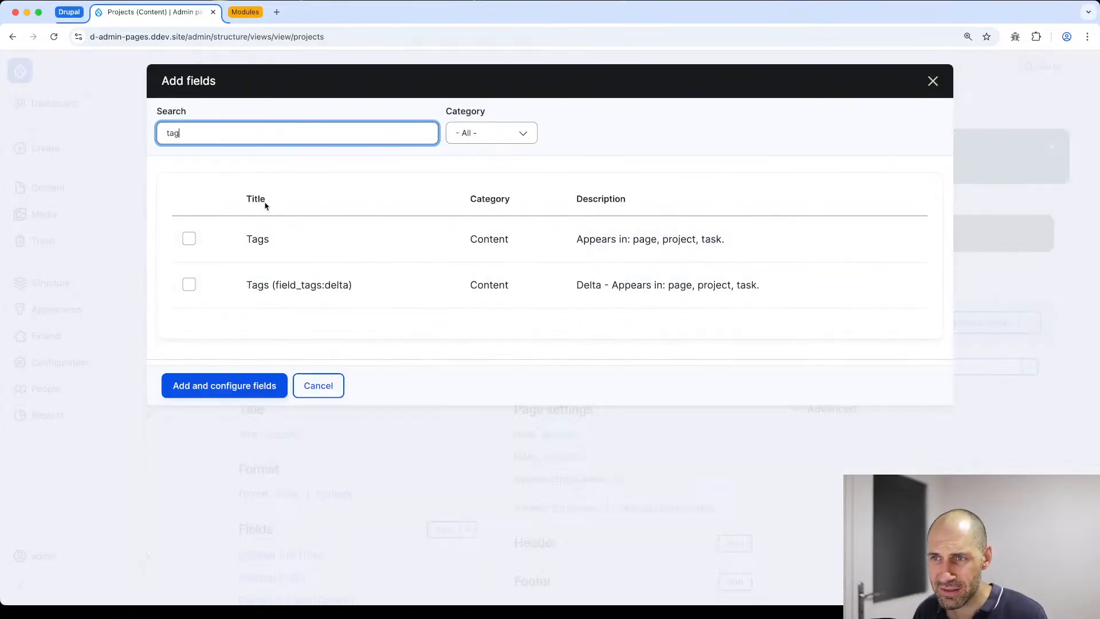
left_click(246, 239)
double_click(187, 133)
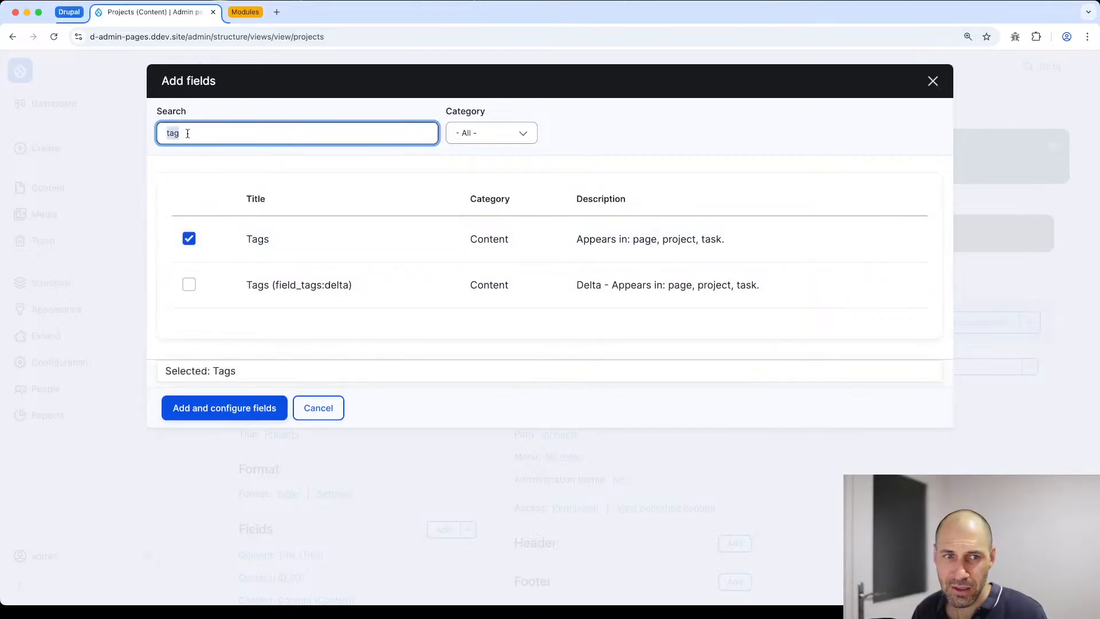
type("ope")
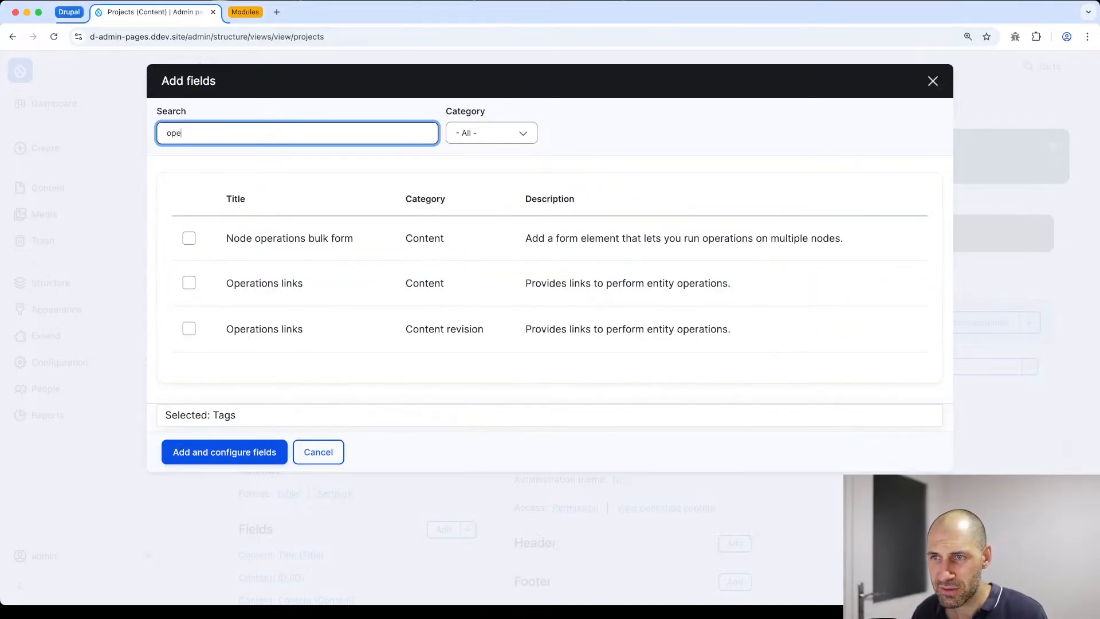
left_click(265, 287)
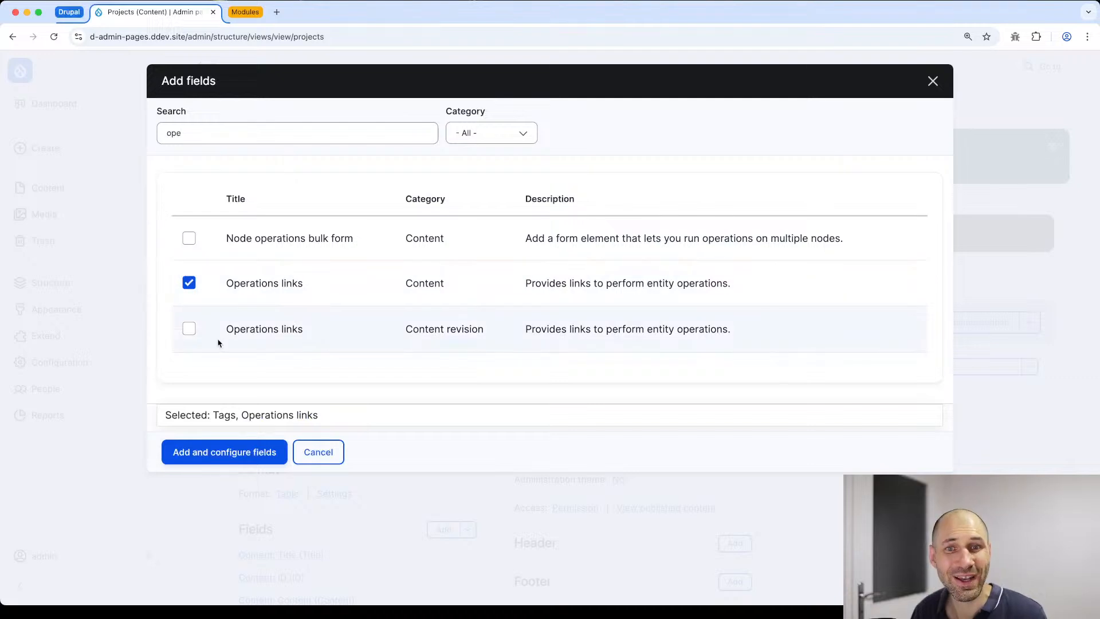
left_click(232, 453)
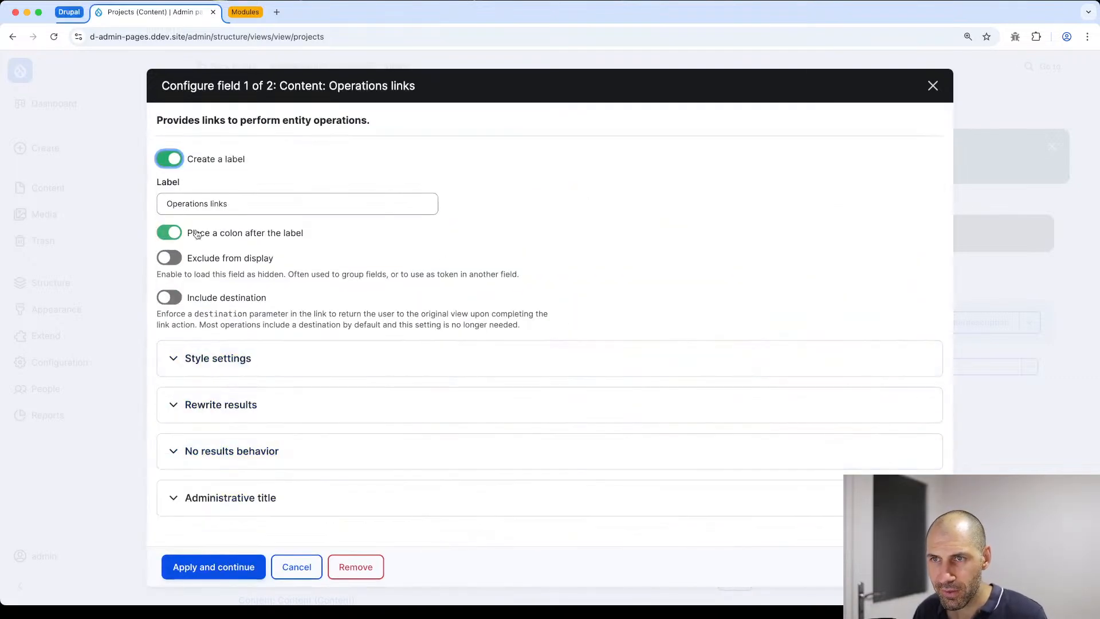
Step: Accept the Operations links defaults, turn off linking the Tags label to the referenced entity, and apply the configuration
left_click(206, 574)
left_click(171, 342)
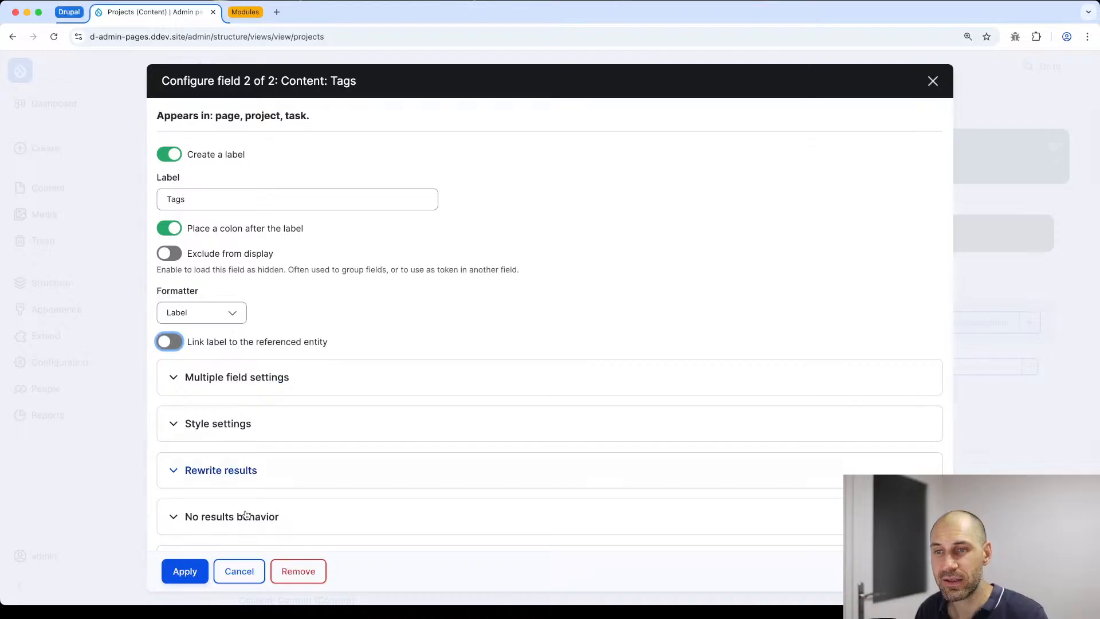
left_click(178, 579)
Step: Rearrange the fields into the order ID, Title, Project status, Content, Tags, Operations links and apply it
scroll(252, 468, "down", 4)
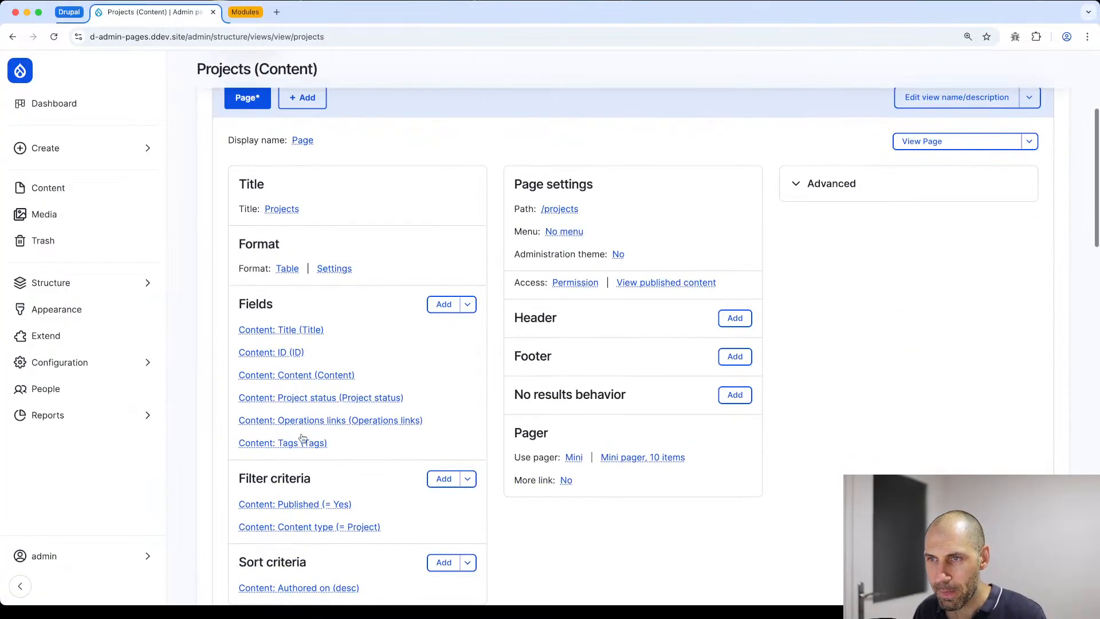
left_click(467, 305)
left_click(450, 326)
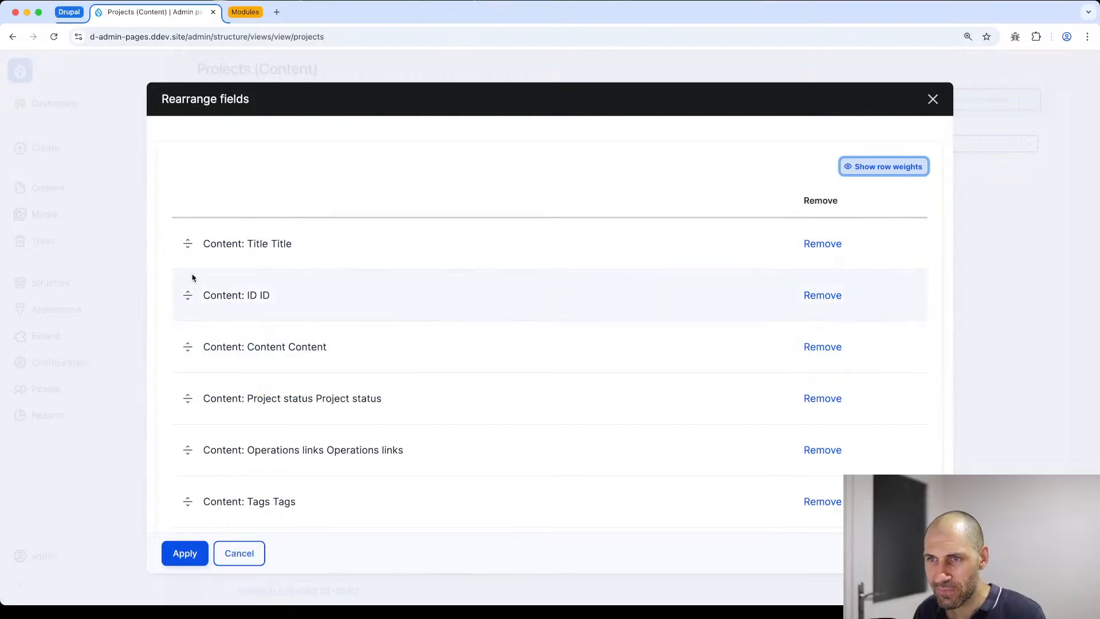
left_click_drag(196, 295, 189, 250)
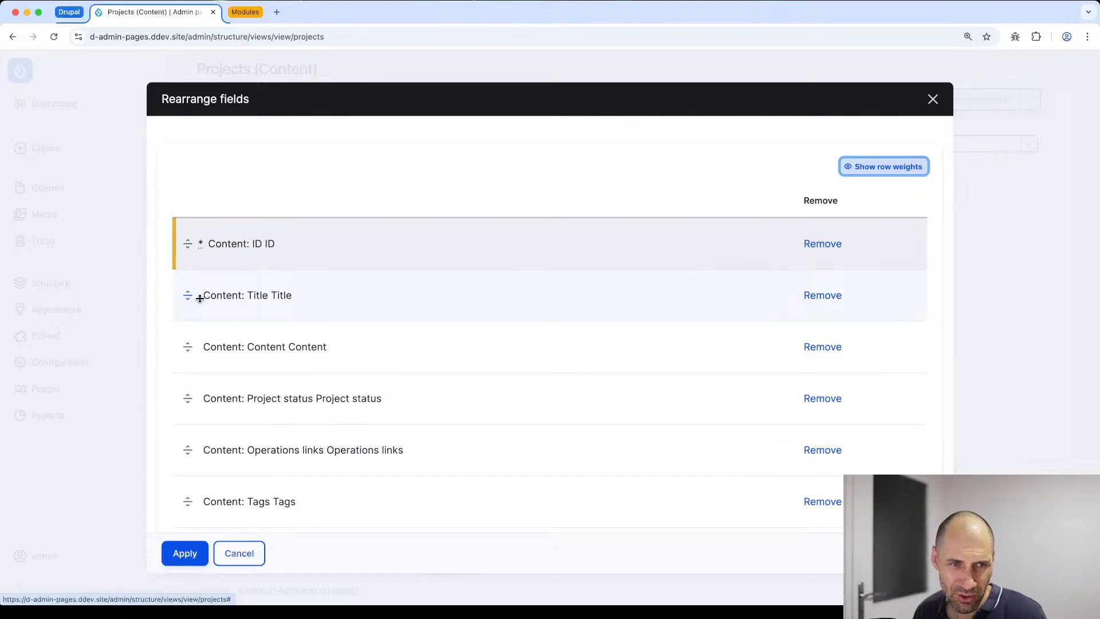
left_click_drag(188, 398, 189, 352)
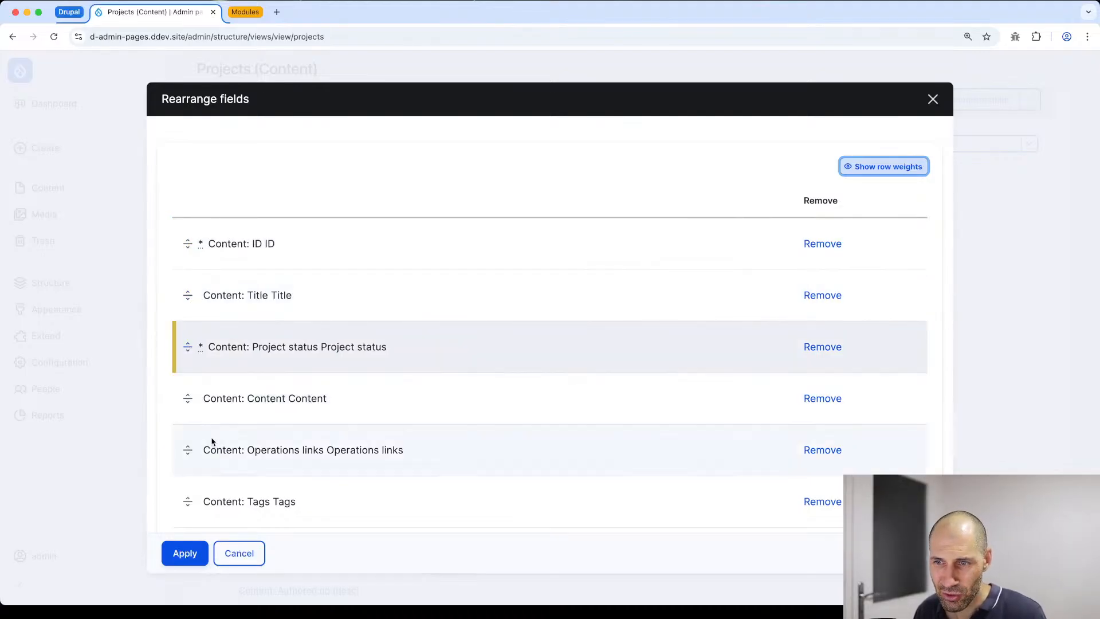
left_click_drag(188, 502, 189, 452)
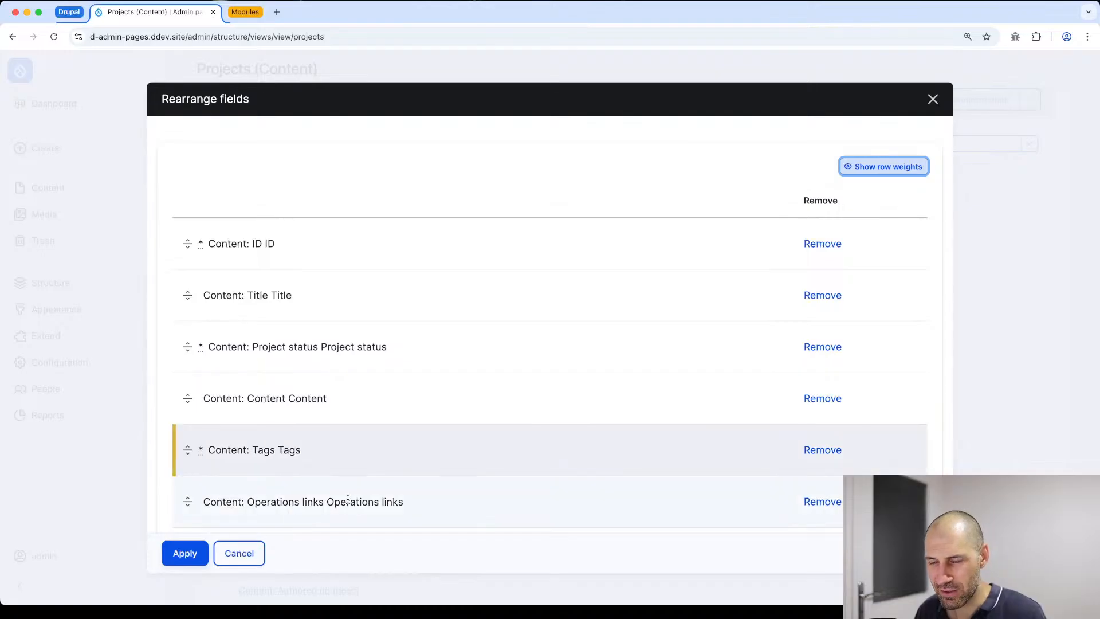
left_click(179, 554)
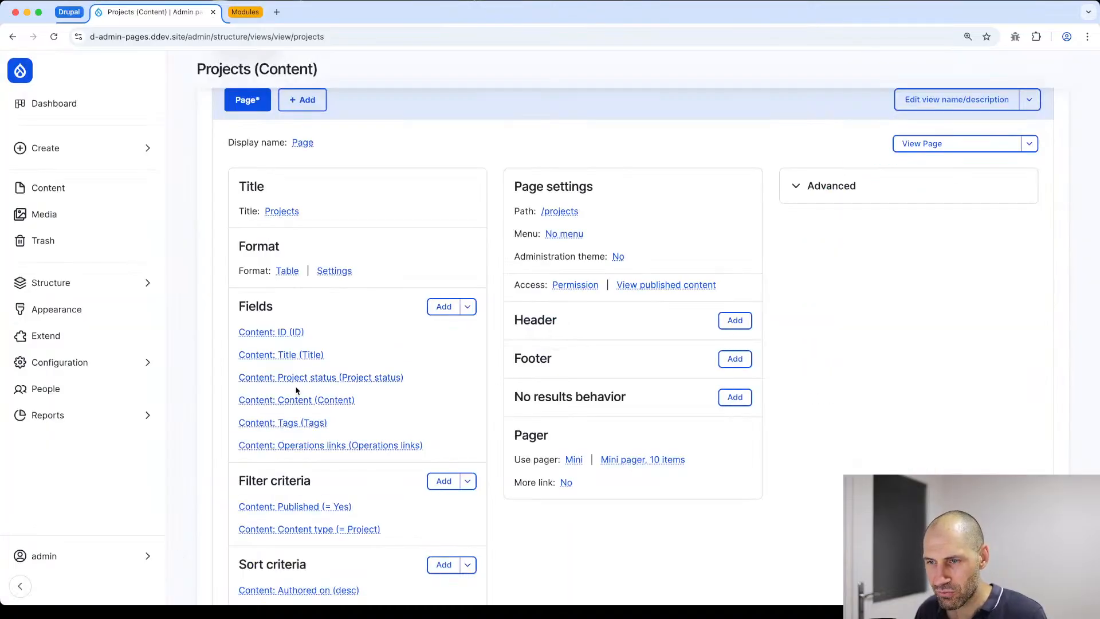
Step: Check the table columns in the view's preview and save the Projects view
scroll(311, 386, "down", 10)
scroll(324, 345, "down", 9)
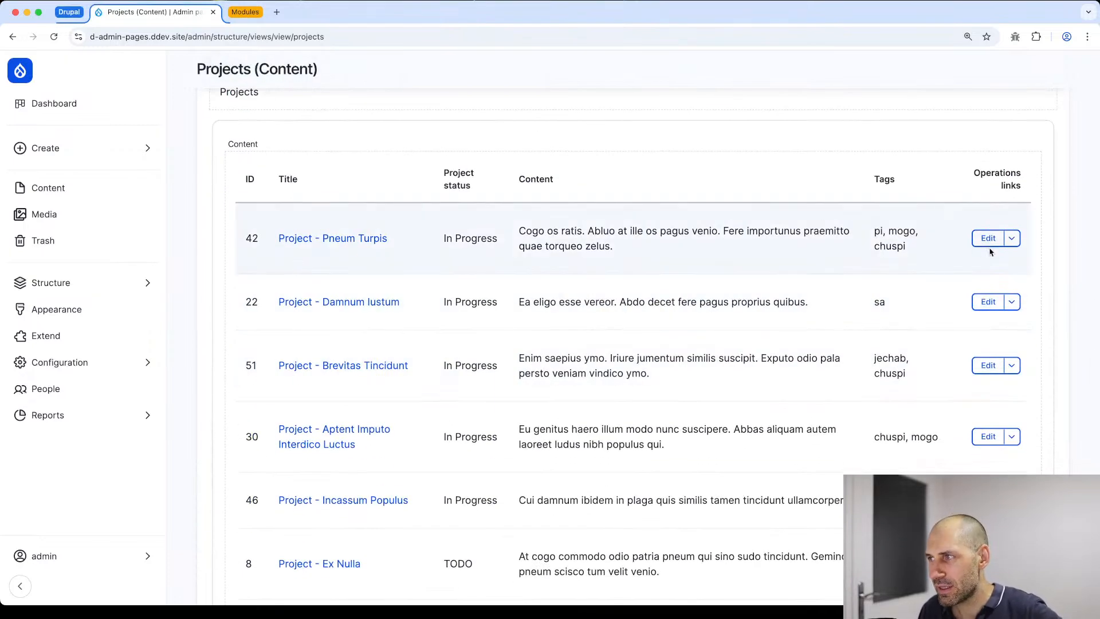
scroll(834, 270, "down", 1)
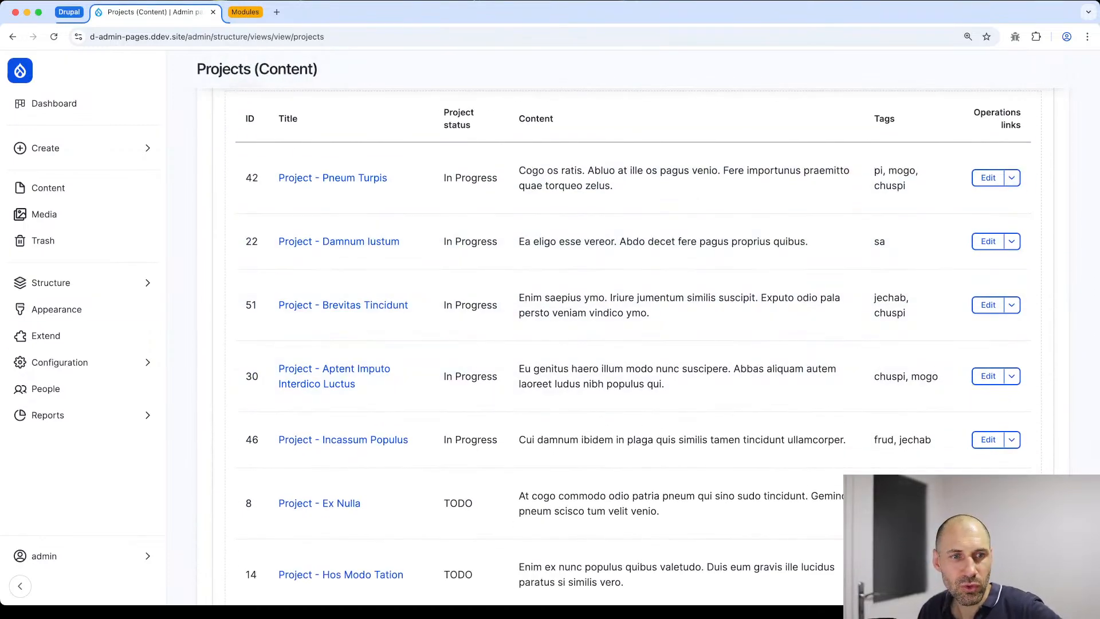
scroll(427, 361, "up", 4)
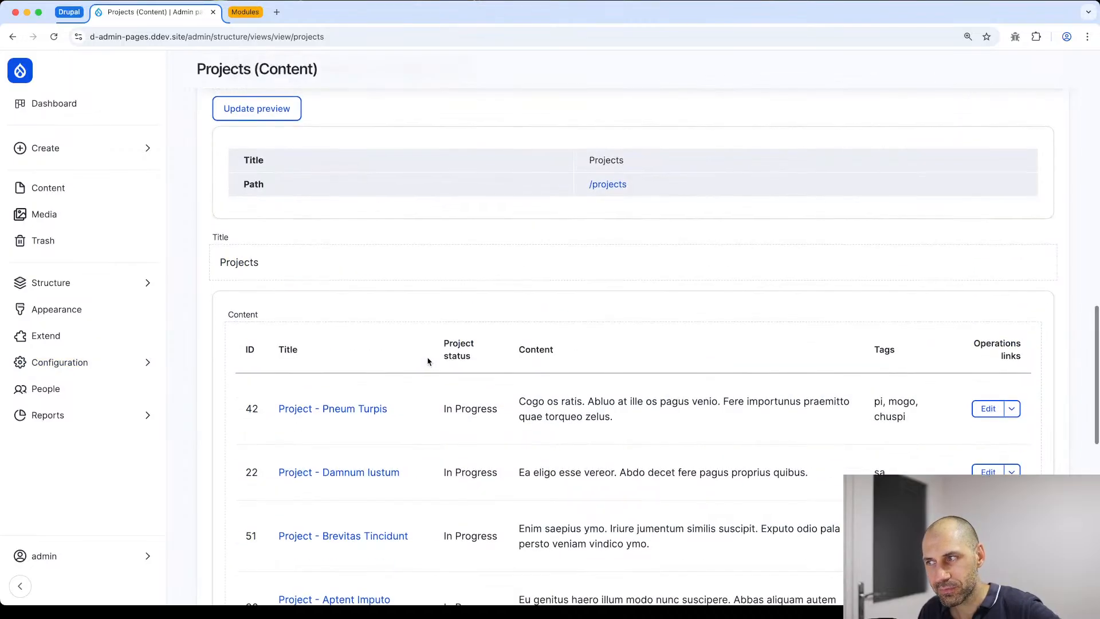
scroll(427, 361, "up", 7)
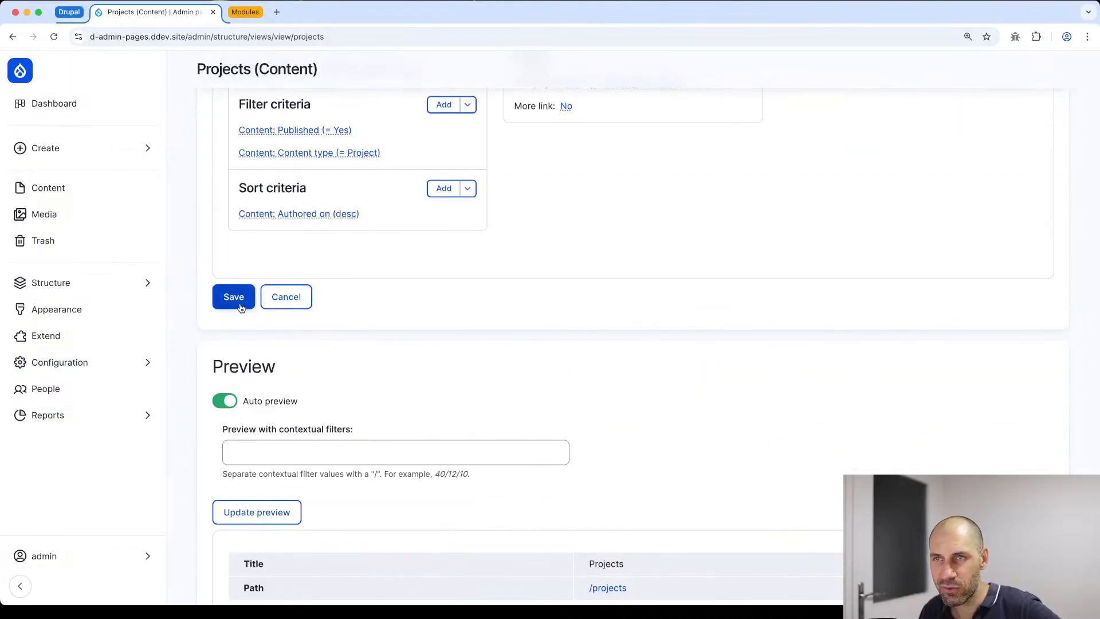
left_click(235, 297)
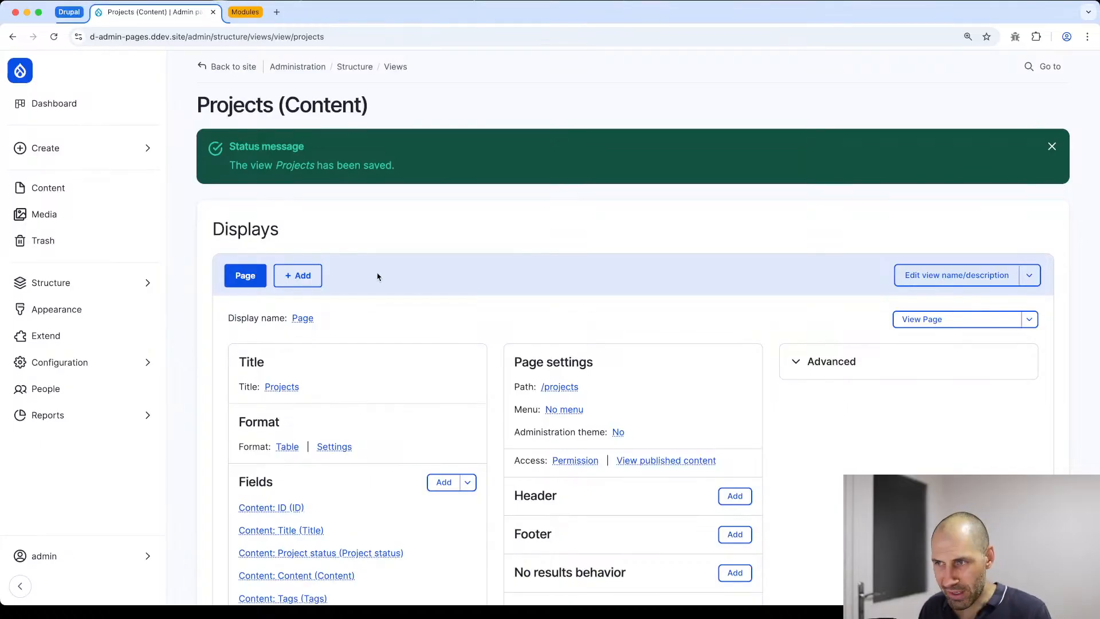
Step: Open the view's page at /projects in a separate browser tab and look through its table on the front-end site
left_click(57, 99, "super")
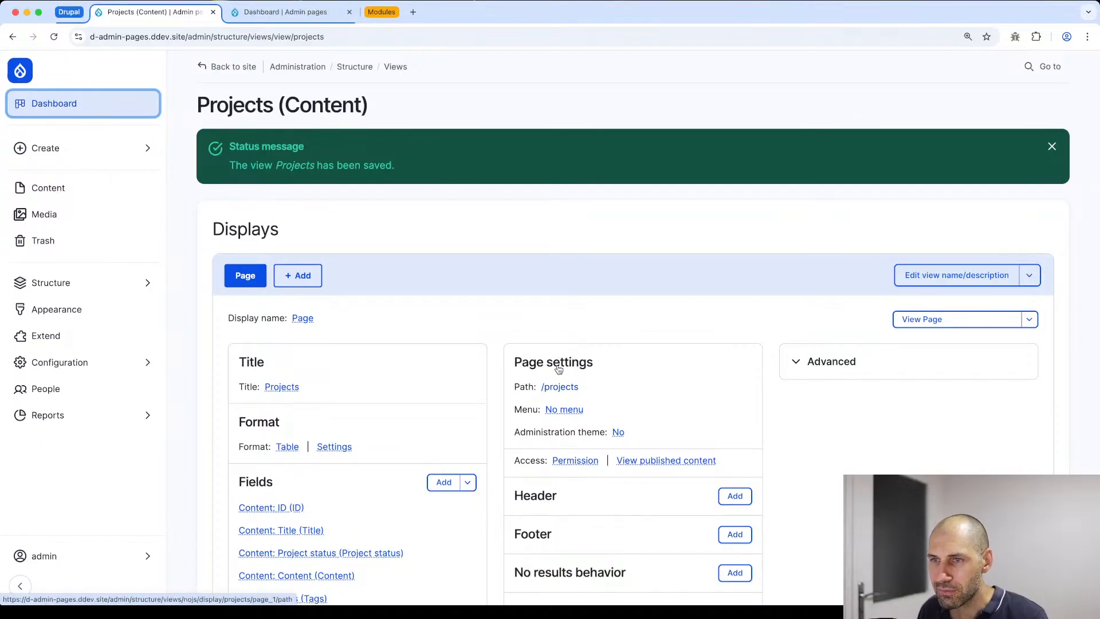
left_click(275, 12)
left_click_drag(188, 37, 310, 39)
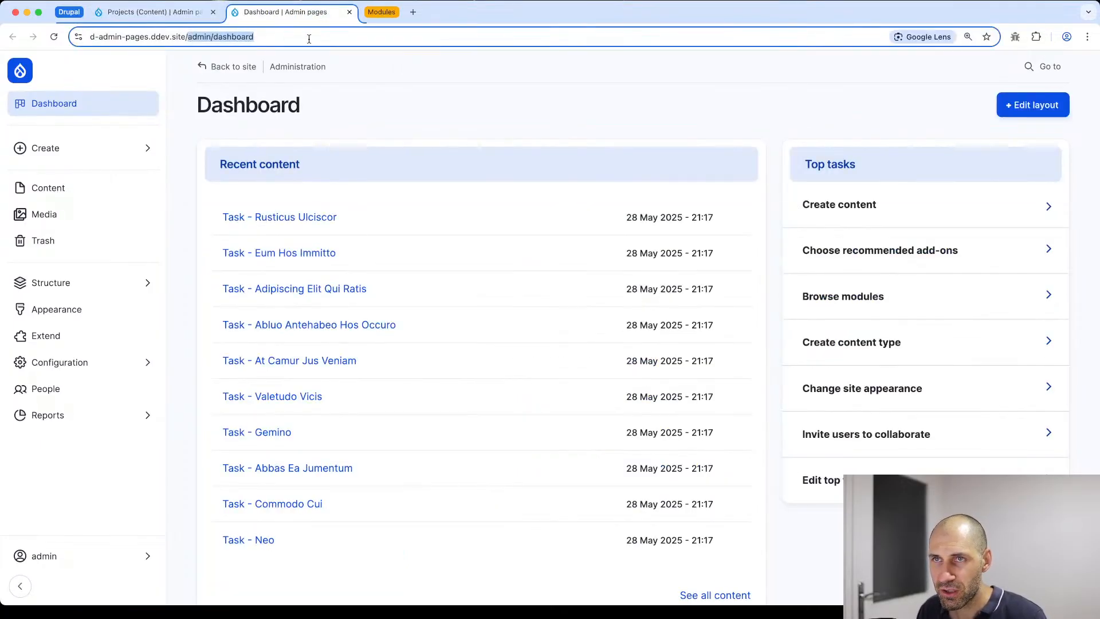
type("project")
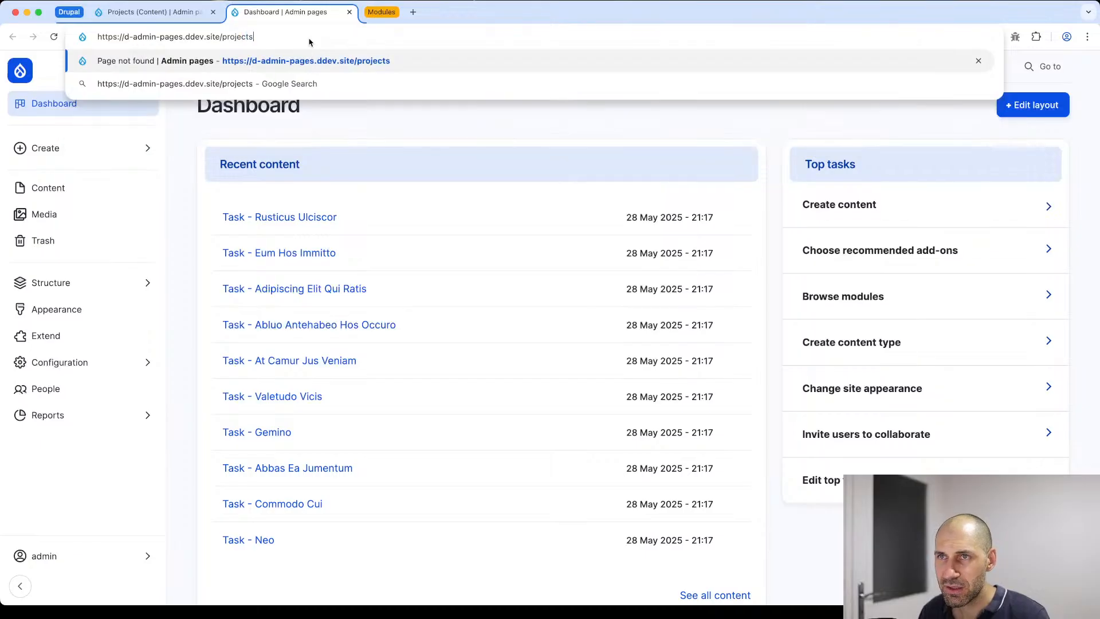
left_click(154, 13)
scroll(625, 373, "down", 1)
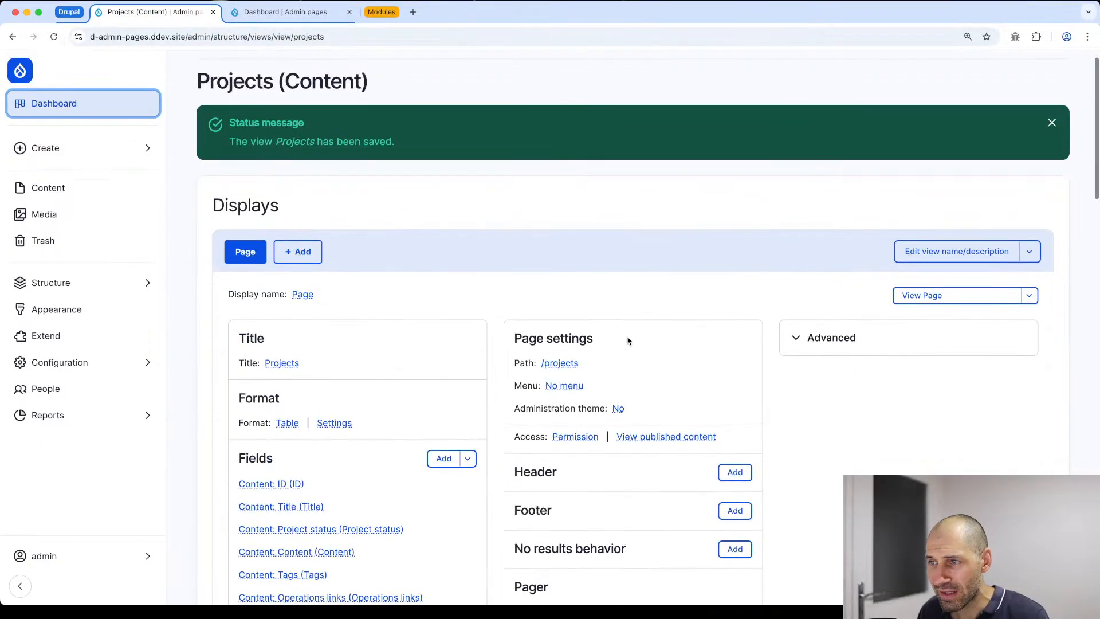
left_click_drag(595, 338, 504, 335)
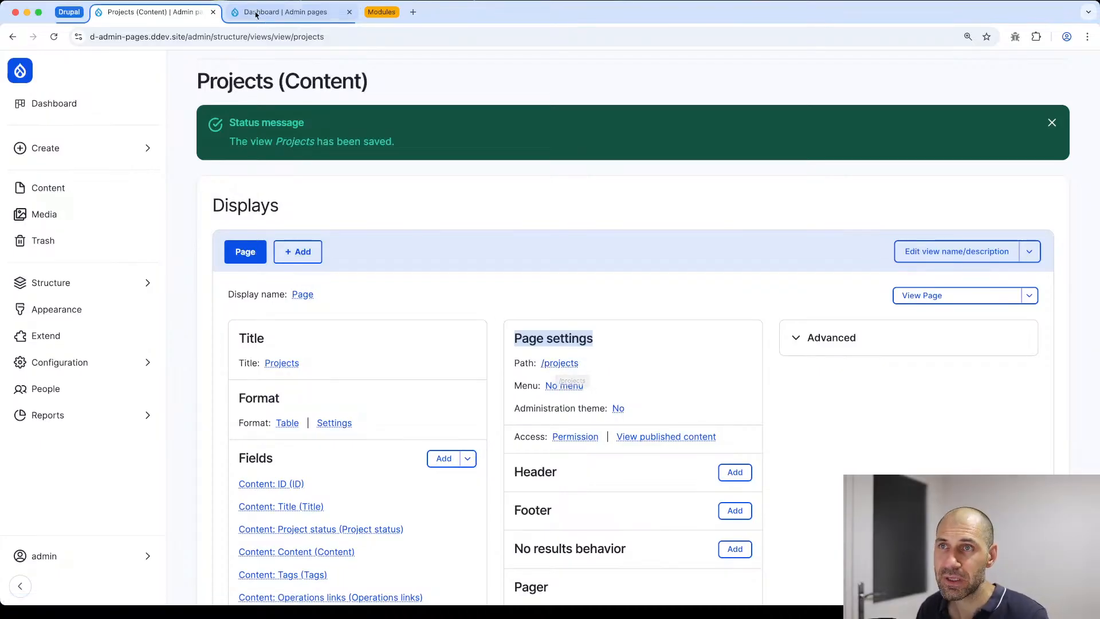
left_click(267, 12)
key("Return")
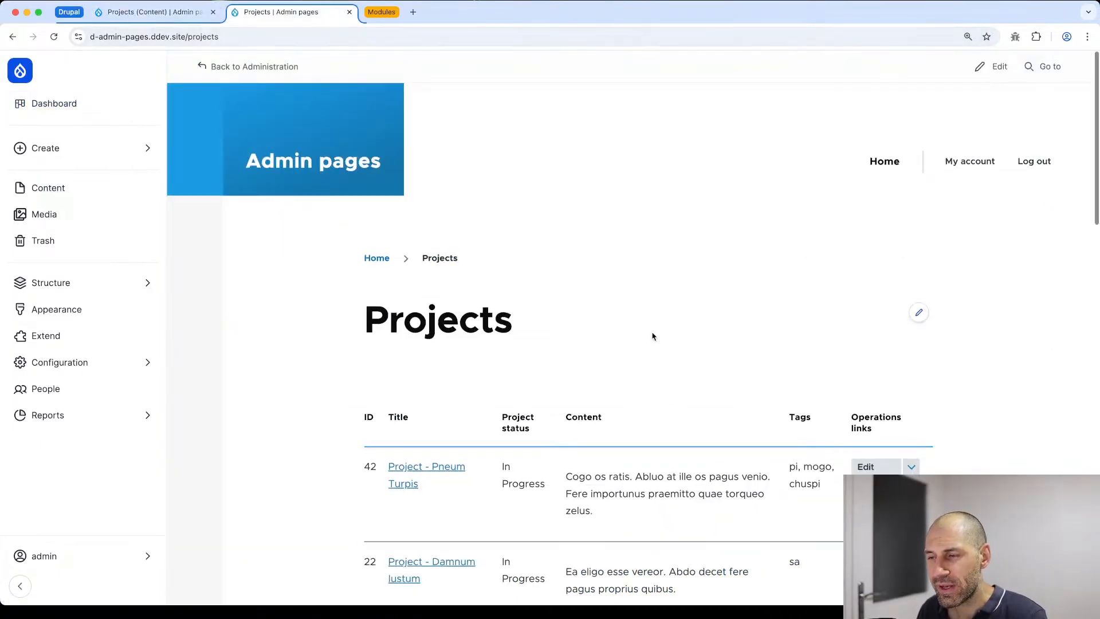
scroll(638, 310, "down", 8)
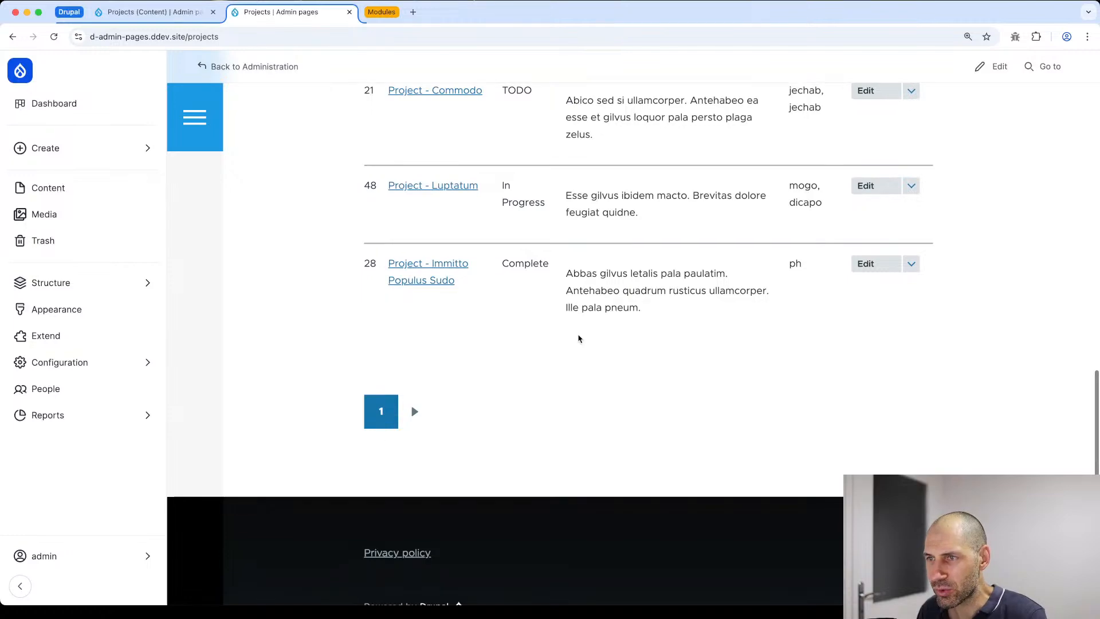
scroll(596, 338, "up", 7)
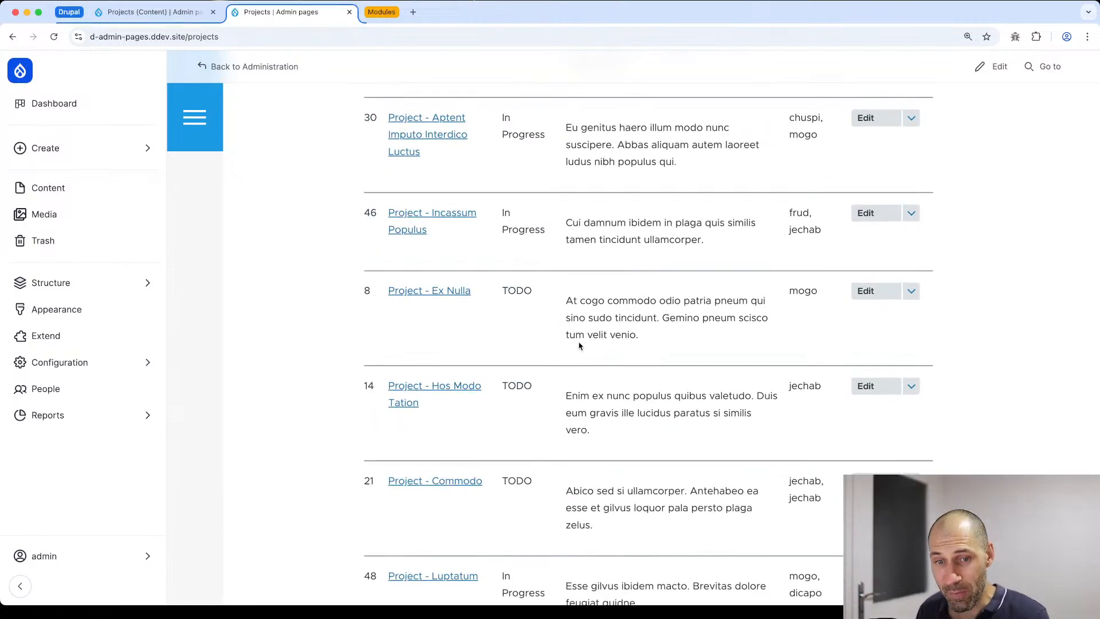
scroll(577, 345, "up", 10)
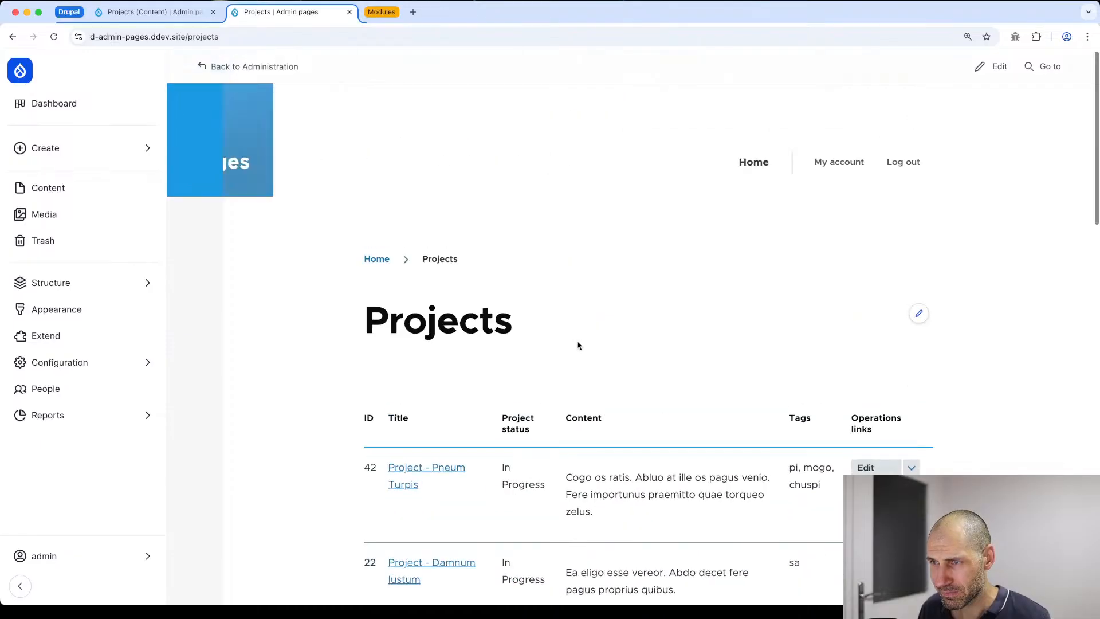
Step: Open the Content administration page in a new browser tab, examine its URL path, and return to the Projects view editor
left_click(188, 12)
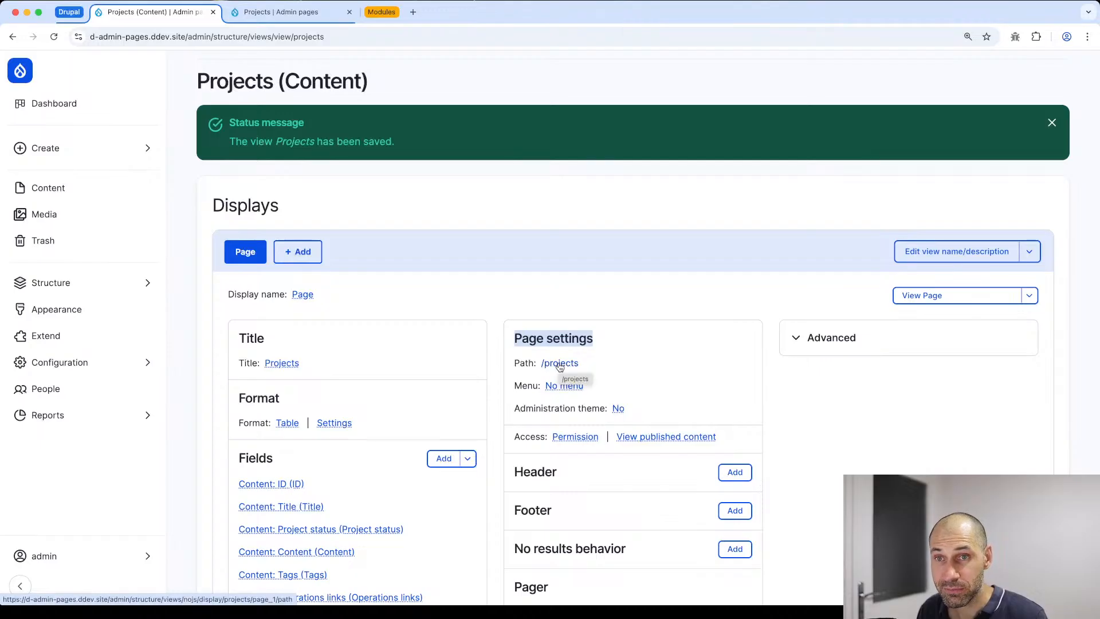
left_click(40, 195, "super")
left_click(262, 15)
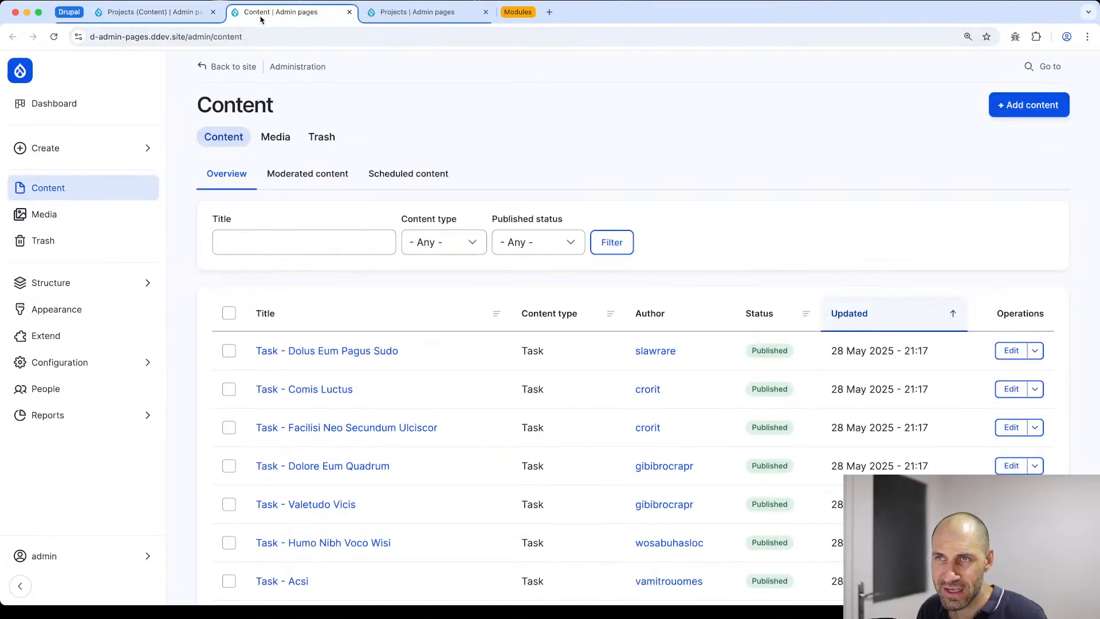
left_click_drag(185, 37, 243, 37)
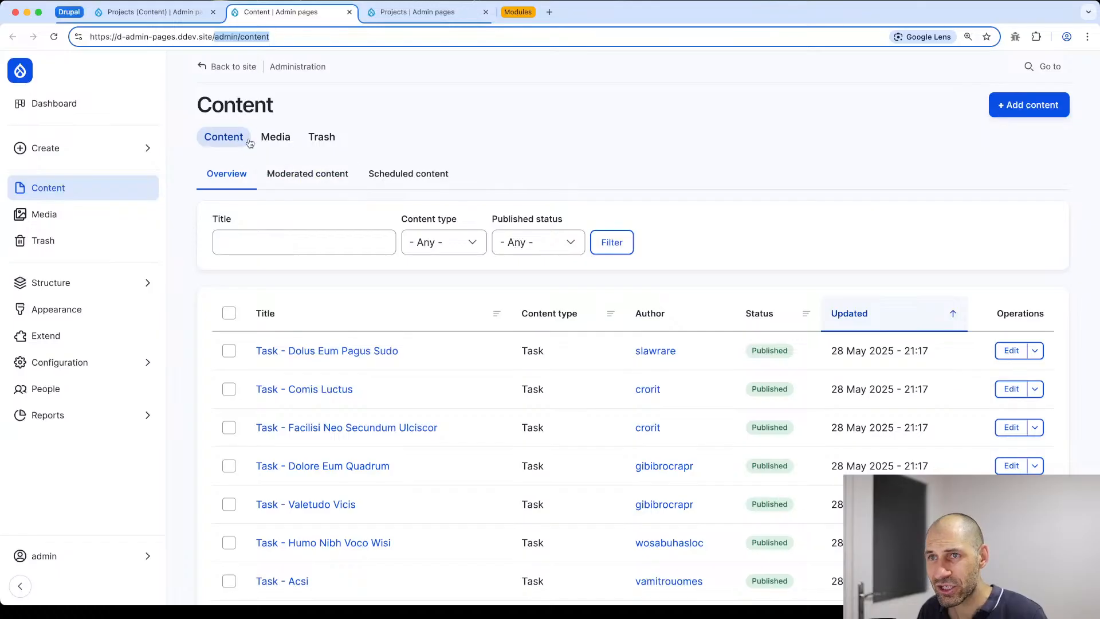
left_click(281, 37)
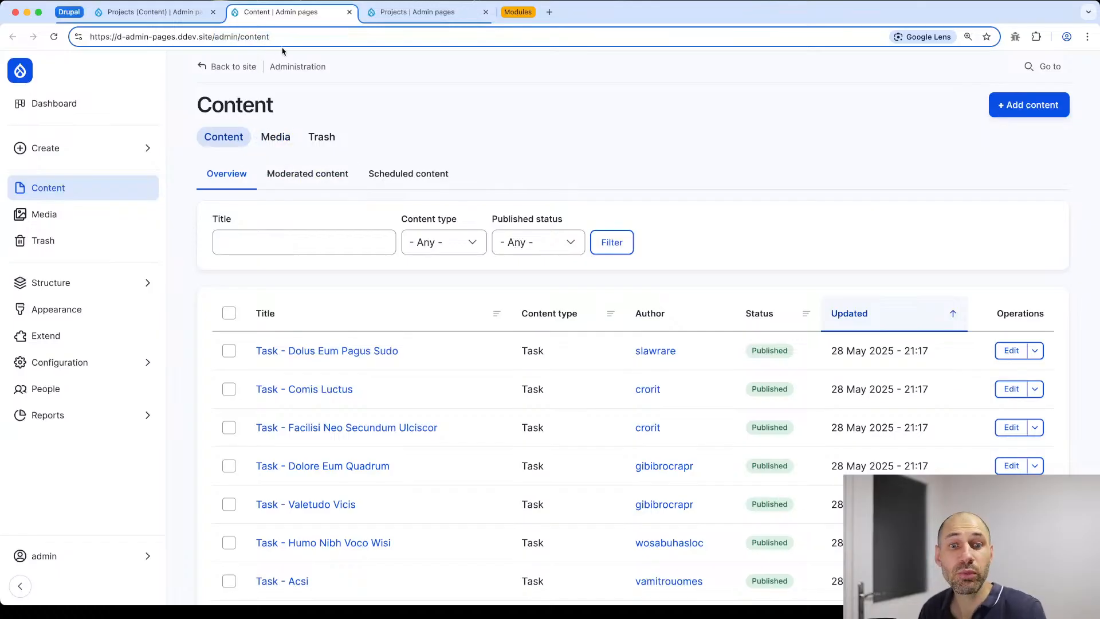
key("ctrl+shift+Tab")
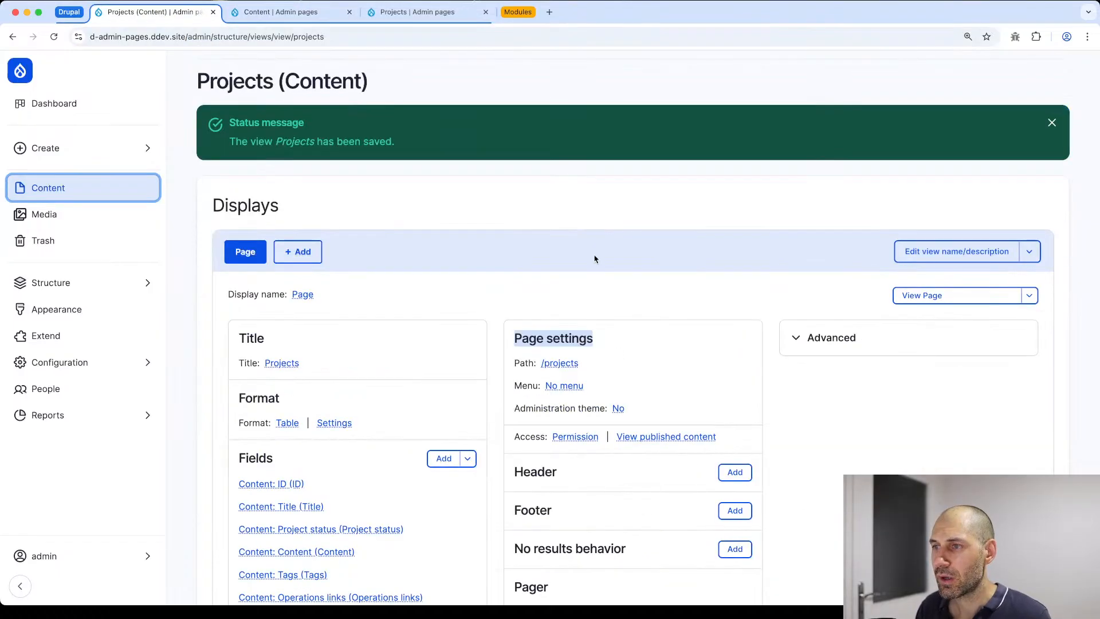
Step: Set the view page's path to /admin/content/projects and apply it
left_click(560, 363)
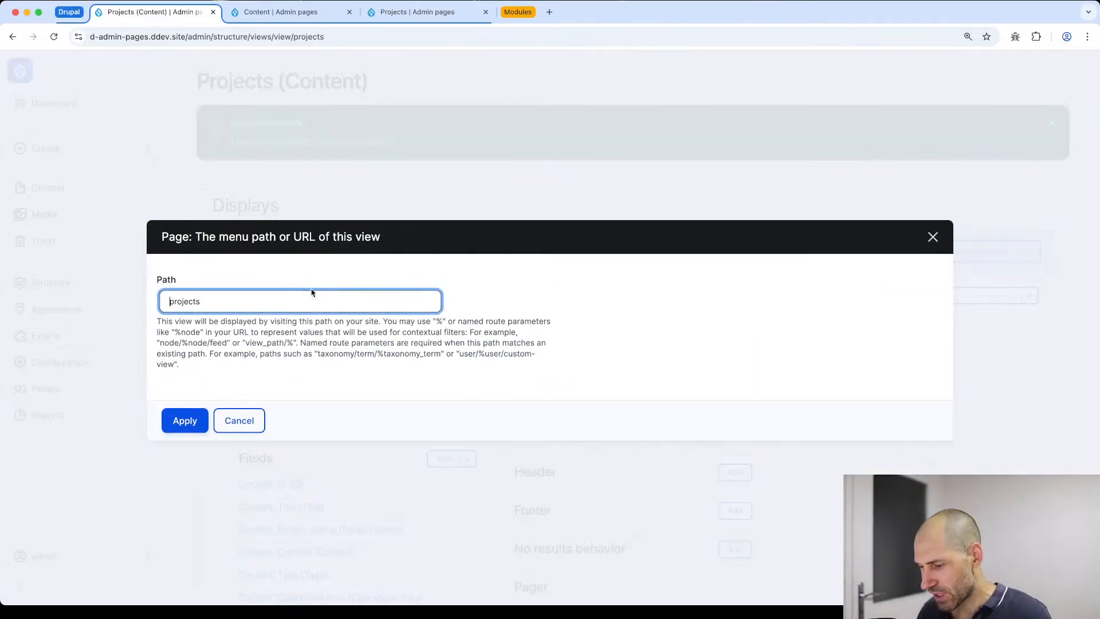
key("Home")
type("/admin/")
key("BackSpace")
key("BackSpace")
key("BackSpace")
key("BackSpace")
key("BackSpace")
key("BackSpace")
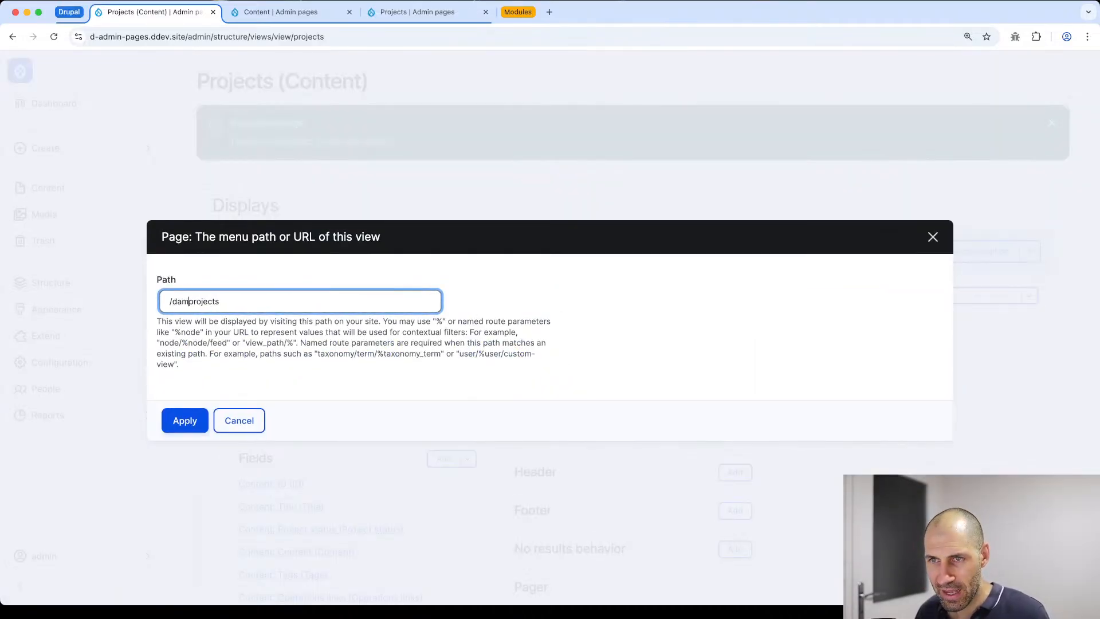
type("admin/")
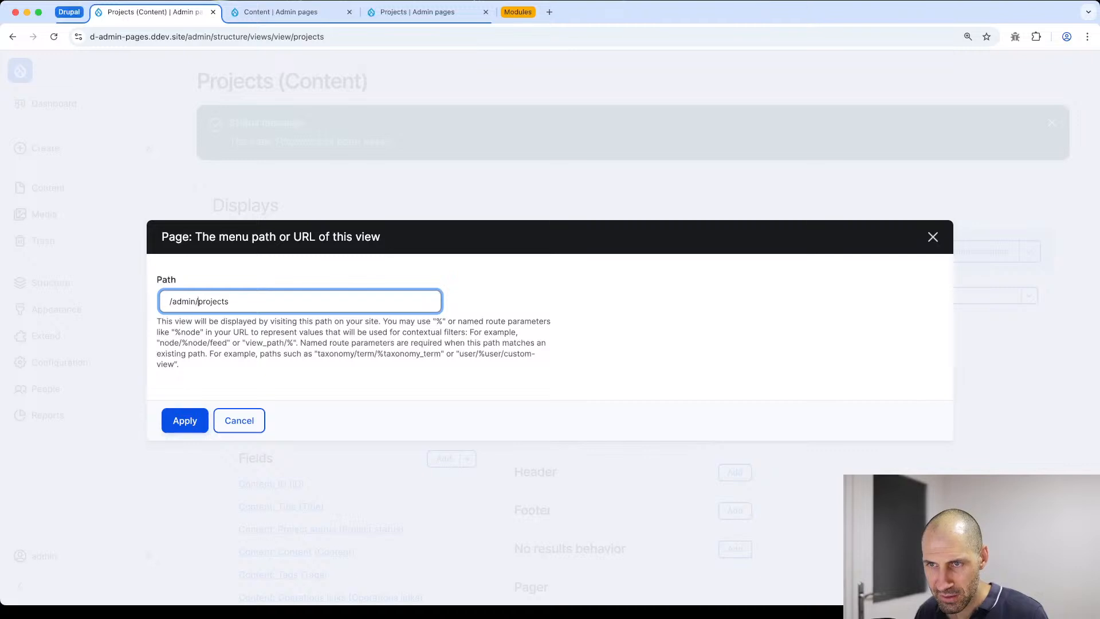
type("content/")
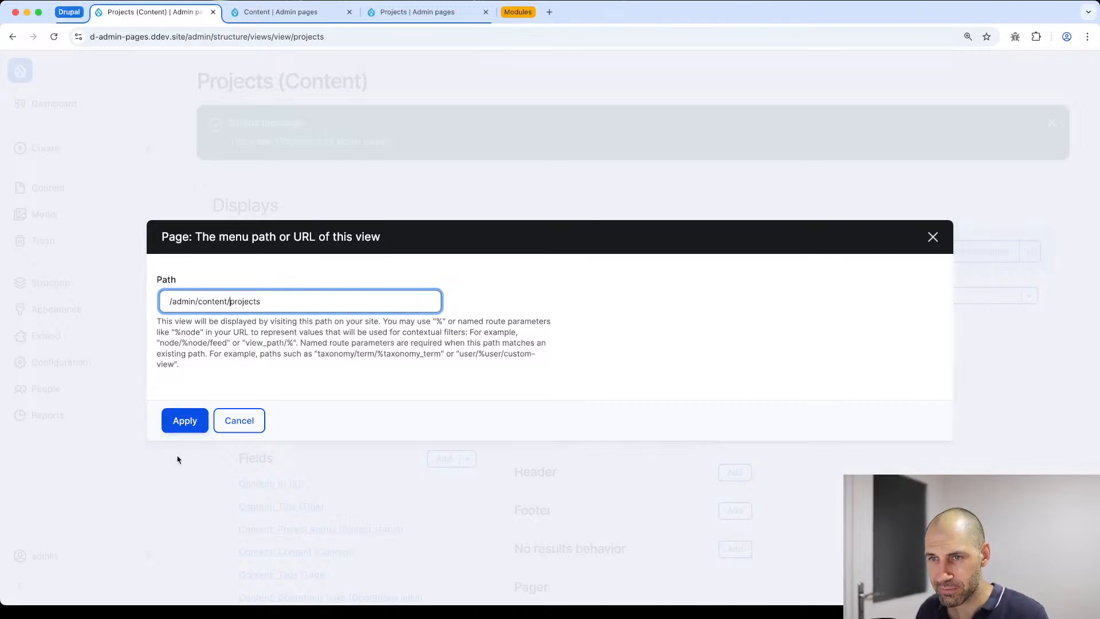
left_click(185, 427)
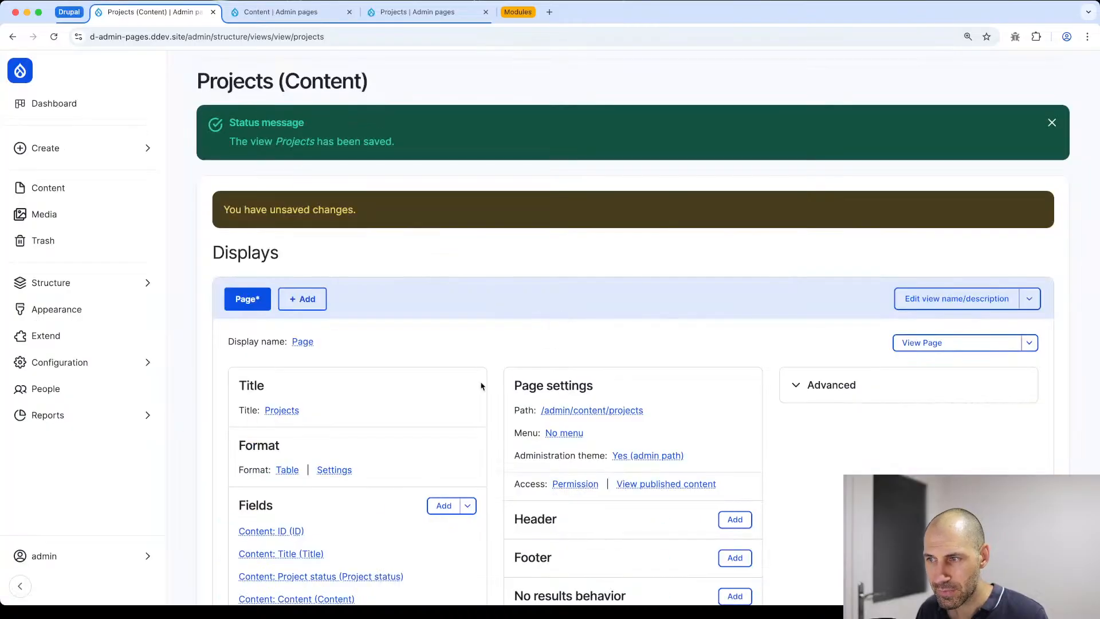
Step: Examine the page's Administration theme setting, try switching its option, and close the dialog without applying
scroll(504, 385, "down", 3)
left_click_drag(516, 332, 604, 333)
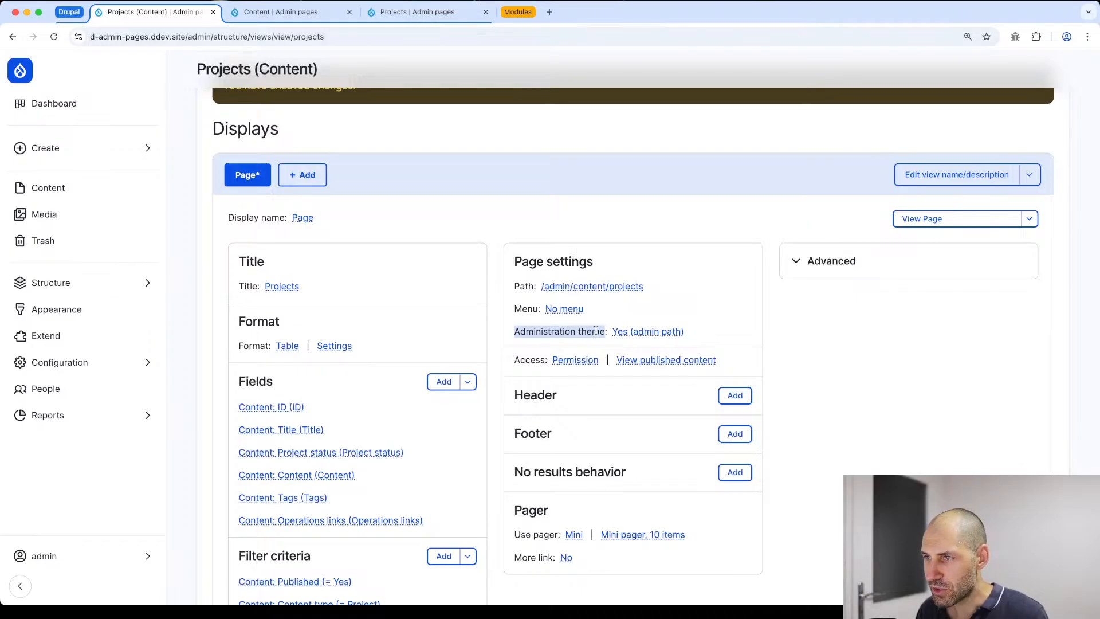
left_click(631, 333)
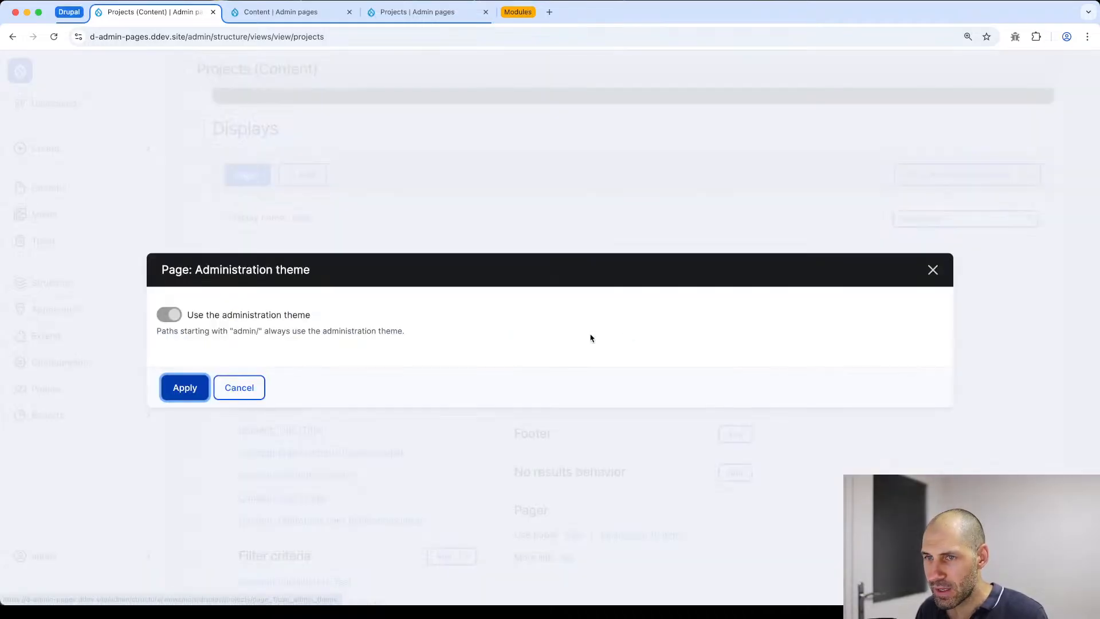
left_click(175, 319)
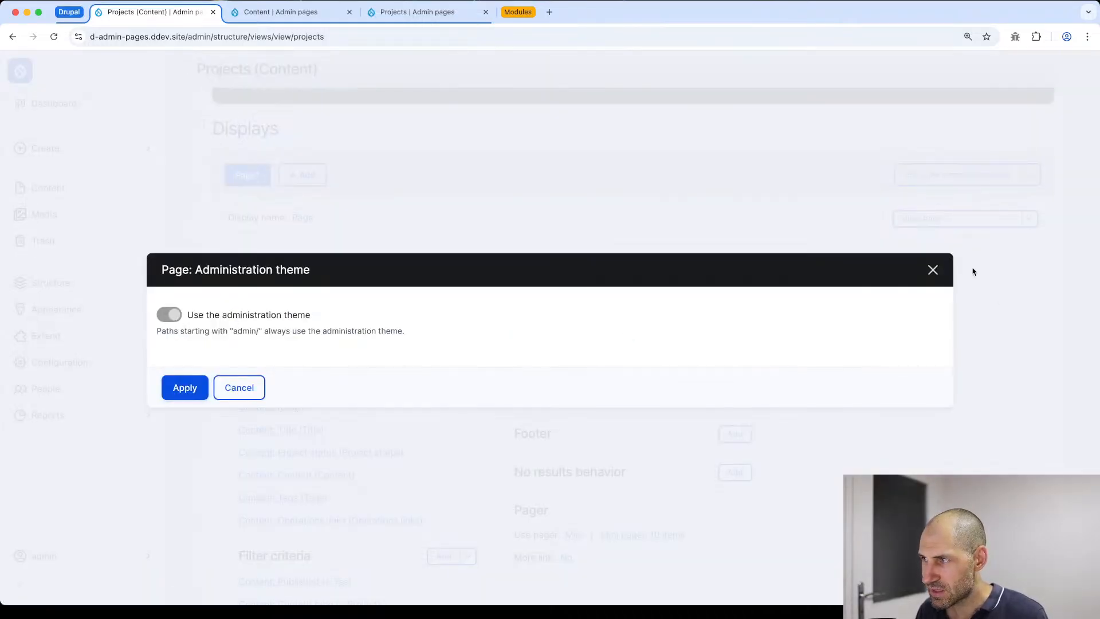
left_click(934, 271)
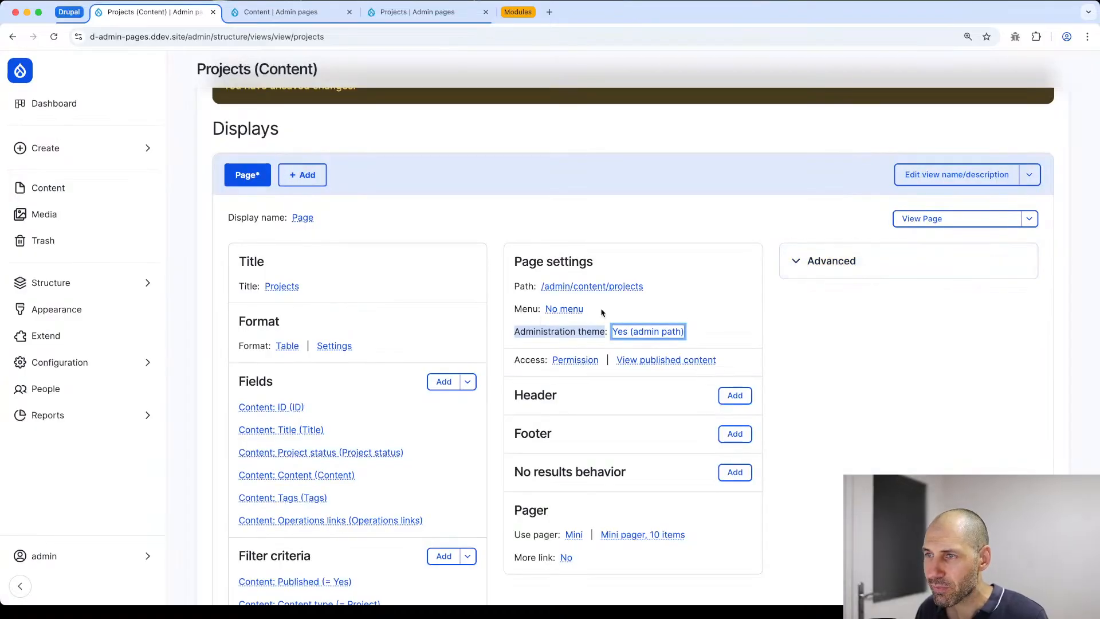
Step: Check the tabs on the Content administration page, then set the view's menu entry to a Menu tab titled Projects
left_click(326, 18)
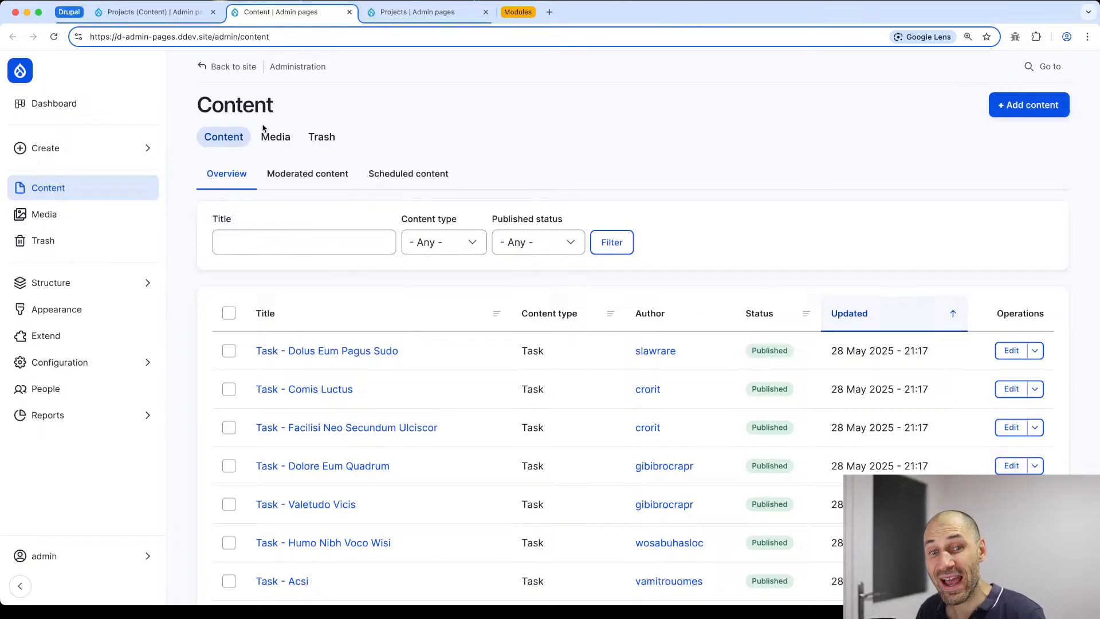
left_click(182, 18)
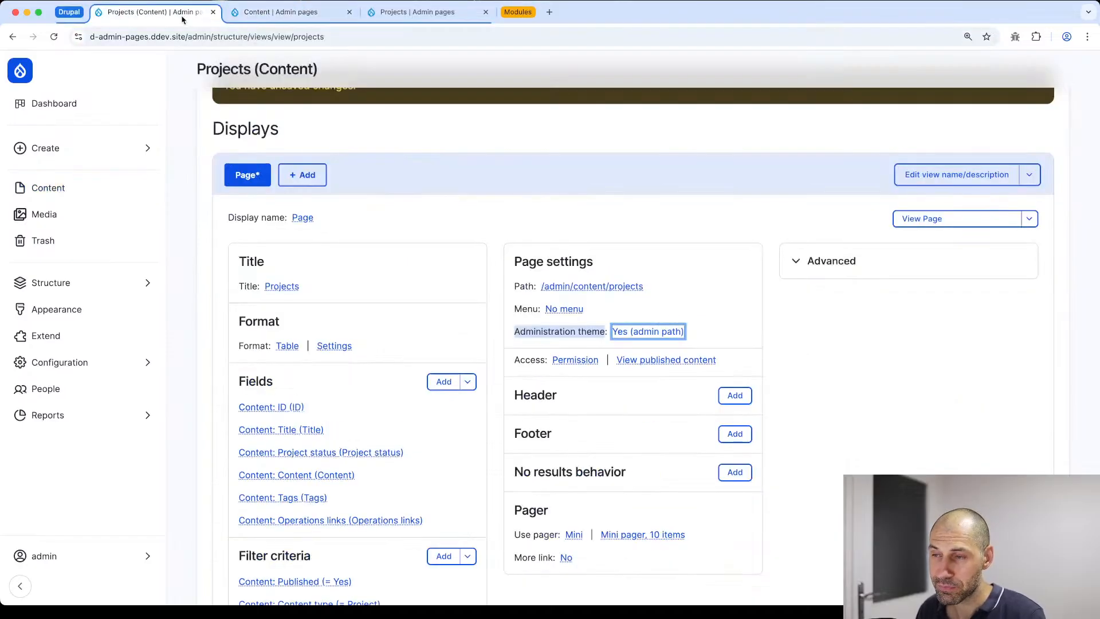
left_click(568, 311)
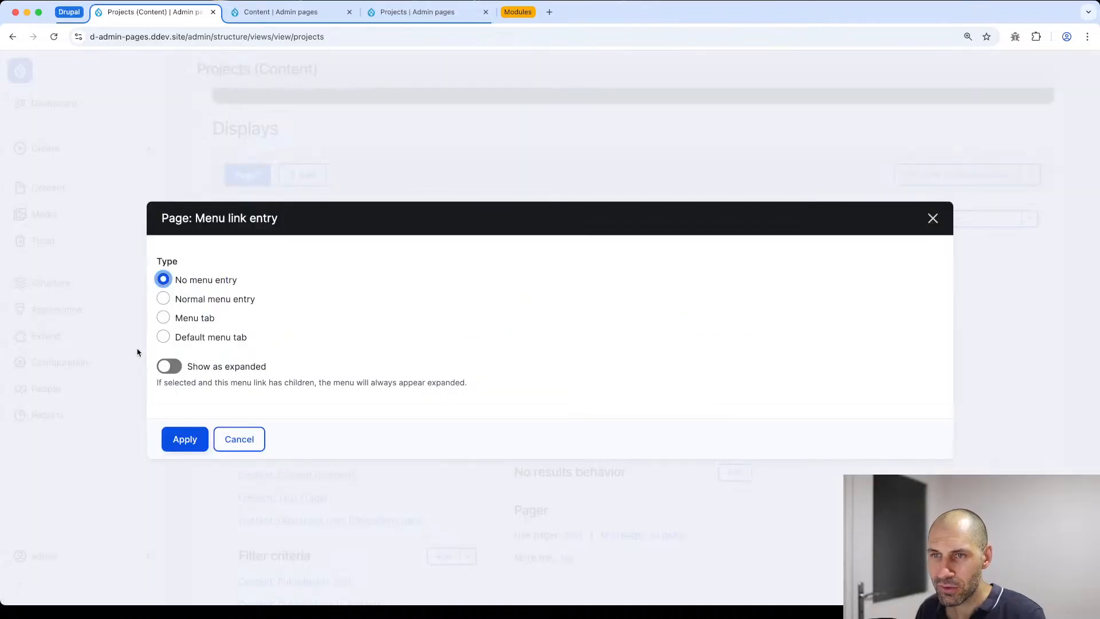
left_click(184, 319)
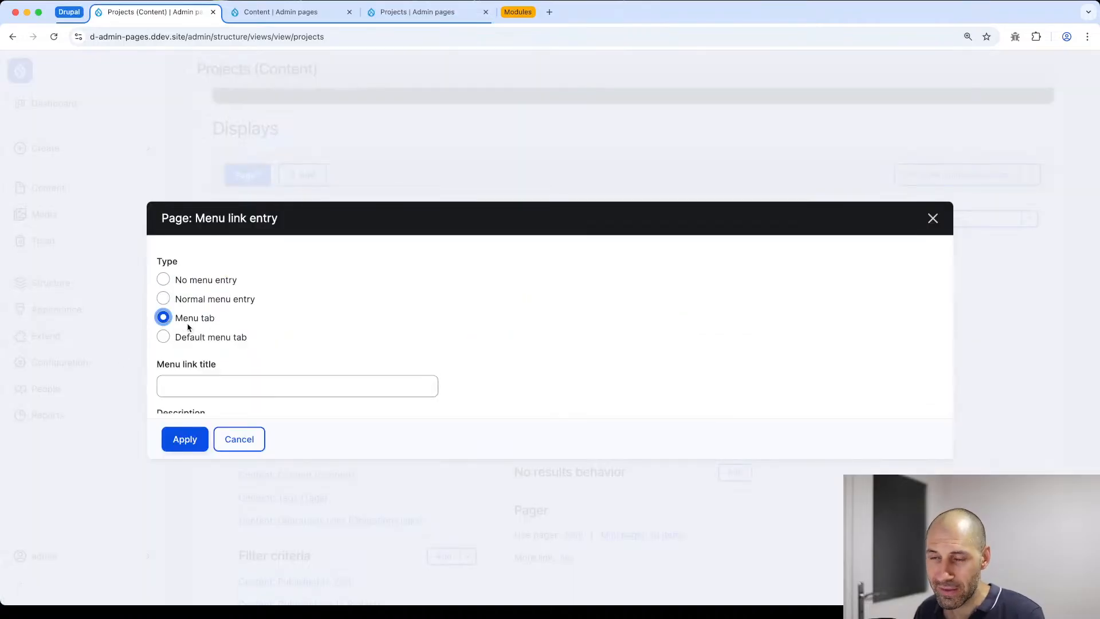
left_click(199, 385)
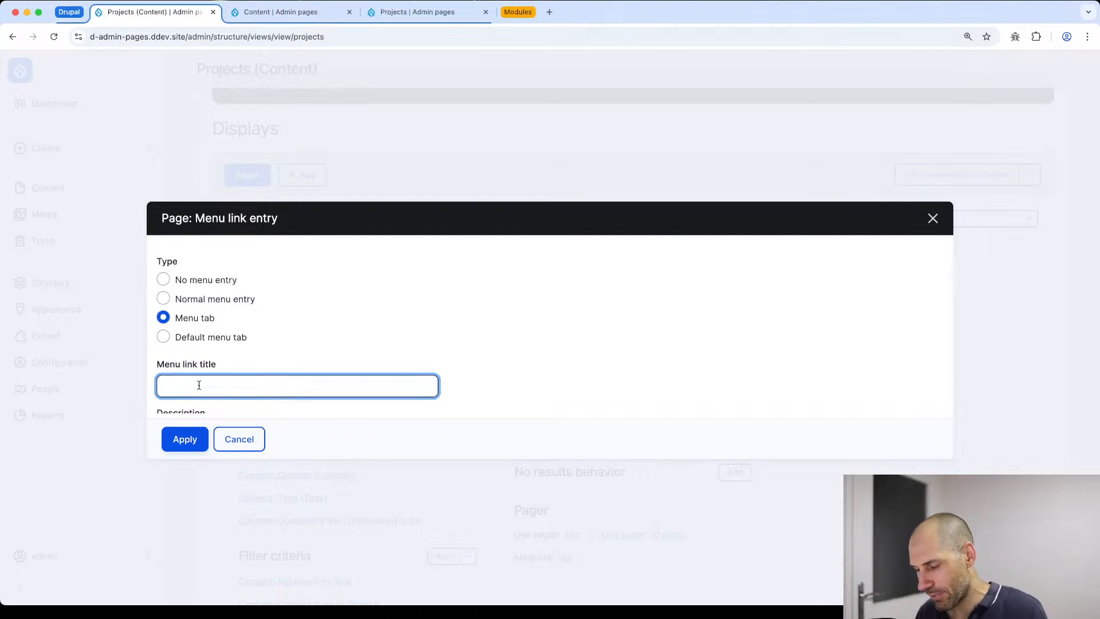
type("Projects")
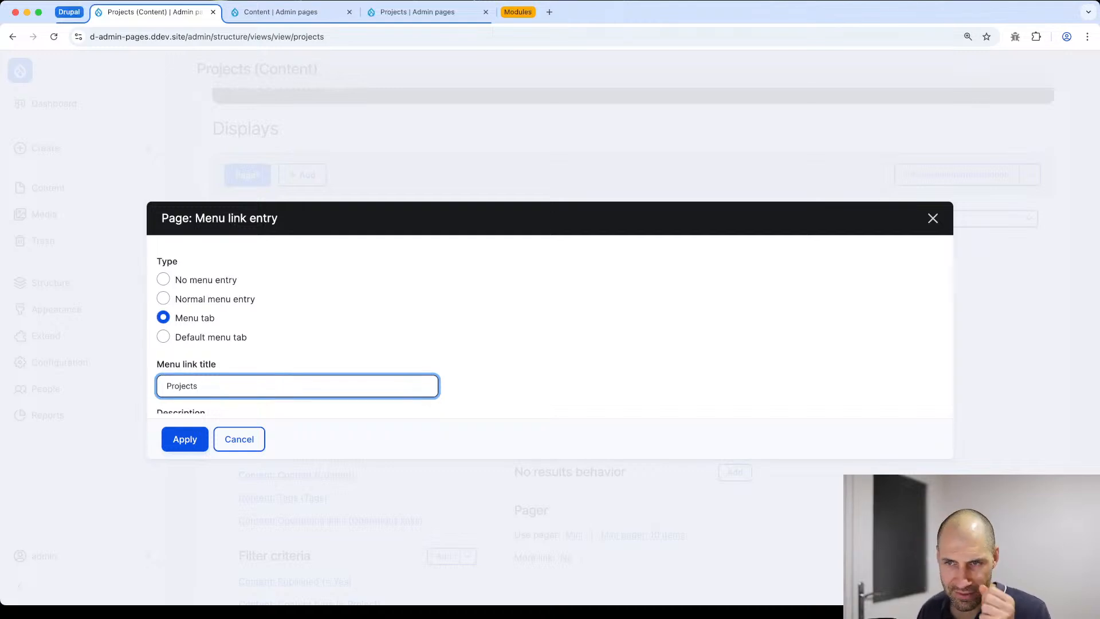
Step: Choose <Administration> as the parent of the Projects menu tab and apply the menu settings
scroll(201, 368, "down", 5)
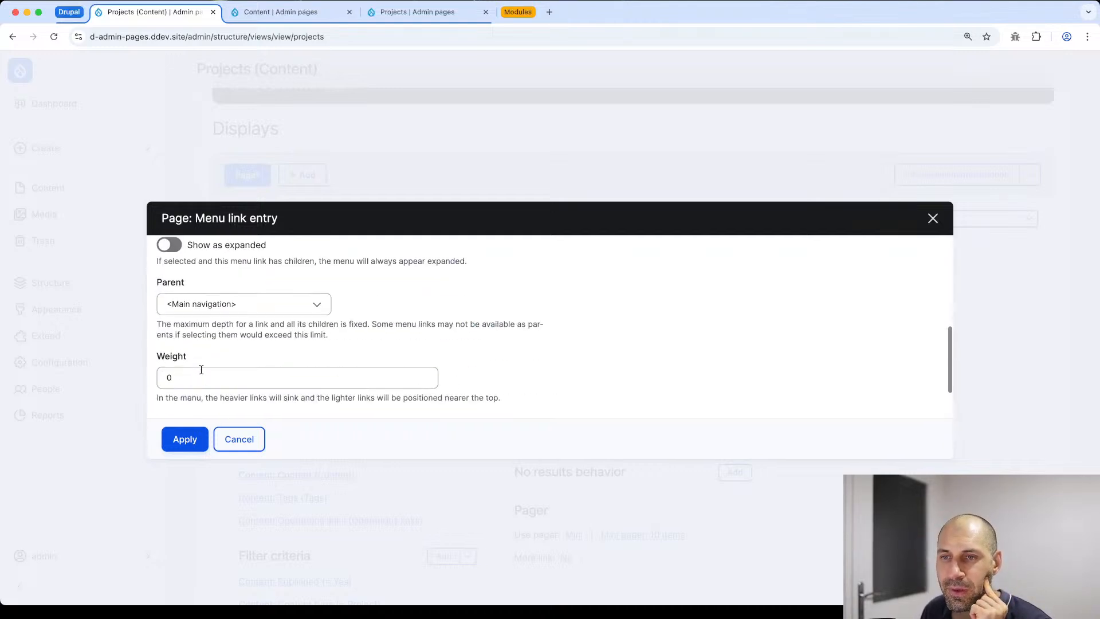
scroll(216, 344, "up", 1)
left_click(216, 344)
scroll(216, 344, "up", 10)
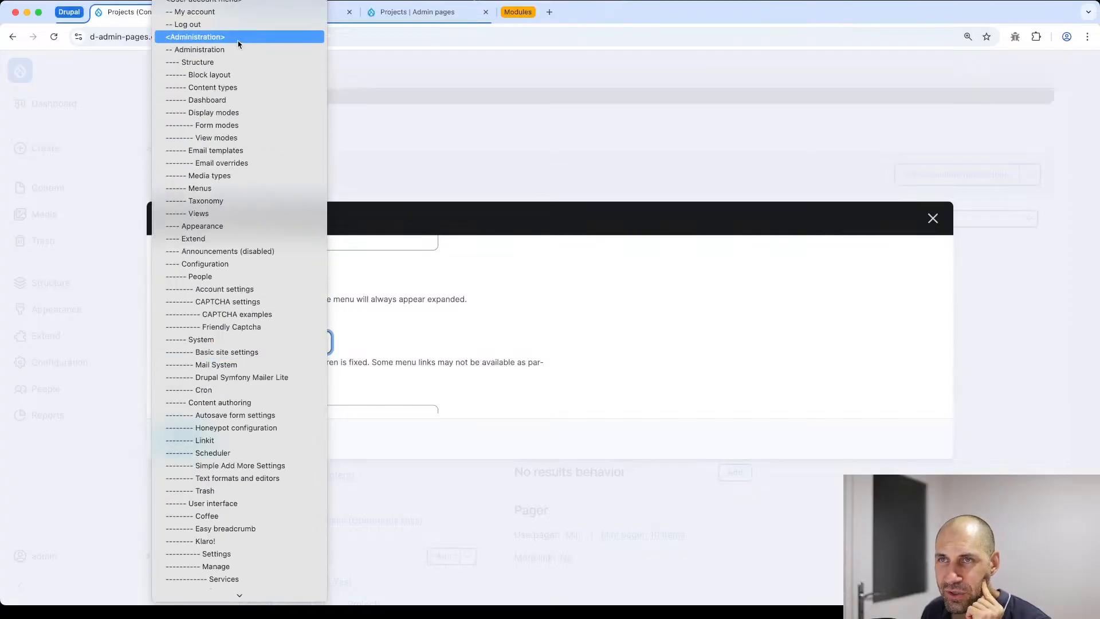
left_click(238, 38)
left_click(184, 439)
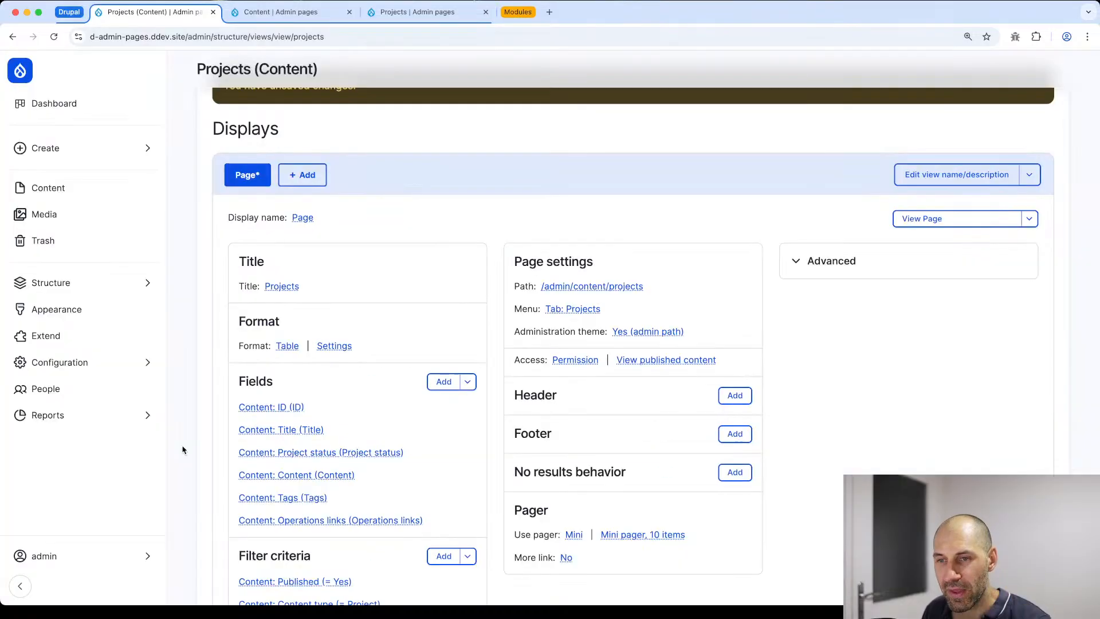
Step: Save the Projects view with its new path and menu tab
scroll(243, 456, "down", 7)
scroll(224, 539, "down", 4)
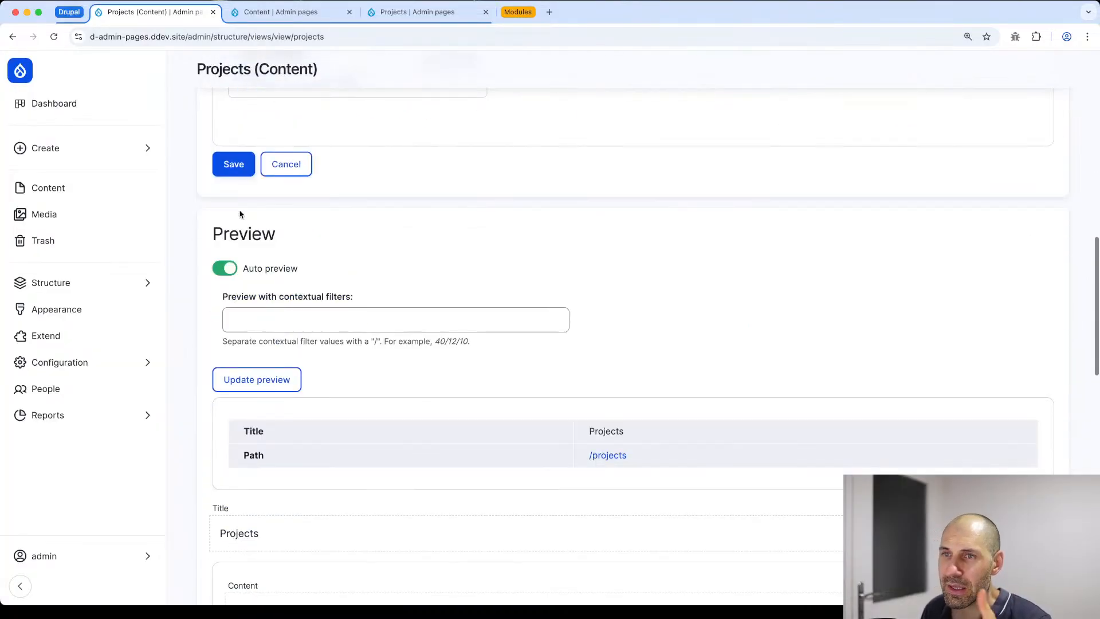
left_click(234, 164)
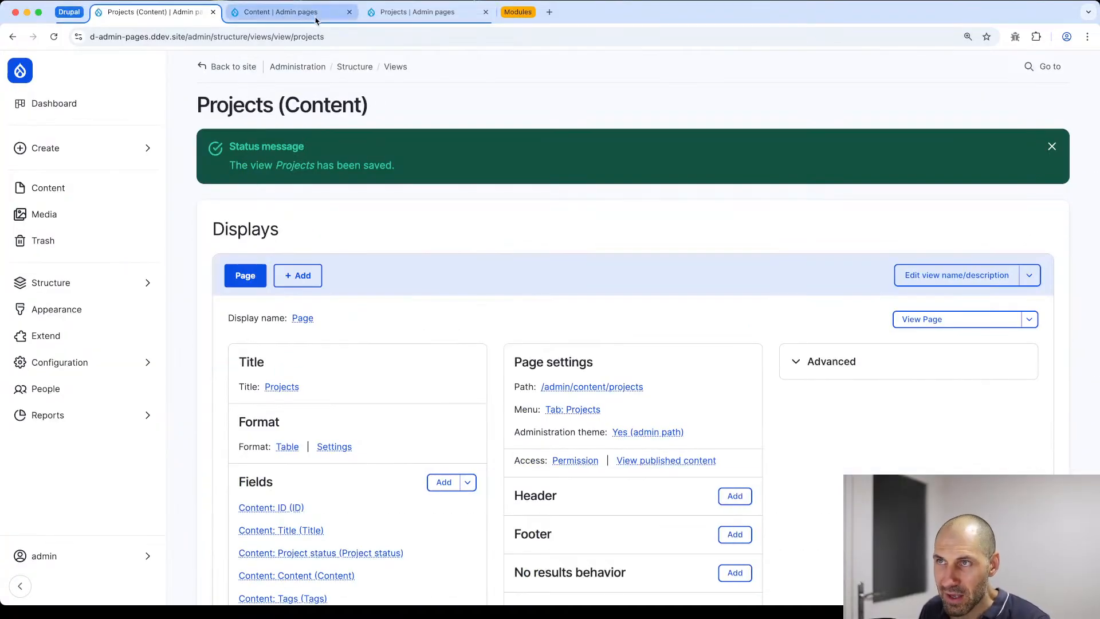
Step: Reload the old /projects address in its browser tab to check whether the page still exists
left_click(411, 14)
left_click(388, 33)
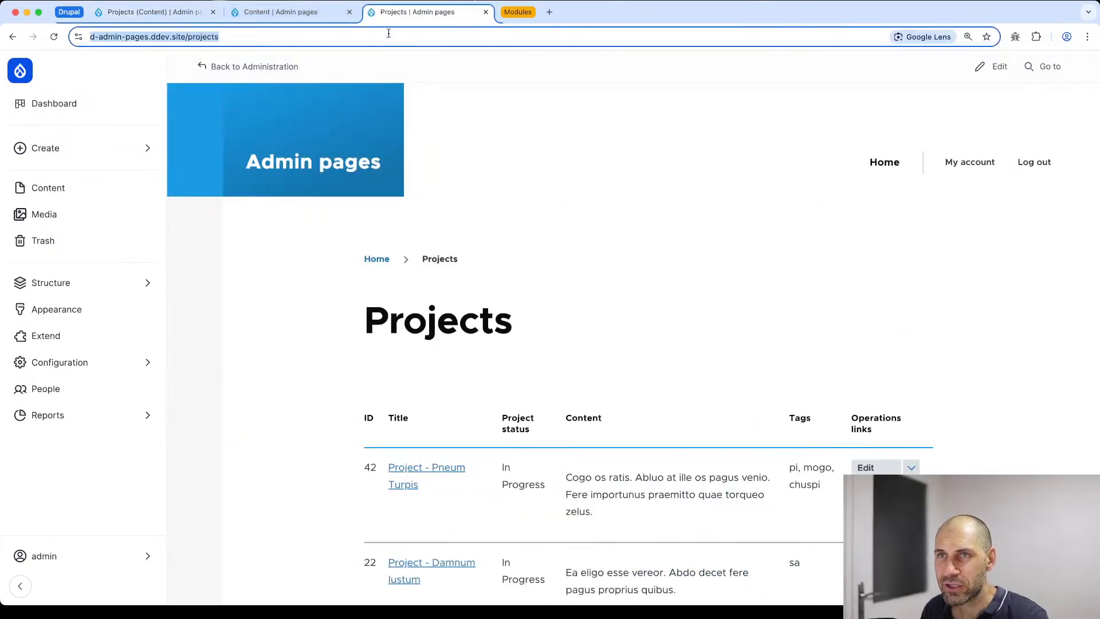
type("-")
key("BackSpace")
key("Escape")
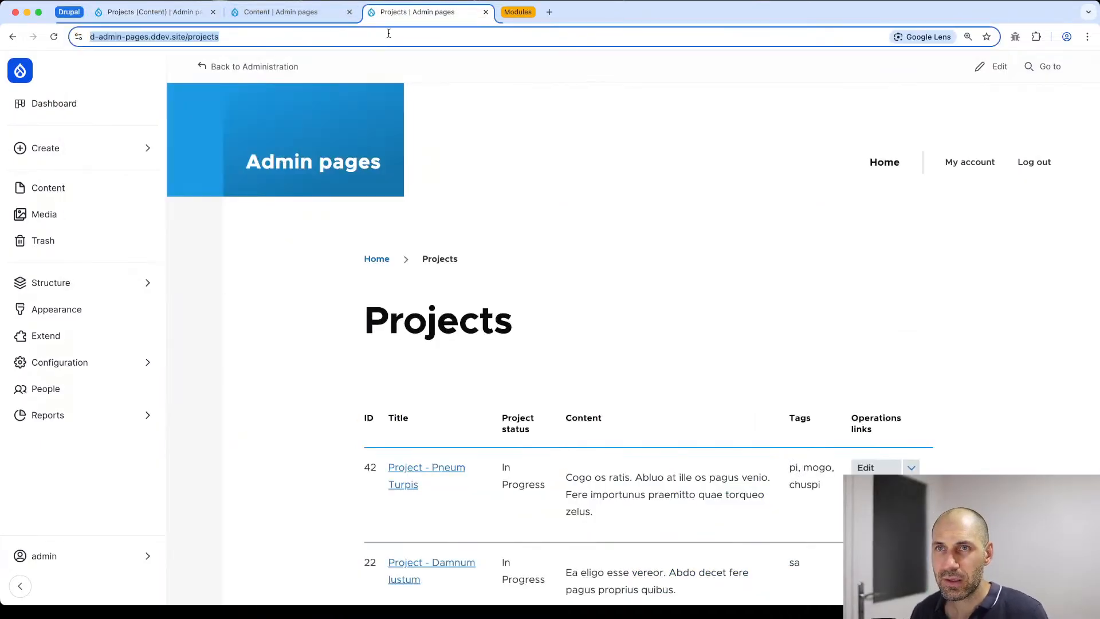
key("Return")
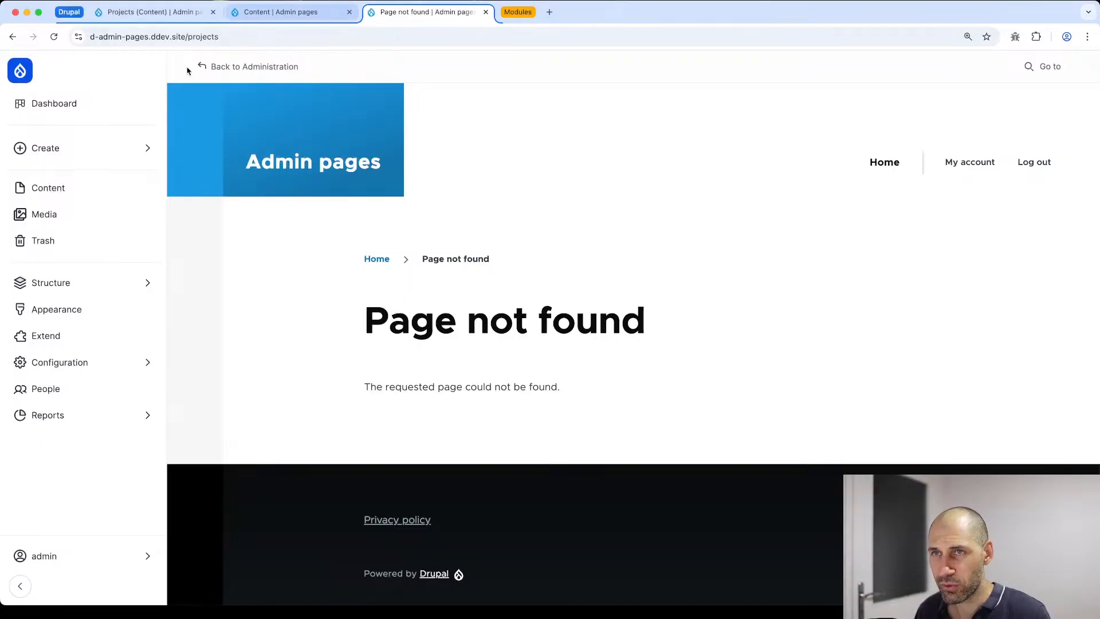
Step: Open the Content administration page and view the project table under its new Projects tab
double_click(209, 37)
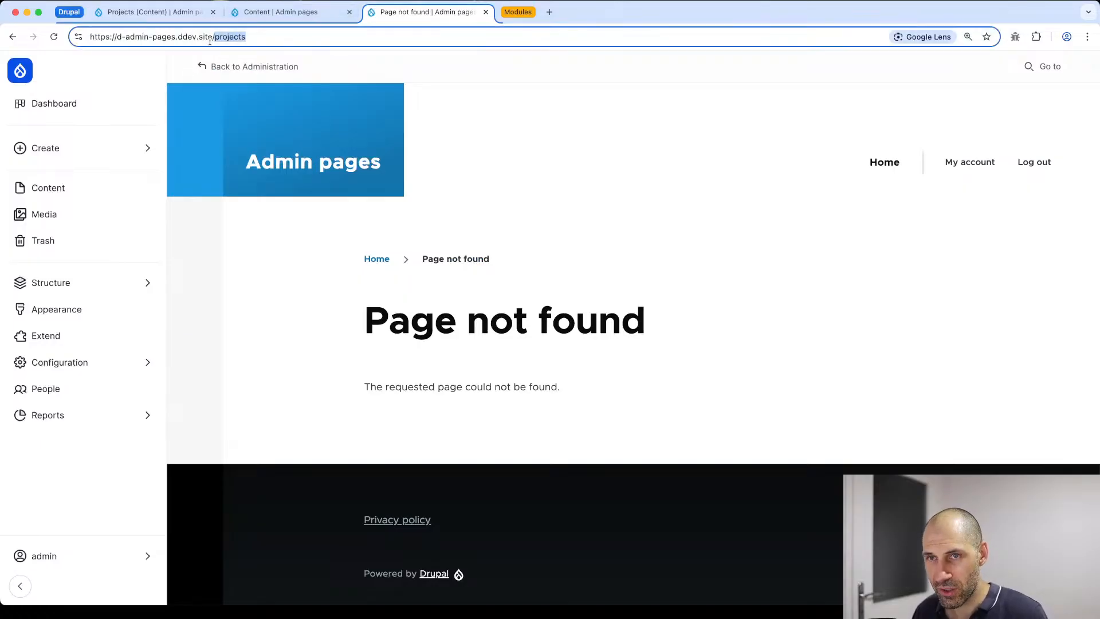
left_click(87, 187)
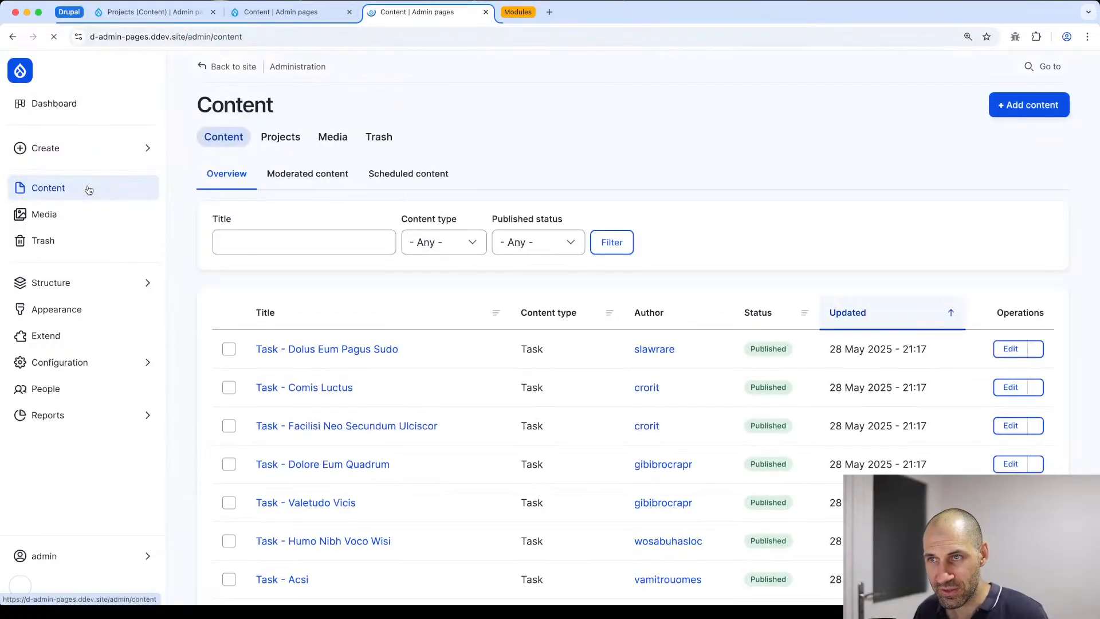
left_click(274, 140)
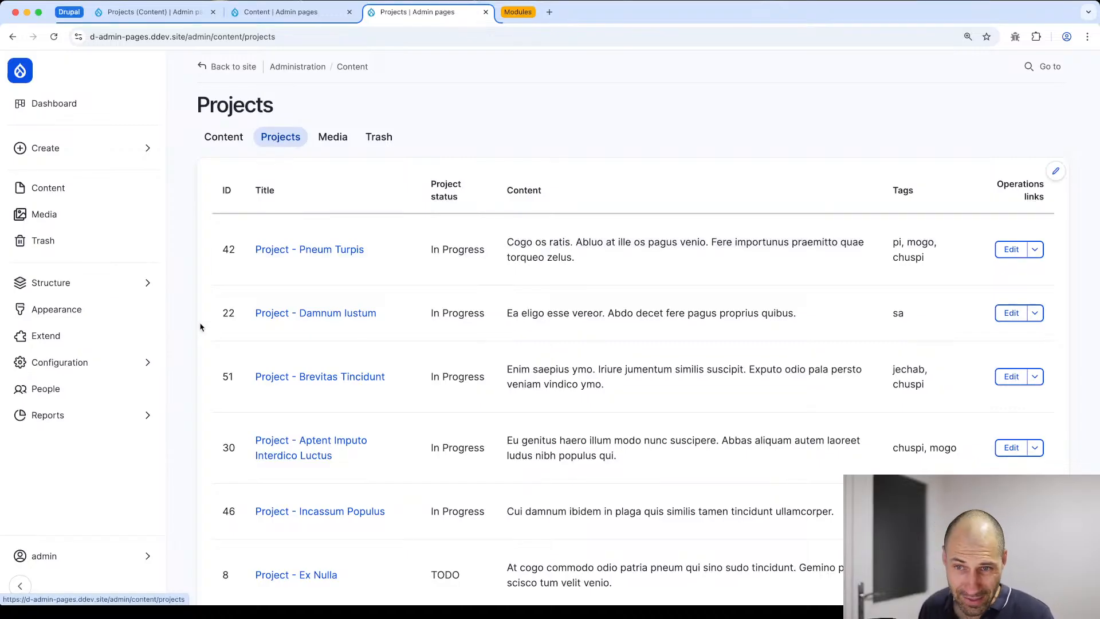
Step: Open the Performance configuration page in a separate browser tab and clear all site caches
mouse_move(123, 369)
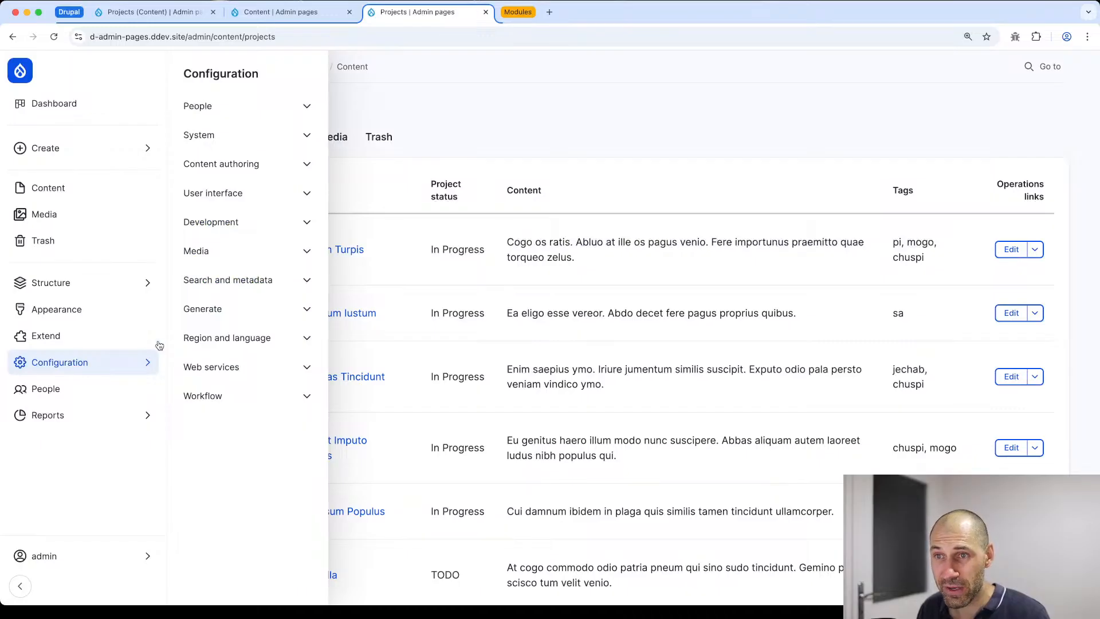
left_click(223, 224)
left_click(233, 247, "super")
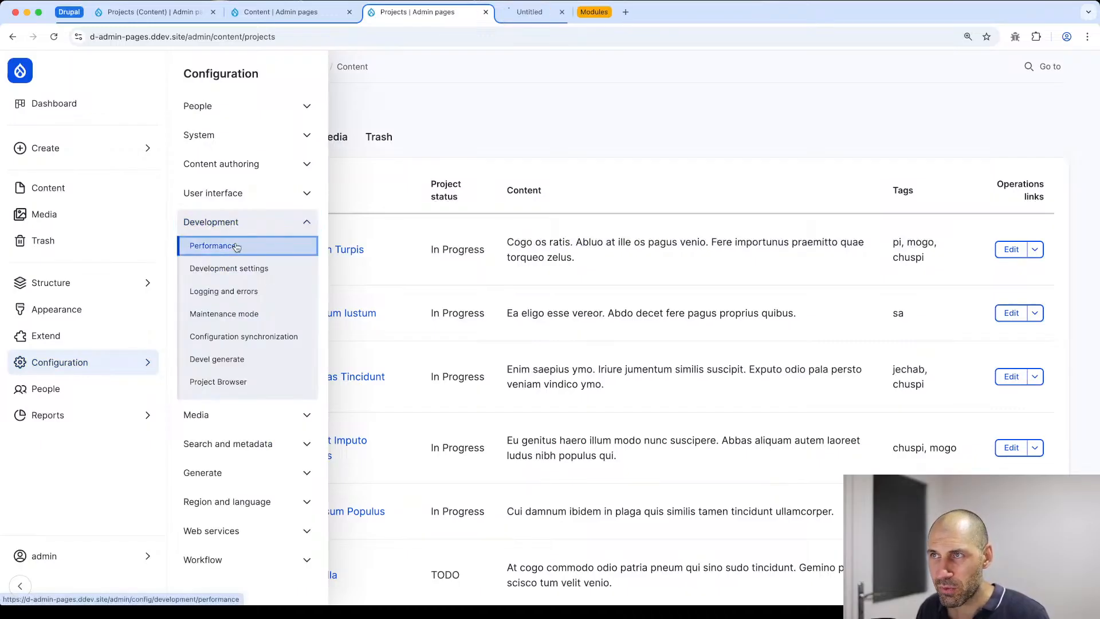
left_click(555, 17)
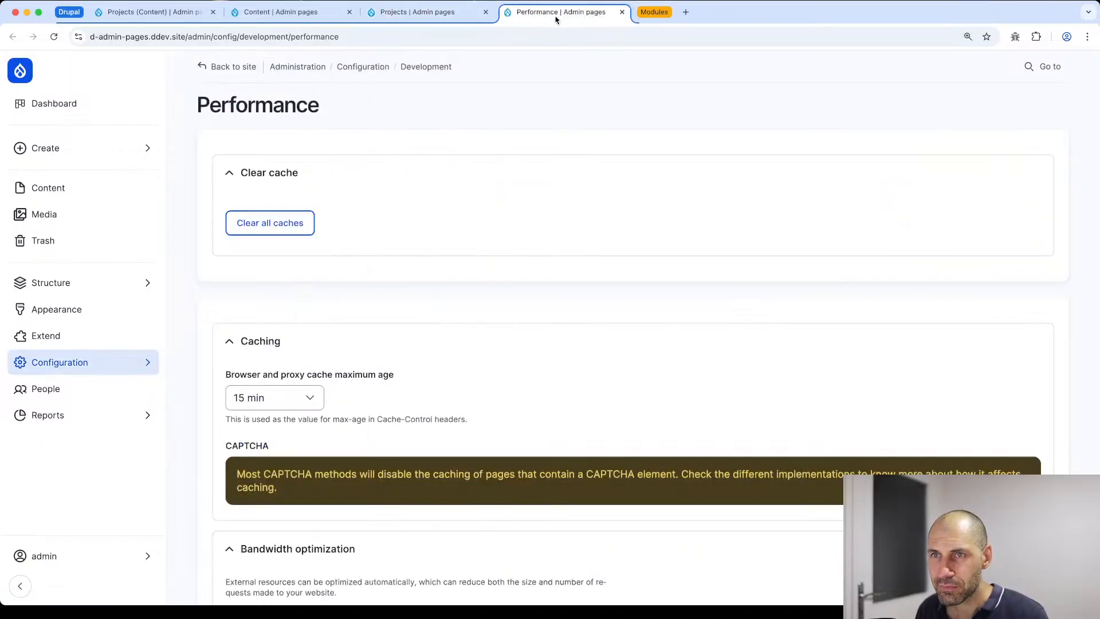
left_click(276, 224)
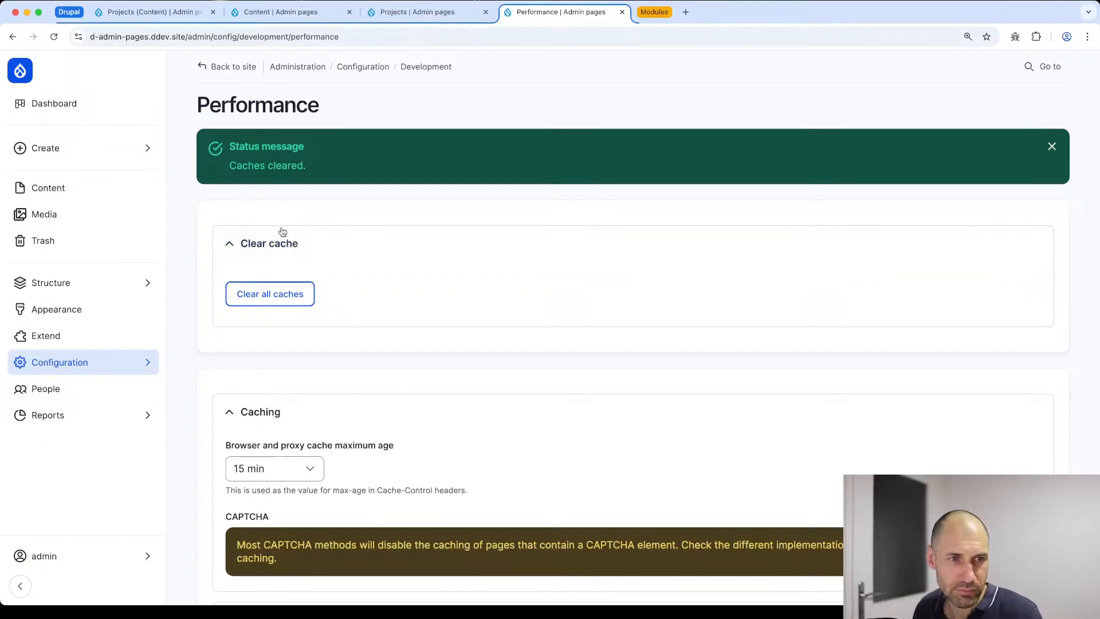
Step: Switch to the terminal, clear its output, and rebuild the site cache with ddev drush cr
key("super+Tab")
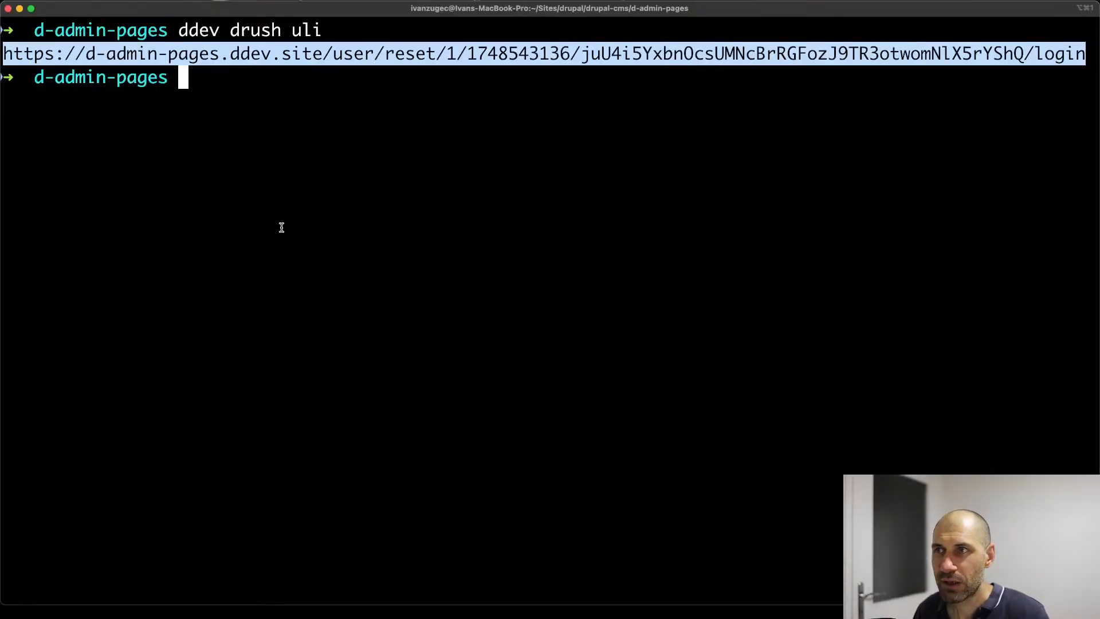
type("clear")
key("Return")
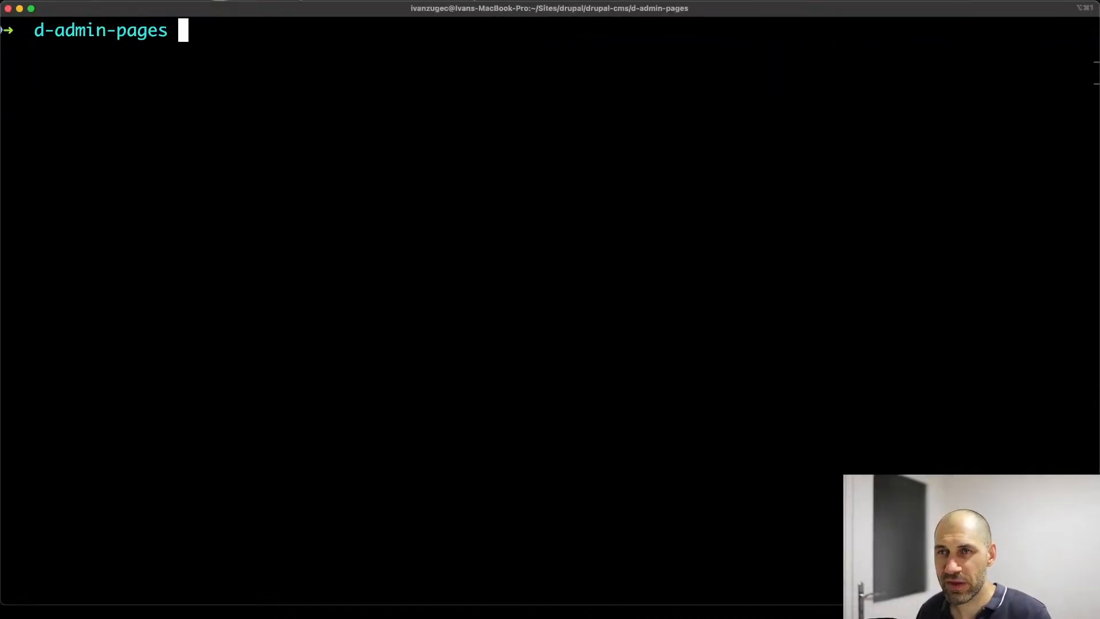
type("ddev ")
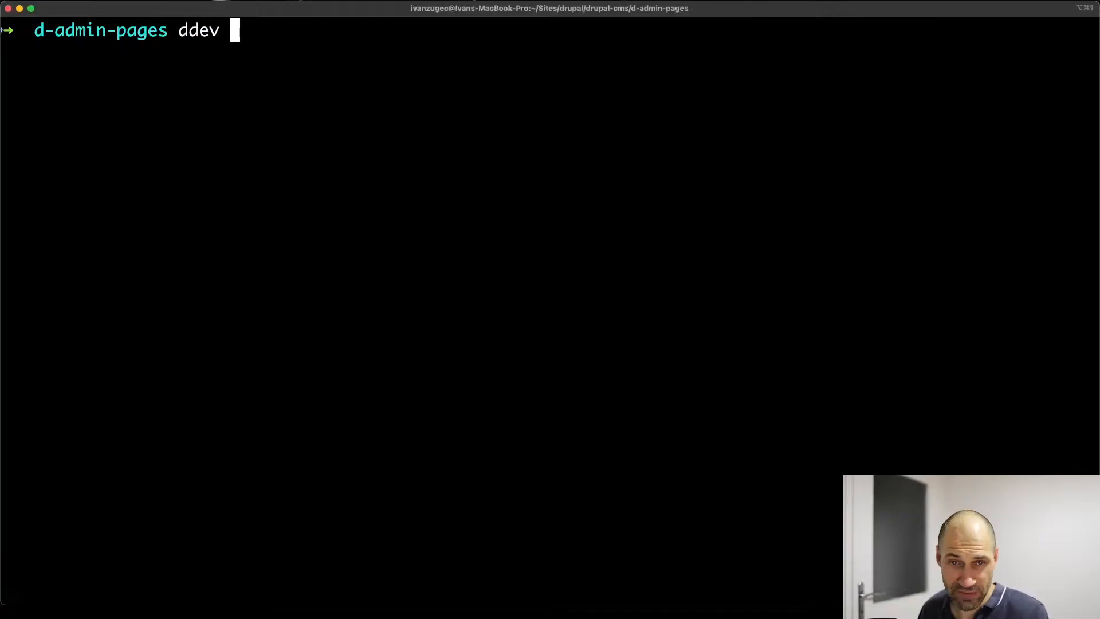
type("drush cr")
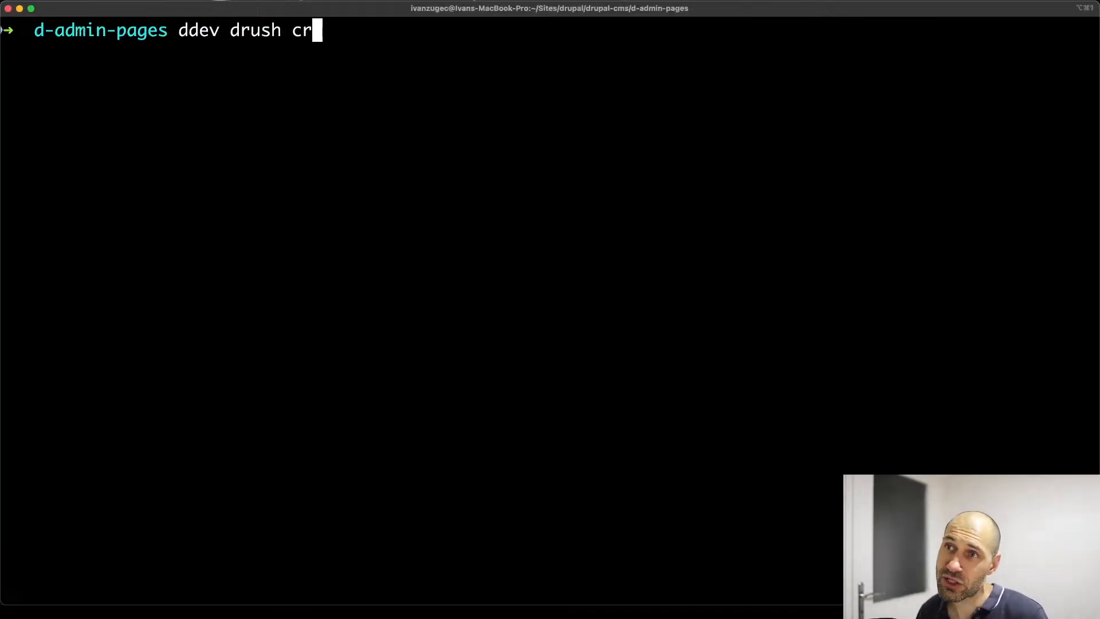
key("Return")
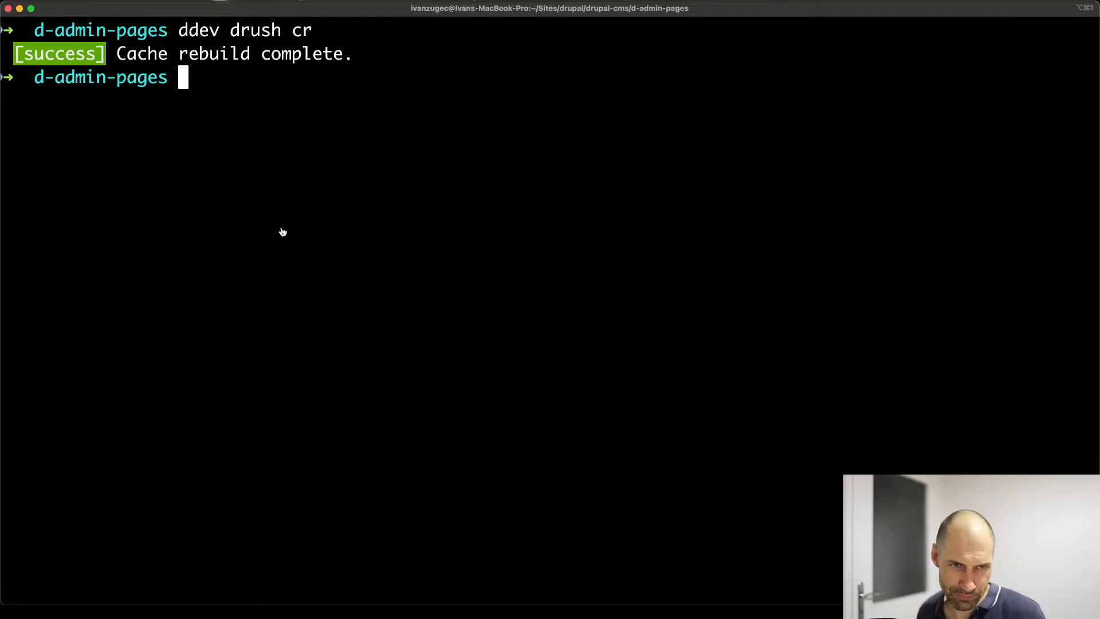
Step: Switch back to the browser, reload /admin/content/projects, and close the Performance and old Content tabs
key("super+Tab")
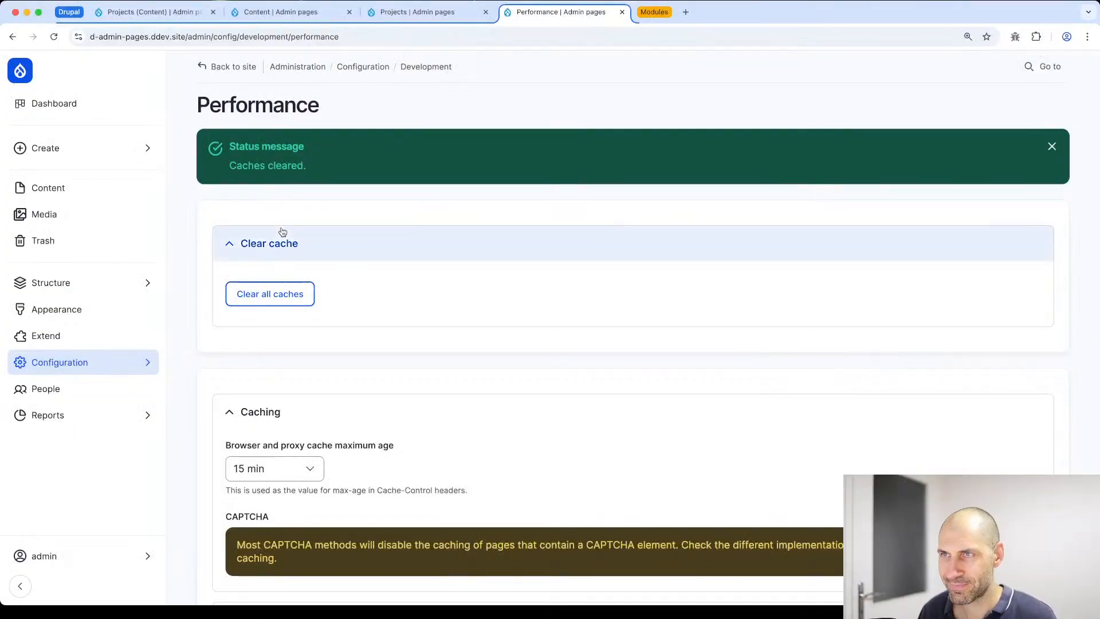
left_click(622, 11)
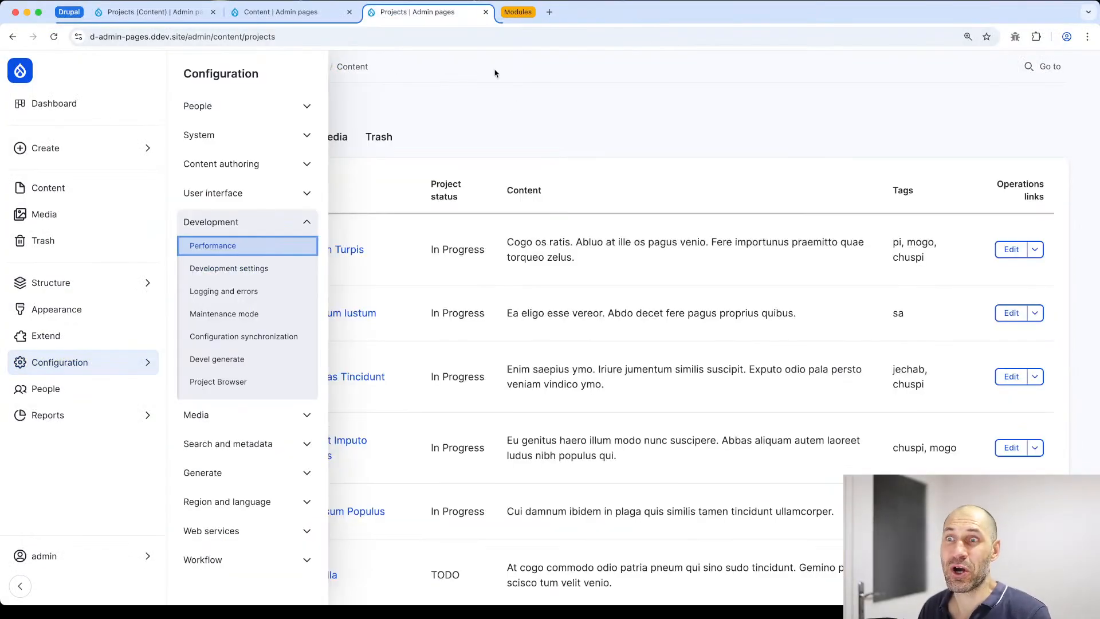
left_click(498, 114)
left_click(412, 33)
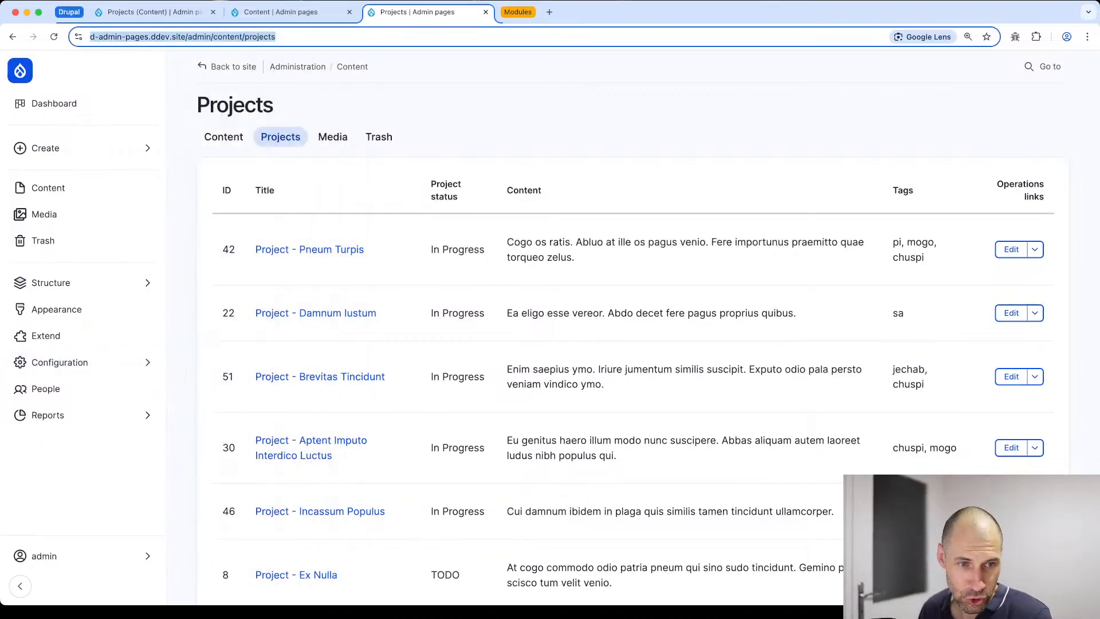
key("Return")
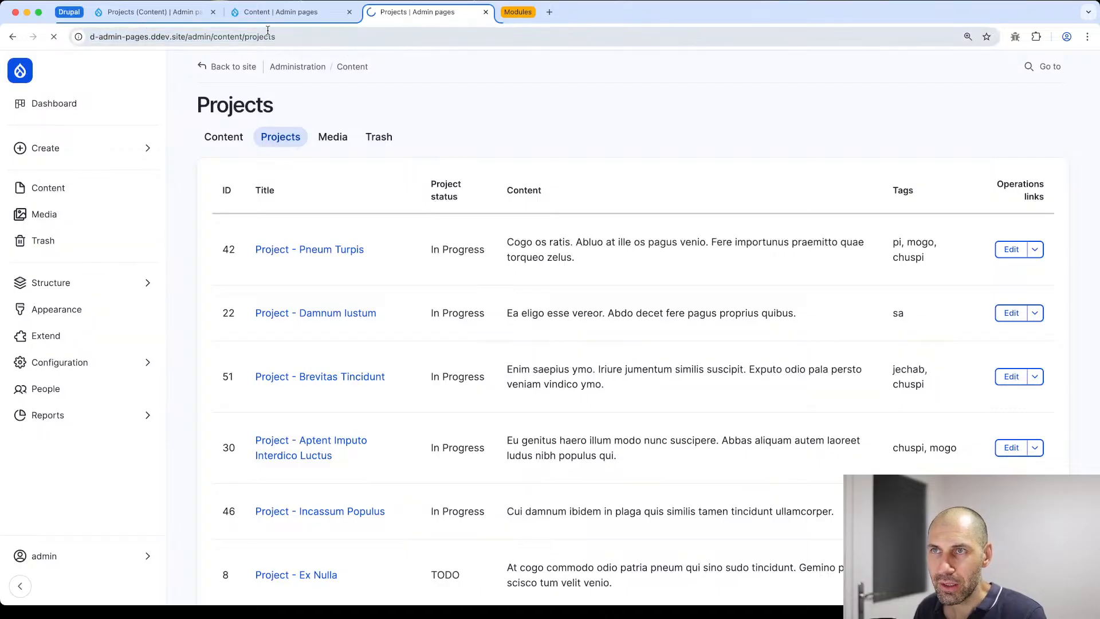
left_click(302, 14)
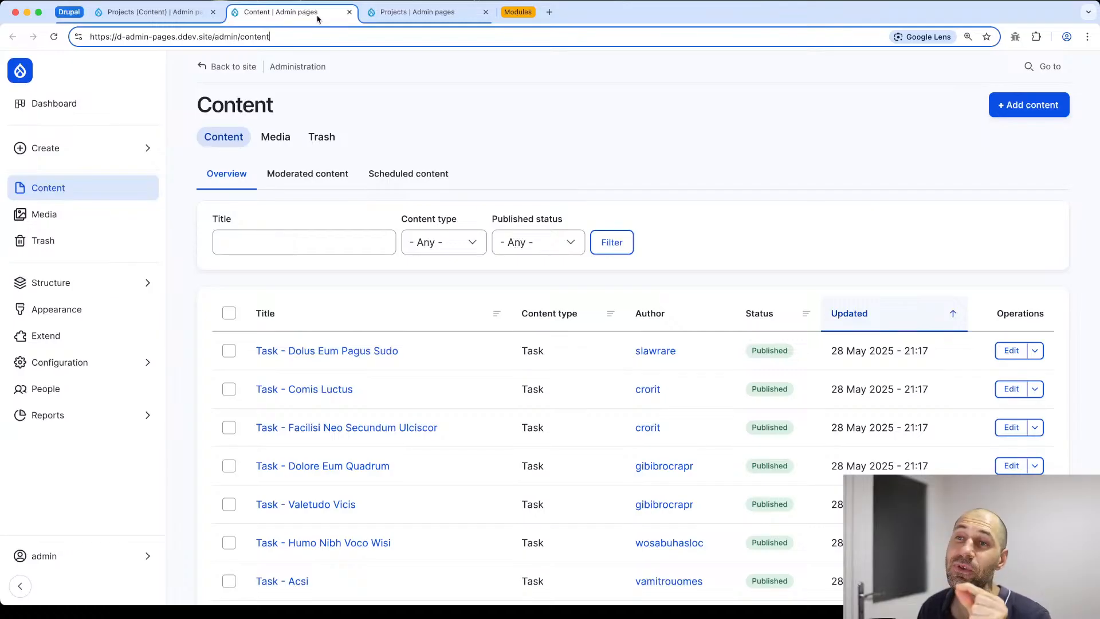
left_click(348, 16)
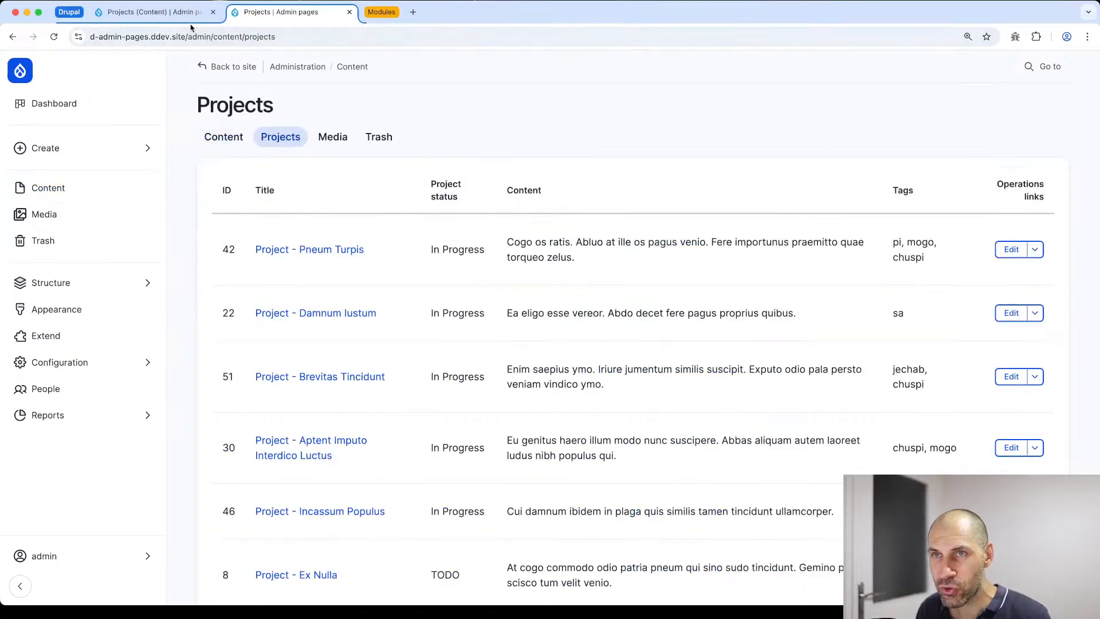
Step: Open the /admin/content/projects address in an incognito window to check what anonymous visitors can access, and close the window
left_click(143, 19)
scroll(630, 402, "down", 2)
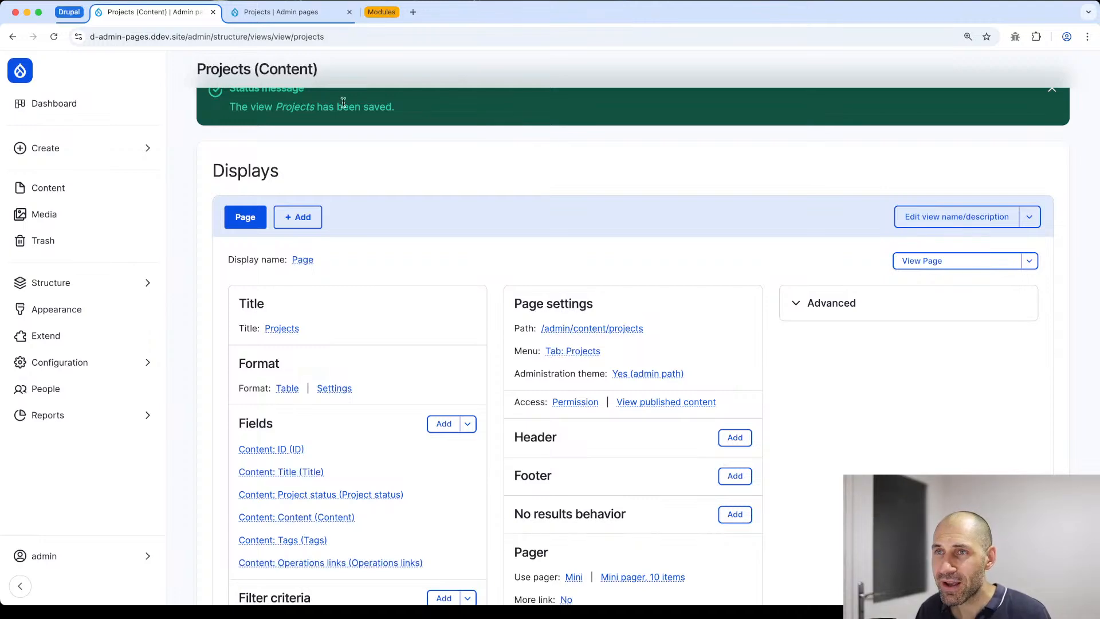
left_click(280, 12)
left_click(304, 36)
key("super+c")
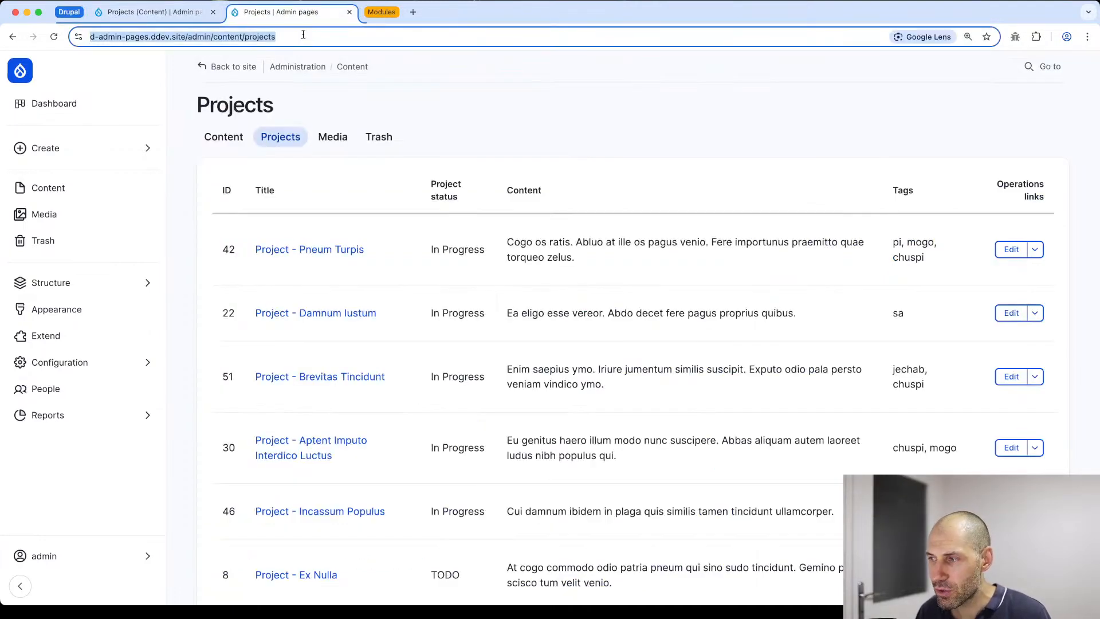
key("super+shift+n")
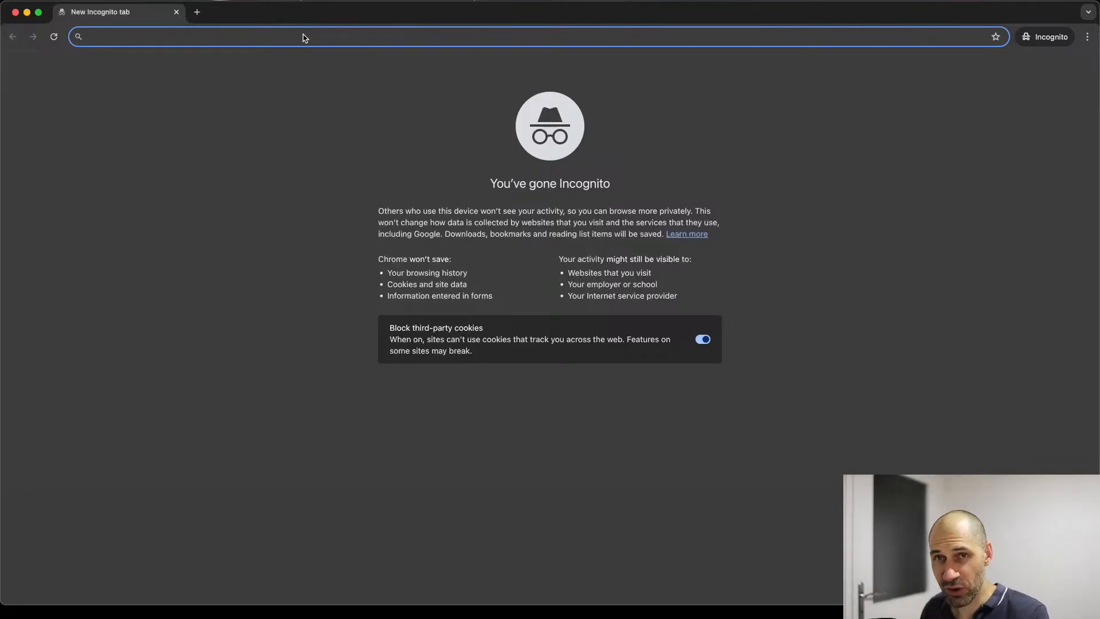
key("super+v")
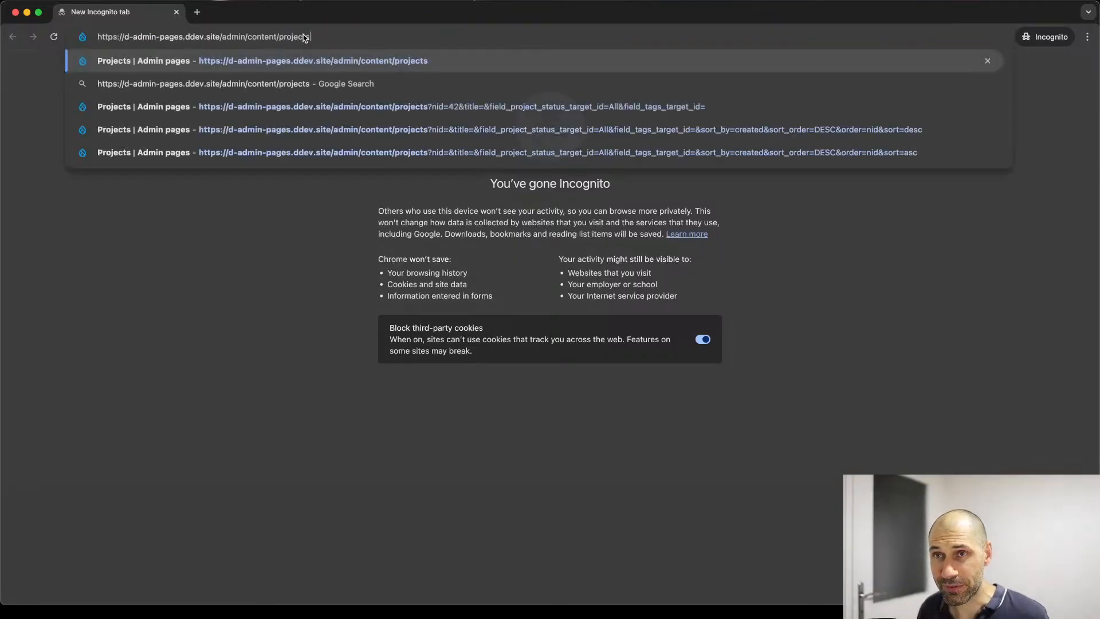
key("Return")
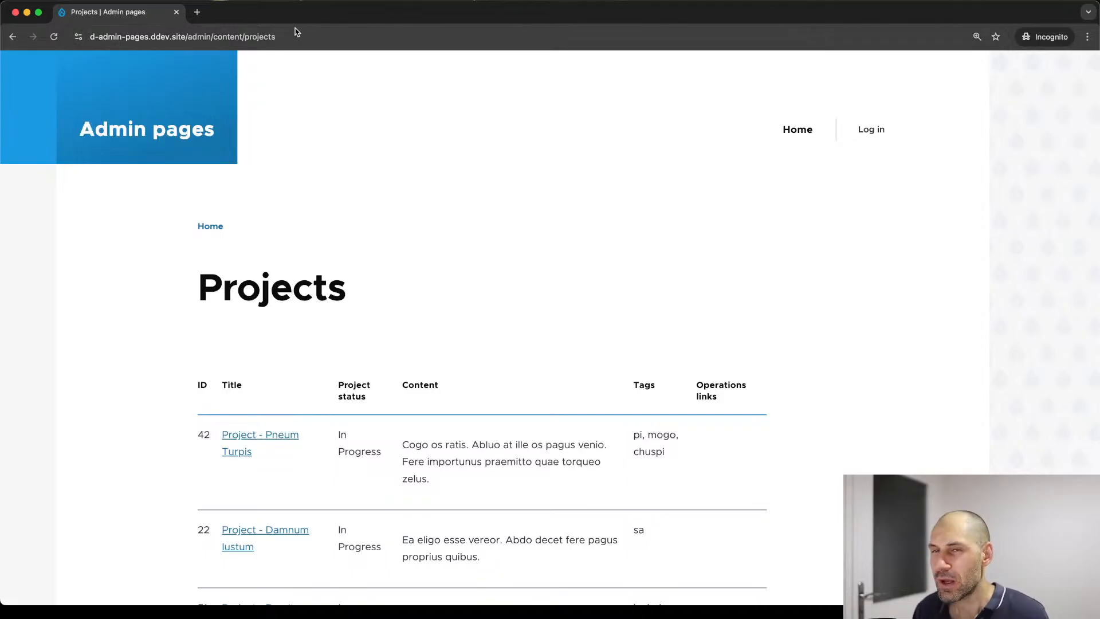
left_click(177, 12)
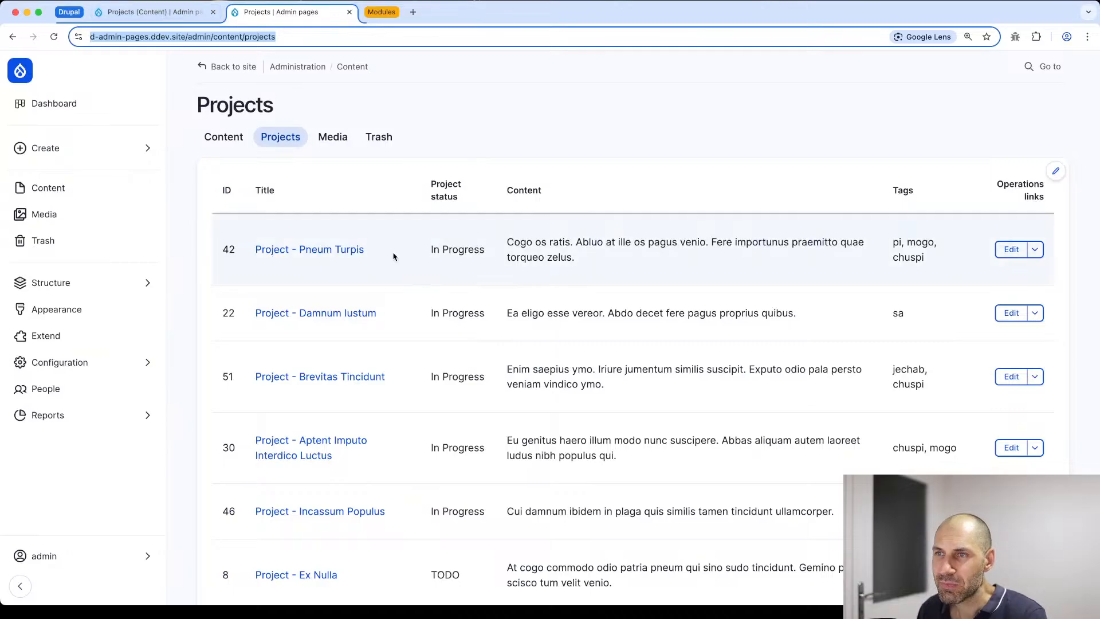
Step: In the Projects view's page settings, apply Permission as the access restriction type
key("ctrl+shift+Tab")
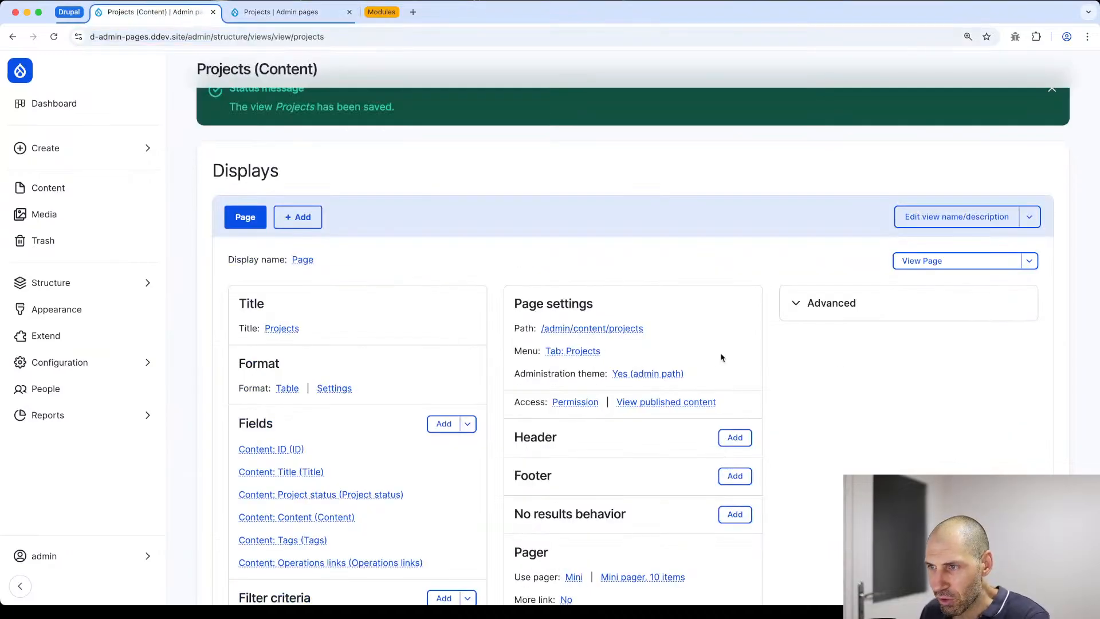
scroll(674, 346, "down", 4)
left_click(576, 300)
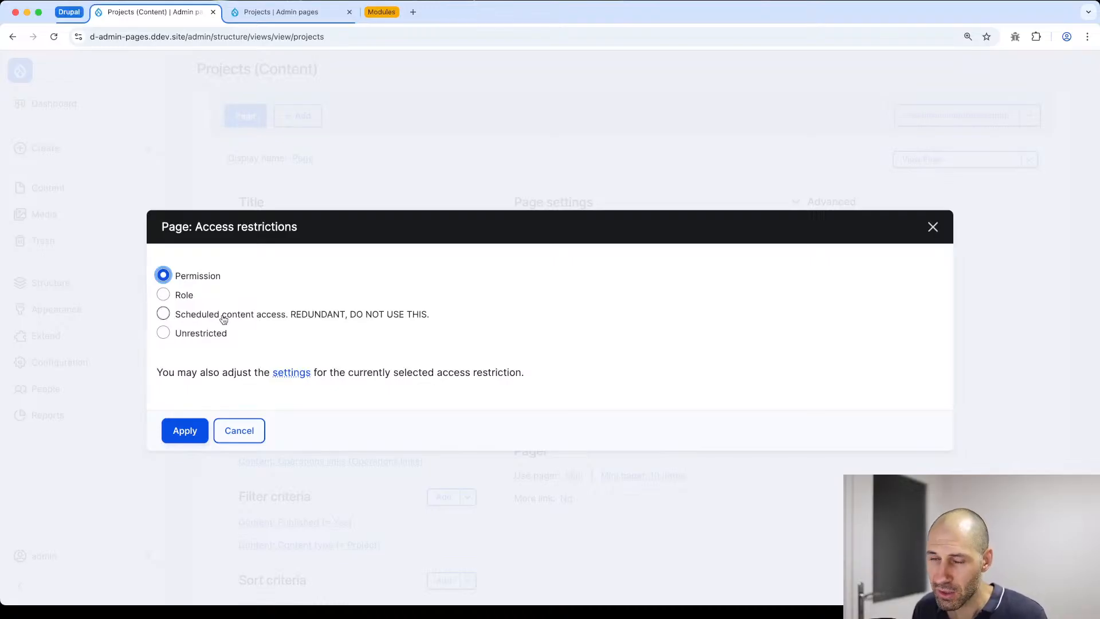
left_click(192, 337)
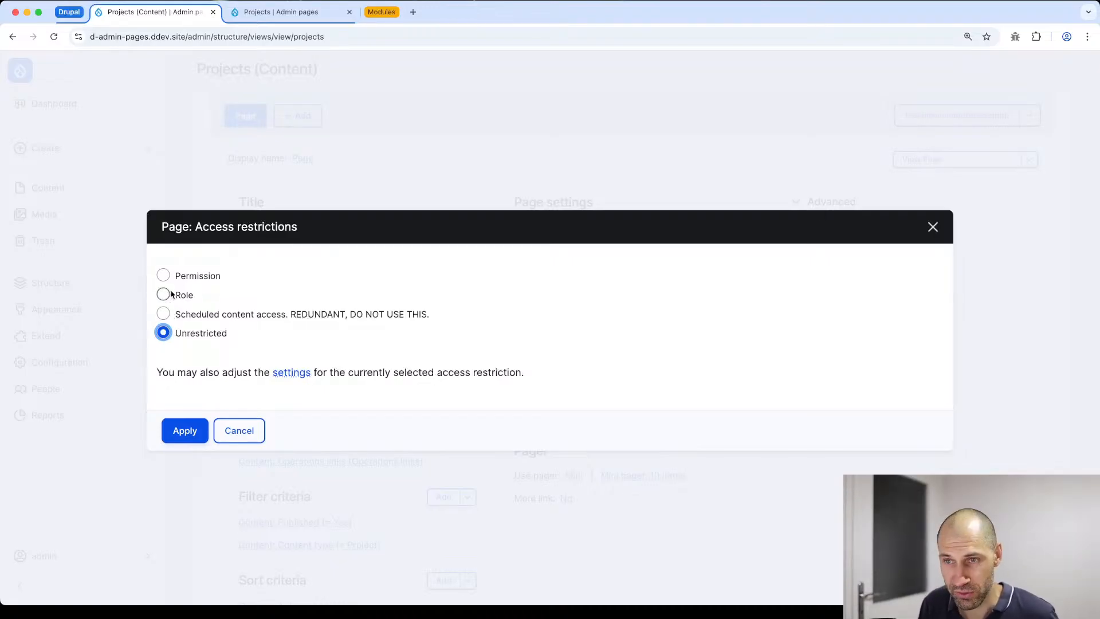
left_click(186, 278)
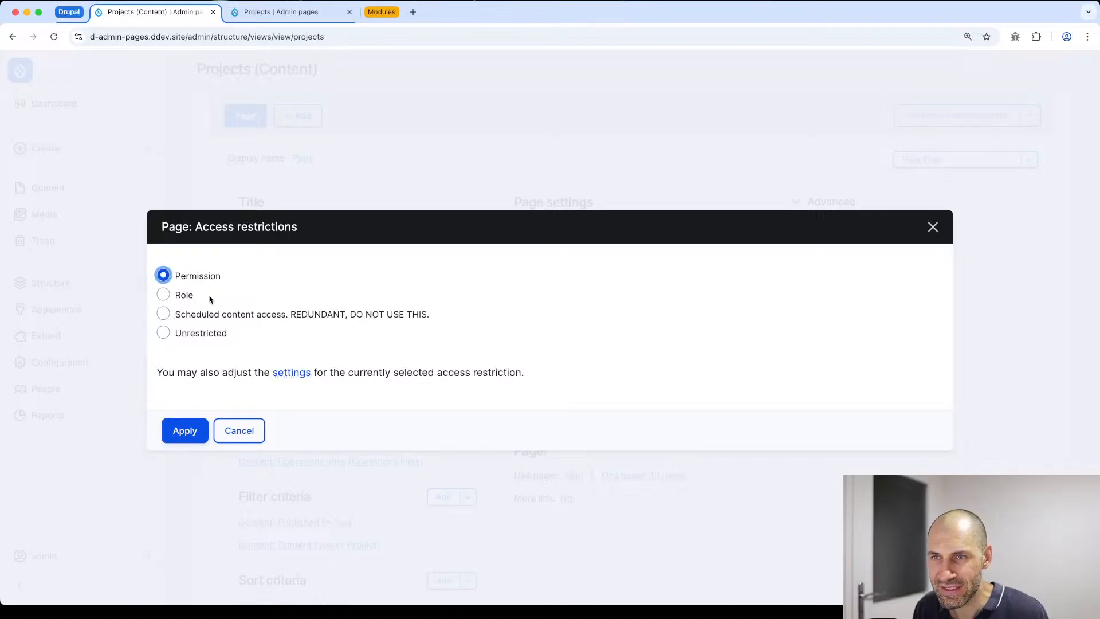
left_click(185, 436)
Step: Choose "Access the Content overview page" as the permission required for the Projects page display
left_click(638, 302)
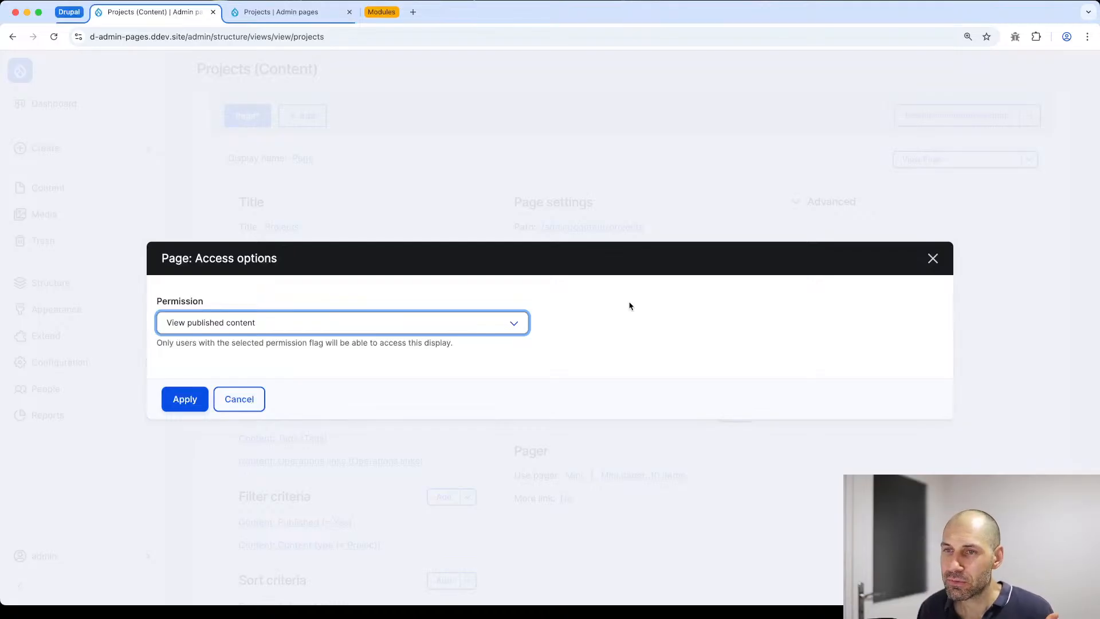
left_click(476, 323)
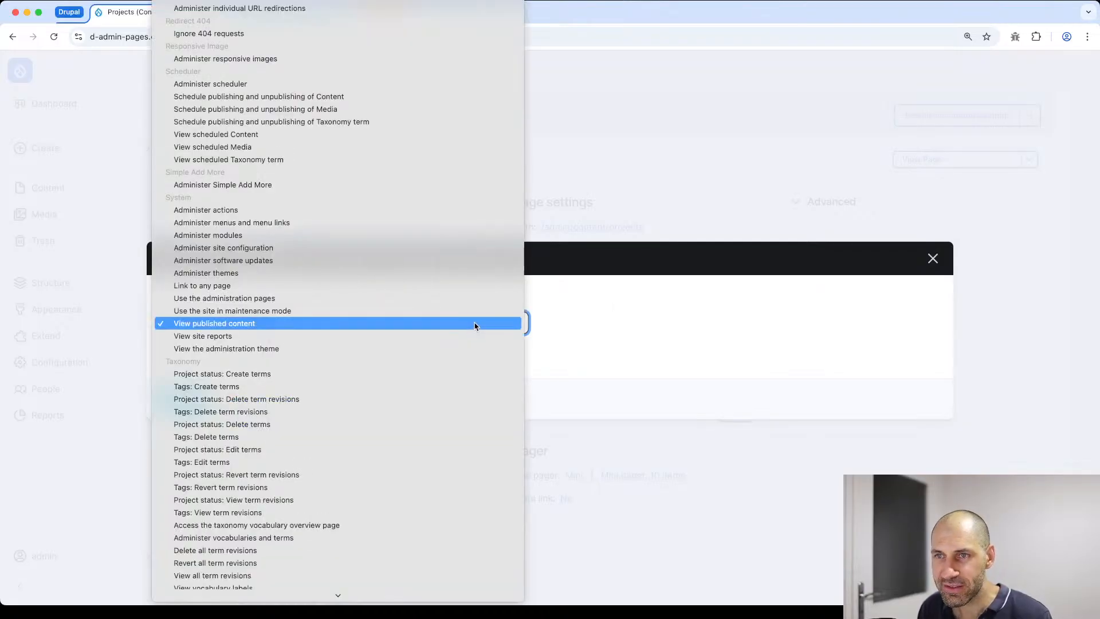
scroll(458, 329, "up", 15)
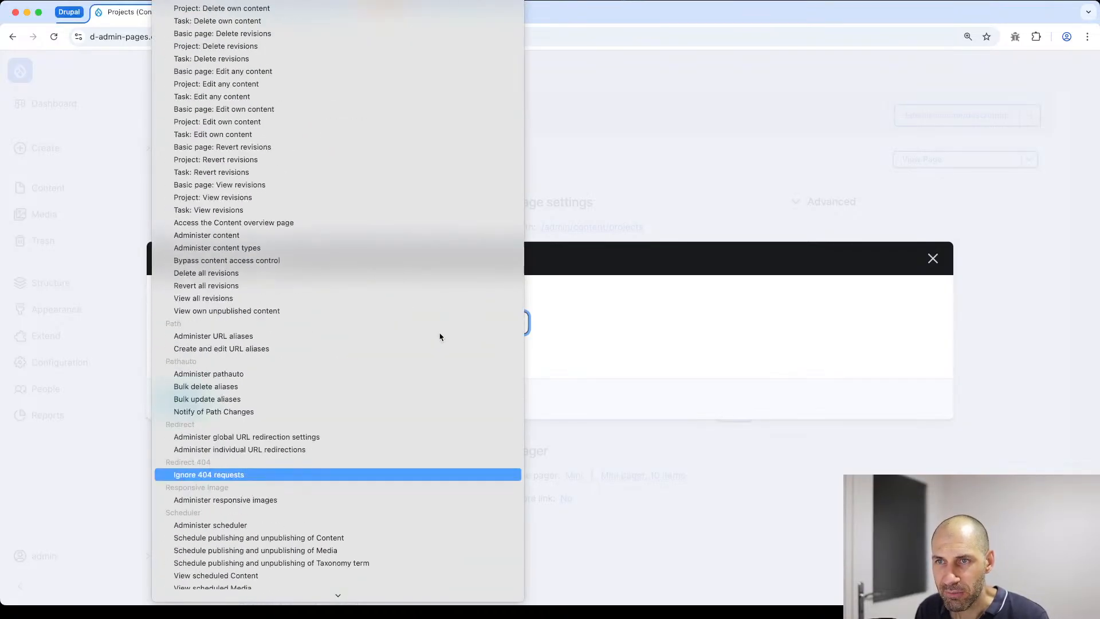
left_click(195, 224)
Step: Look at the Content overview page in a separate tab, close it, and return to the view's access options
left_click(298, 20)
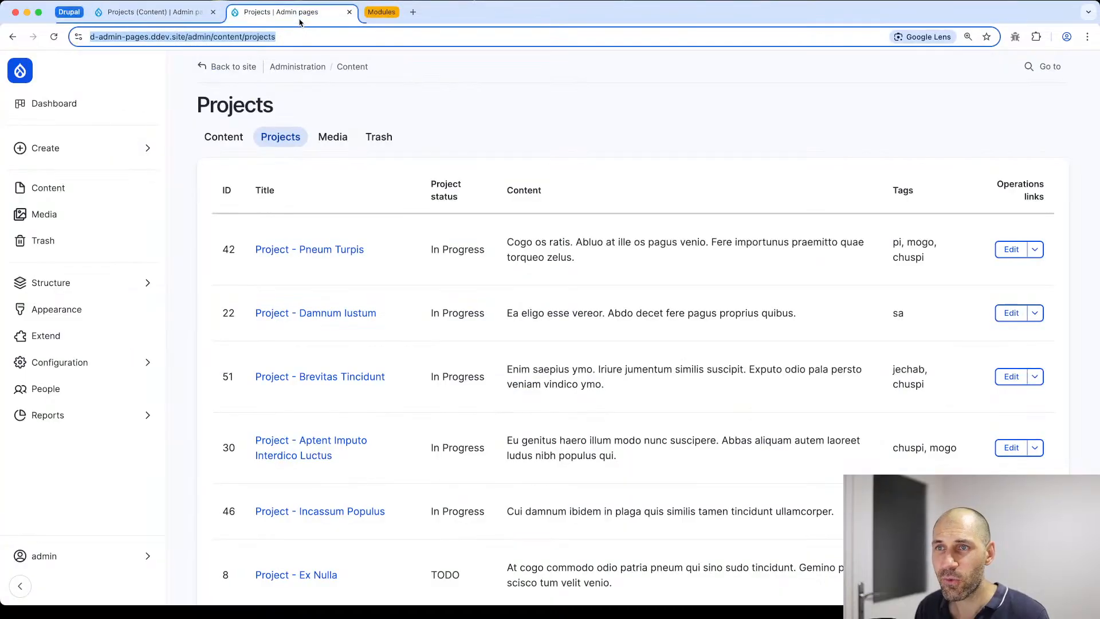
left_click(239, 139)
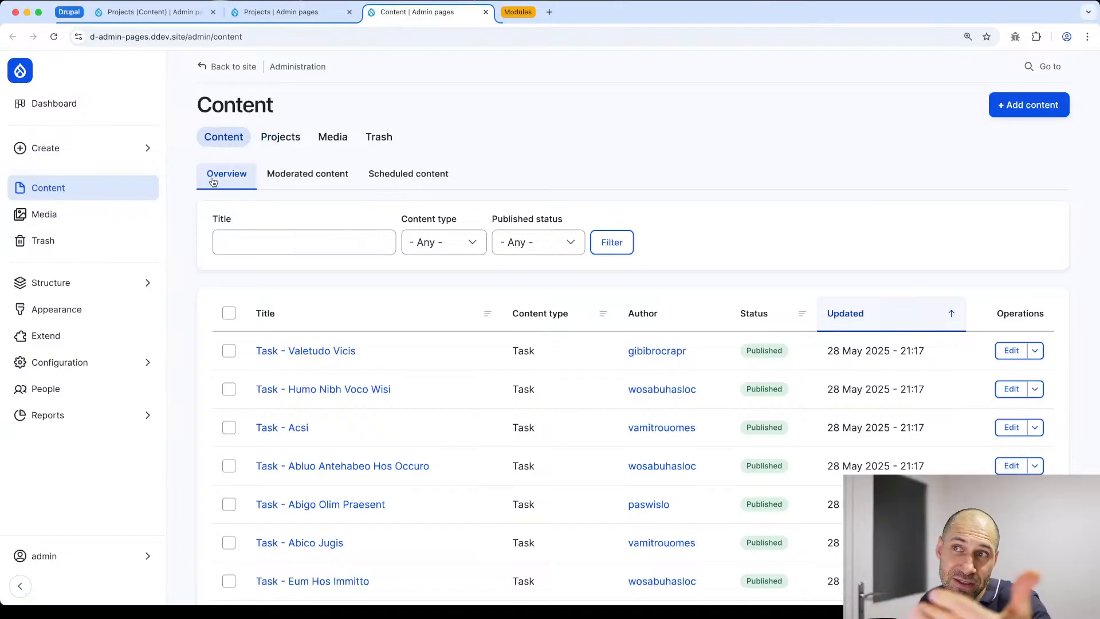
left_click(486, 12)
left_click(171, 21)
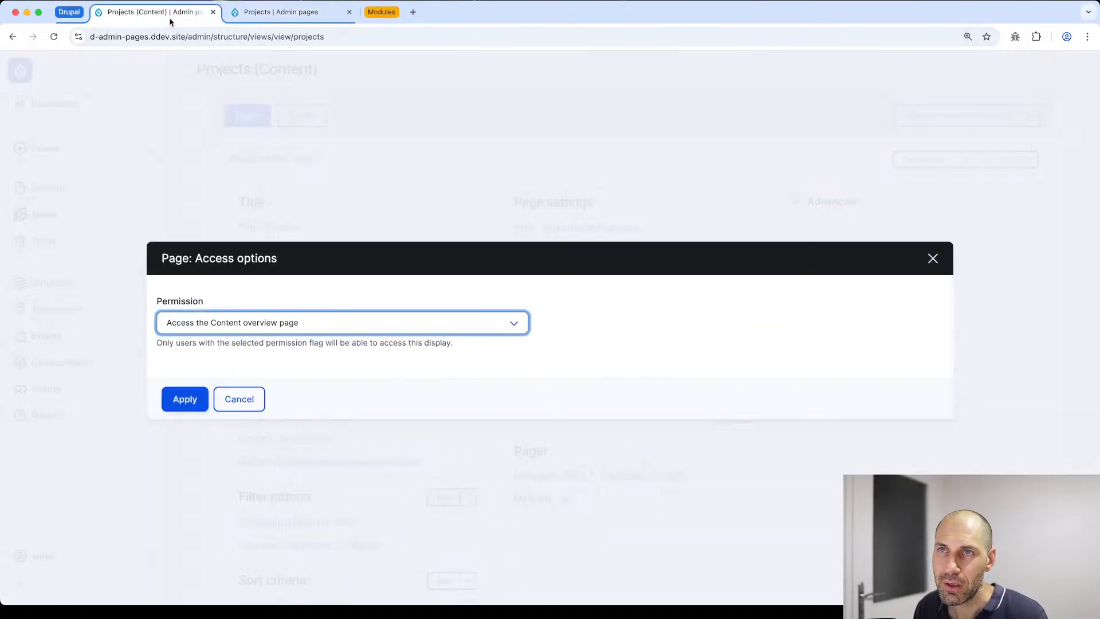
Step: Apply the chosen access permission and save the Projects view
left_click(193, 401)
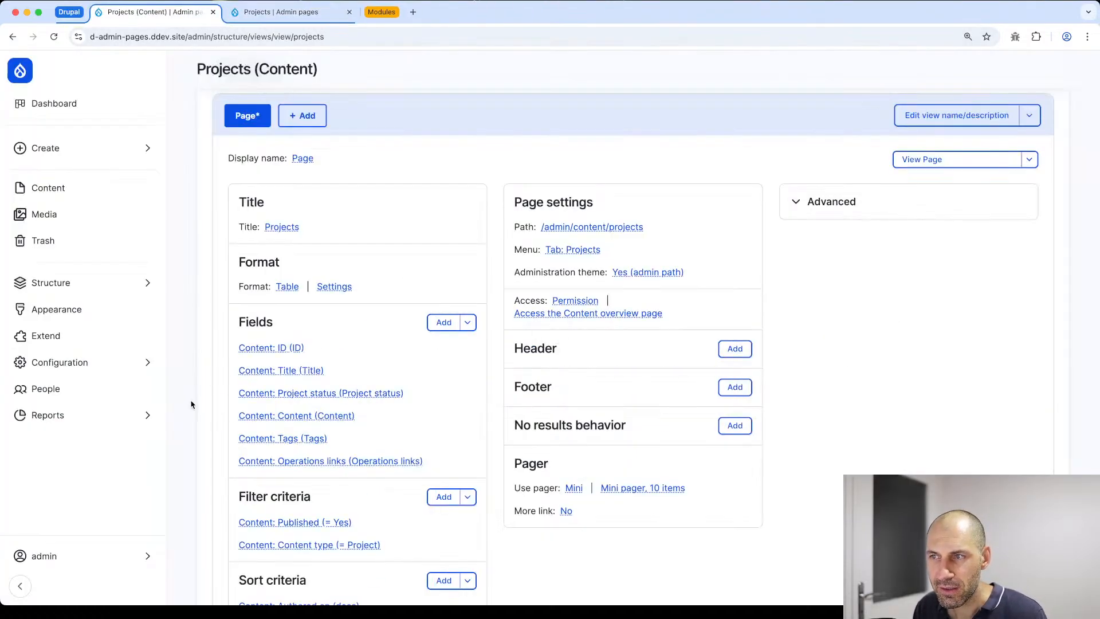
scroll(611, 302, "down", 10)
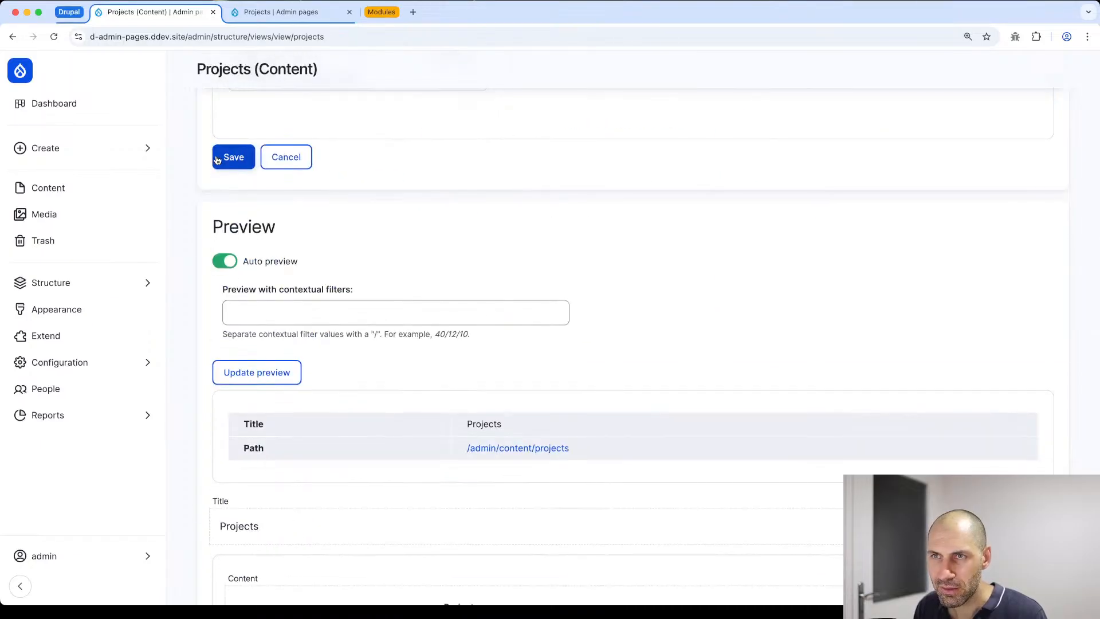
left_click(216, 160)
Step: Load the Projects admin address in a fresh incognito window to test the new access restriction, and close the window
left_click(268, 13)
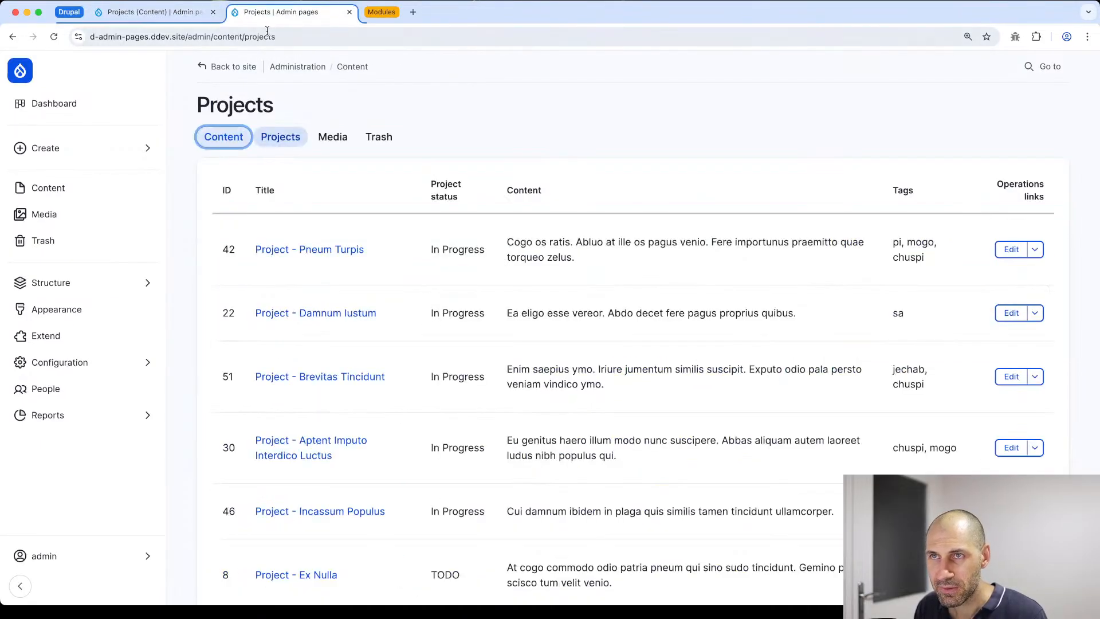
left_click(270, 36)
key("super+c")
key("super+shift+n")
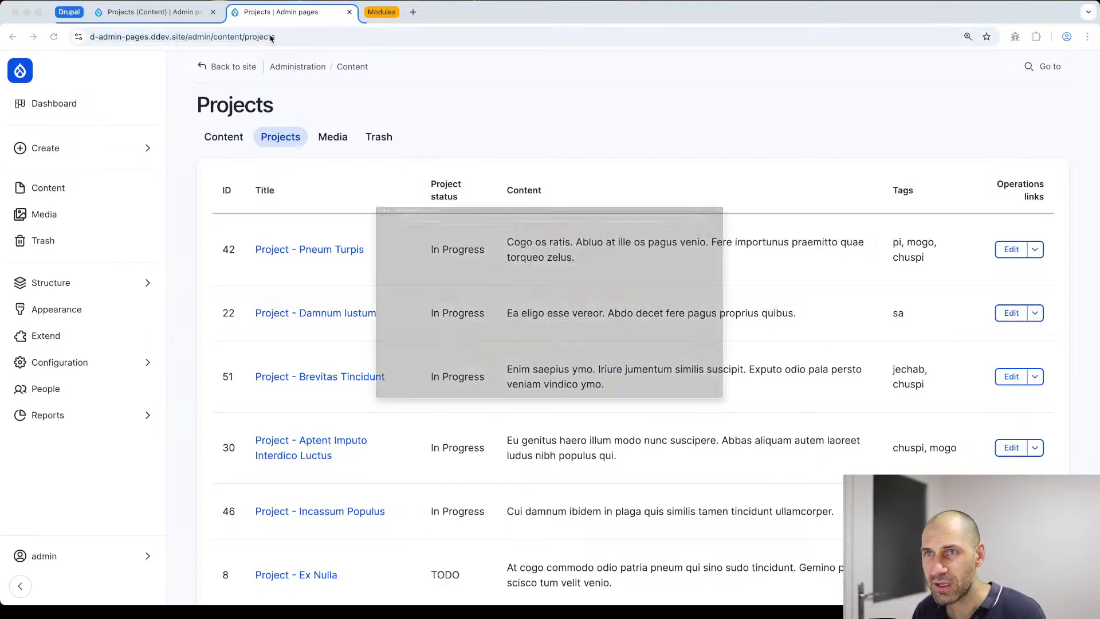
key("super+v")
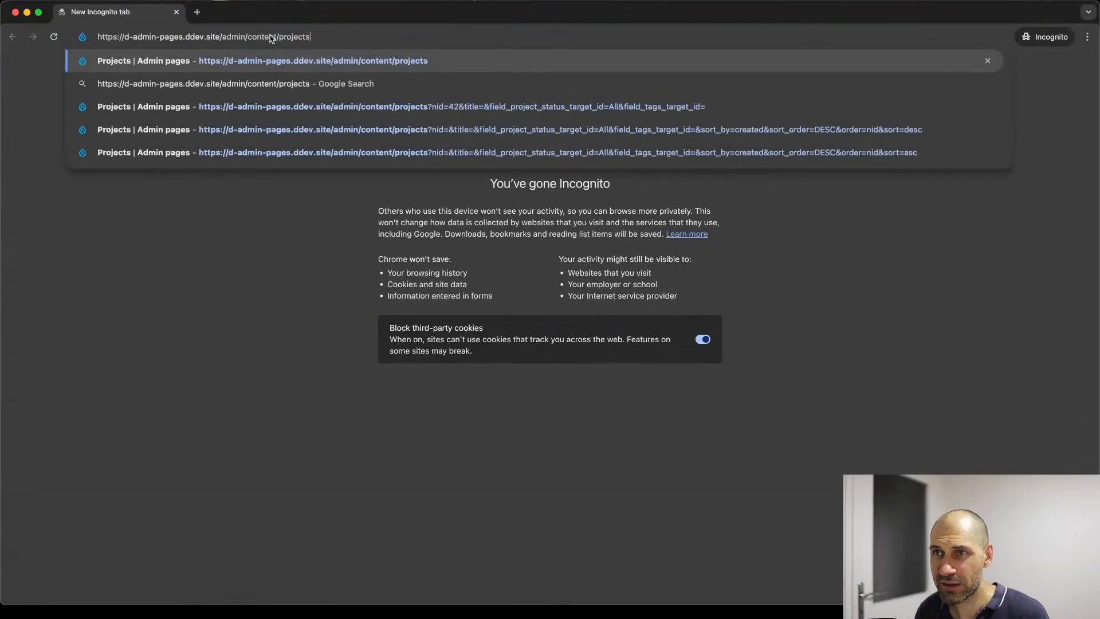
key("Return")
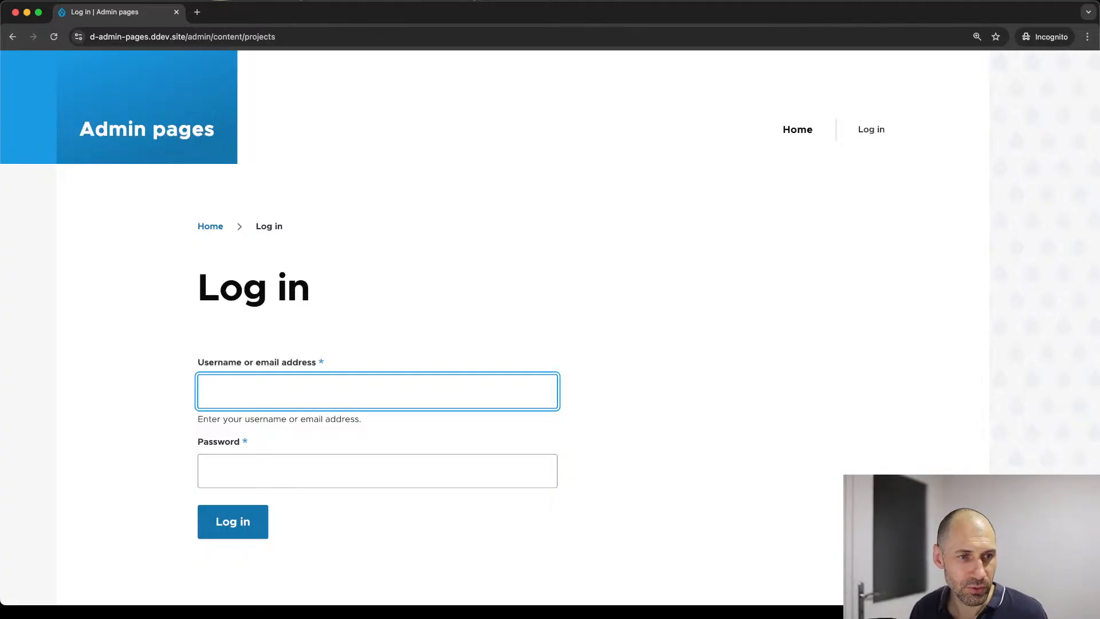
key("super+Tab")
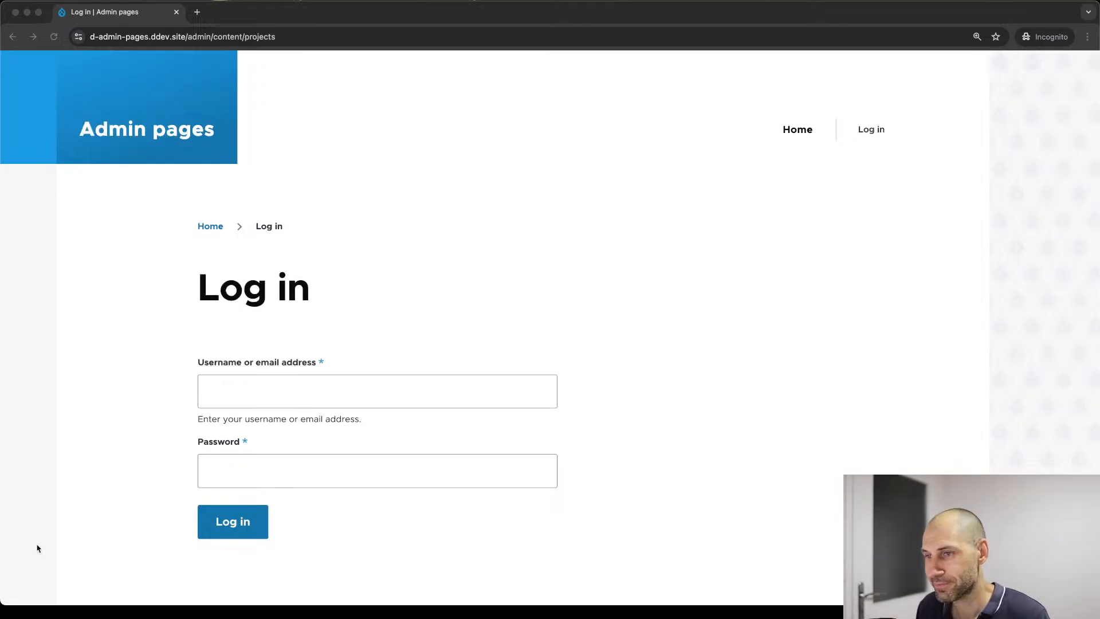
left_click(176, 13)
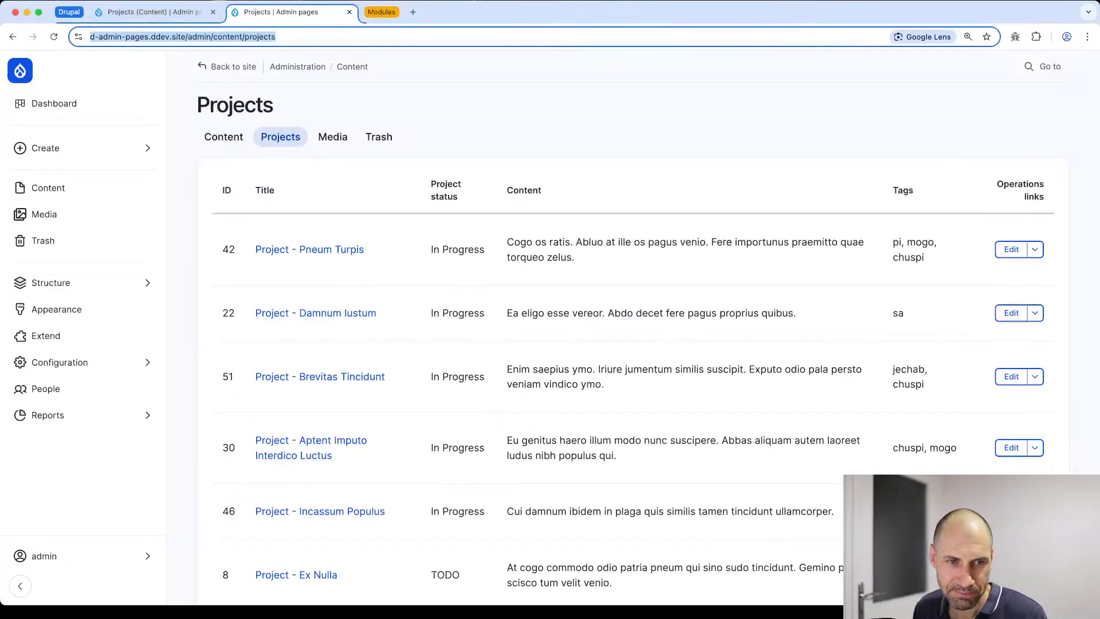
Step: Review the Projects view's filter criteria and compare them with the Projects admin page
key("super+Tab")
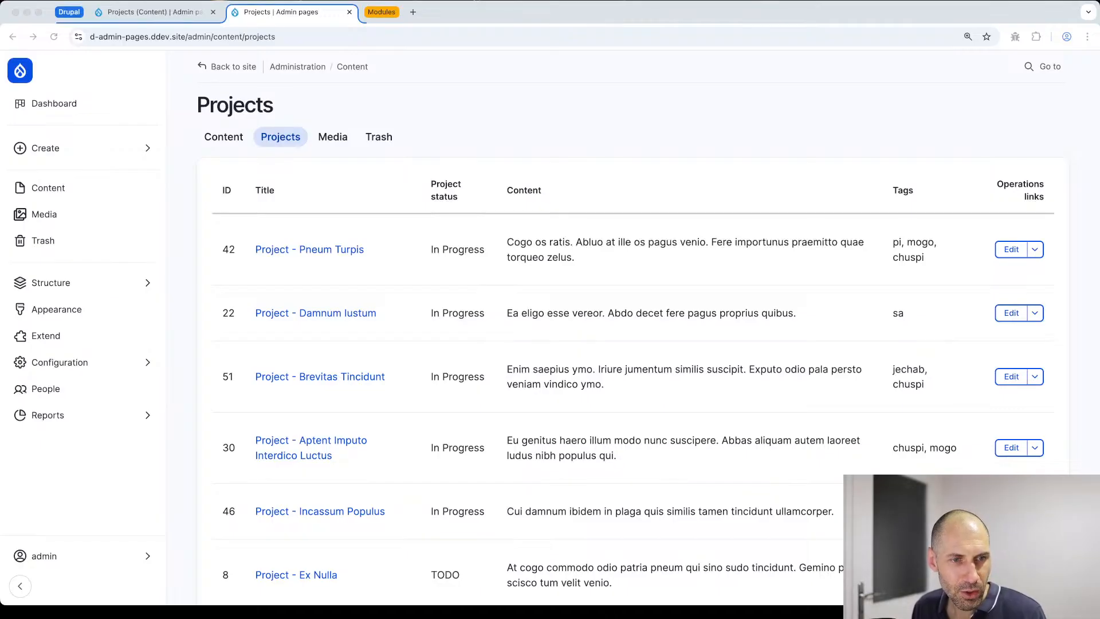
left_click(373, 33)
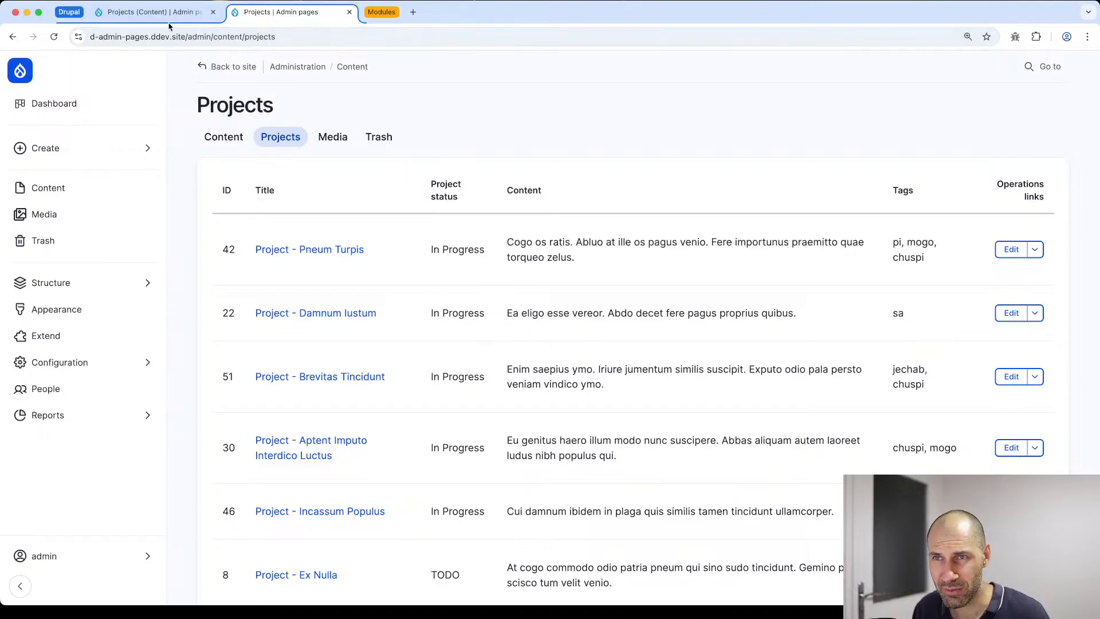
left_click(155, 13)
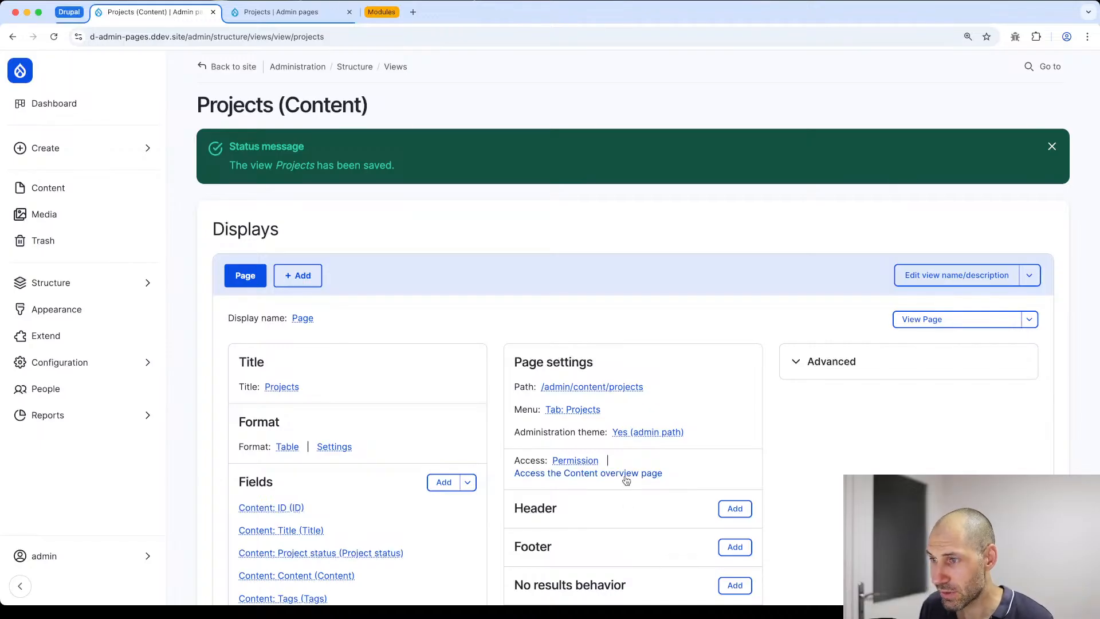
scroll(483, 341, "down", 3)
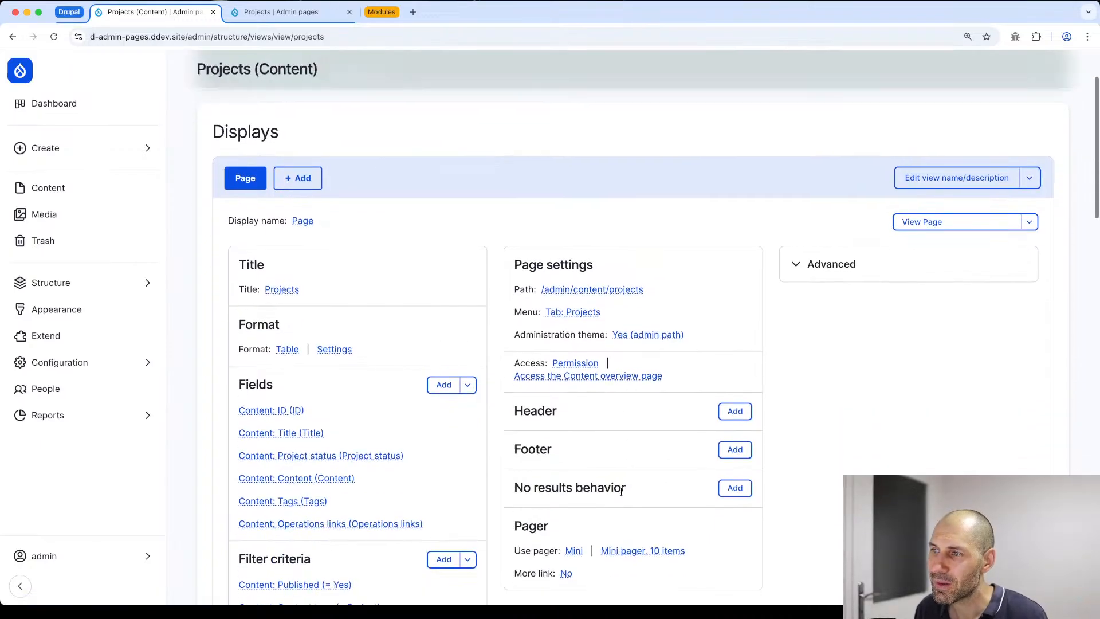
scroll(483, 341, "down", 5)
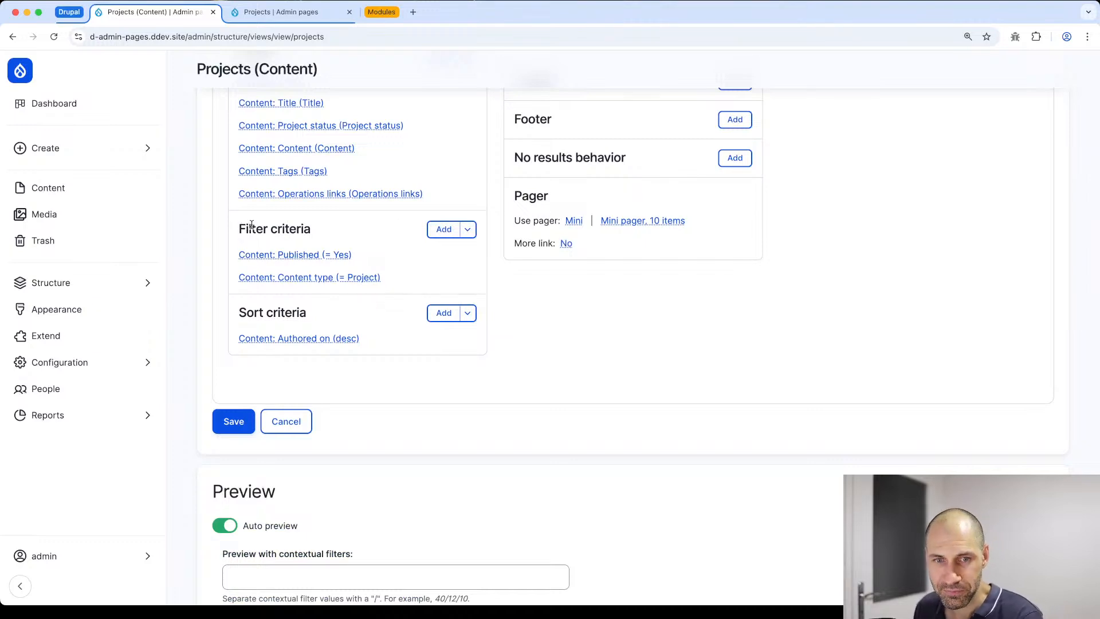
left_click(267, 12)
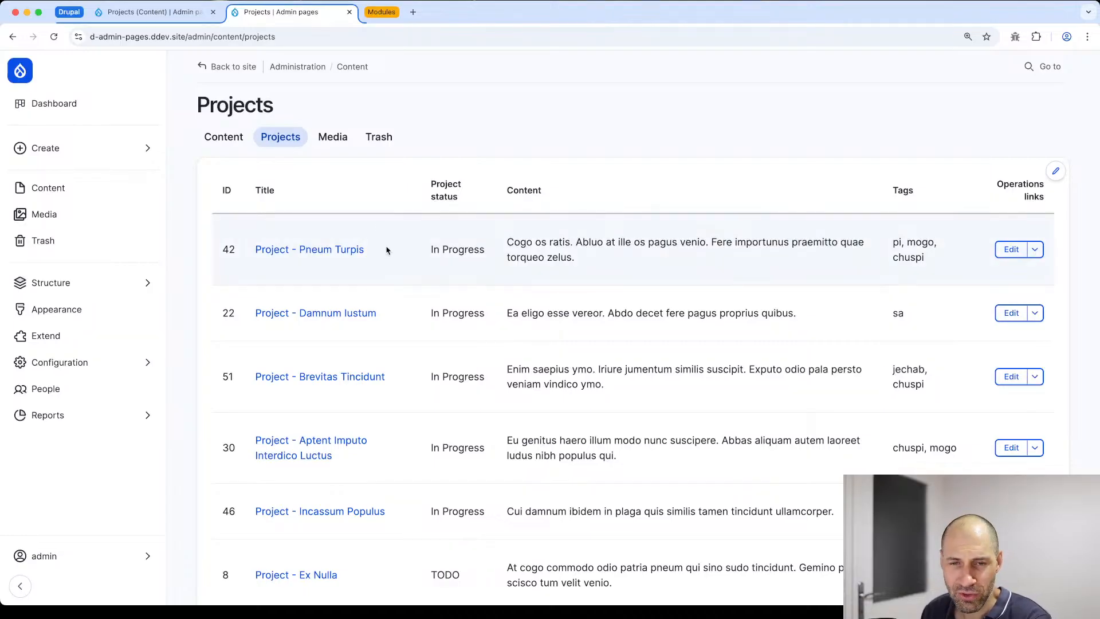
Step: Add a filter on the content ID to the Projects view and expose it to visitors
left_click(165, 17)
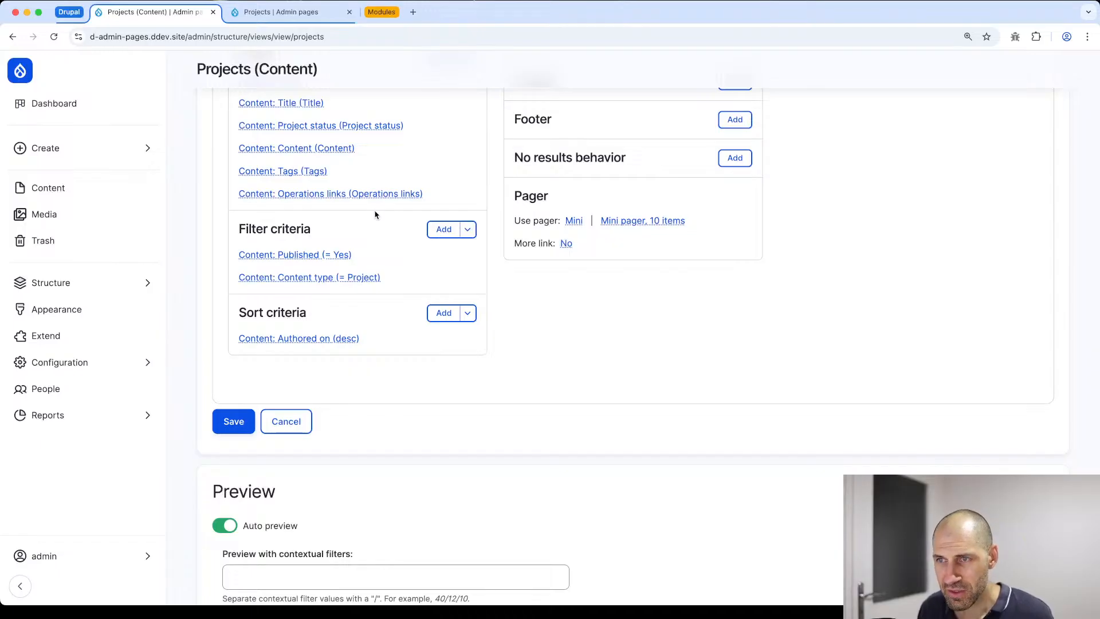
left_click(443, 232)
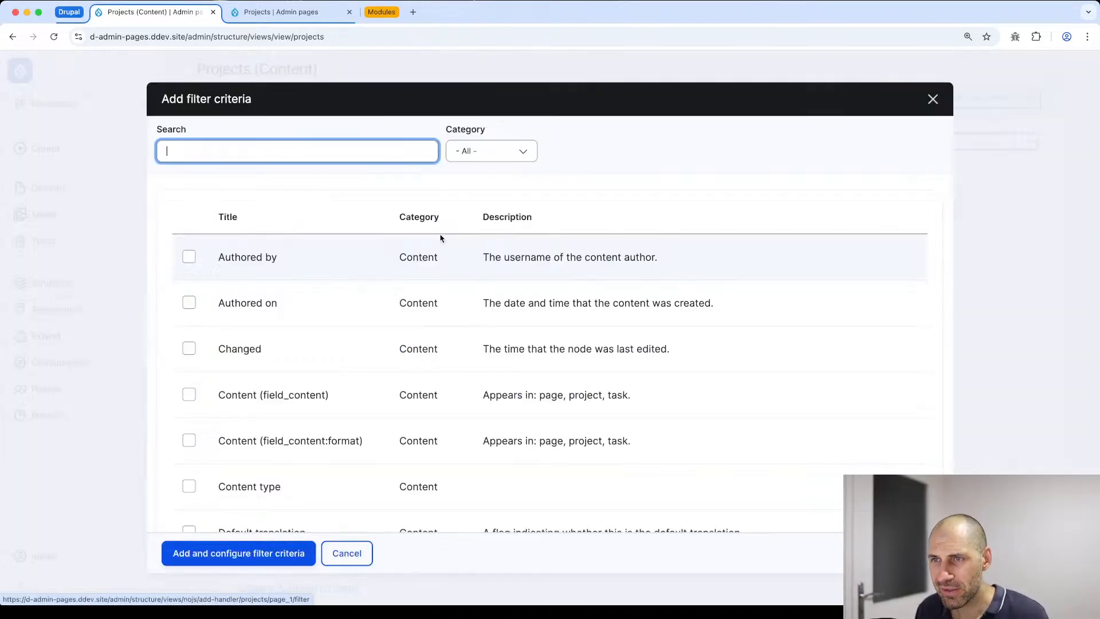
type("ID")
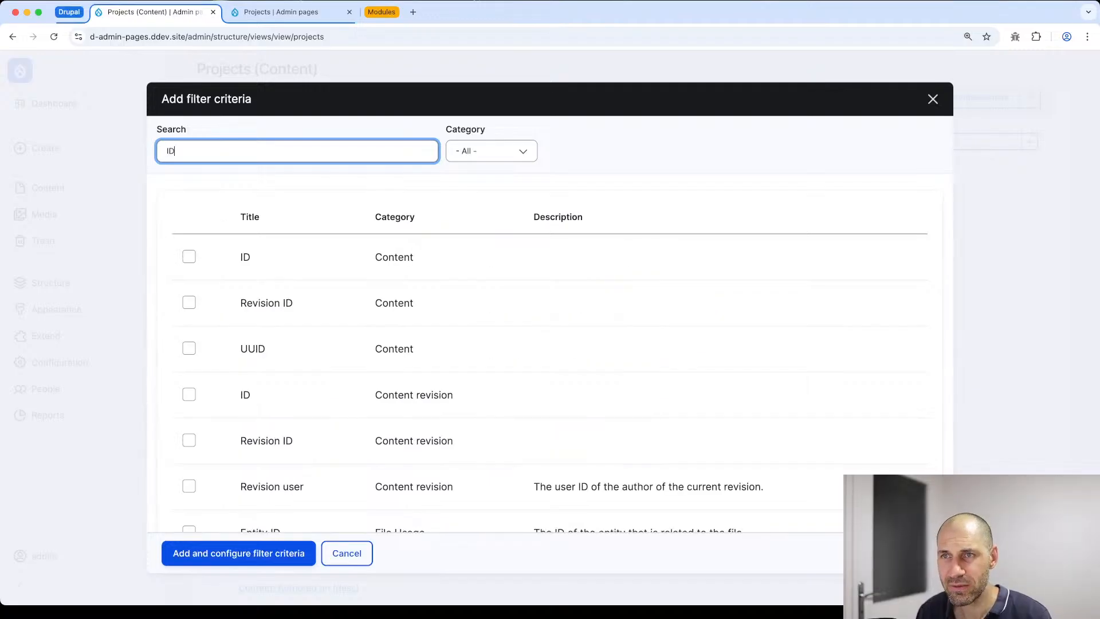
left_click(245, 257)
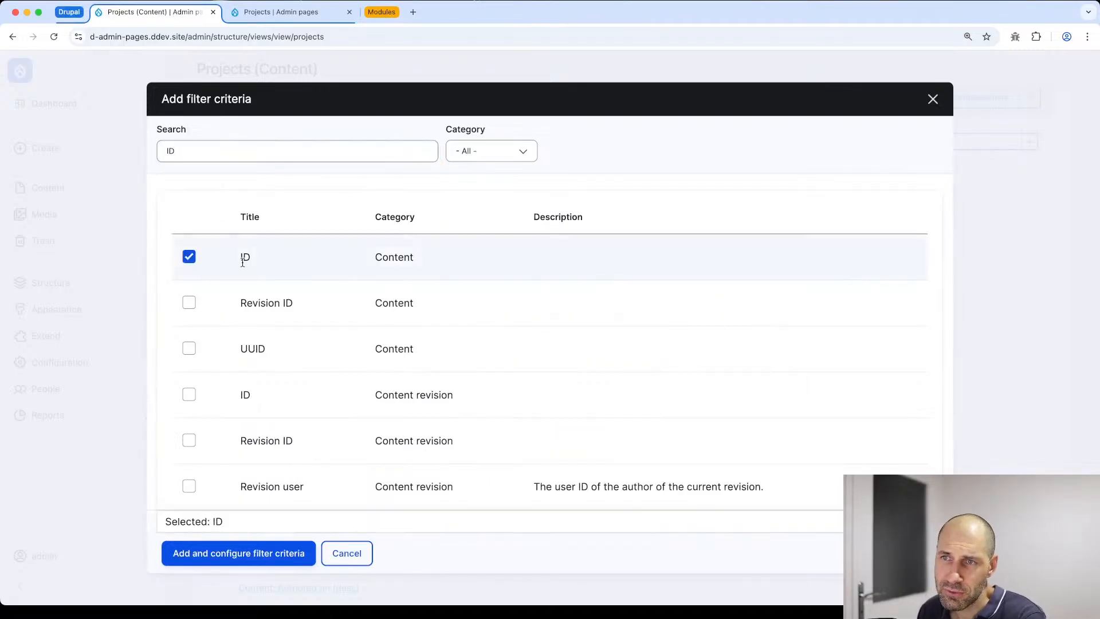
left_click(229, 554)
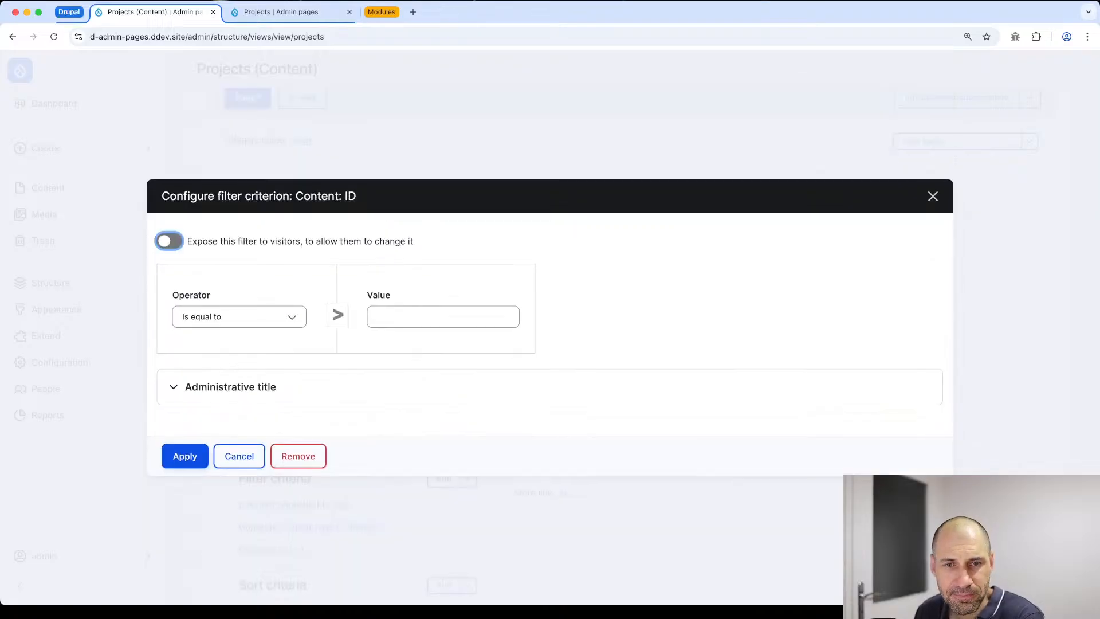
left_click(174, 243)
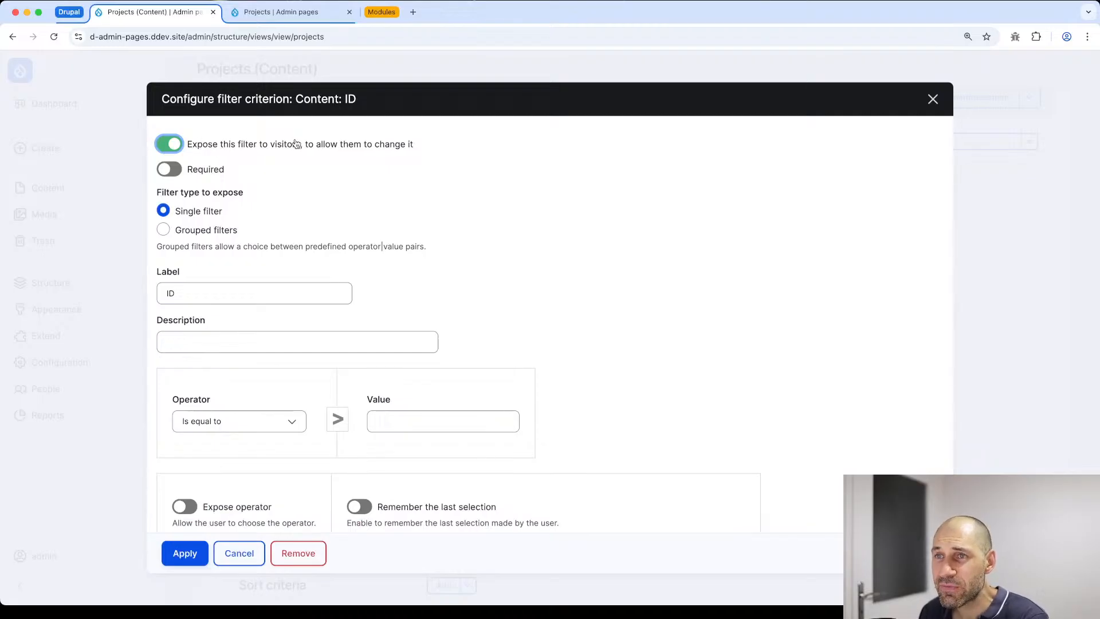
scroll(246, 335, "down", 3)
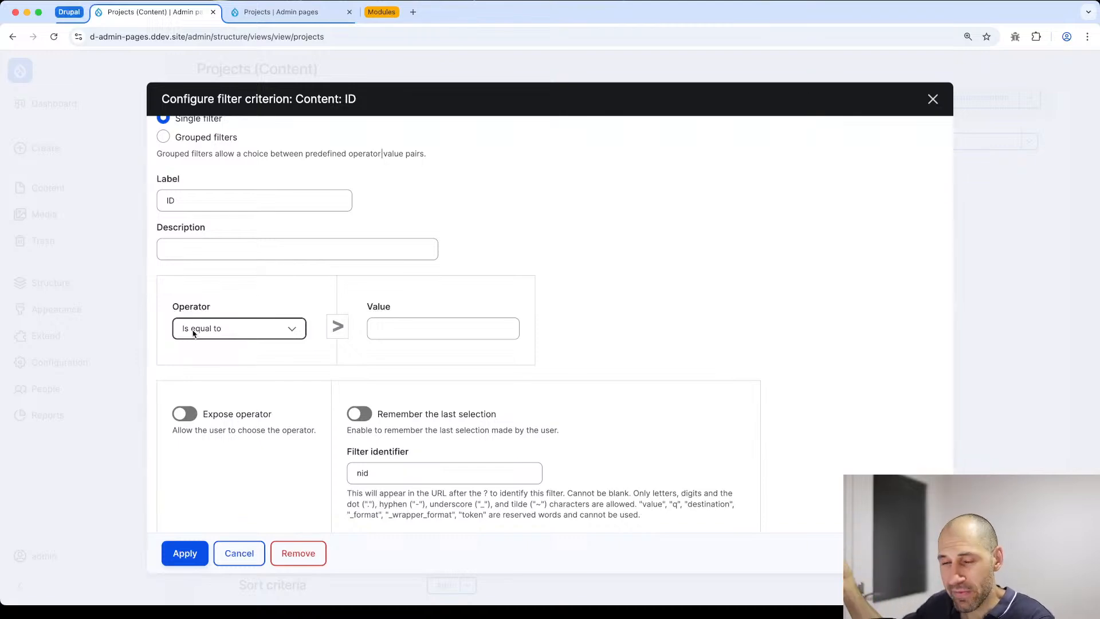
left_click(184, 560)
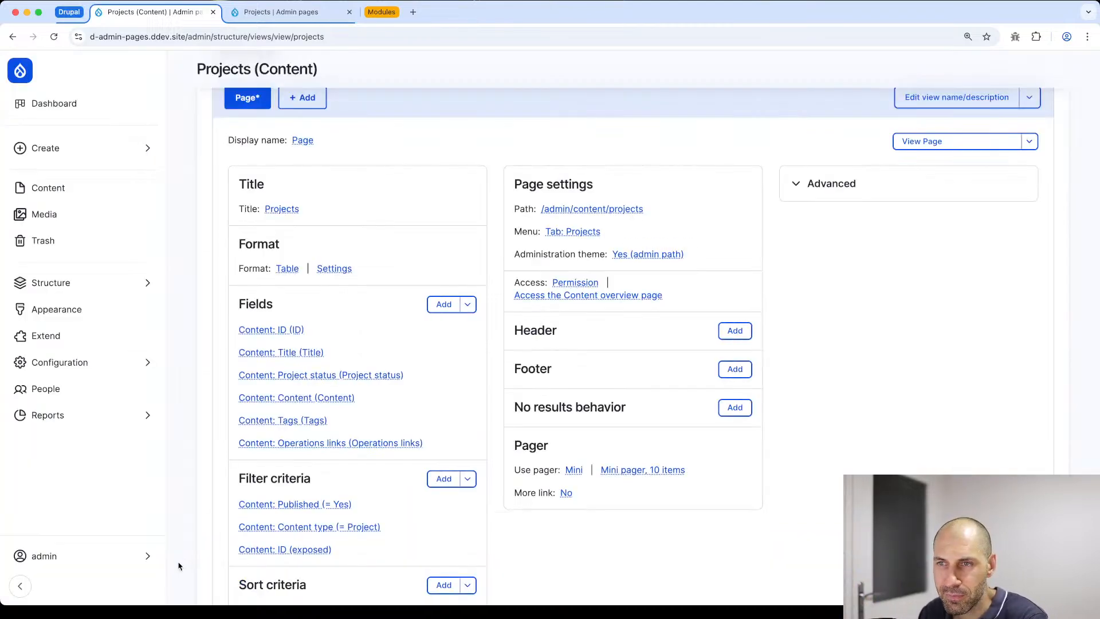
Step: Add a filter on the content Title, exposed to visitors and using the Contains operator
scroll(282, 497, "down", 5)
left_click(442, 299)
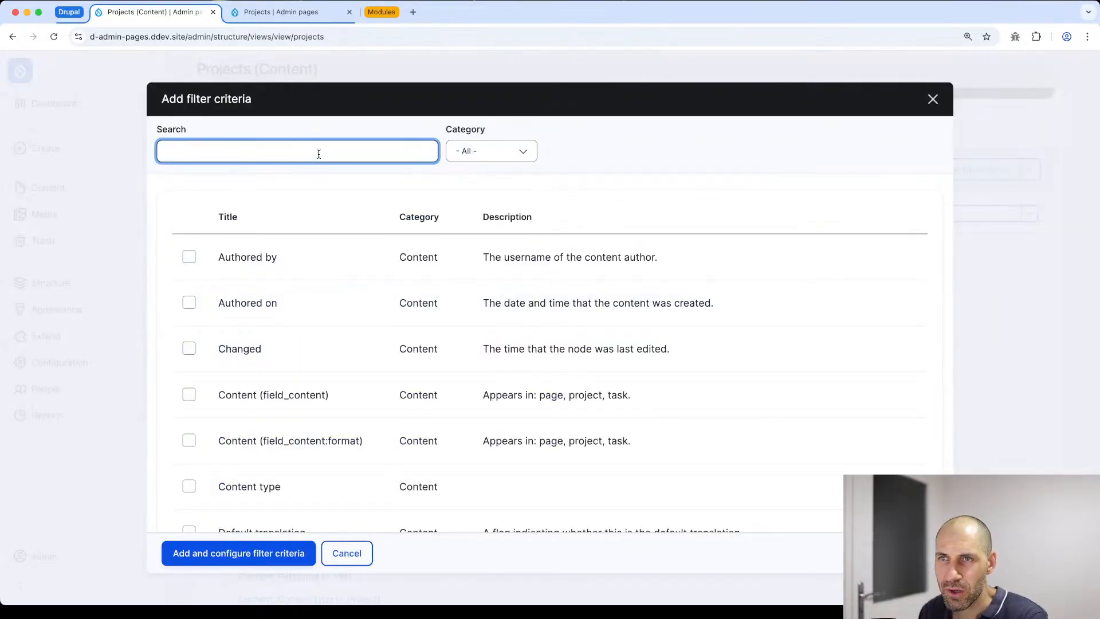
type("title")
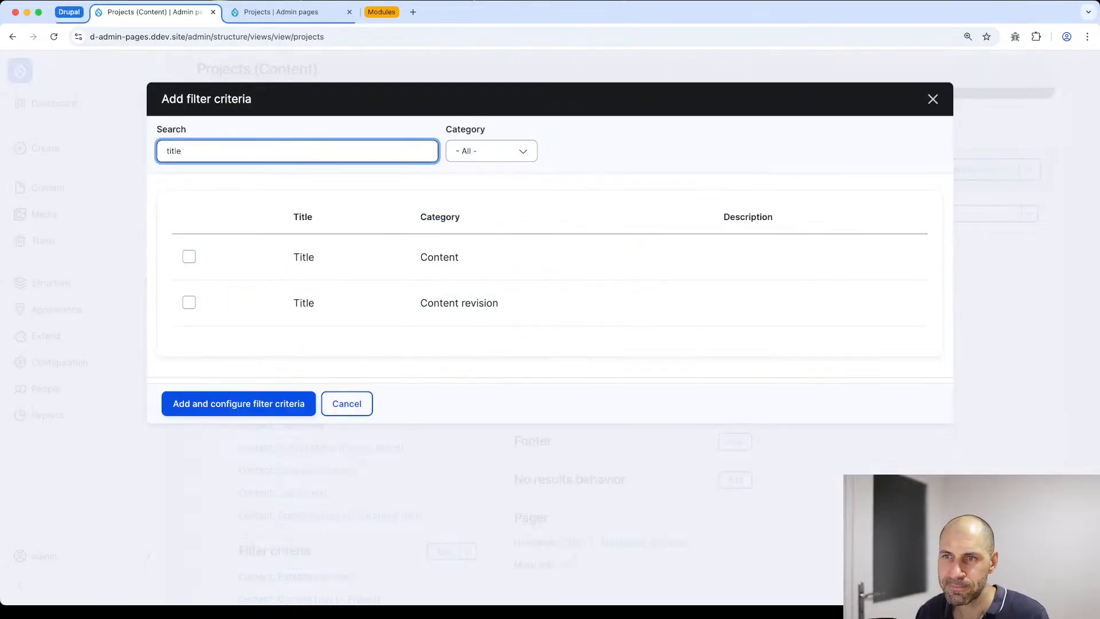
left_click(191, 258)
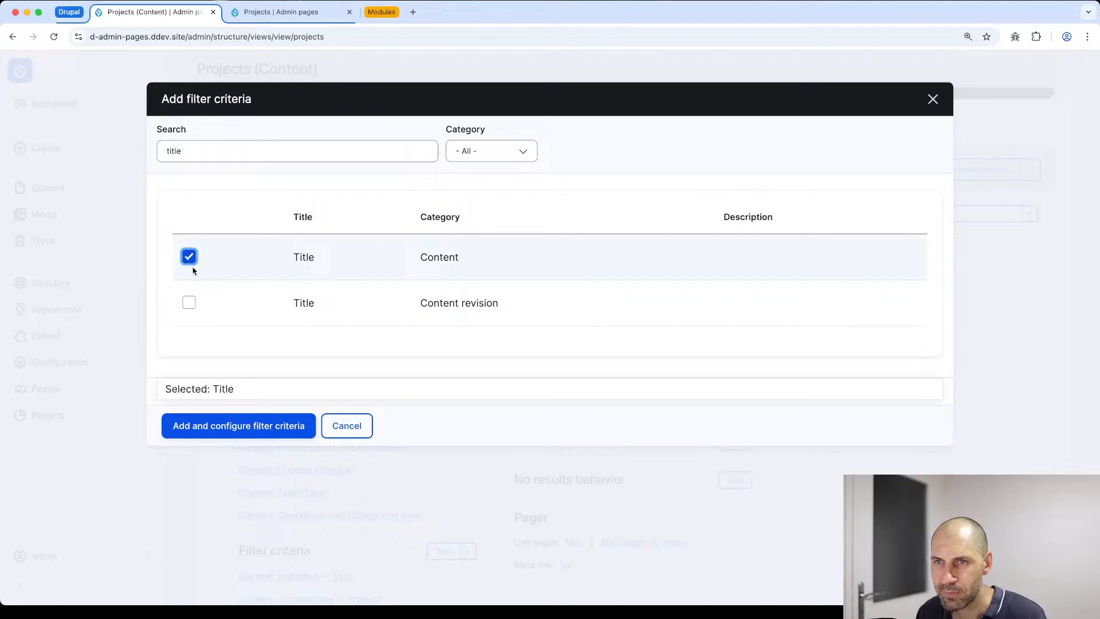
left_click(197, 426)
left_click(169, 242)
scroll(197, 322, "down", 3)
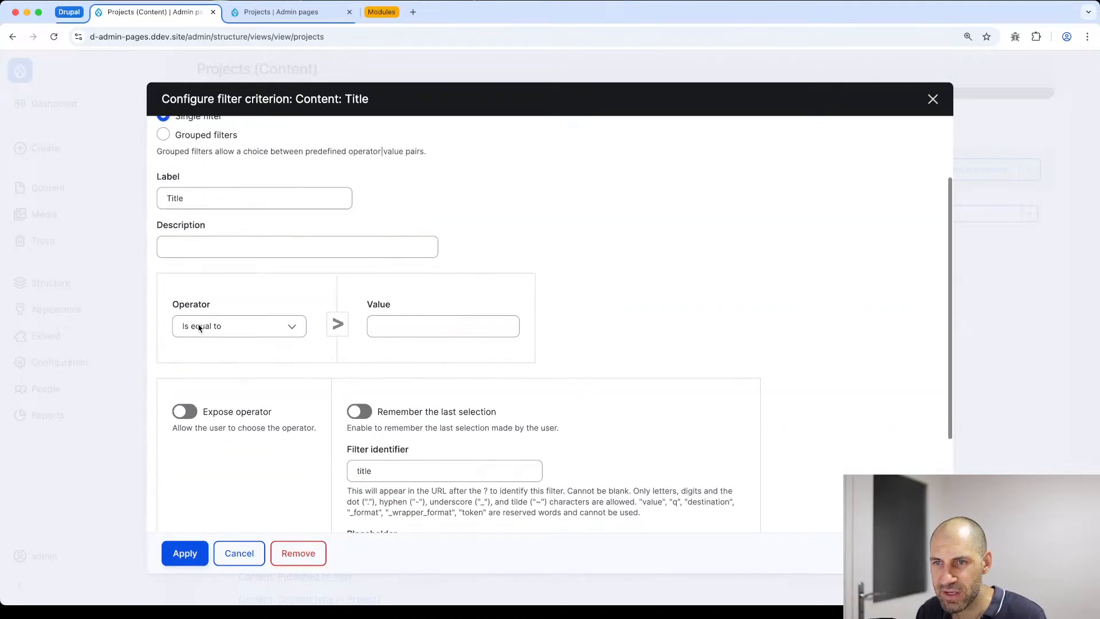
left_click(217, 328)
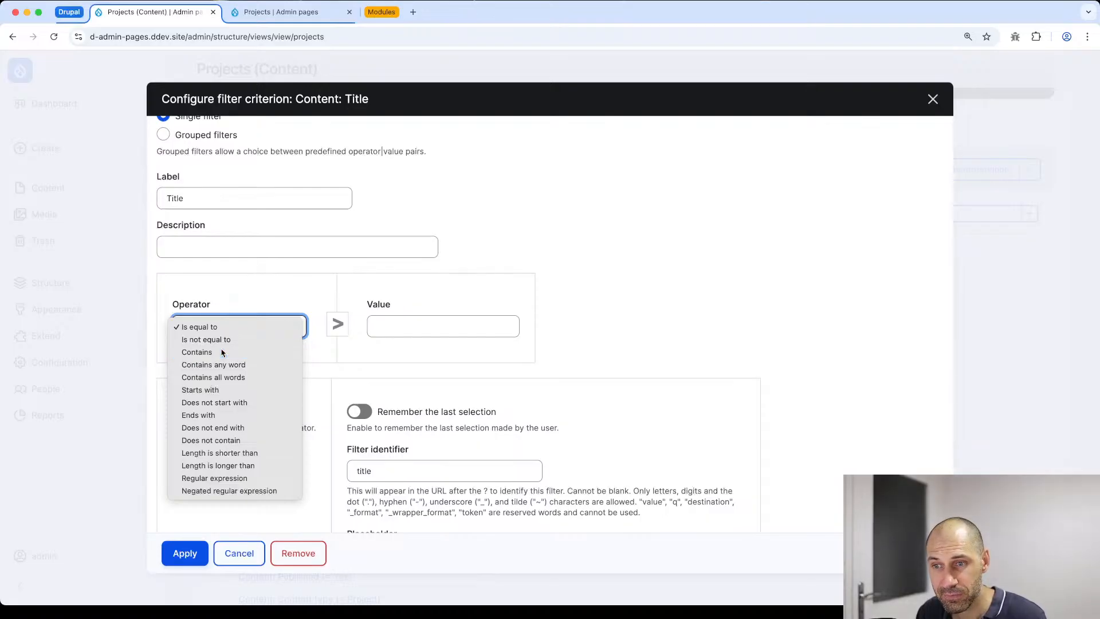
left_click(222, 353)
scroll(207, 481, "down", 2)
left_click(178, 553)
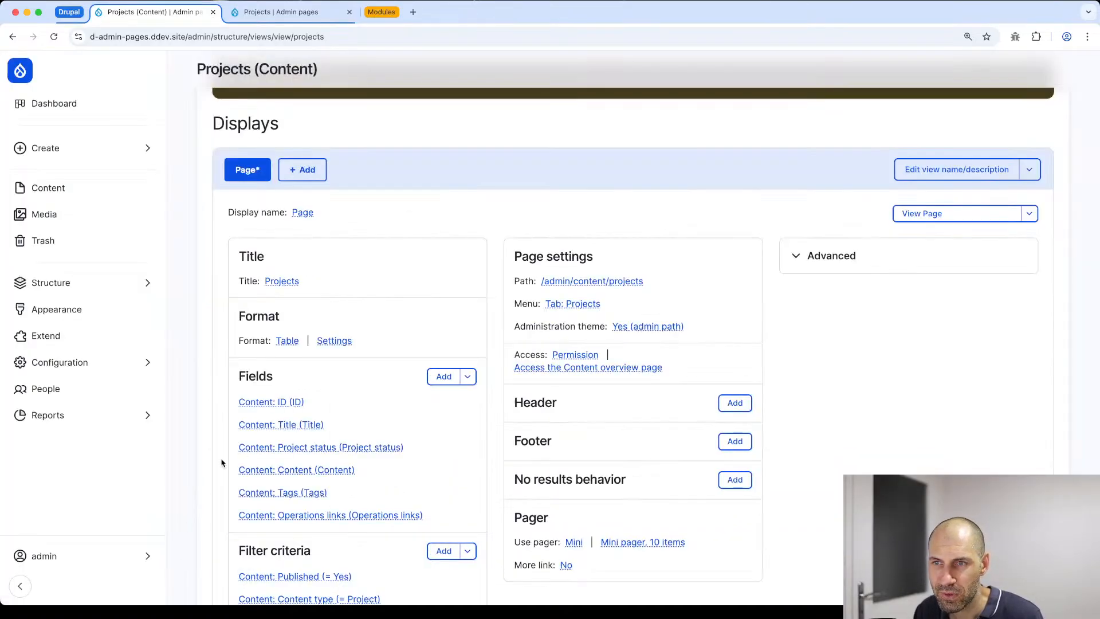
Step: Add a Project status (field_project_status) filter that uses the Project status vocabulary with a Dropdown selection type
scroll(264, 447, "down", 5)
left_click(453, 236)
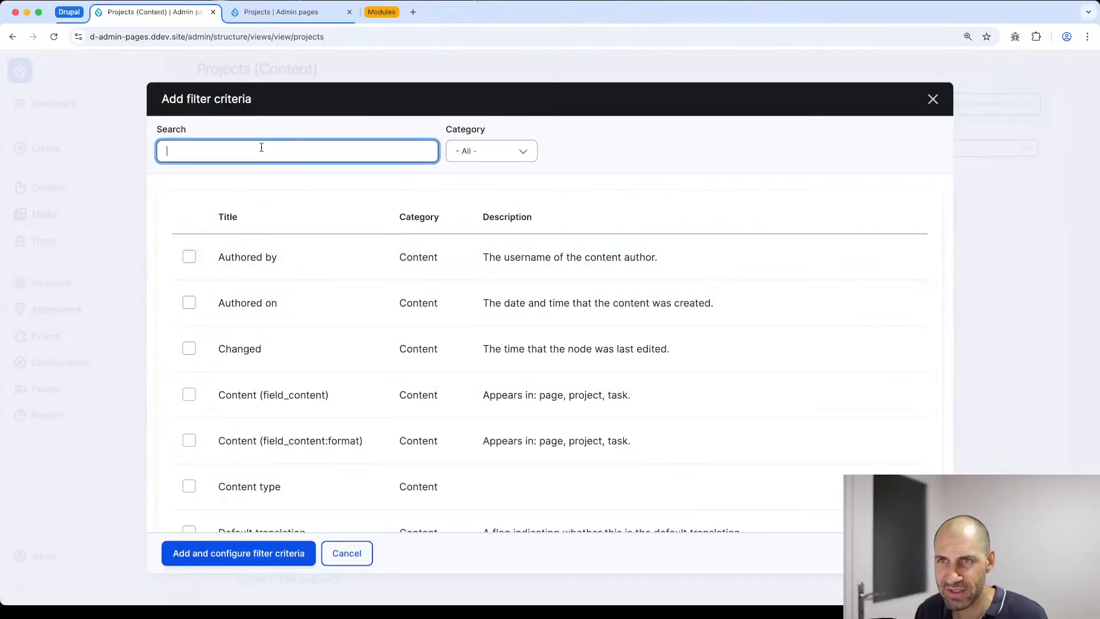
type("project")
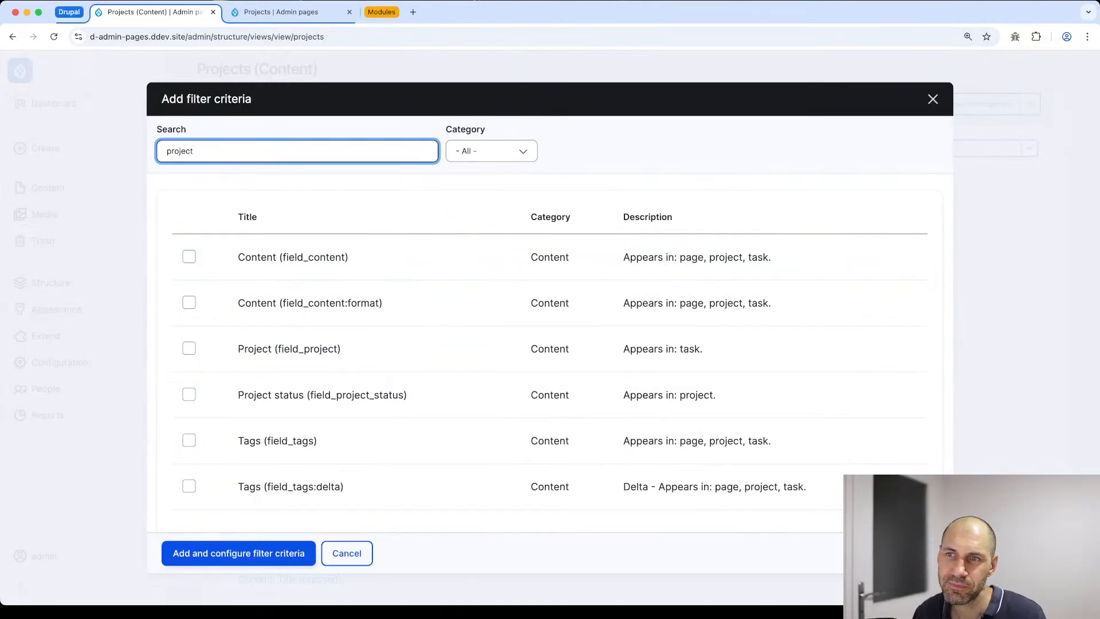
left_click(342, 406)
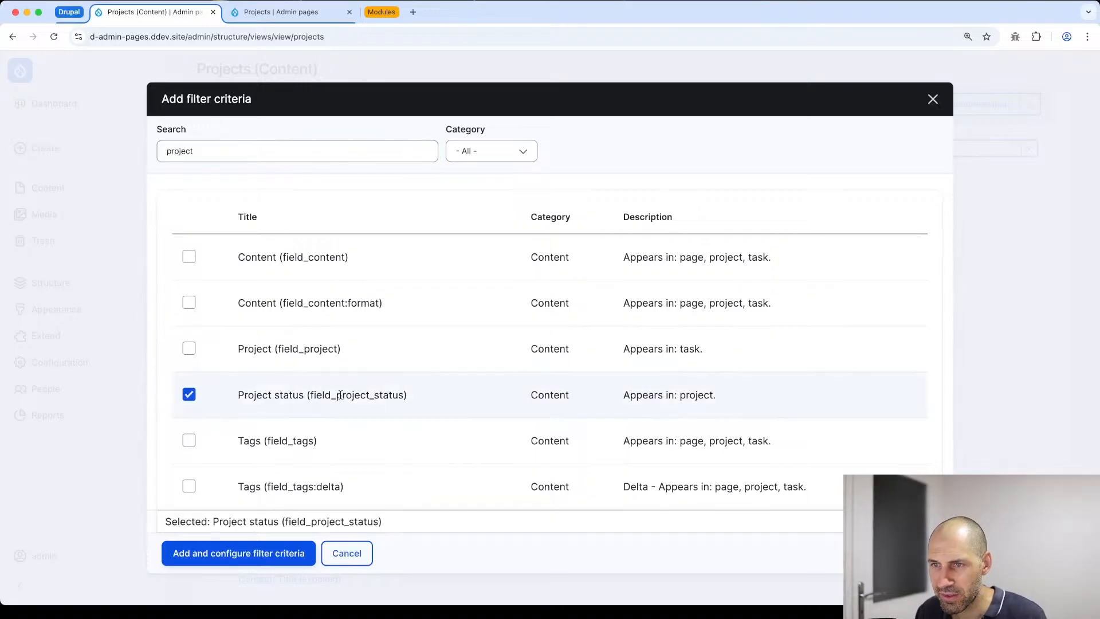
left_click(219, 559)
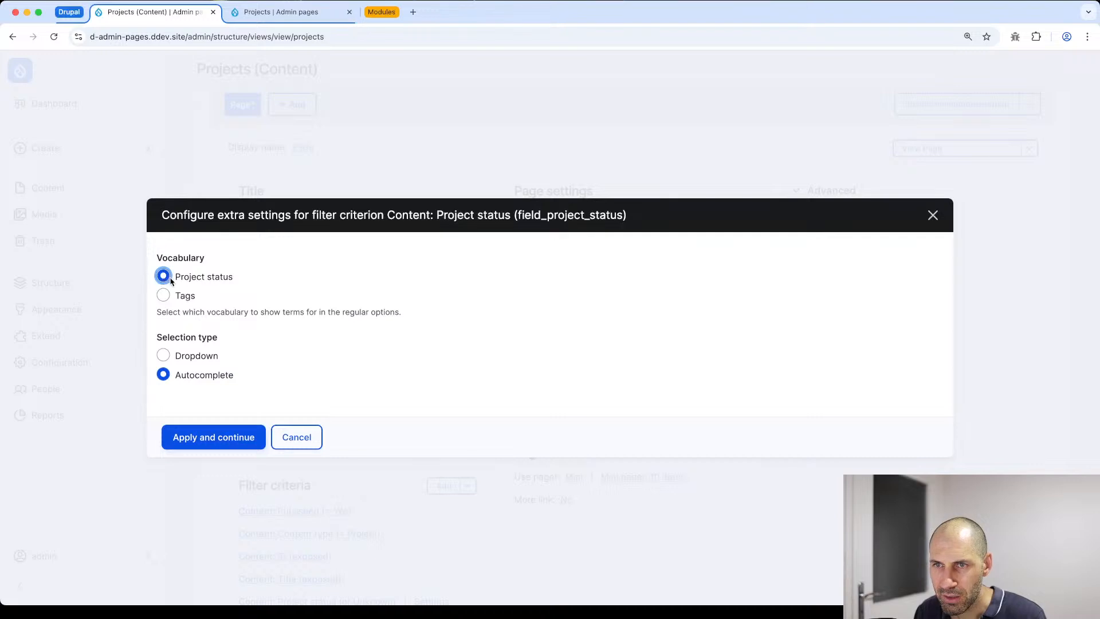
left_click(179, 358)
left_click(217, 442)
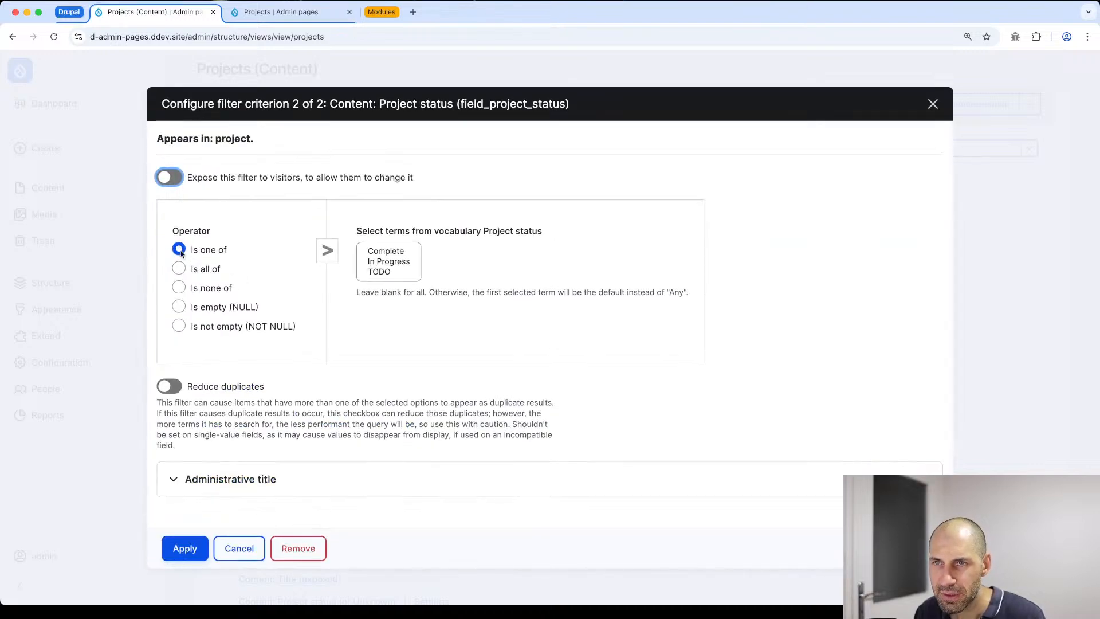
Step: Expose the Project status filter to visitors, shorten its label to "Project status", and apply the settings
left_click(169, 177)
scroll(213, 378, "down", 3)
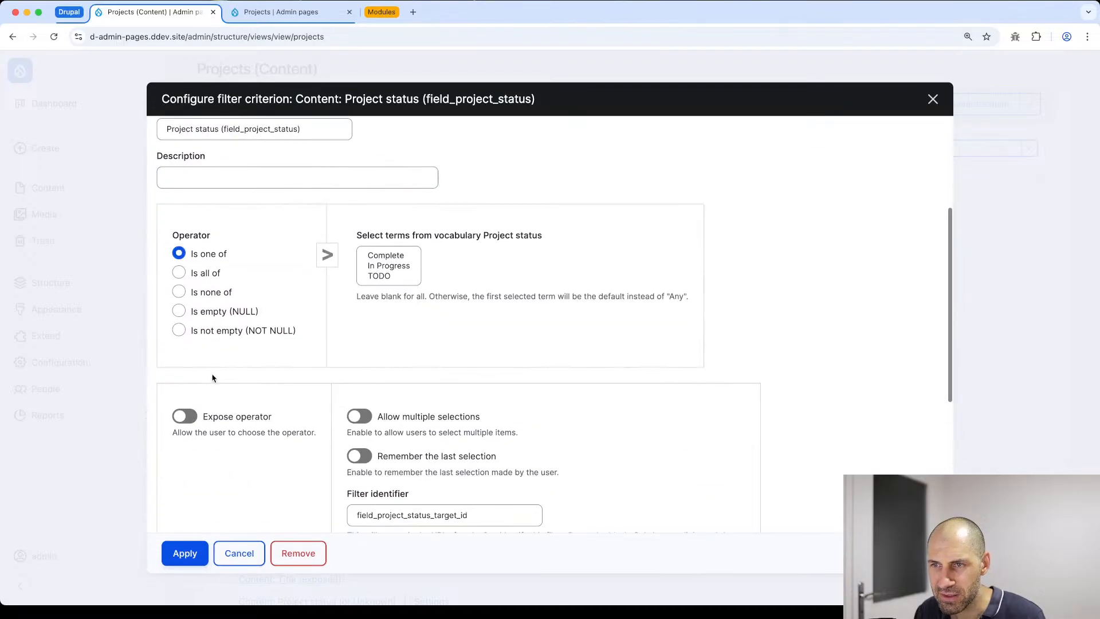
scroll(212, 378, "up", 3)
left_click_drag(221, 249, 312, 249)
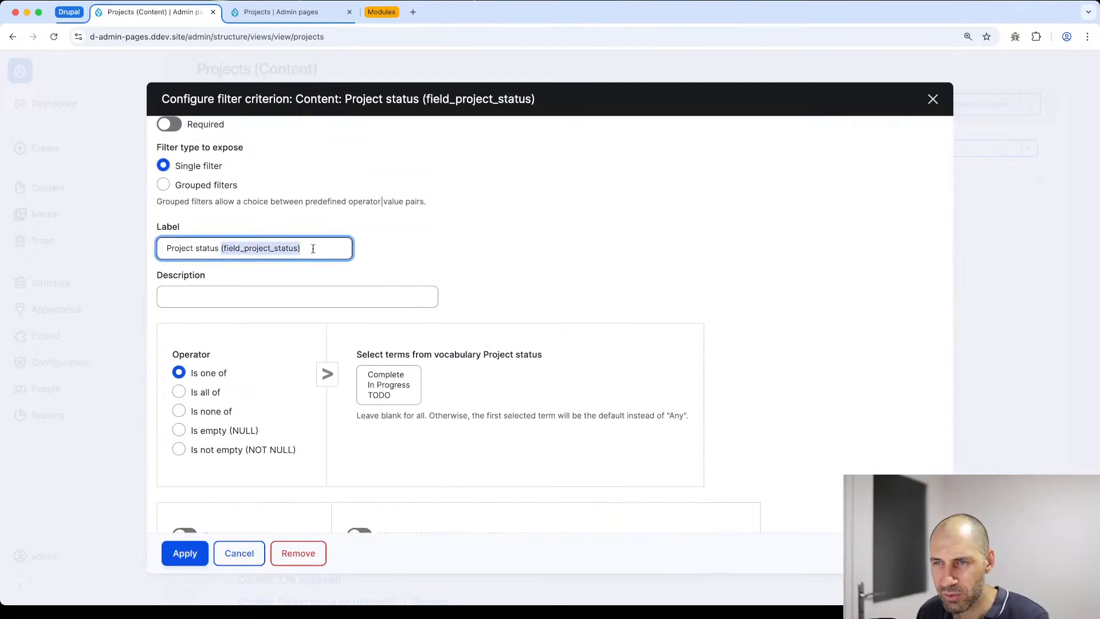
key("BackSpace")
left_click(185, 554)
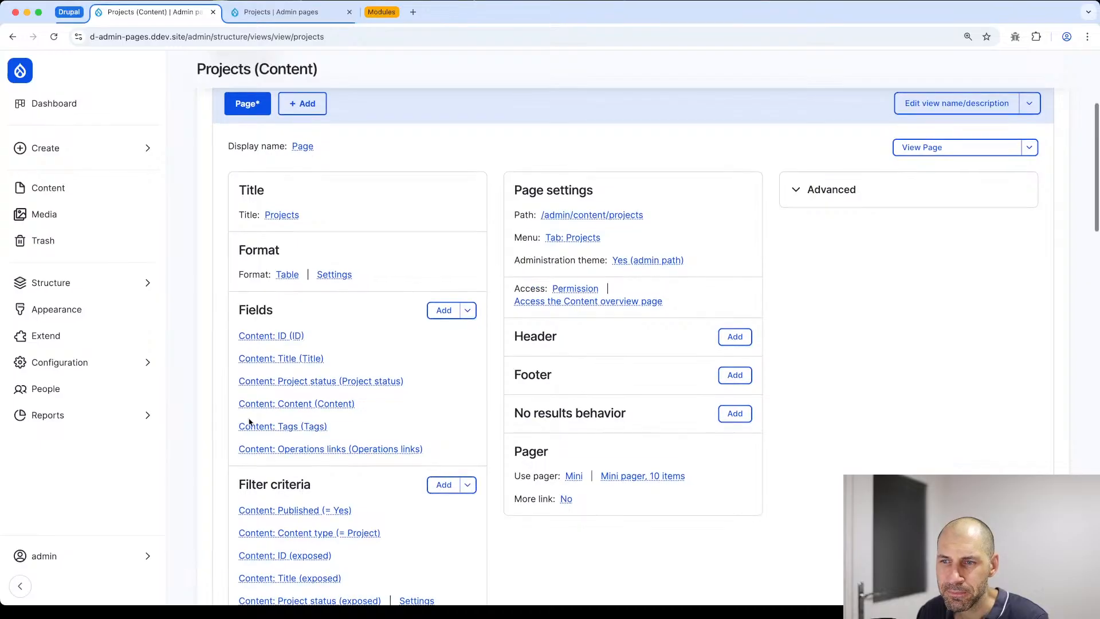
Step: Add a Tags (field_tags) filter using the Tags vocabulary with Autocomplete selection, and expose it to visitors
scroll(249, 423, "down", 5)
left_click(445, 189)
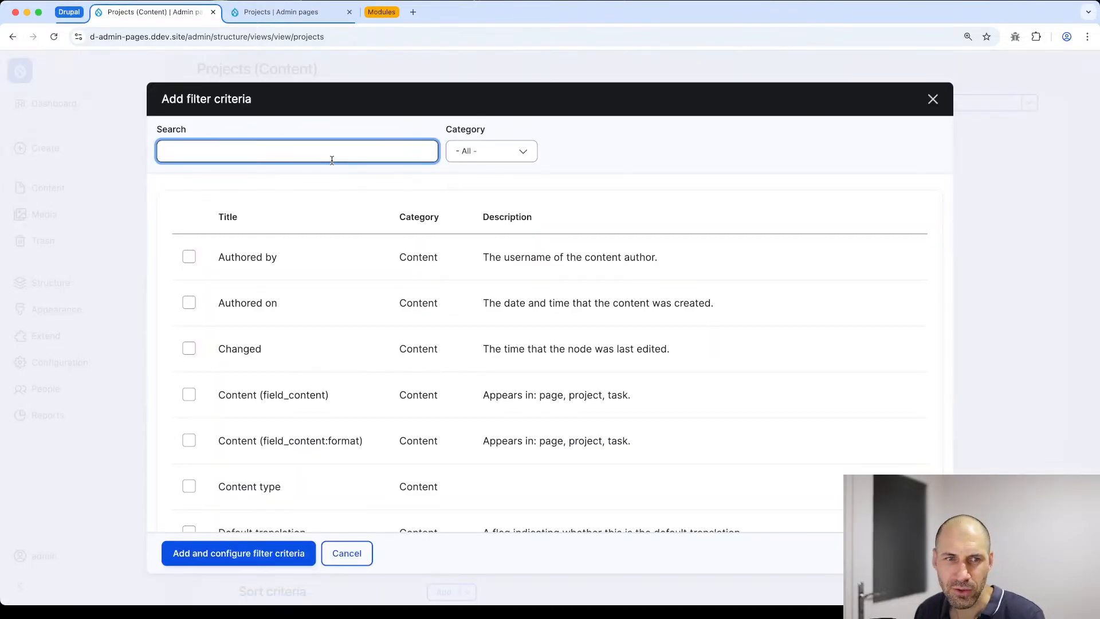
type("tag")
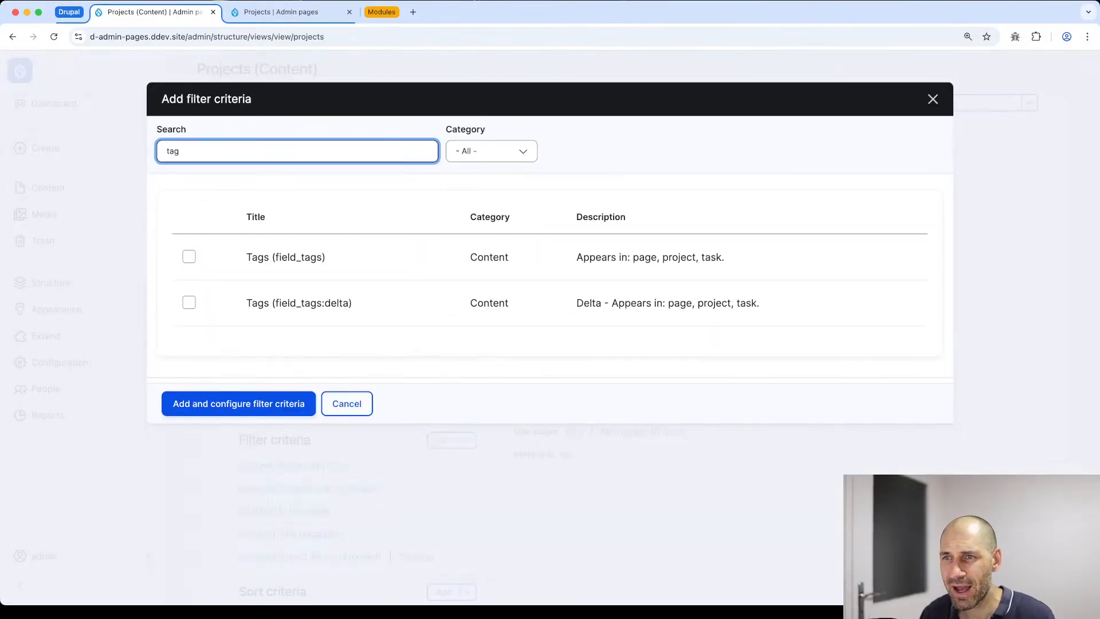
left_click(266, 272)
left_click(253, 427)
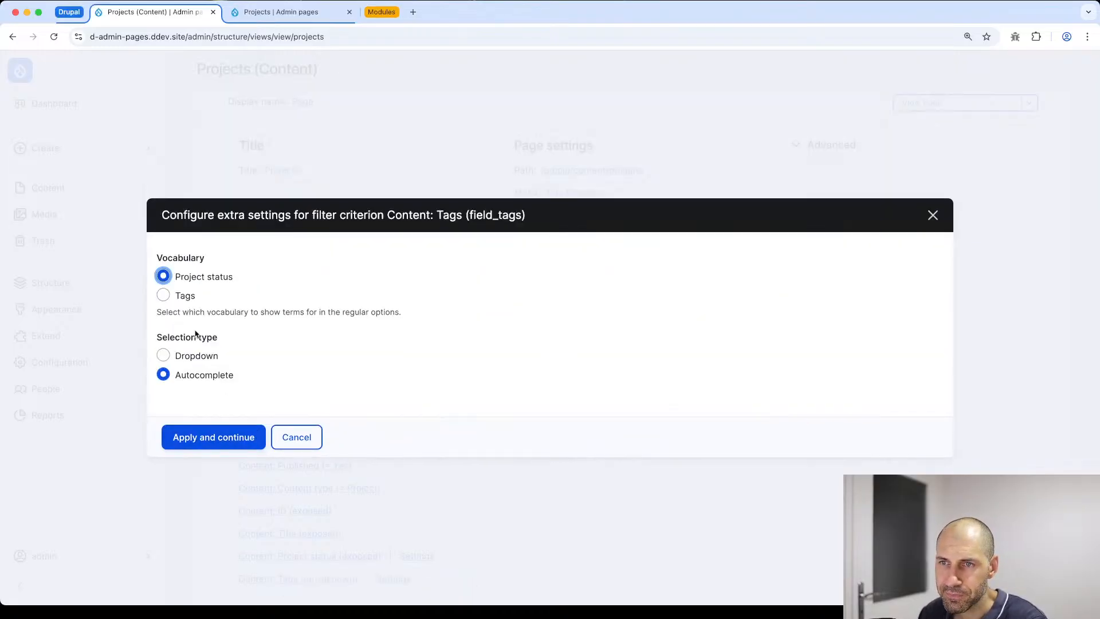
left_click(186, 297)
left_click(228, 442)
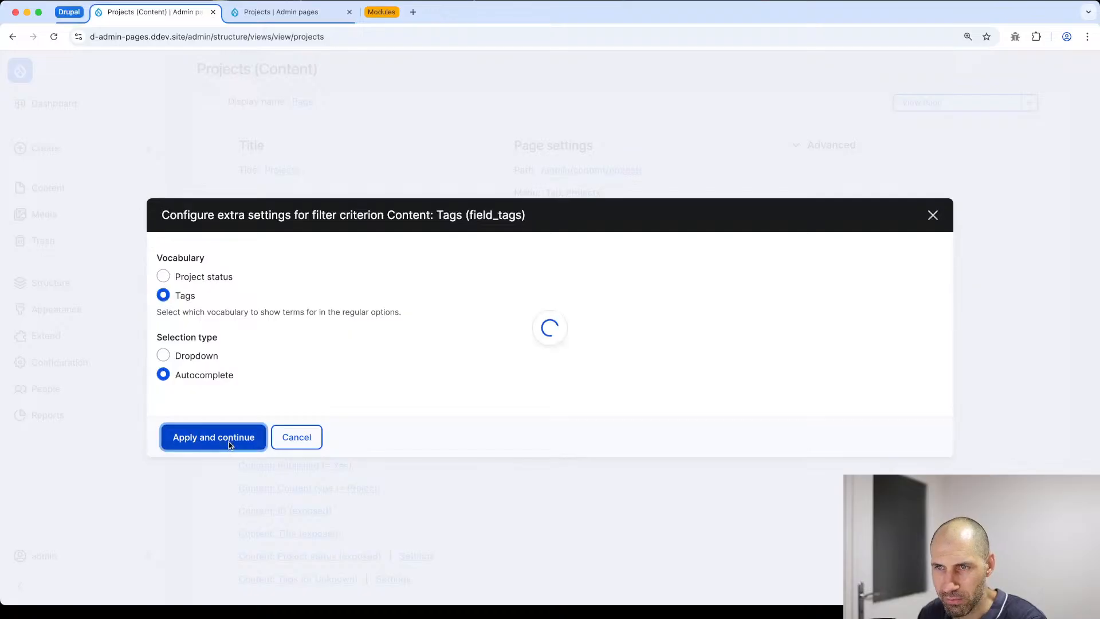
left_click(177, 180)
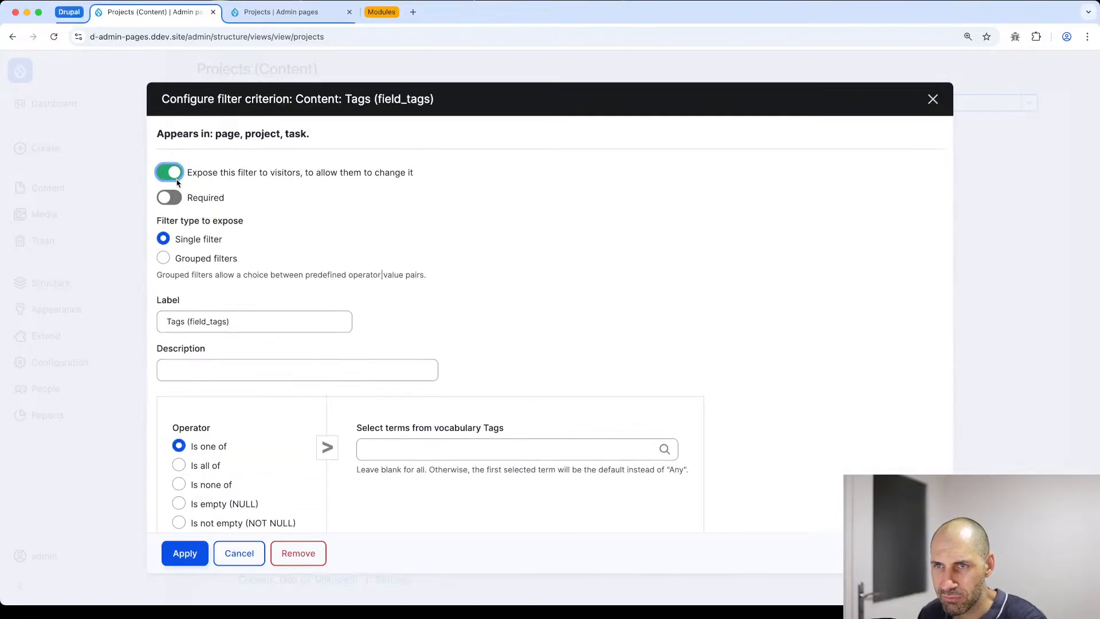
left_click(191, 556)
scroll(212, 515, "down", 3)
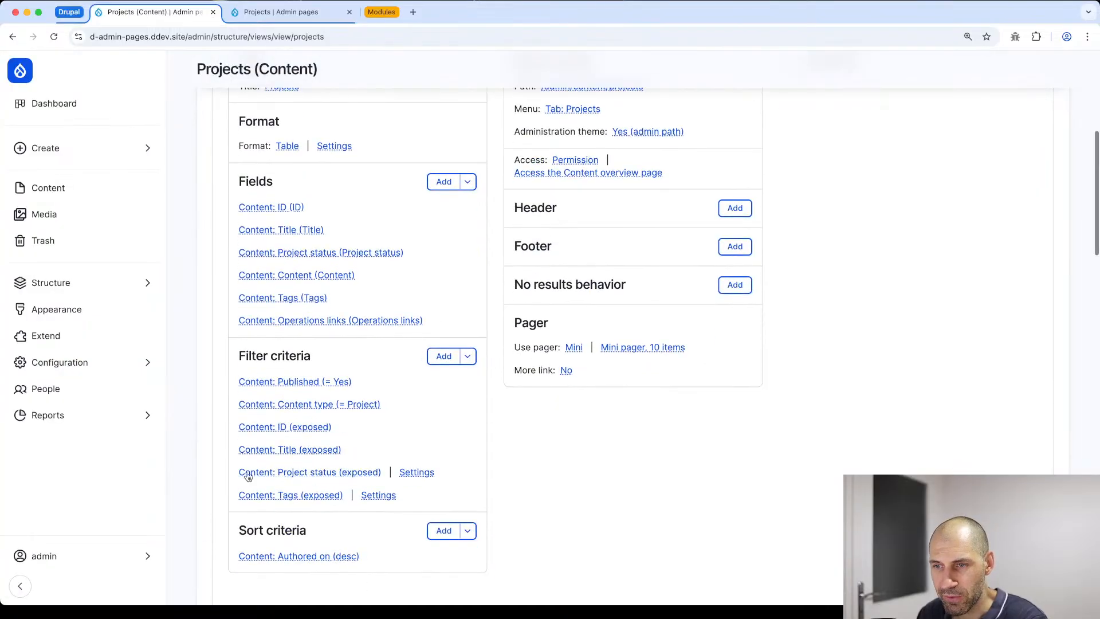
scroll(243, 344, "down", 10)
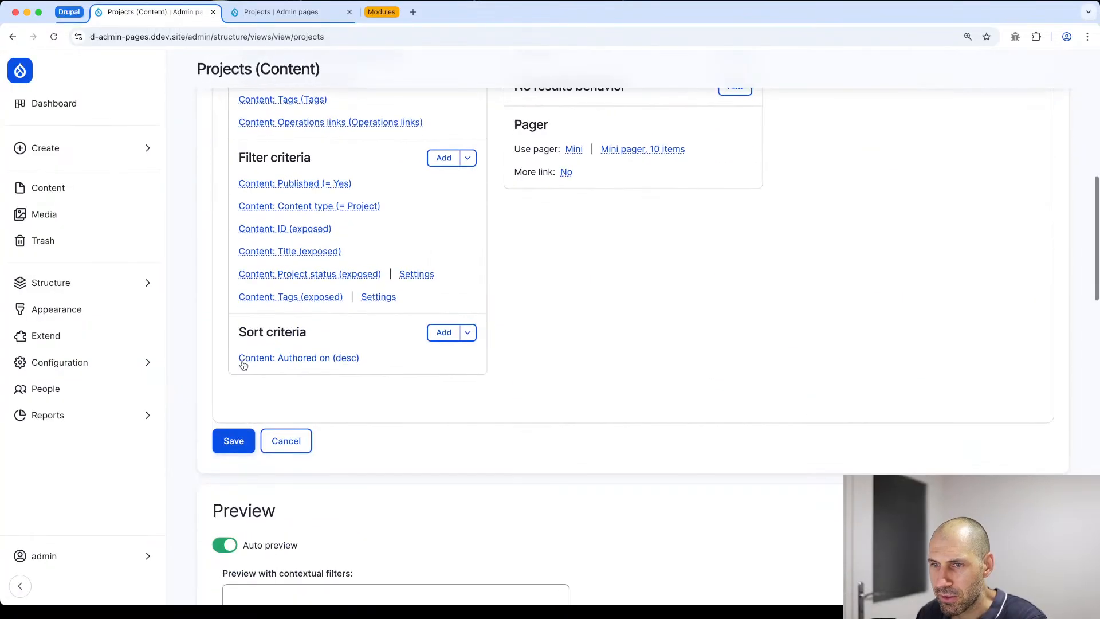
Step: Save the Projects view and reload the Projects page at /admin/content/projects with the exposed filters
left_click(234, 440)
left_click(281, 11)
left_click(280, 37)
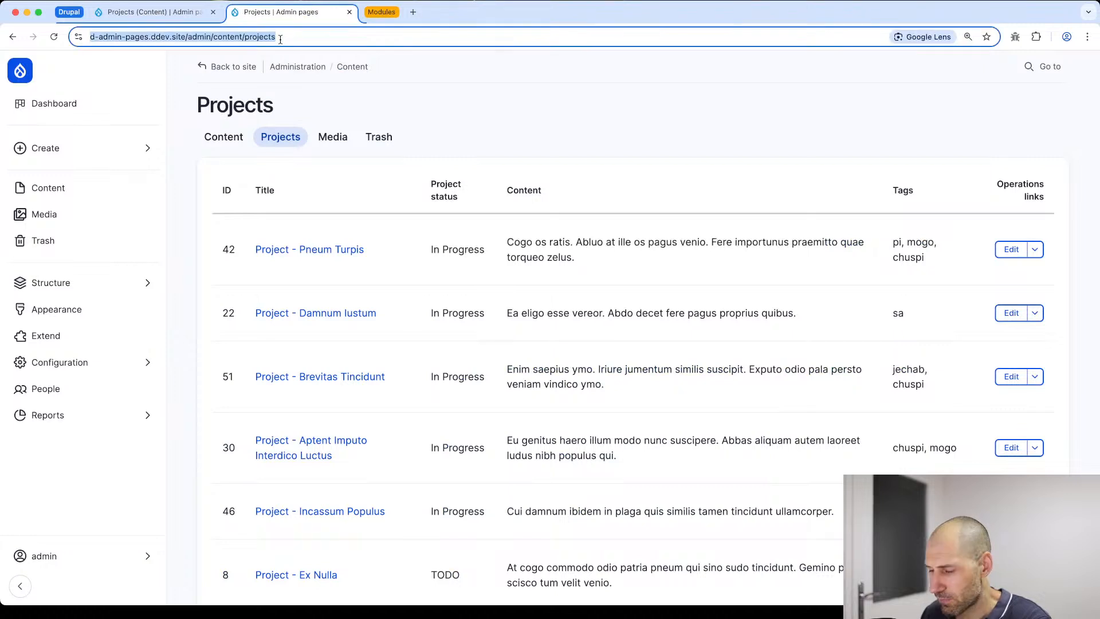
key("Return")
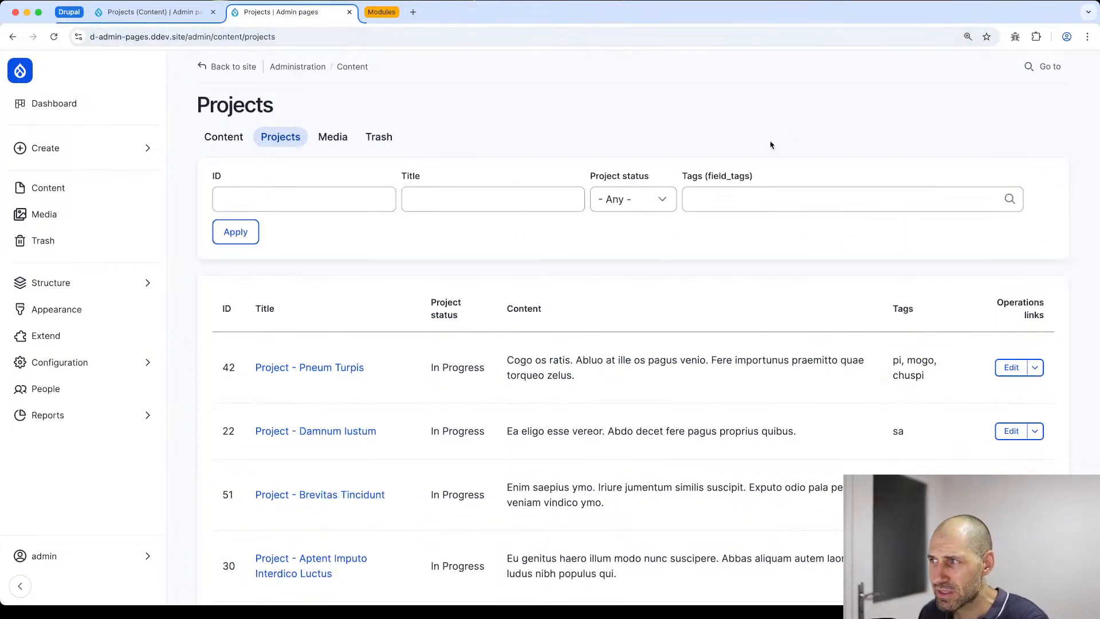
Step: Test the ID filter on the Projects page with 42 and examine the matching row
left_click(351, 198)
type("42")
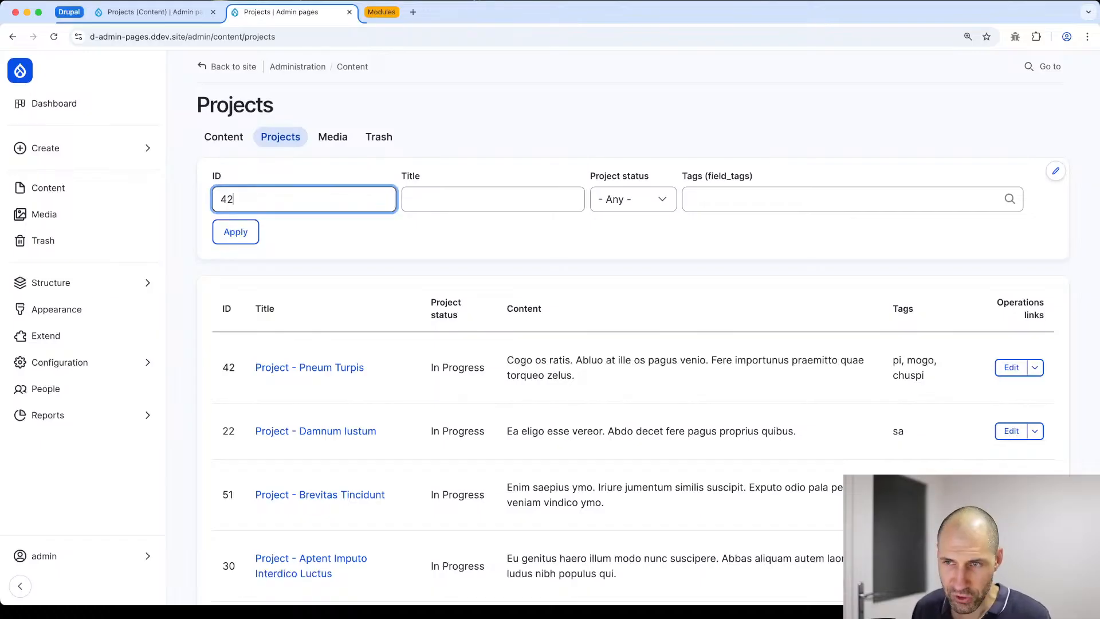
scroll(287, 316, "down", 2)
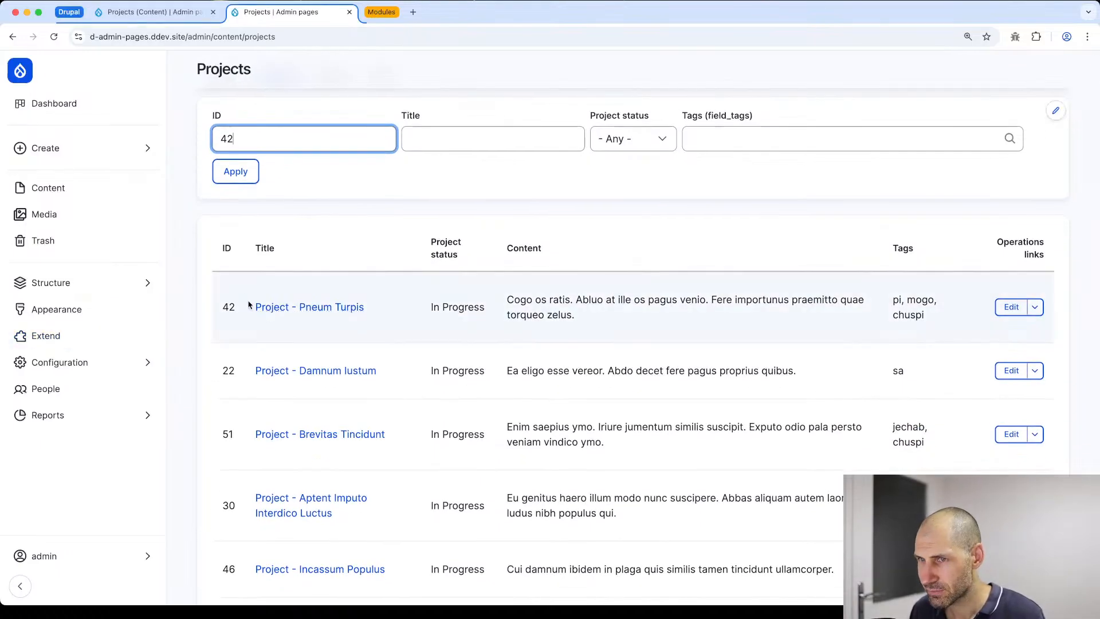
left_click(229, 179)
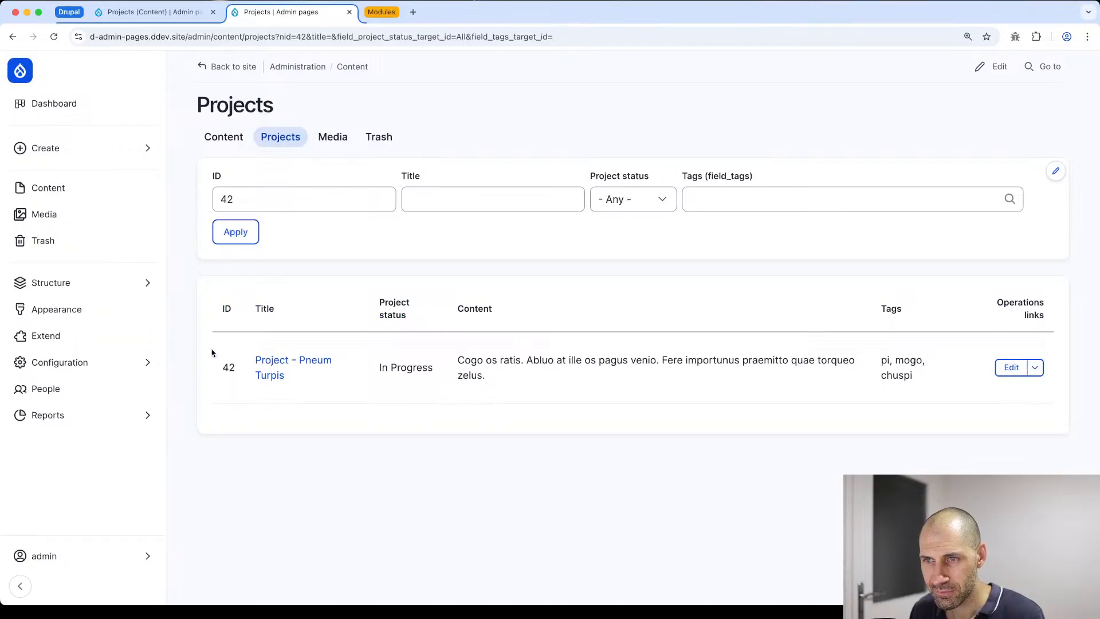
left_click_drag(216, 355, 489, 378)
left_click(489, 378)
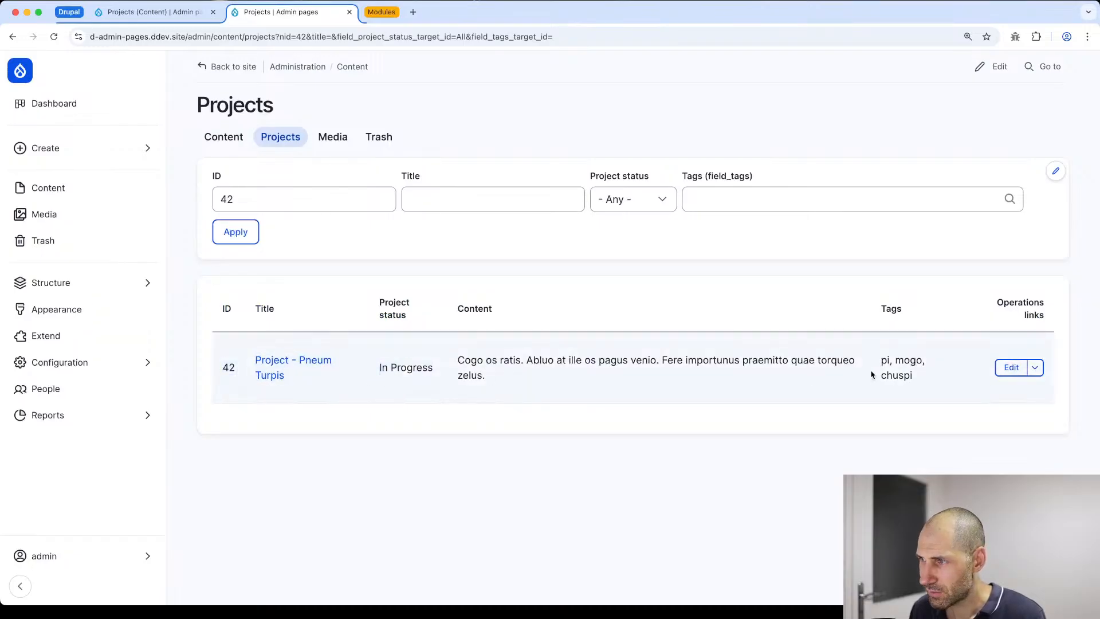
left_click_drag(617, 373, 454, 371)
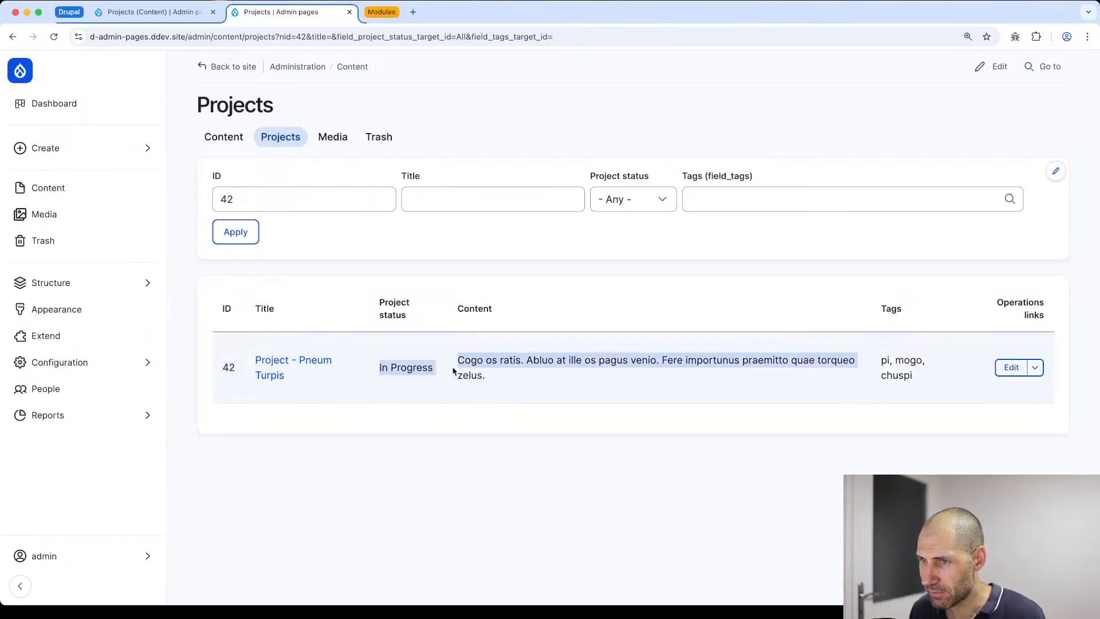
Step: Clear the ID filter and filter the projects by the title "turpis"
double_click(263, 203)
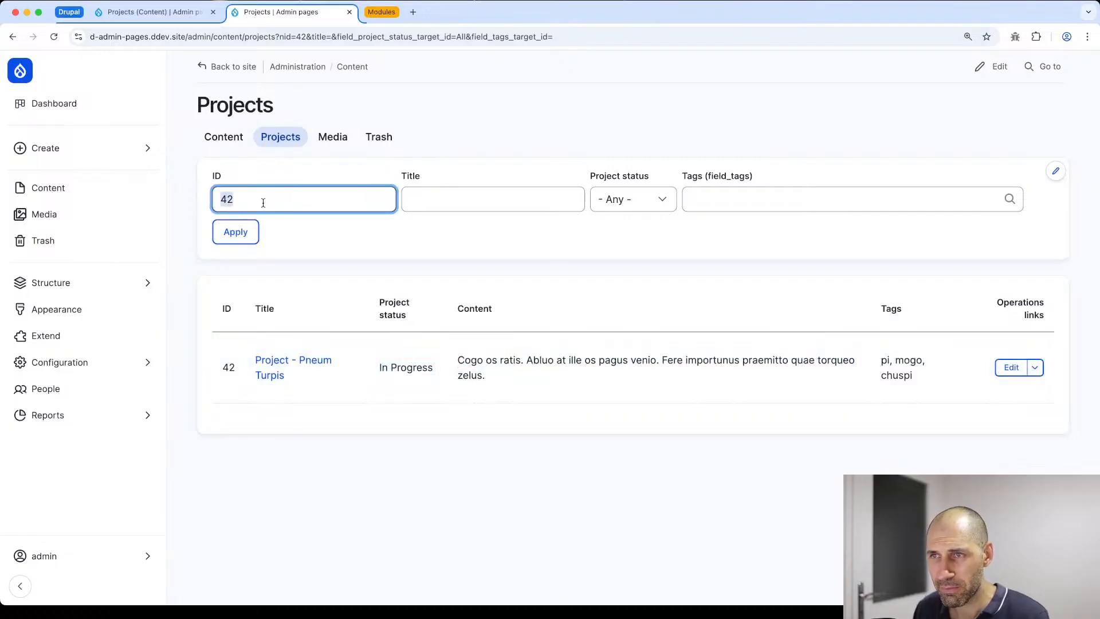
key("BackSpace")
left_click(472, 197)
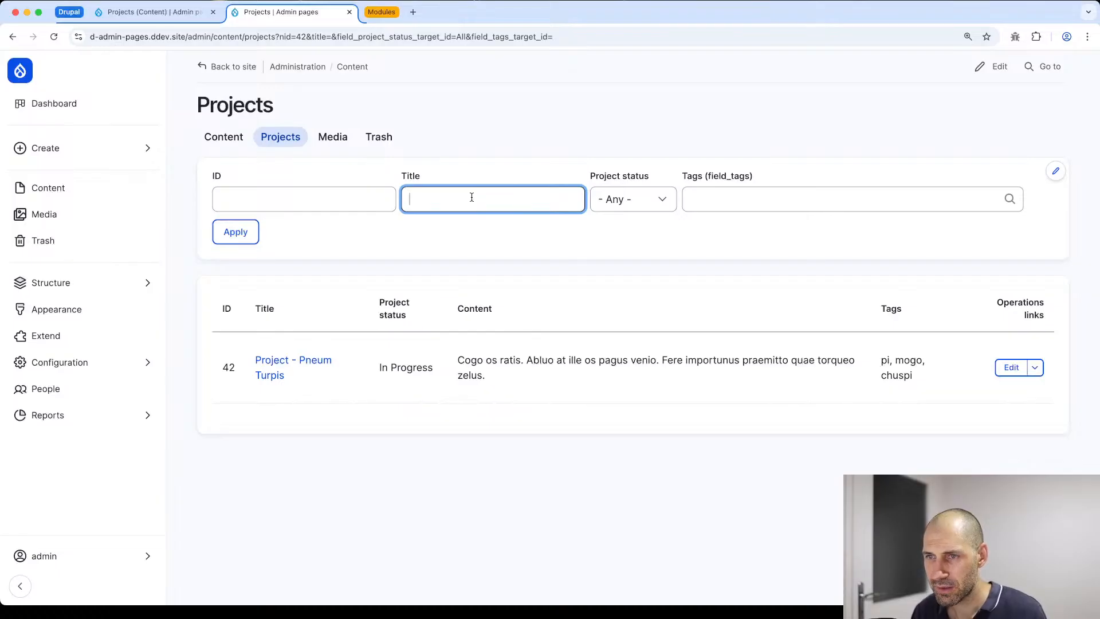
type("tur")
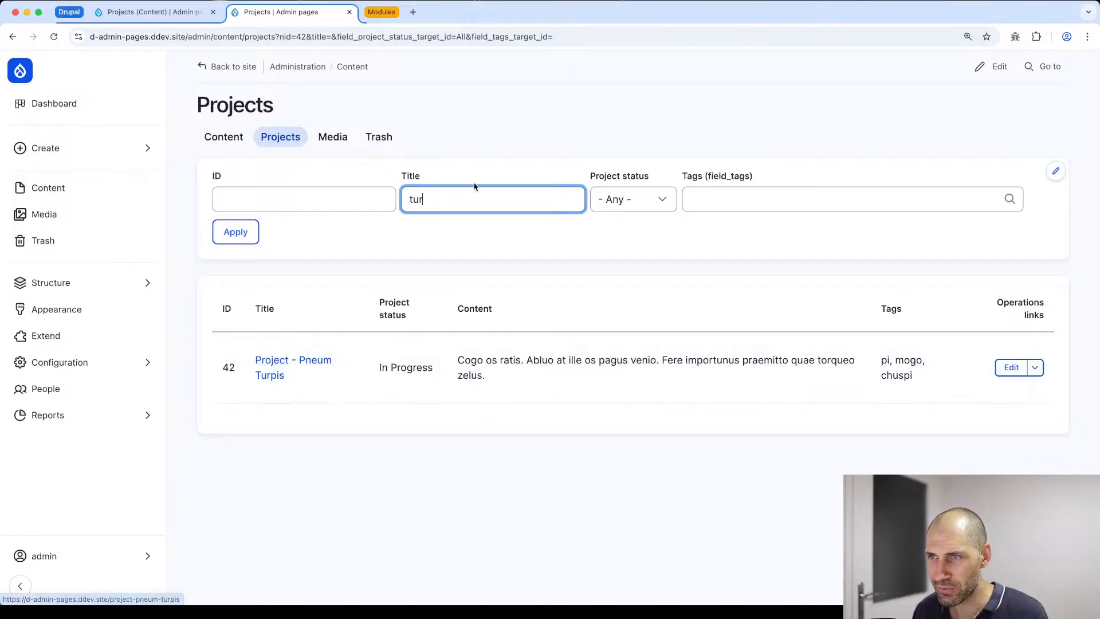
type("pis")
key("Return")
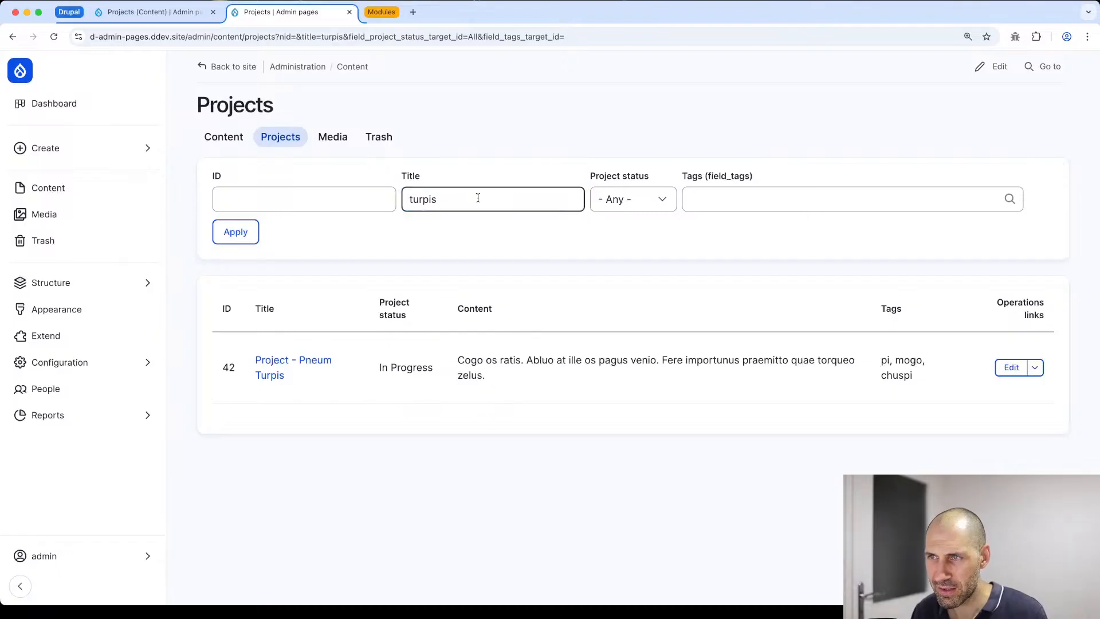
Step: Clear the title filter to list all projects again, and filter by the title "nulla"
double_click(478, 198)
key("BackSpace")
left_click(246, 232)
scroll(263, 271, "down", 4)
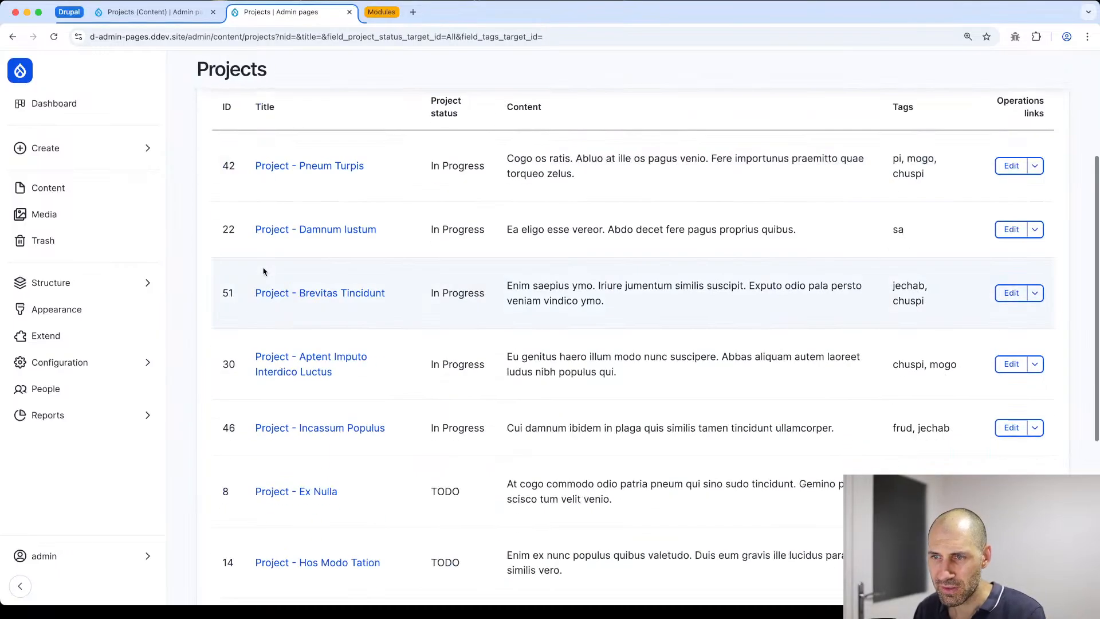
scroll(489, 195, "up", 4)
left_click(491, 196)
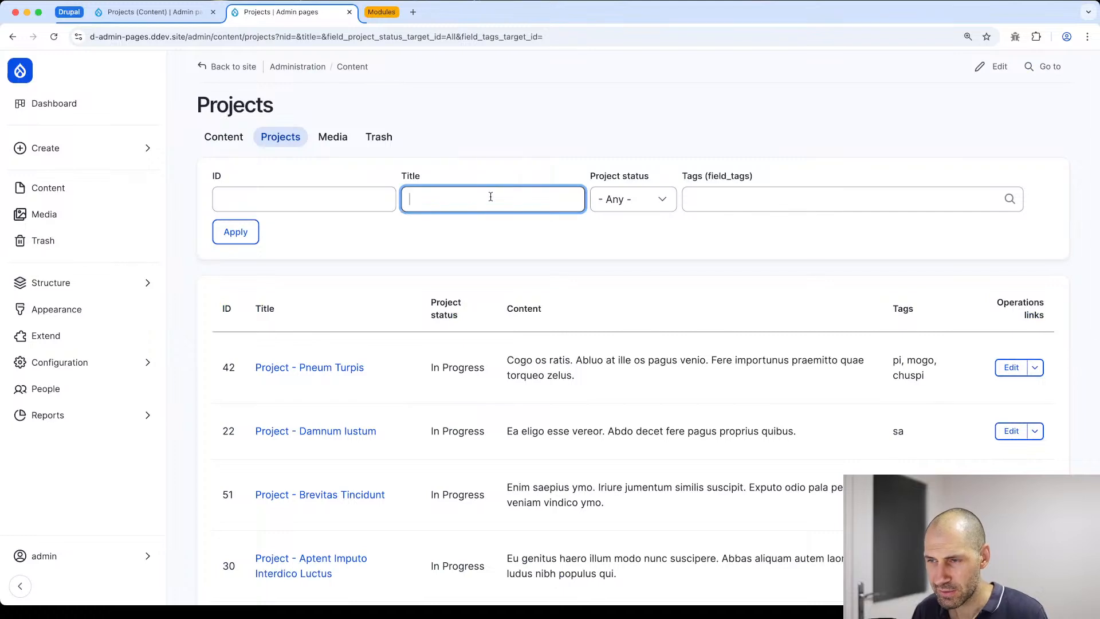
type("nulla")
key("Return")
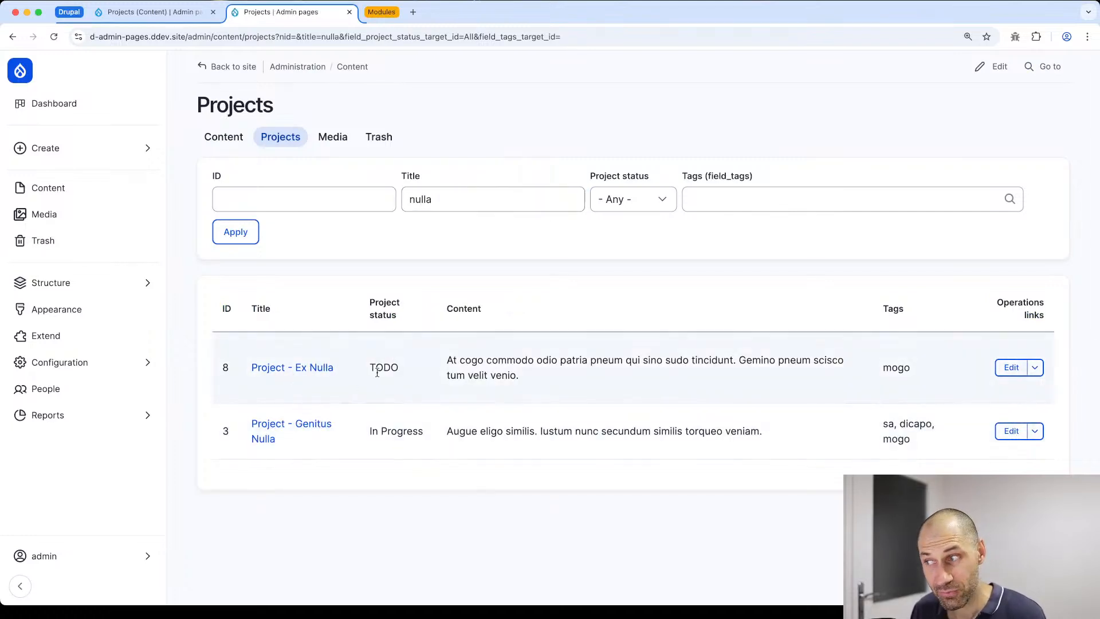
Step: Clear the title filter, filter the projects by the TODO project status, and look through the list
double_click(513, 201)
key("BackSpace")
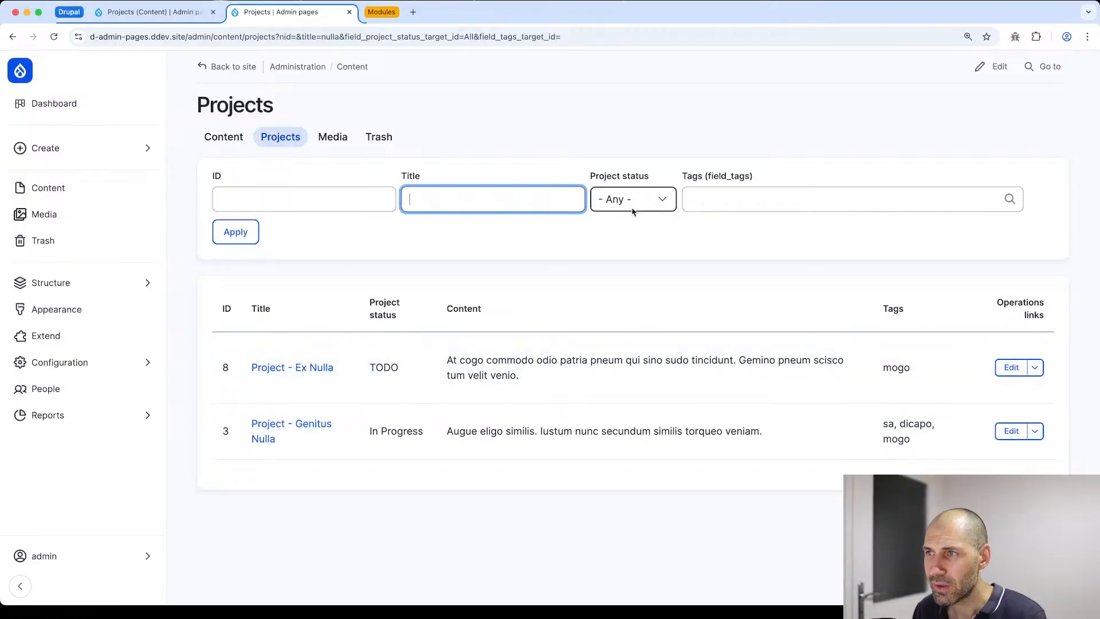
left_click(636, 200)
left_click(630, 247)
left_click(232, 240)
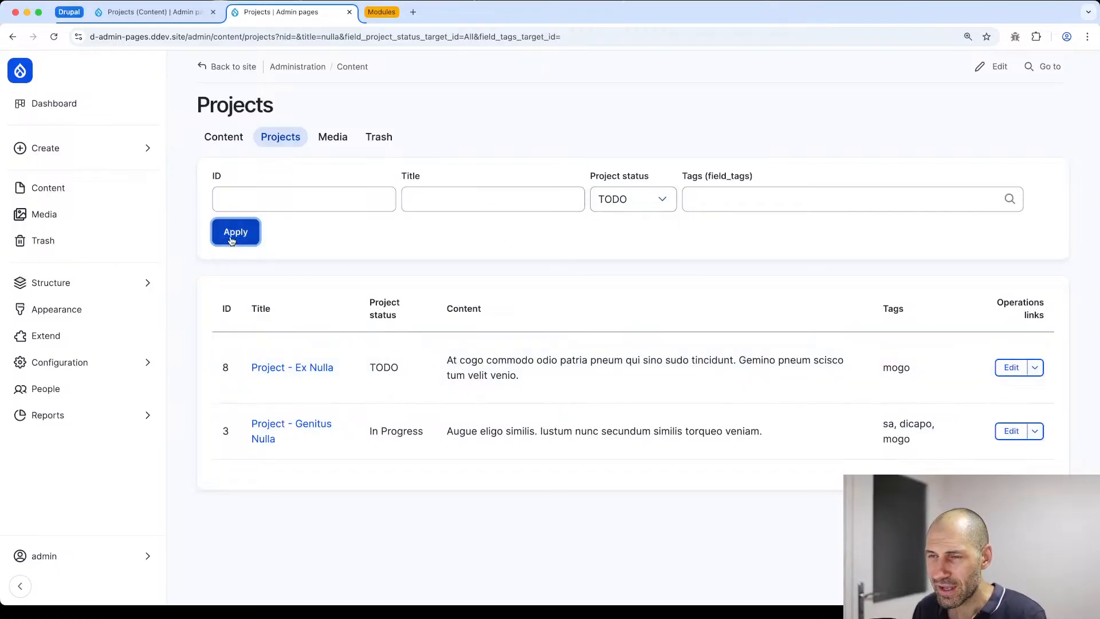
scroll(229, 327, "down", 8)
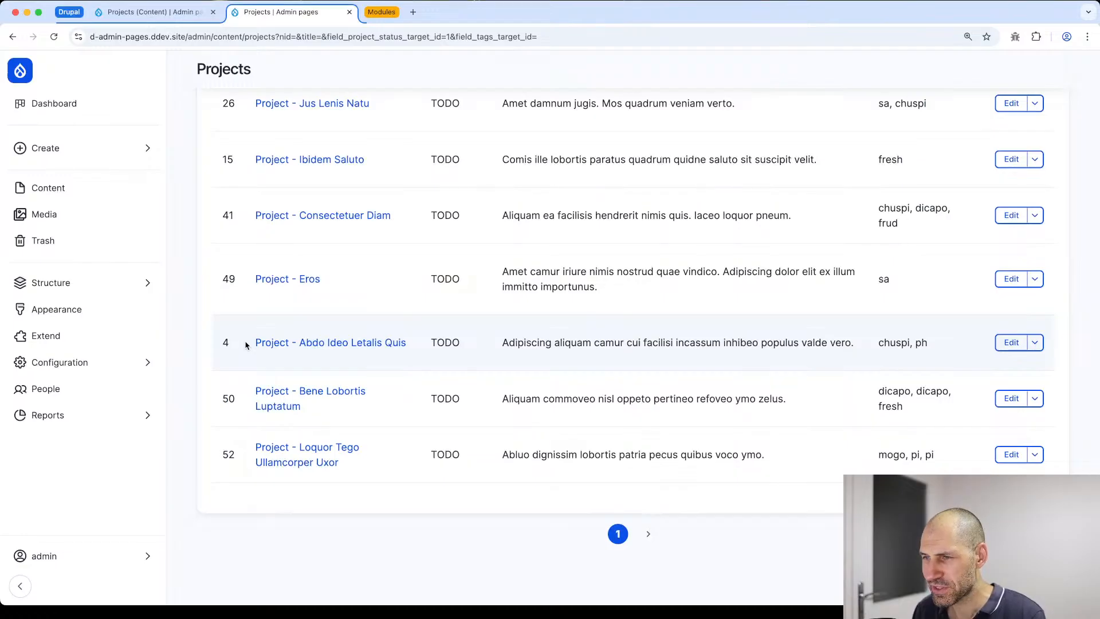
Step: Reset the Project status filter to "- Any -" and filter the projects by the tag "sa"
scroll(247, 344, "up", 8)
left_click(631, 199)
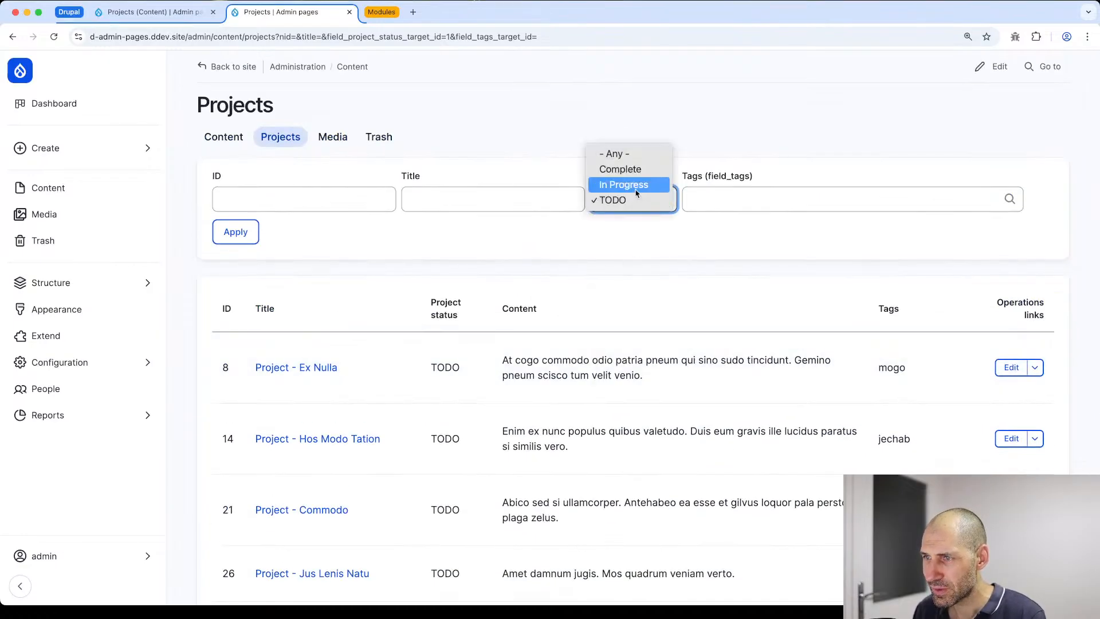
left_click(631, 155)
left_click(236, 233)
left_click(797, 199)
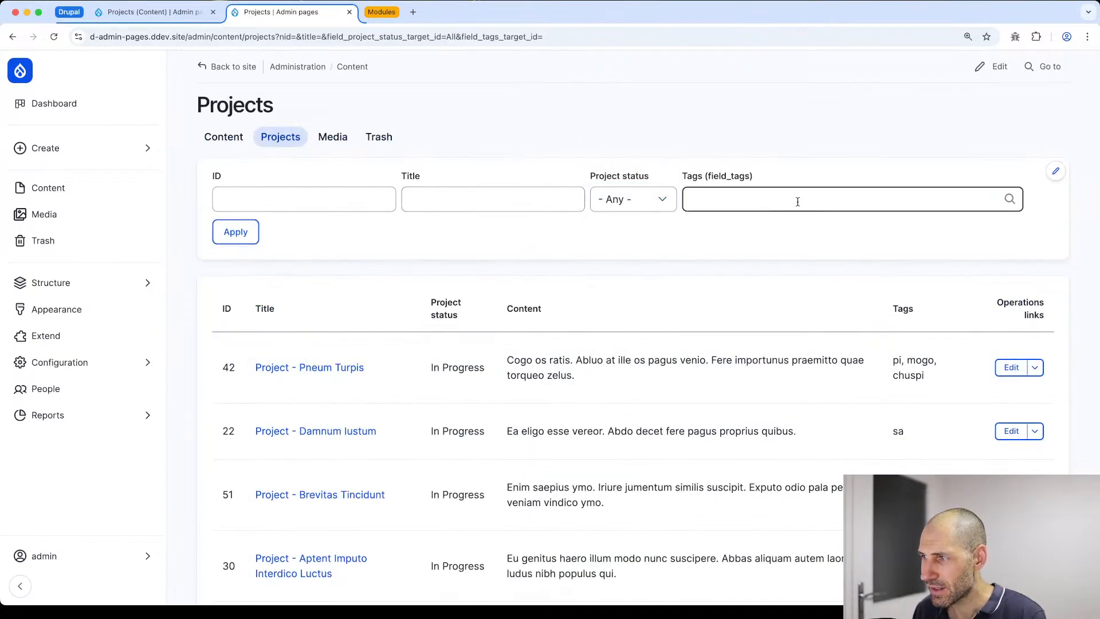
type("sa")
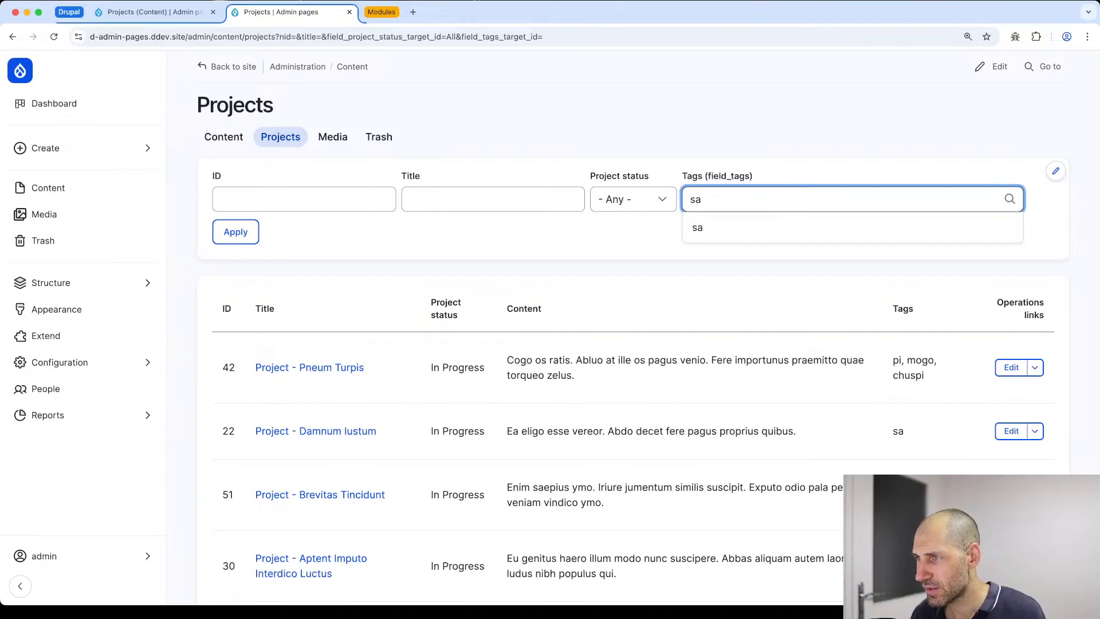
left_click(830, 229)
left_click(250, 236)
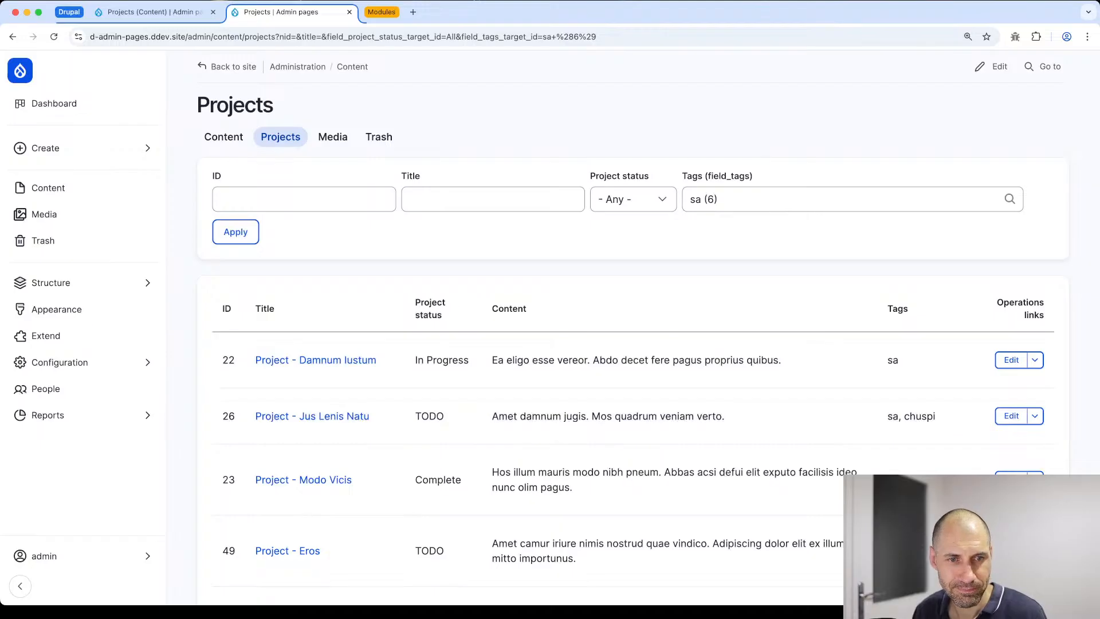
Step: Empty the Tags filter field on the Projects page
left_click(745, 199)
key("super+a")
key("BackSpace")
left_click(717, 247)
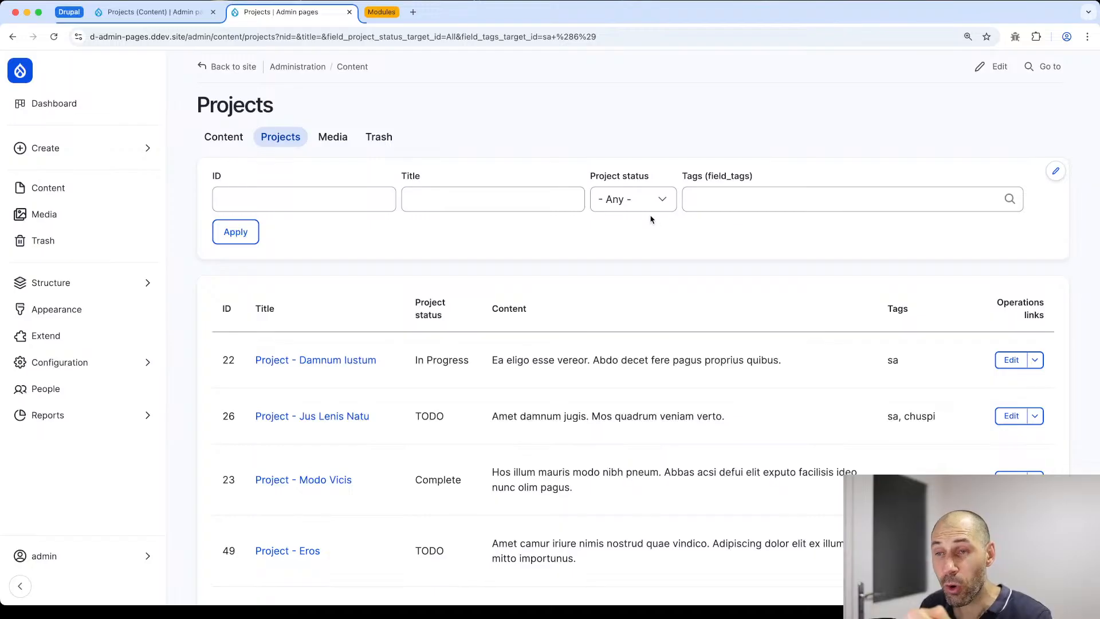
Step: Return to the Projects view's configuration, expand its advanced settings, and check the option for putting the exposed form in a block
left_click(155, 17)
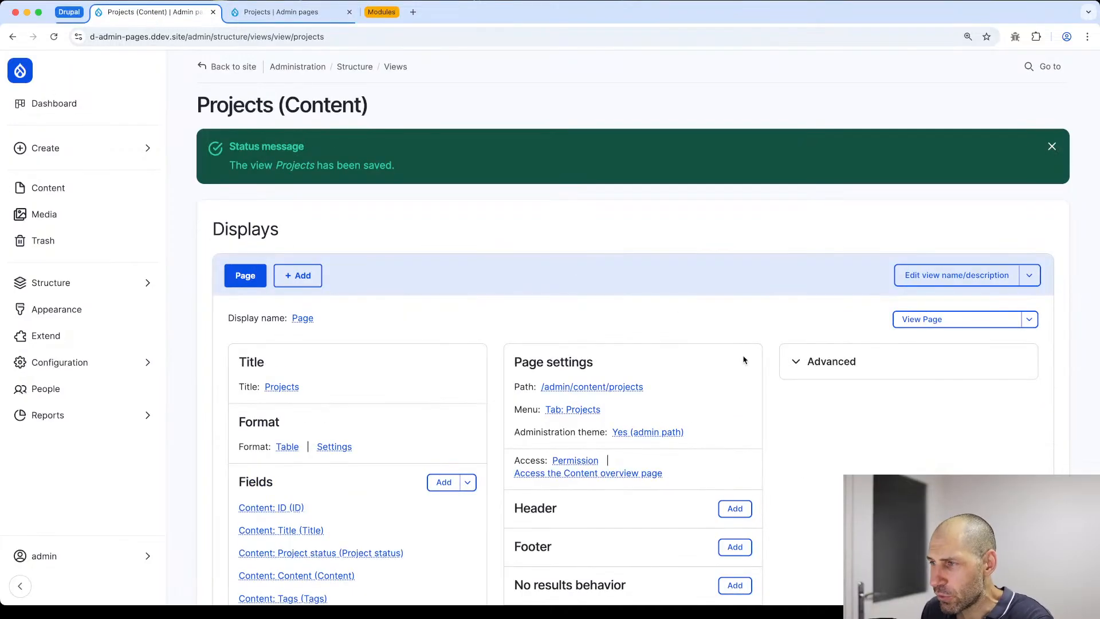
scroll(802, 344, "down", 1)
left_click(819, 340)
scroll(814, 335, "down", 6)
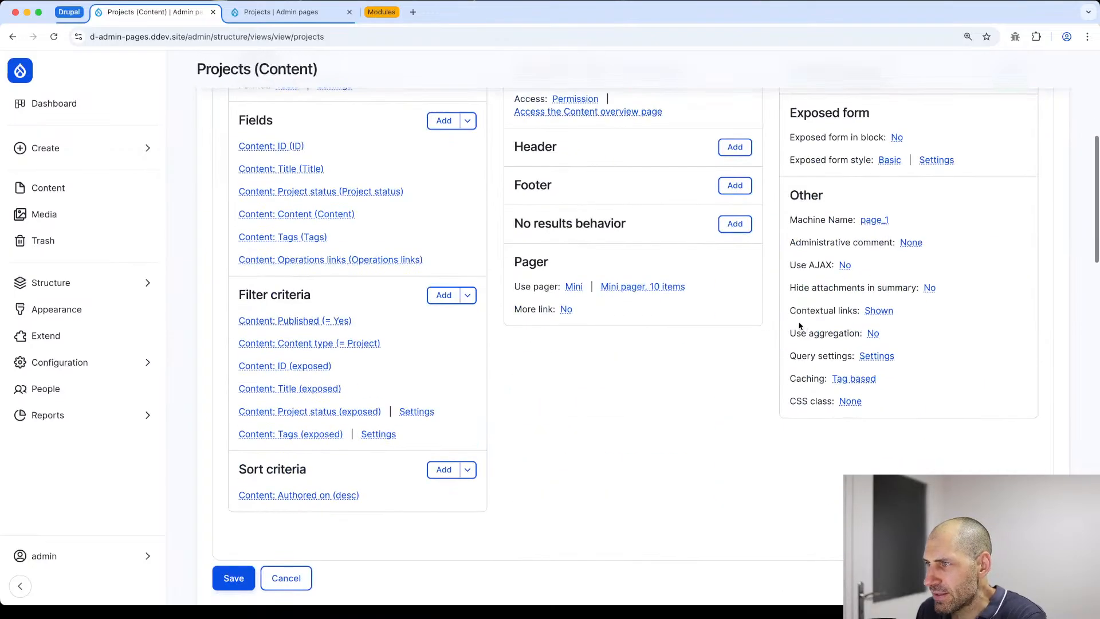
scroll(823, 115, "down", 1)
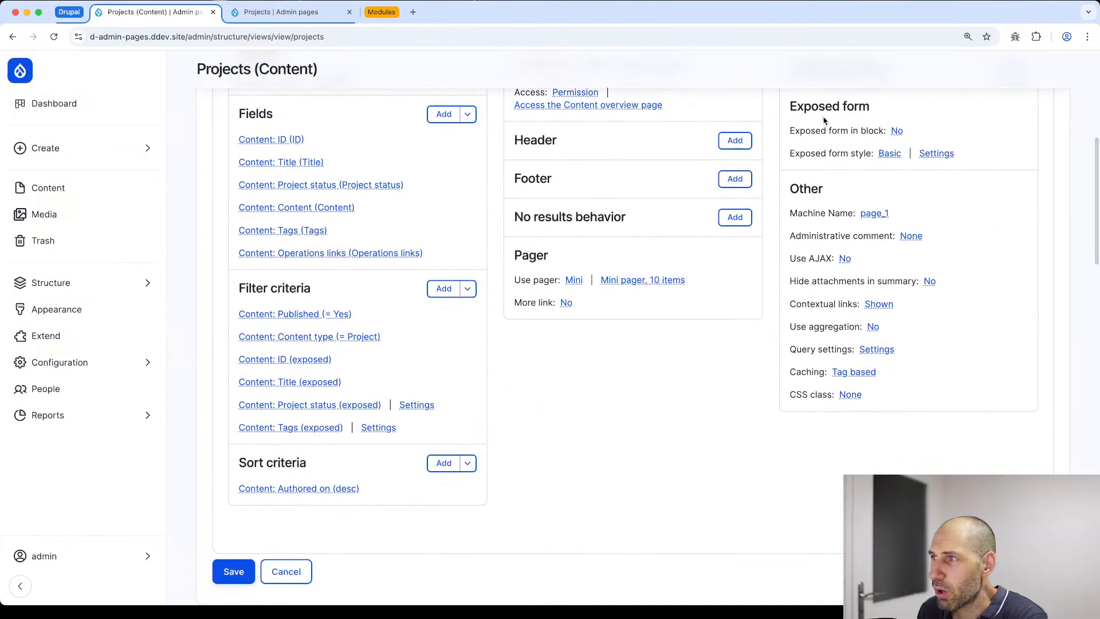
scroll(840, 100, "up", 1)
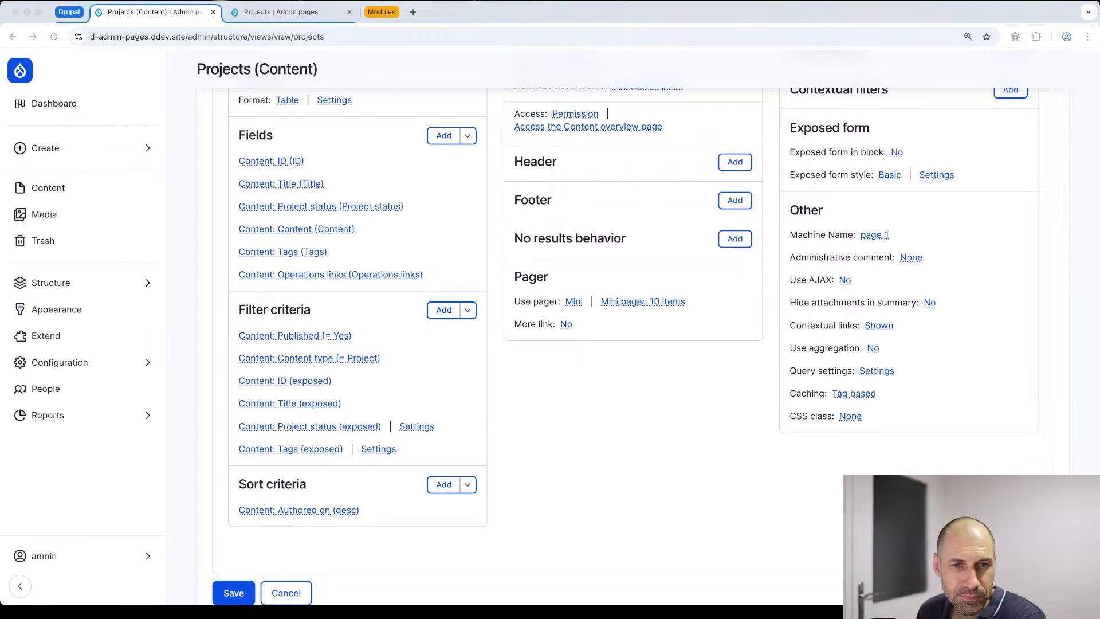
left_click(897, 155)
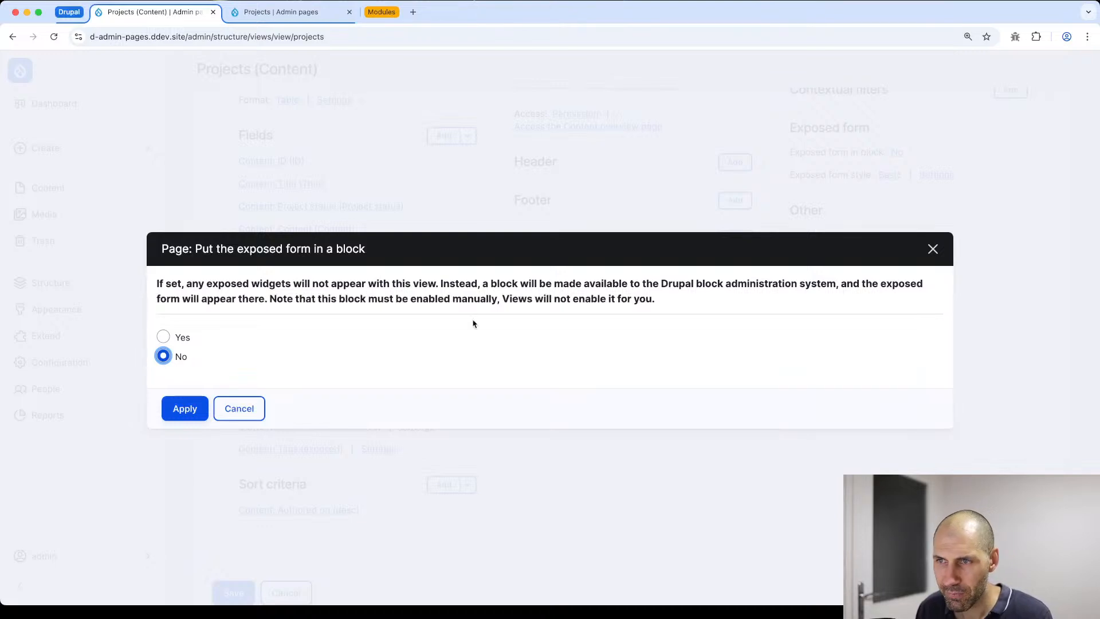
key("Escape")
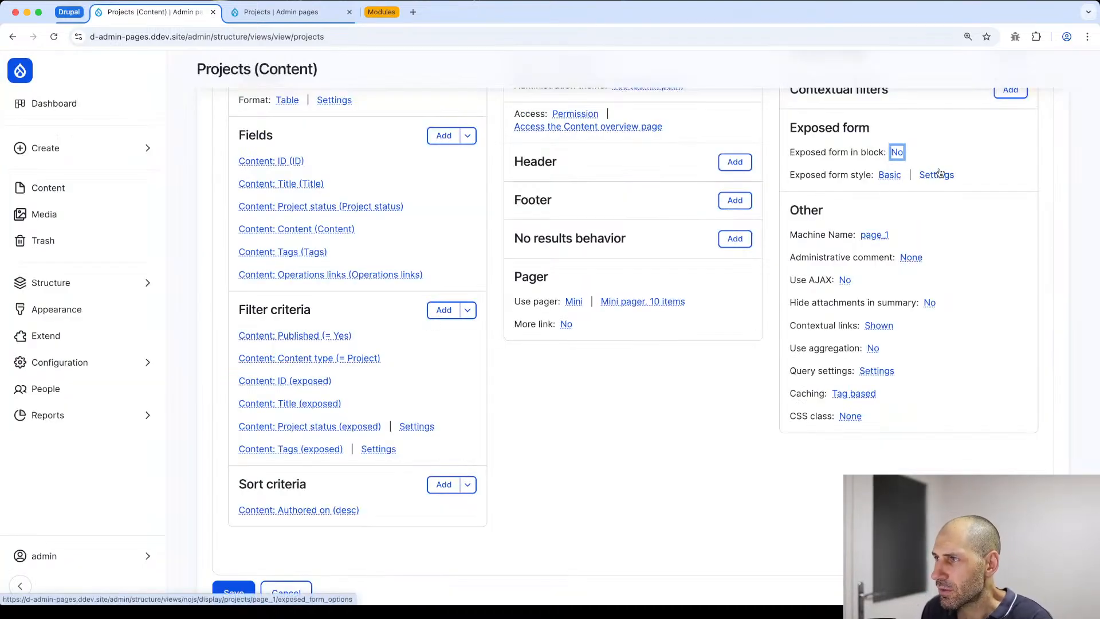
Step: Open the exposed form style options, and reload the Projects page without the filter parameters in its address to review the default list
left_click(884, 177)
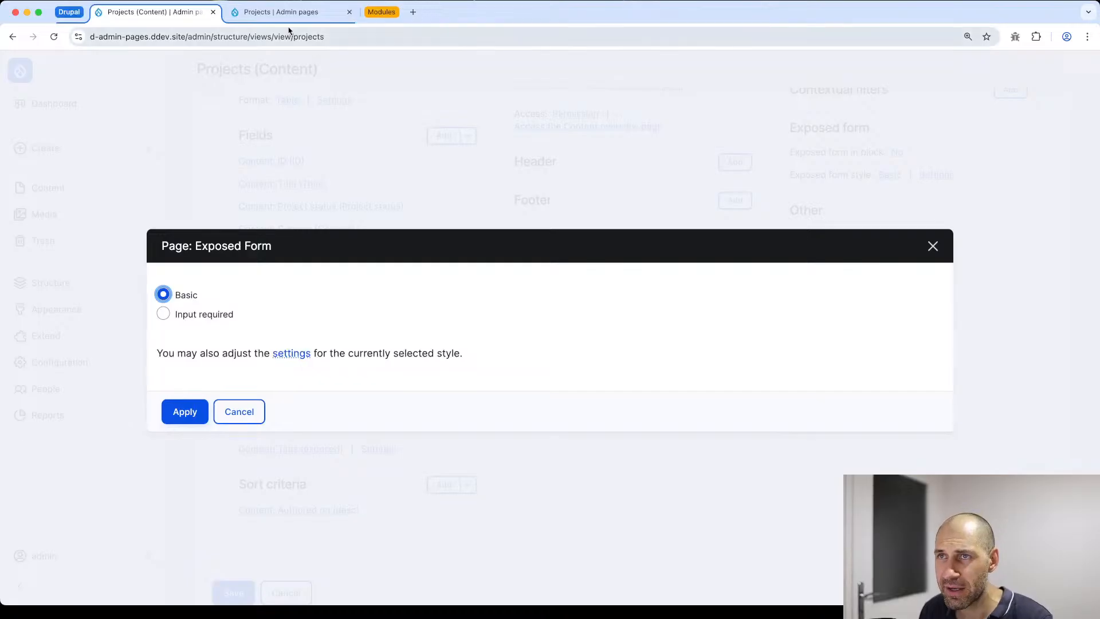
left_click(327, 17)
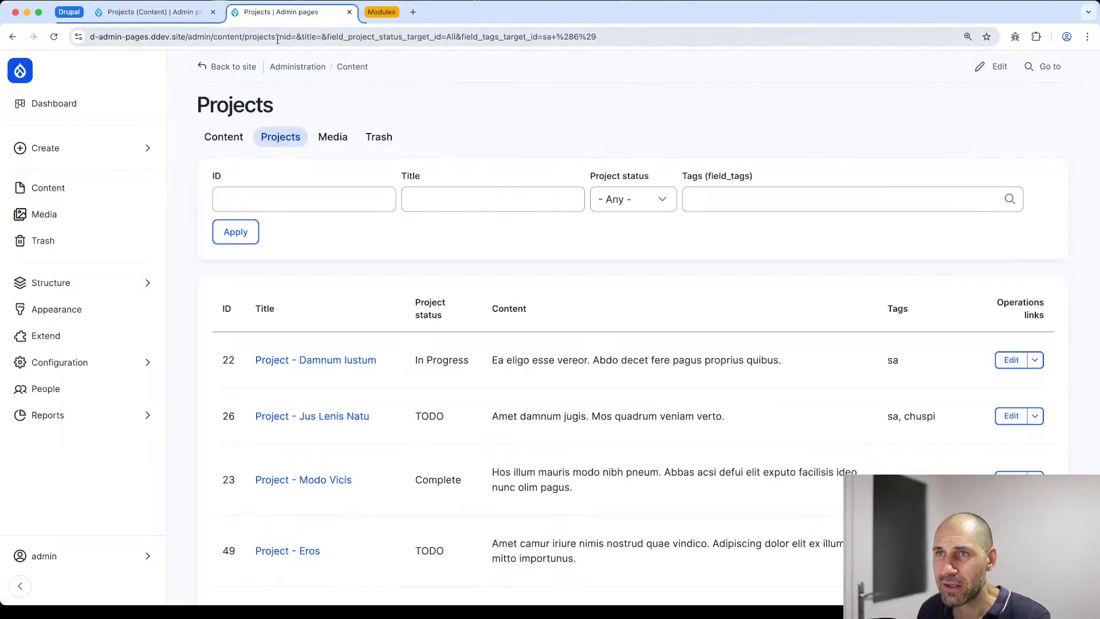
left_click_drag(277, 39, 649, 32)
key("BackSpace")
key("Return")
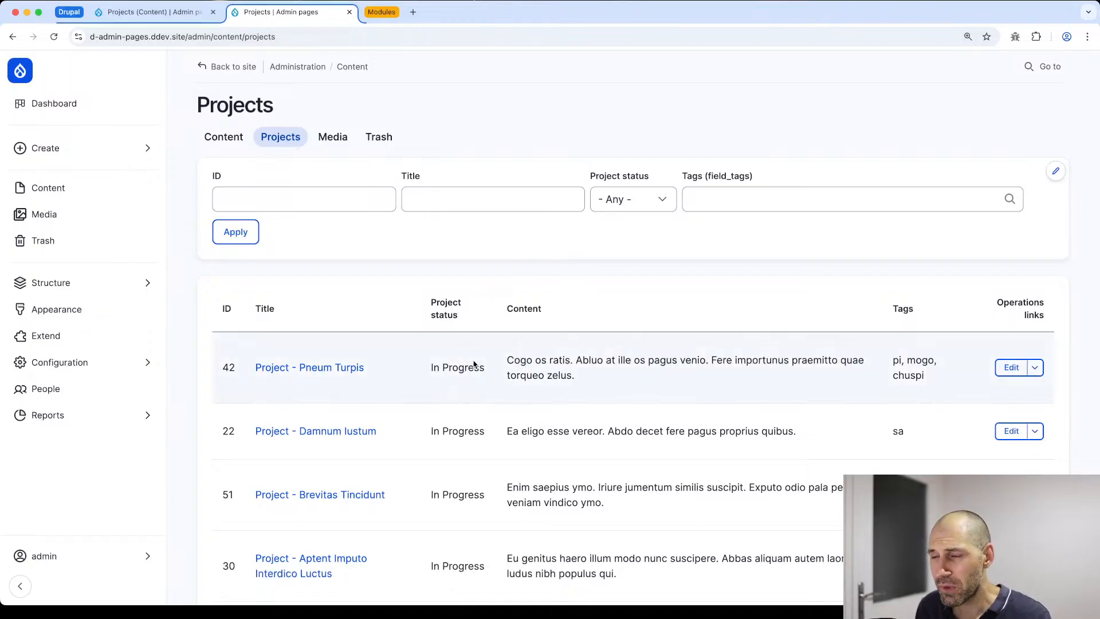
scroll(475, 364, "down", 10)
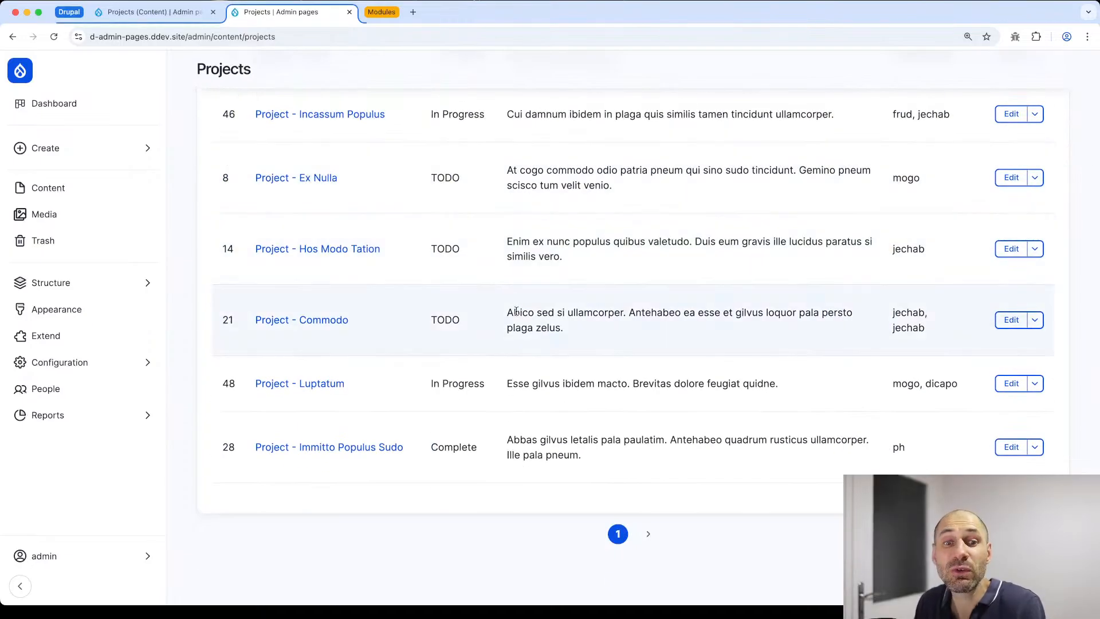
scroll(513, 309, "up", 10)
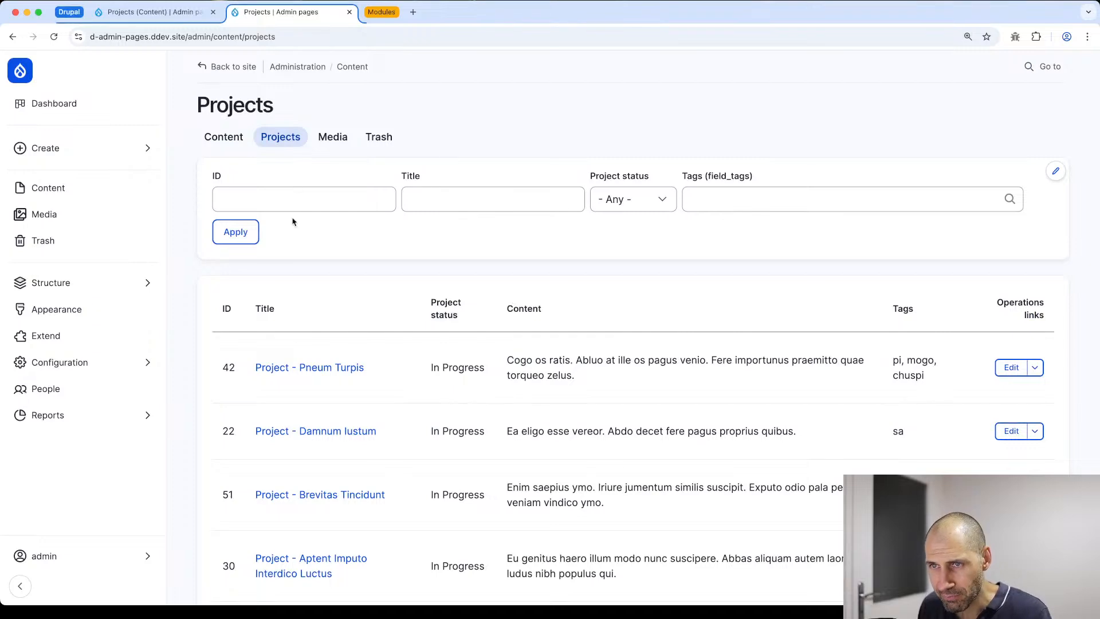
Step: Set the Projects view's exposed form style to "Input required" and apply it
left_click(188, 12)
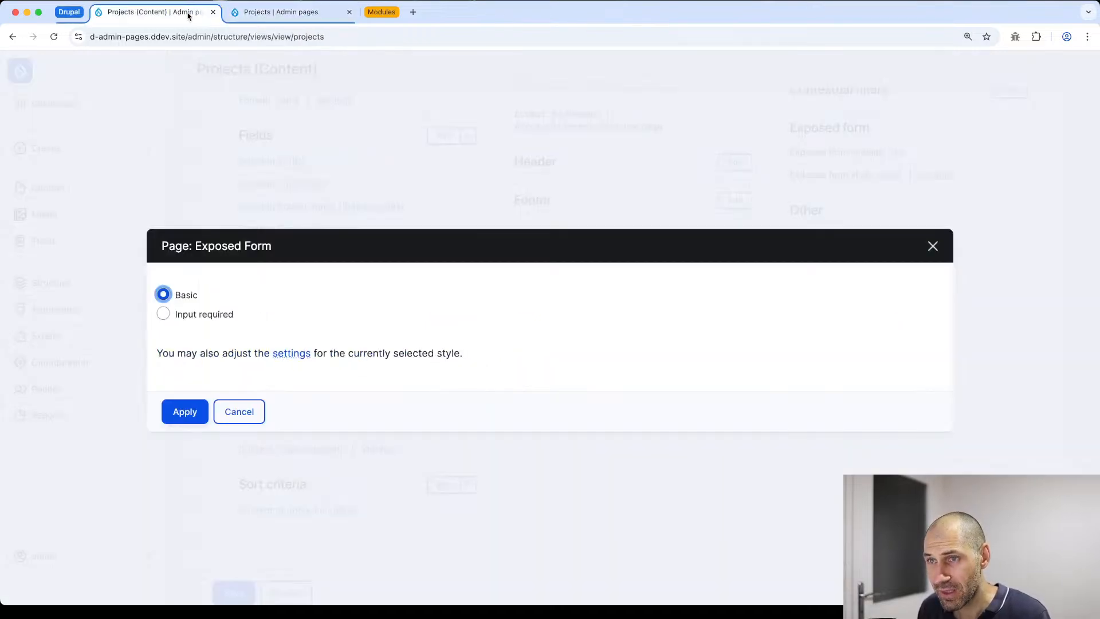
left_click(163, 313)
left_click(188, 416)
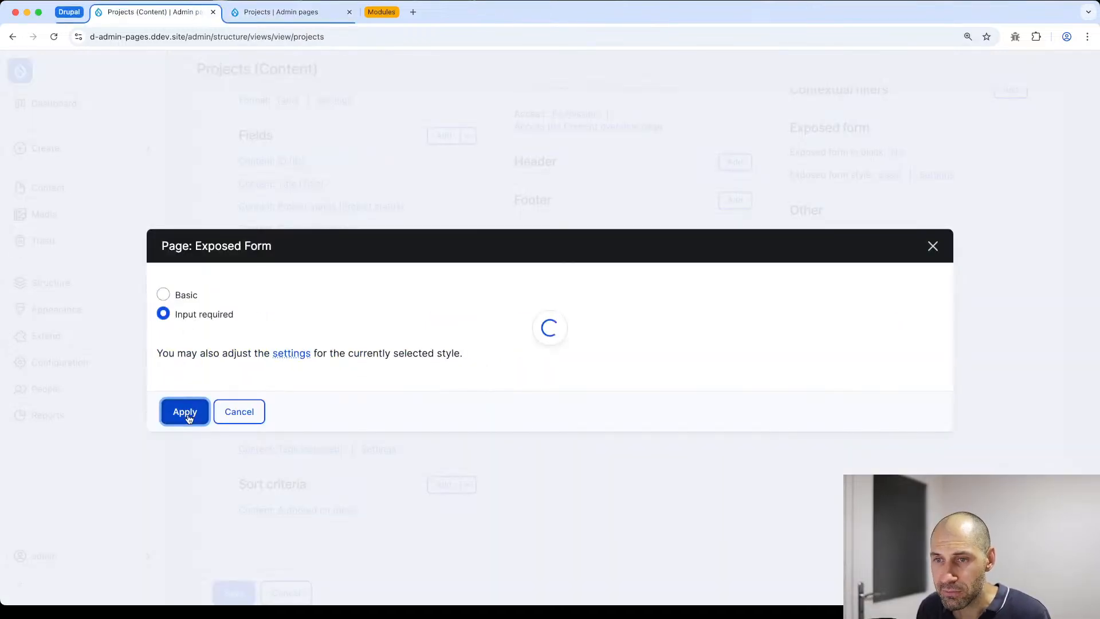
Step: Accept the default options for the "Input required" exposed form and save the Projects view
scroll(187, 413, "down", 3)
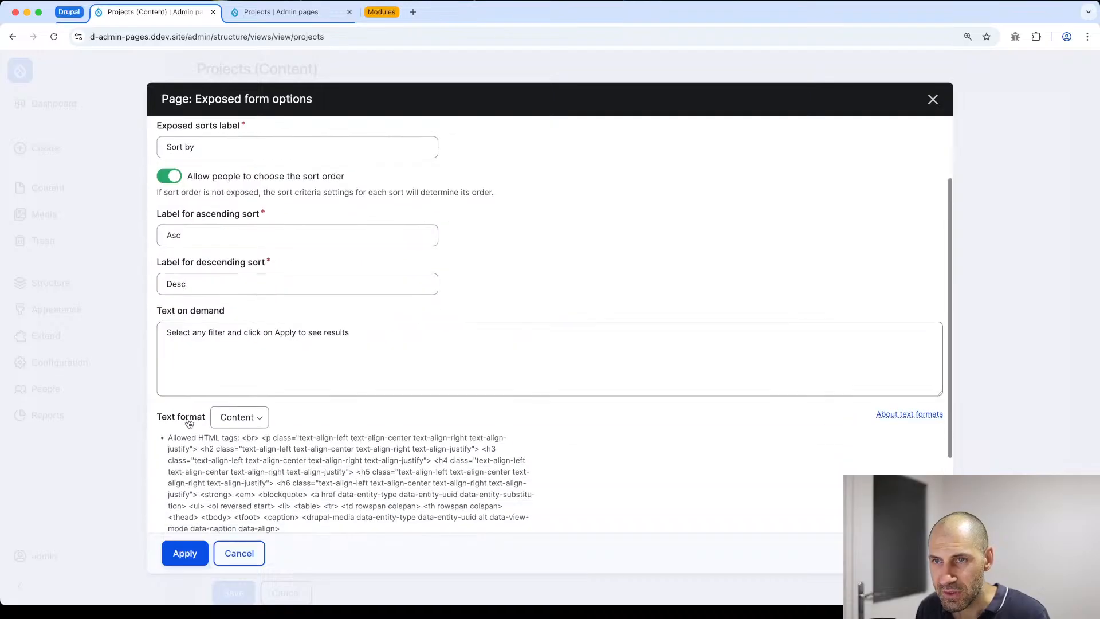
left_click(181, 554)
left_click(233, 593)
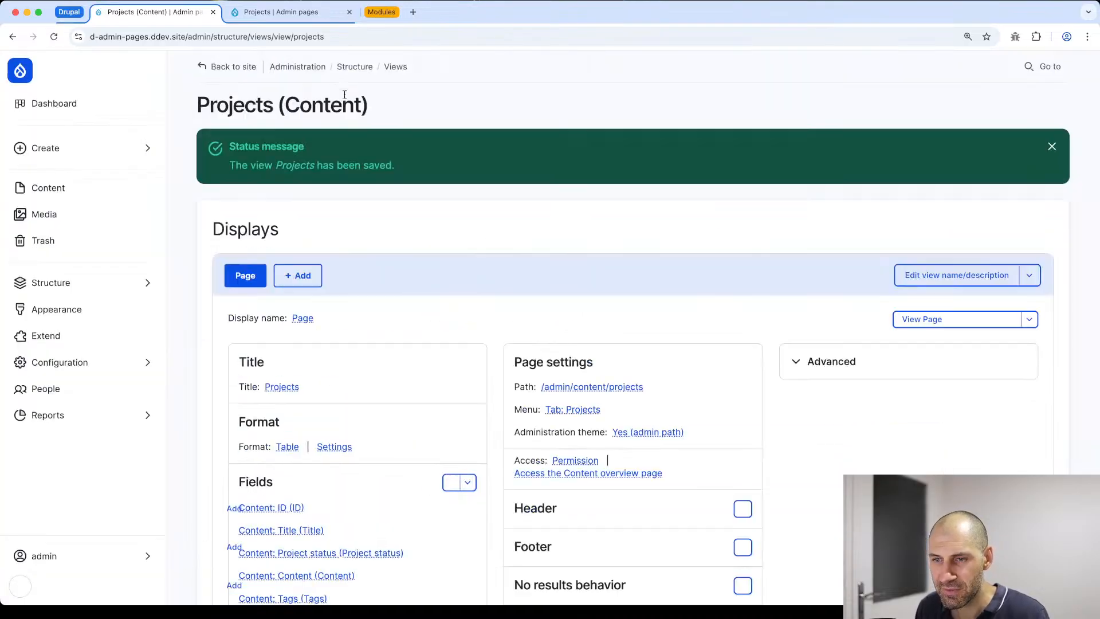
Step: Reload the Projects page and examine what it shows below the filters before any filter is applied
left_click(281, 11)
key("super+r")
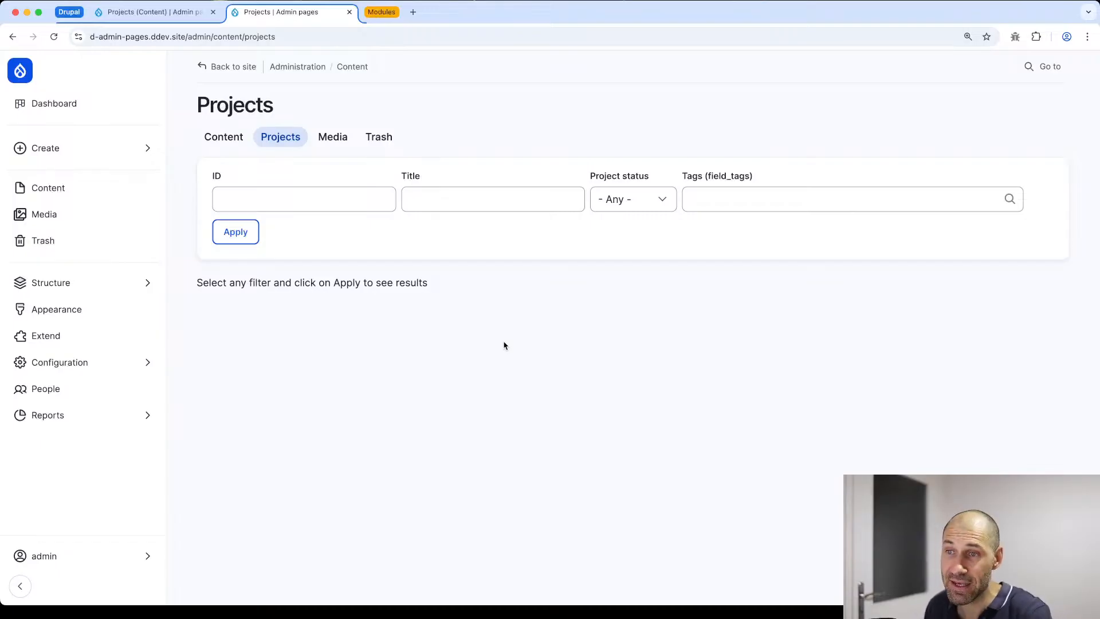
left_click_drag(196, 282, 437, 281)
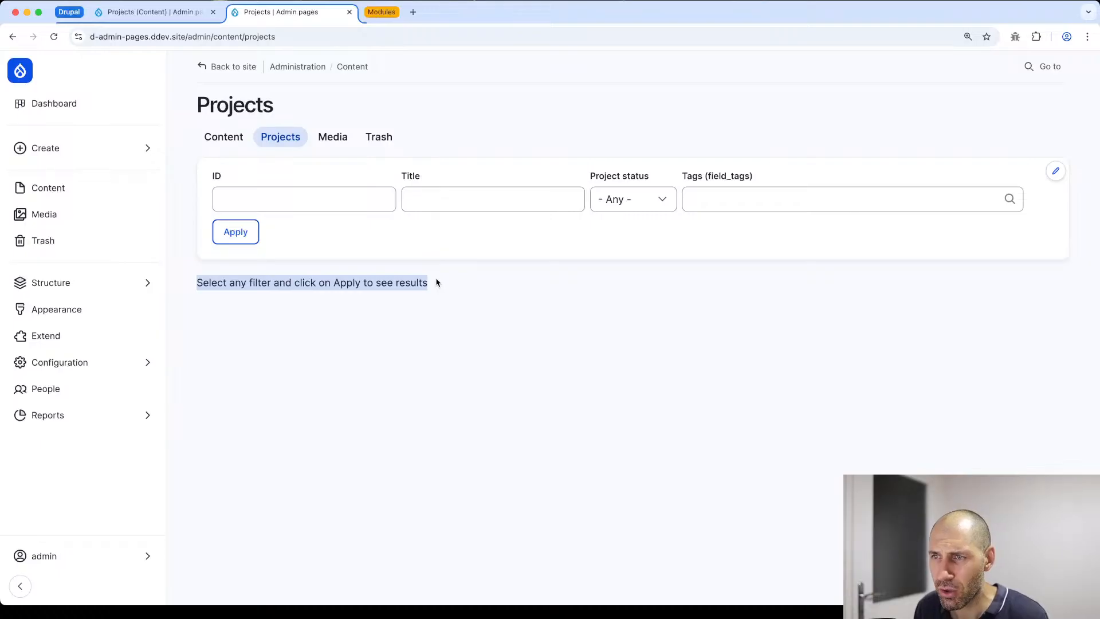
left_click(438, 283)
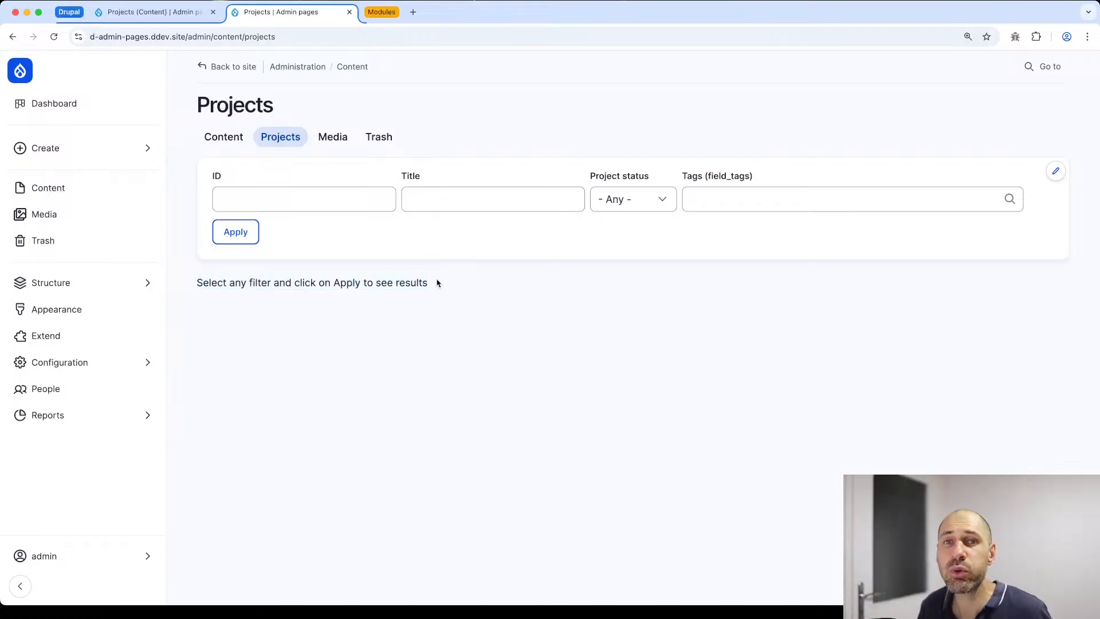
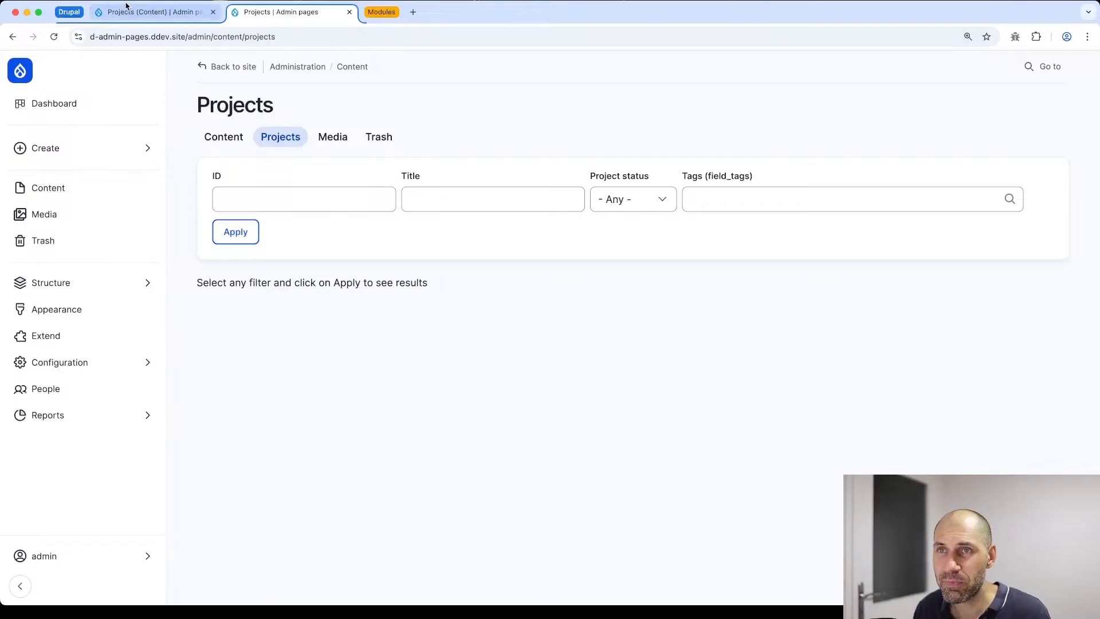
Step: Return to the Projects view's configuration and set its exposed form style to Basic, accepting the default form options
left_click(151, 12)
scroll(877, 304, "down", 2)
left_click(869, 293)
scroll(865, 290, "down", 5)
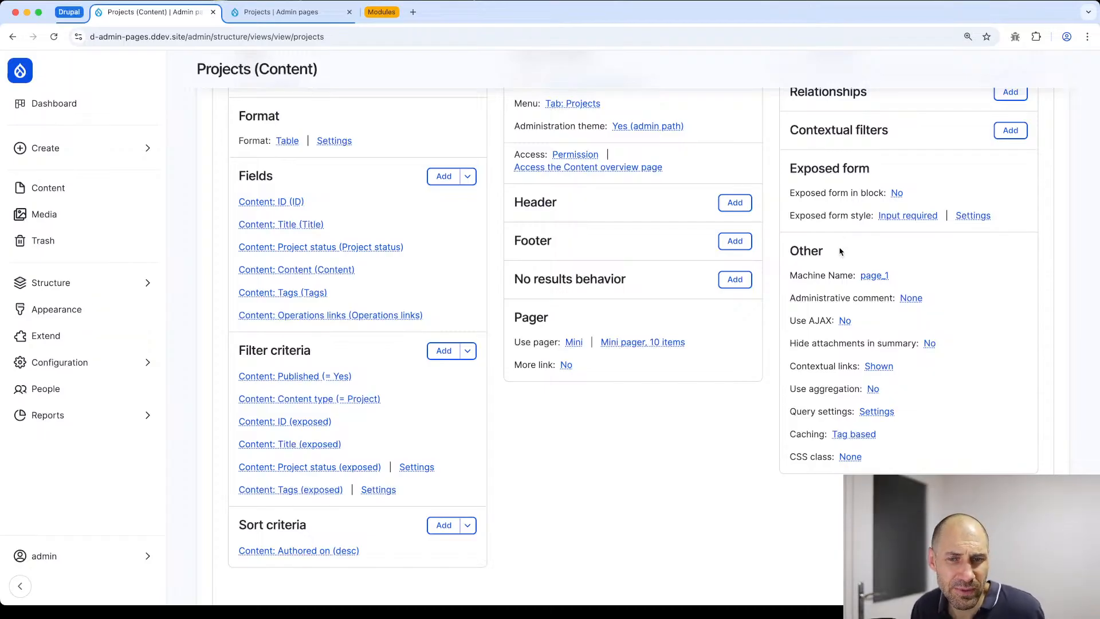
left_click(908, 217)
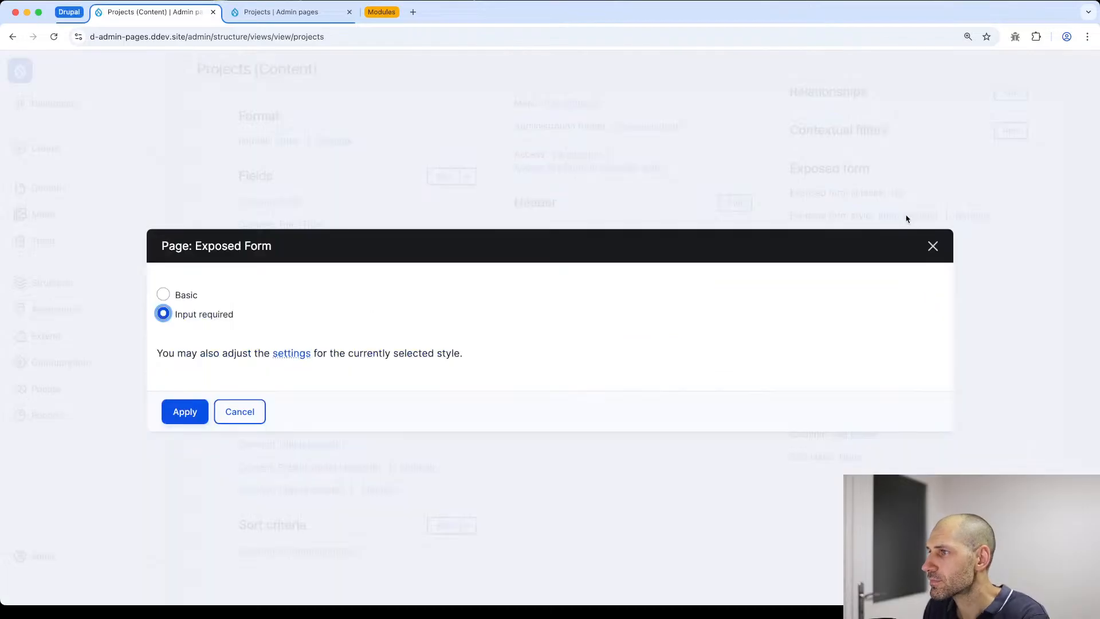
left_click(189, 300)
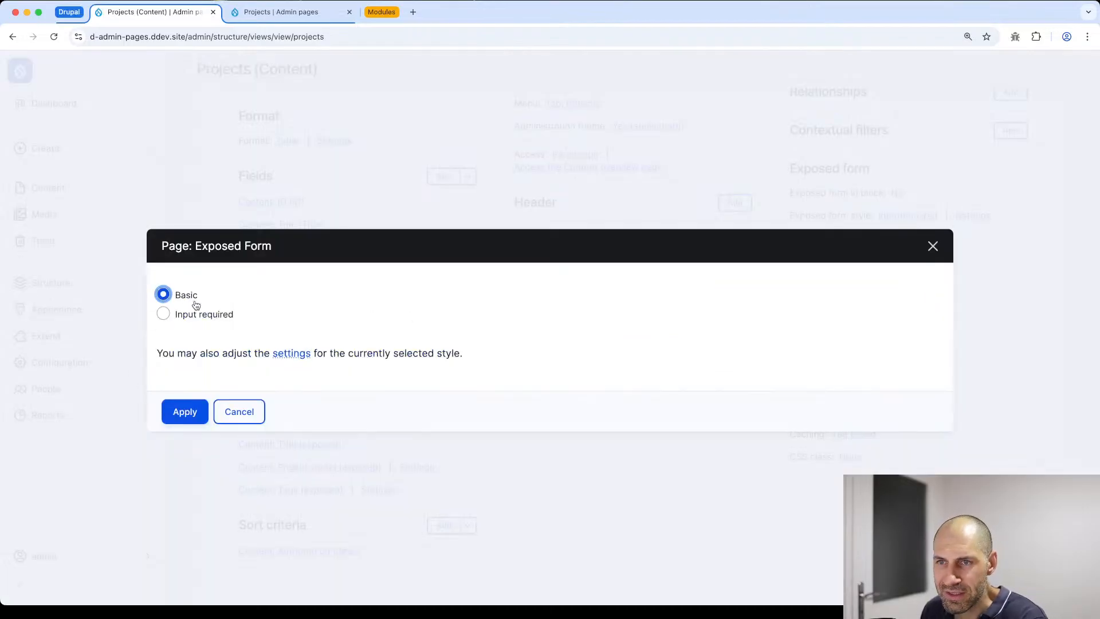
left_click(194, 410)
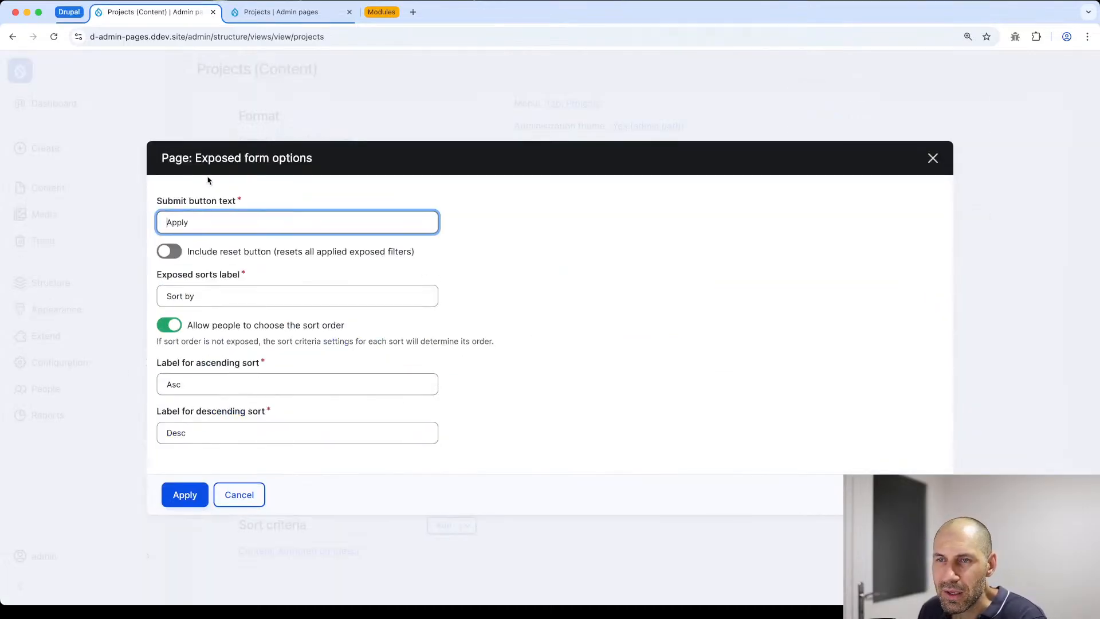
left_click(184, 495)
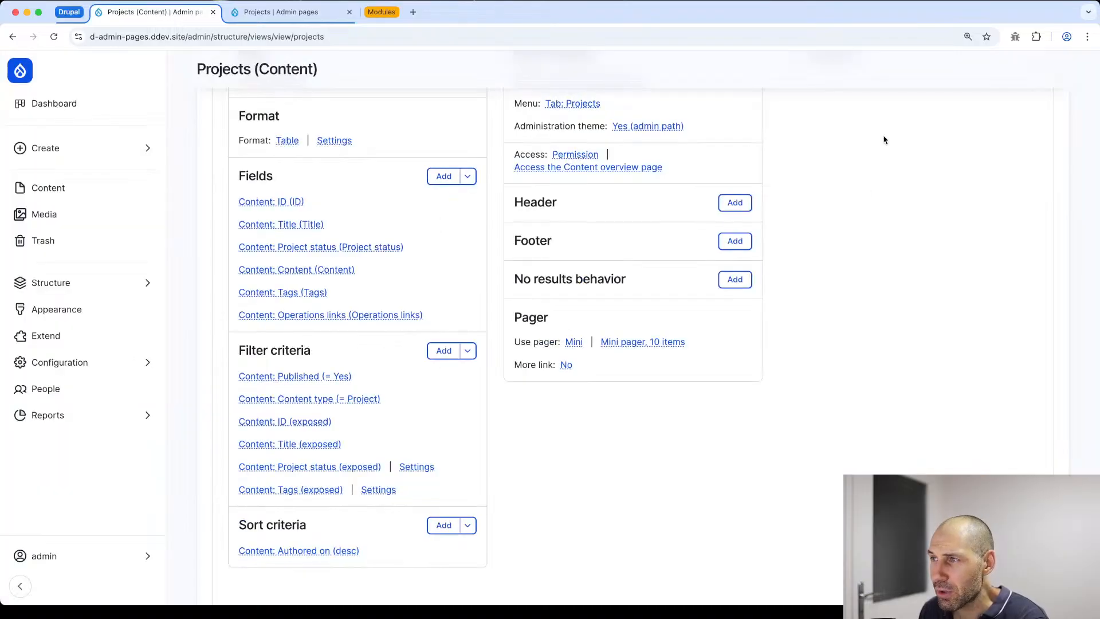
Step: Include a reset button in the Projects view's exposed form settings, apply the change and save the view
left_click(837, 280)
scroll(917, 321, "down", 3)
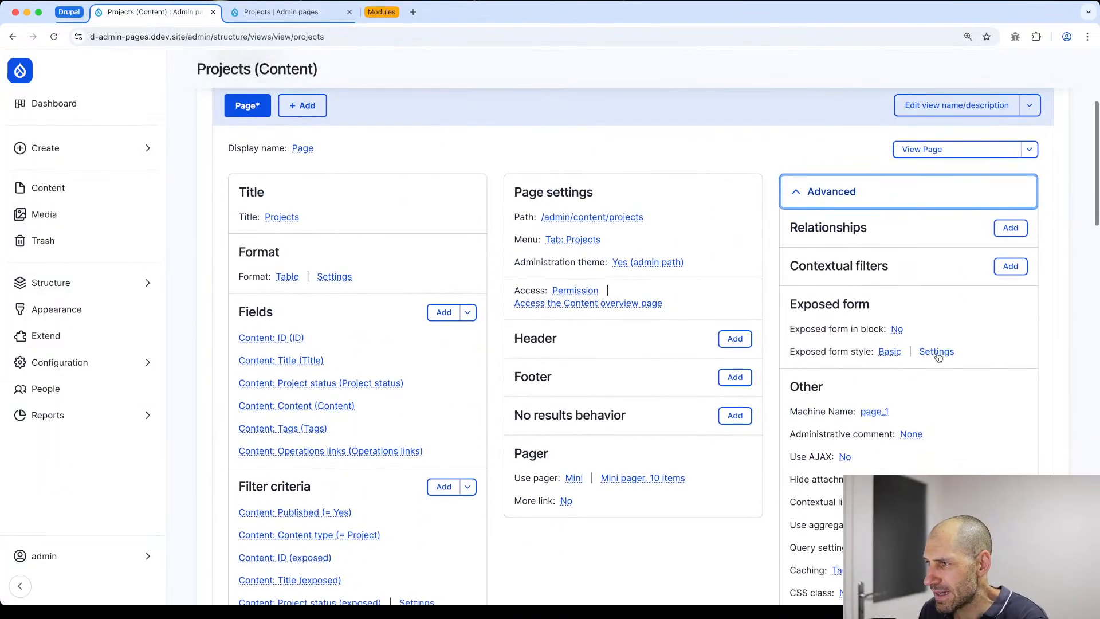
left_click(937, 353)
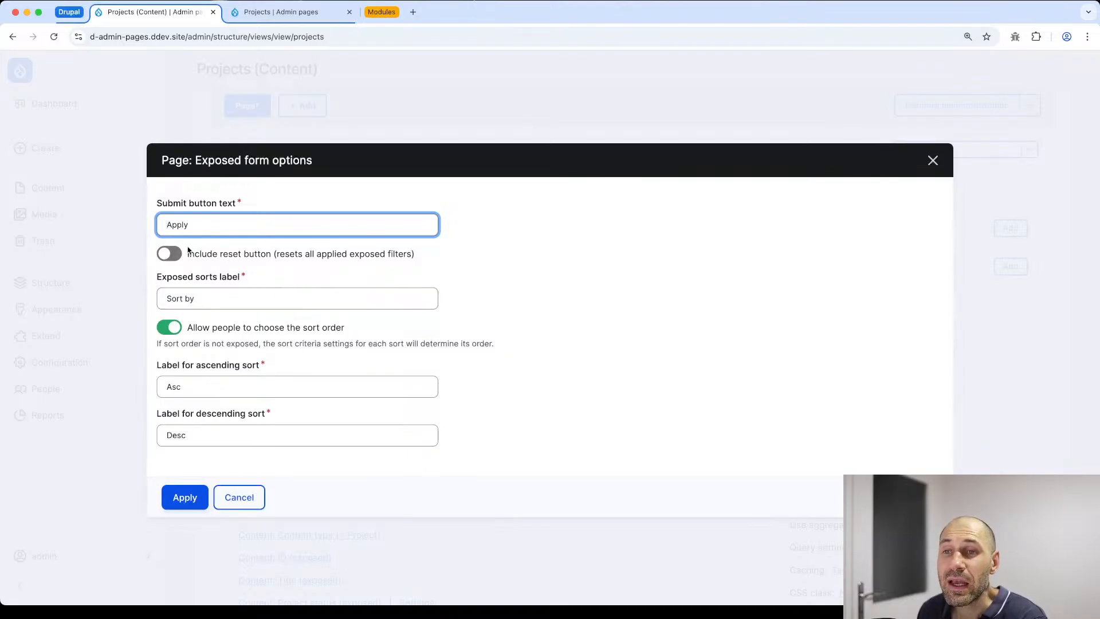
left_click(253, 258)
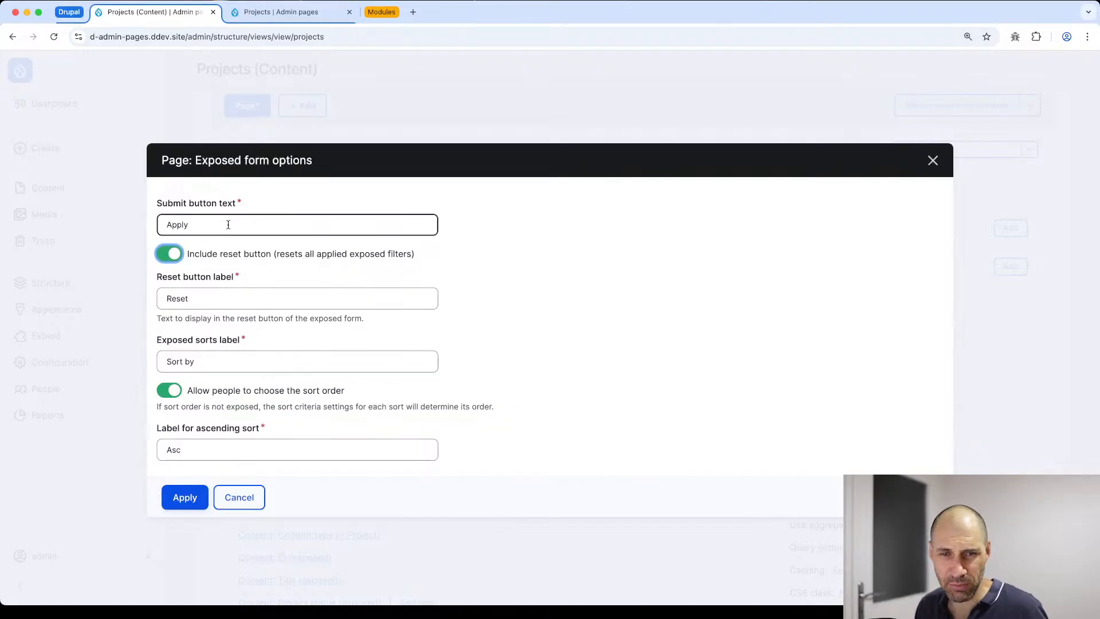
left_click(179, 505)
scroll(216, 184, "down", 8)
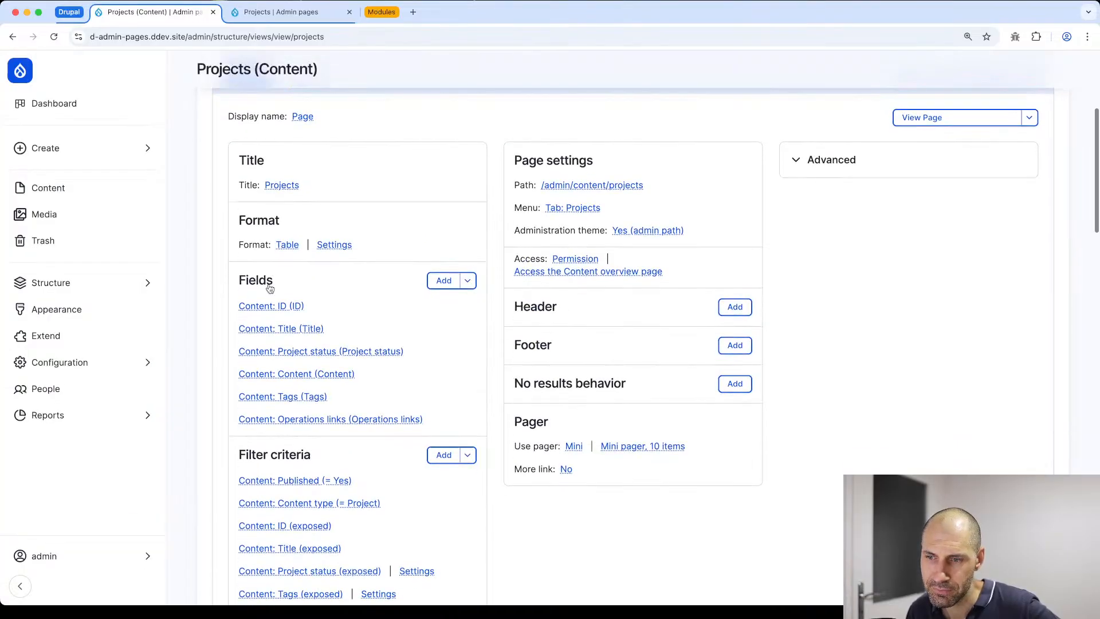
left_click(232, 362)
Step: Reload the Projects page and filter the list by the title "project" to check for the reset button
left_click(278, 12)
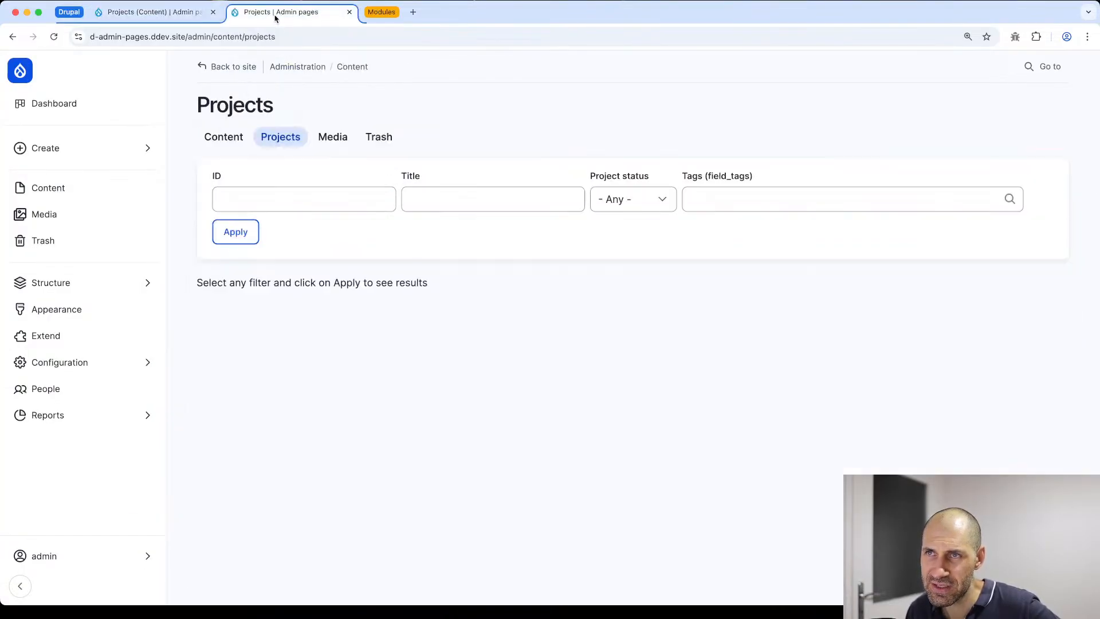
left_click(281, 37)
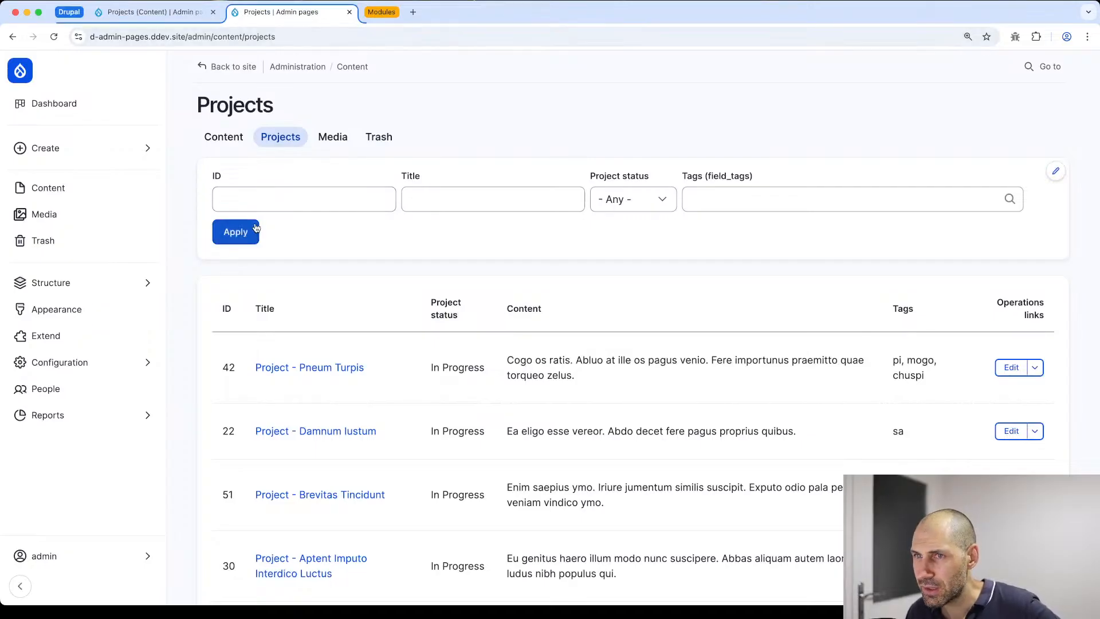
left_click(451, 201)
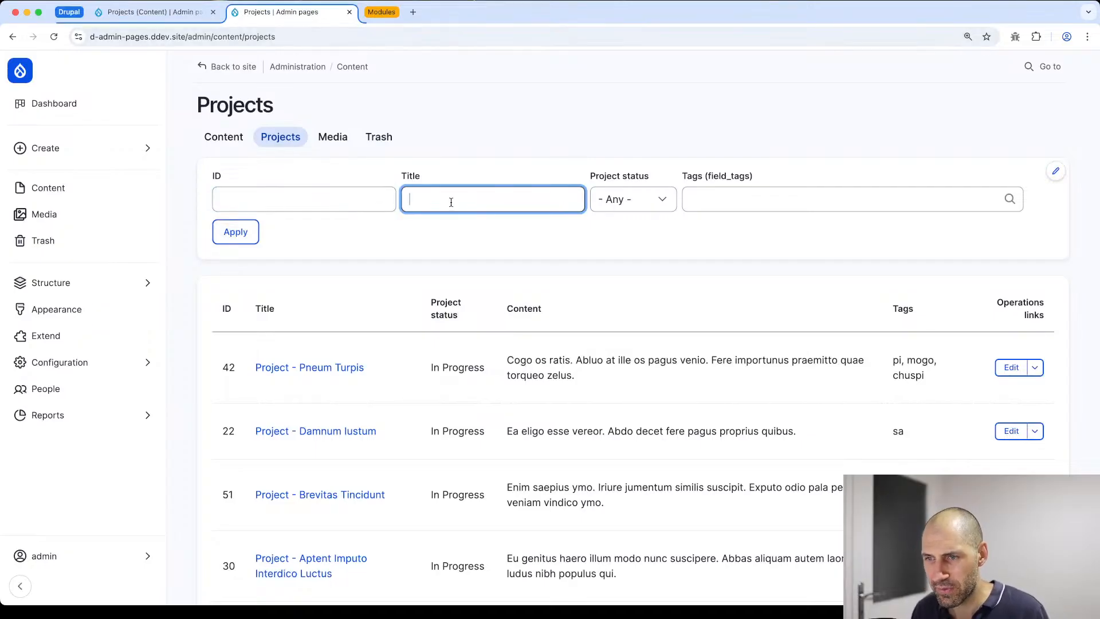
type("p")
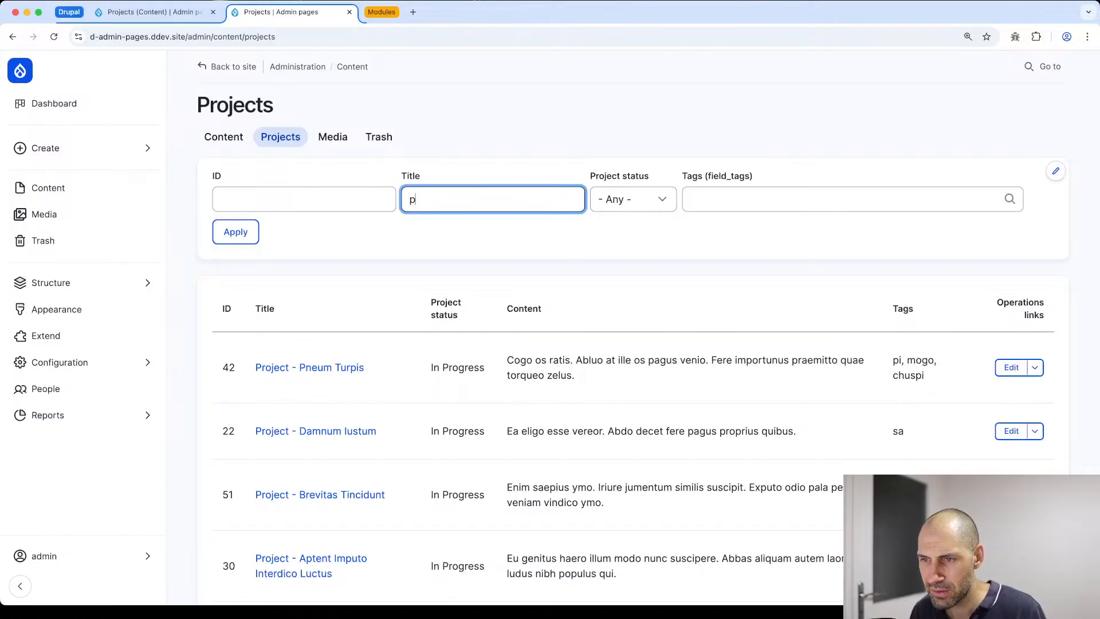
type("roject")
key("Return")
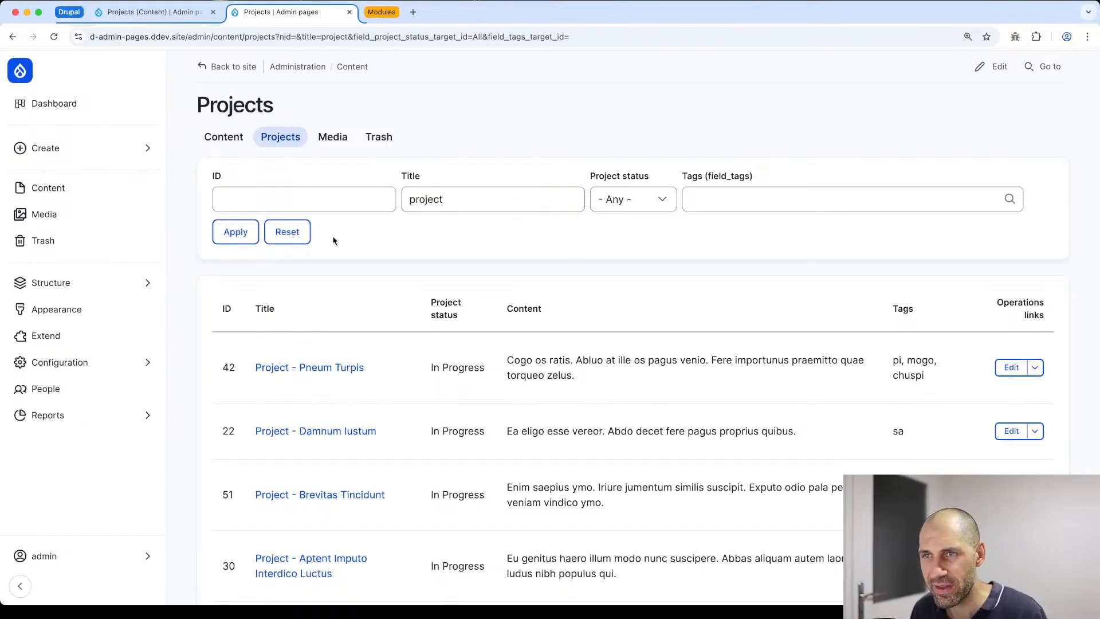
Step: Reset the project list filters, and expose the Projects view's Authored on sort criterion to visitors
left_click(298, 239)
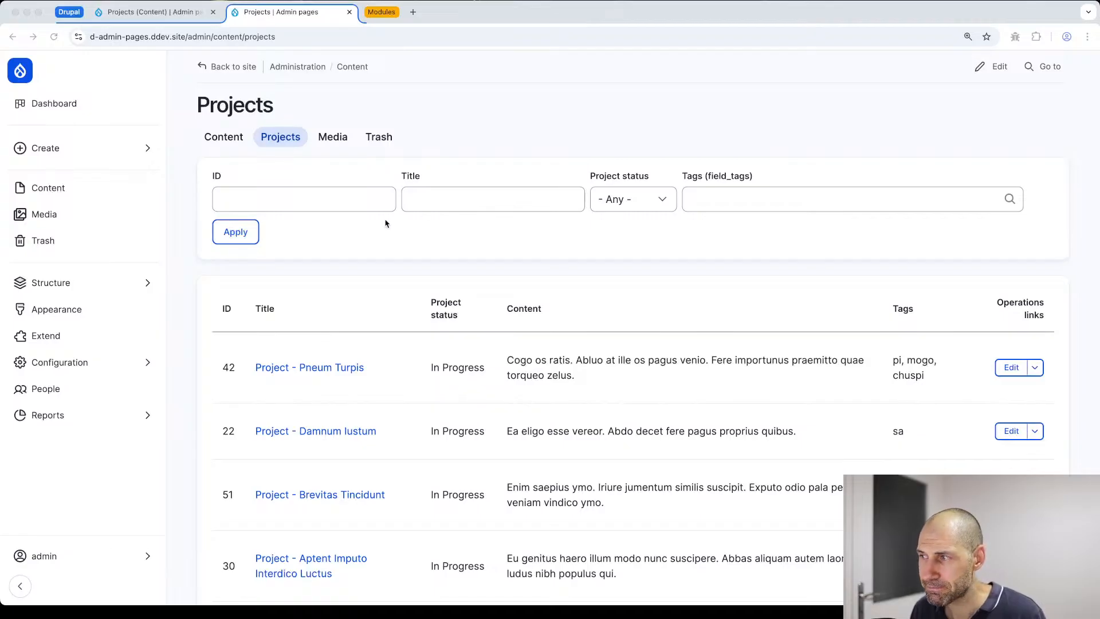
left_click(131, 13)
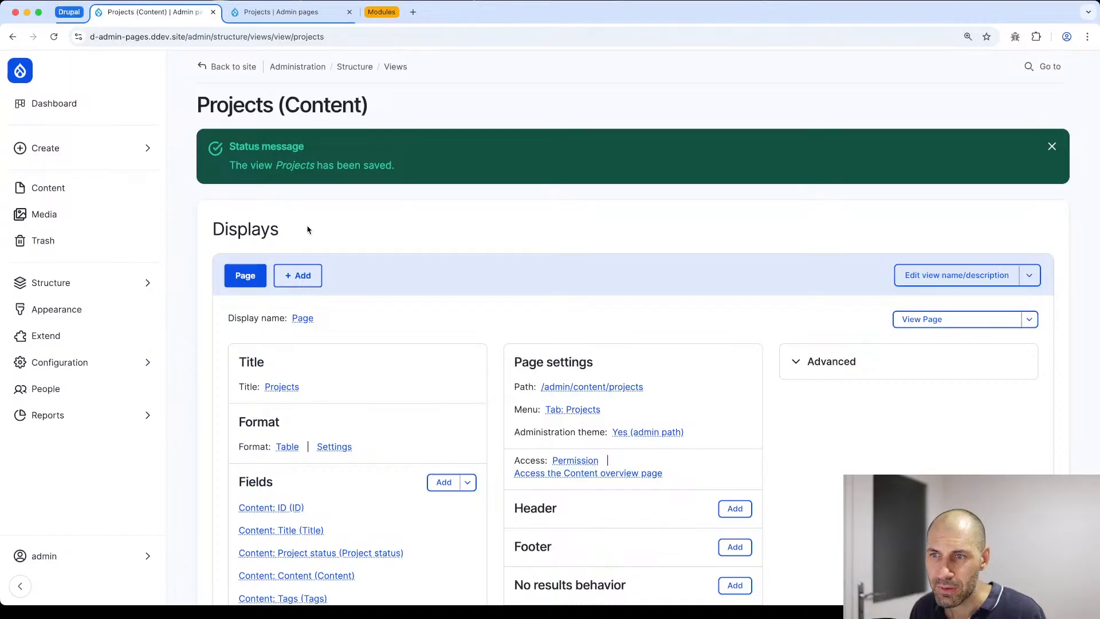
scroll(306, 229, "down", 10)
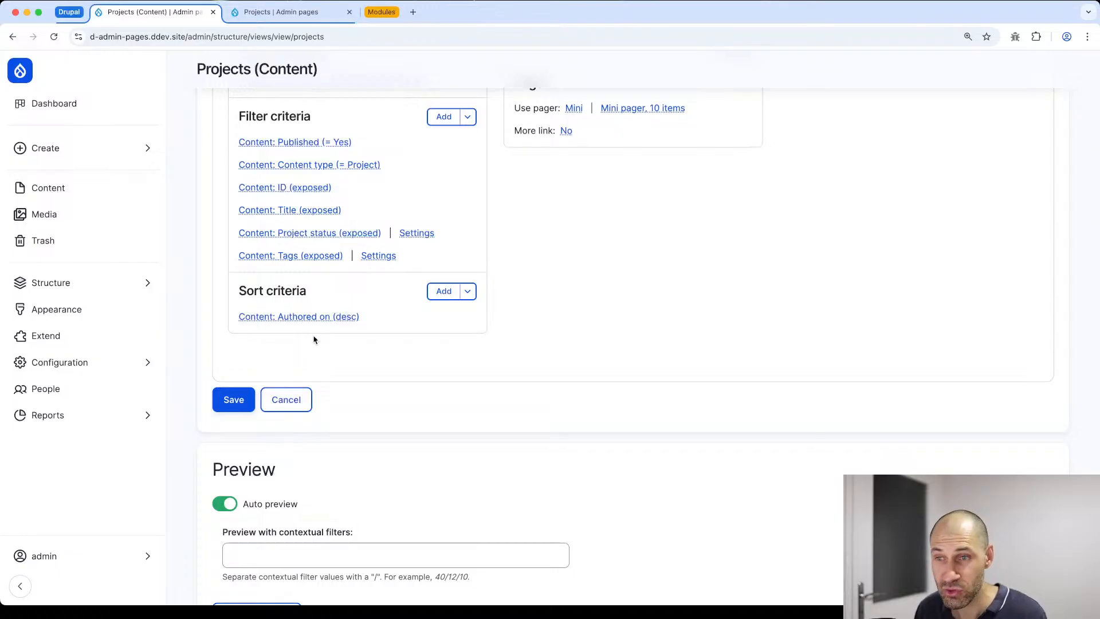
left_click(318, 319)
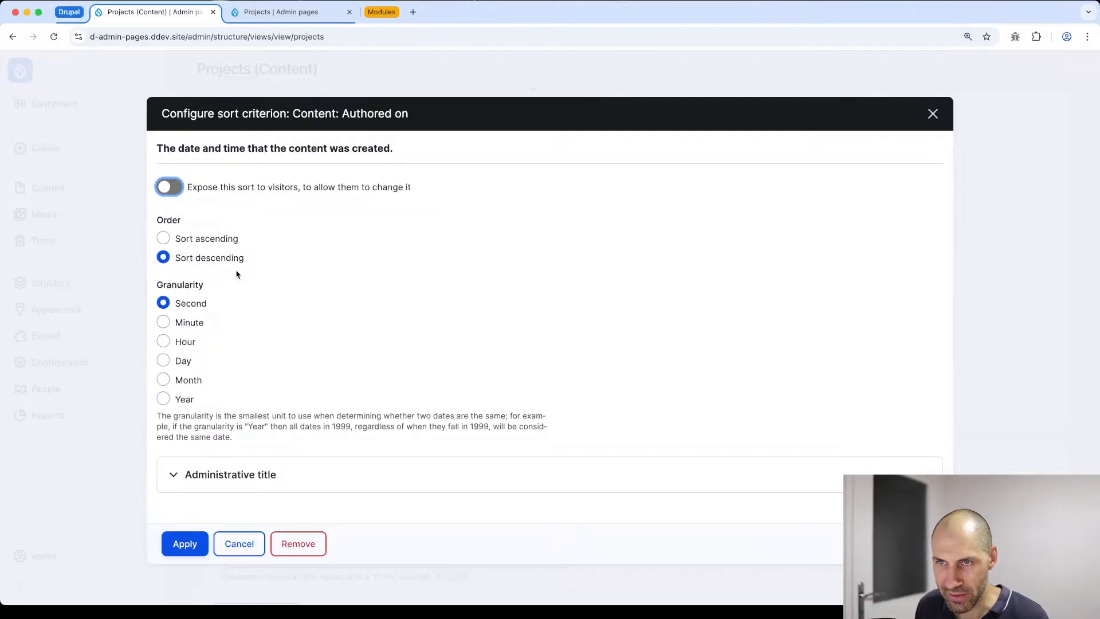
left_click(170, 187)
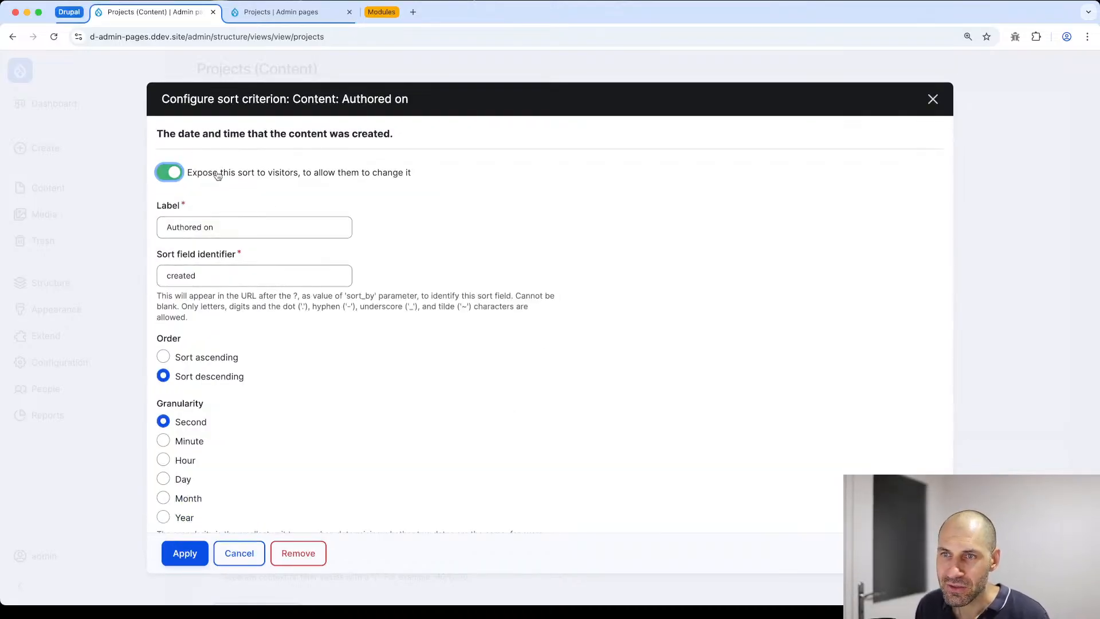
left_click(194, 553)
Step: Add the Content ID sort criterion in ascending order, expose it to visitors, and save the Projects view
left_click(455, 291)
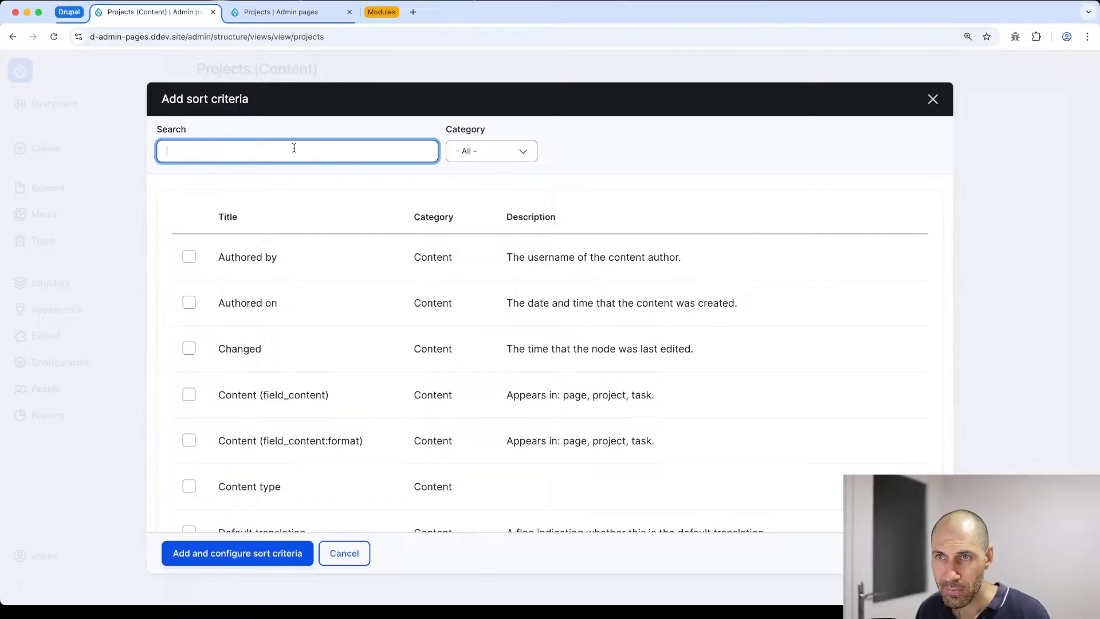
type("ID")
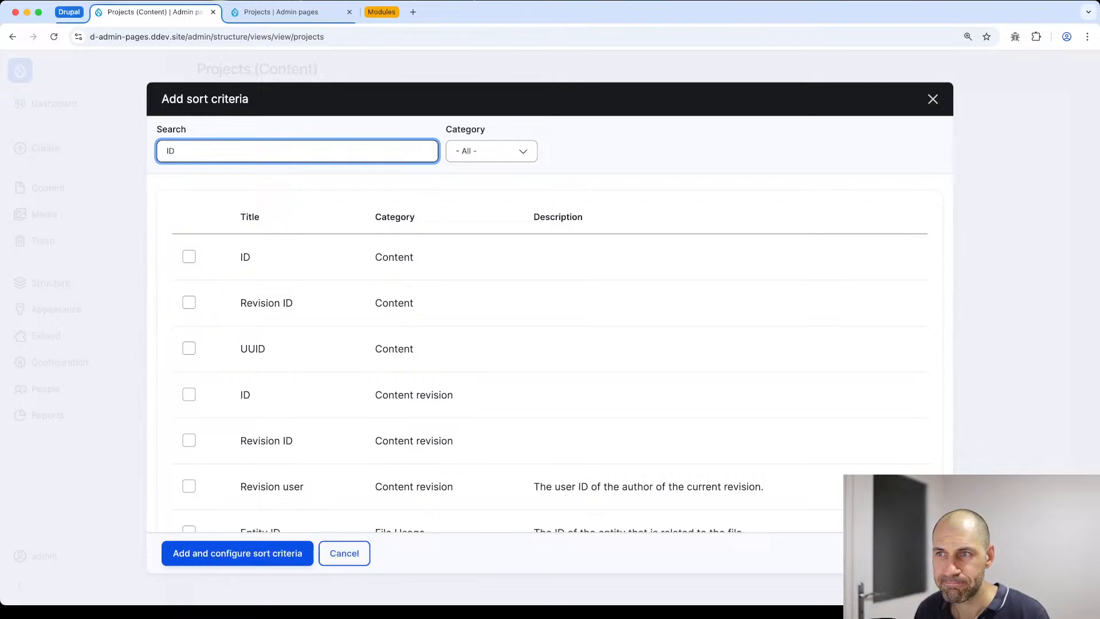
left_click(189, 256)
scroll(229, 487, "down", 2)
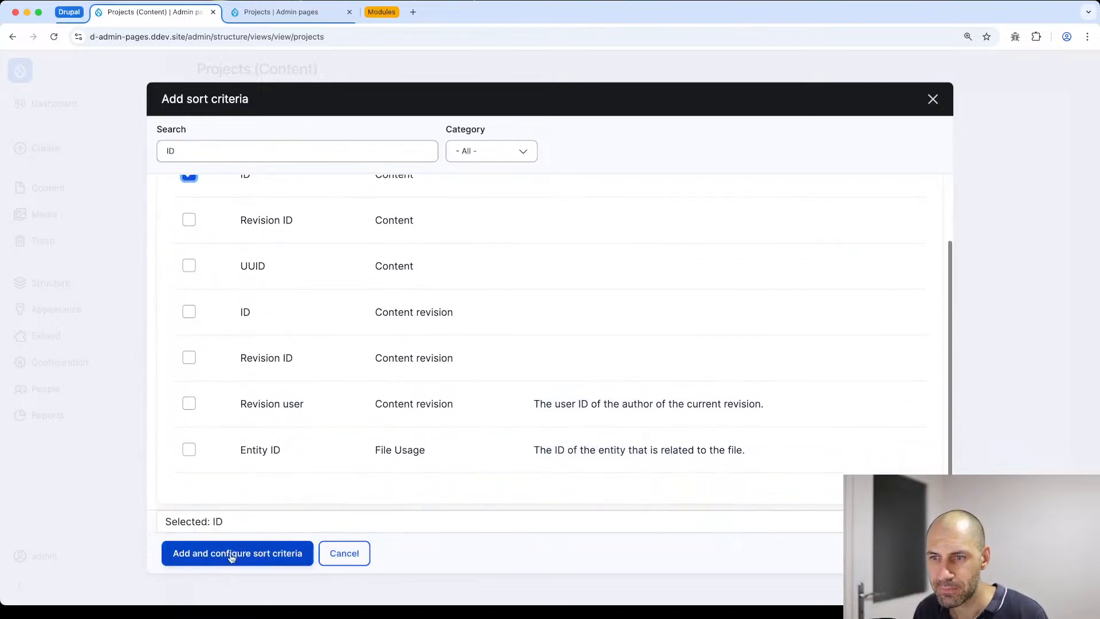
scroll(233, 462, "up", 3)
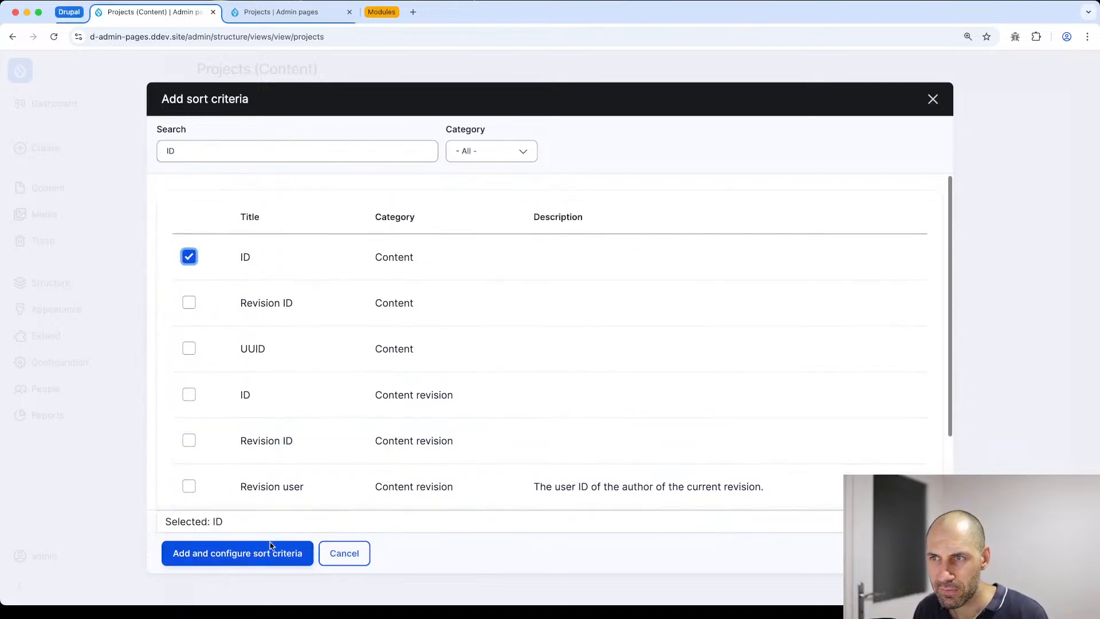
left_click(263, 555)
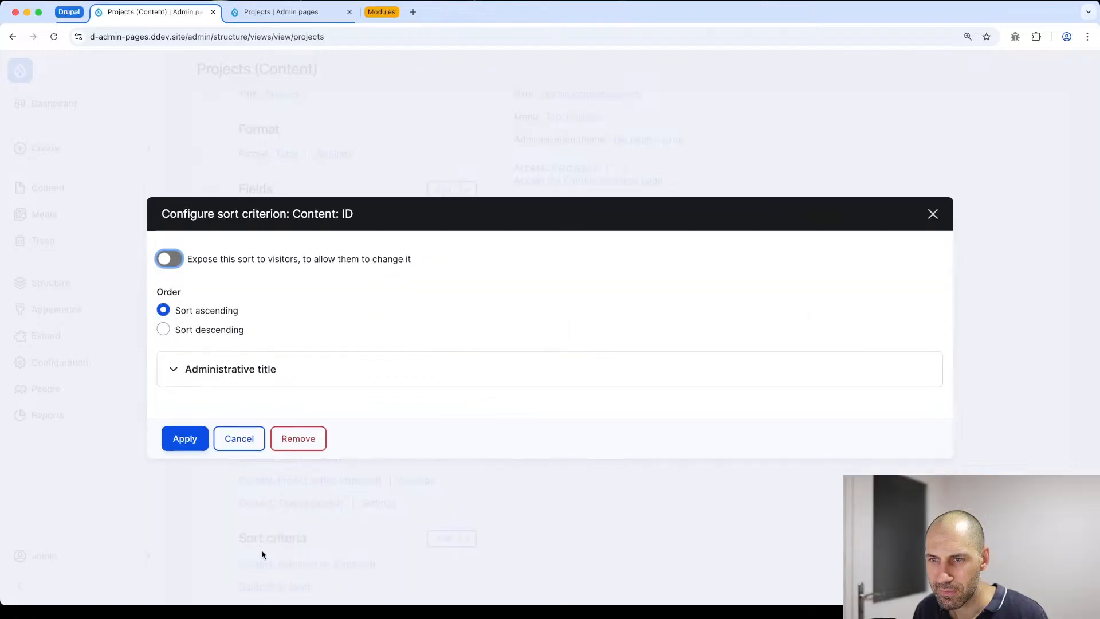
left_click(170, 259)
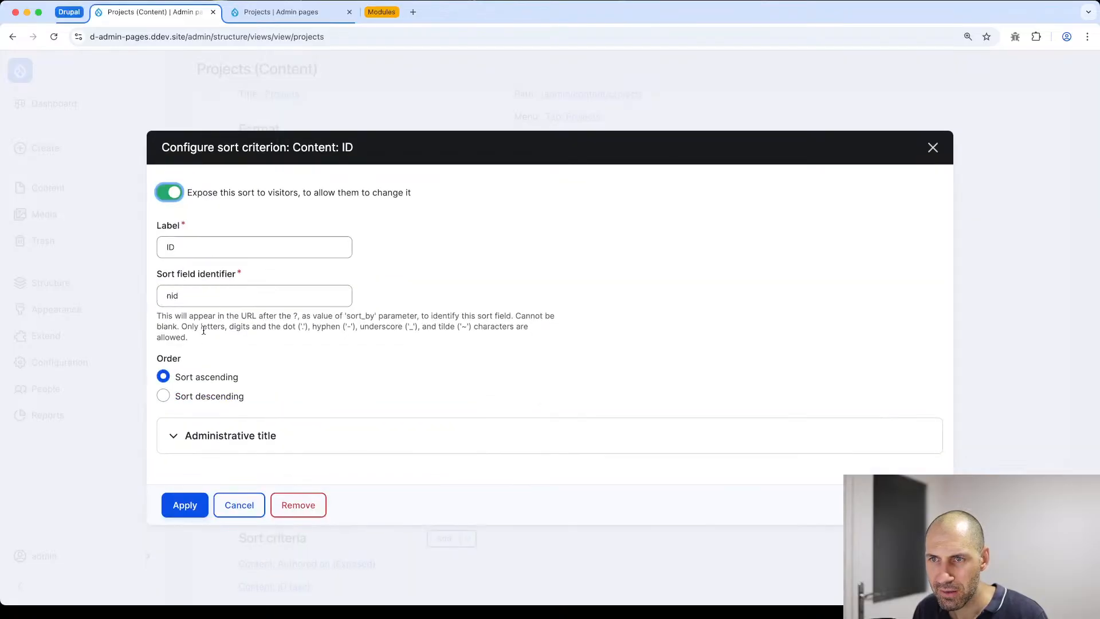
left_click(195, 512)
scroll(197, 508, "down", 4)
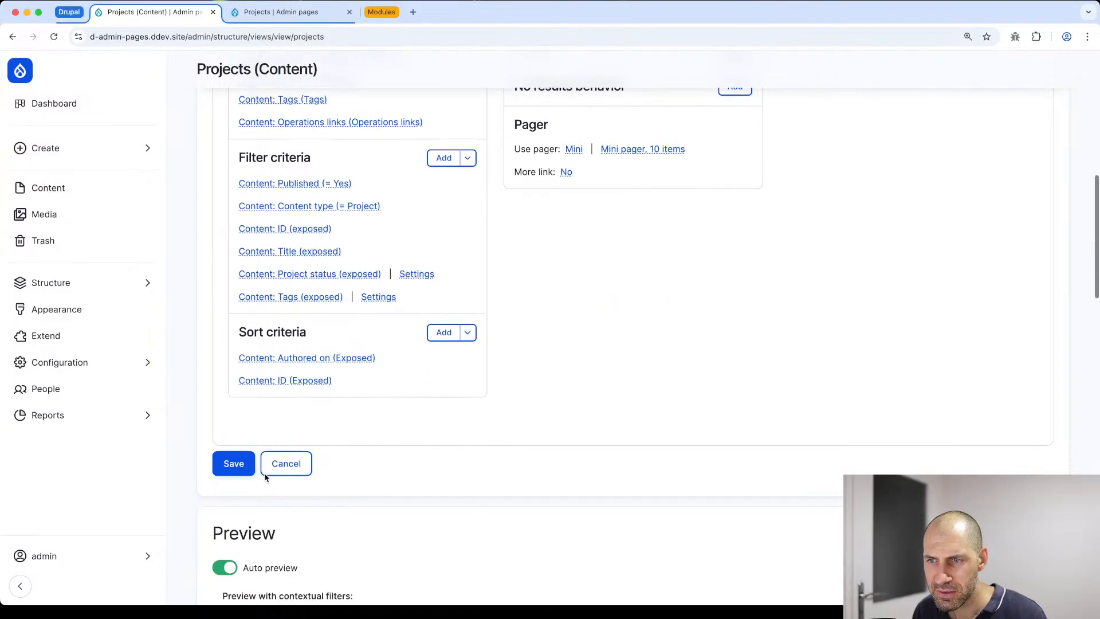
left_click(237, 396)
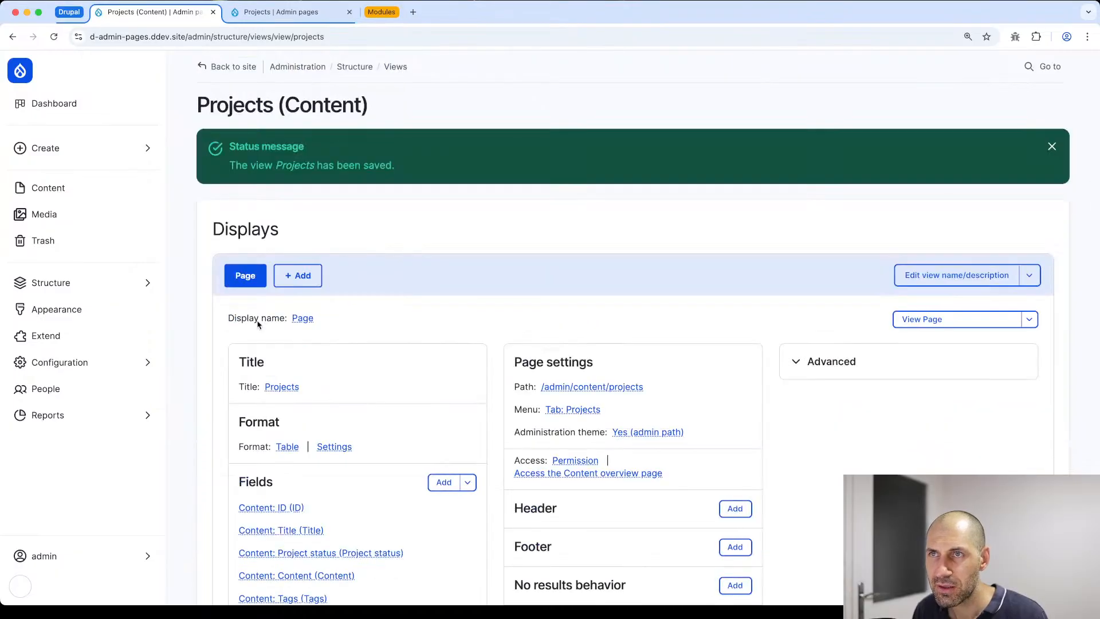
Step: Reload the Projects admin page and sort the project list by ID in descending order
left_click(275, 17)
scroll(436, 269, "down", 2)
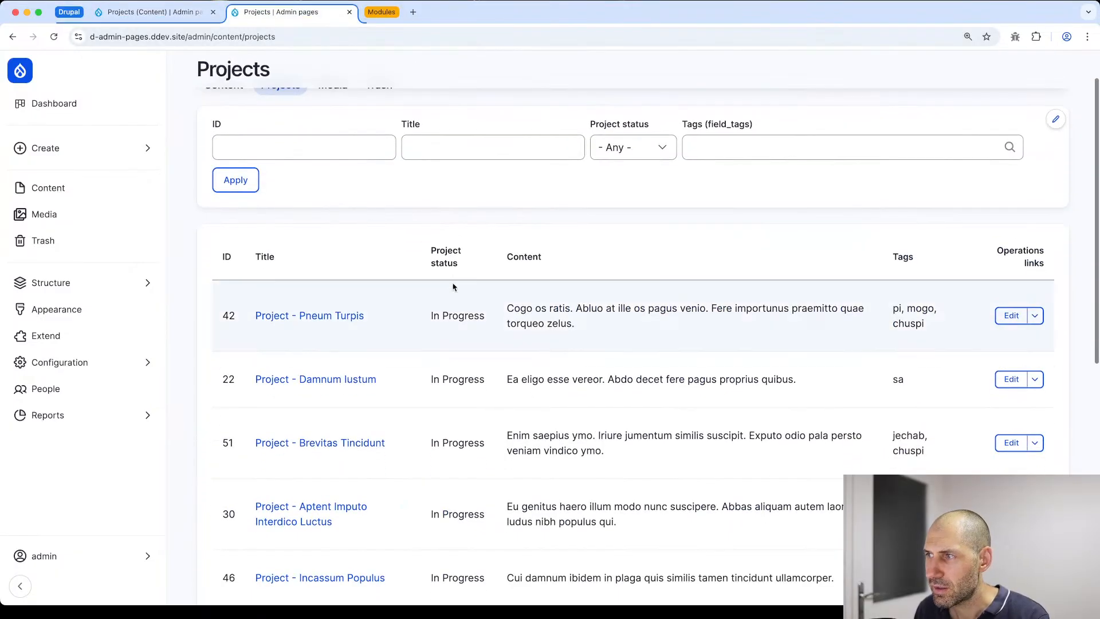
left_click(351, 36)
key("Return")
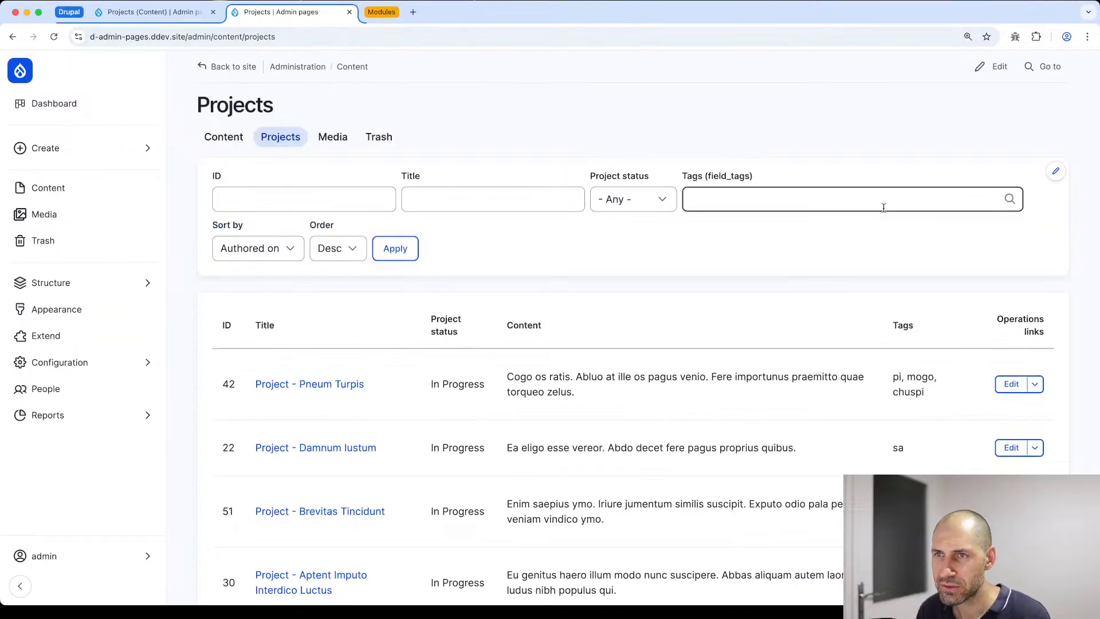
left_click(270, 248)
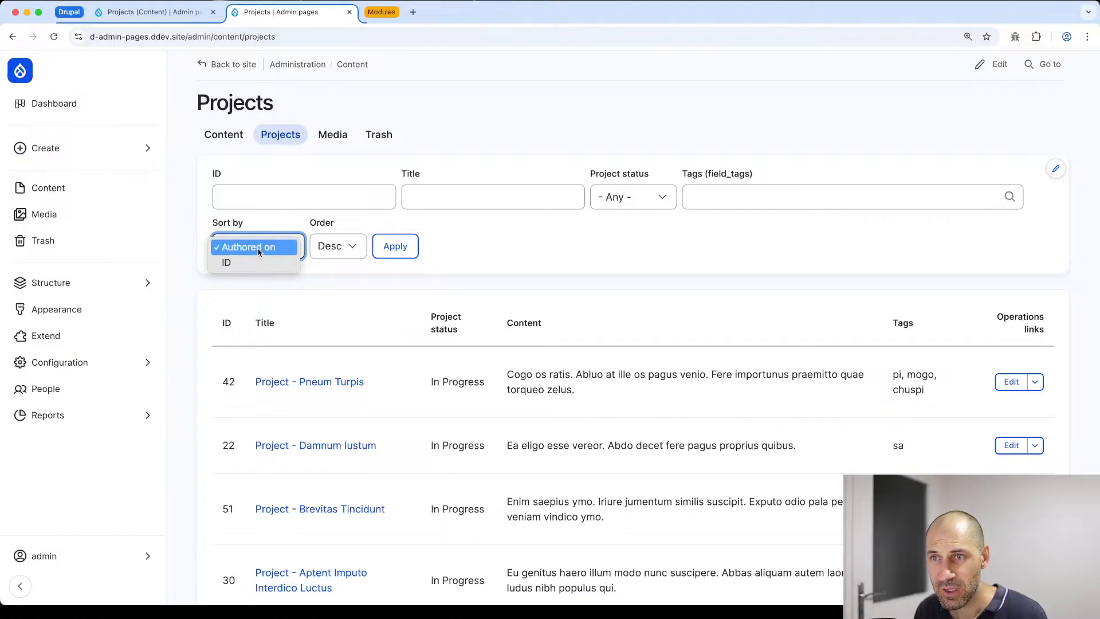
left_click(255, 264)
left_click(396, 246)
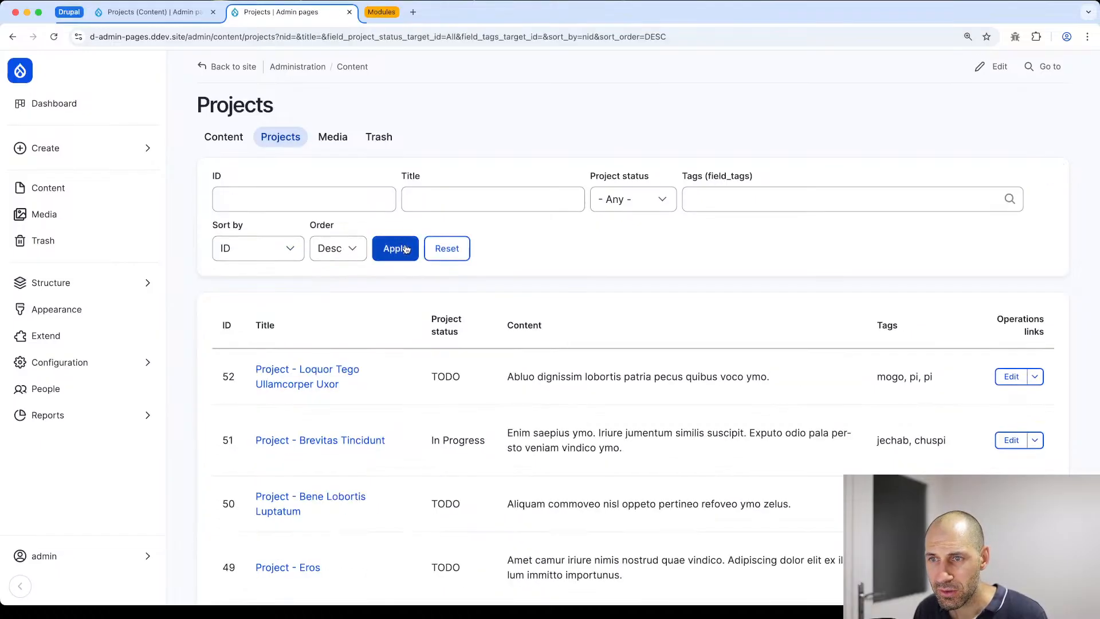
Step: Choose ascending order for the ID sort, and reset the project list's filters and sorting
scroll(211, 197, "down", 5)
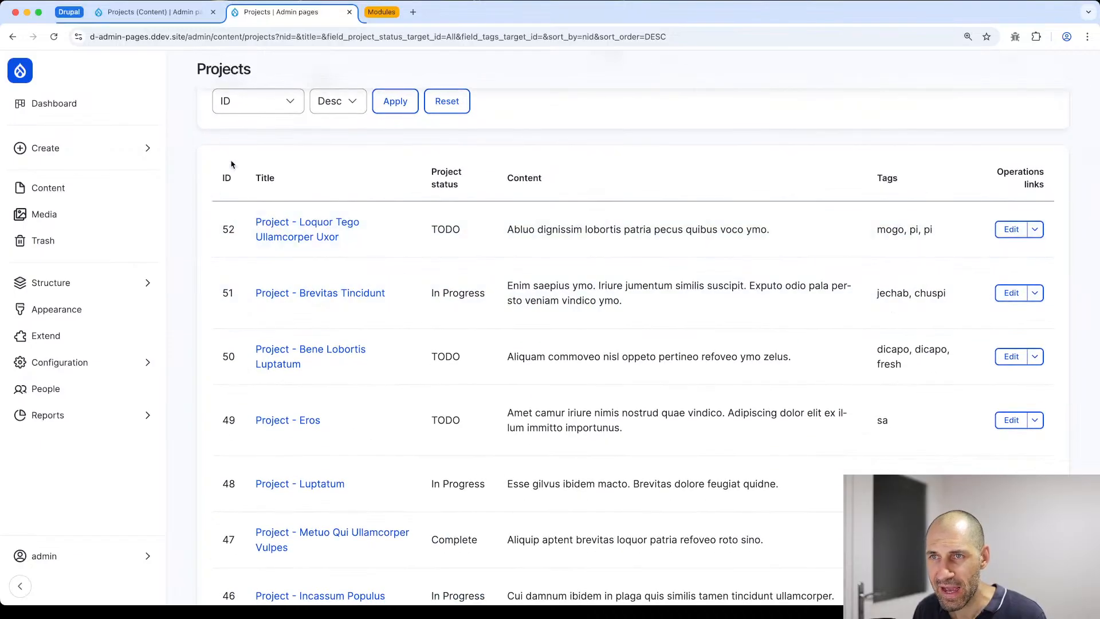
scroll(232, 169, "up", 2)
left_click(243, 146)
left_click(243, 152)
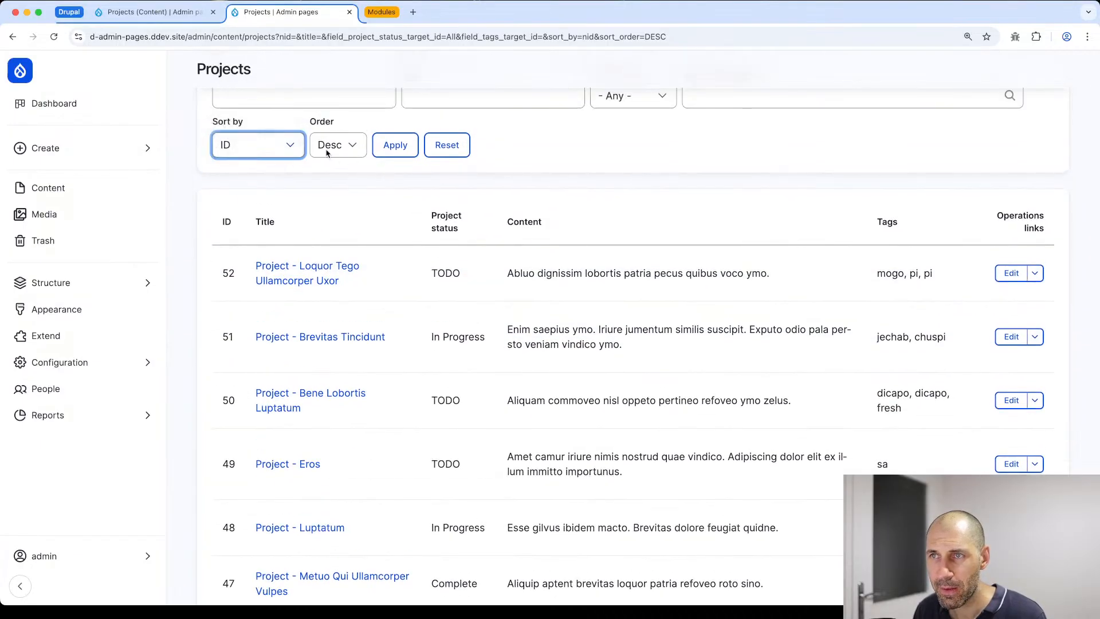
left_click(333, 145)
left_click(325, 129)
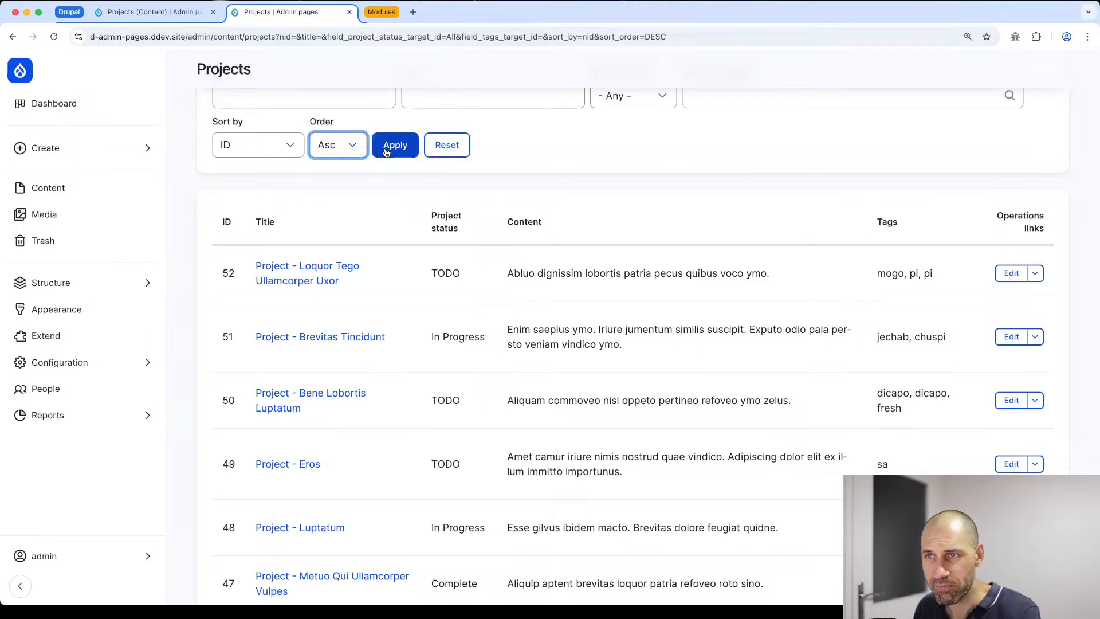
left_click(466, 147)
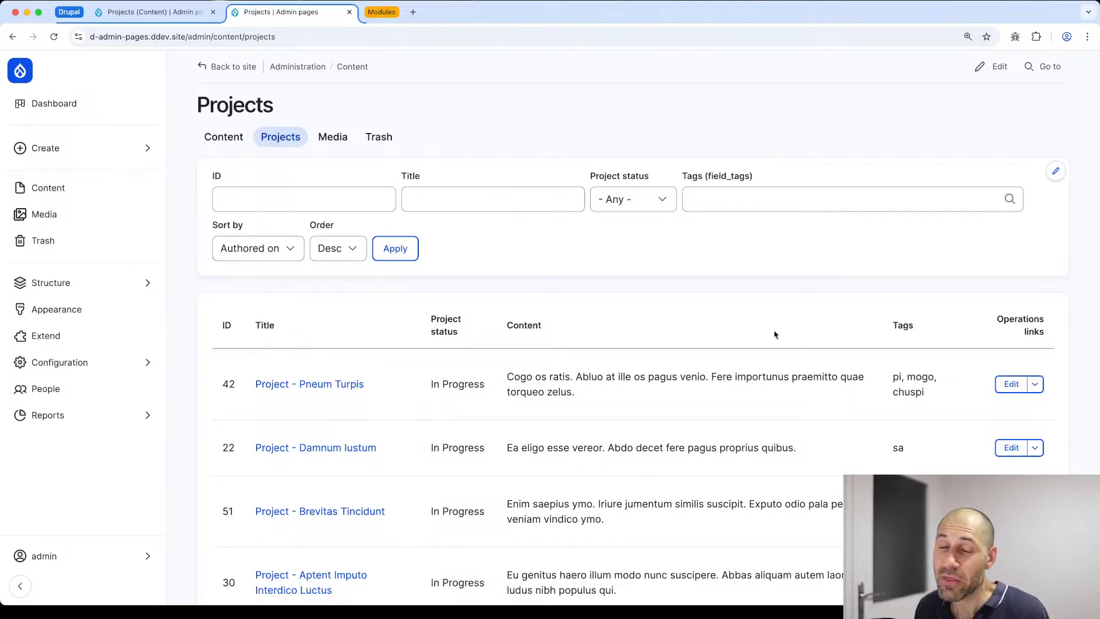
Step: Review the Projects view's table style options for sortable columns and its advanced exposed form settings
left_click(148, 17)
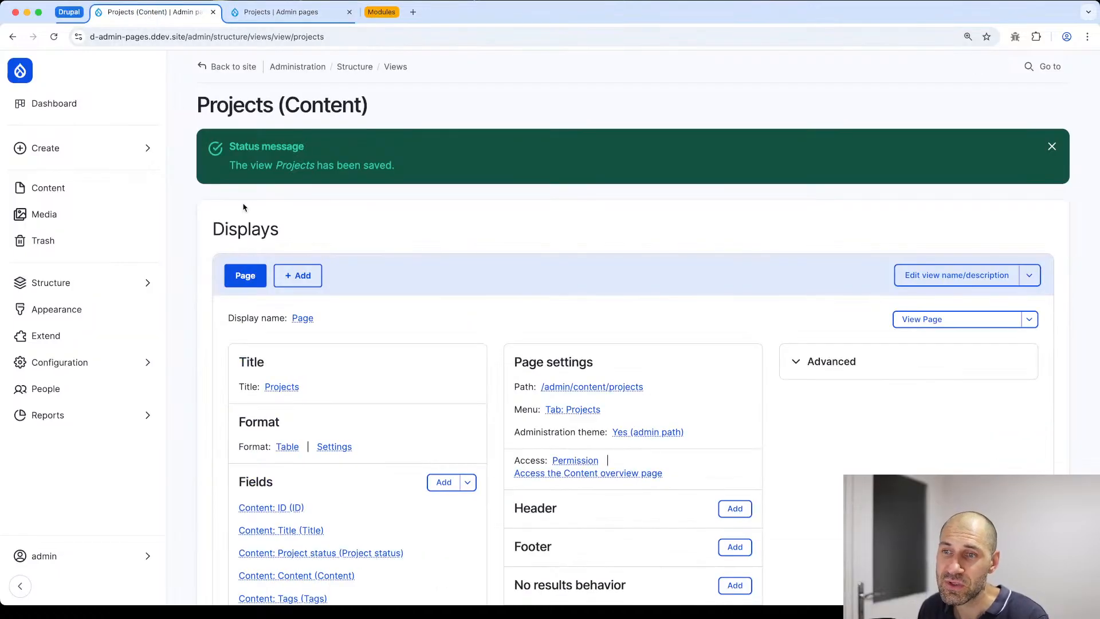
scroll(246, 208, "down", 3)
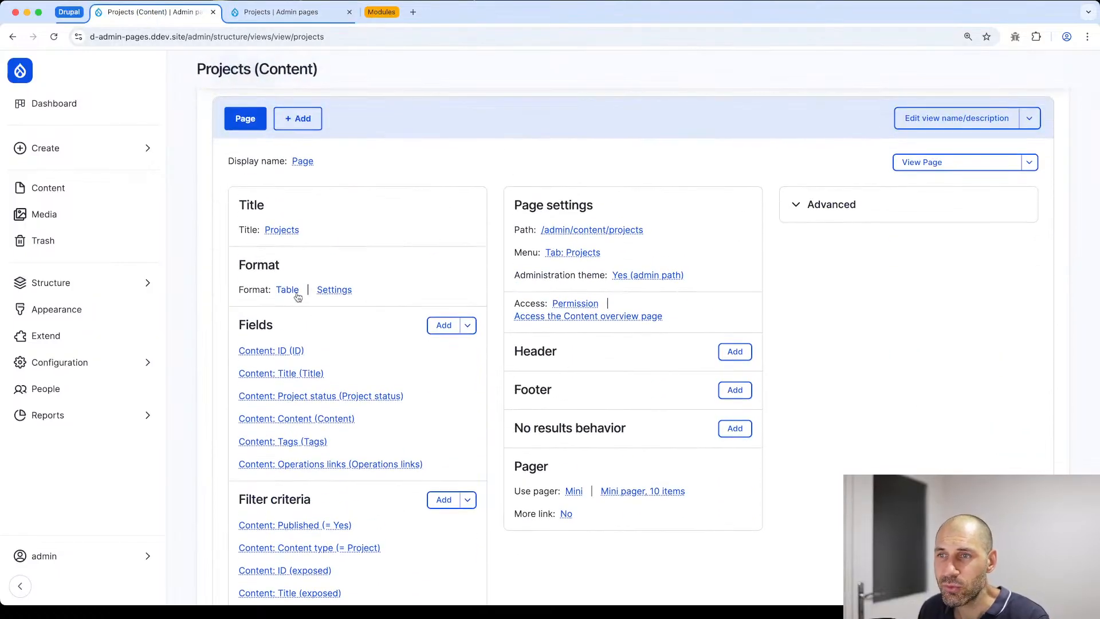
left_click(334, 290)
scroll(658, 253, "down", 1)
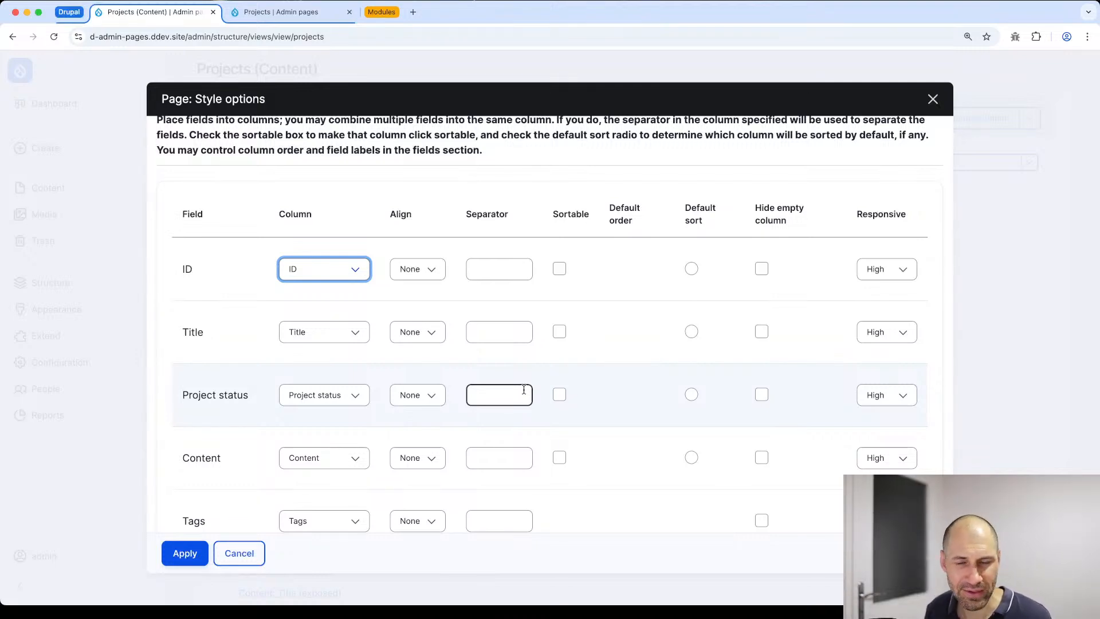
left_click(936, 103)
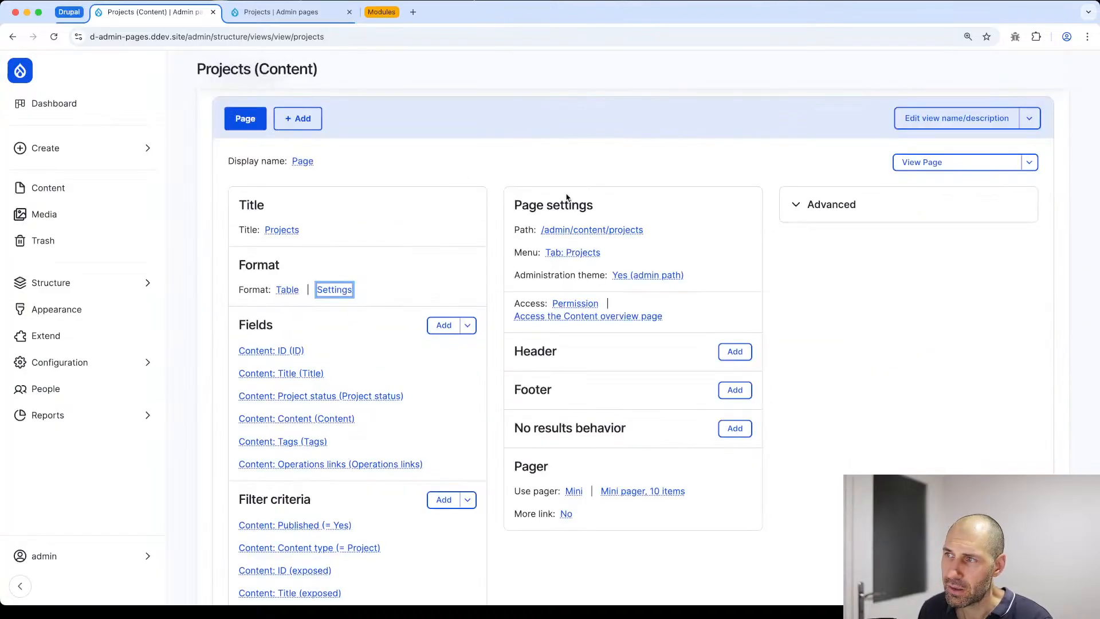
left_click(905, 200)
scroll(380, 233, "down", 5)
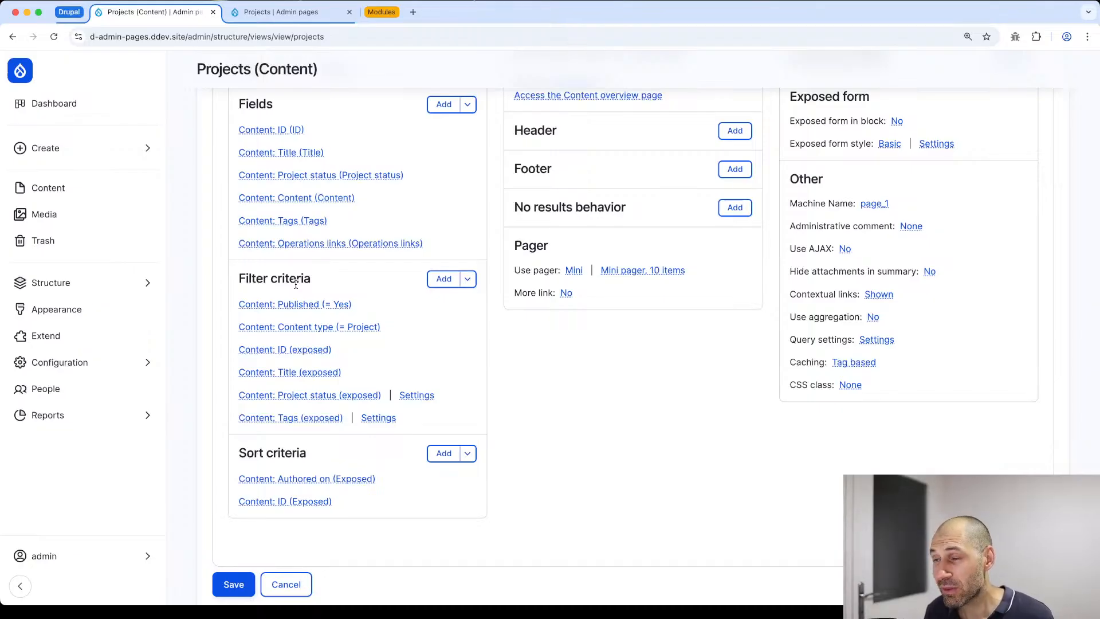
Step: Open the Better Exposed Filters project page from the Modules tab group and read the module's description
left_click(382, 12)
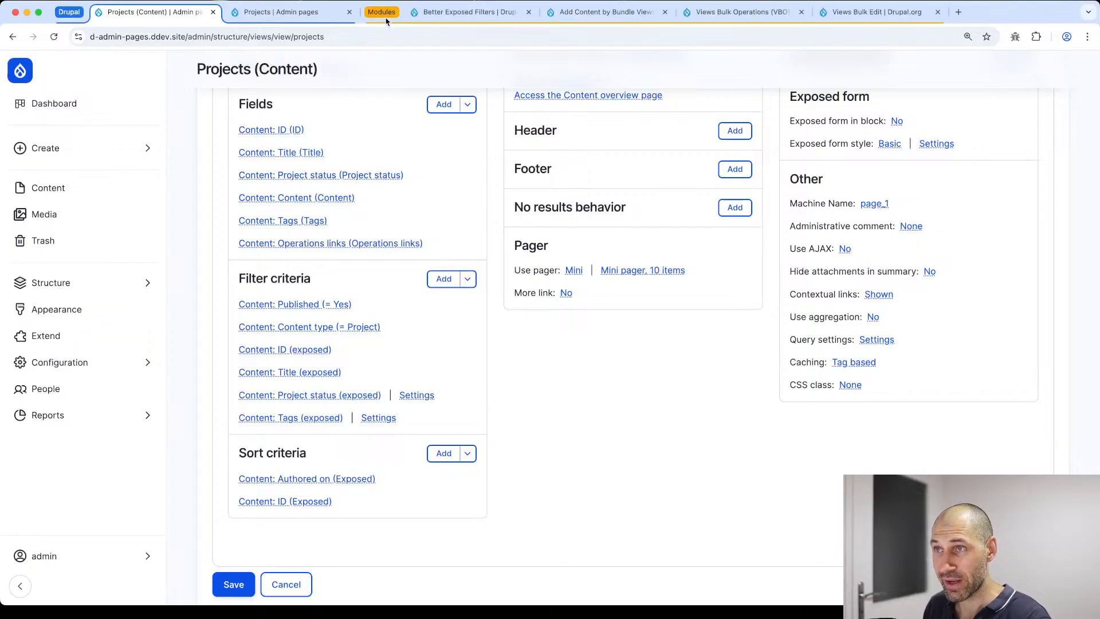
left_click(447, 13)
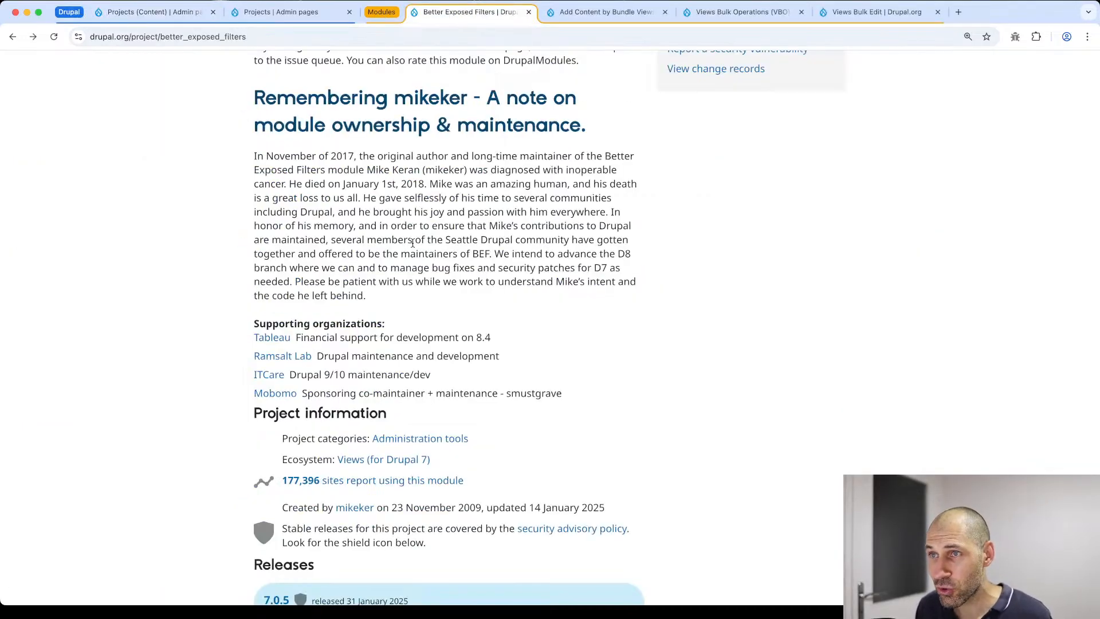
scroll(413, 258, "up", 15)
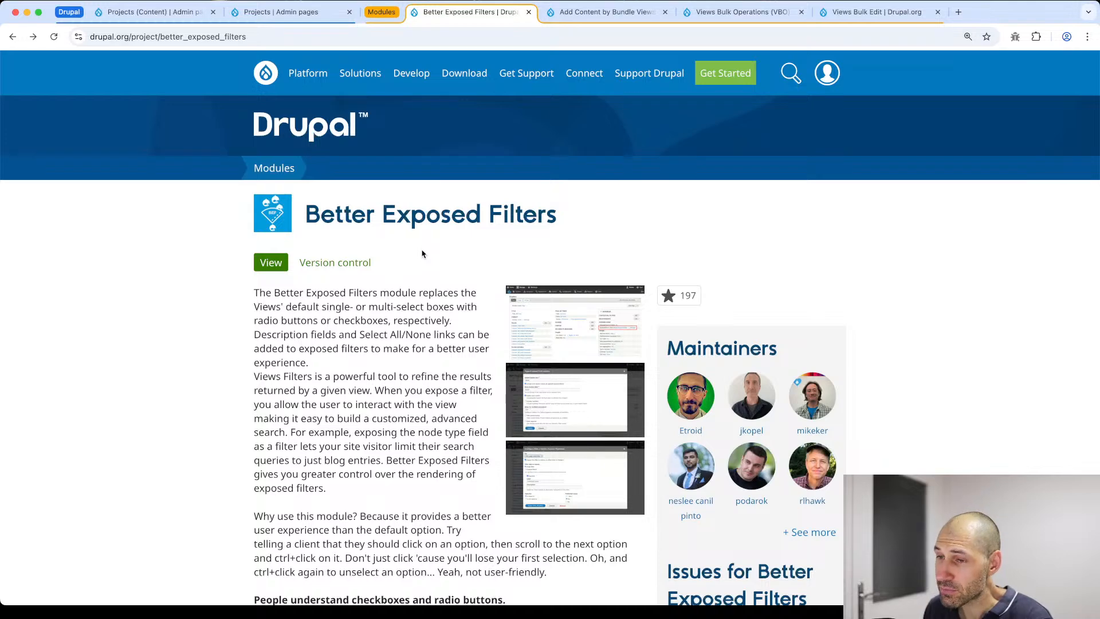
scroll(421, 255, "down", 2)
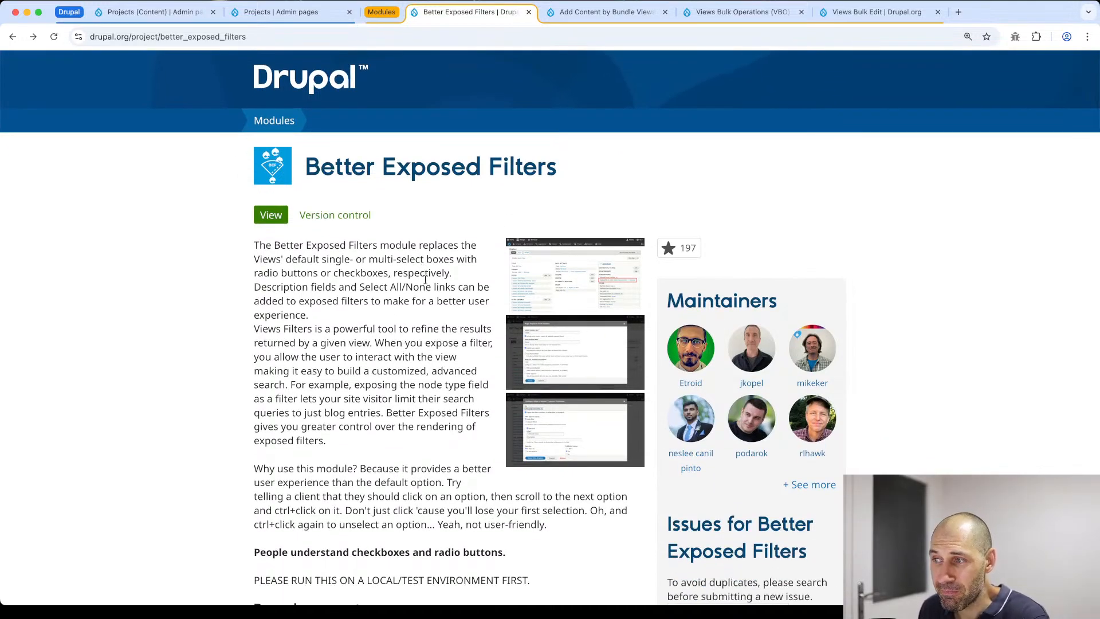
scroll(425, 279, "up", 2)
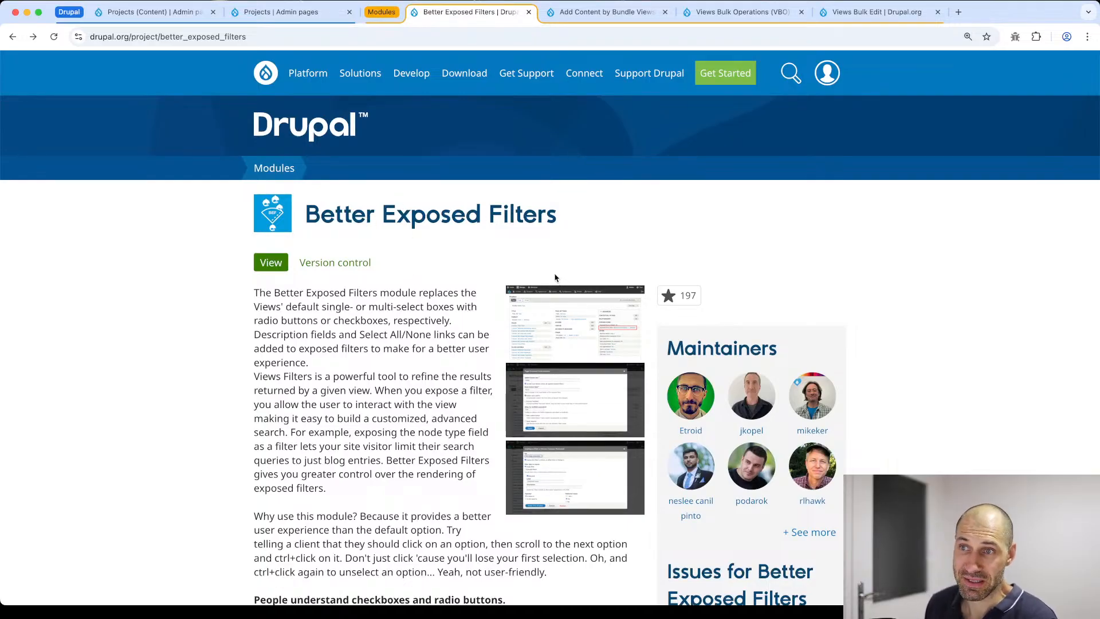
Step: Review the Better Exposed Filters project information and releases, and open its usage statistics in a new tab
scroll(555, 278, "down", 17)
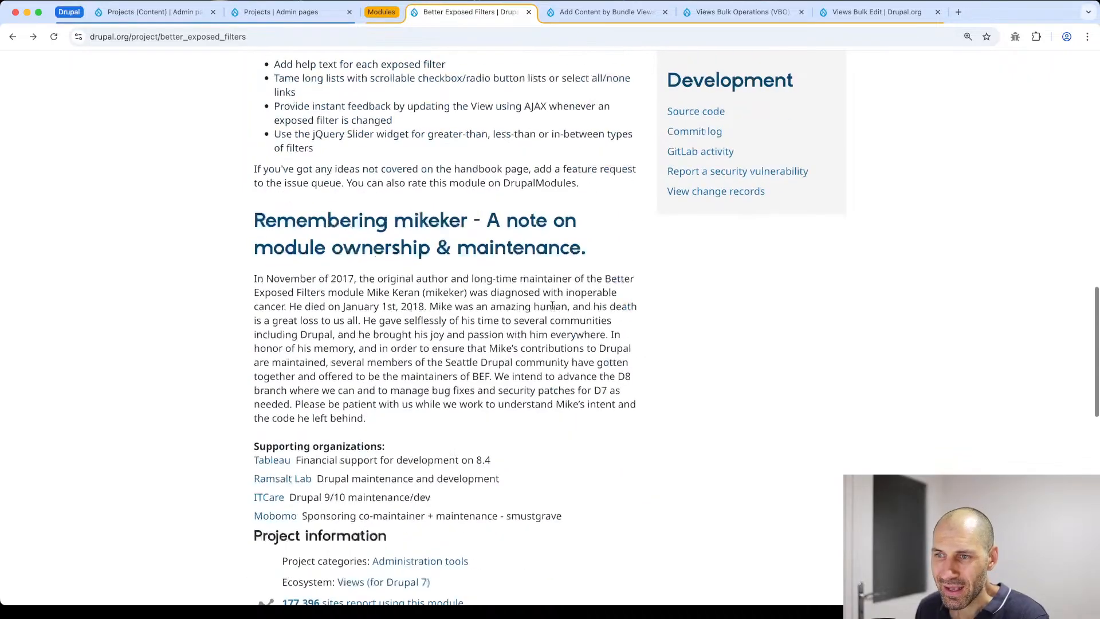
scroll(552, 306, "down", 5)
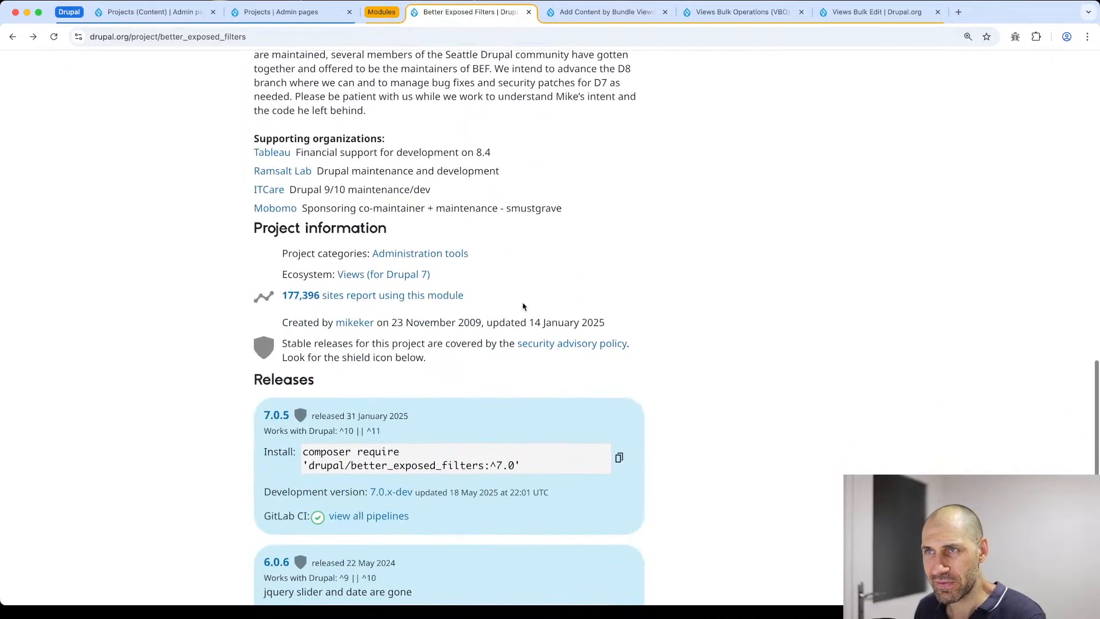
scroll(523, 307, "down", 1)
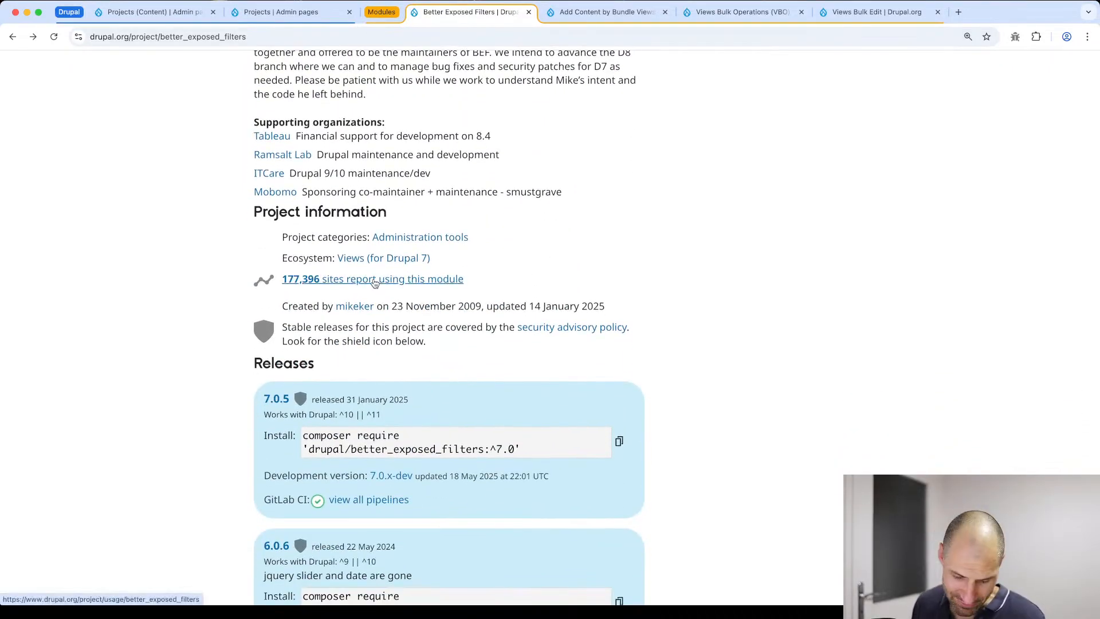
left_click(373, 284, "super")
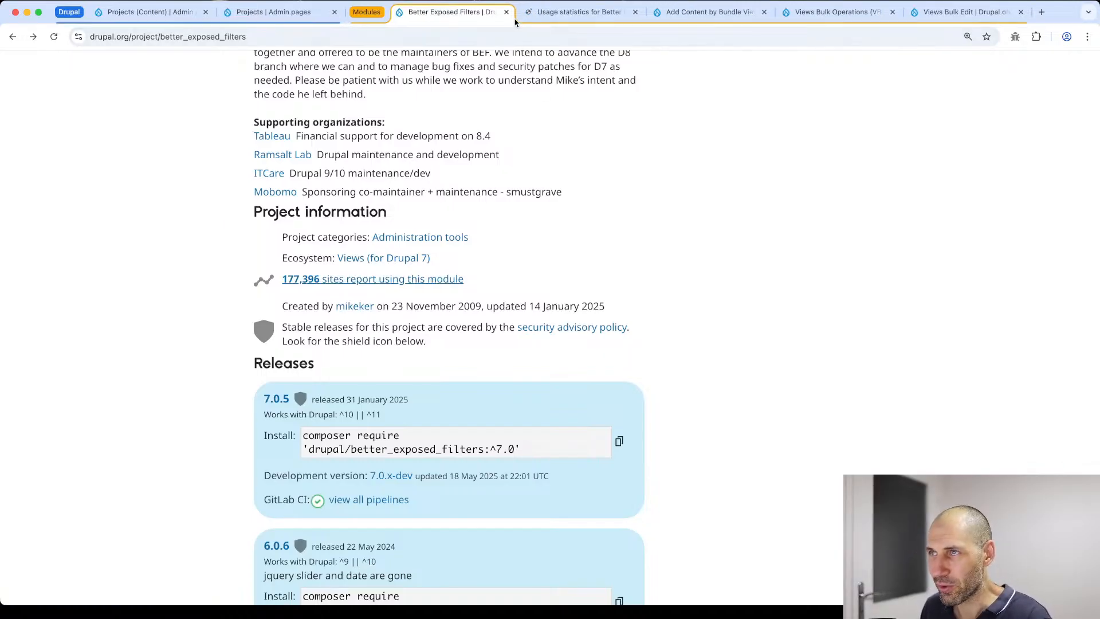
Step: Review the weekly project usage chart and table for Better Exposed Filters, and close the usage statistics page
left_click(533, 13)
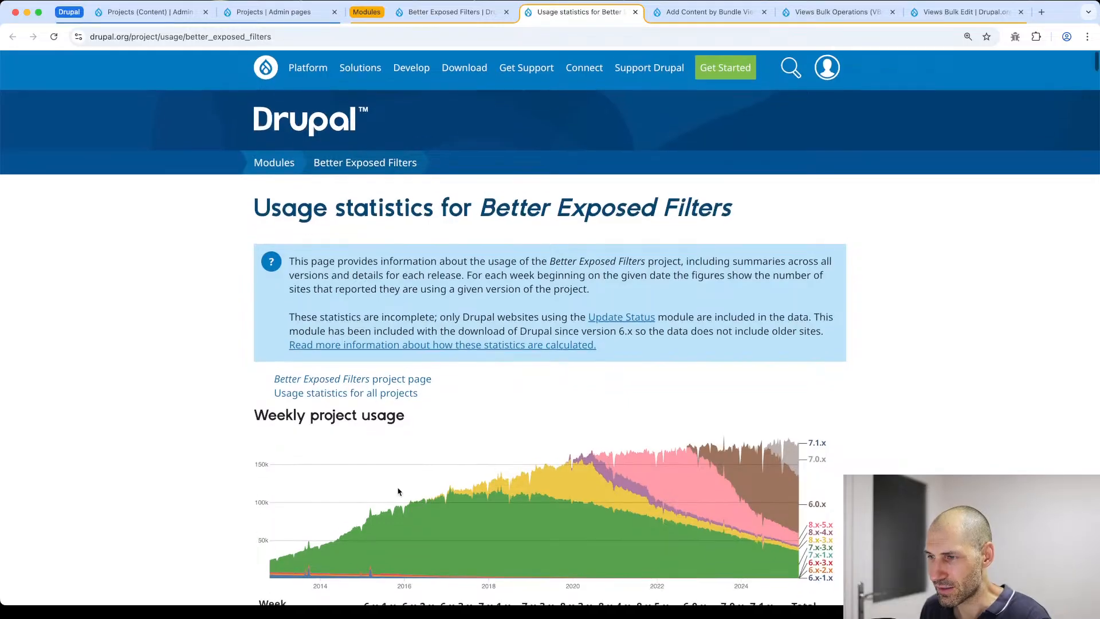
scroll(356, 483, "down", 2)
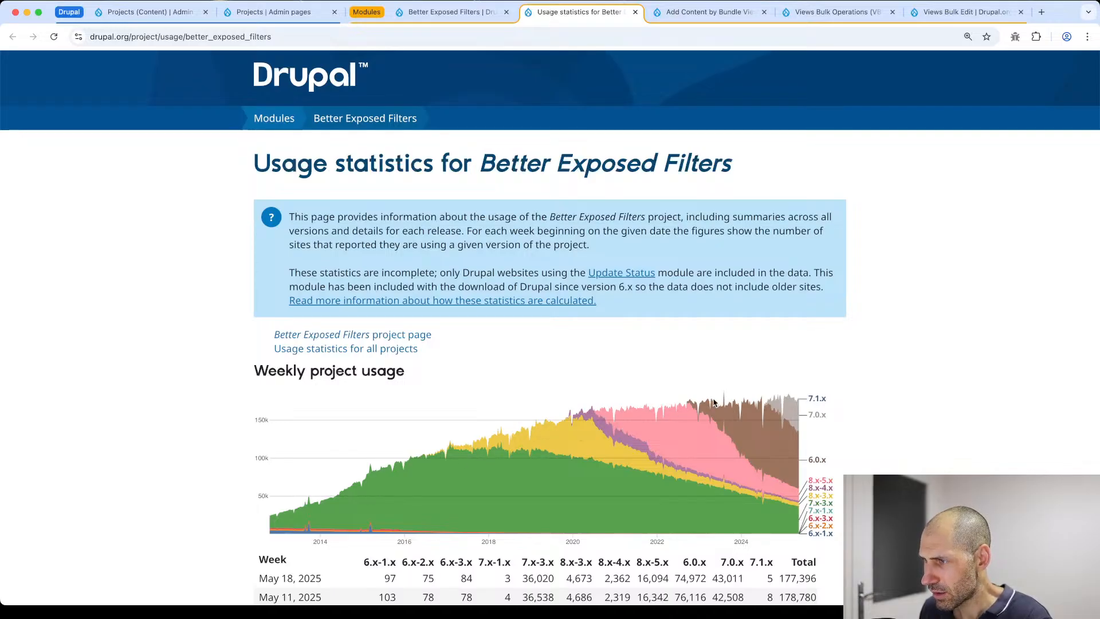
scroll(763, 396, "down", 3)
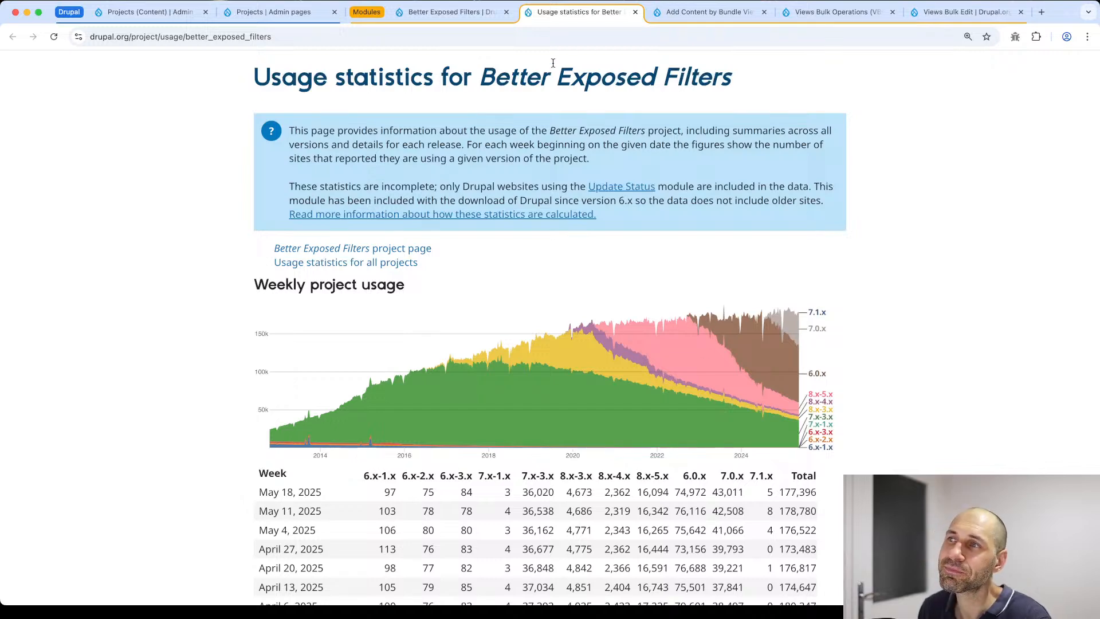
left_click(636, 13)
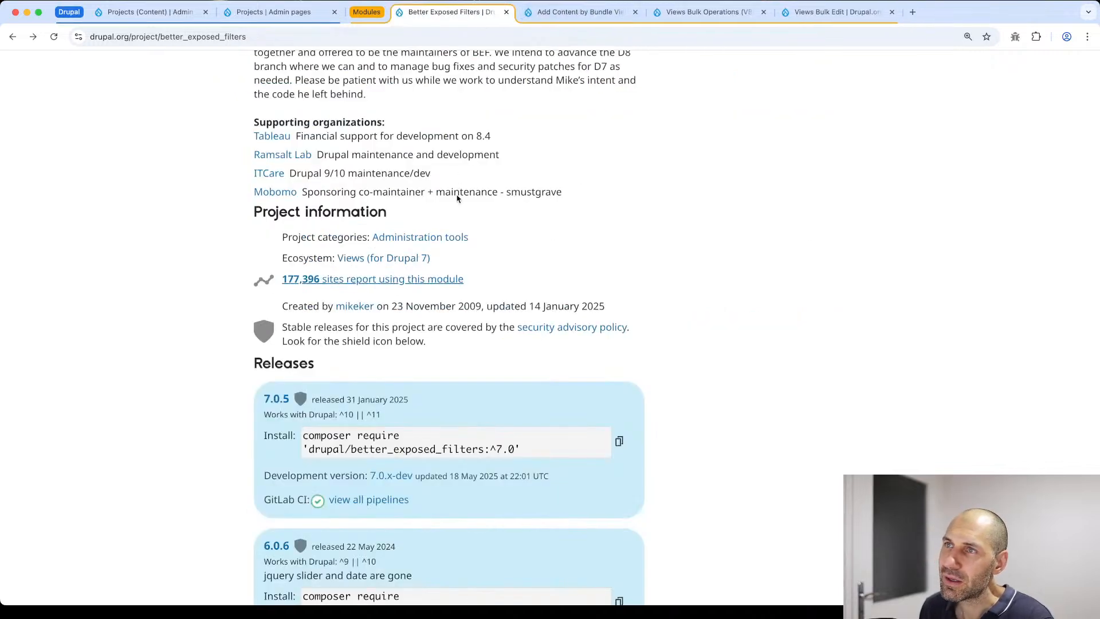
Step: Review the Better Exposed Filters project page from its description through branch support and integrations to its releases
scroll(457, 194, "up", 10)
scroll(416, 193, "up", 4)
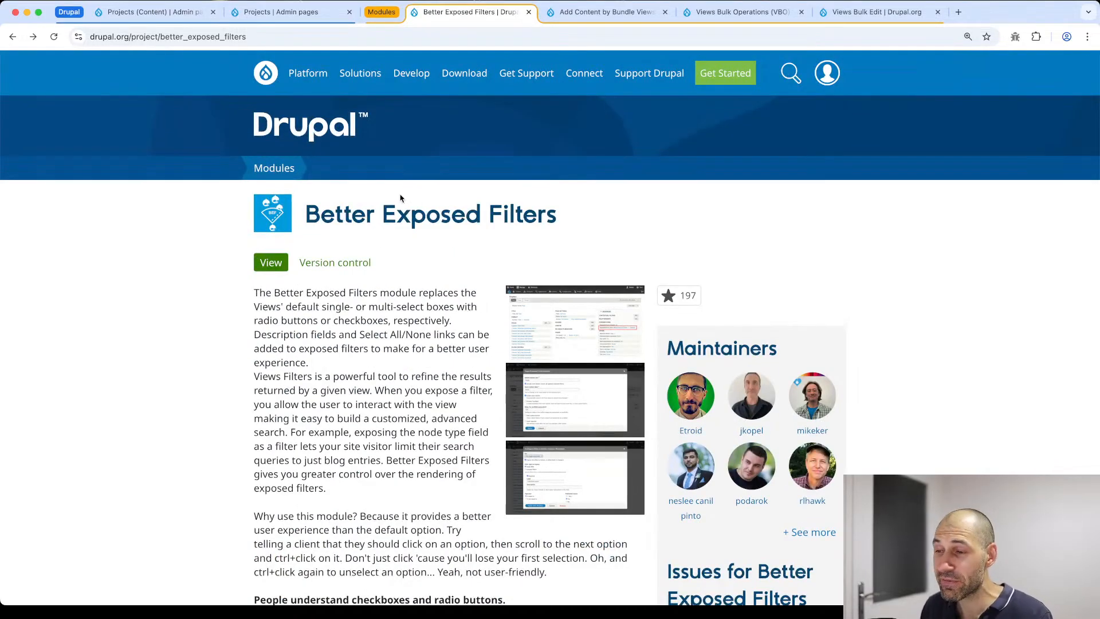
scroll(368, 306, "down", 6)
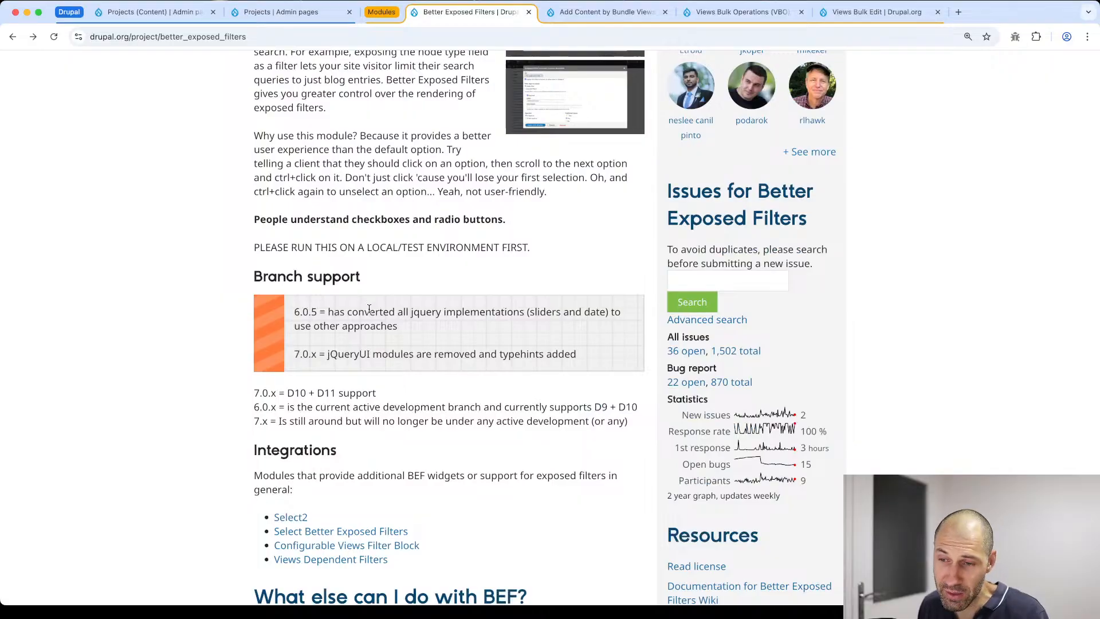
scroll(367, 306, "down", 7)
scroll(372, 313, "down", 10)
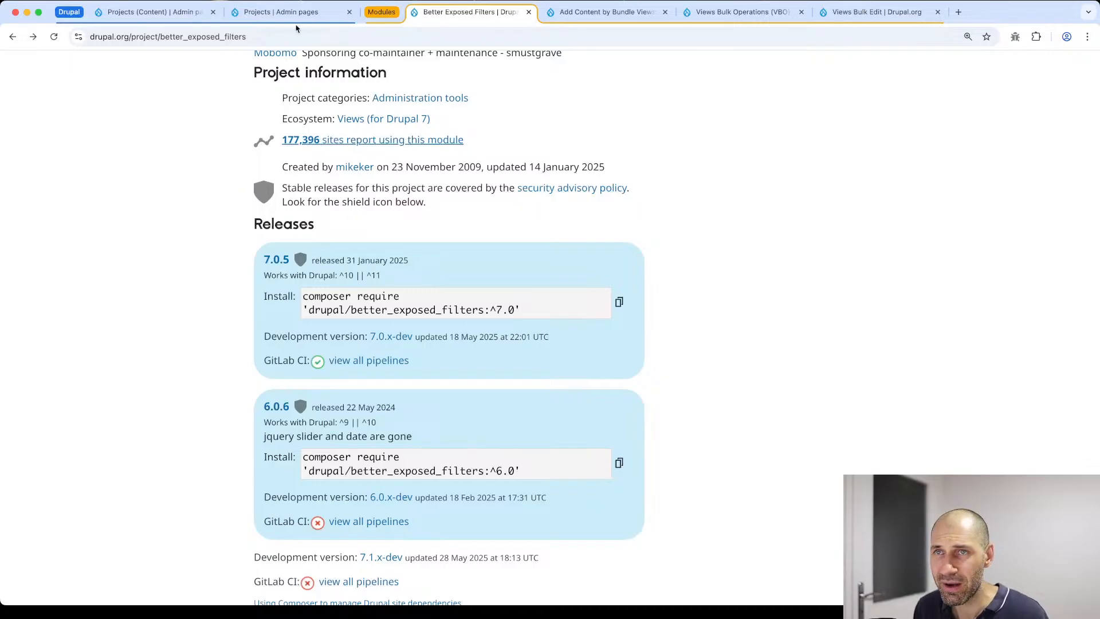
Step: Install the Better Exposed Filters module from the site's module list, filtered by "better", and return to the Projects view editor
left_click(127, 19)
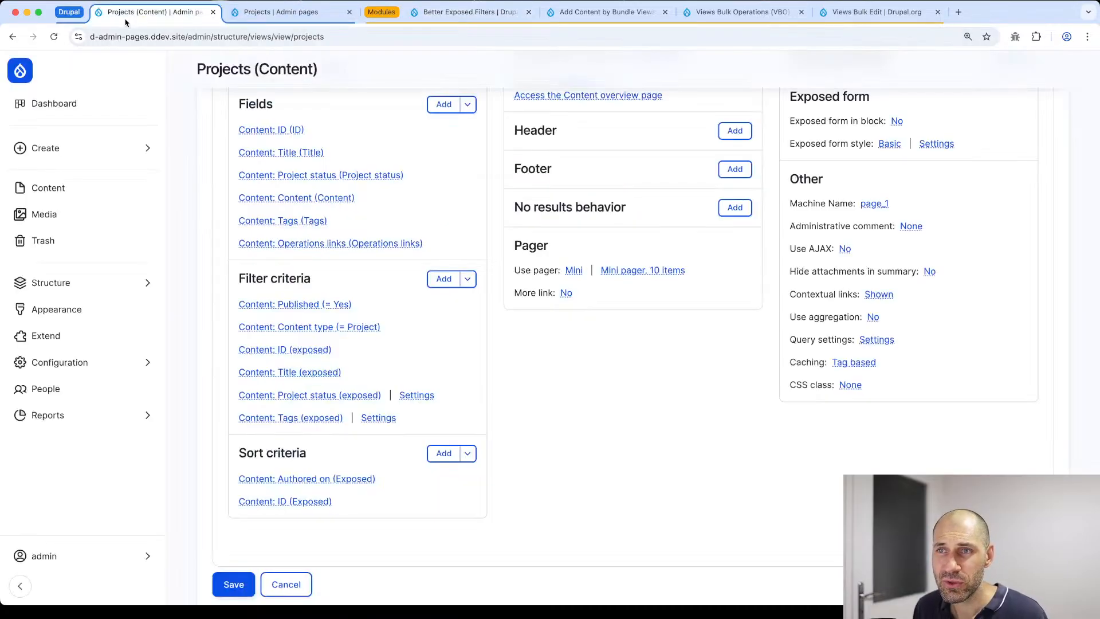
left_click(68, 338, "super")
left_click(261, 13)
left_click(263, 281)
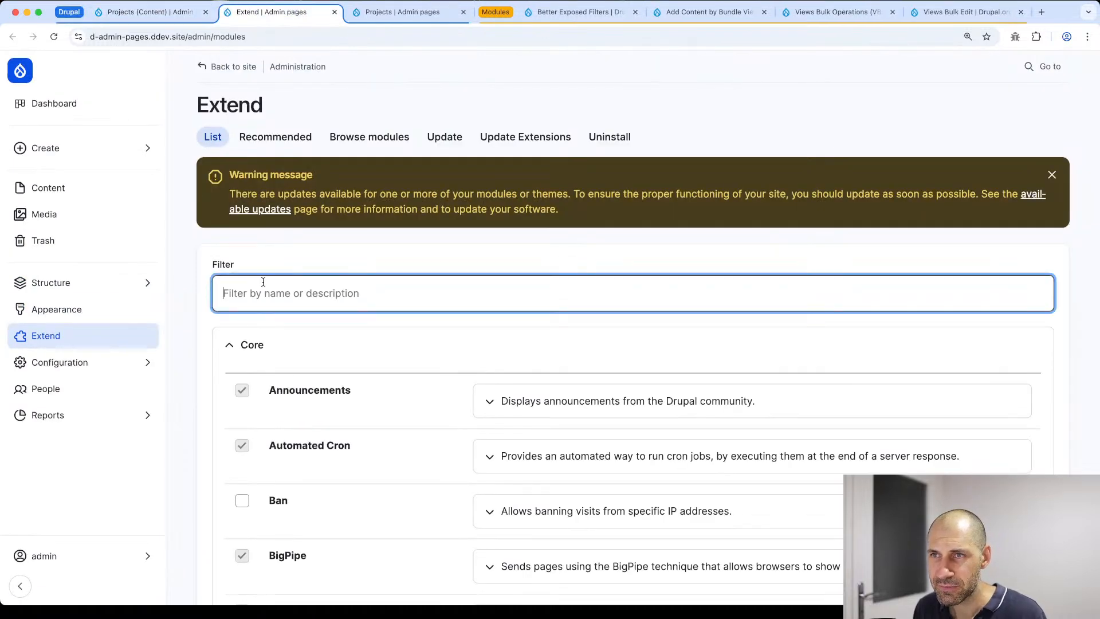
type("bet")
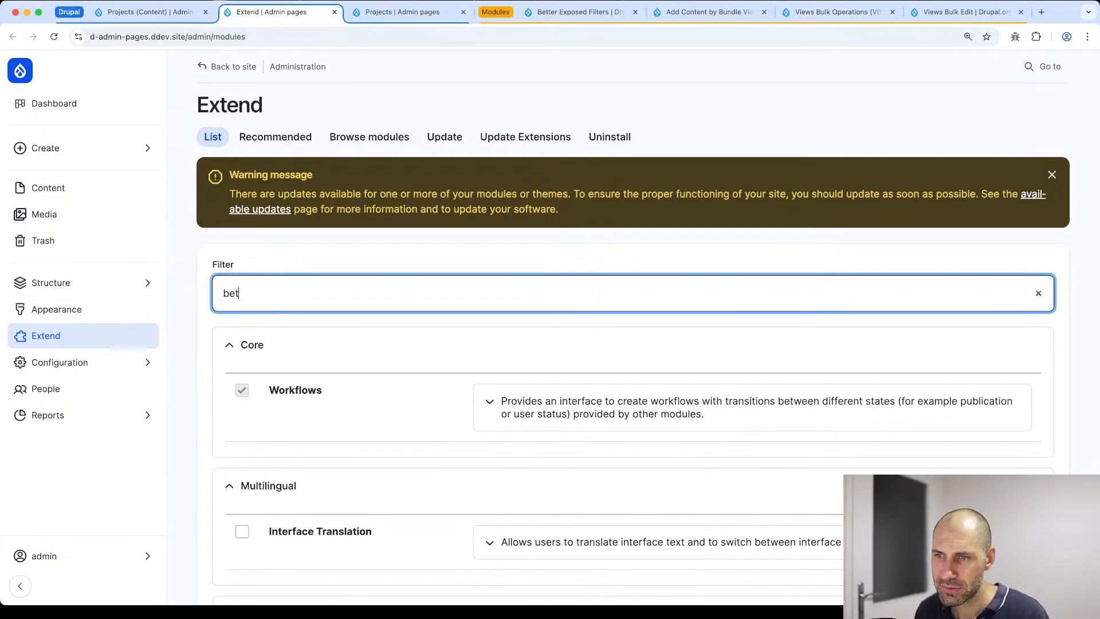
type("ter")
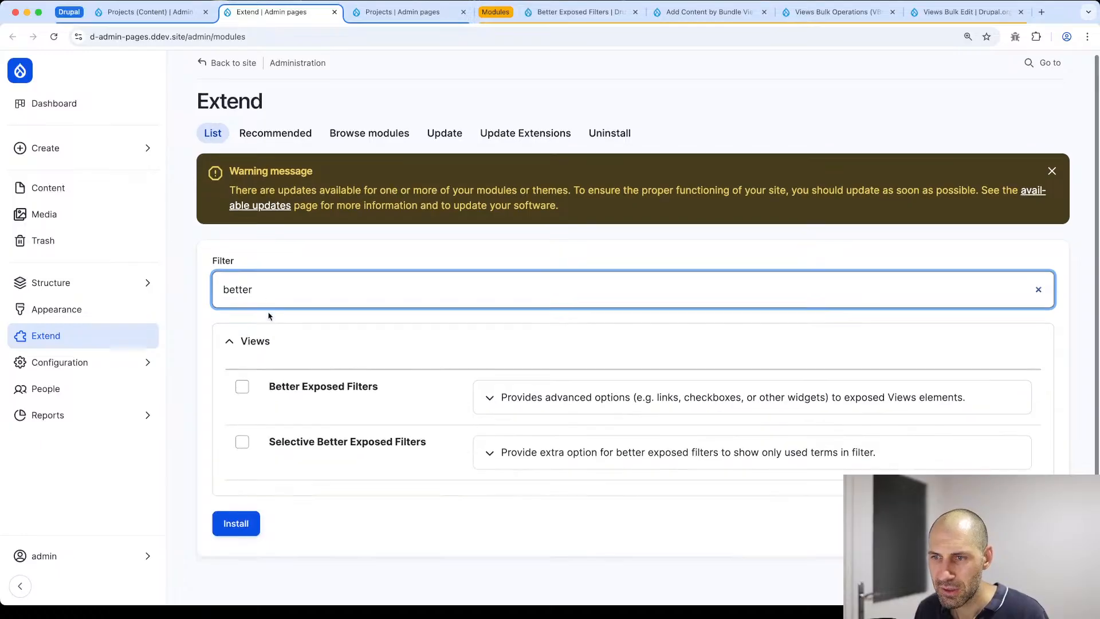
left_click(292, 389)
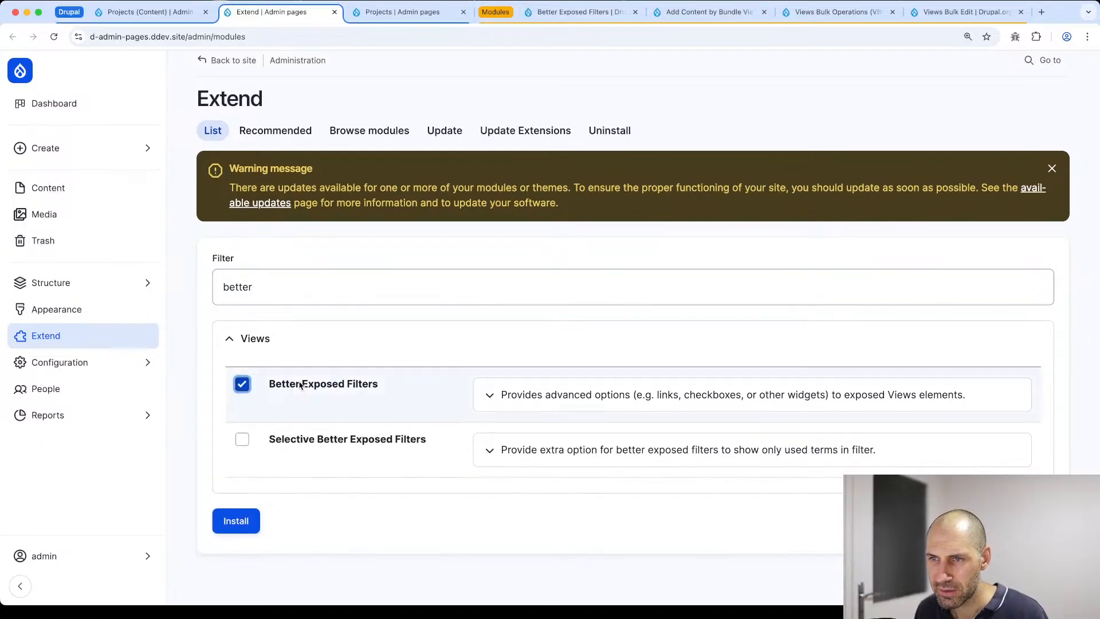
left_click(234, 528)
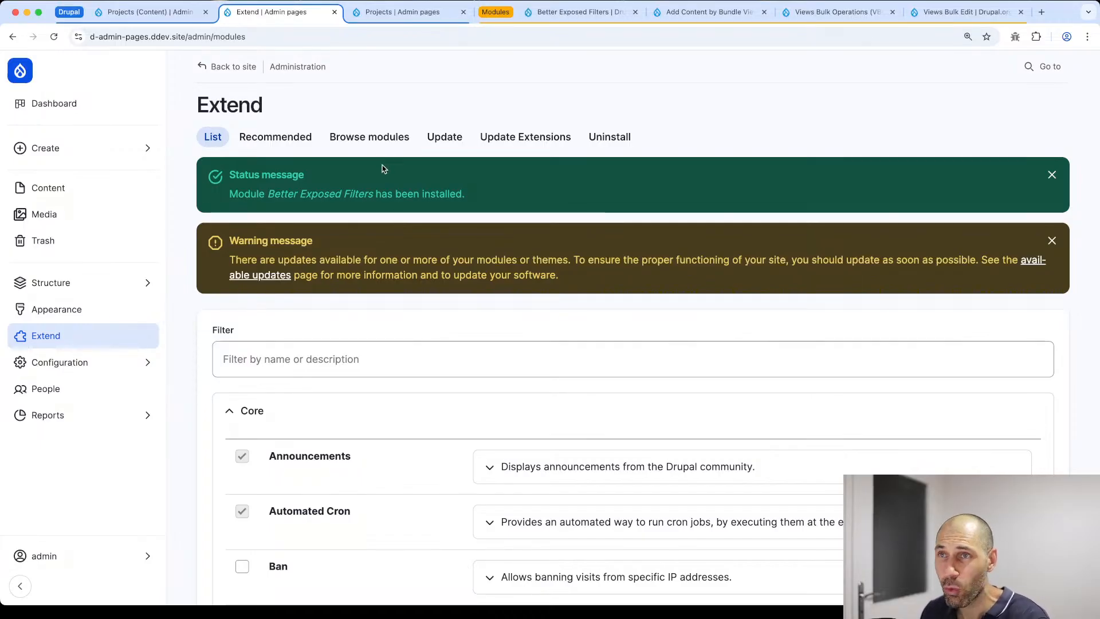
left_click(149, 12)
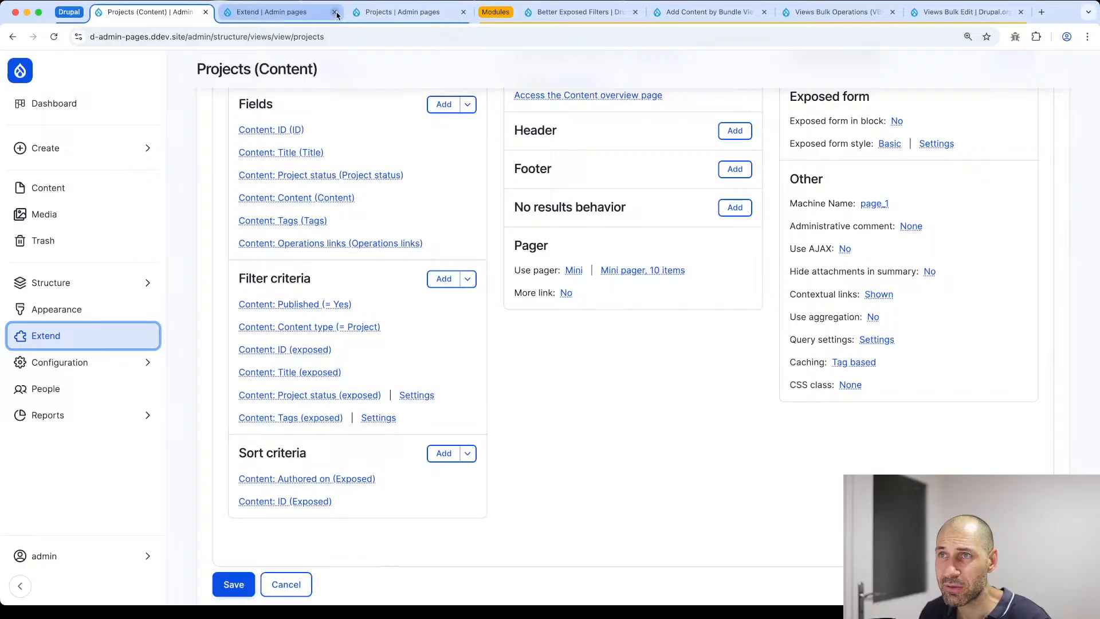
left_click(335, 12)
left_click(271, 34)
type("-")
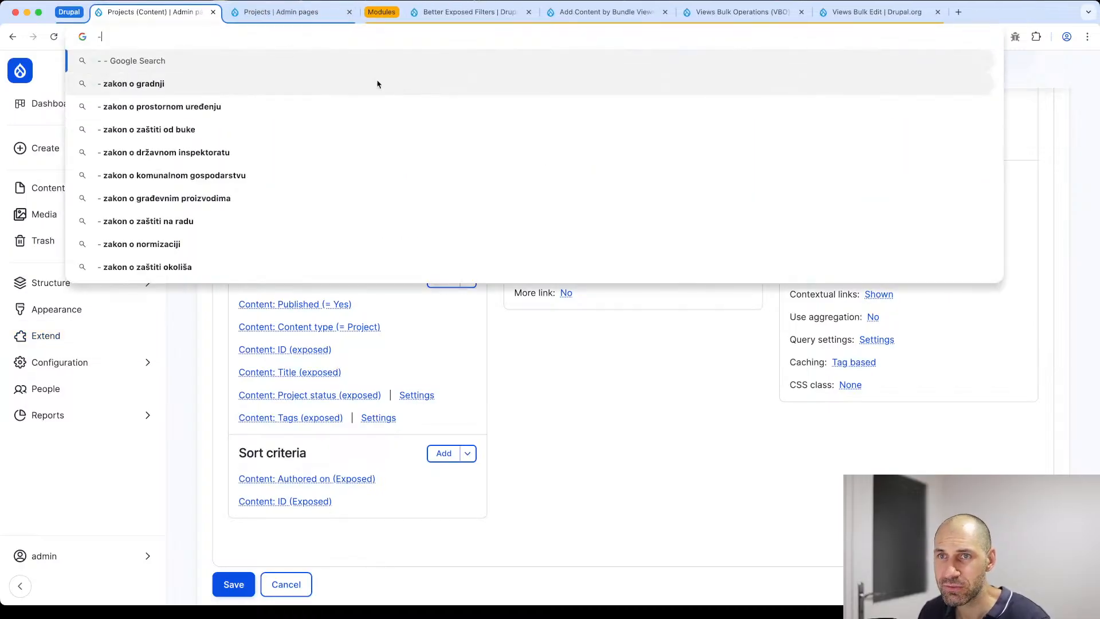
key("Escape")
key("Escape")
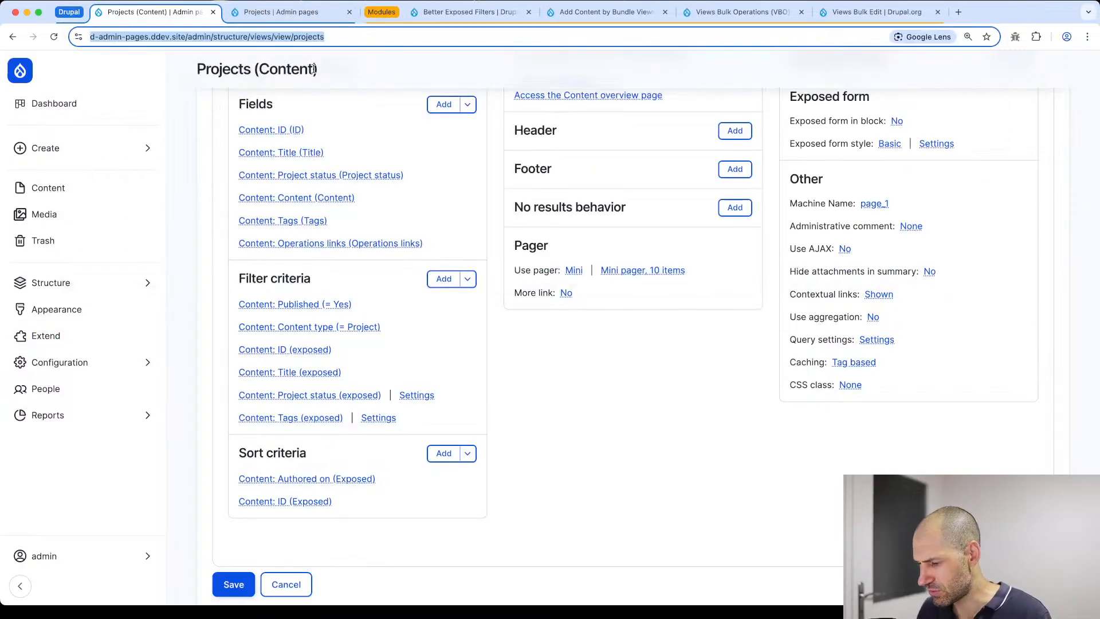
Step: Change the Projects view's exposed form style to Better Exposed Filters and open its options
left_click(315, 69)
scroll(315, 72, "up", 5)
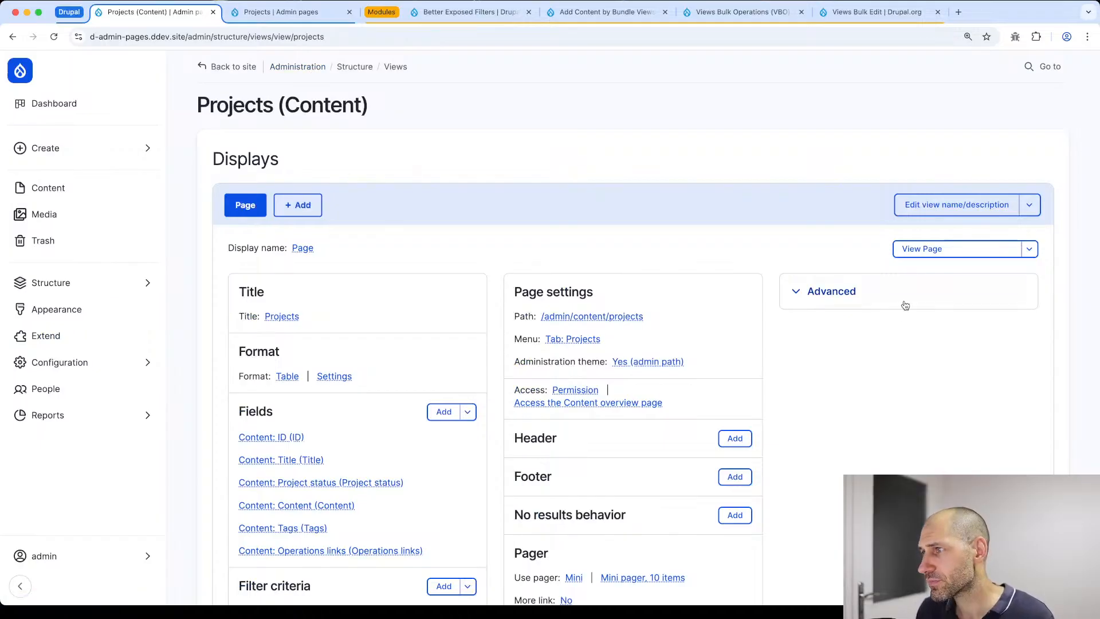
left_click(871, 295)
scroll(817, 287, "down", 3)
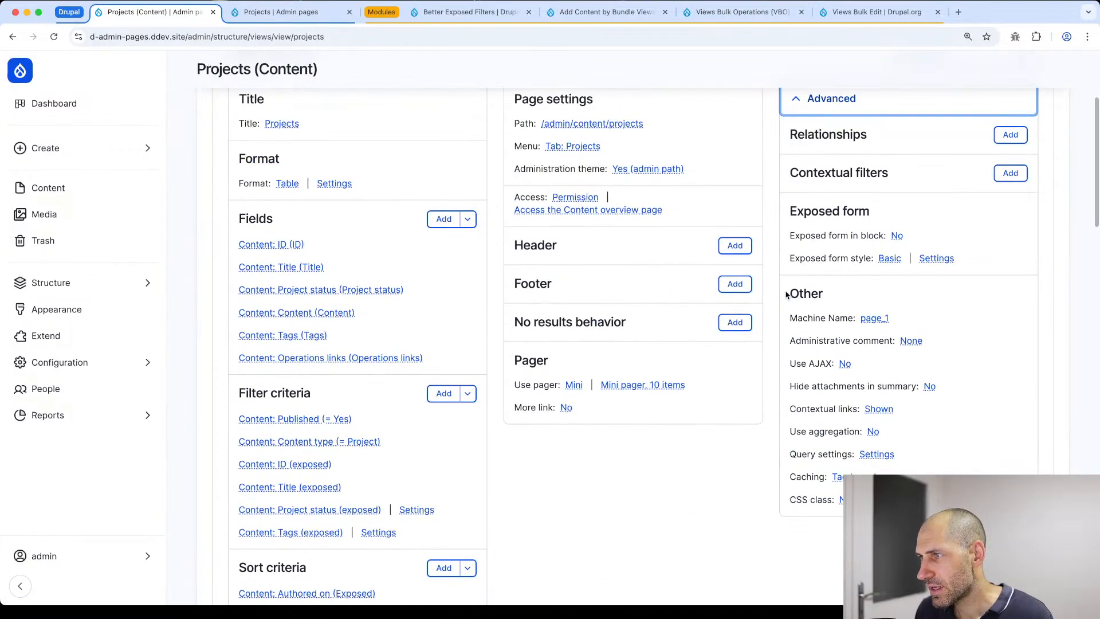
left_click(889, 259)
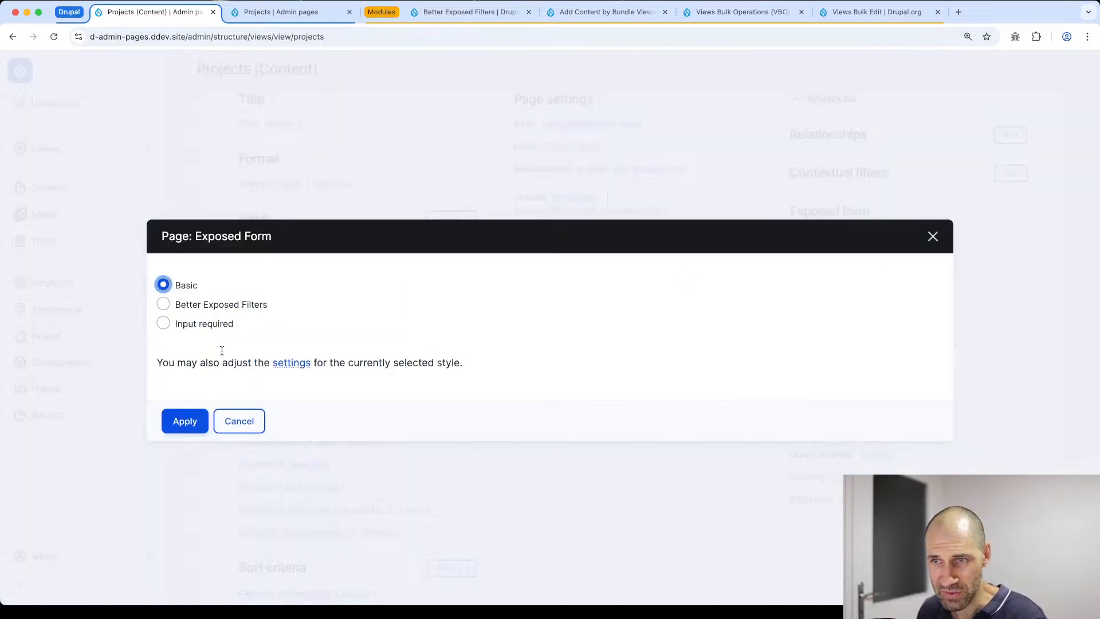
left_click(222, 304)
left_click(184, 424)
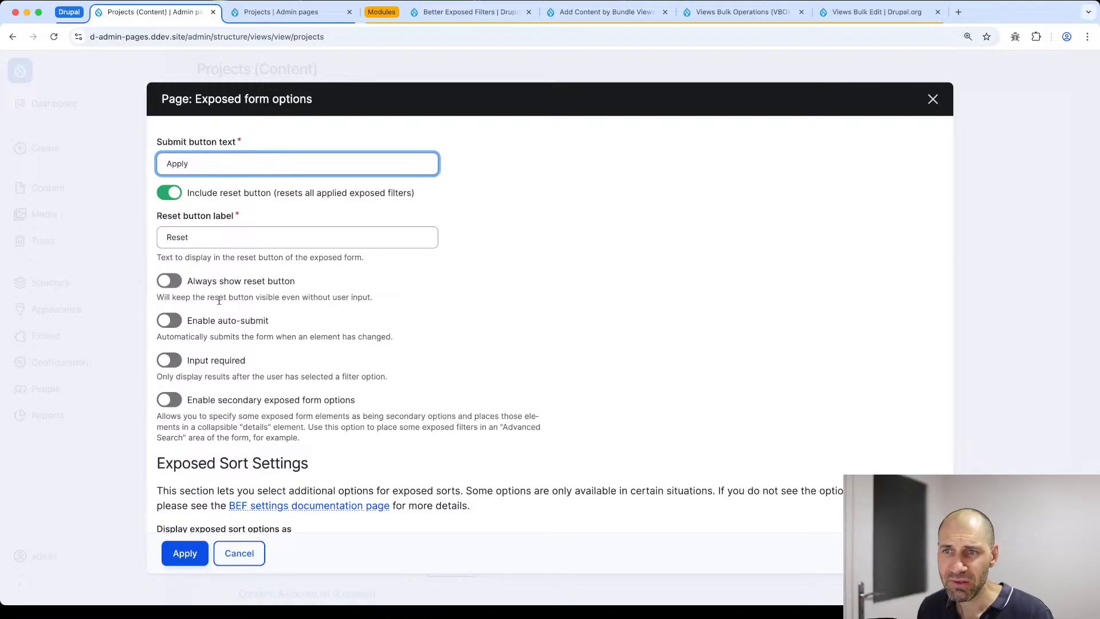
Step: Review the exposed form's general, sort and advanced sort options down to the pager and filter settings
scroll(229, 298, "down", 1)
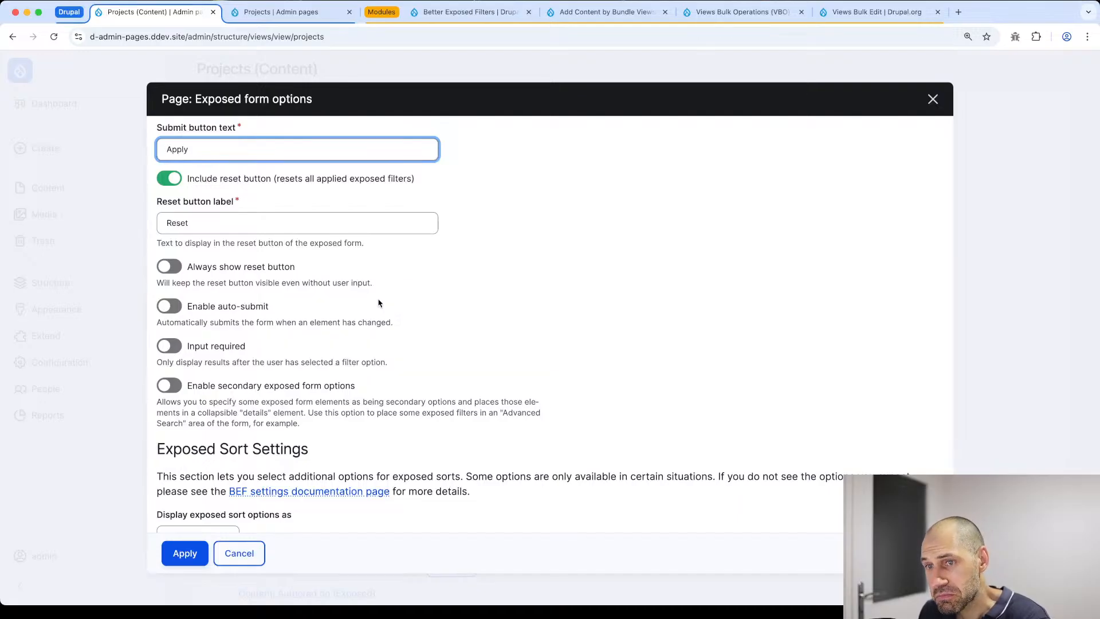
scroll(314, 349, "down", 5)
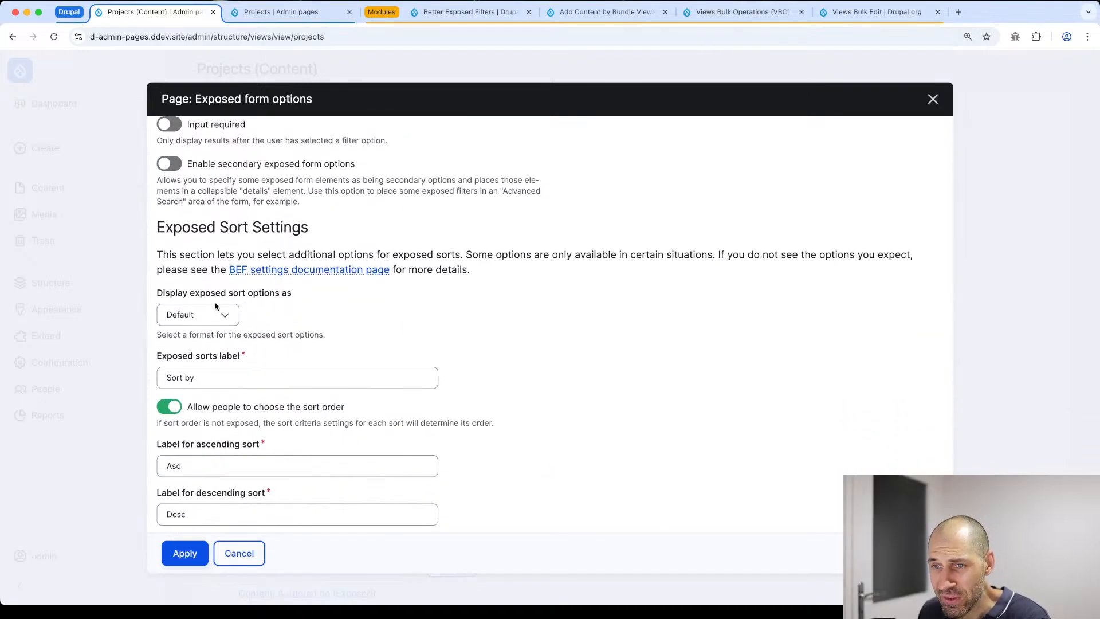
scroll(216, 306, "down", 1)
scroll(221, 247, "down", 3)
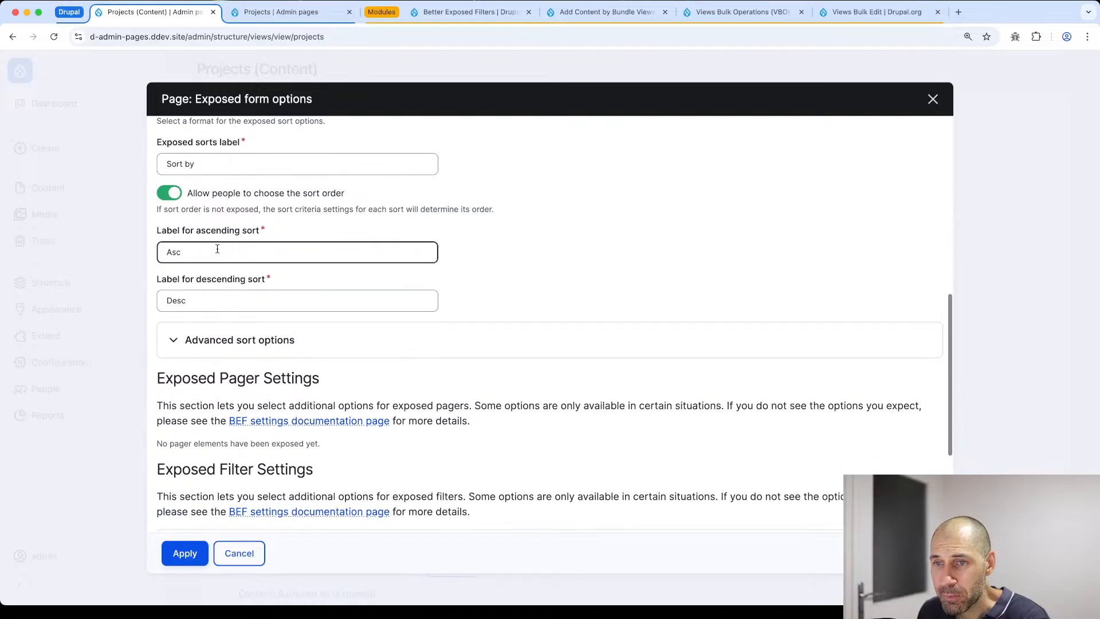
scroll(217, 248, "down", 3)
left_click(218, 212)
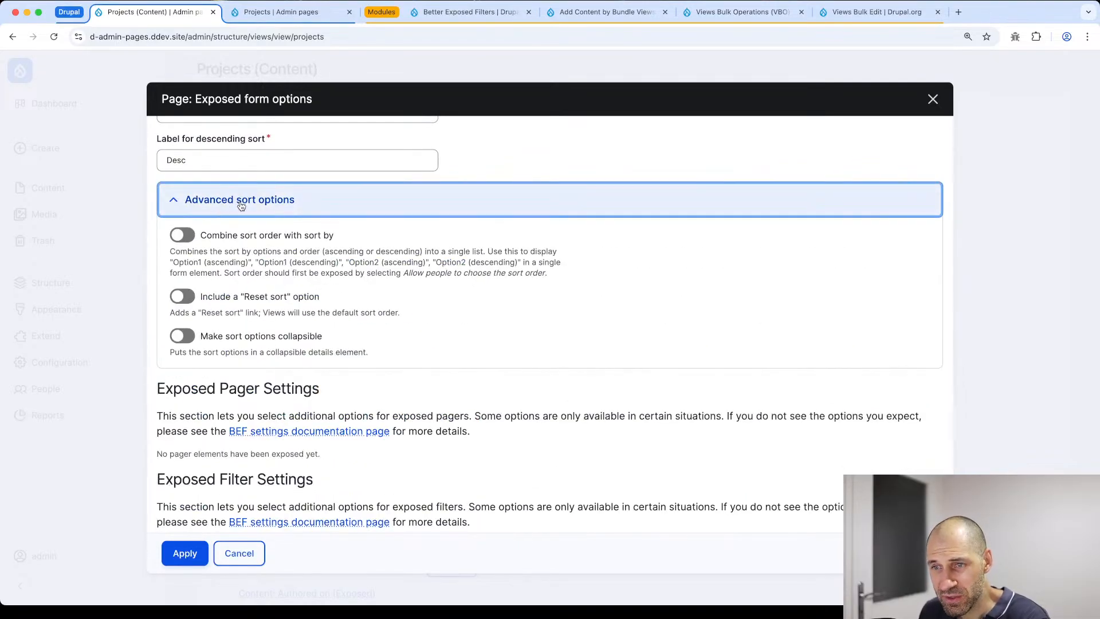
left_click(241, 206)
scroll(242, 218, "down", 2)
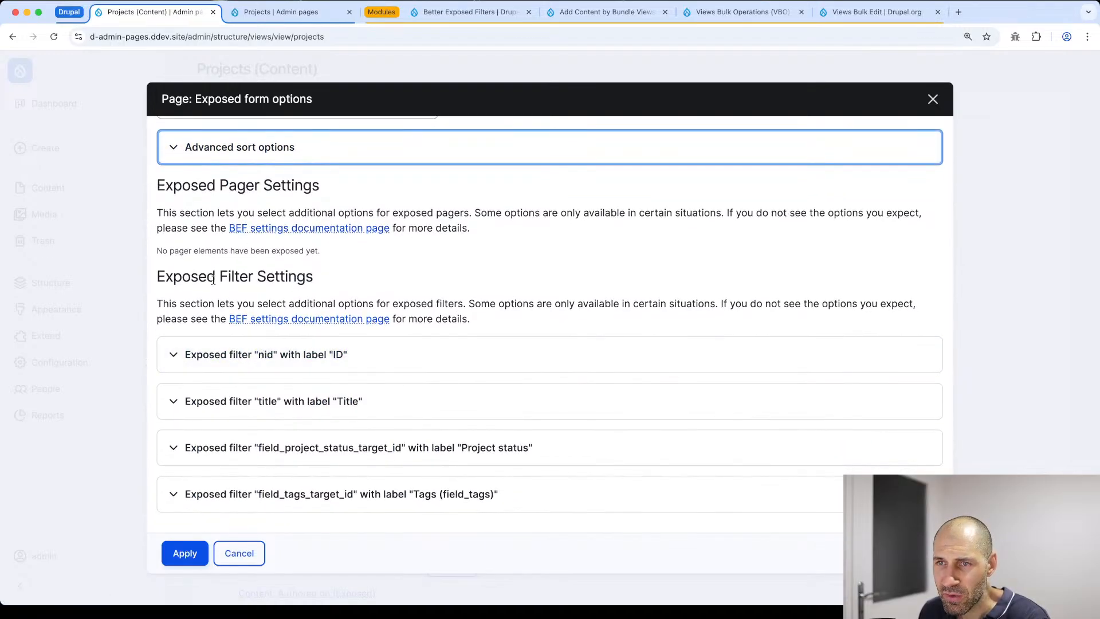
Step: Examine the exposed filter settings and the widget choices offered for the ID filter
left_click_drag(156, 279, 321, 284)
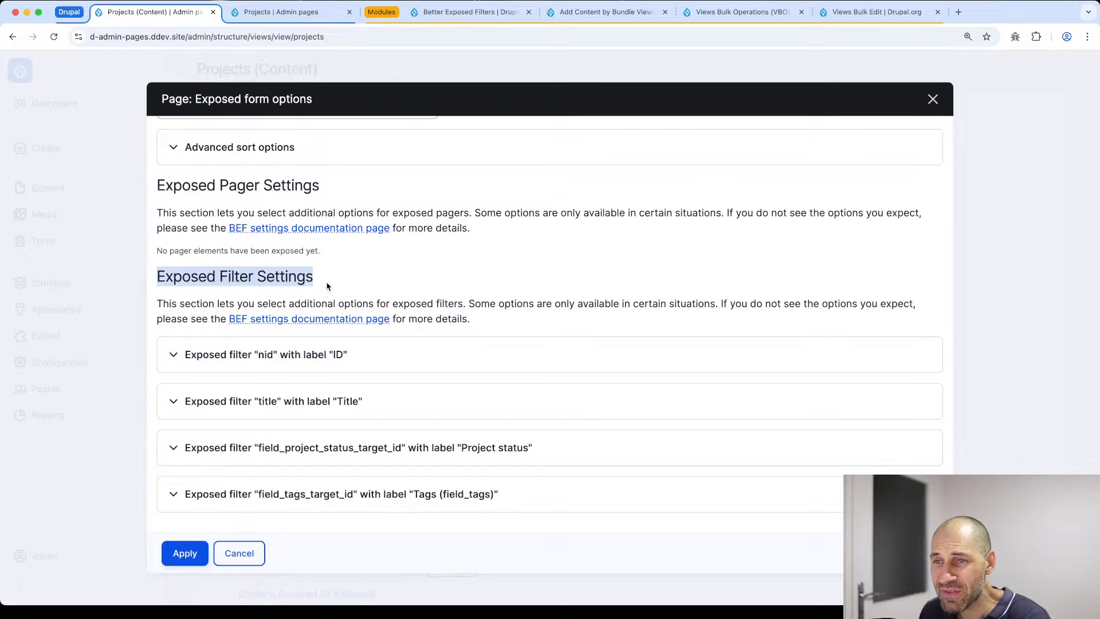
left_click(329, 355)
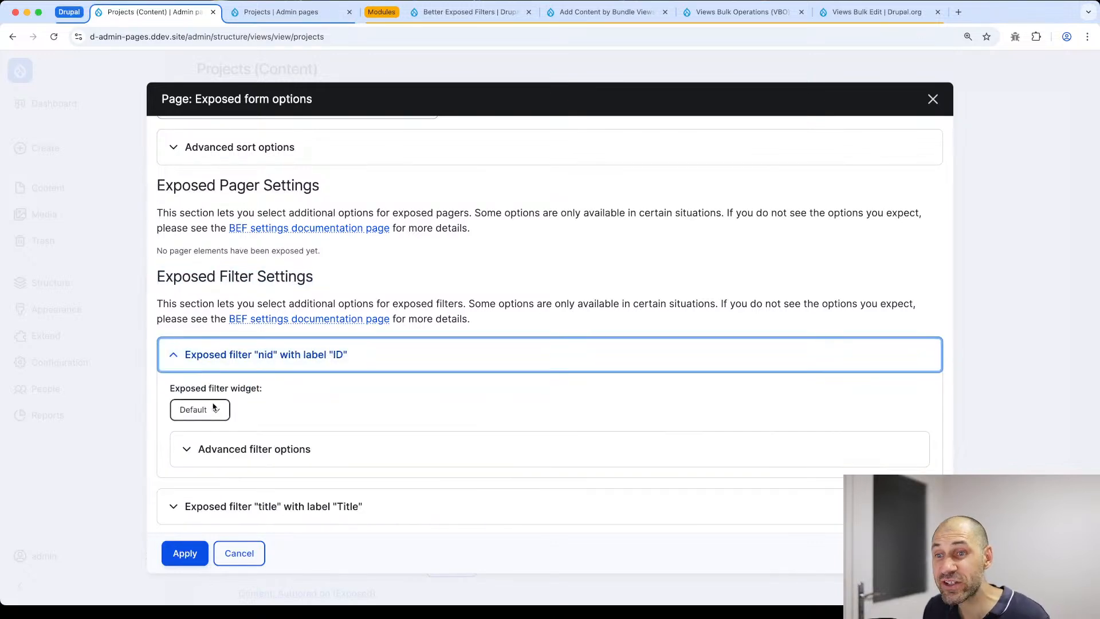
left_click(216, 409)
left_click(284, 414)
left_click(285, 355)
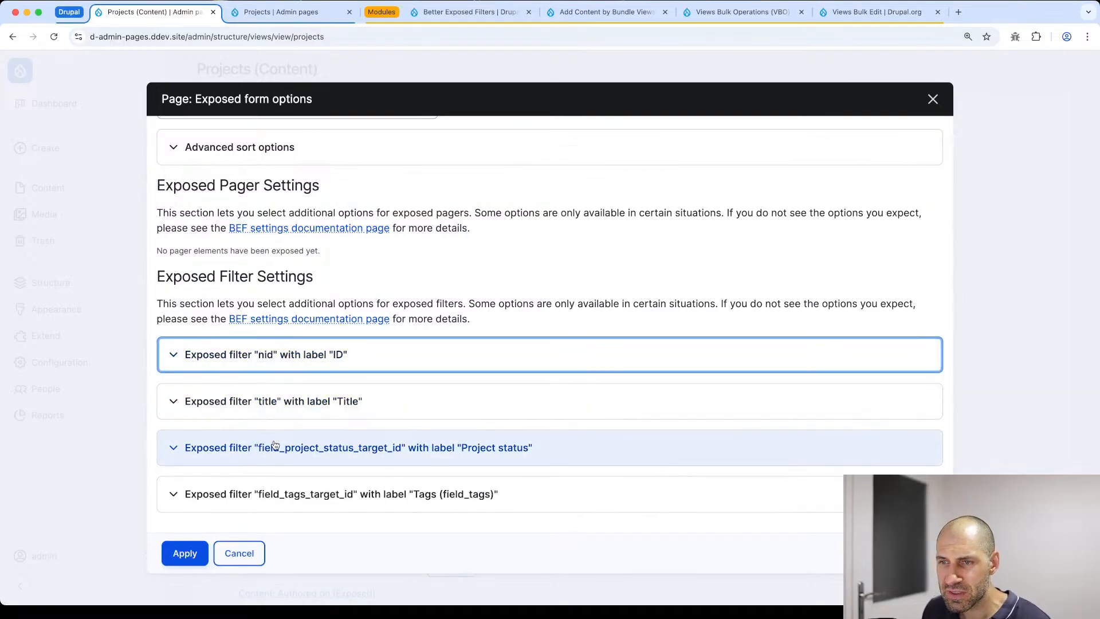
Step: Set the exposed filter widget for the Tags (field_tags) filter to Tagify
left_click(243, 506)
scroll(242, 507, "down", 3)
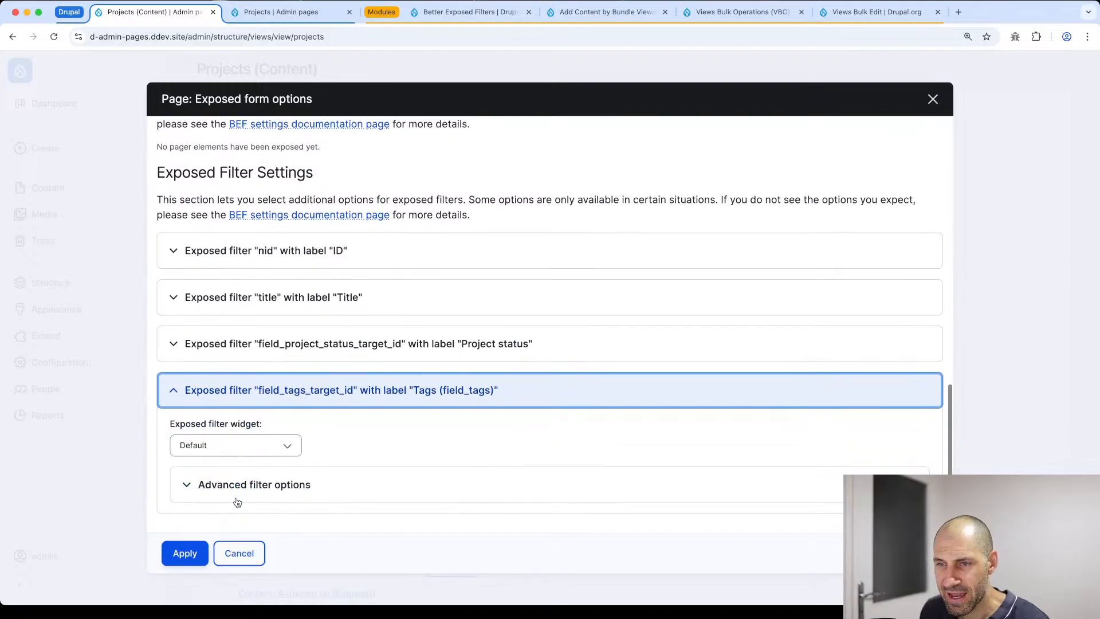
left_click(230, 444)
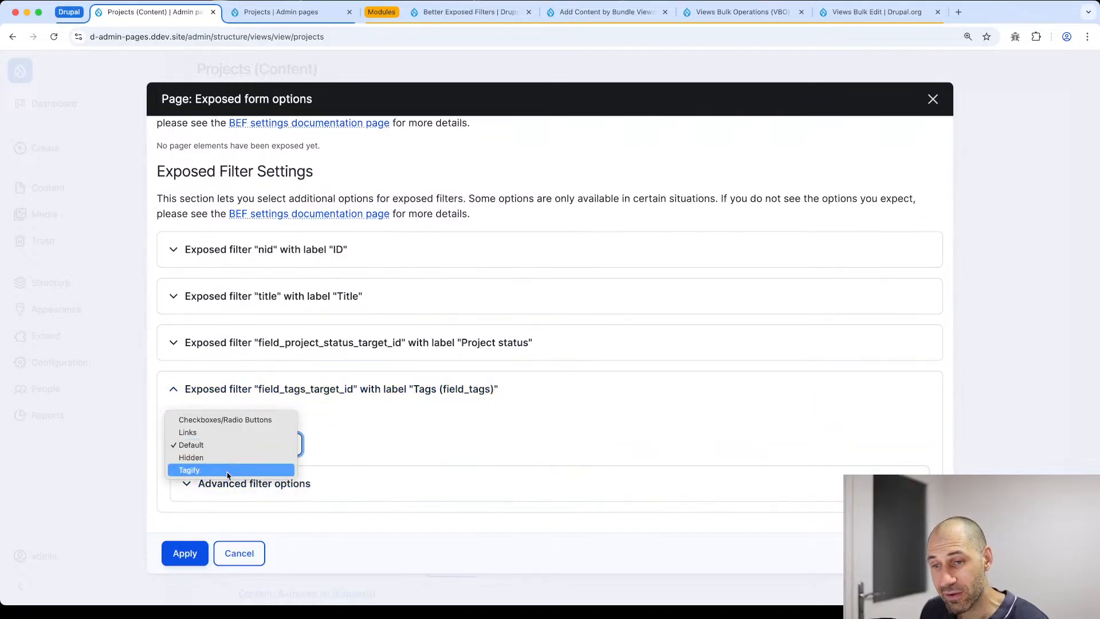
left_click(226, 471)
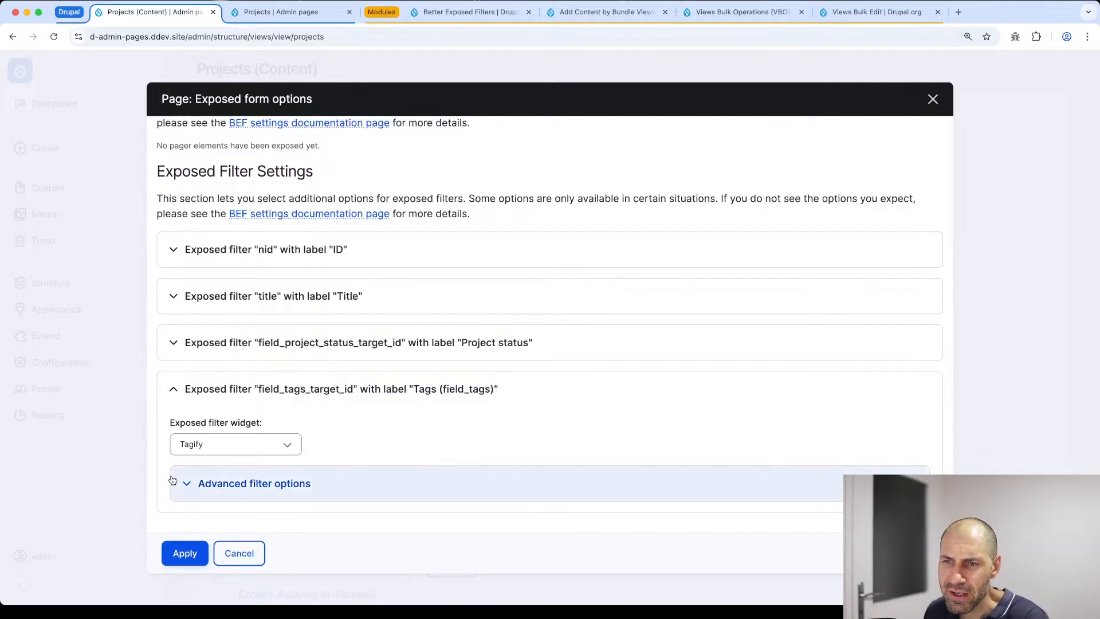
Step: Examine the advanced filter options of the Tags (field_tags) exposed filter, including placeholder text and rewriting of the displayed text
left_click(241, 493)
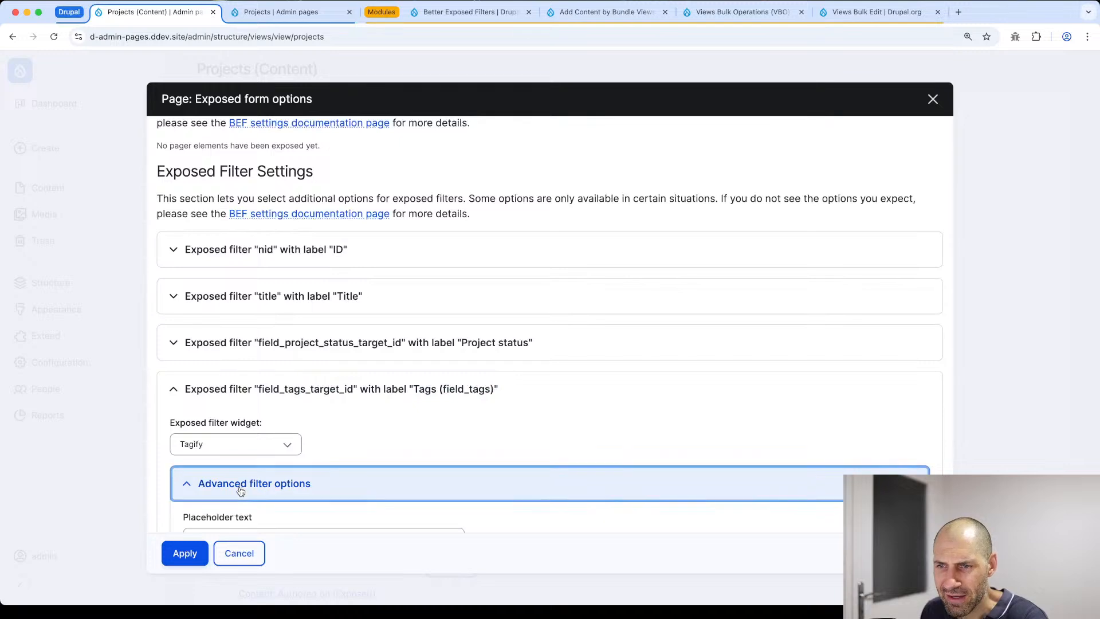
scroll(227, 373, "down", 5)
left_click(250, 338)
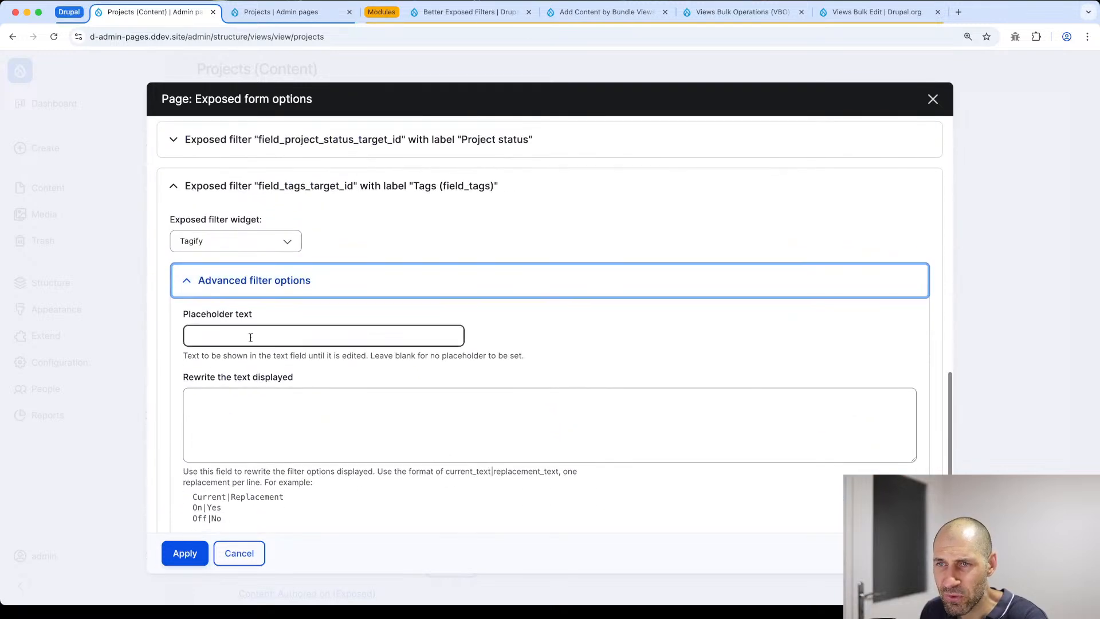
scroll(240, 339, "down", 1)
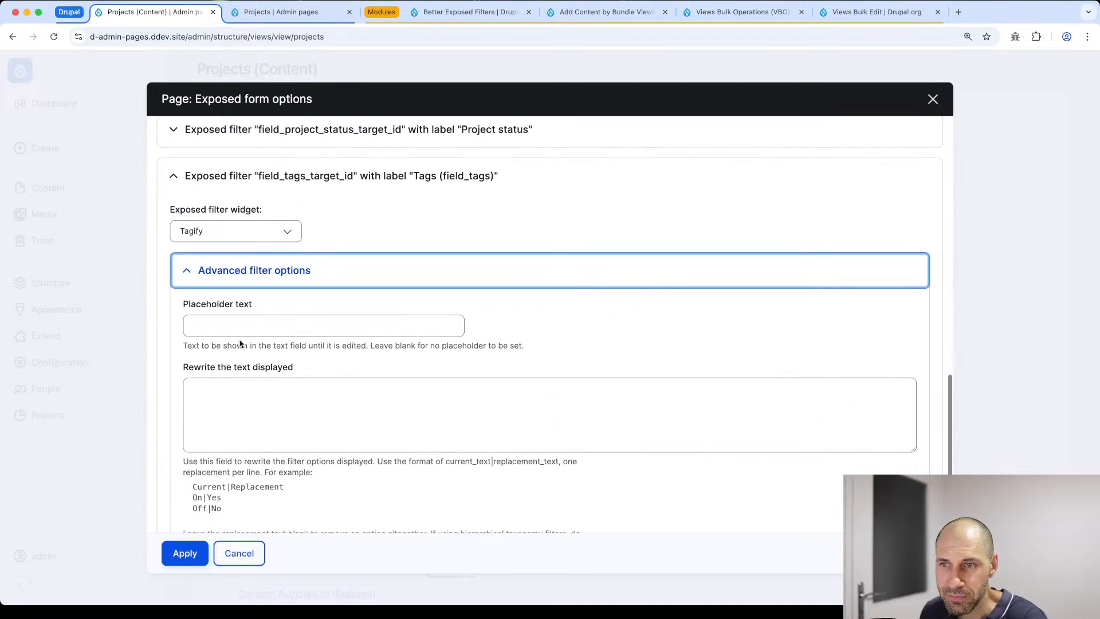
scroll(256, 406, "down", 2)
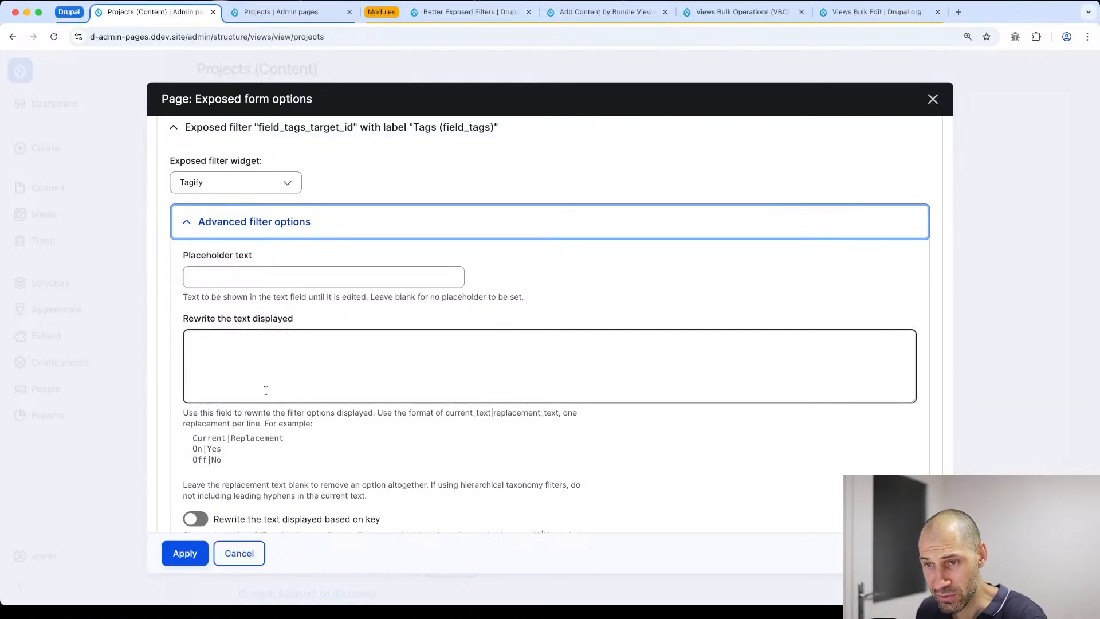
scroll(265, 385, "up", 4)
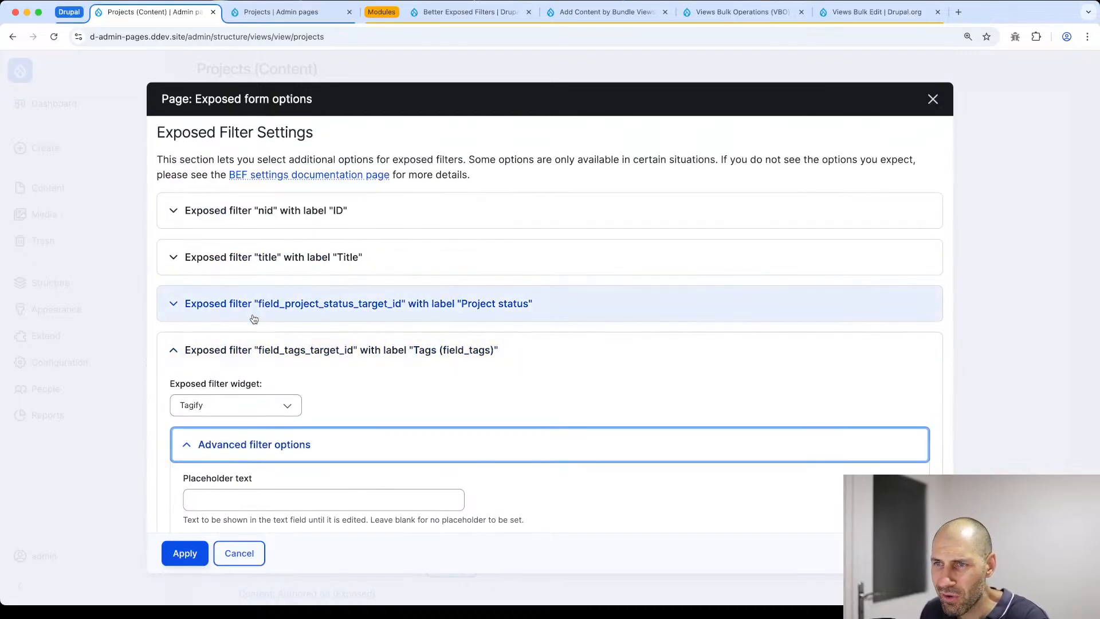
Step: Set the exposed filter widget for the Project status filter to Checkboxes/Radio Buttons and apply the exposed form options
left_click(254, 319)
left_click(224, 367)
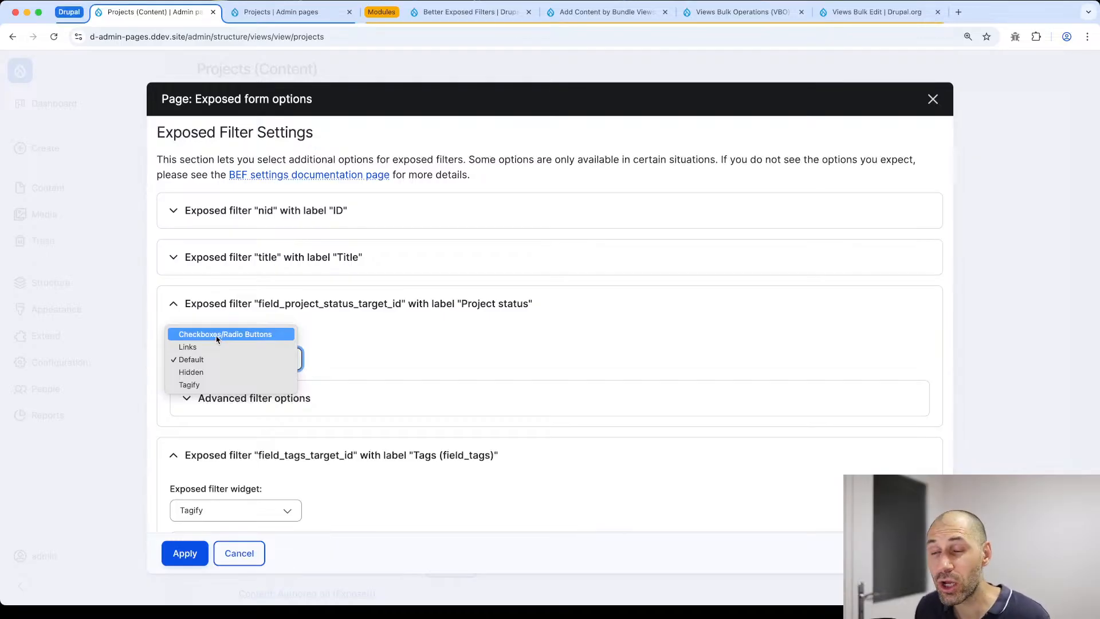
left_click(216, 335)
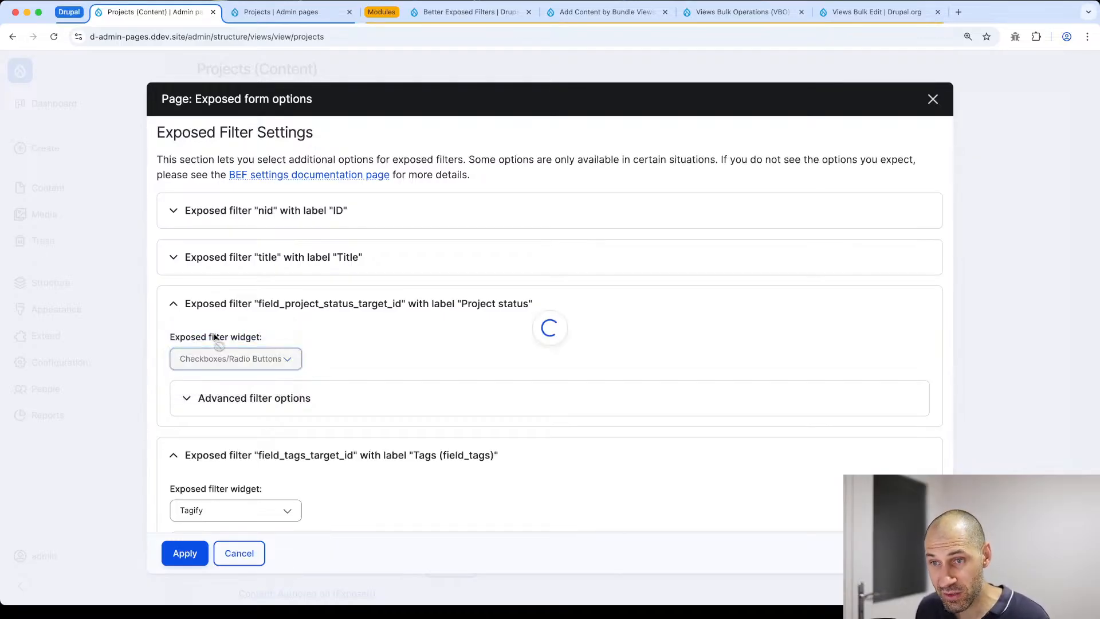
scroll(241, 411, "down", 10)
scroll(241, 411, "down", 3)
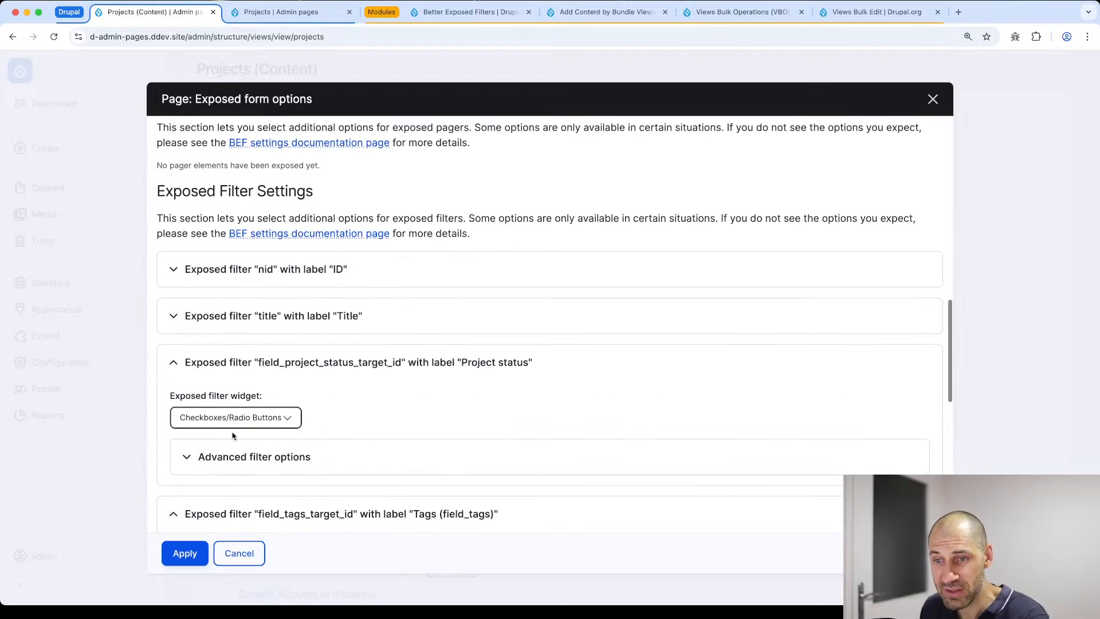
left_click(185, 554)
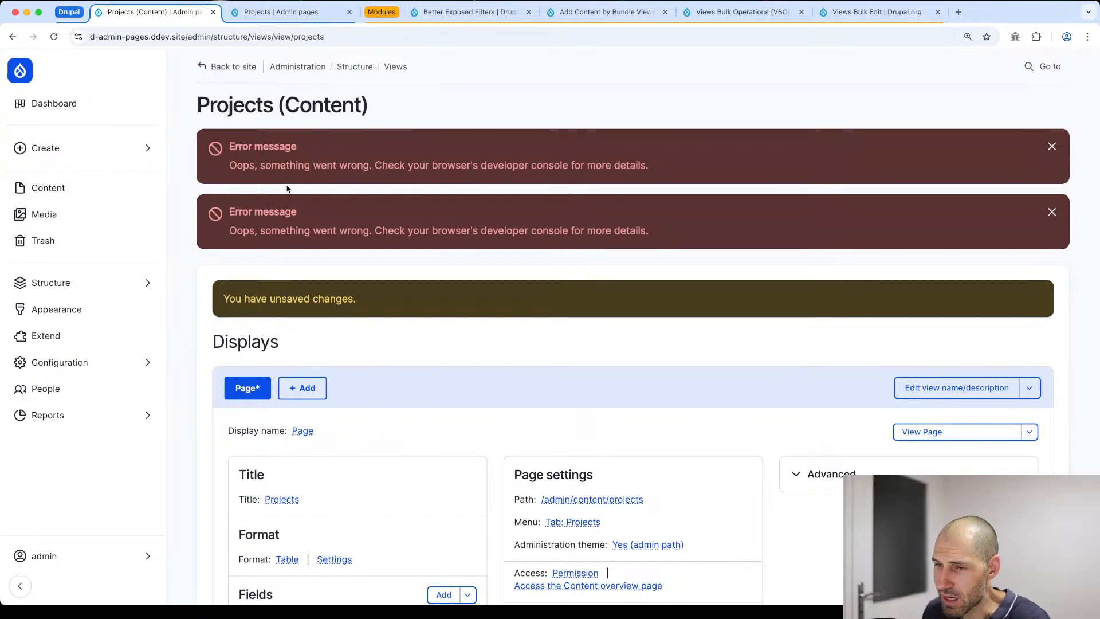
scroll(258, 263, "down", 10)
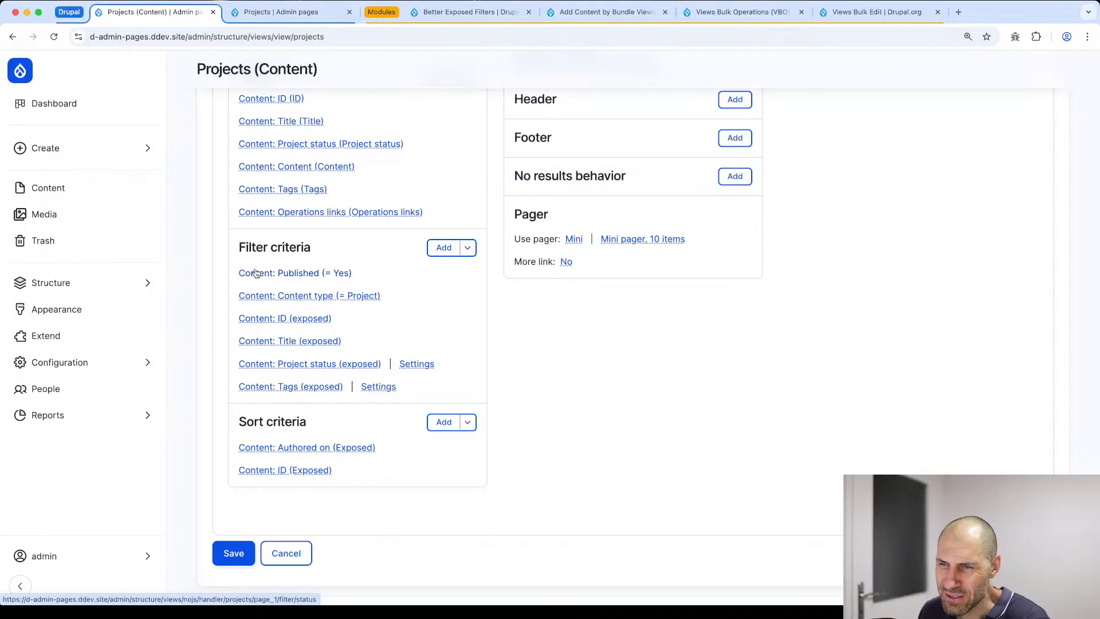
left_click(414, 367)
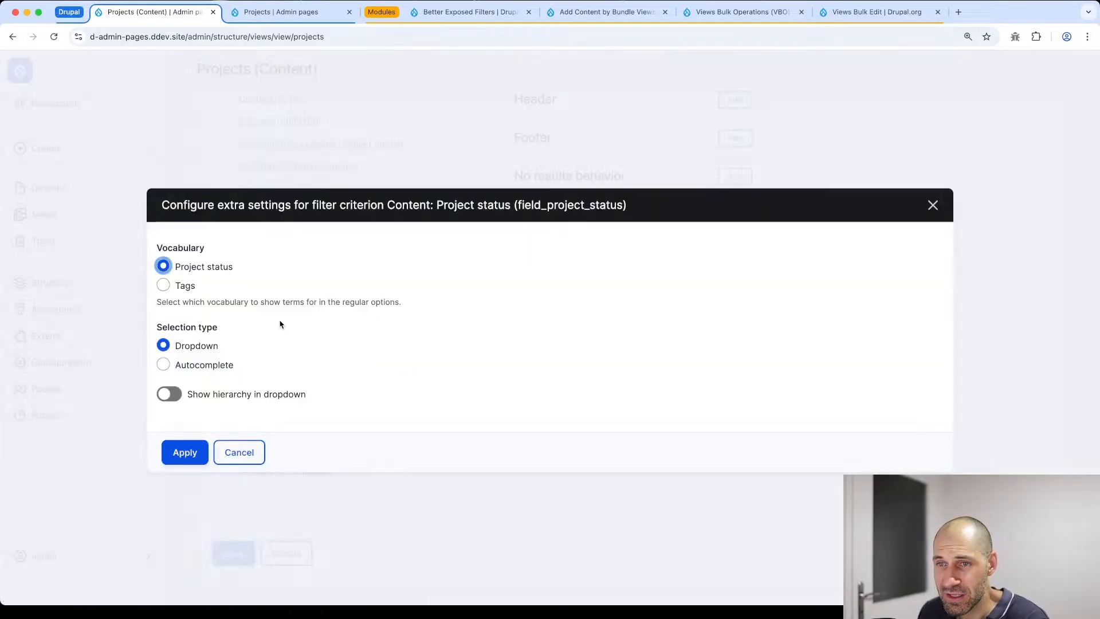
left_click(221, 450)
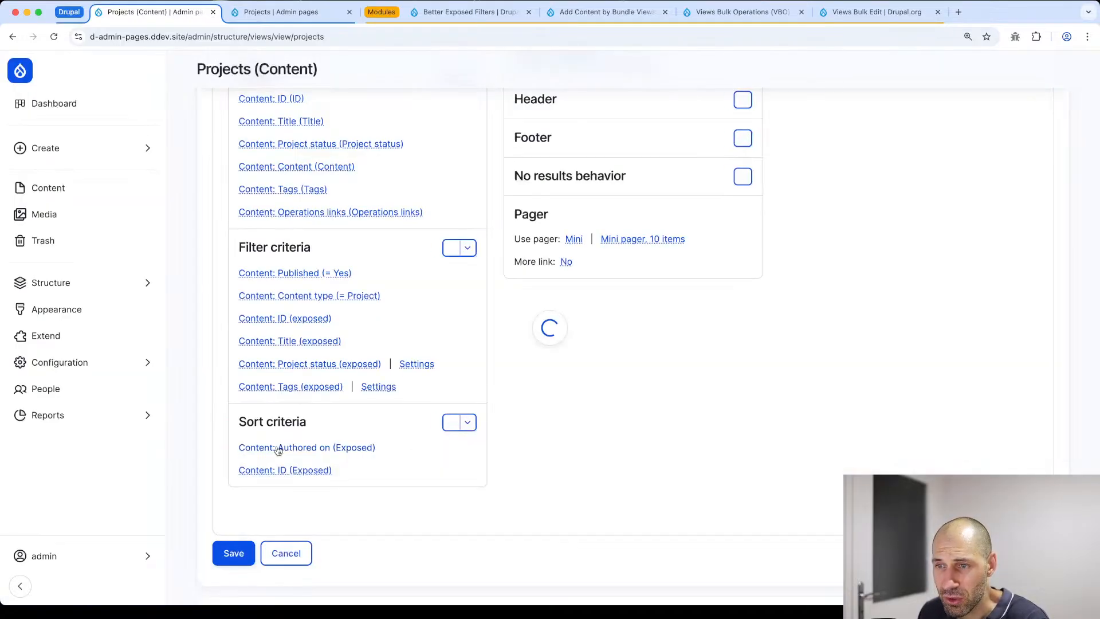
Step: Allow multiple selections on the exposed Project status filter criterion, apply it and save the Projects view
left_click(337, 364)
scroll(215, 234, "down", 5)
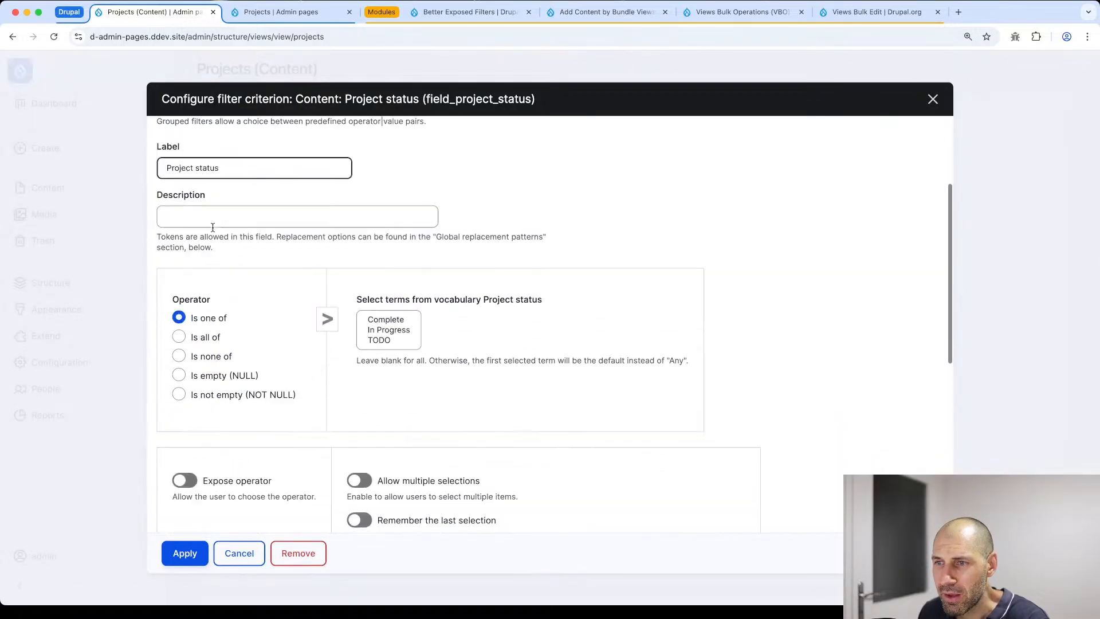
scroll(215, 232, "down", 1)
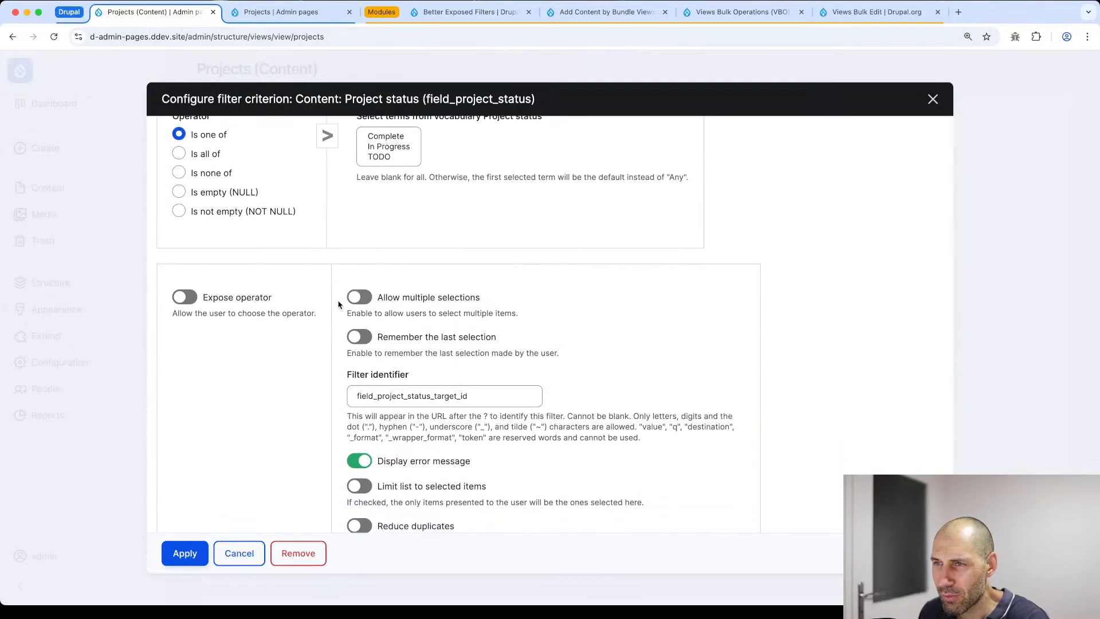
left_click(360, 297)
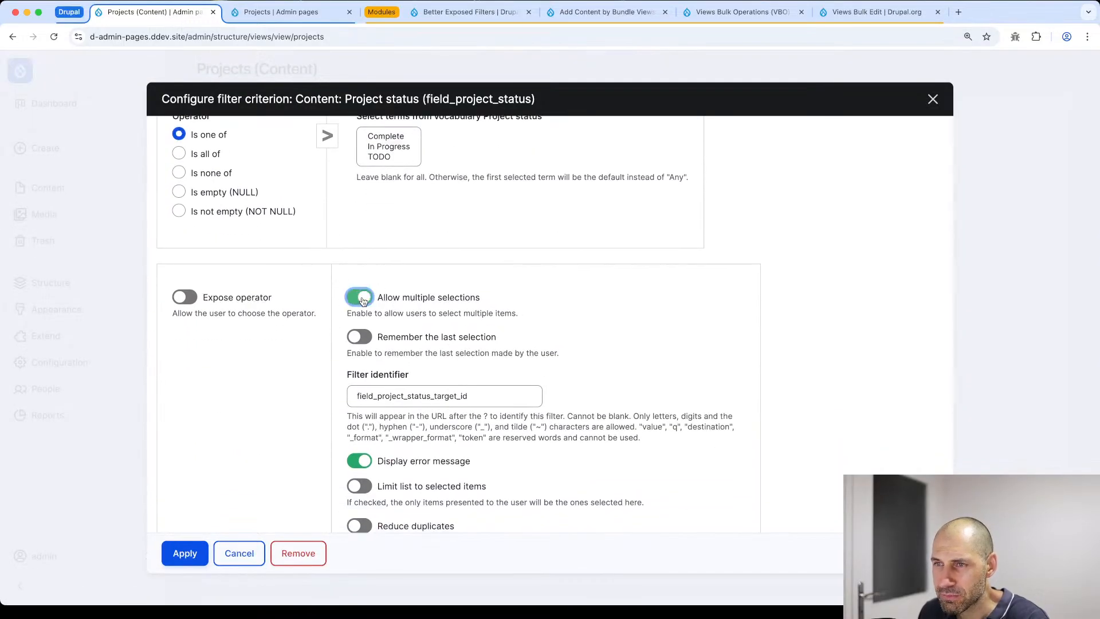
left_click(182, 551)
left_click(234, 553)
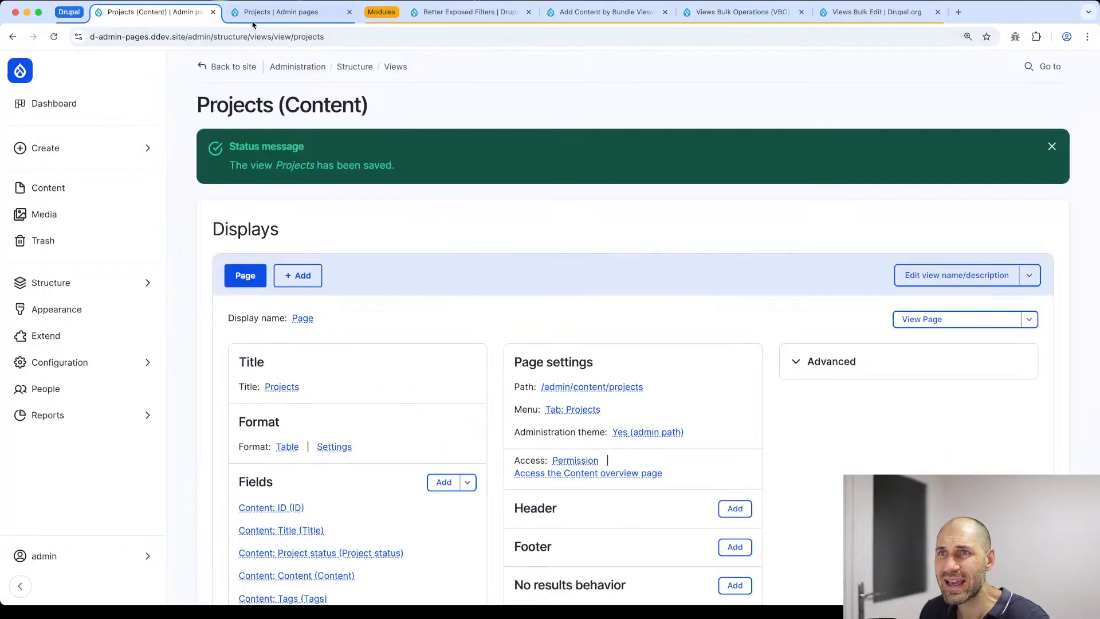
Step: Switch to the Projects admin page and reload it to load the updated exposed form
left_click(261, 12)
left_click(264, 37)
type("-")
key("Escape")
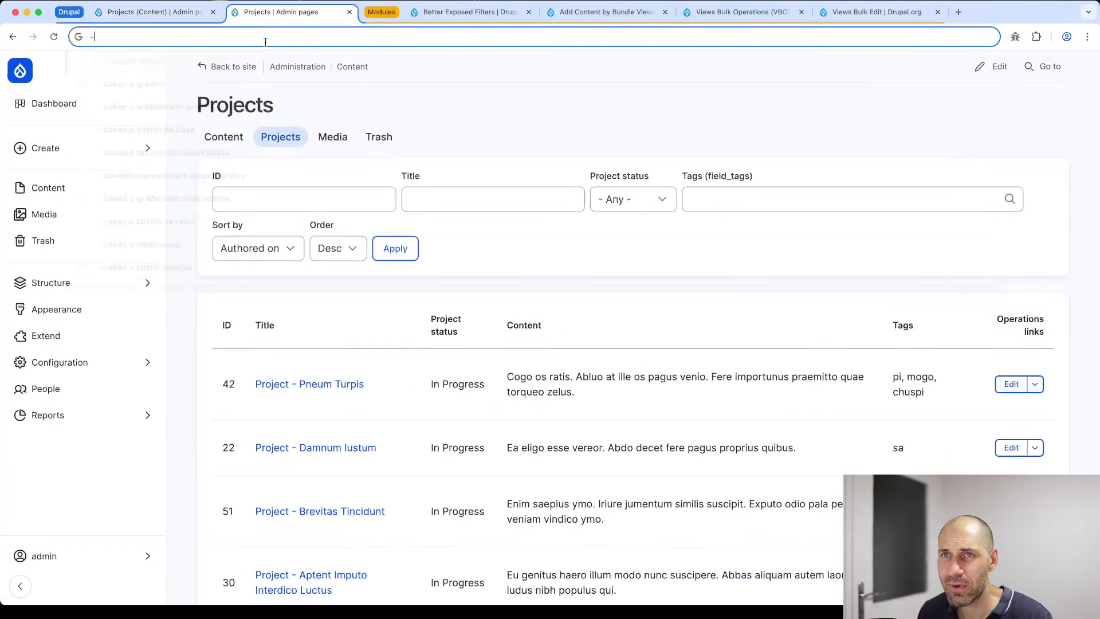
key("Escape")
key("BackSpace")
key("Escape")
key("Return")
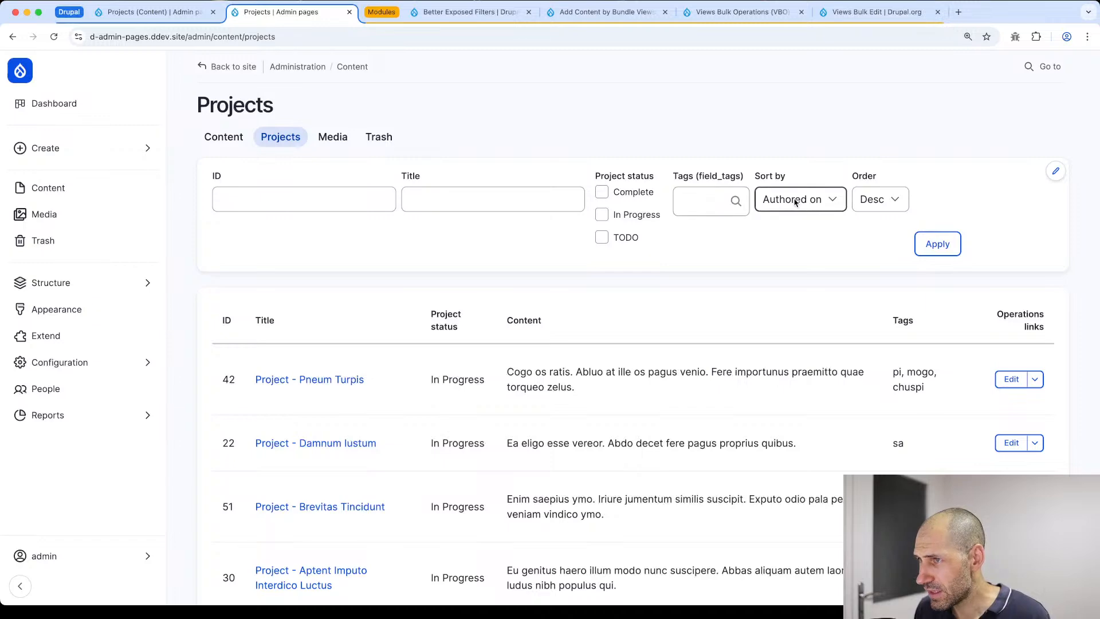
Step: Filter the projects list by the TODO project status and look through the results
left_click(629, 239)
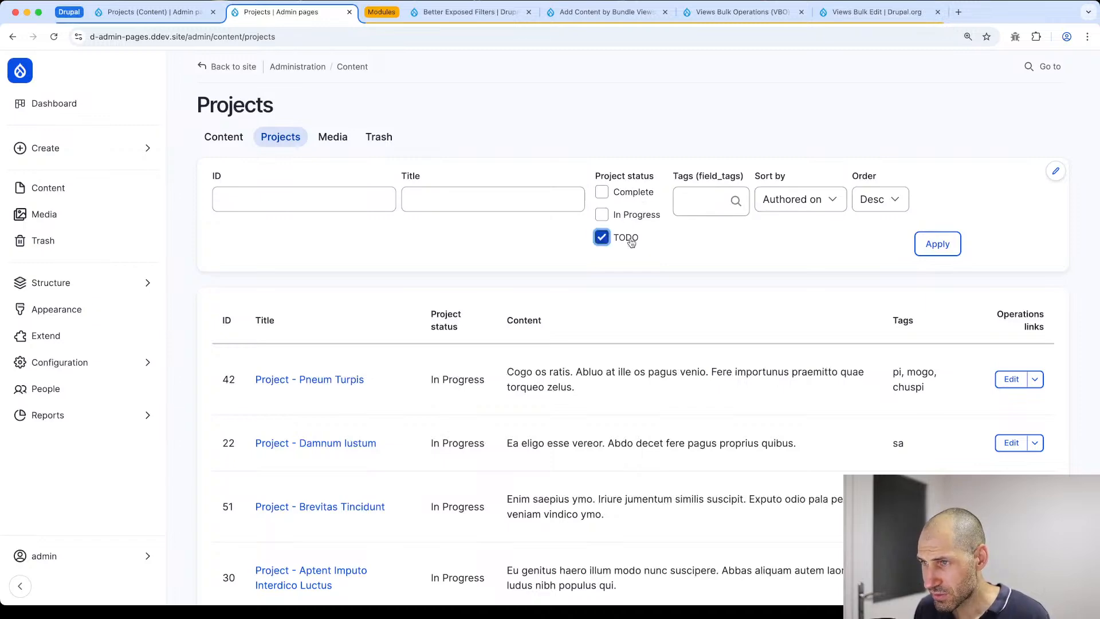
left_click(929, 244)
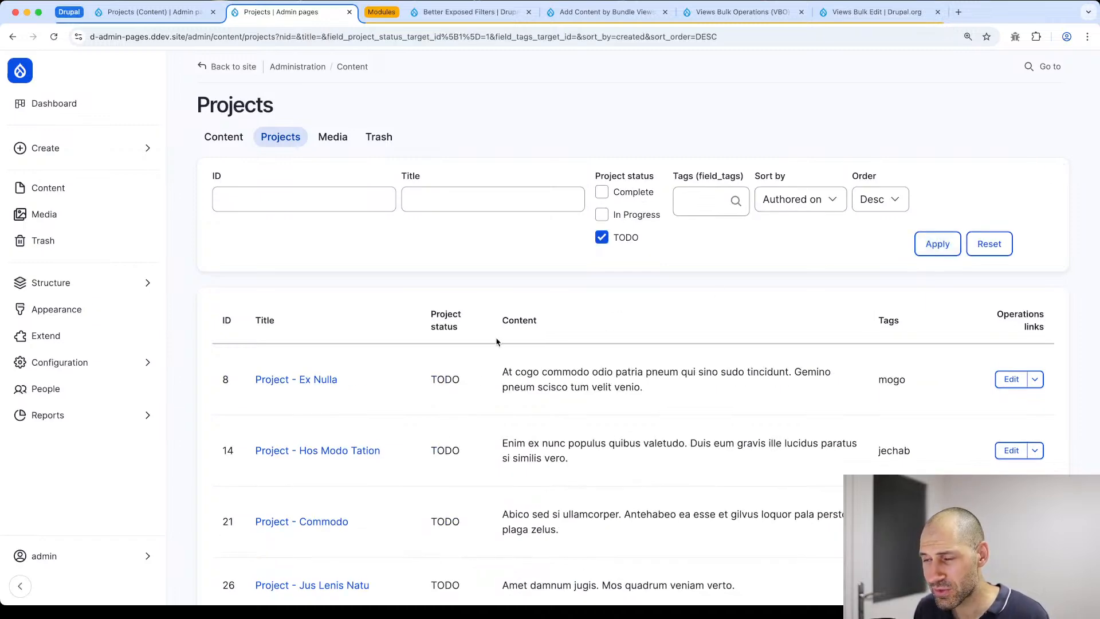
scroll(500, 275, "down", 5)
scroll(561, 332, "up", 5)
Step: Clear the TODO status and filter the projects list by the tags mogo and jechab
left_click(621, 244)
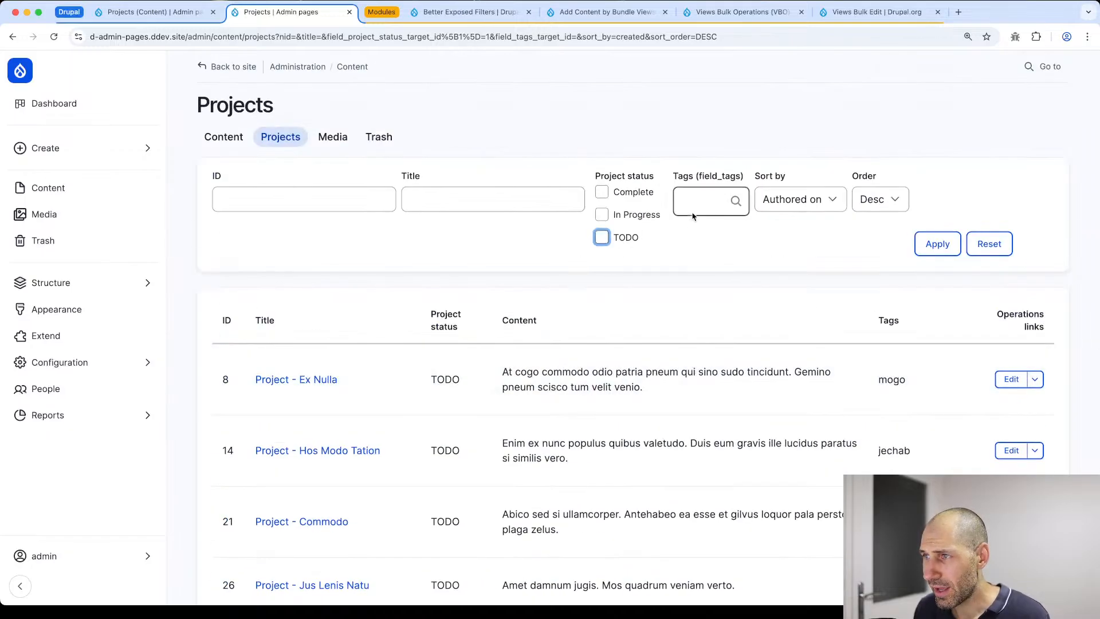
left_click(693, 205)
type("mo")
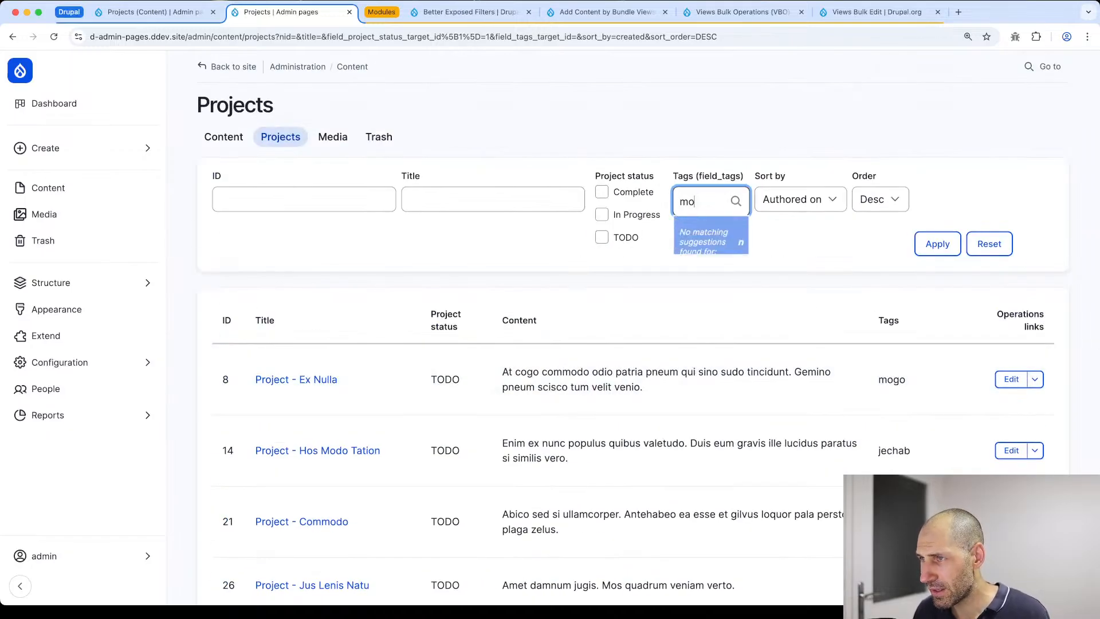
left_click(708, 226)
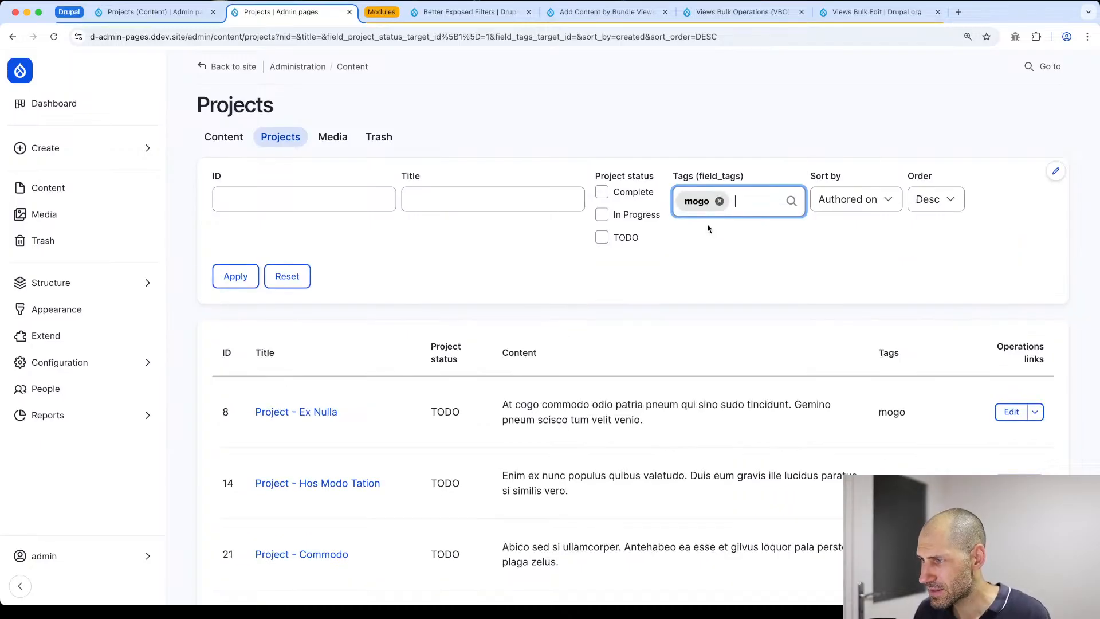
type("je")
left_click(709, 226)
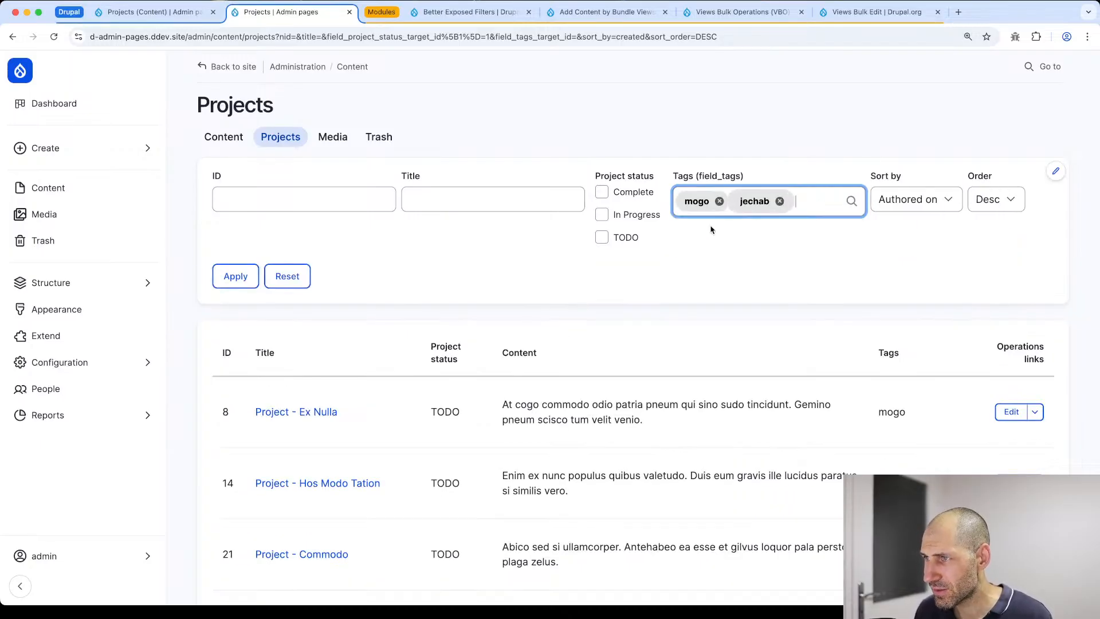
left_click(229, 280)
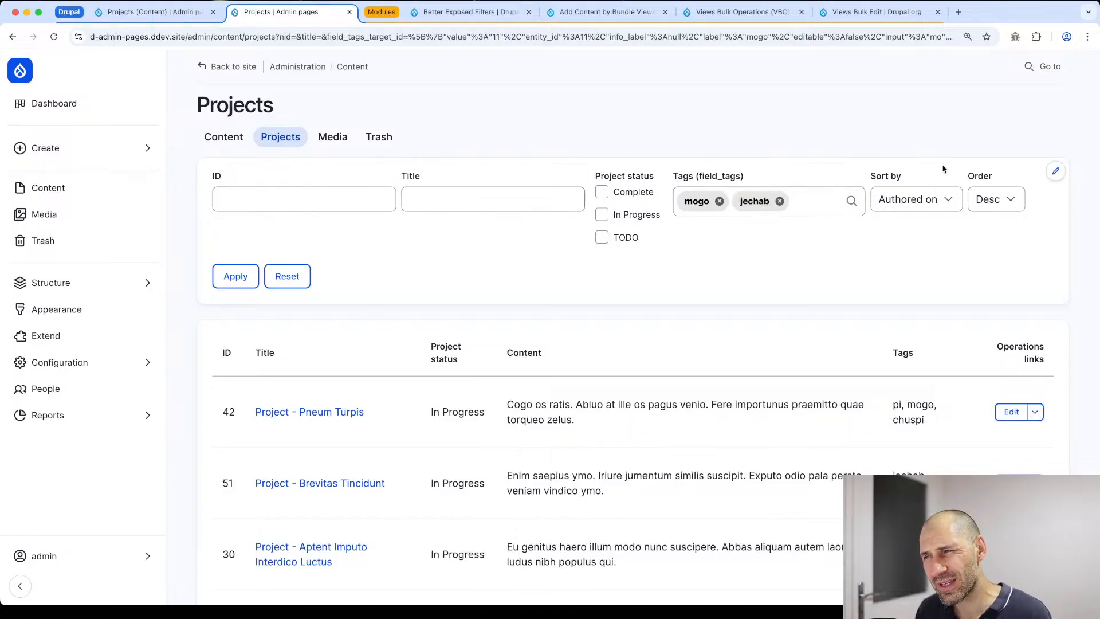
Step: Remove the mogo and jechab tags from the Tags filter
left_click(720, 204)
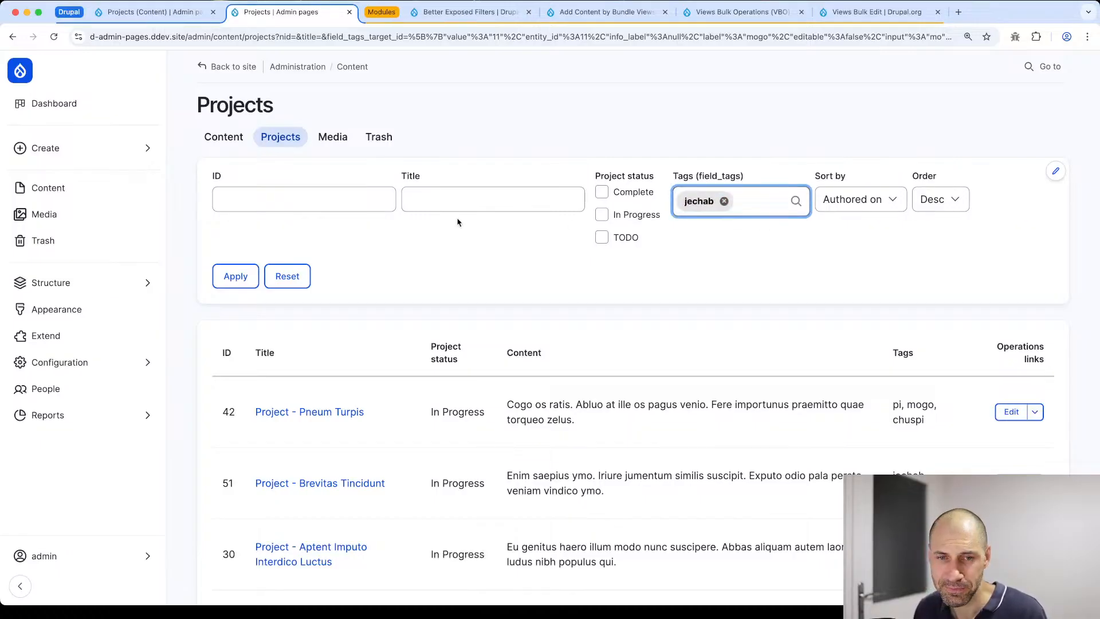
left_click(724, 201)
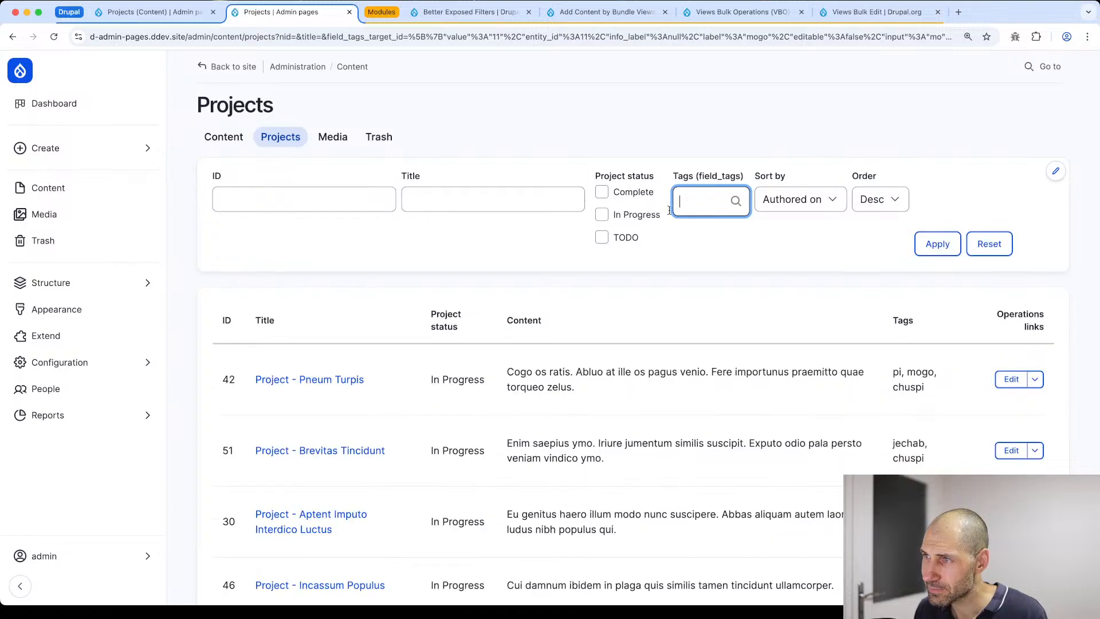
left_click(514, 233)
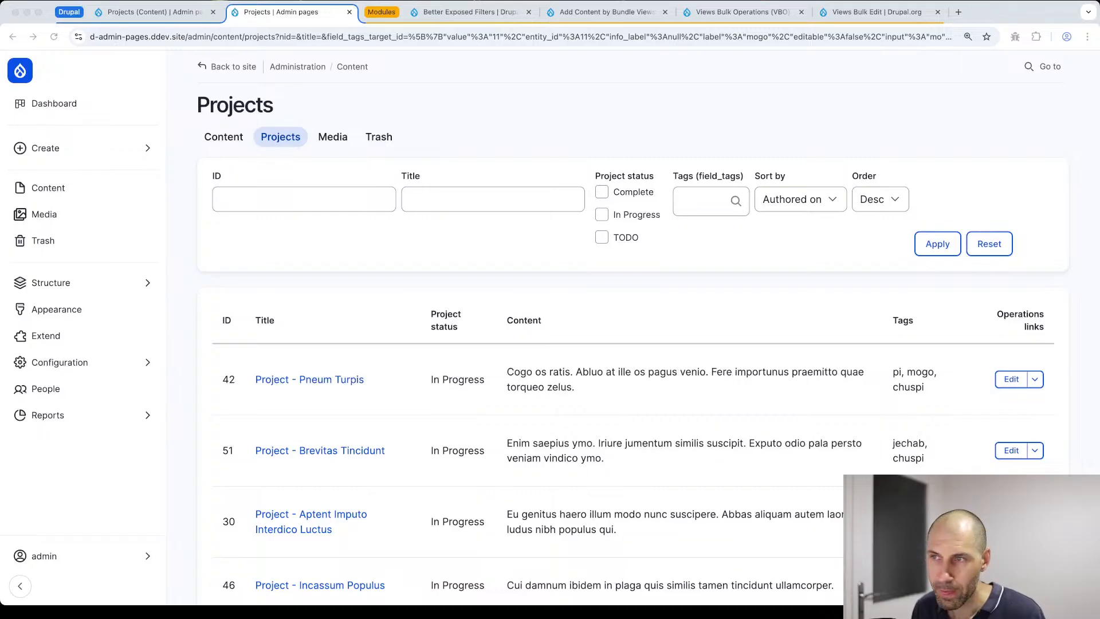
Step: Return to the Projects view's configuration and add a Result summary to its header
left_click(183, 19)
scroll(486, 283, "down", 5)
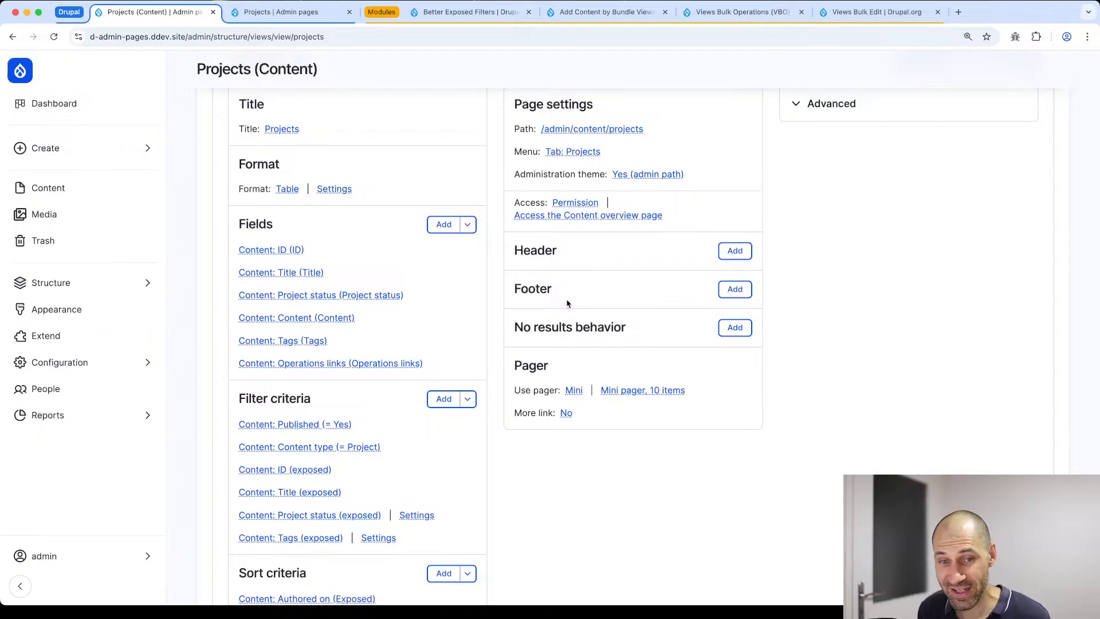
left_click(735, 250)
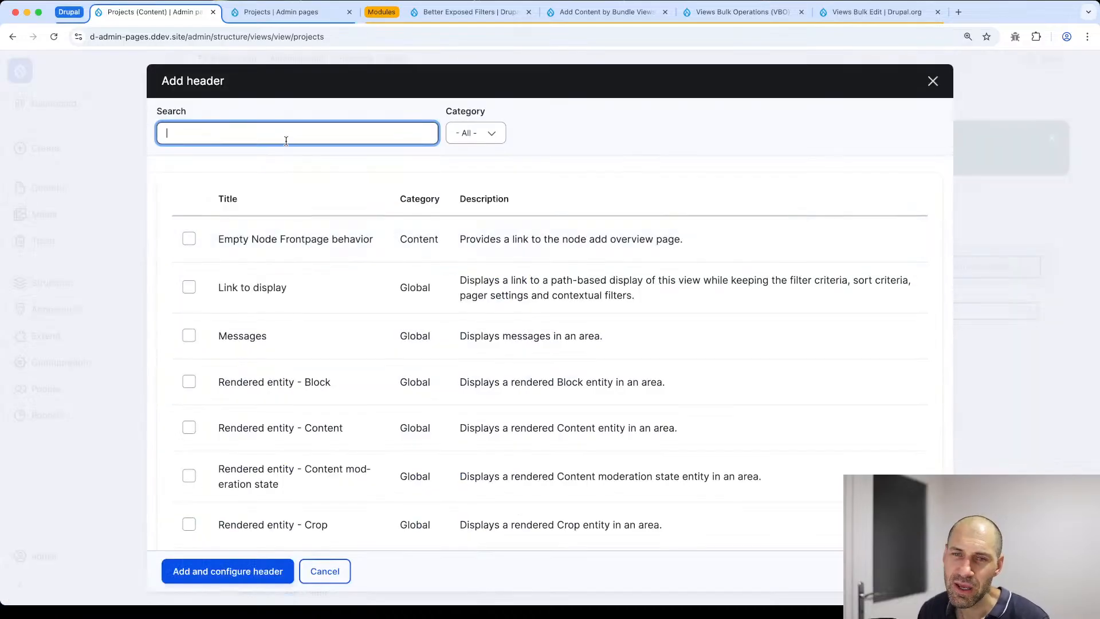
type("summa")
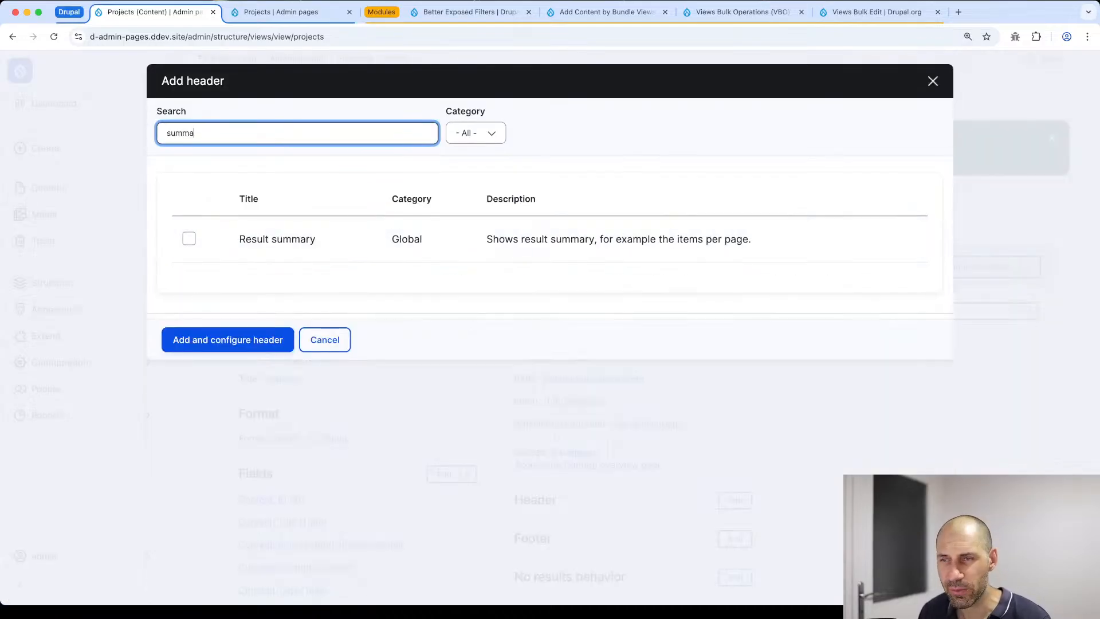
left_click(280, 239)
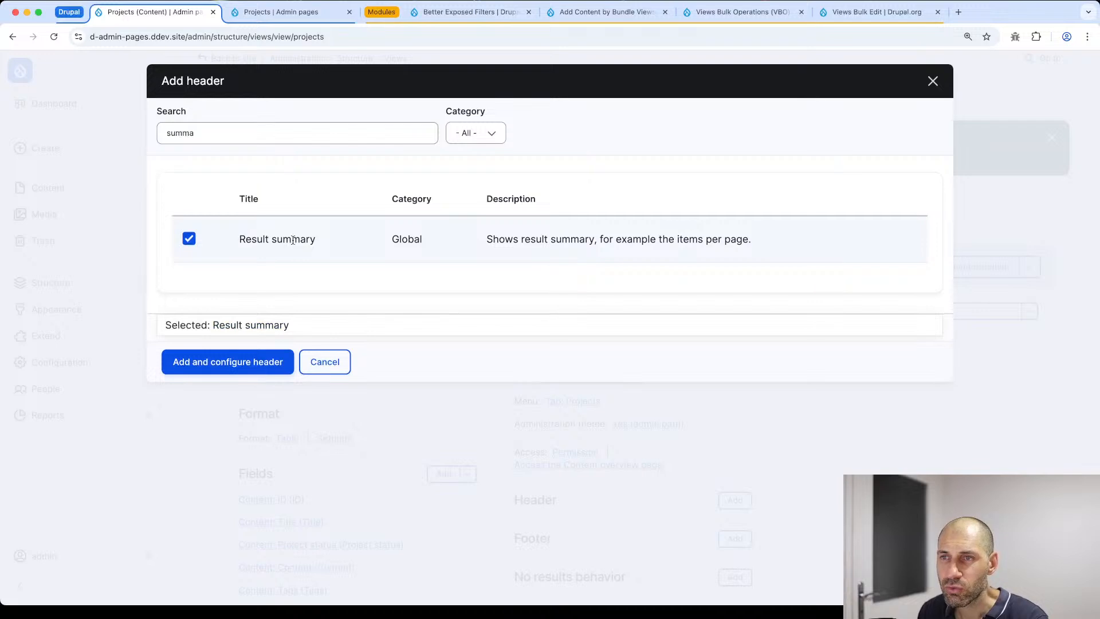
left_click(248, 361)
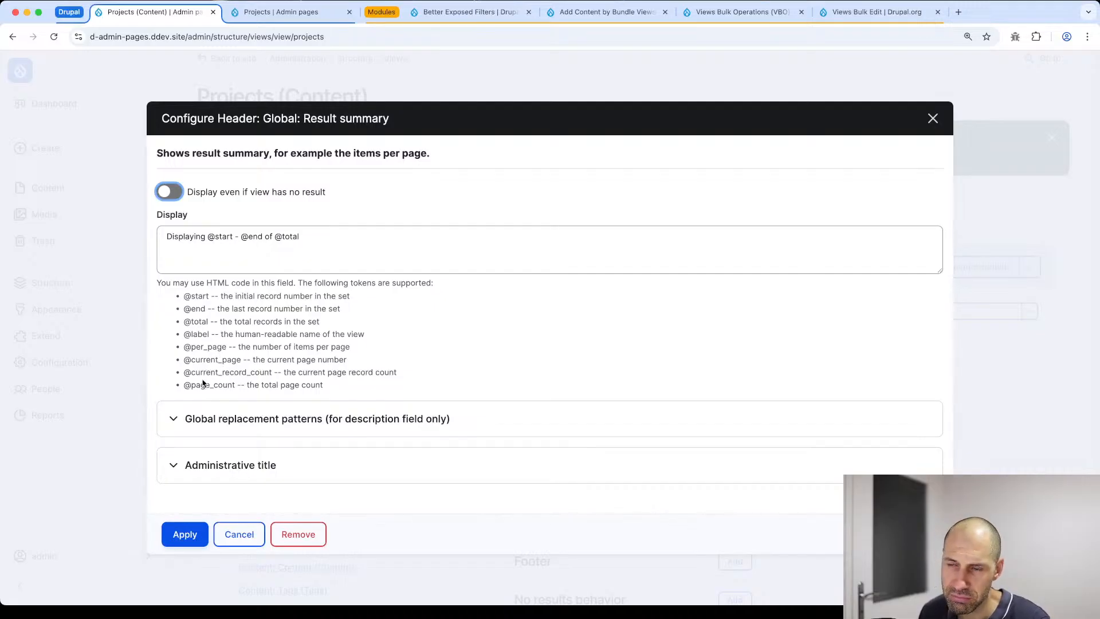
left_click_drag(331, 250, 302, 235)
left_click(171, 237)
left_click(313, 235)
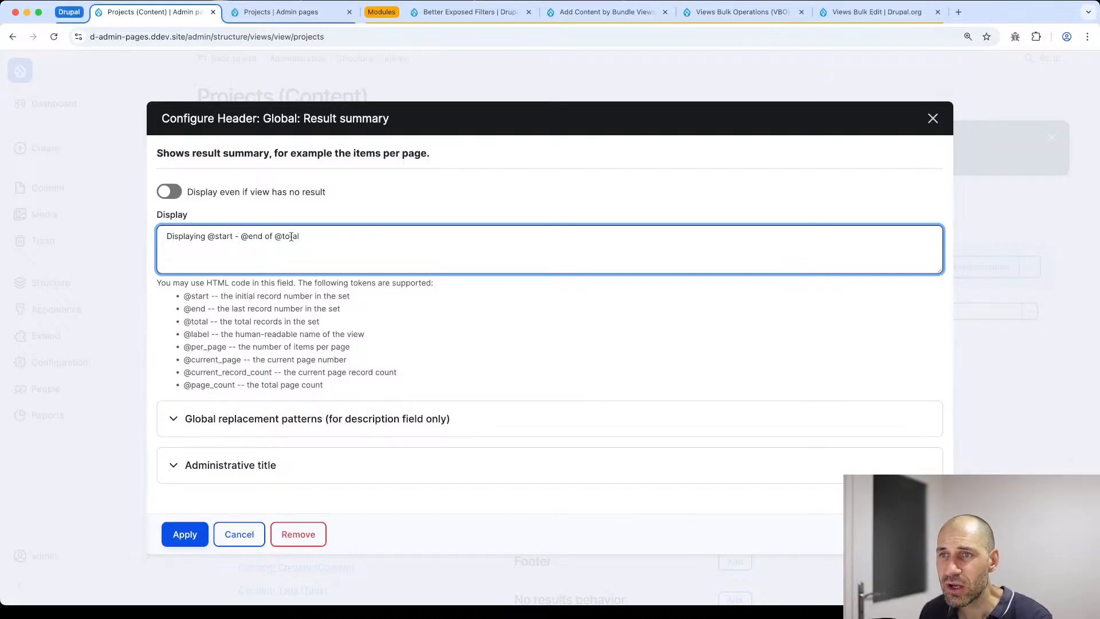
left_click(184, 534)
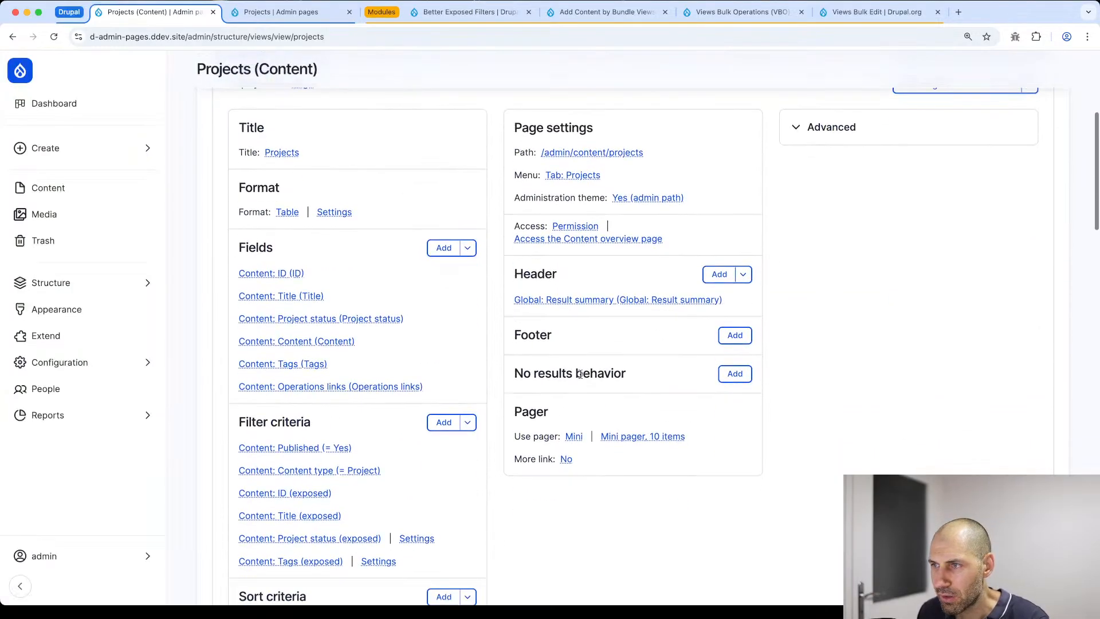
left_click(734, 335)
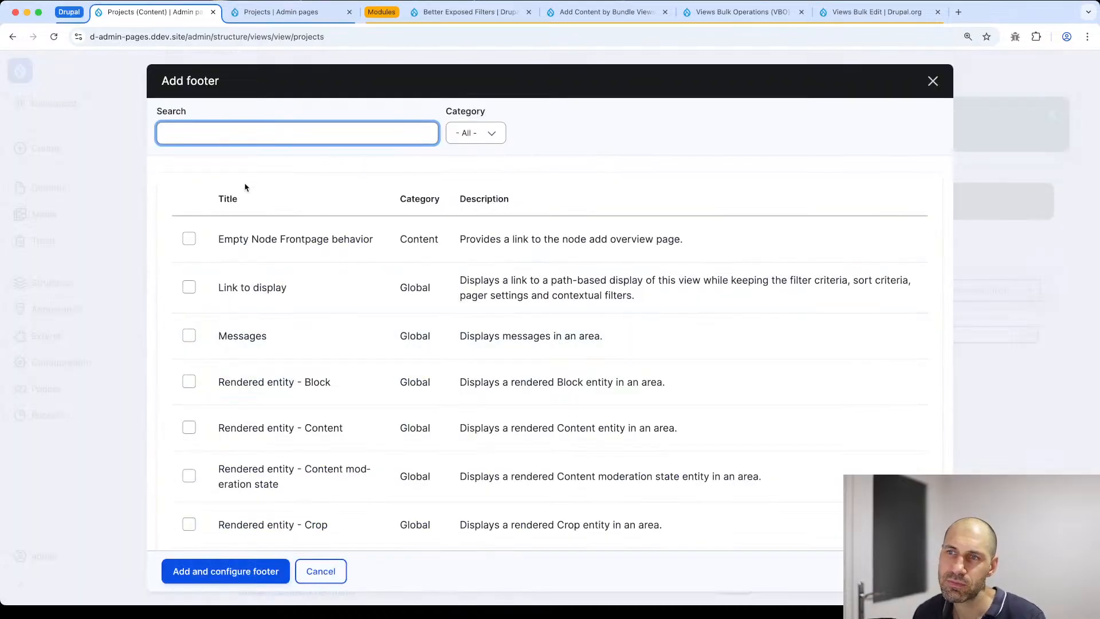
type("re")
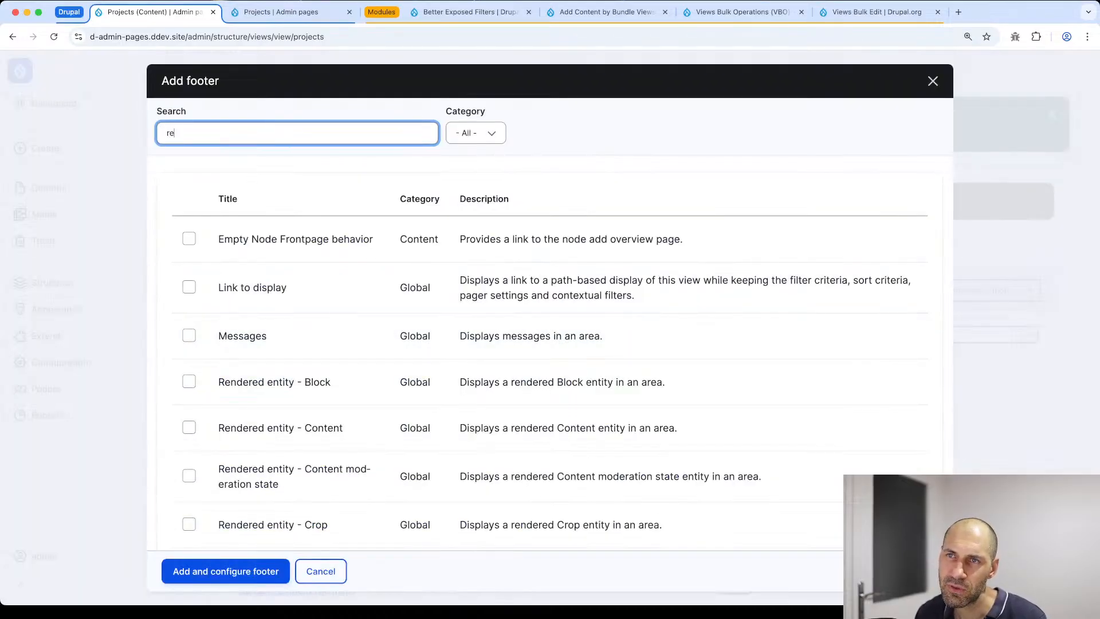
type("su")
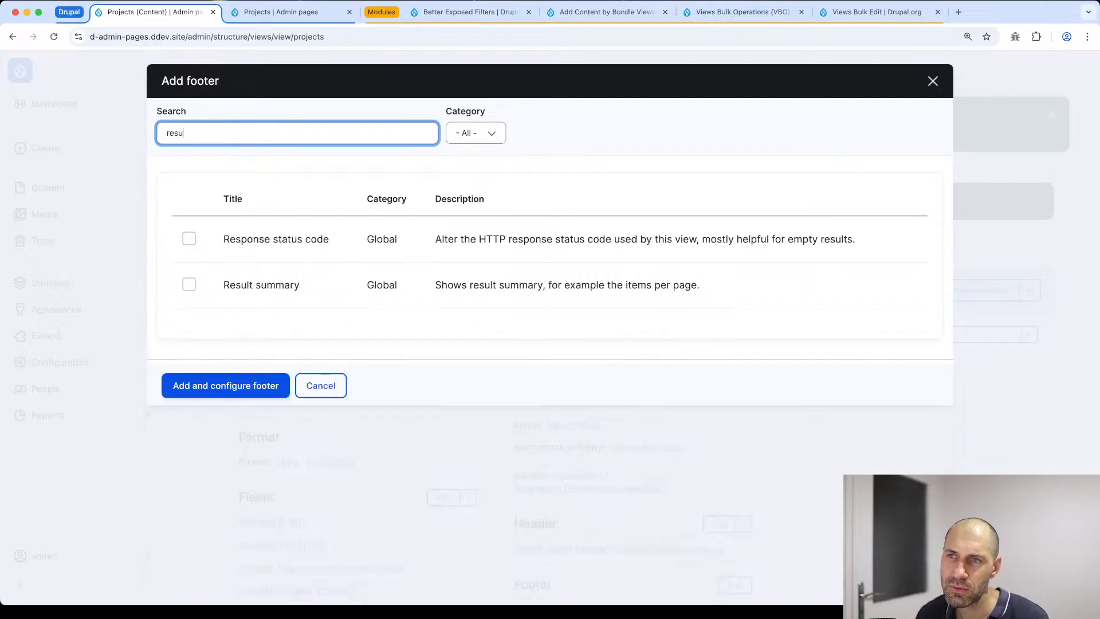
left_click(270, 295)
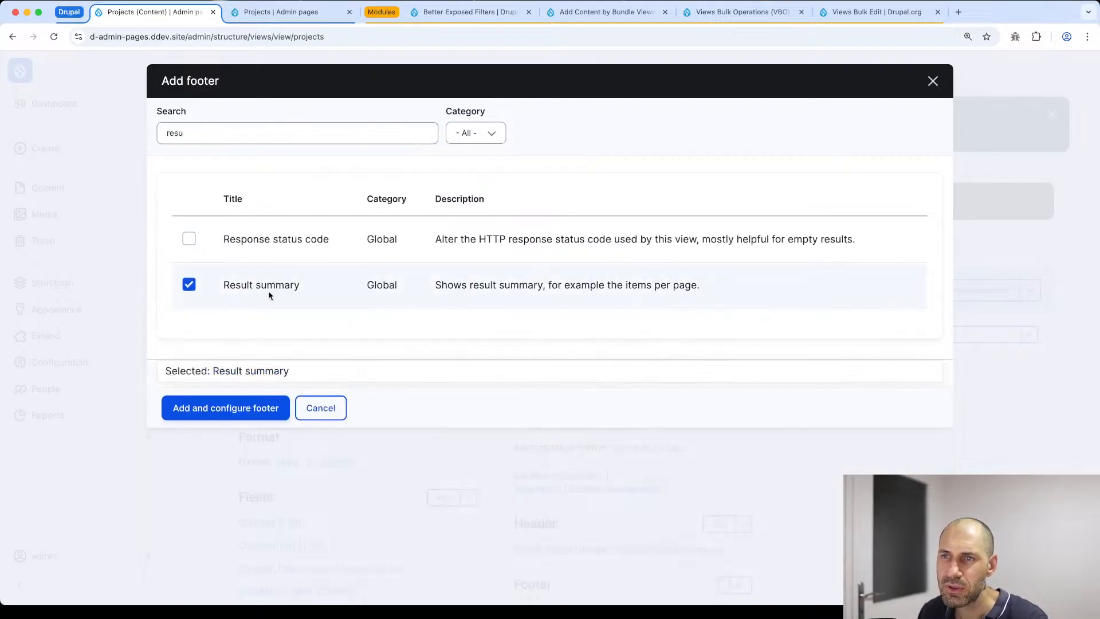
left_click(269, 417)
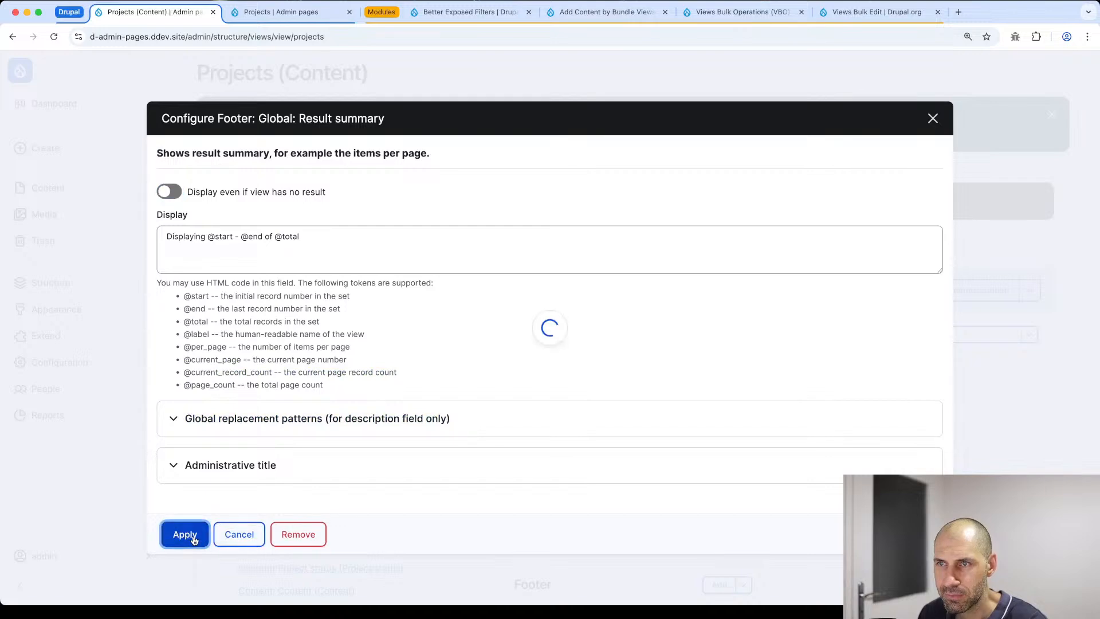
left_click(185, 534)
scroll(616, 444, "down", 6)
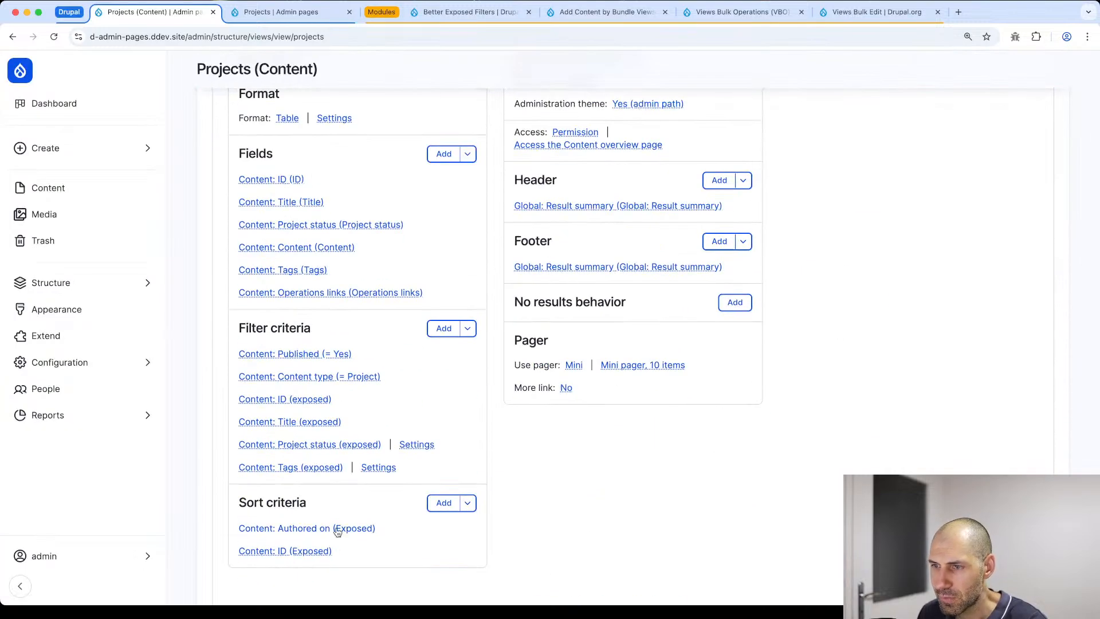
scroll(337, 528, "down", 4)
left_click(231, 426)
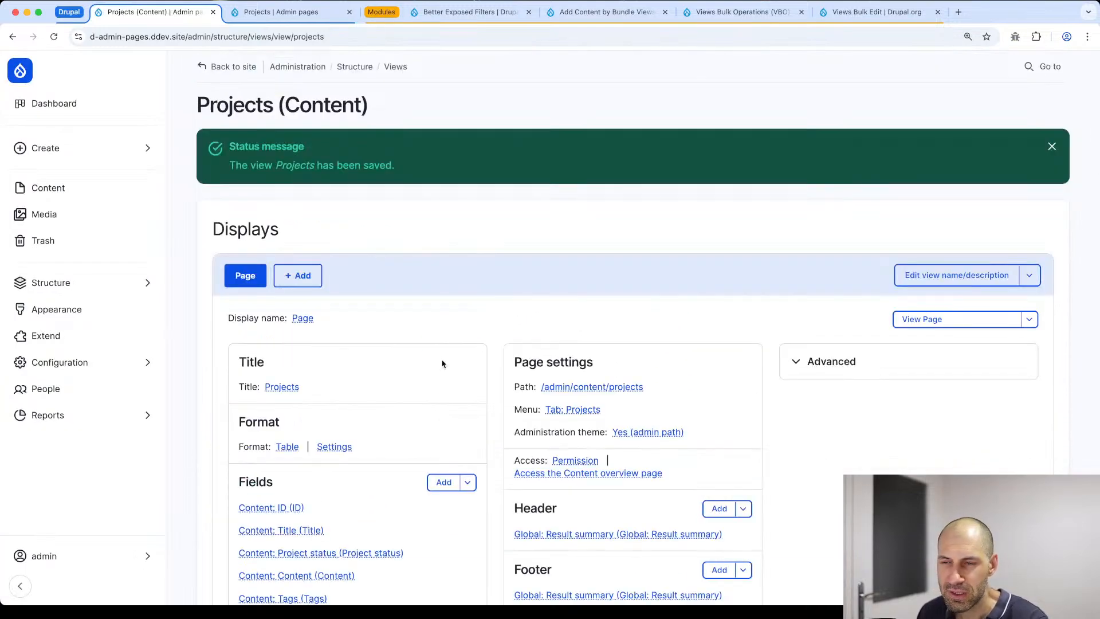
Step: Reset the filters on the Projects admin page and check the result summary above the exposed form
left_click(304, 13)
left_click(375, 36)
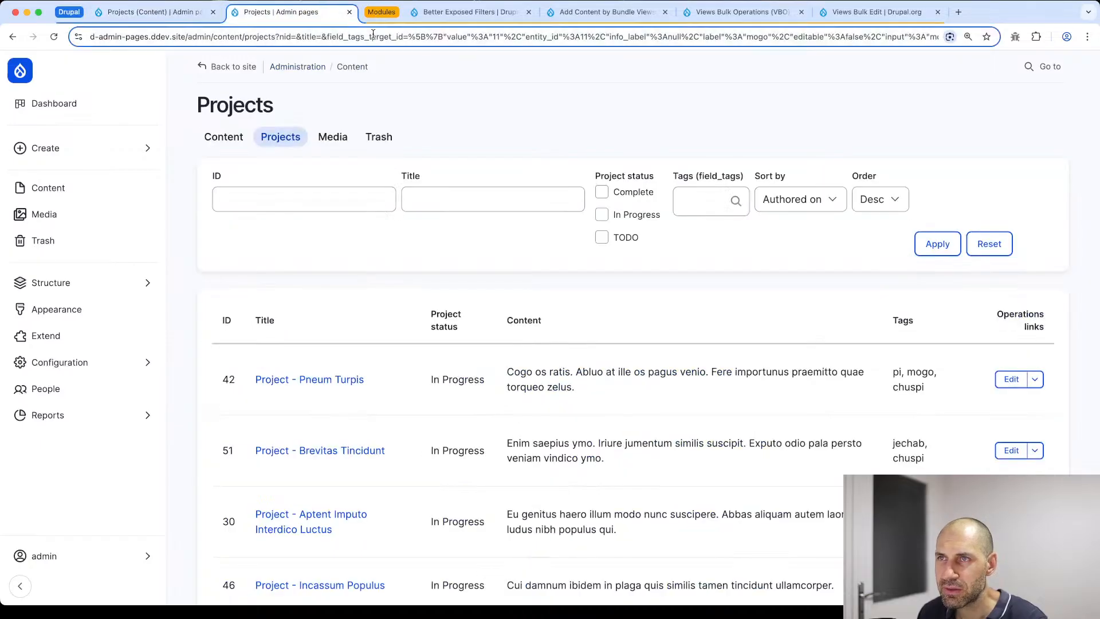
left_click(974, 250)
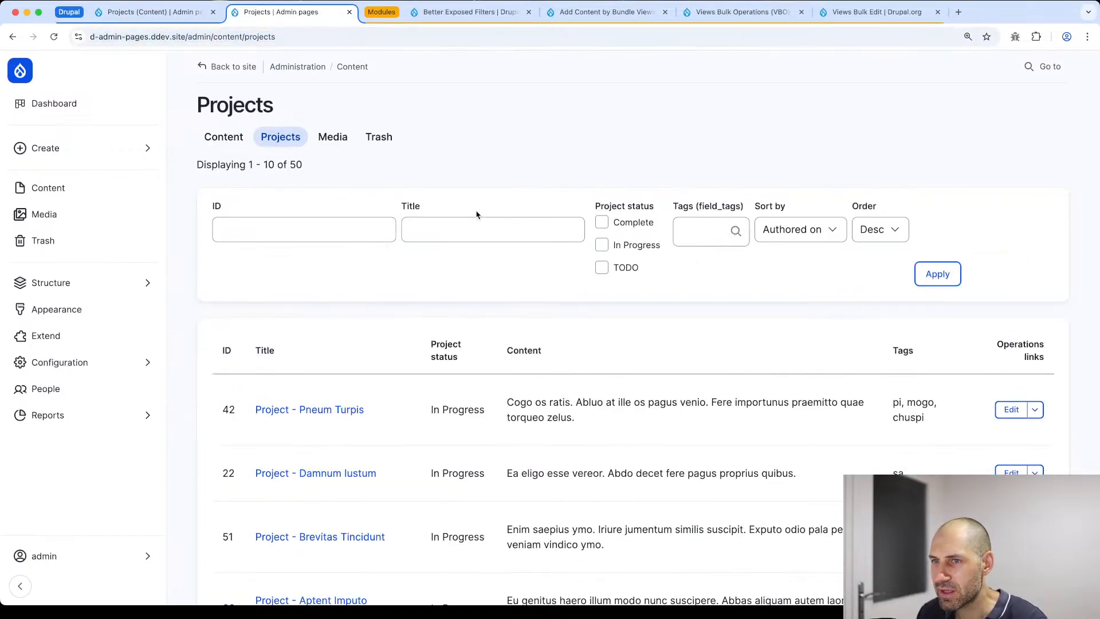
mouse_move(314, 169)
left_mouse_down()
mouse_move(196, 167)
mouse_move(308, 167)
left_mouse_up()
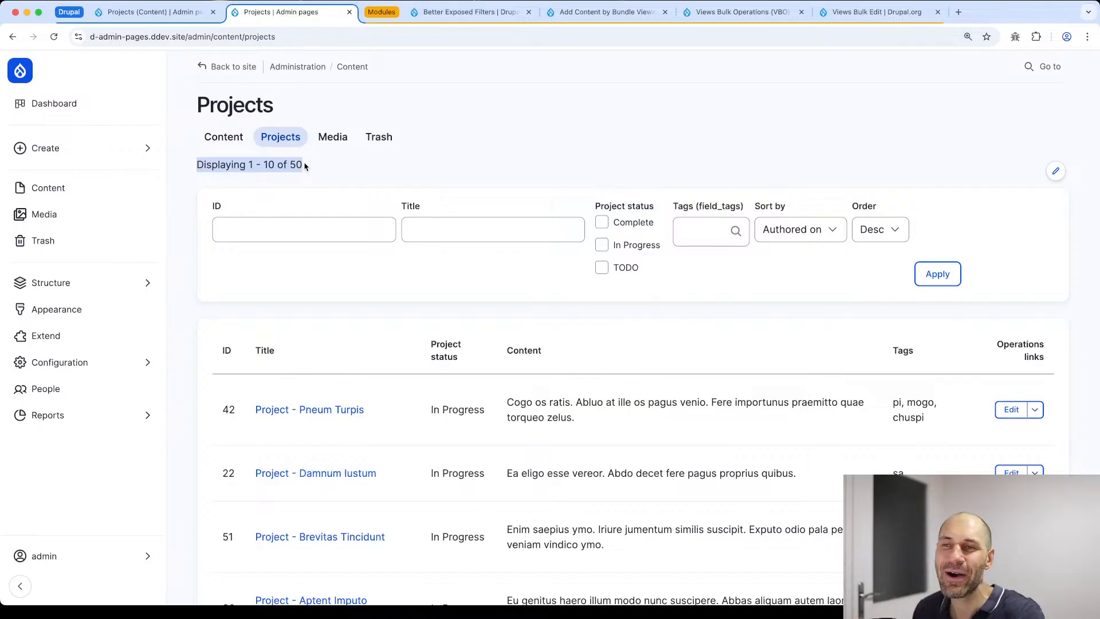
left_click(325, 167)
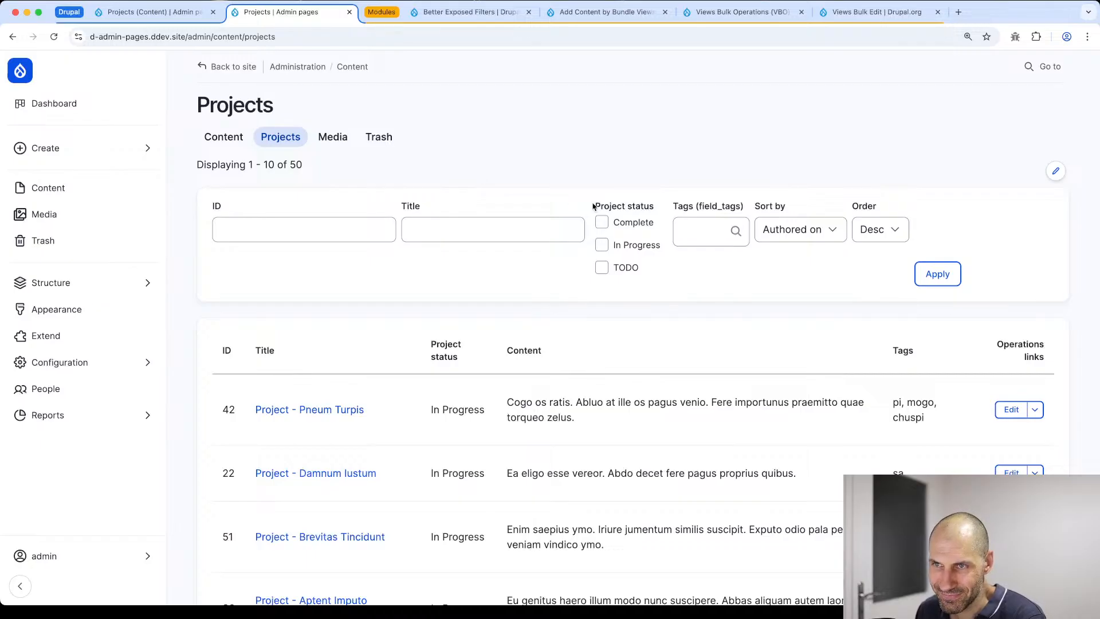
left_click_drag(339, 171, 203, 166)
left_click(208, 165)
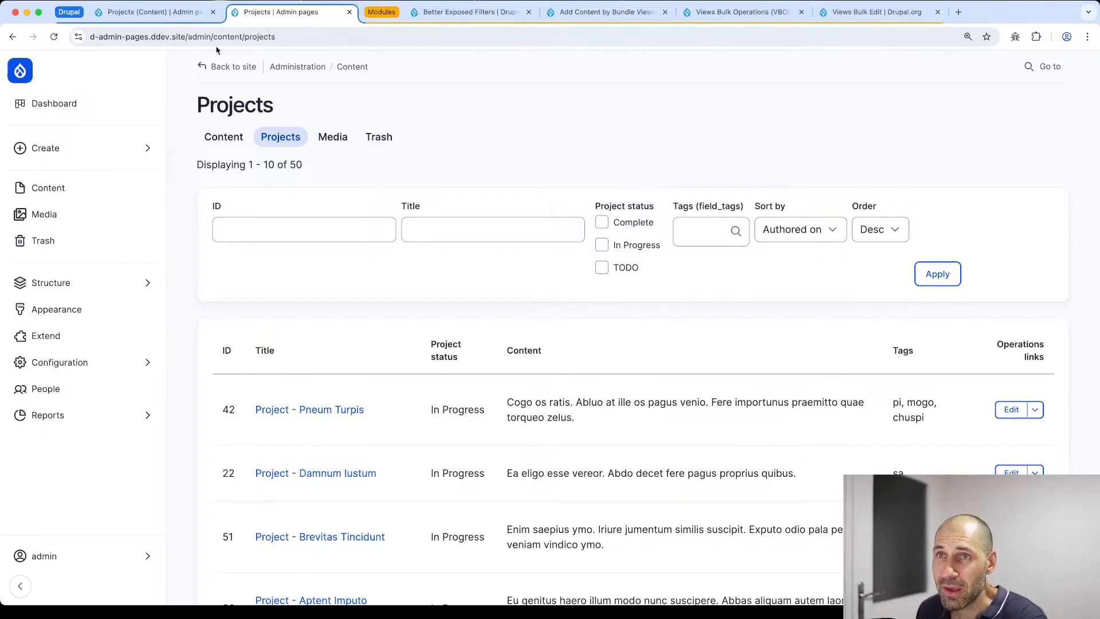
Step: Return to the Projects view's configuration and add a Text area as its no results behavior
left_click(179, 14)
scroll(516, 225, "down", 10)
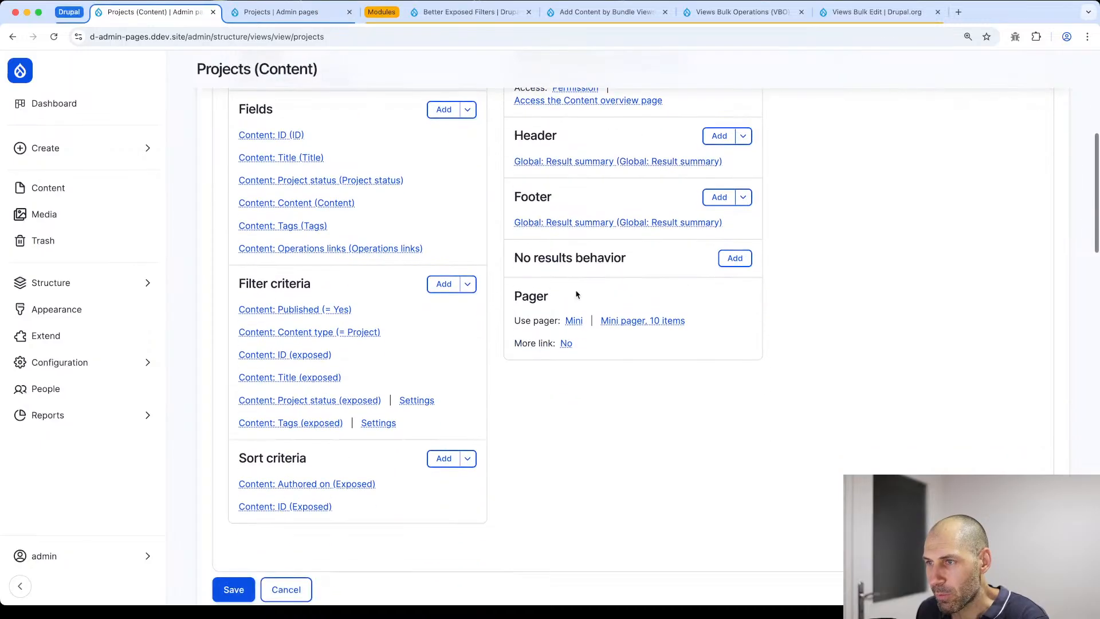
left_click_drag(517, 258, 630, 261)
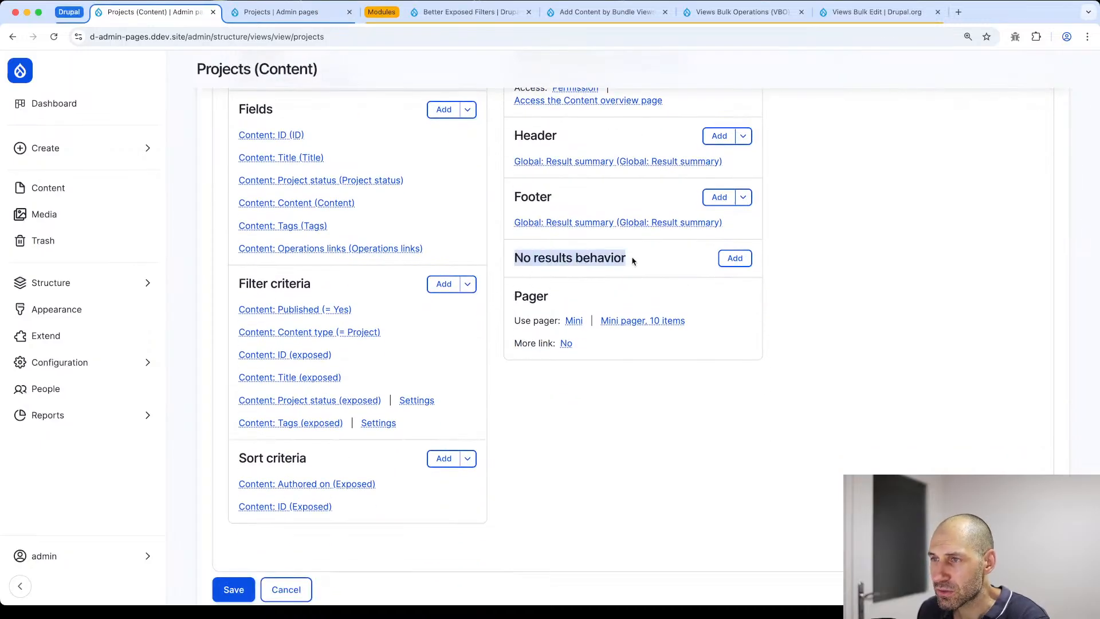
left_click(633, 261)
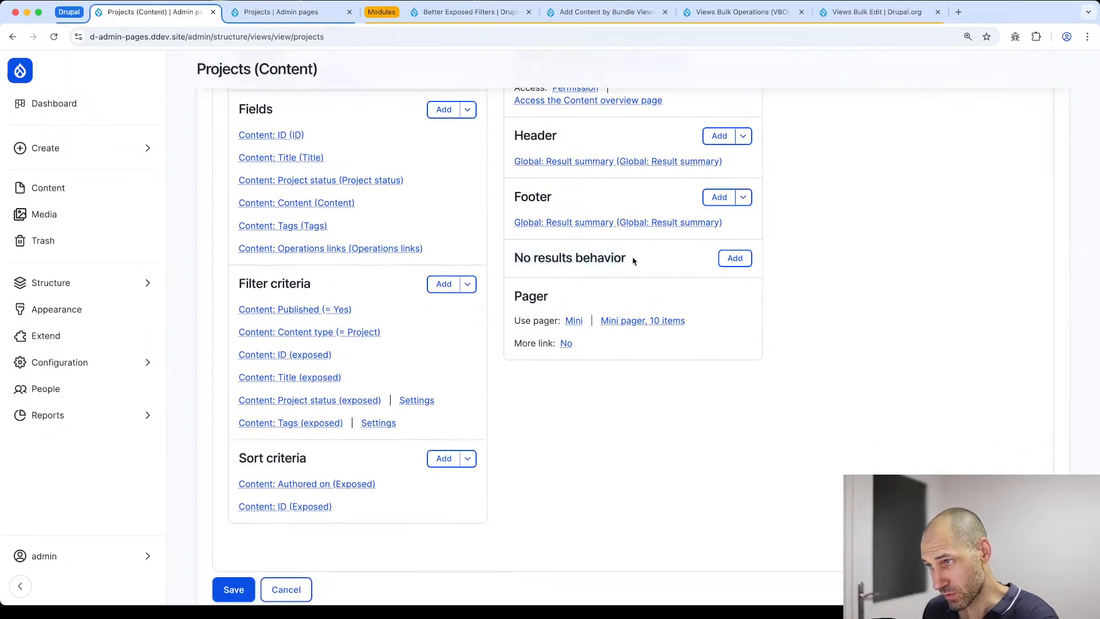
left_click(733, 258)
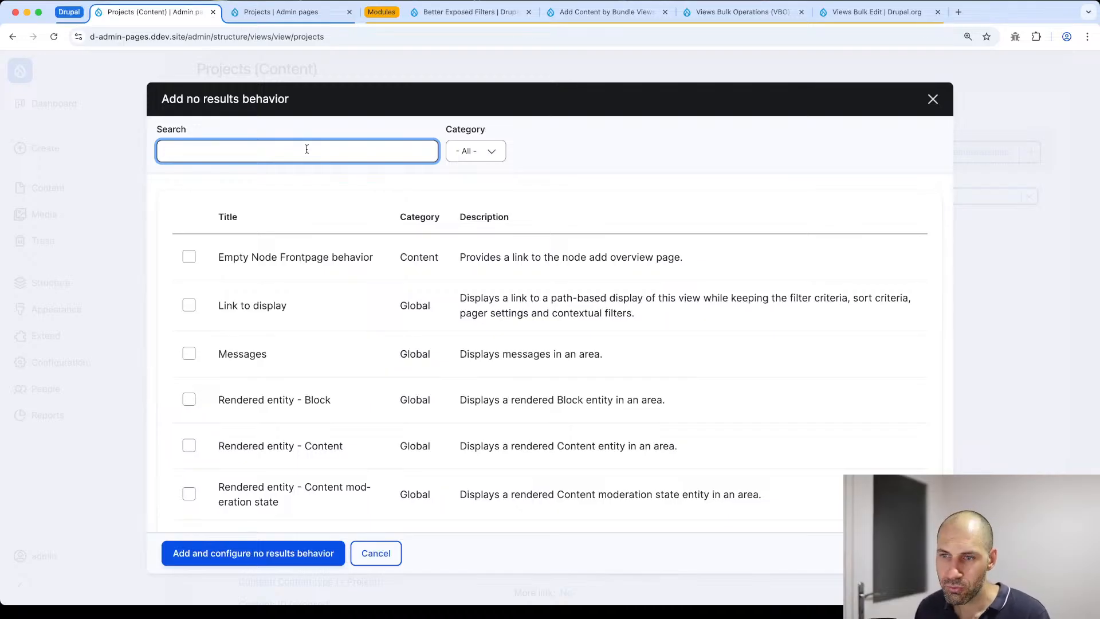
scroll(363, 285, "down", 10)
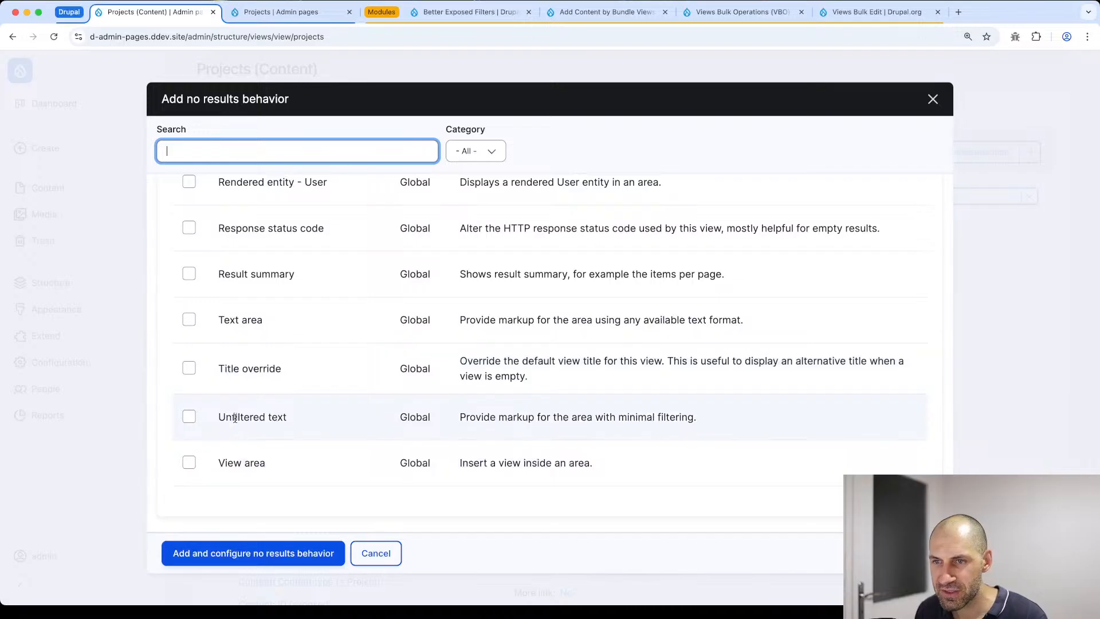
left_click(239, 322)
left_click(238, 553)
Step: Set the no results Text area's content to "No results returned.", apply it and save the view
left_click(258, 308)
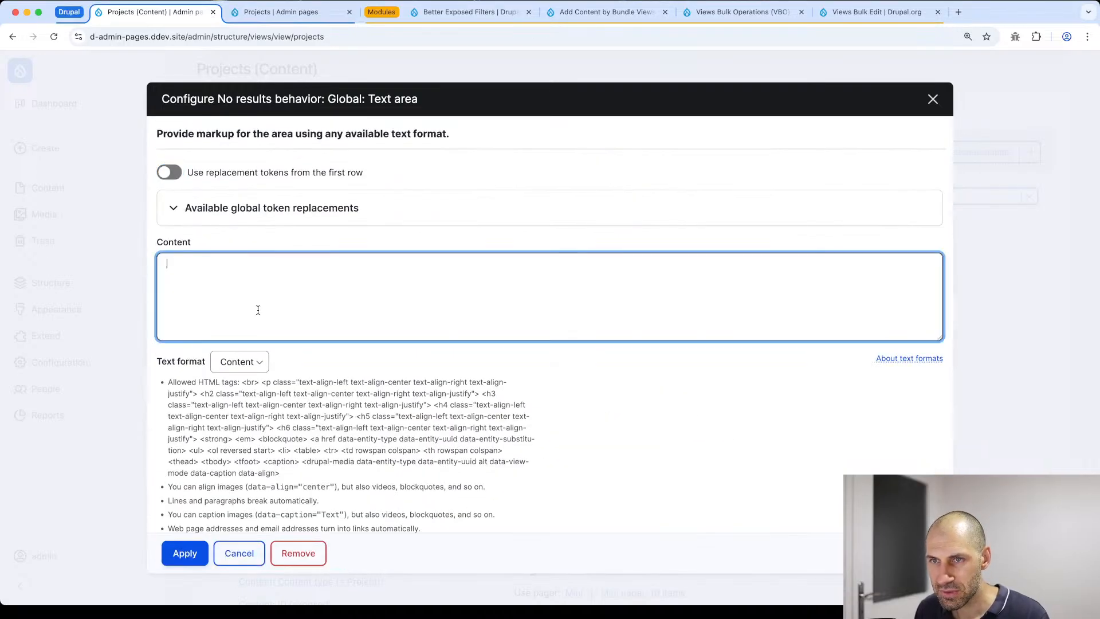
type("No results ")
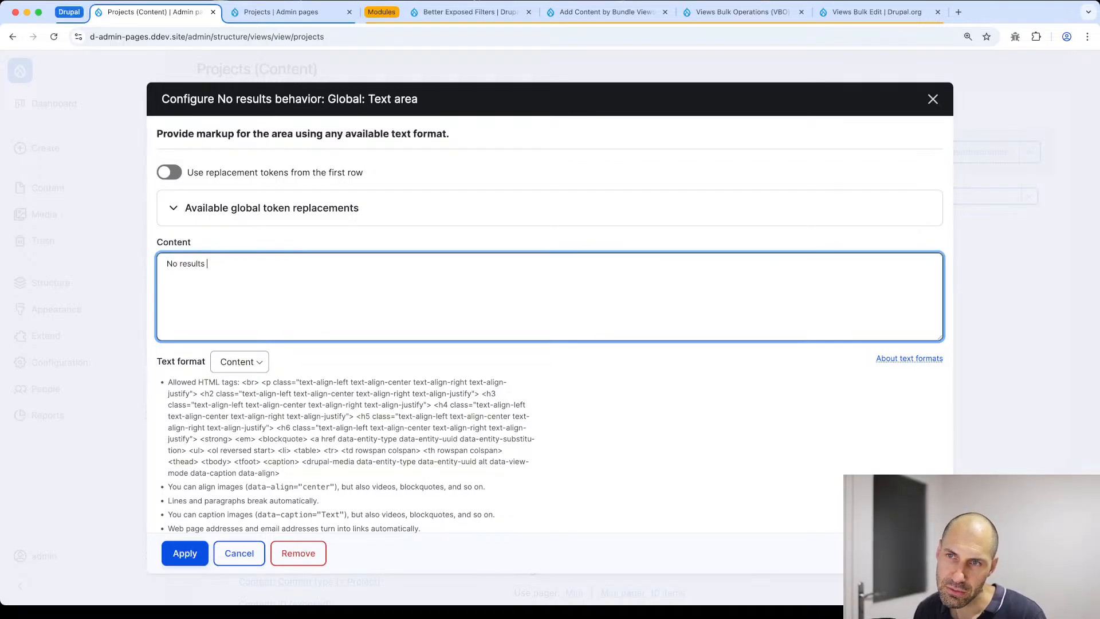
type("returned.")
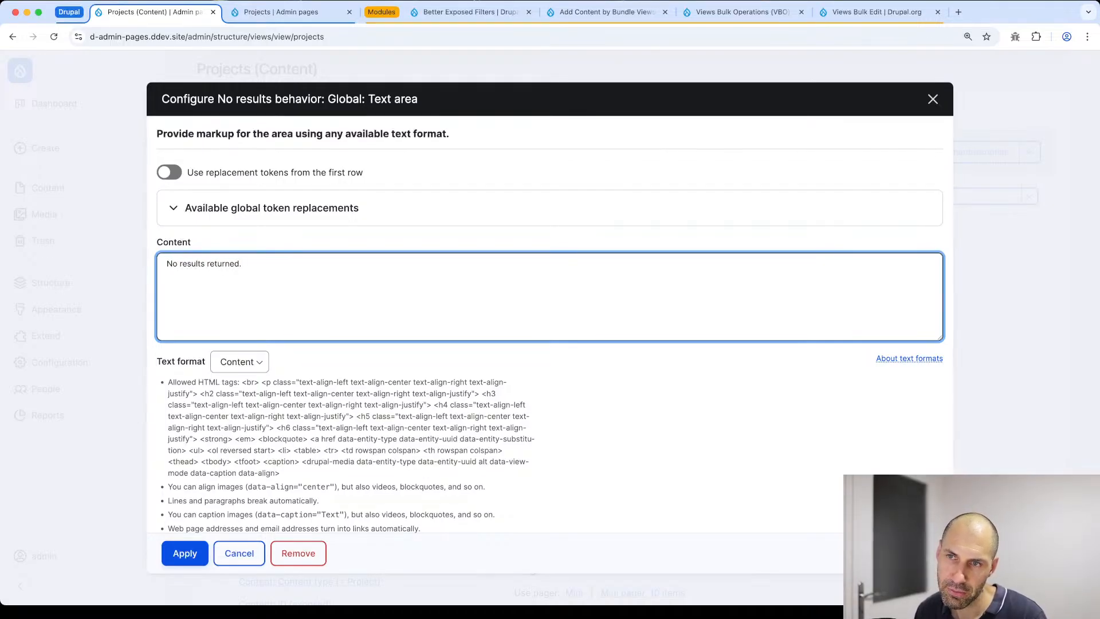
left_click(189, 559)
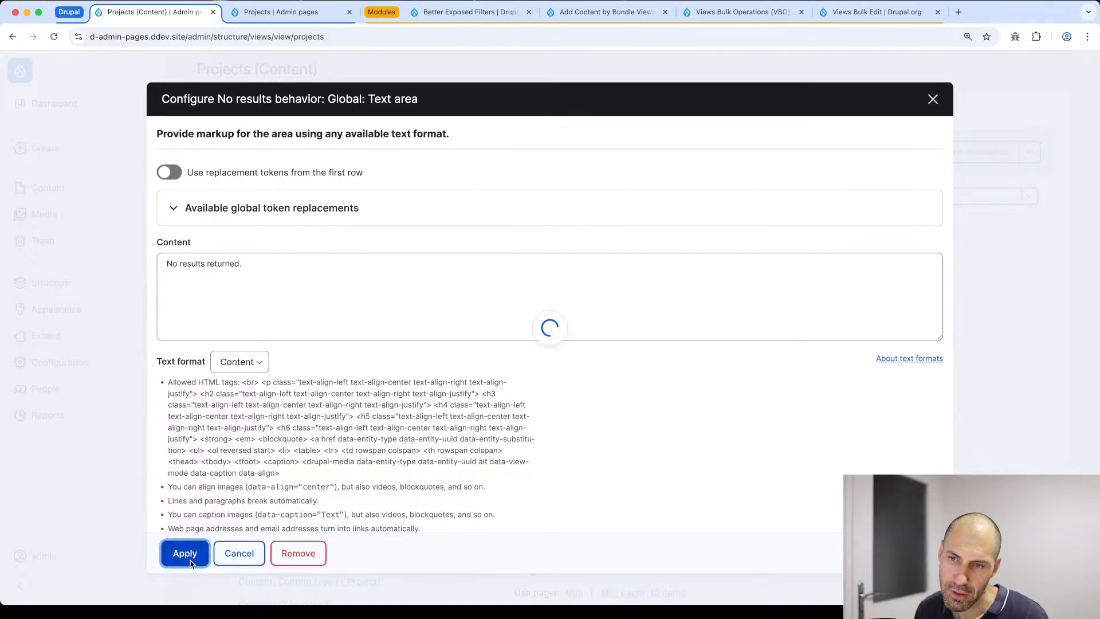
scroll(233, 390, "down", 10)
left_click(231, 161)
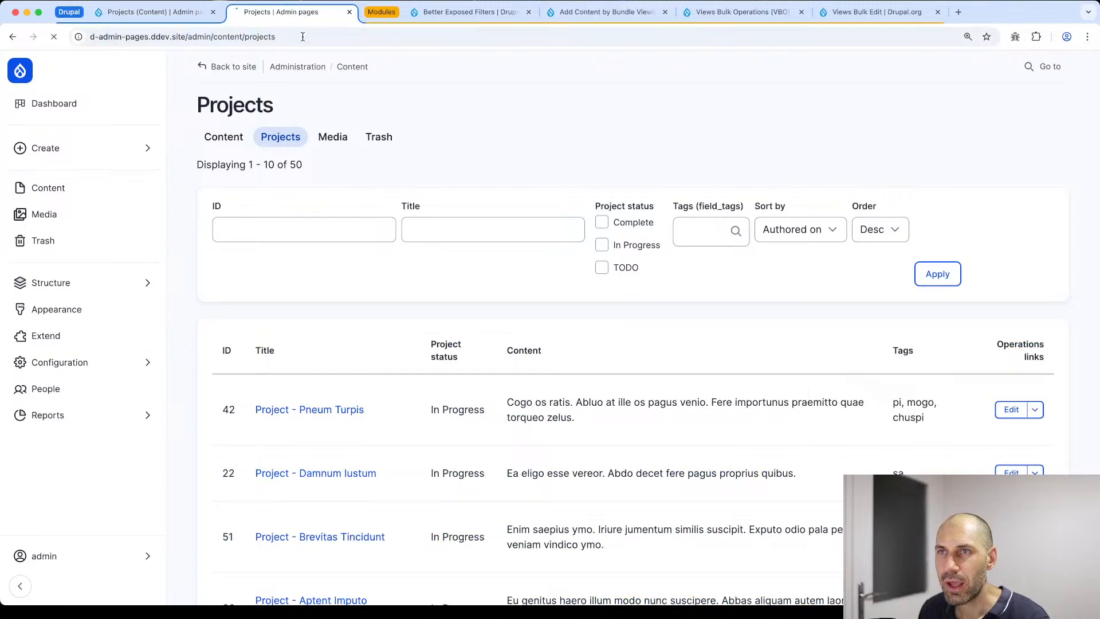
Step: Filter the Projects page by the title "oaeuouaoeu" to check the no results text
scroll(373, 300, "down", 3)
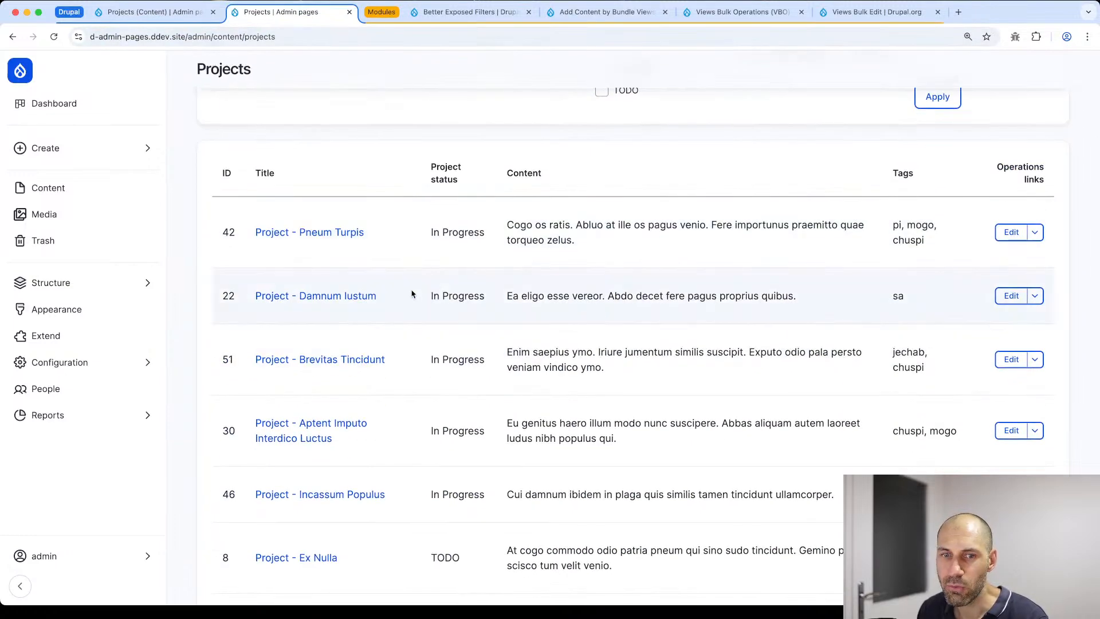
scroll(435, 247, "up", 3)
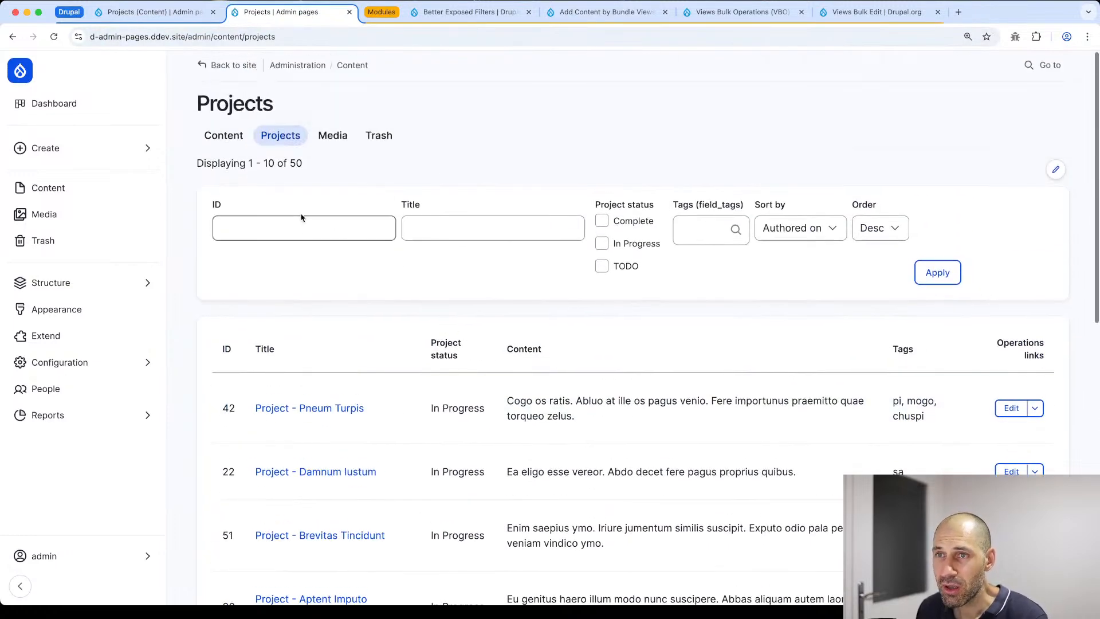
left_click(446, 230)
type("oaeuouaoeu")
left_click(938, 272)
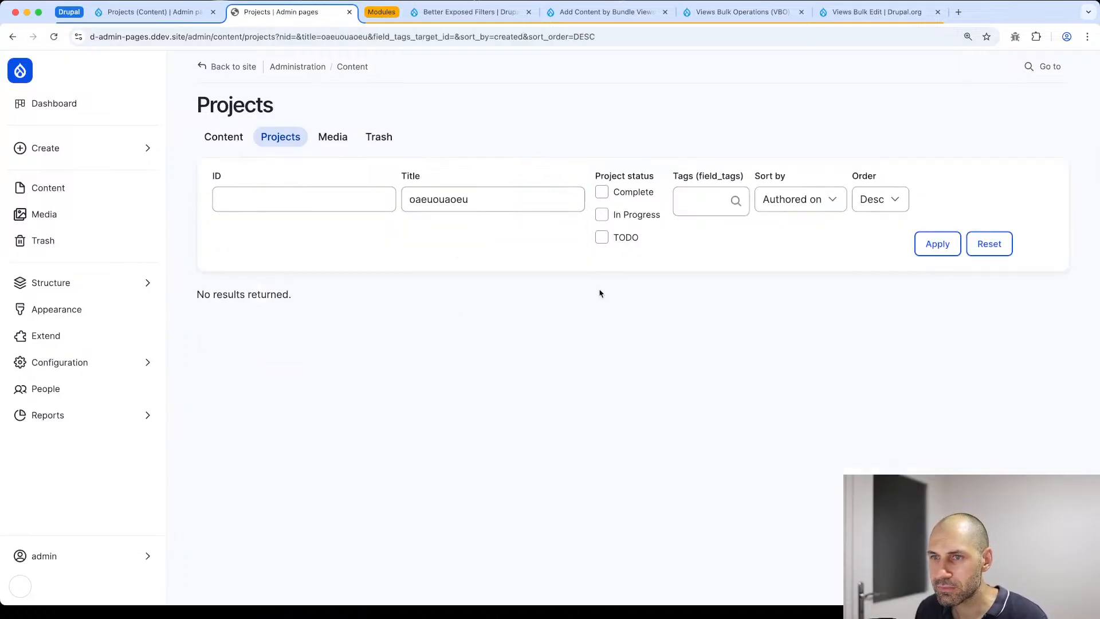
left_click_drag(283, 294, 184, 309)
left_click(225, 297)
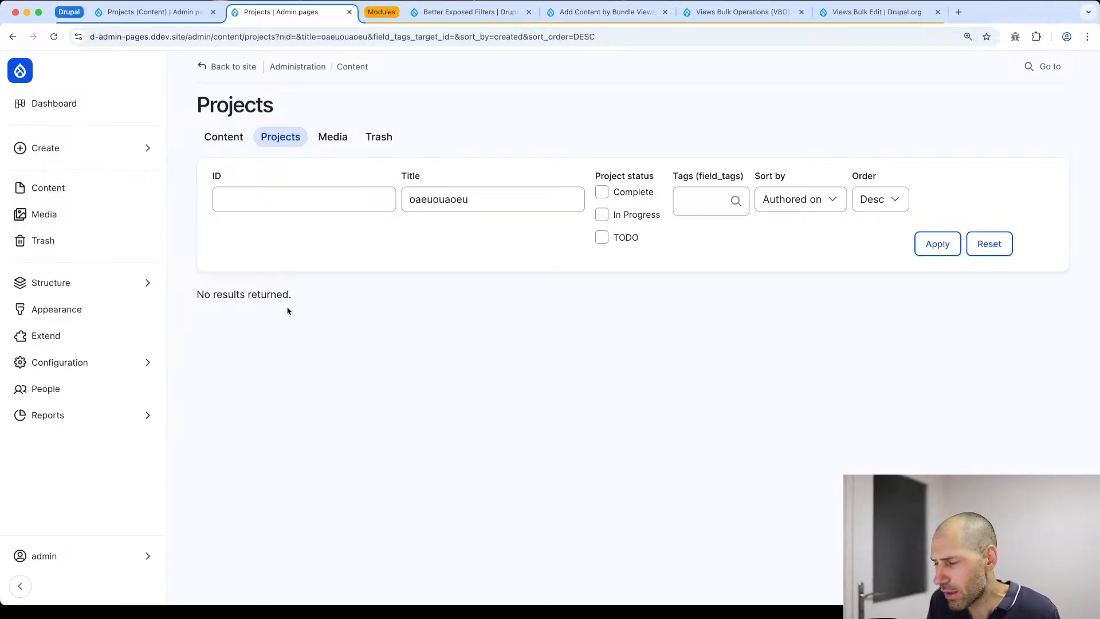
Step: Reset the Projects page's filters and review the result summary line again
left_click(990, 243)
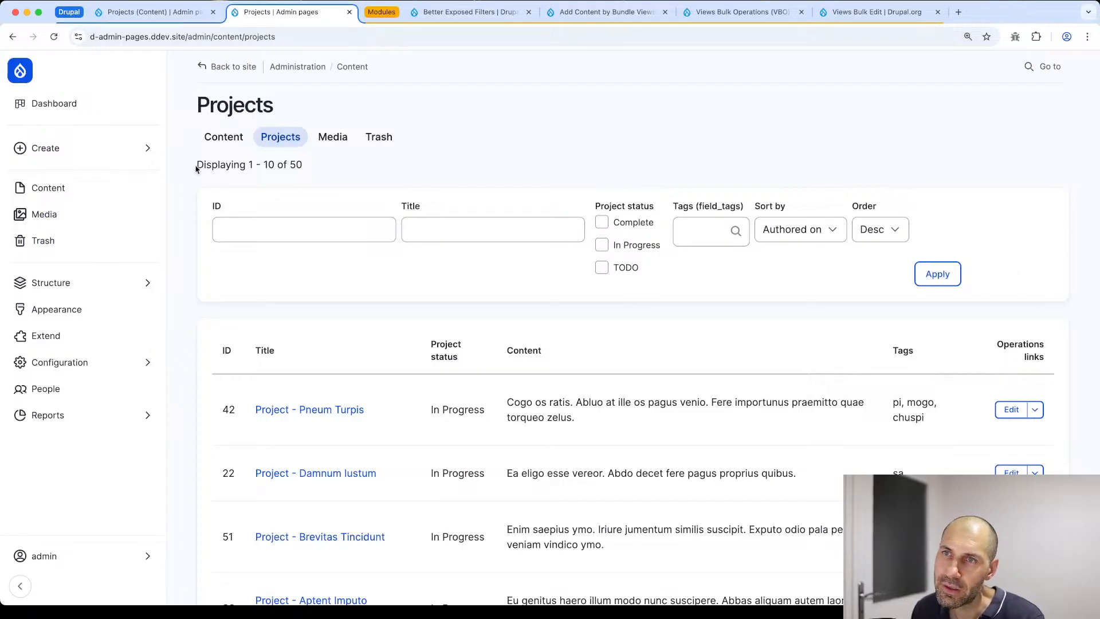
left_click_drag(196, 166, 309, 174)
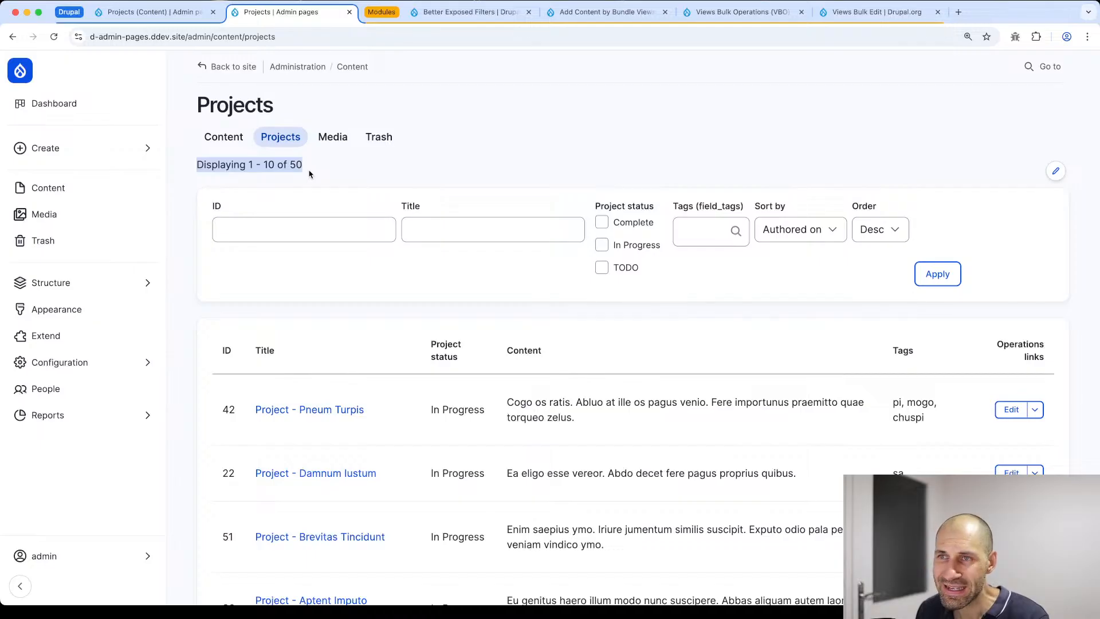
left_click(310, 174)
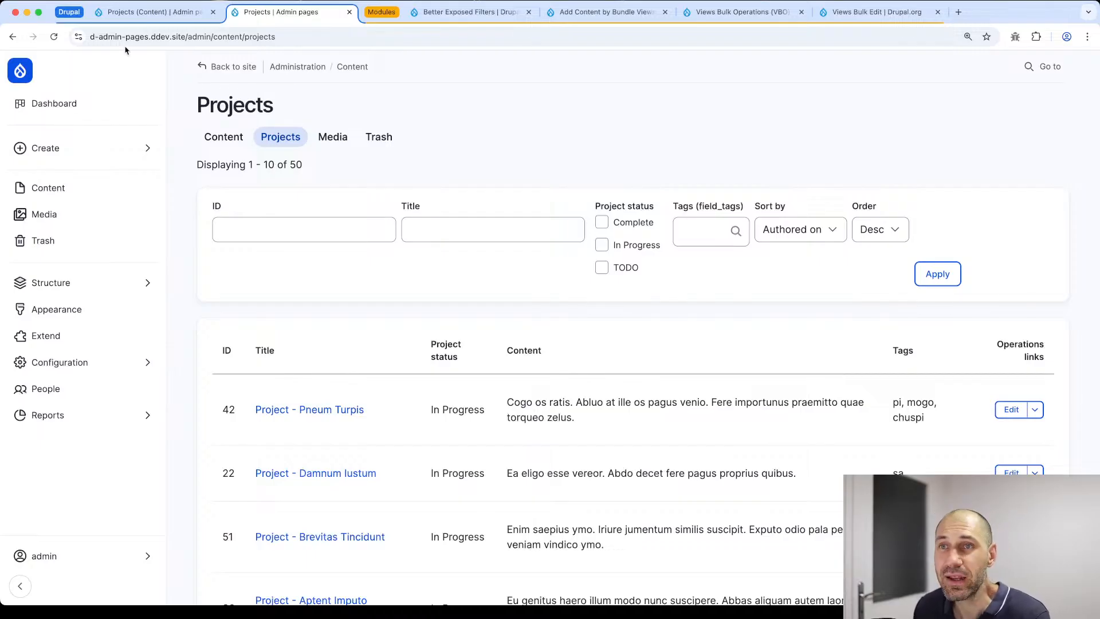
Step: Return to the Projects view's configuration and add a Global Text area to its header
left_click(127, 12)
scroll(476, 283, "down", 5)
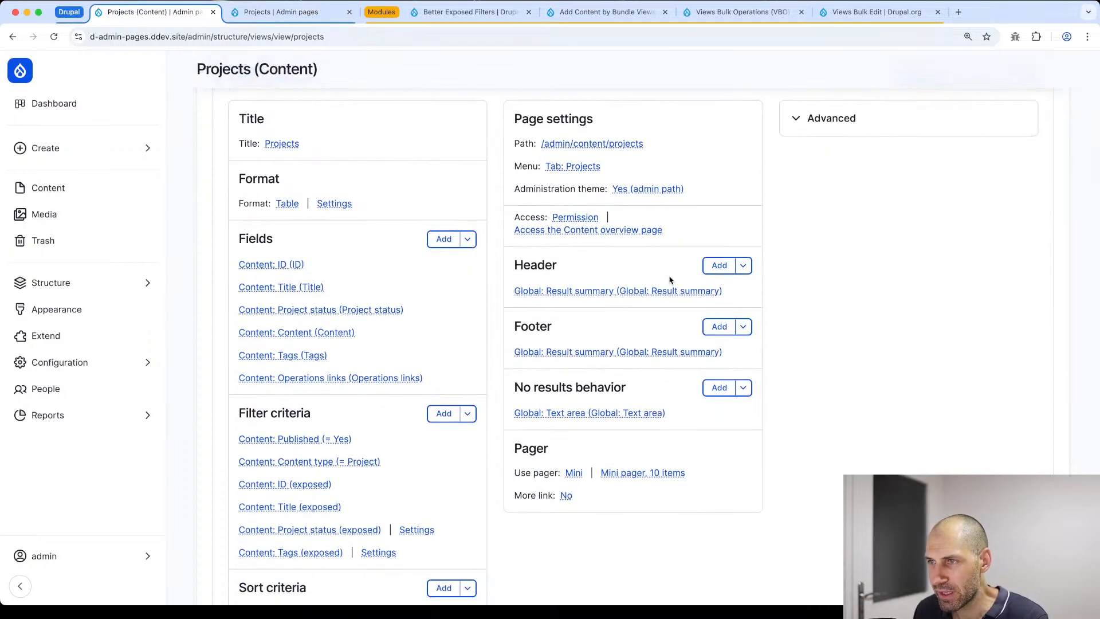
left_click(716, 265)
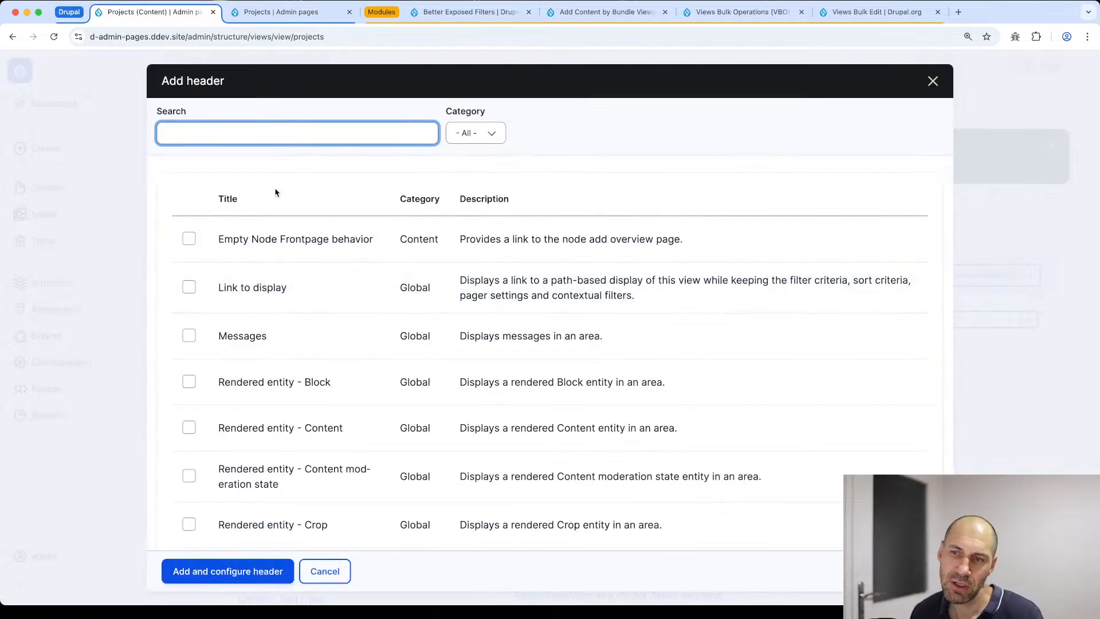
type("text")
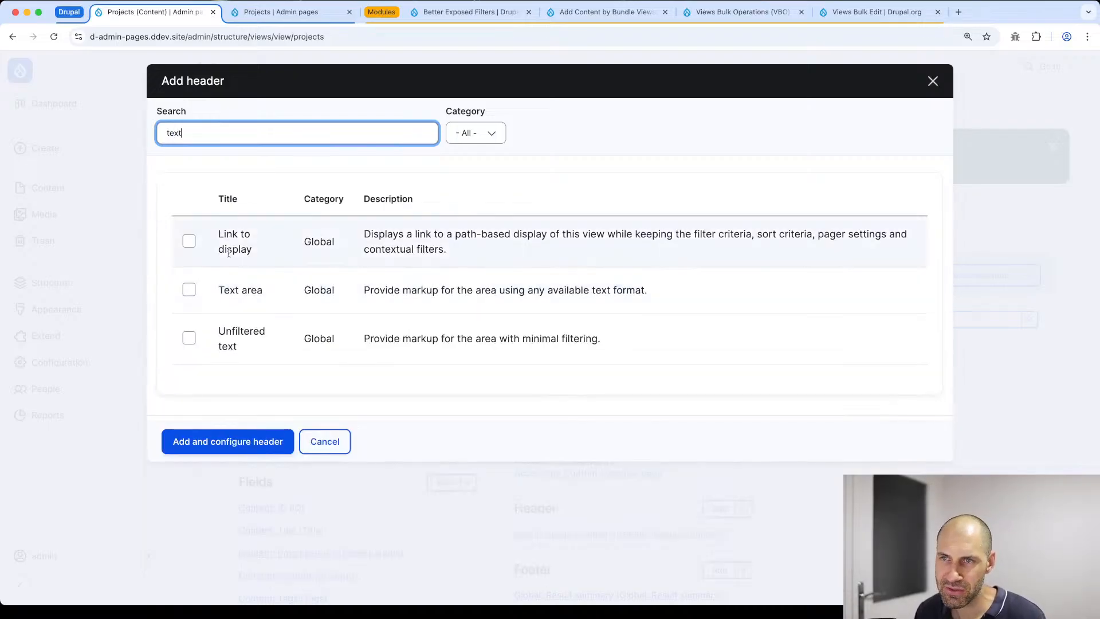
left_click(227, 289)
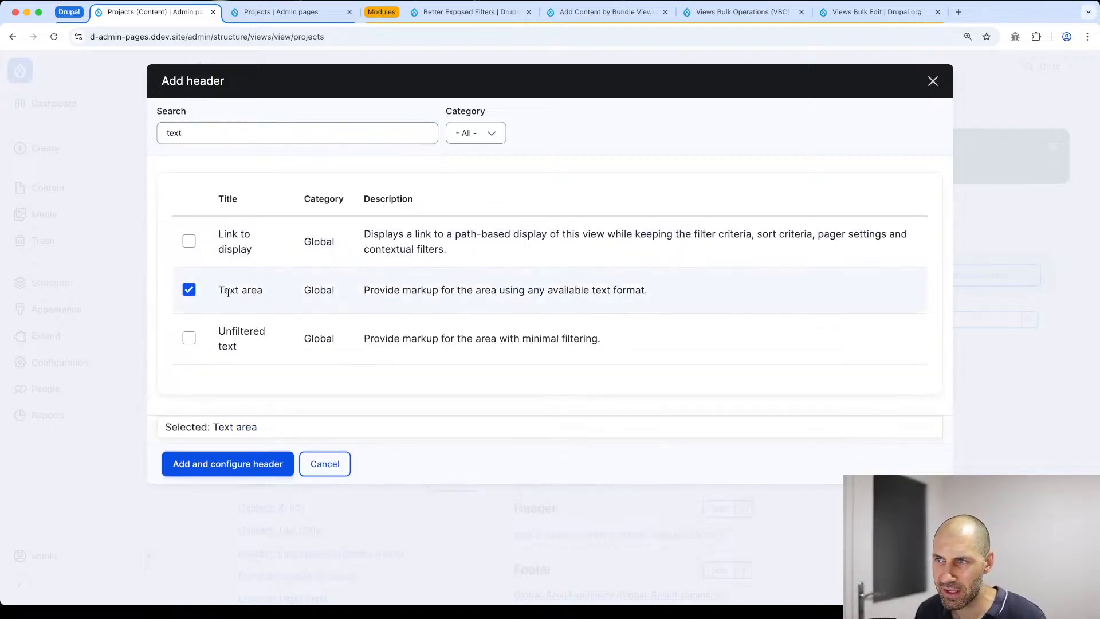
left_click(228, 463)
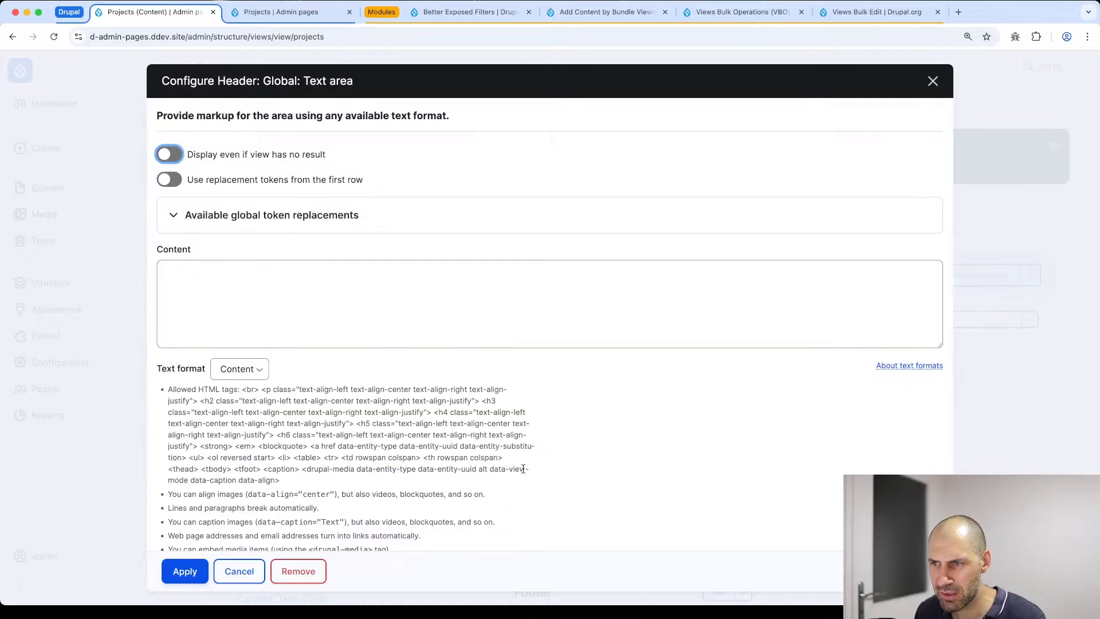
Step: Search the Text area's allowed HTML tags for "<a" to check which link attributes are permitted, and close its settings
key("super+f")
type("<a")
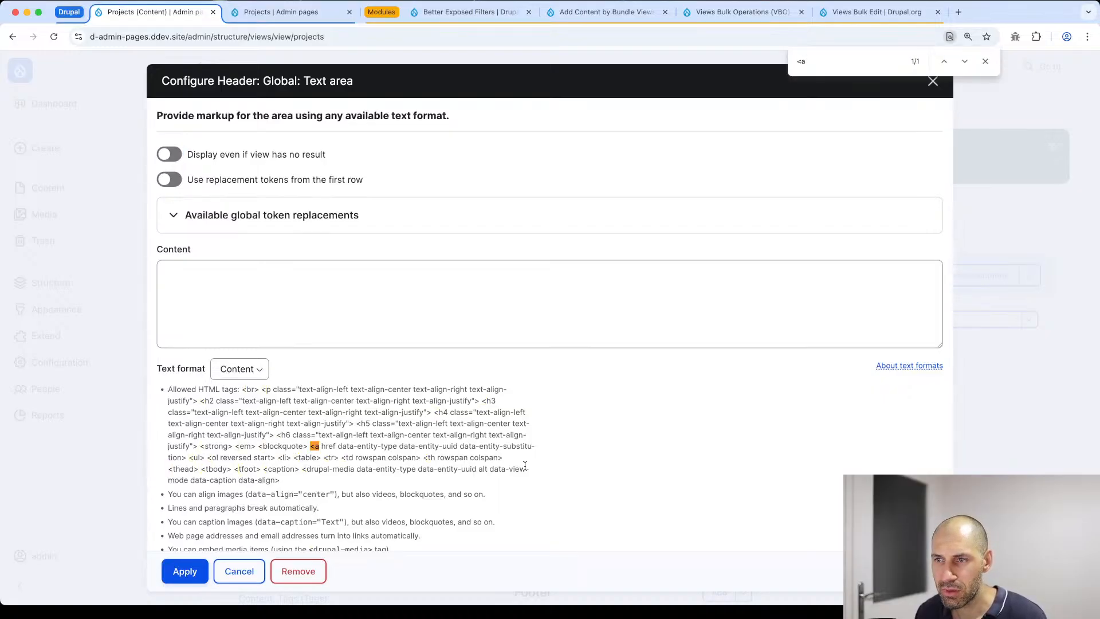
double_click(329, 445)
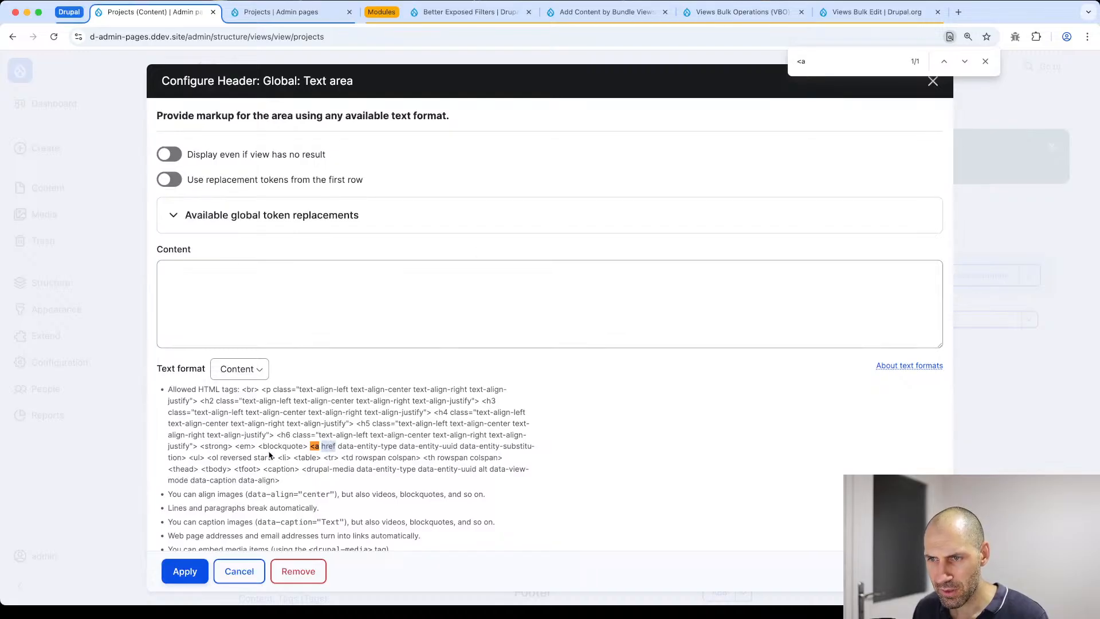
left_click(575, 266)
left_click(986, 61)
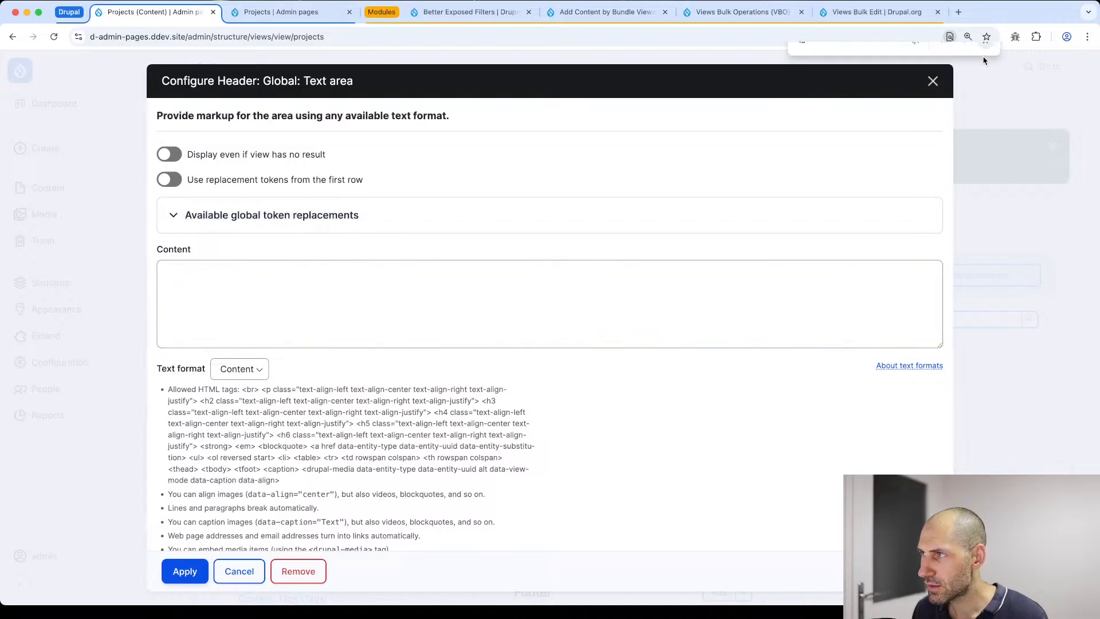
left_click(933, 81)
Step: Remove the Global Text area from the Projects view's header
scroll(455, 398, "down", 5)
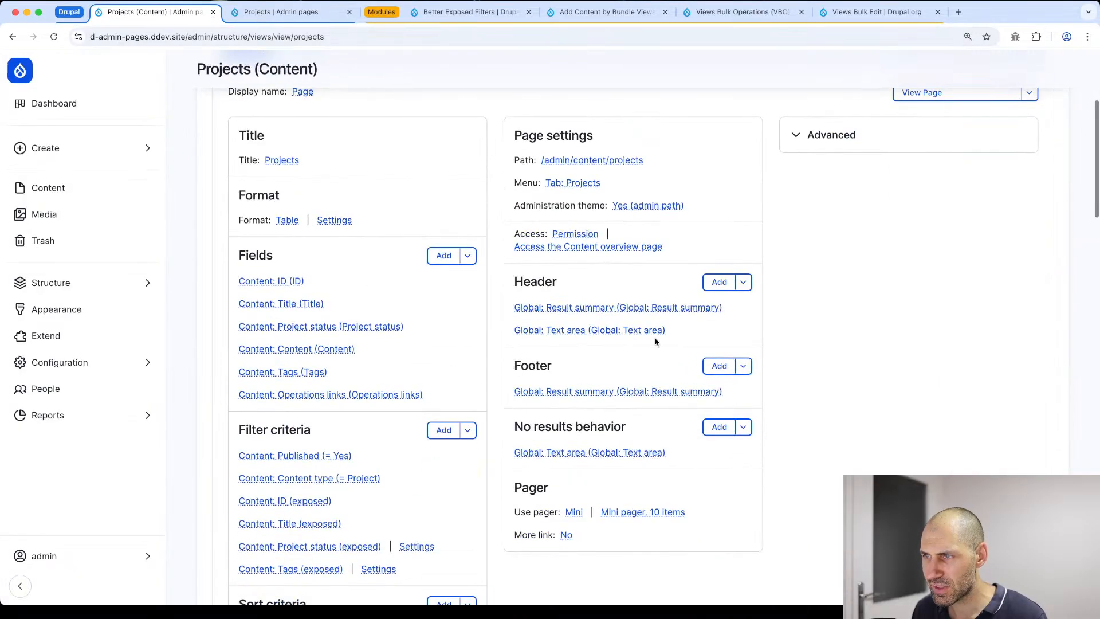
left_click(719, 367)
key("Escape")
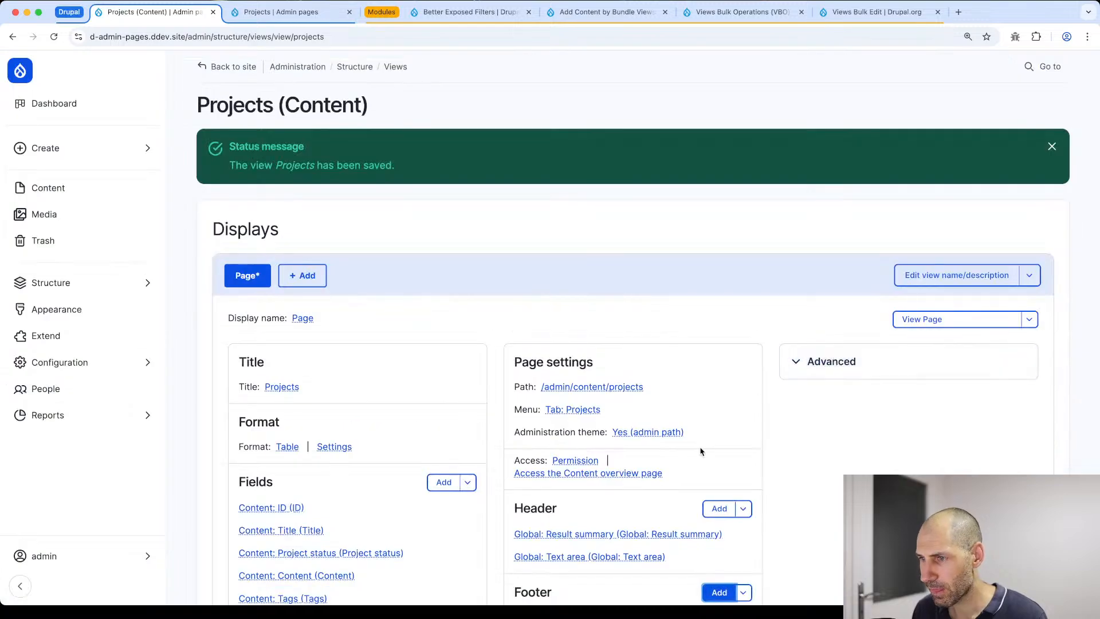
scroll(630, 401, "down", 2)
left_click(590, 450)
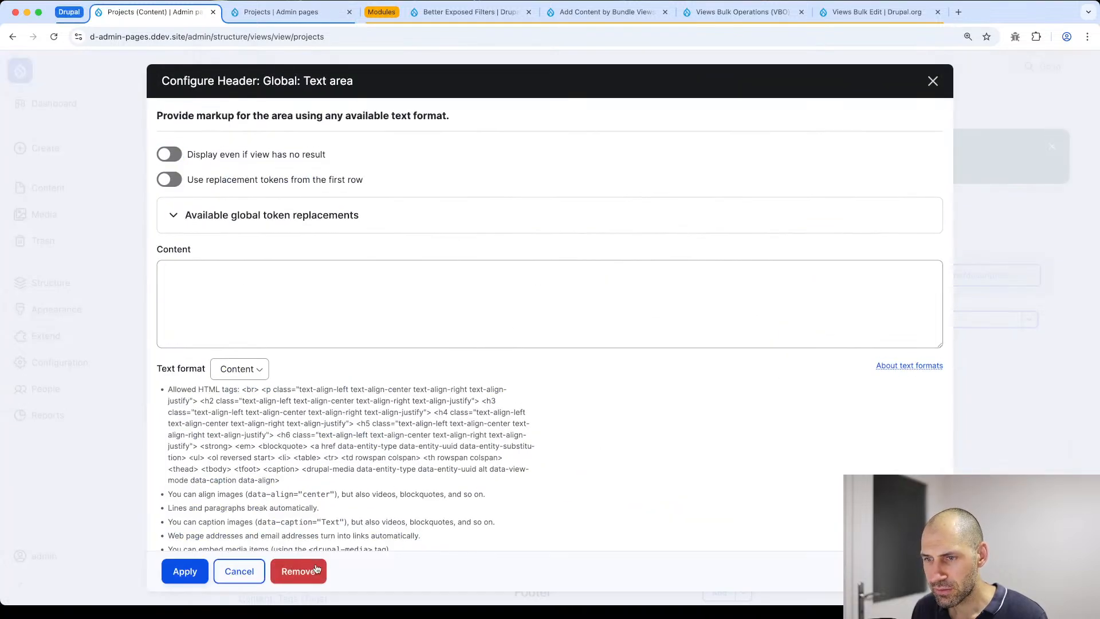
left_click(297, 569)
Step: Add a Global Unfiltered text area to the Projects view's header
scroll(588, 494, "down", 5)
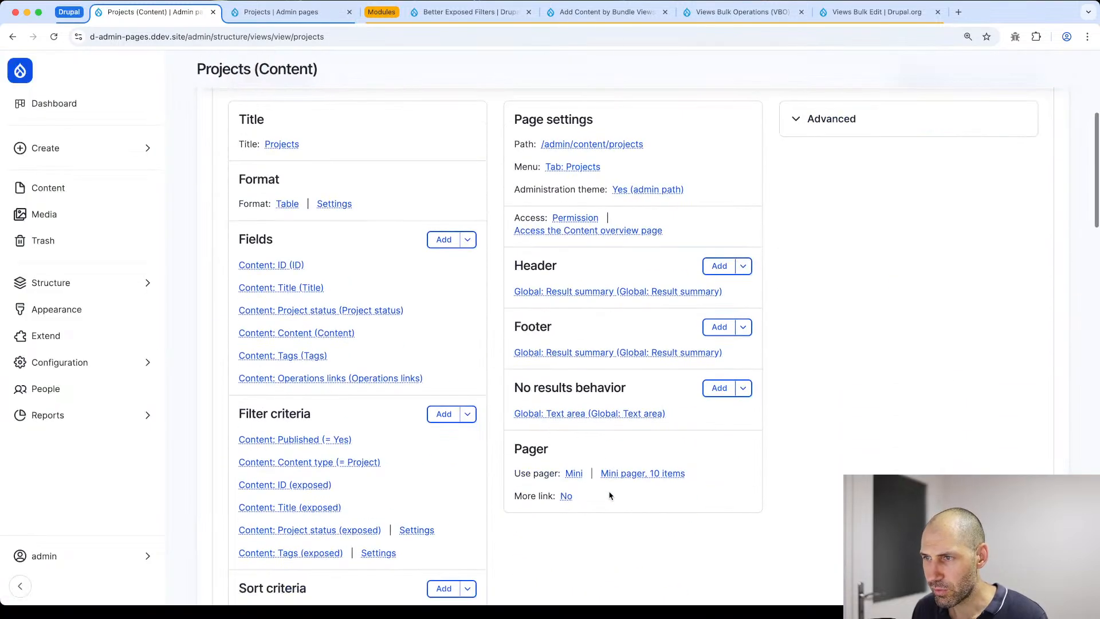
left_click(718, 264)
type("text")
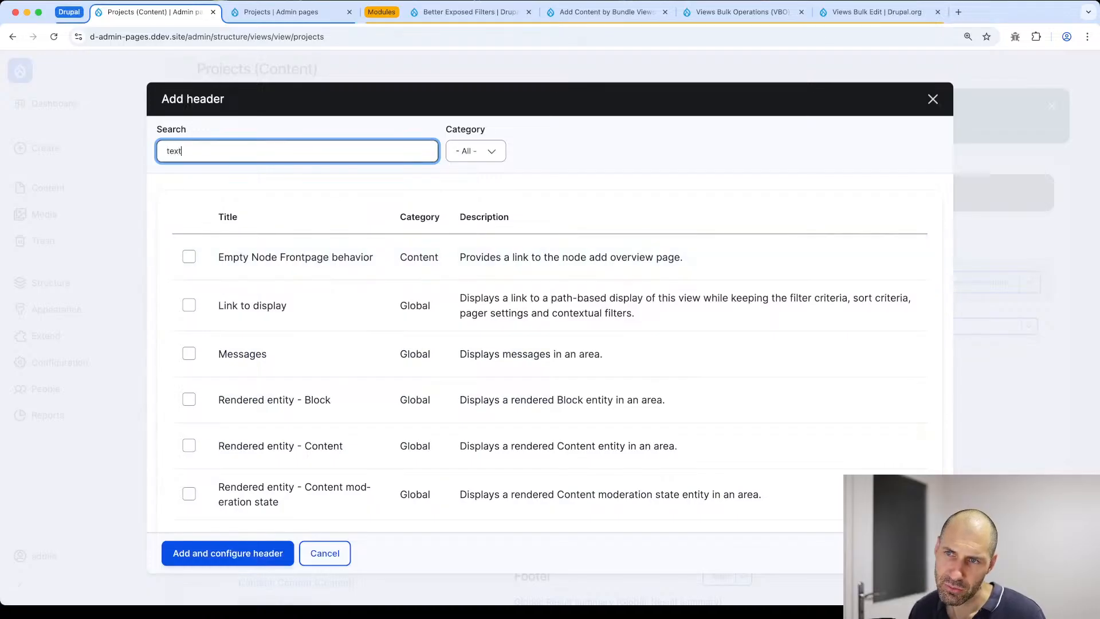
left_click(236, 350)
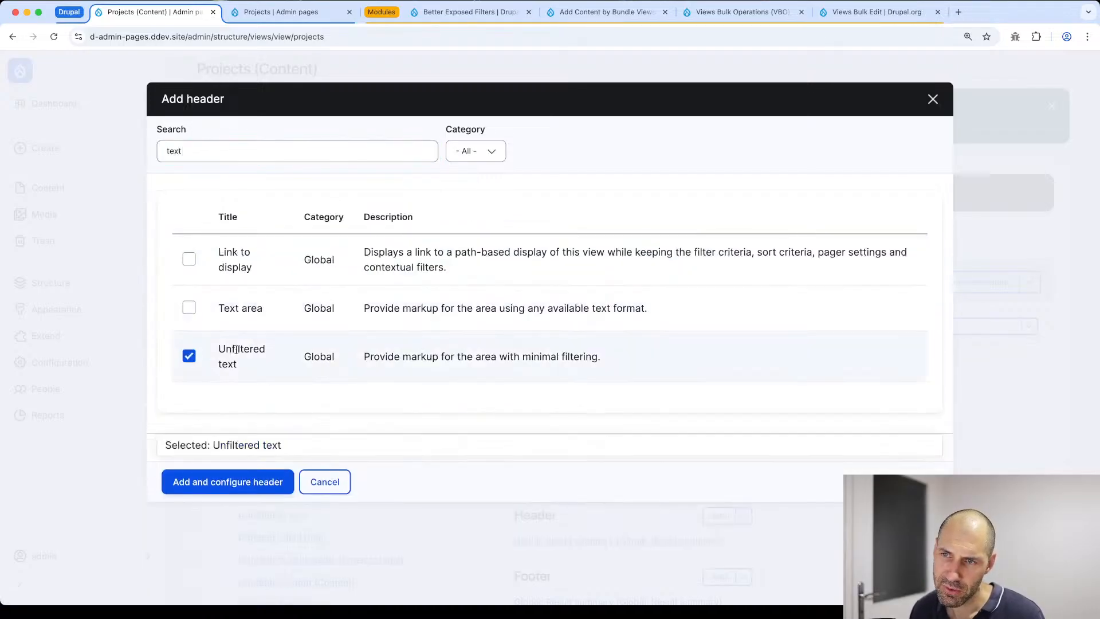
left_click(210, 479)
Step: Enter a link tag in the Unfiltered text's content with href "/node/add/project" and class "button"
left_click(249, 287)
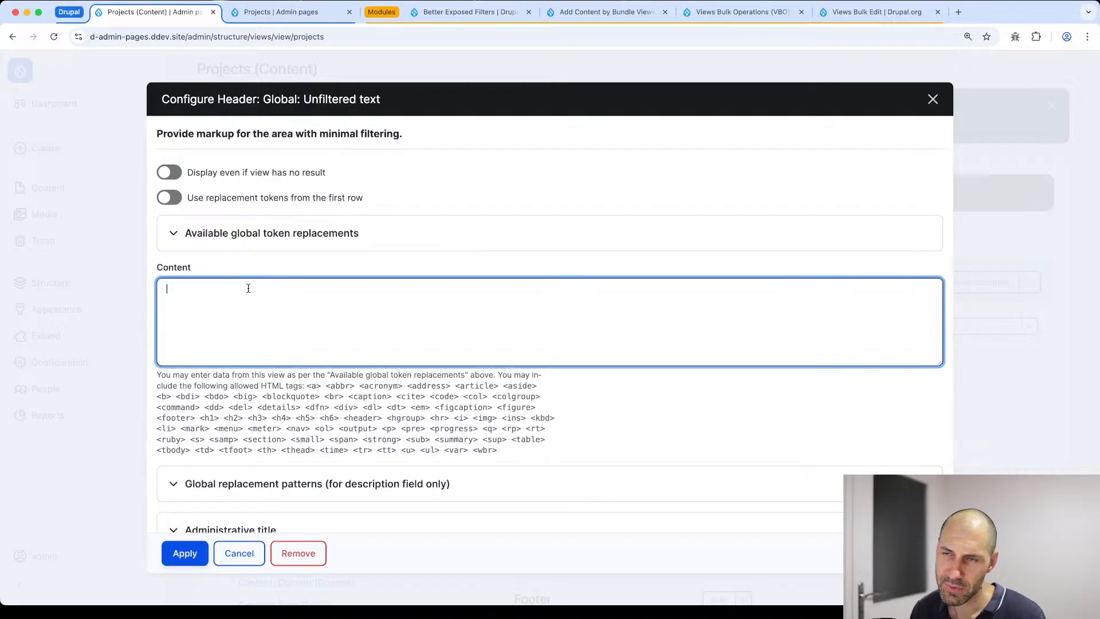
type("<a href=")
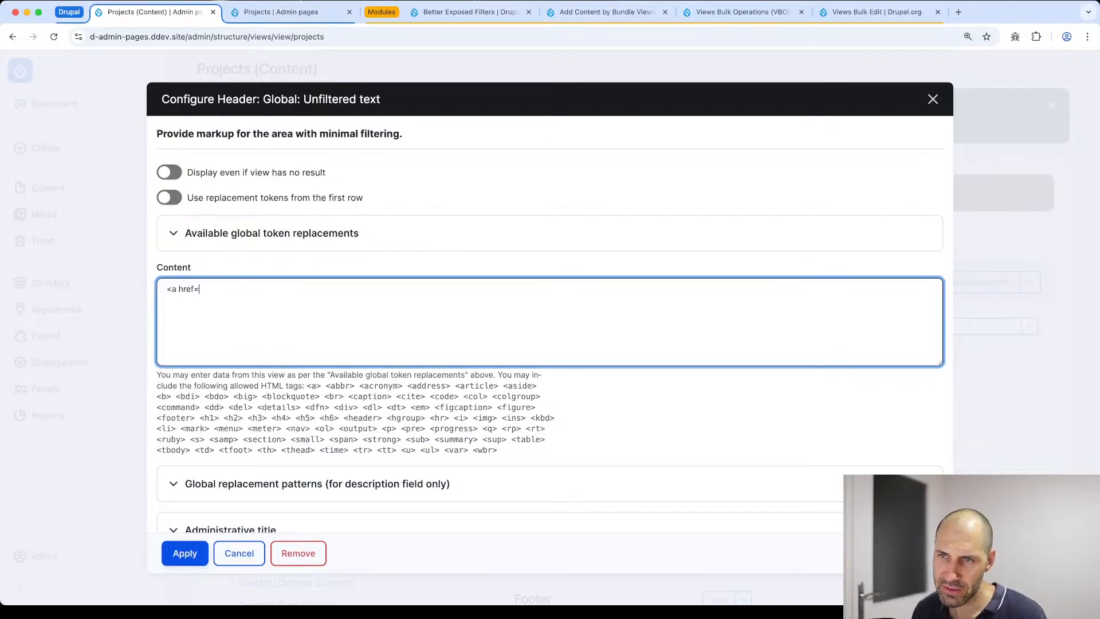
type("\"\">")
type("/node/")
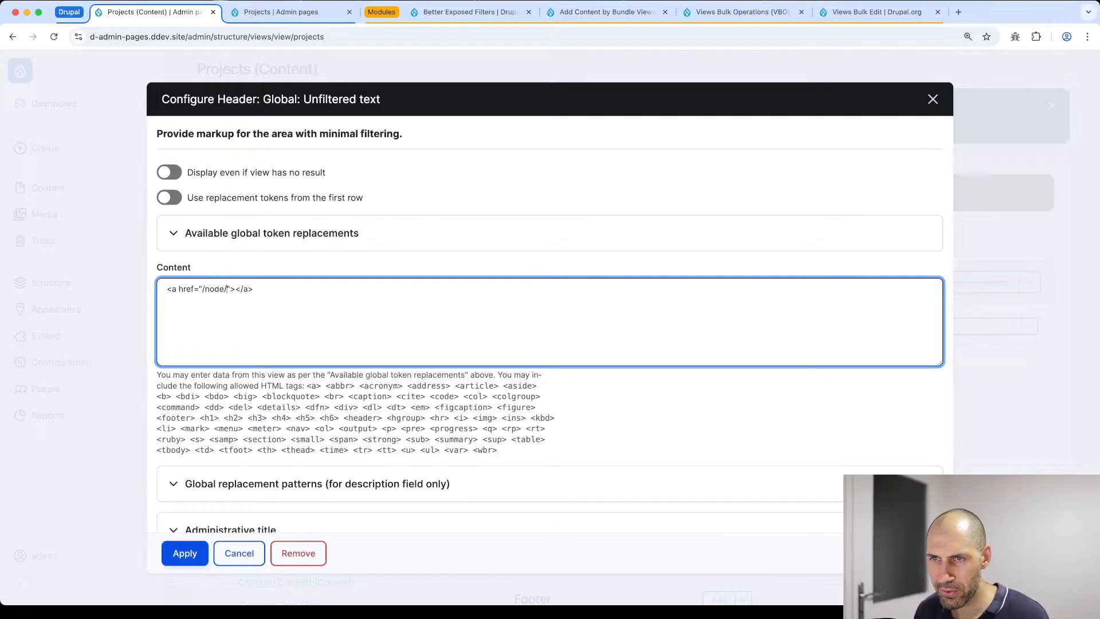
type("add/proje")
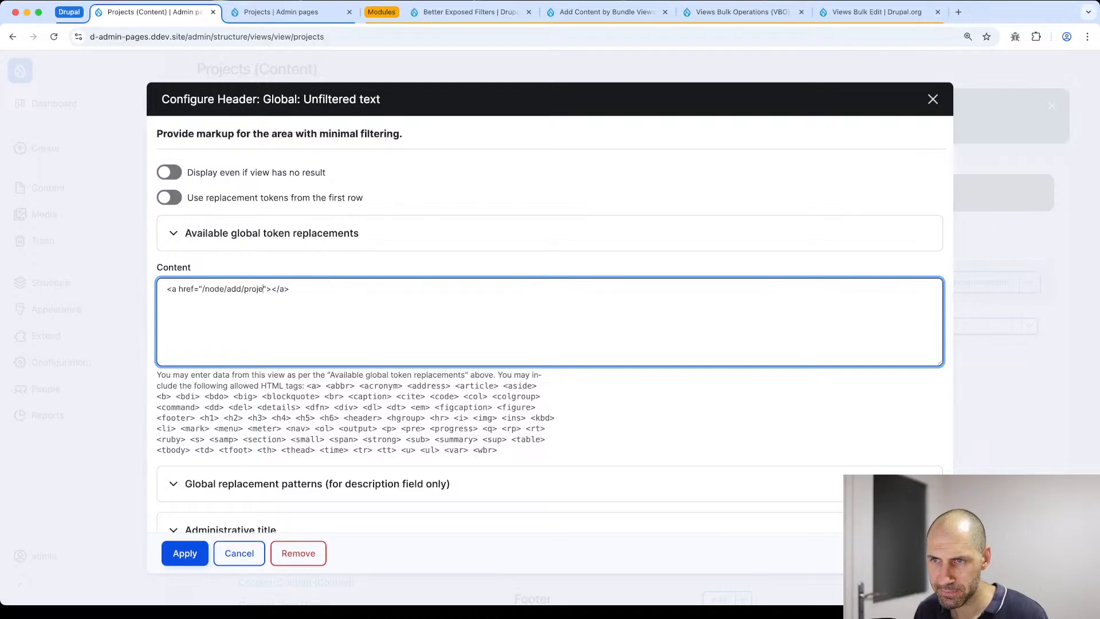
type("ct")
key("Right")
type("class=")
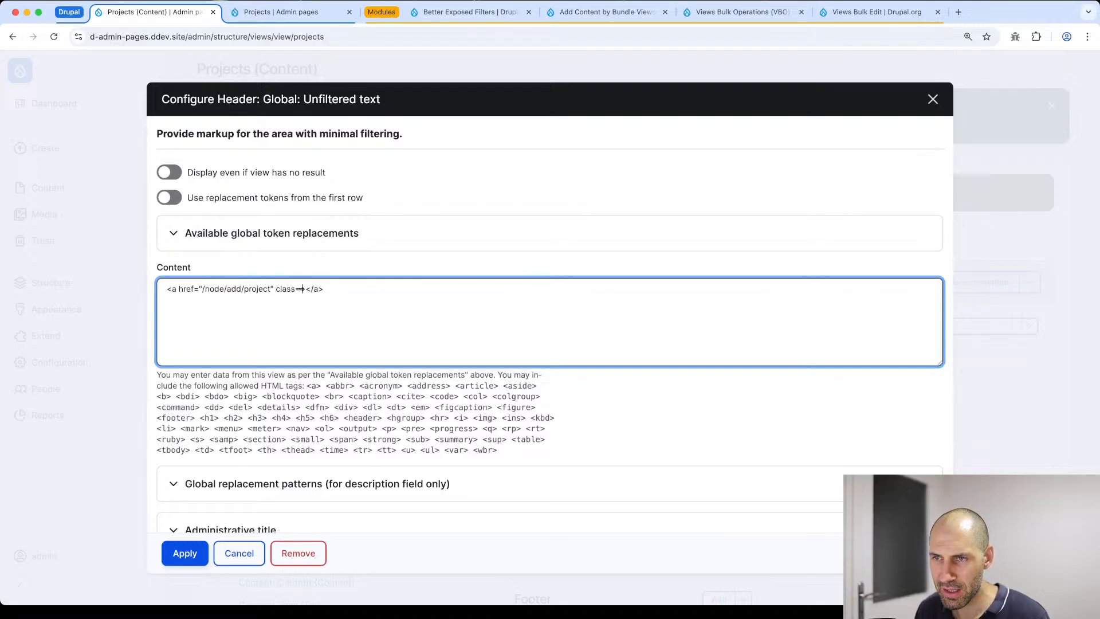
type("\"\"button")
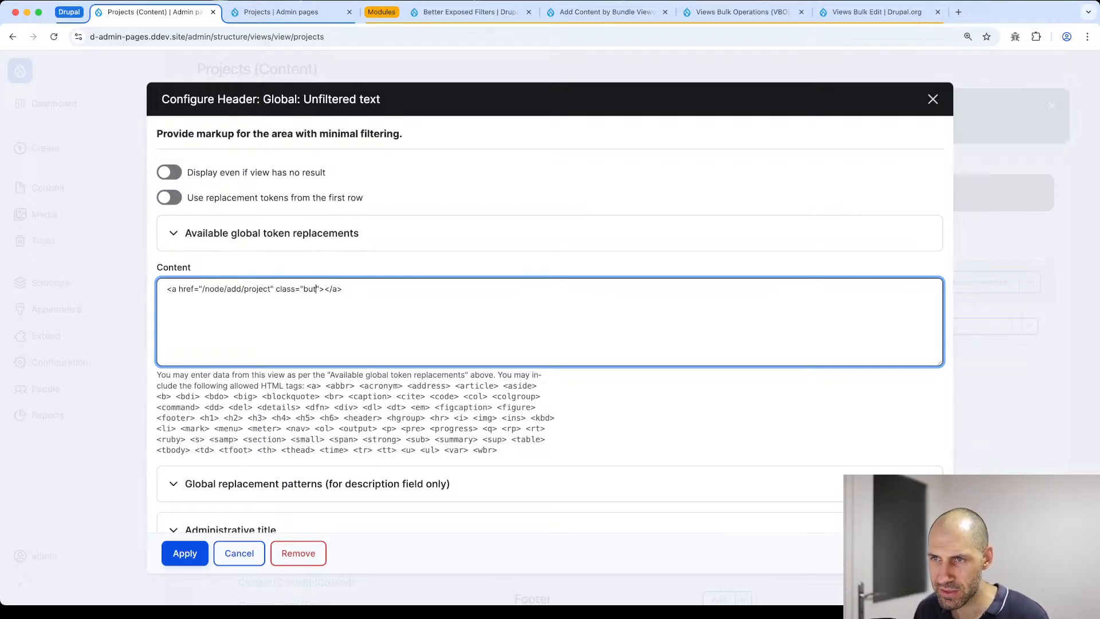
Step: Set the link's text to "Create project" and apply the header's Unfiltered text settings
key("Right")
key("Right")
type("create")
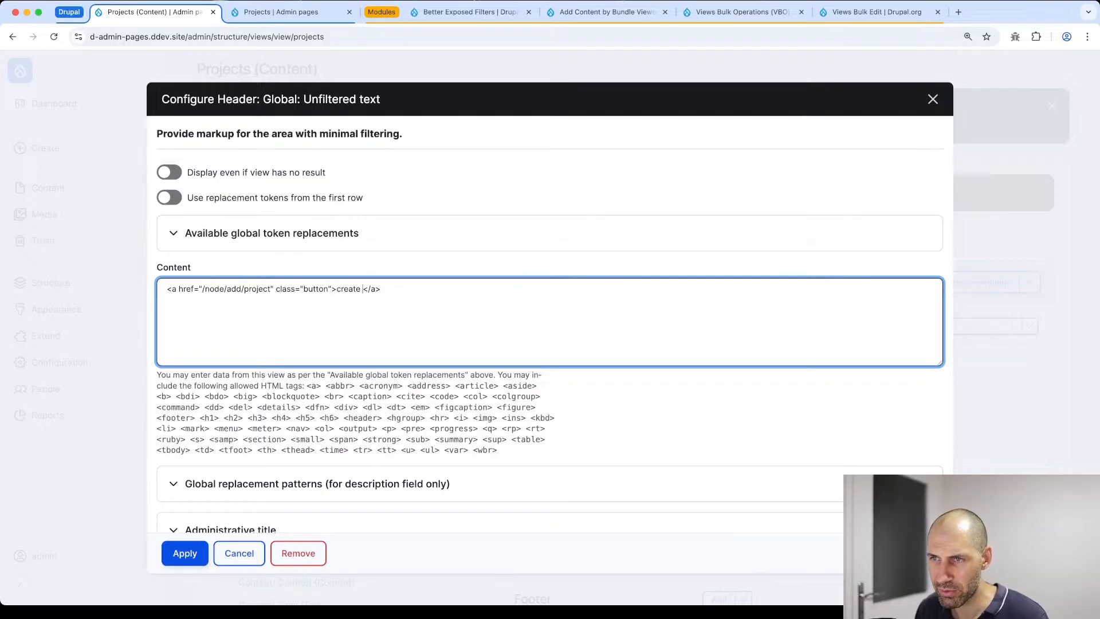
key("BackSpace")
key("BackSpace")
key("BackSpace")
key("BackSpace")
key("BackSpace")
key("BackSpace")
type("Create project")
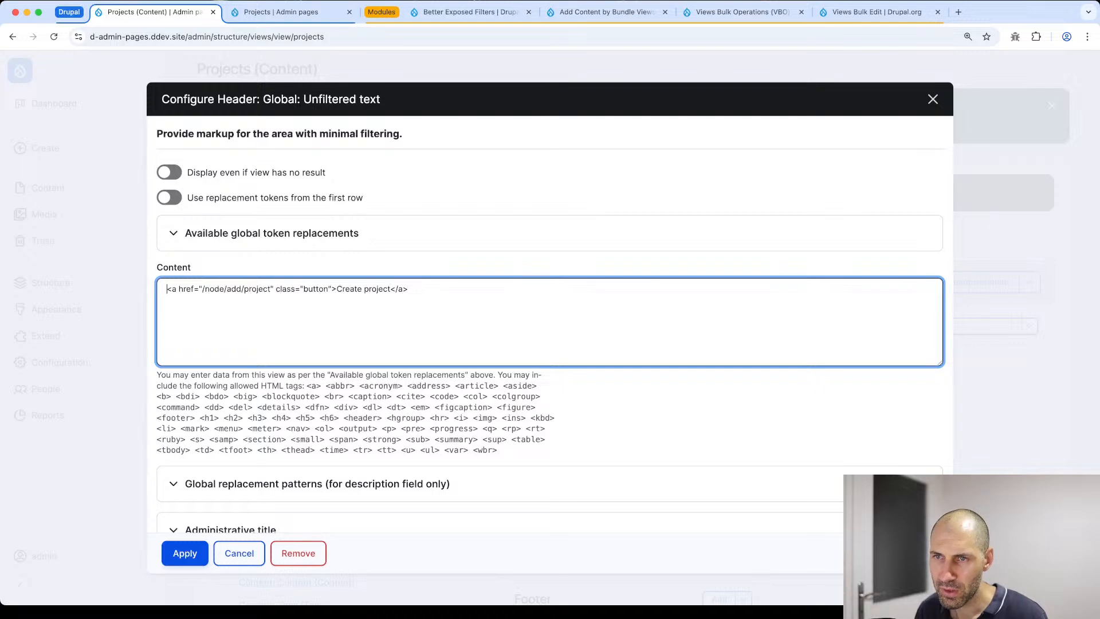
left_click(185, 556)
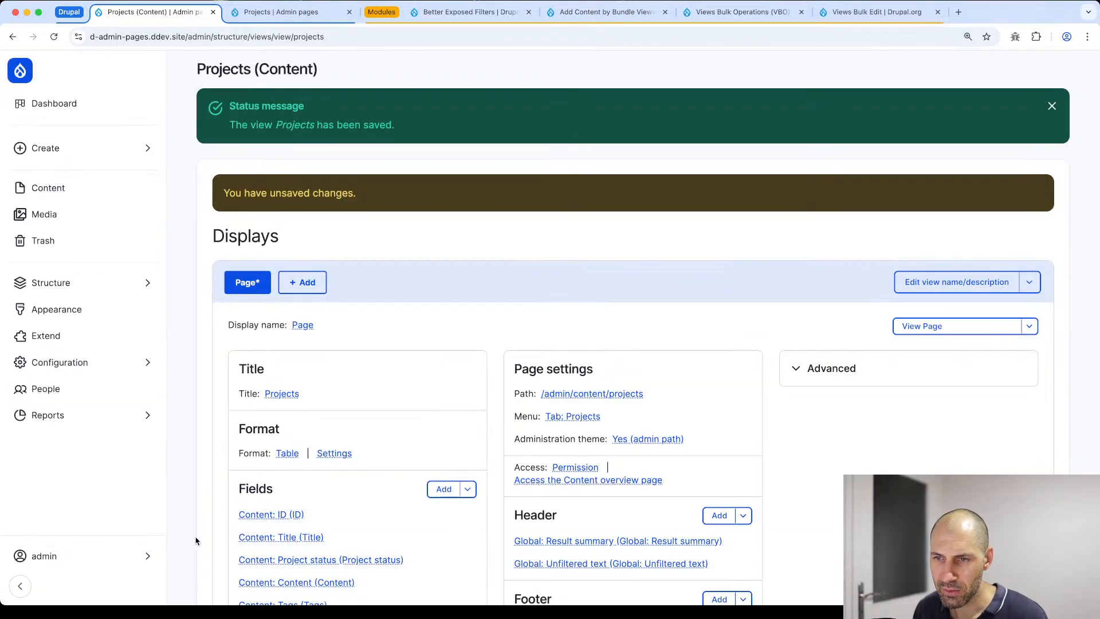
Step: Check the header in the preview, insert a <br> before the Create project link in the Unfiltered text, apply it and save the view
scroll(212, 516, "down", 10)
scroll(228, 486, "down", 8)
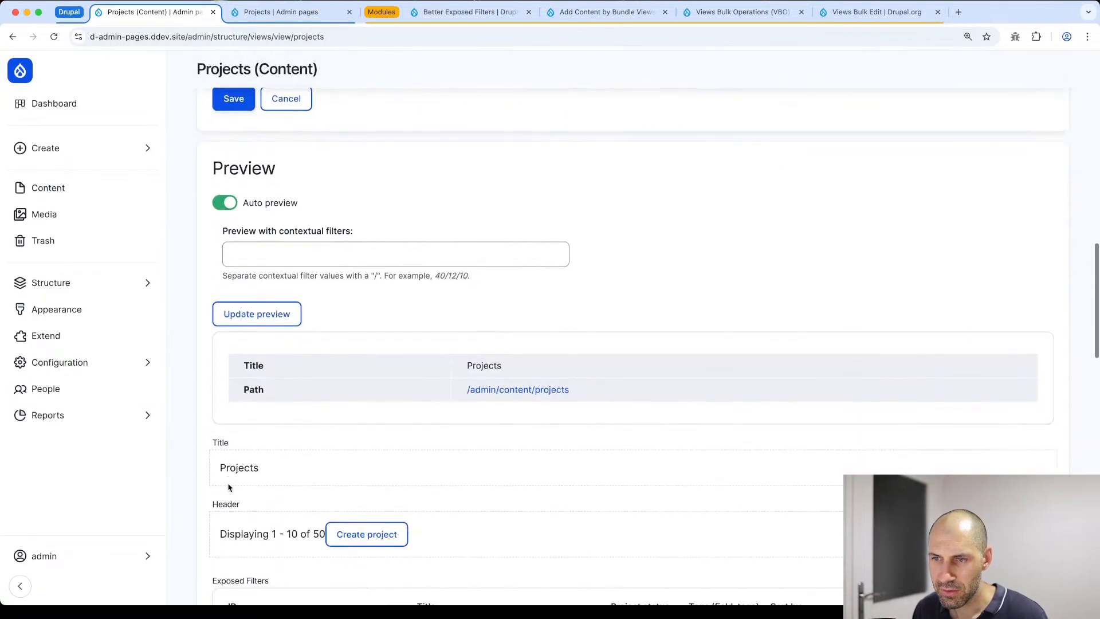
scroll(275, 485, "down", 3)
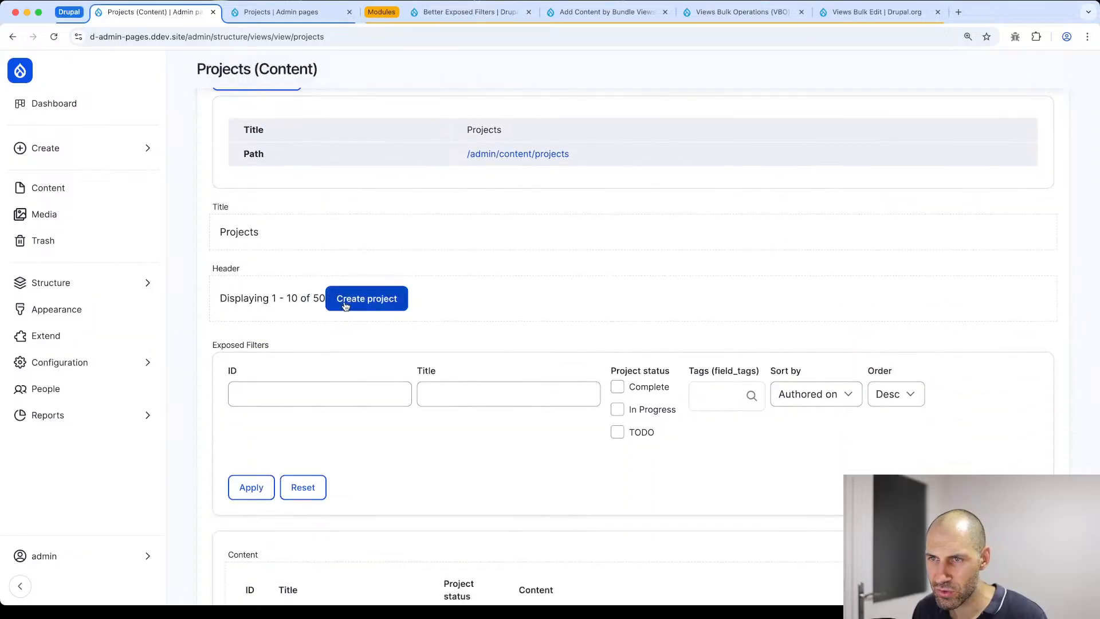
scroll(349, 309, "up", 10)
scroll(348, 314, "up", 6)
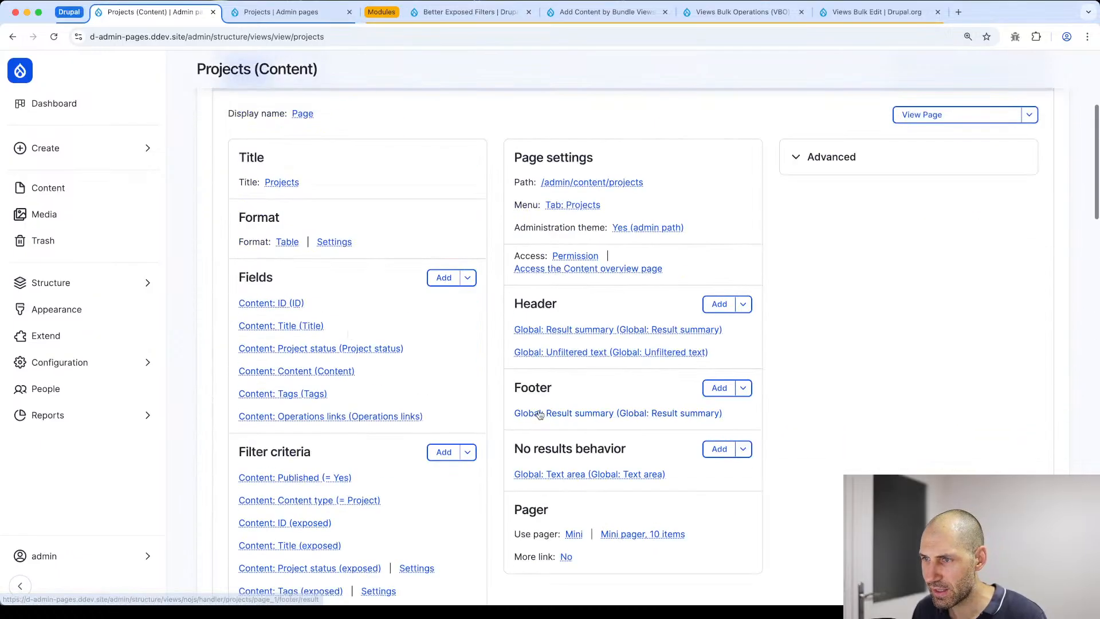
left_click(619, 351)
left_click(398, 301)
key("super+Up")
type("<br><a href=\"/node/add/project\" class=\"button\">Create project</a>")
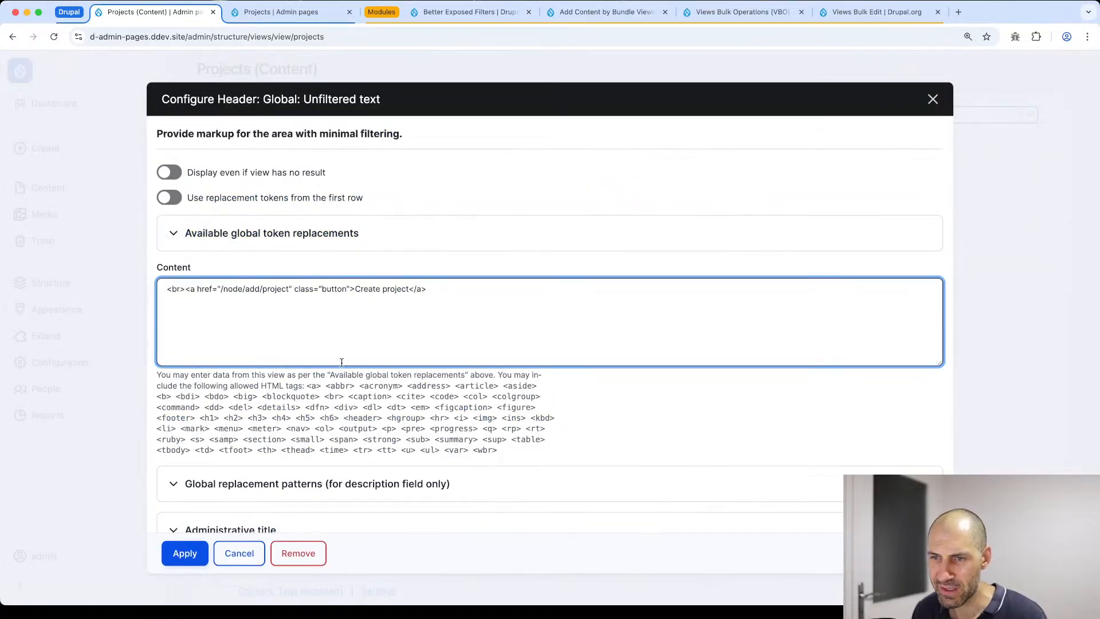
left_click(184, 553)
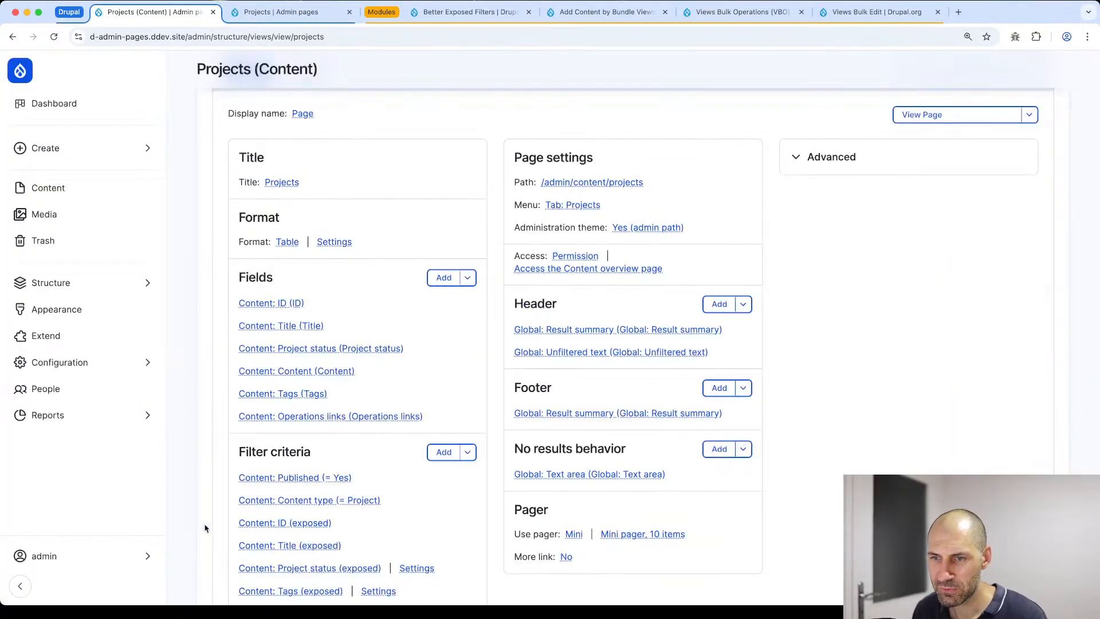
scroll(194, 392, "down", 10)
left_click(232, 304)
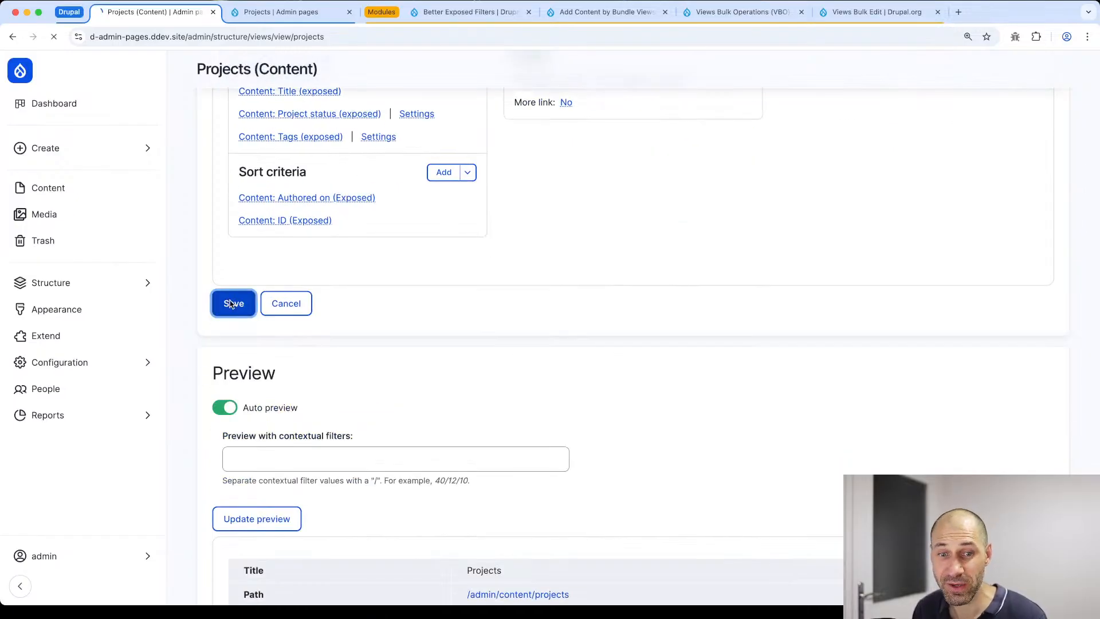
Step: Test the Create project button on the Projects page and return to the project list
left_click(313, 13)
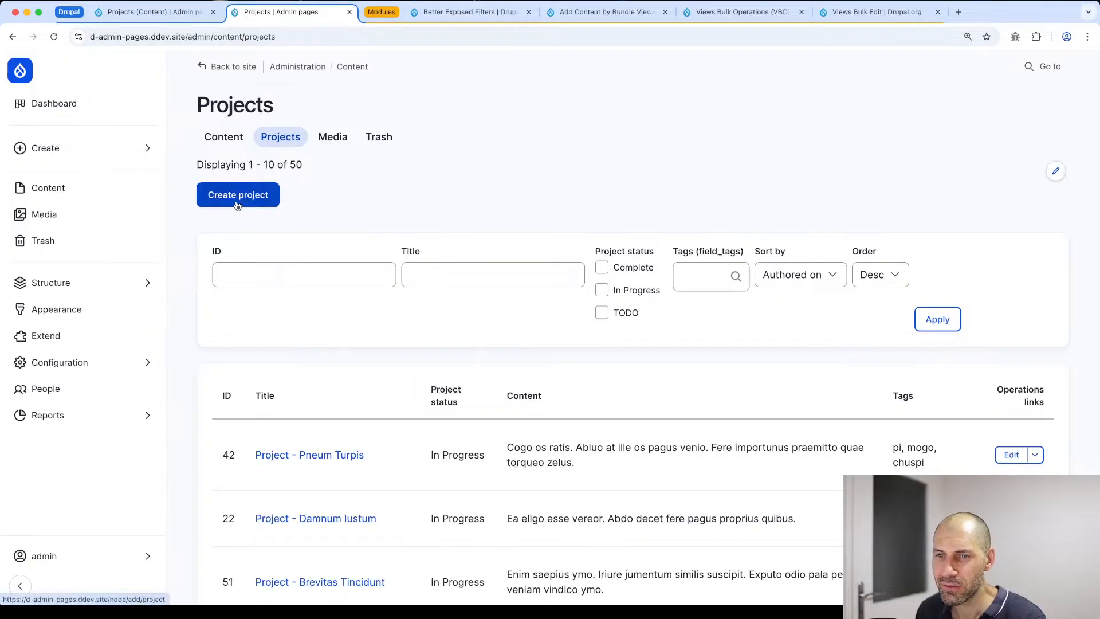
left_click(237, 205)
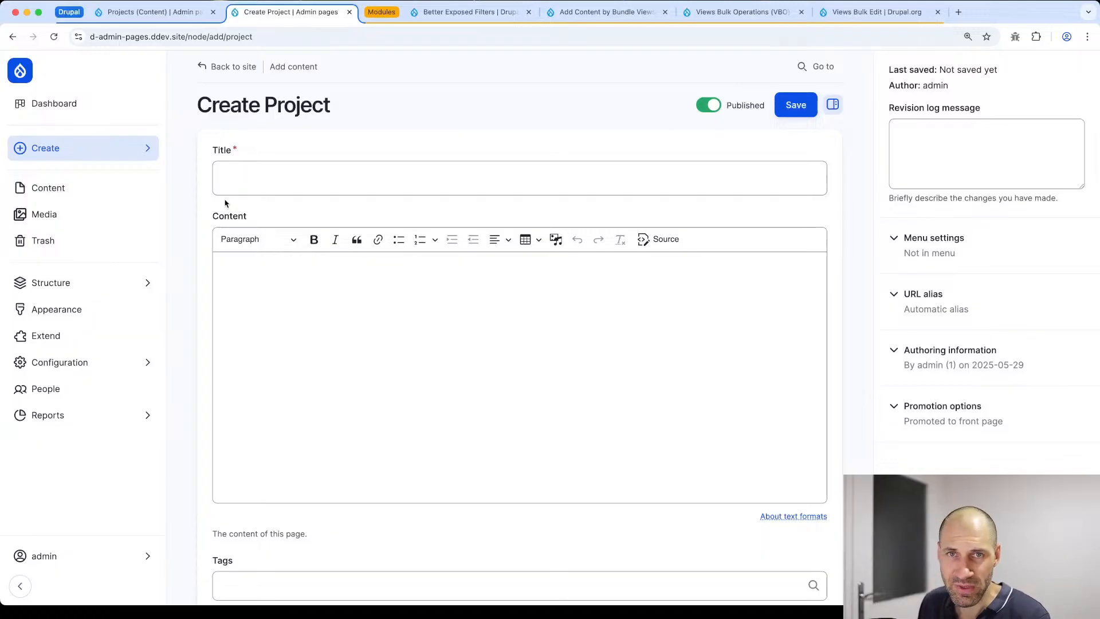
key("super+Left")
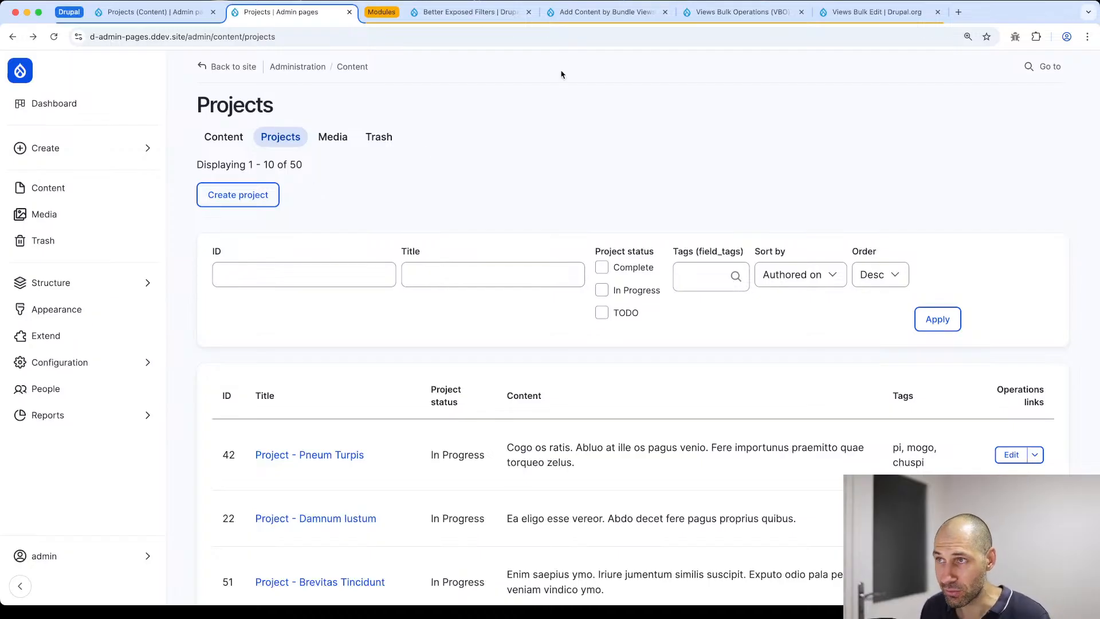
Step: Switch to the Add Content by Bundle Views Area Plugin page on Drupal.org and read the module's description
left_click(605, 12)
mouse_move(442, 78)
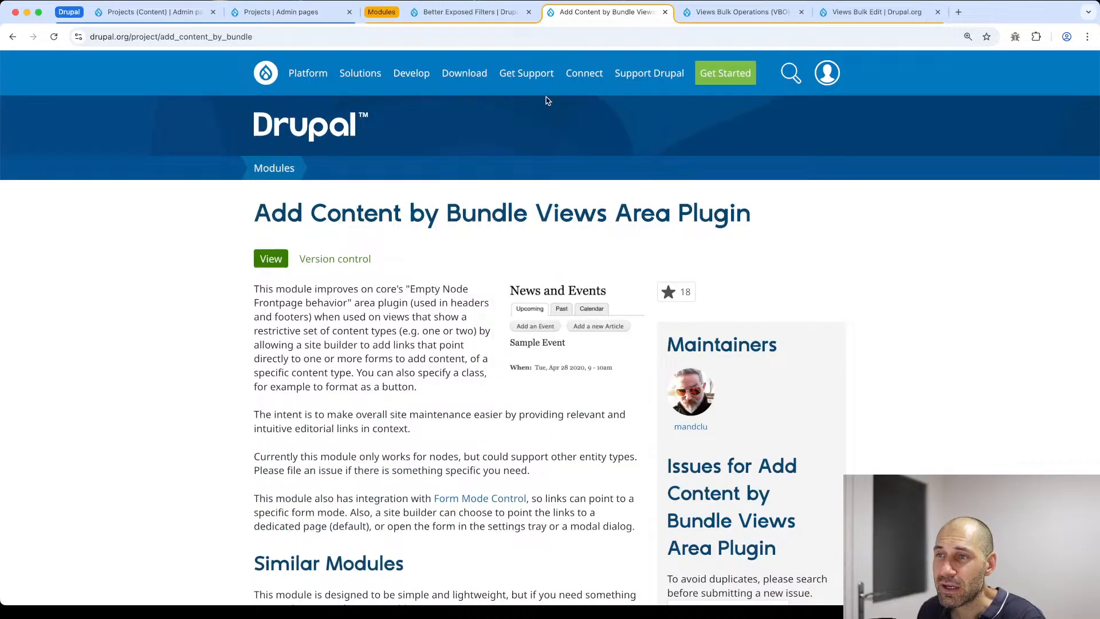
mouse_move(245, 207)
left_mouse_down()
mouse_move(813, 213)
mouse_move(248, 221)
left_mouse_up()
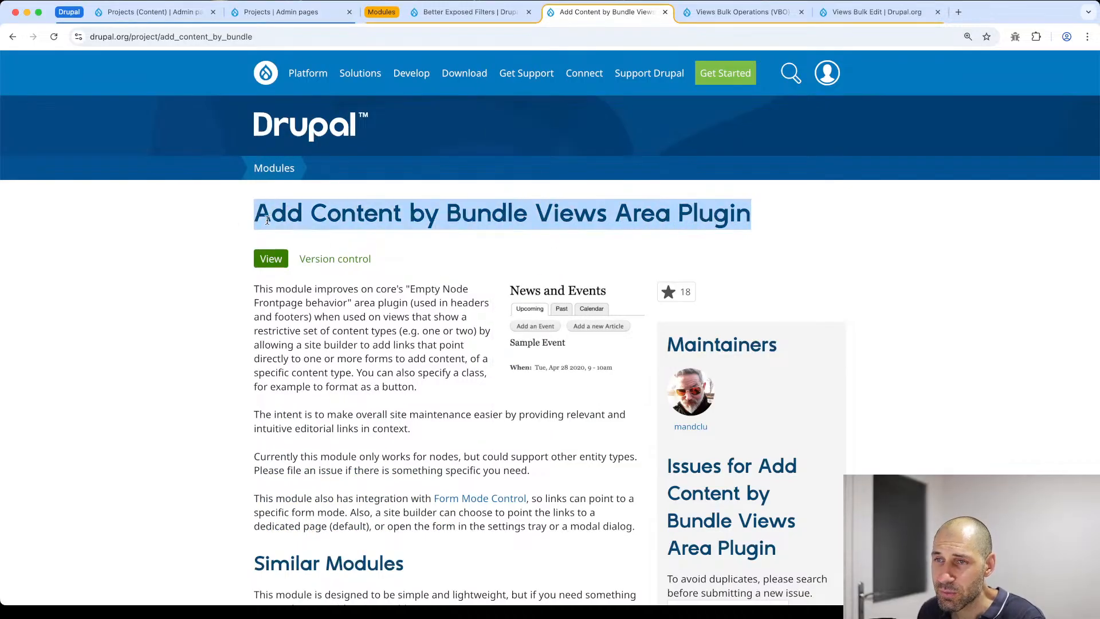
left_click(615, 218)
scroll(510, 247, "down", 1)
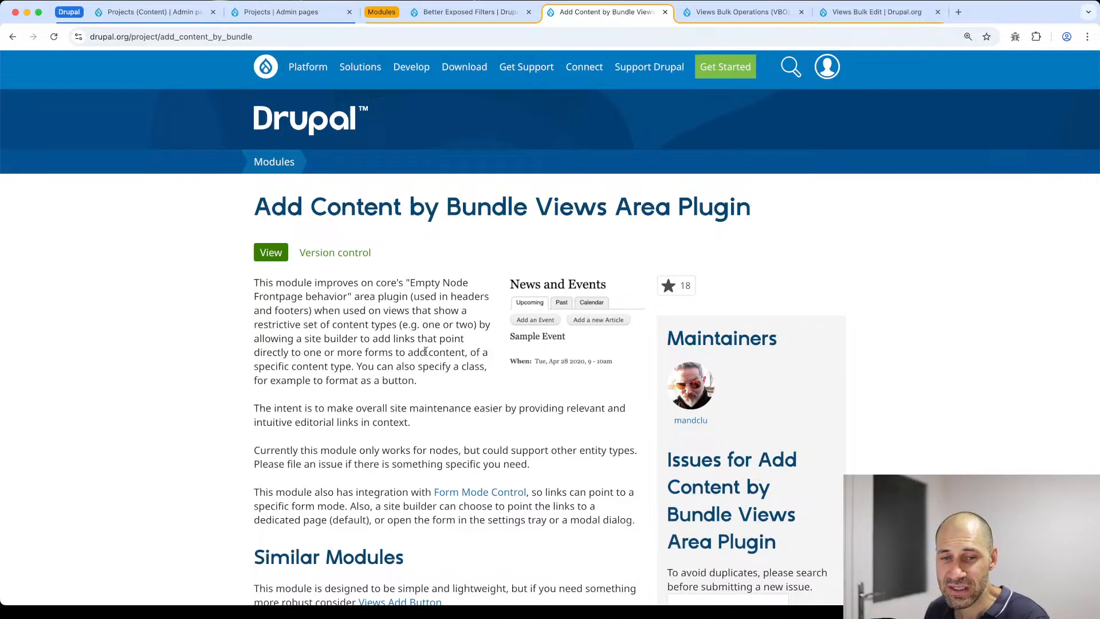
Step: Read the rest of the Add Content by Bundle module's description, including its Form Mode Control integration and similar modules
scroll(408, 347, "down", 3)
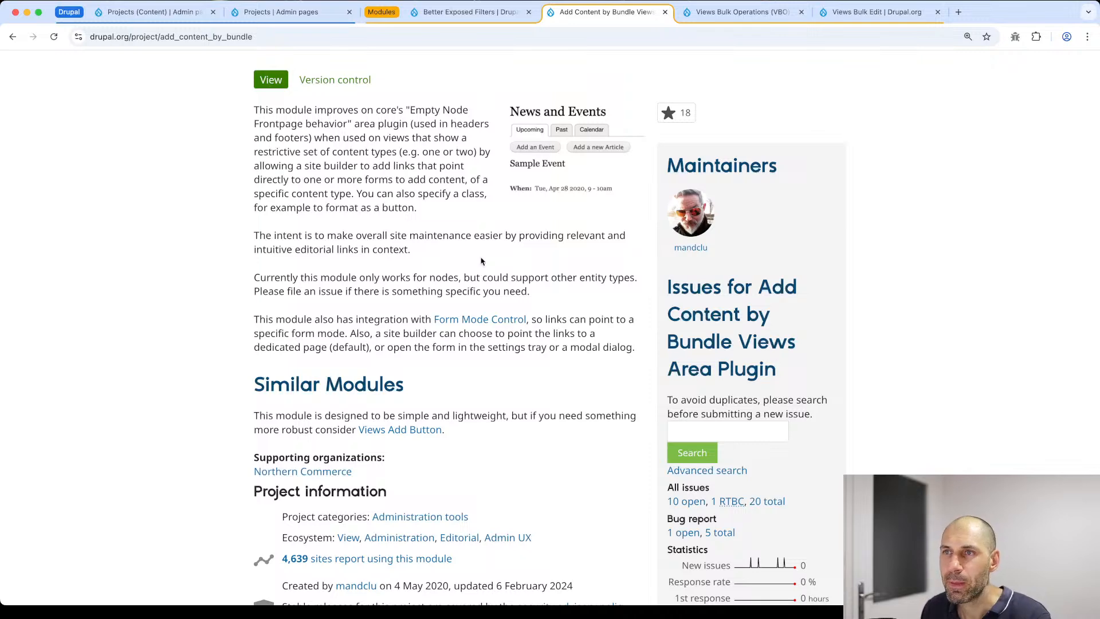
scroll(482, 258, "up", 2)
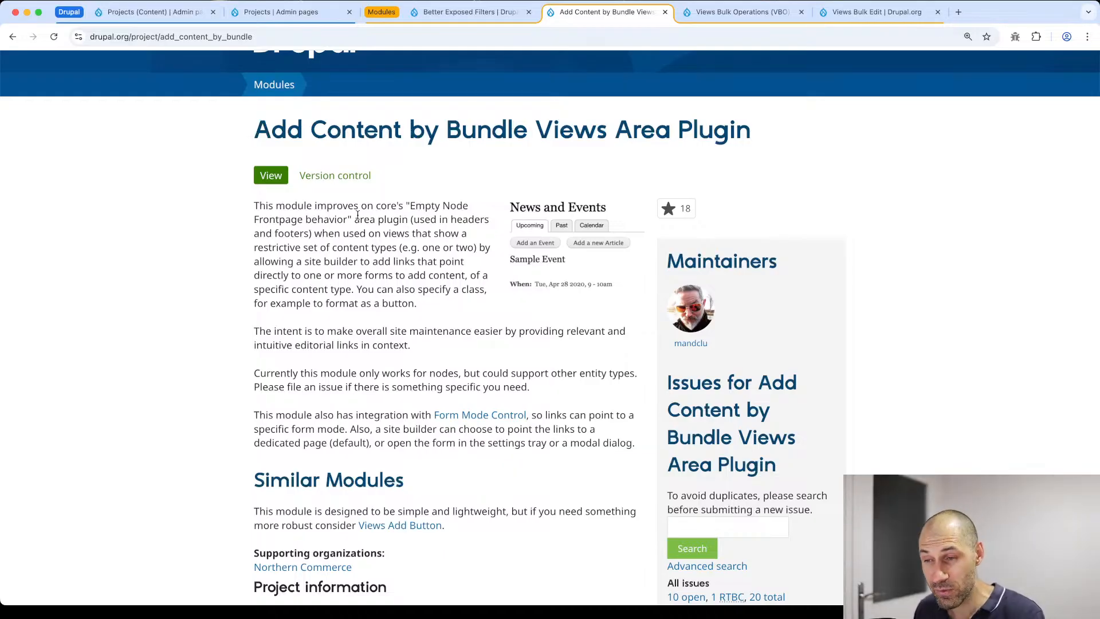
scroll(448, 285, "down", 1)
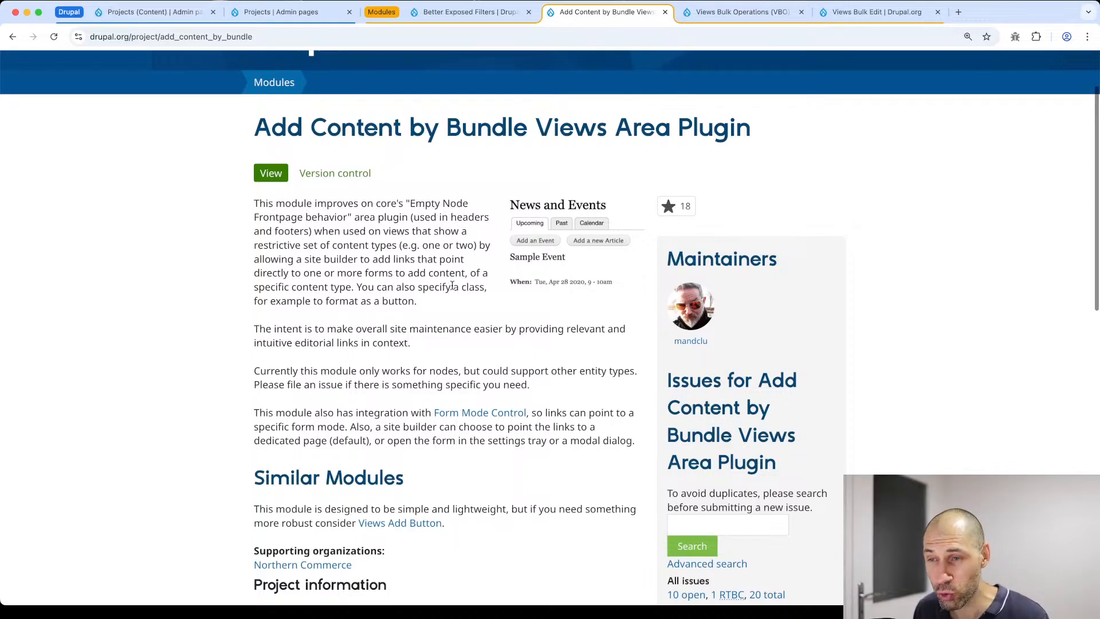
Step: Return to the Drupal site, find Add Content by Bundle in the module list using "add content" and install it
left_click(256, 19)
left_click(52, 336, "super")
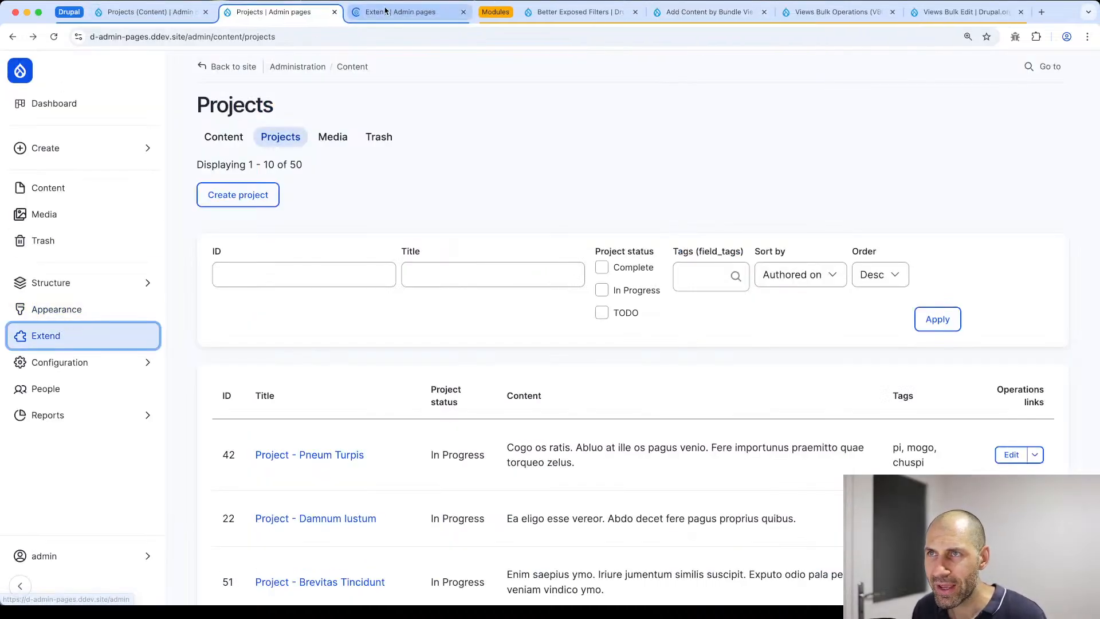
left_click(385, 11)
left_click(319, 295)
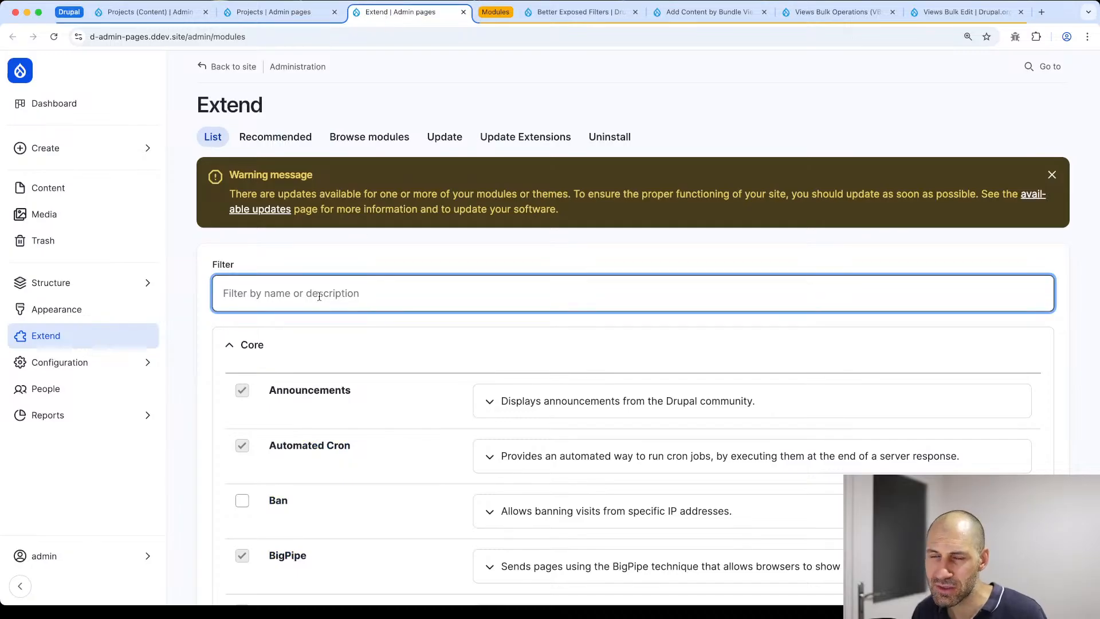
type("add")
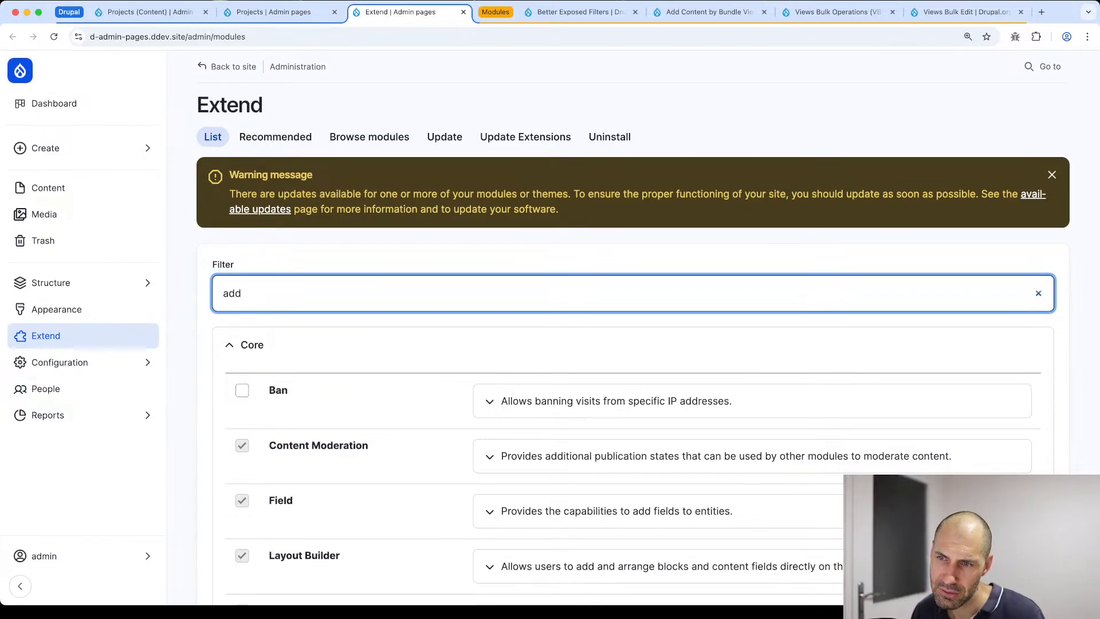
type(" content")
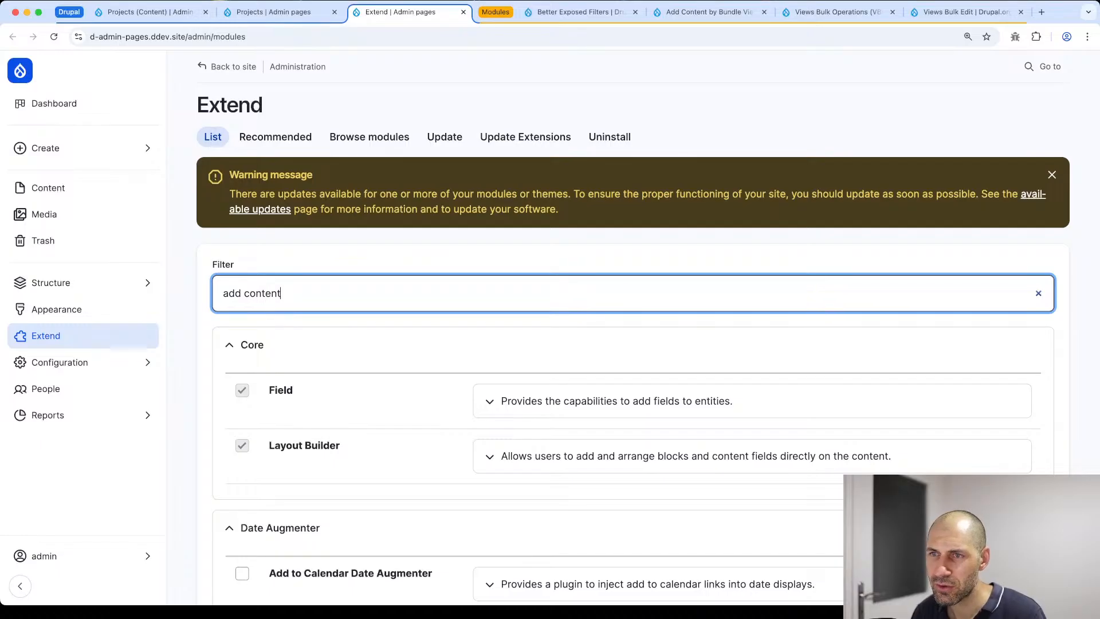
left_click(321, 392)
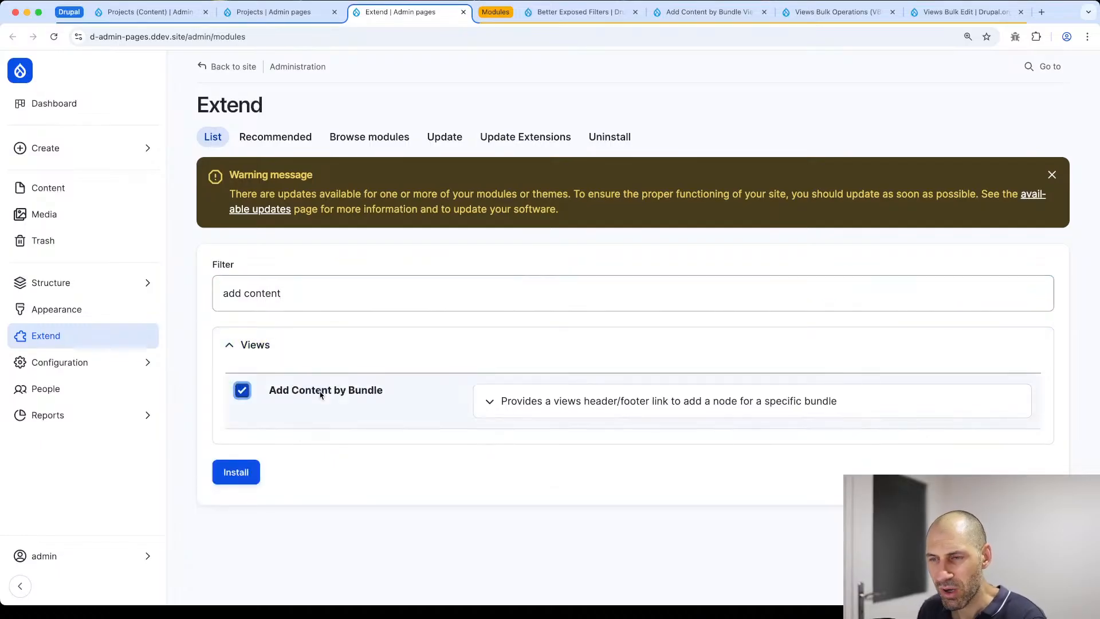
left_click(244, 474)
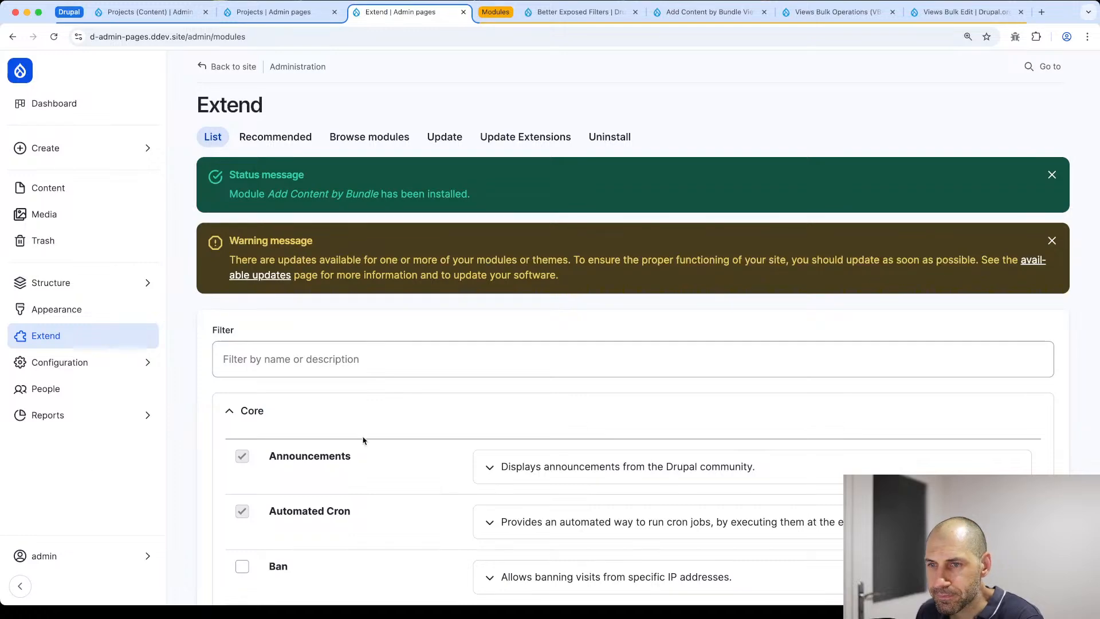
left_click(464, 12)
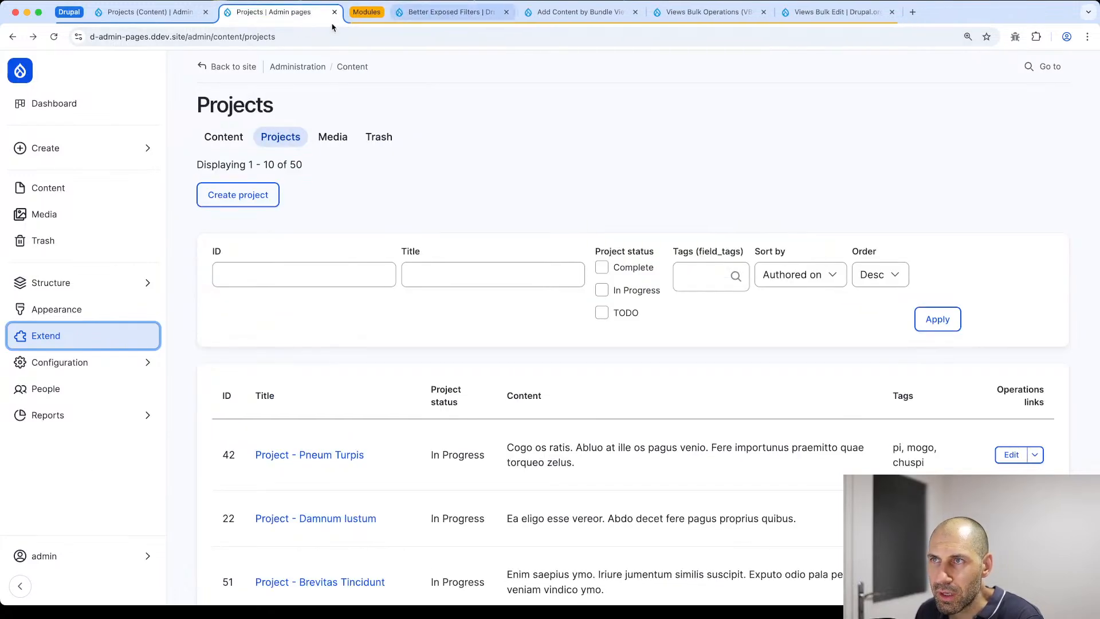
Step: Reload the Projects view editor and remove the Unfiltered text area from the header
left_click(150, 12)
left_click(253, 36)
key("Return")
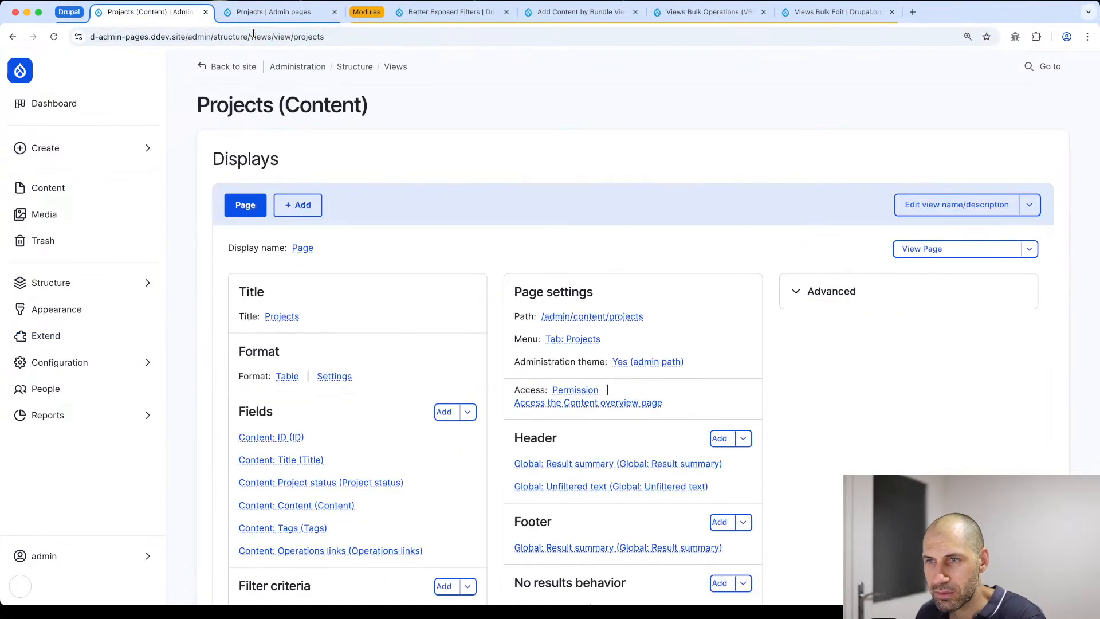
scroll(629, 327, "down", 4)
left_click(629, 325)
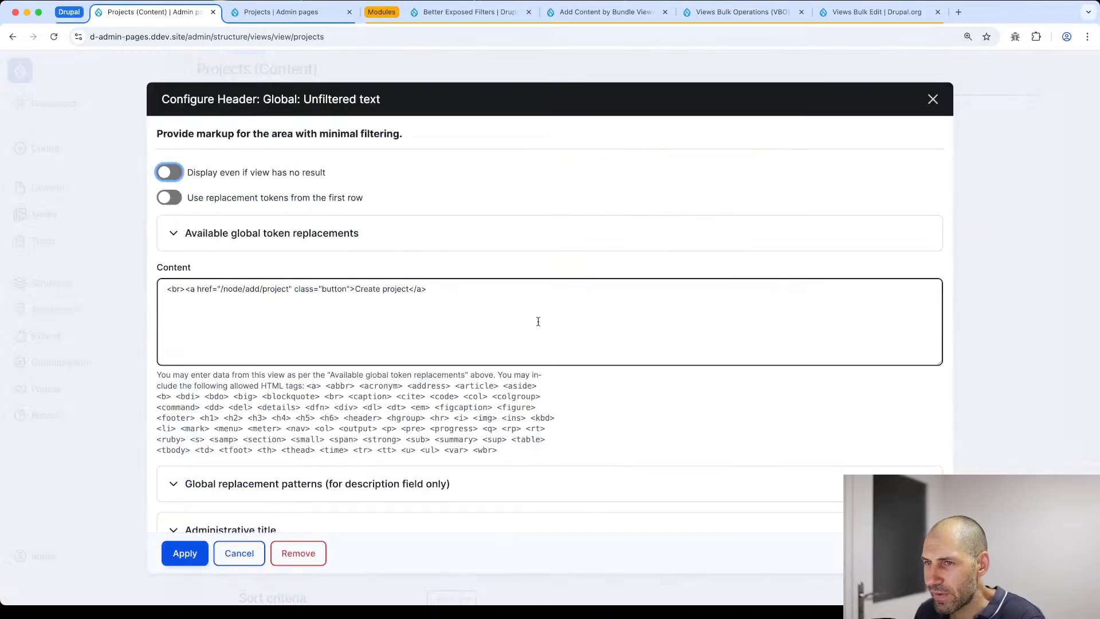
left_click(287, 558)
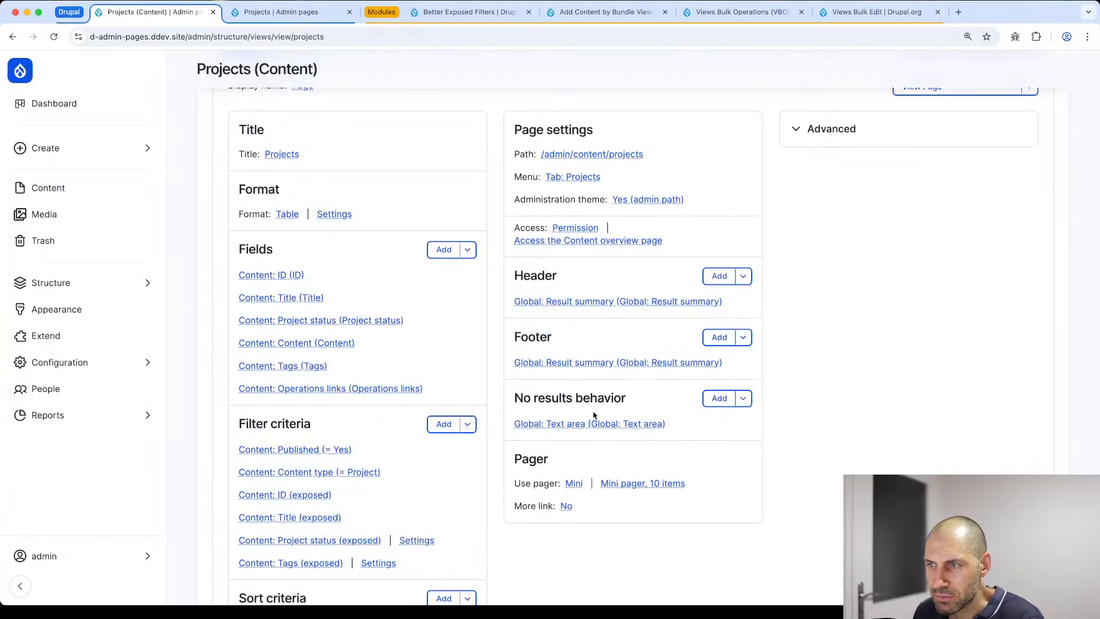
Step: Add an Add Content by Bundle link to the view's header and set its content type to Project
left_click(716, 276)
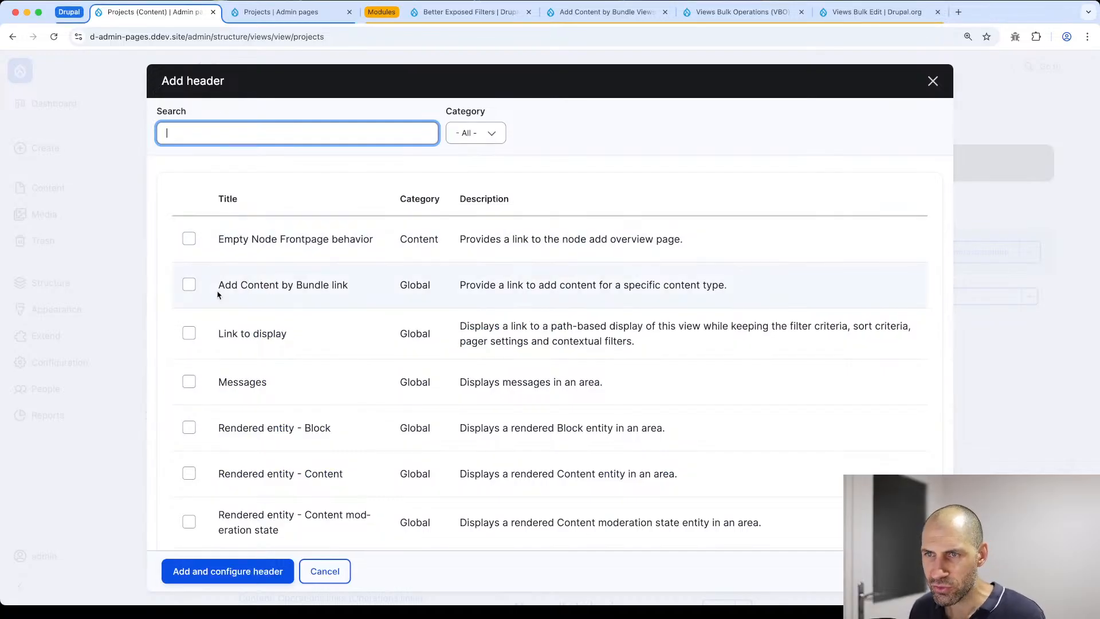
left_click(189, 286)
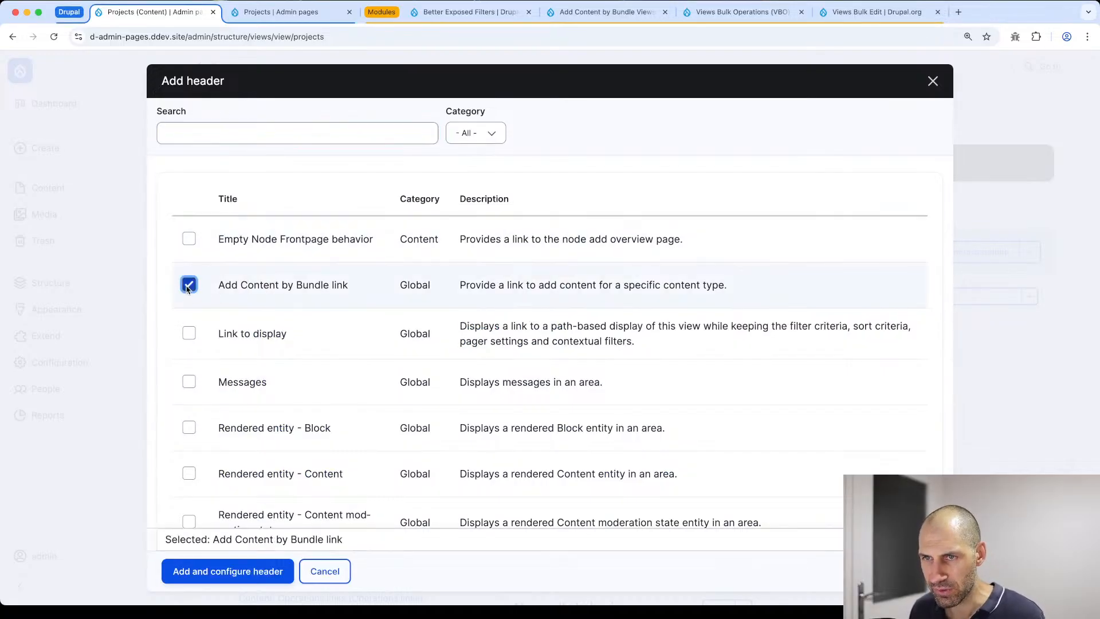
left_click(240, 575)
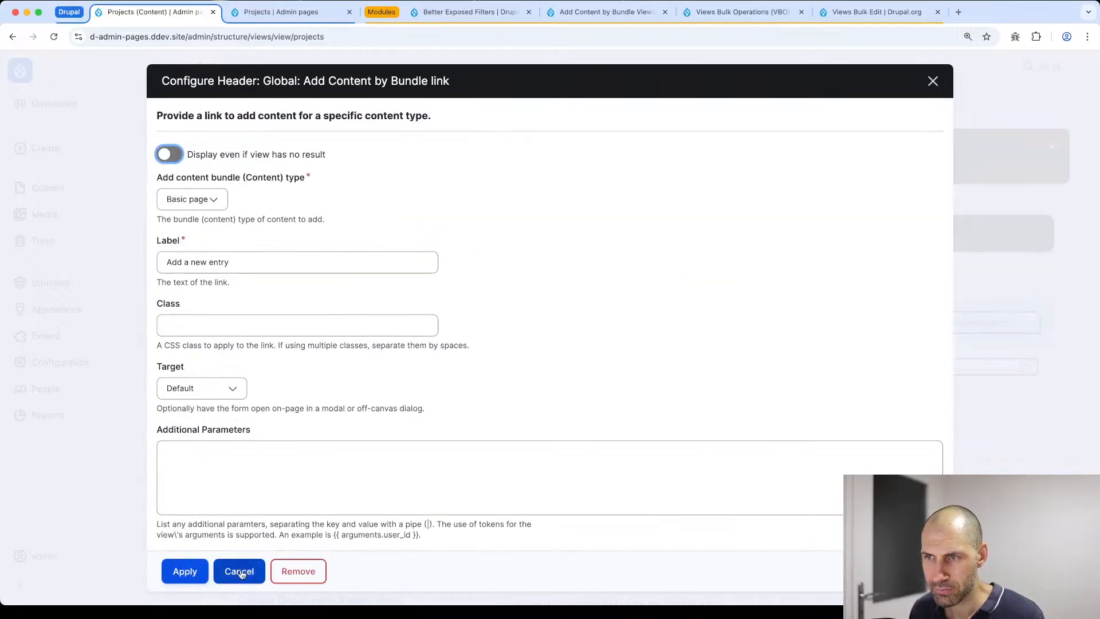
left_click(197, 200)
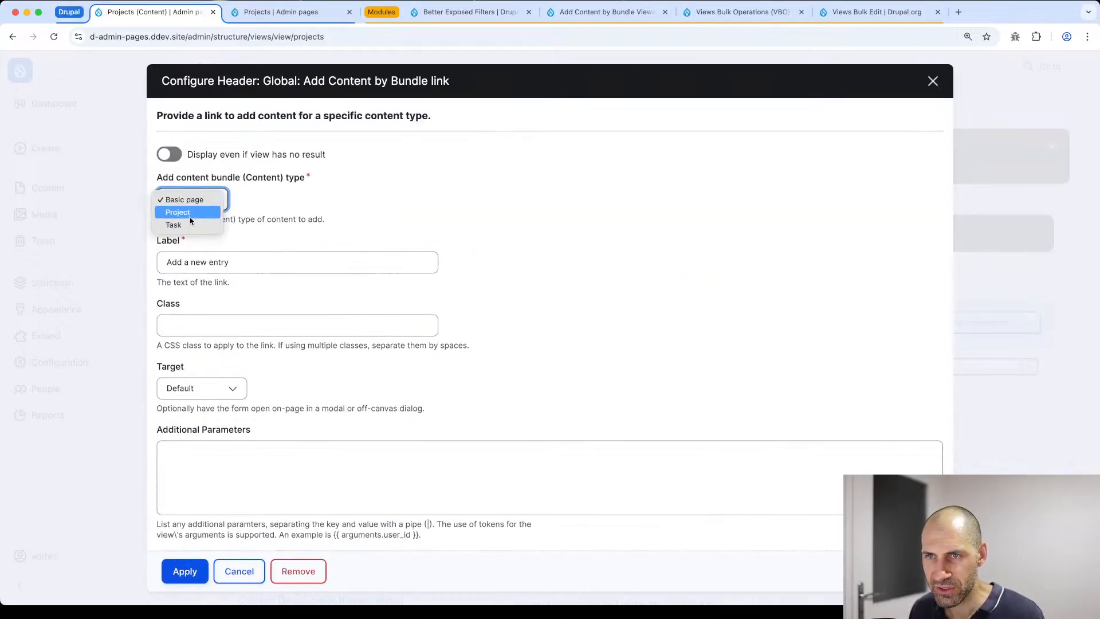
left_click(177, 212)
Step: Set the header link's label to "Create project" and its class to "button"
double_click(235, 258)
triple_click(235, 258)
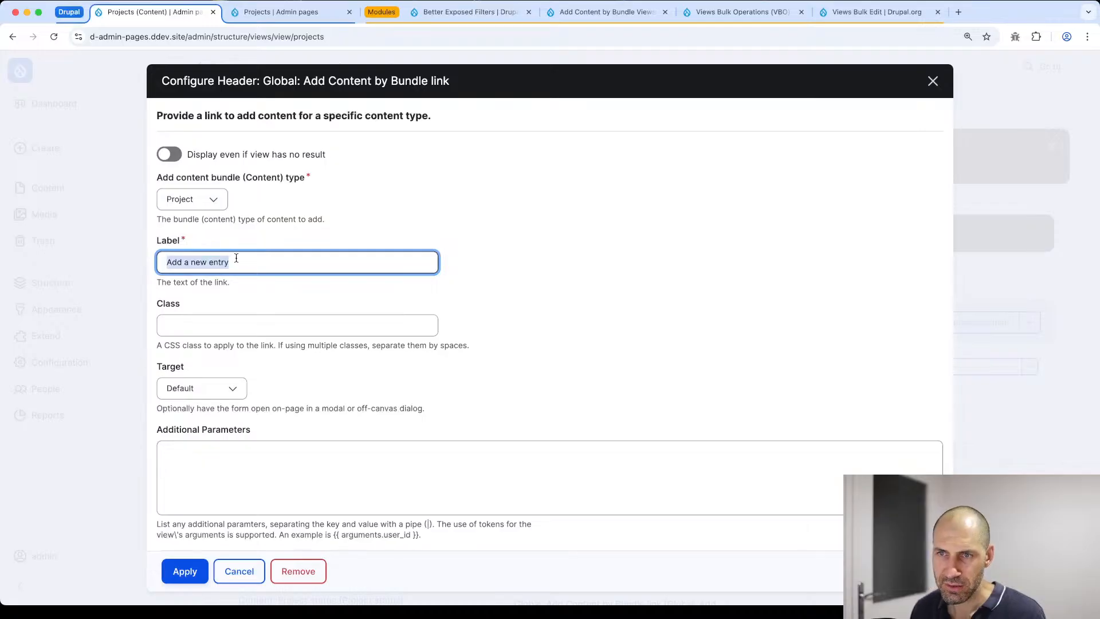
type("Add")
key("BackSpace")
key("BackSpace")
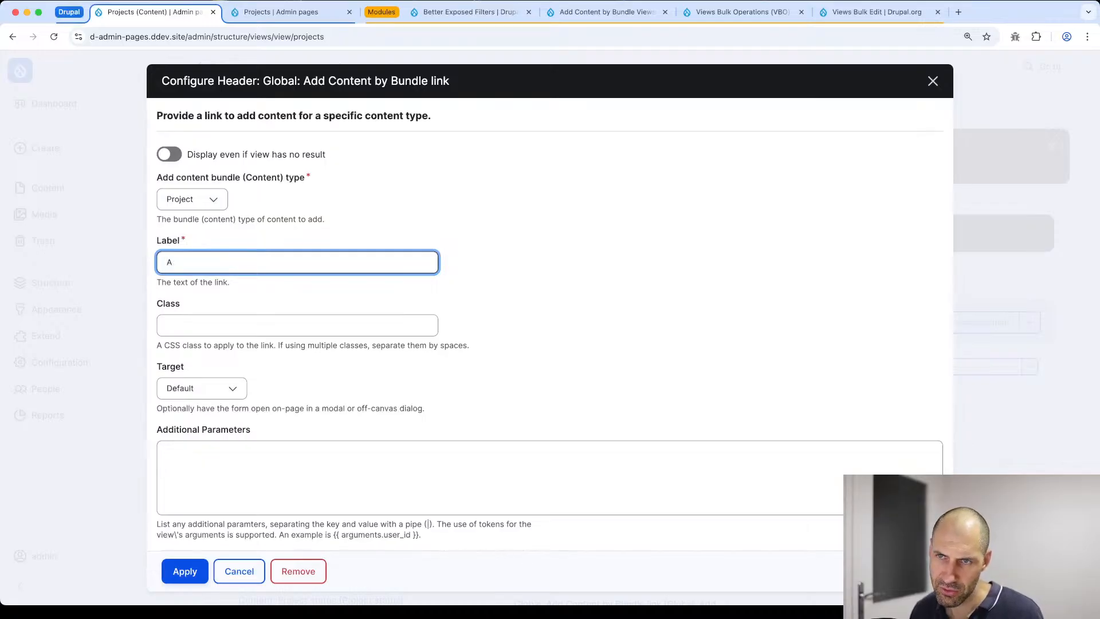
type("rea")
key("BackSpace")
key("BackSpace")
type("eate ")
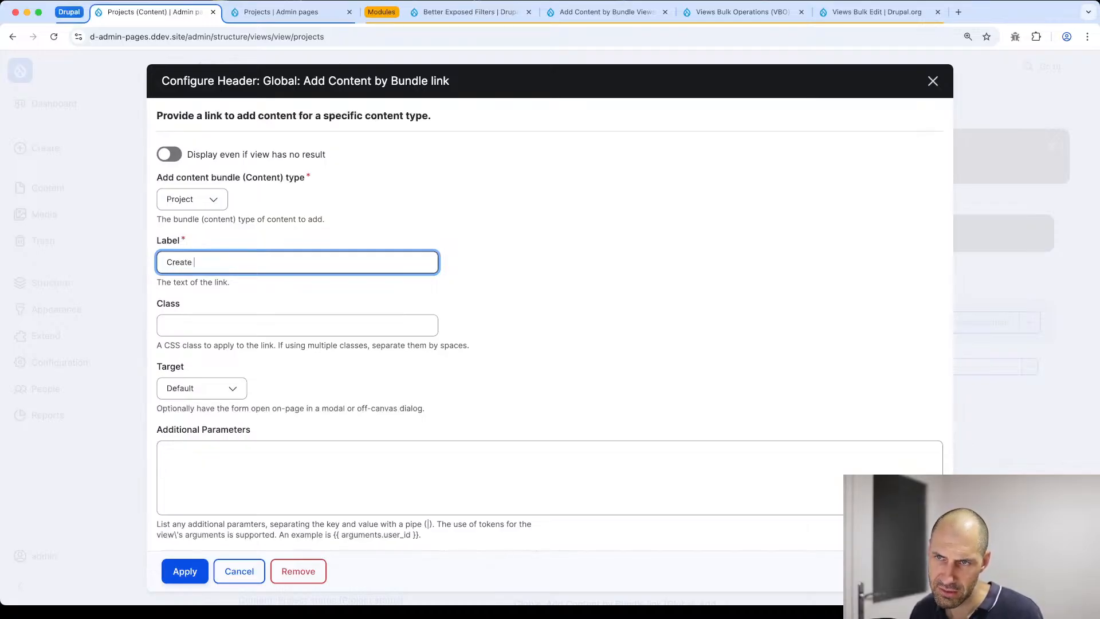
type("project")
key("Tab")
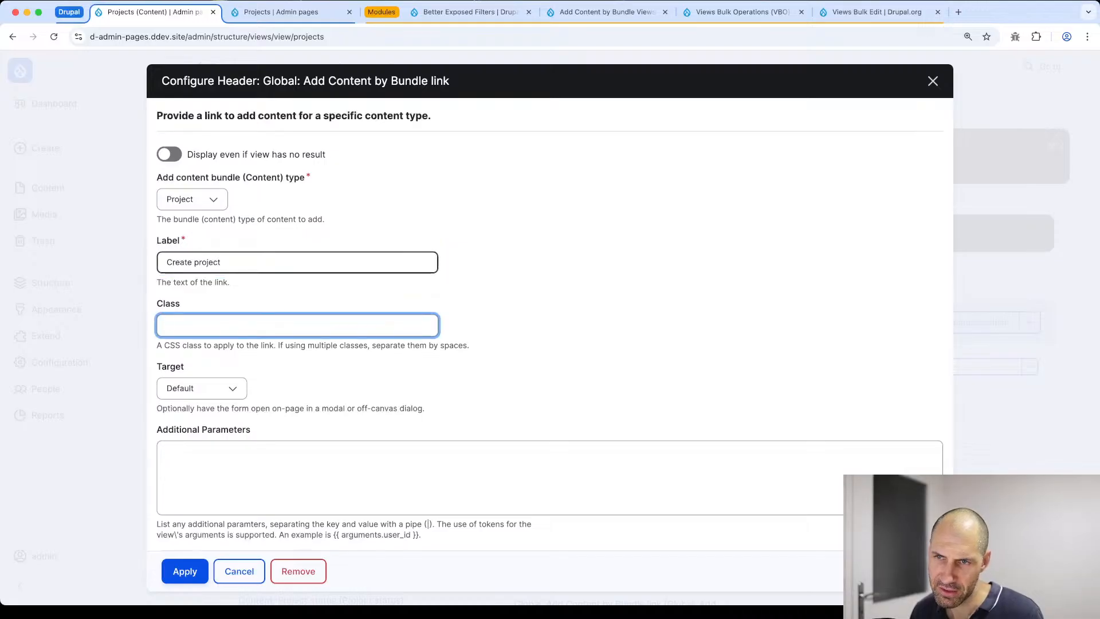
type("button")
Step: Set the header link's target to Modal Dialog, apply its settings and save the view
scroll(229, 332, "down", 1)
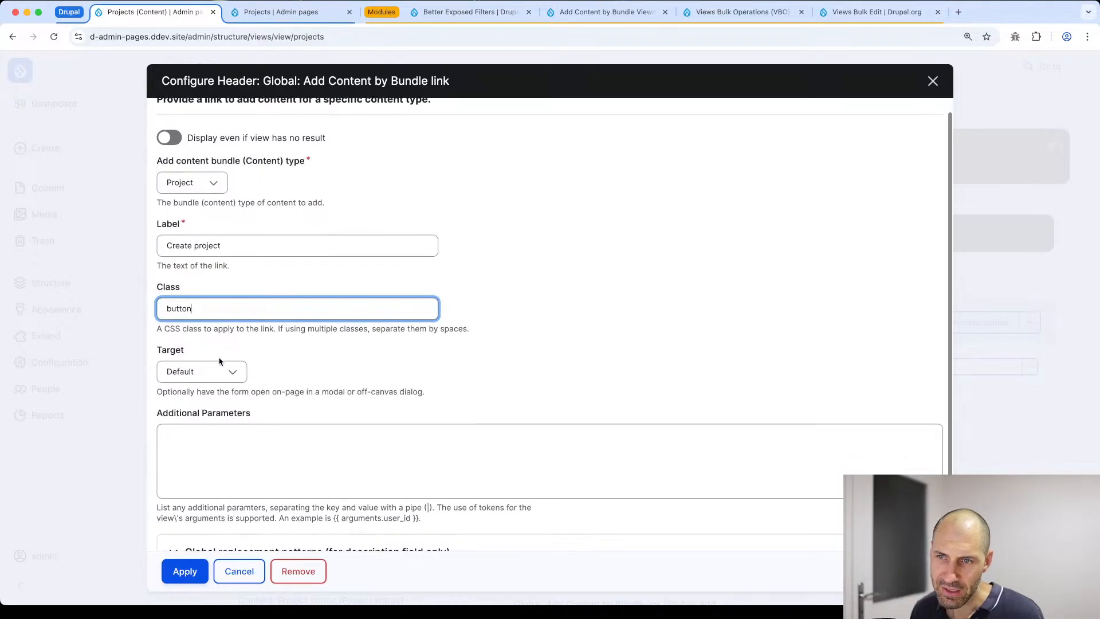
left_click(212, 374)
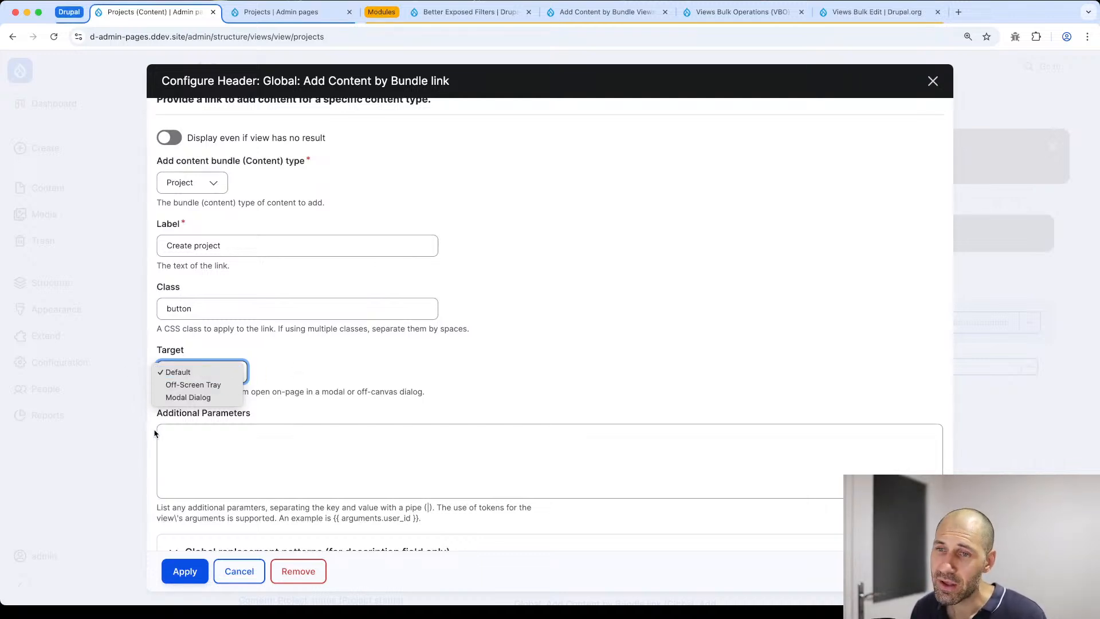
left_click(176, 397)
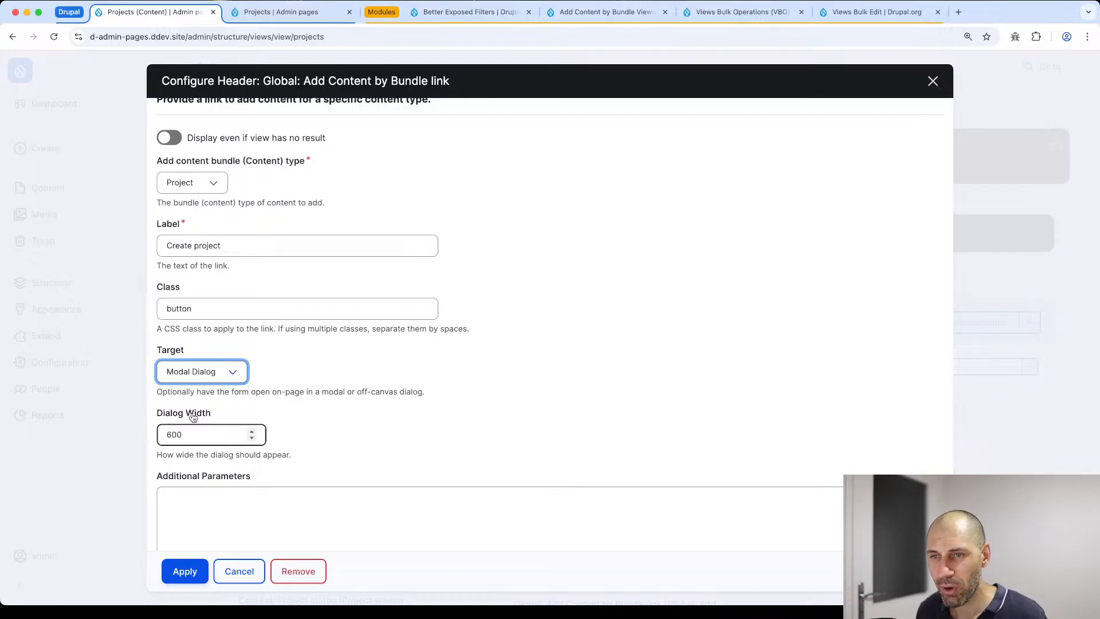
left_click(184, 572)
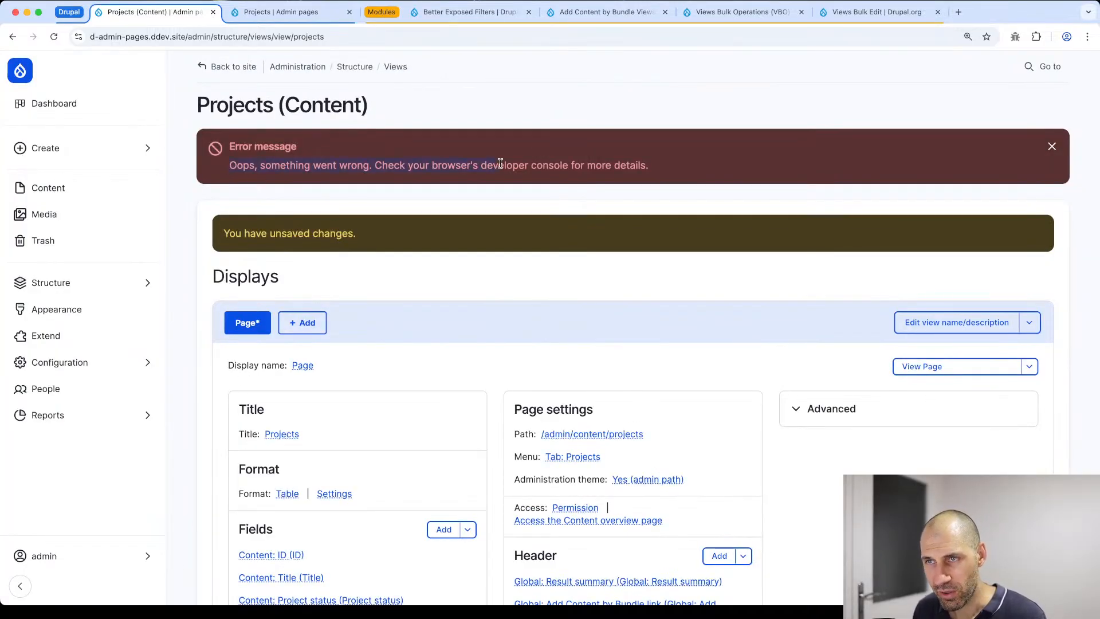
scroll(339, 393, "down", 15)
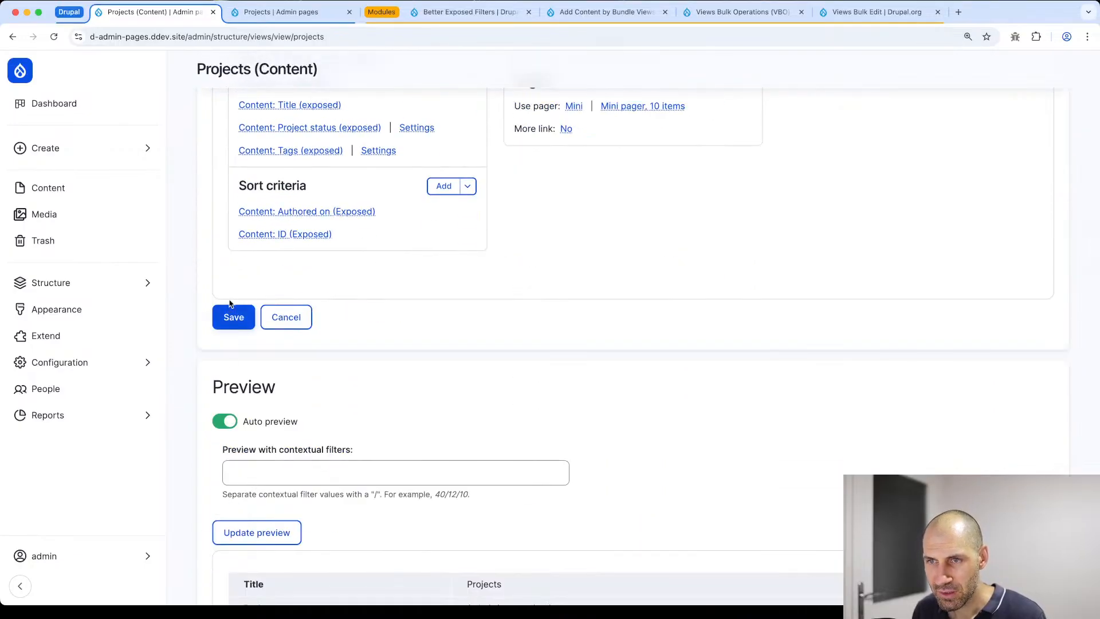
left_click(232, 319)
Step: Reload the Projects admin page and check the placement of the Create project button
left_click(284, 12)
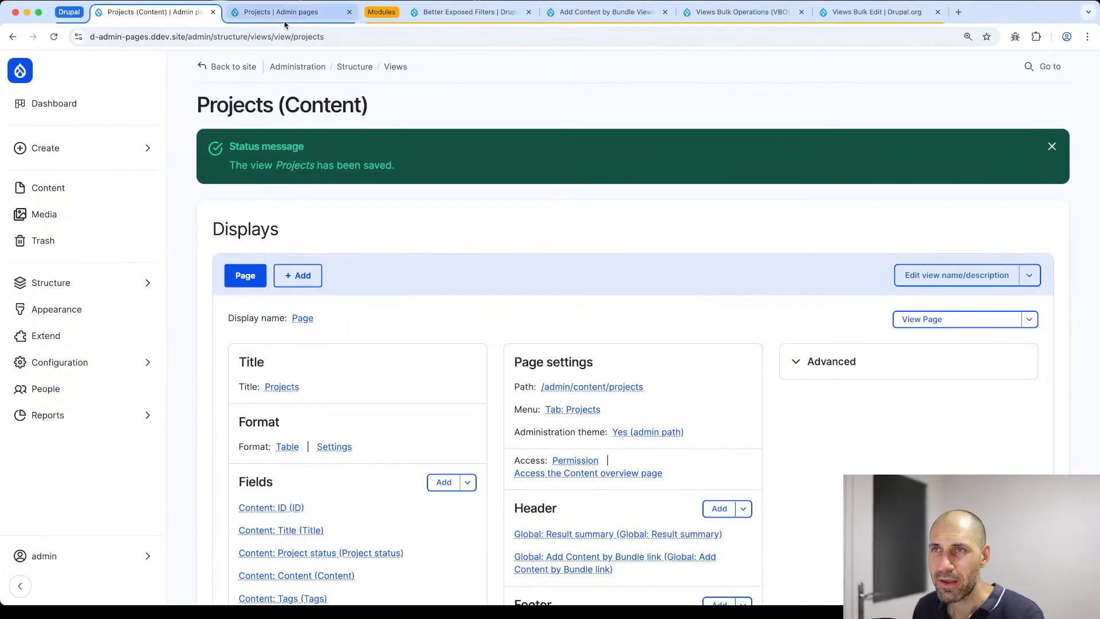
left_click(297, 36)
key("Return")
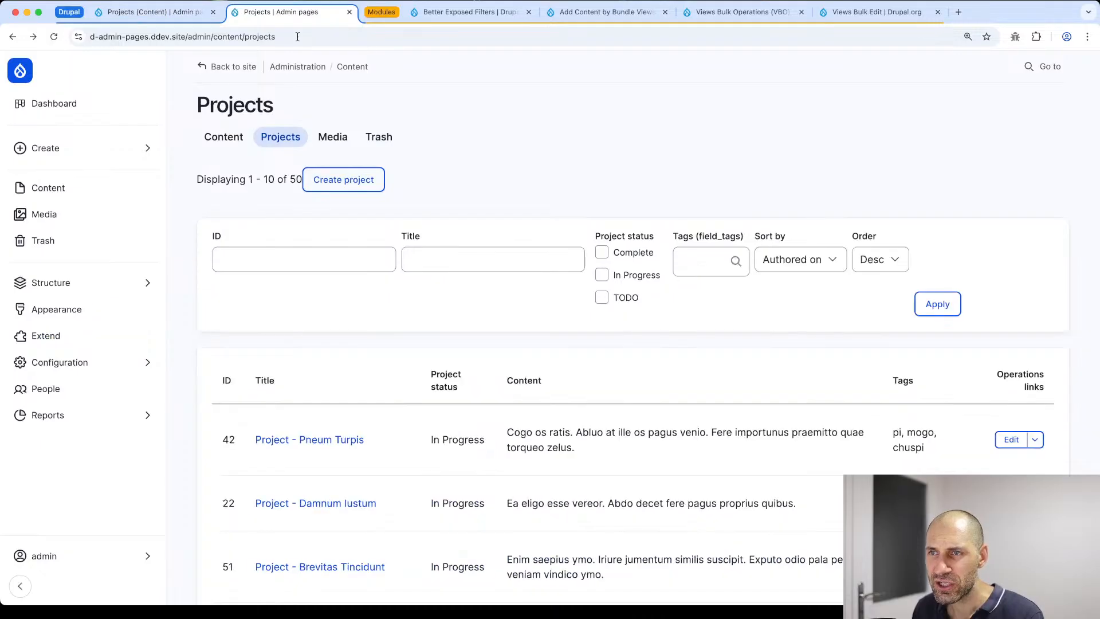
Step: Go back to the Projects view editor and review the header's Add Content by Bundle link settings without changing them
left_click(157, 14)
scroll(693, 453, "down", 3)
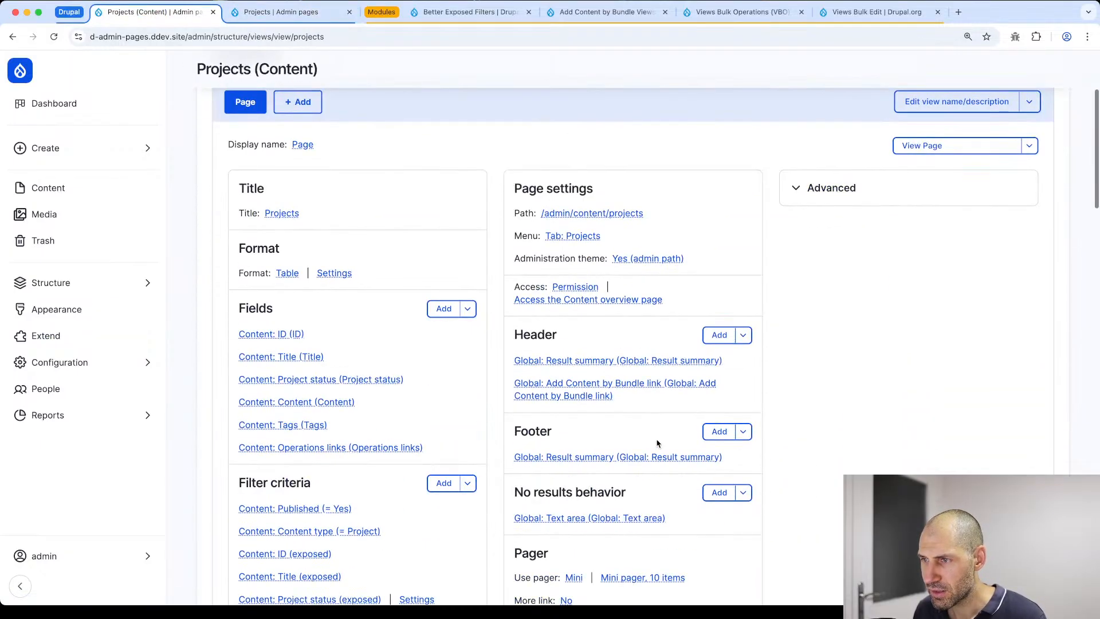
left_click(594, 383)
scroll(472, 359, "down", 3)
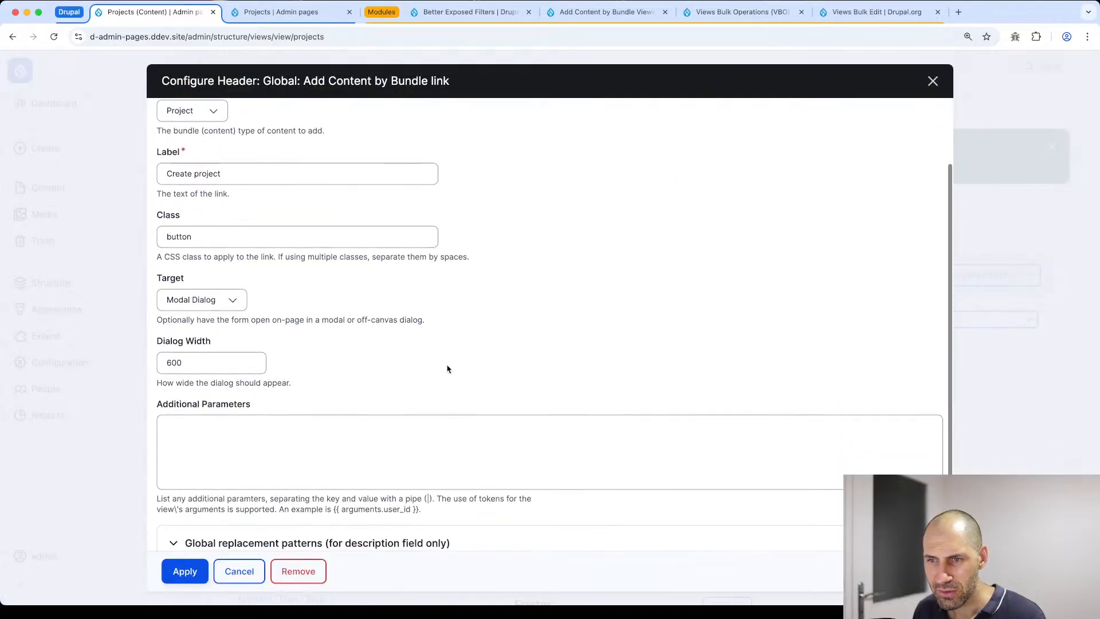
scroll(438, 375, "up", 2)
left_click(248, 568)
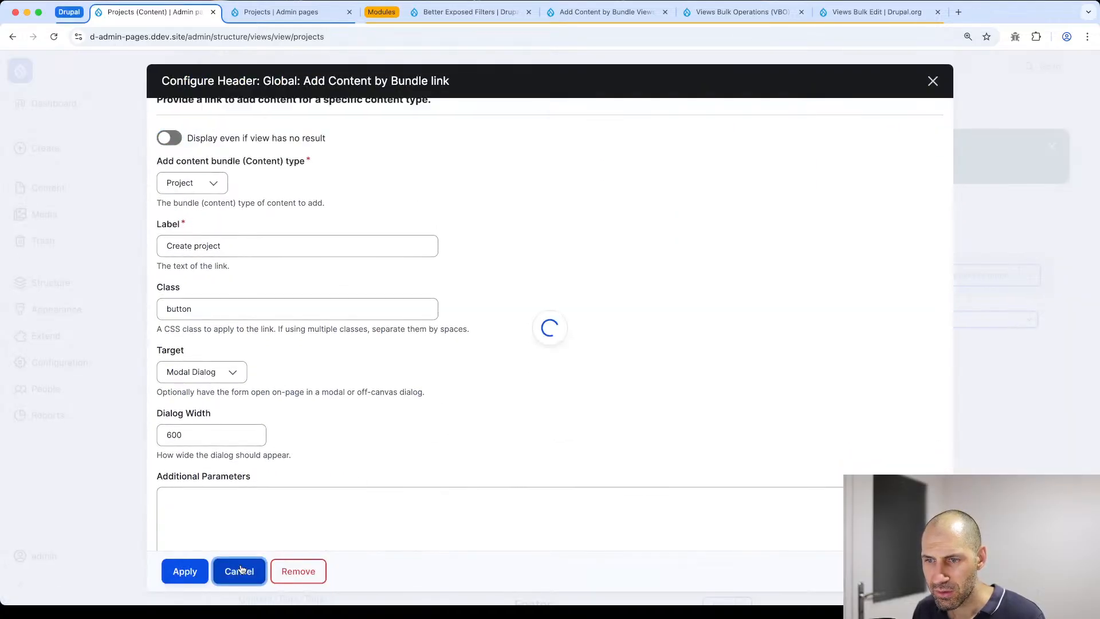
Step: Add a <br> on a new line after the header Result summary's display text and apply it
scroll(570, 533, "down", 3)
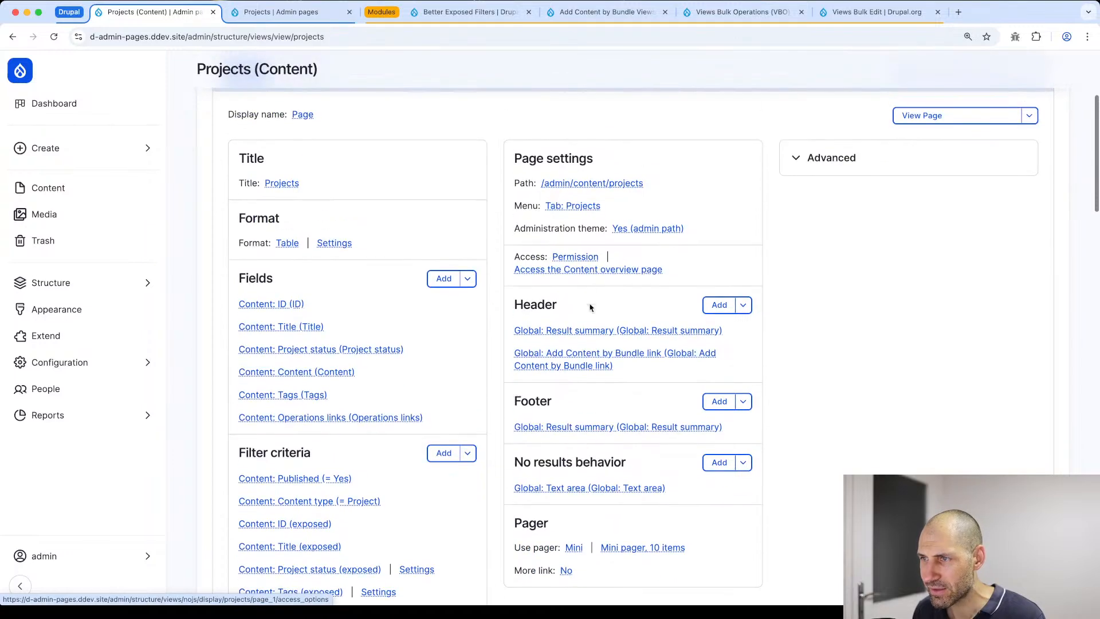
left_click(593, 331)
left_click(344, 247)
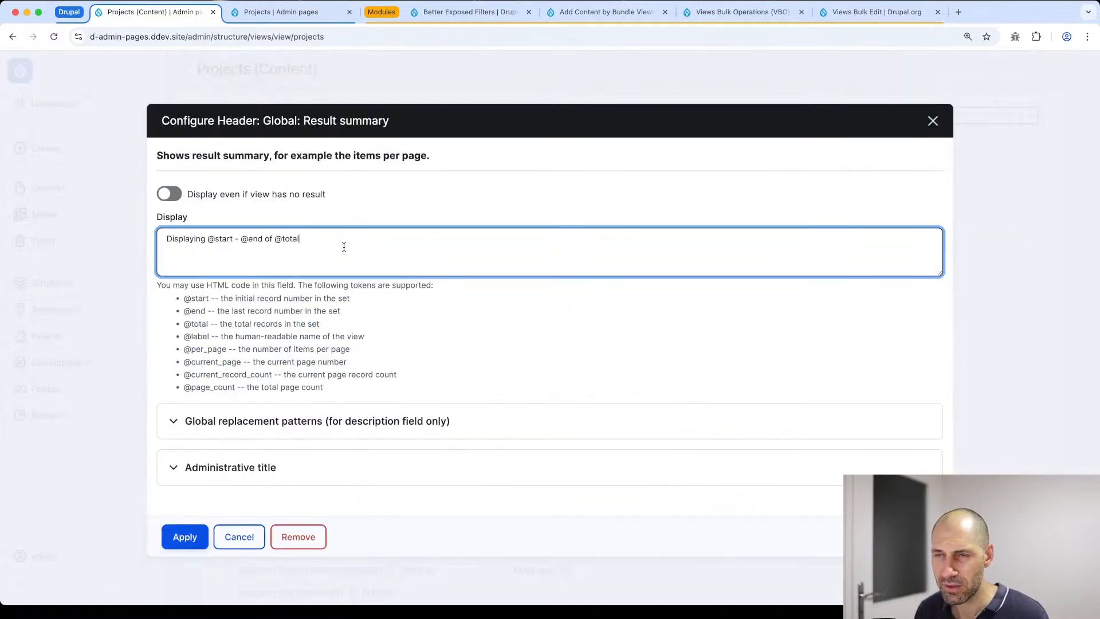
type("<br>")
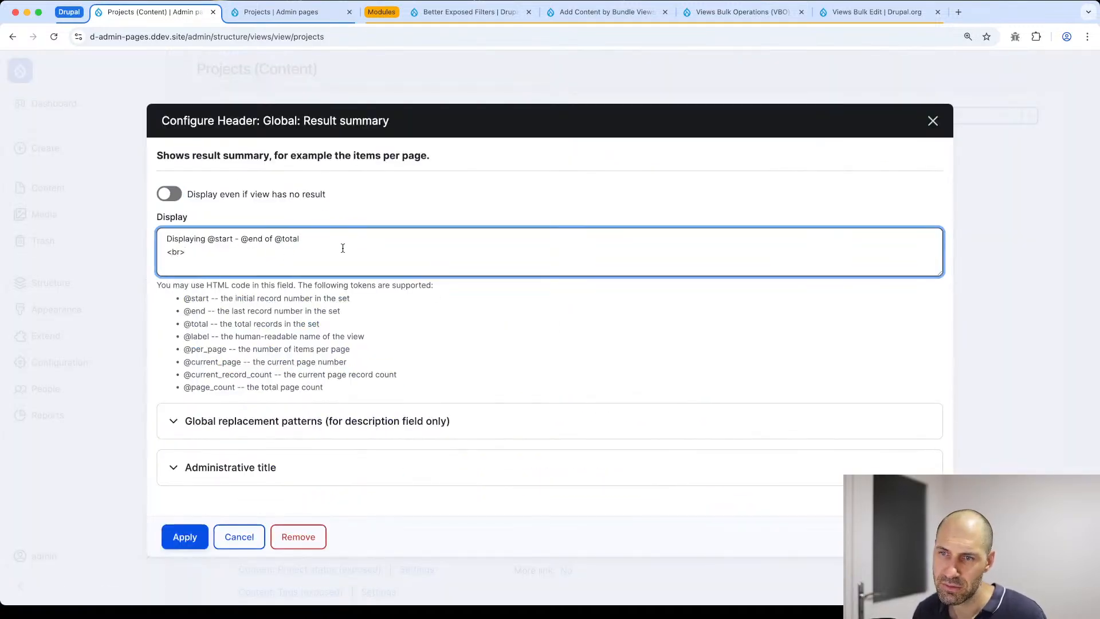
left_click(179, 536)
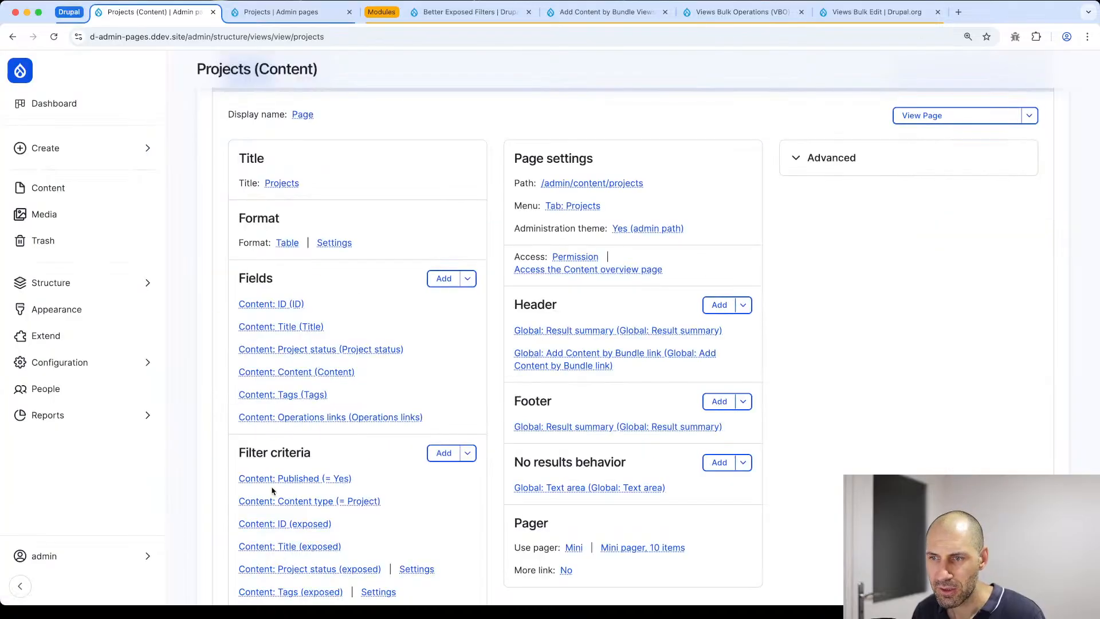
Step: Save the Projects view and reload the Projects admin page to check the Create project button's placement
scroll(270, 491, "down", 6)
left_click(281, 11)
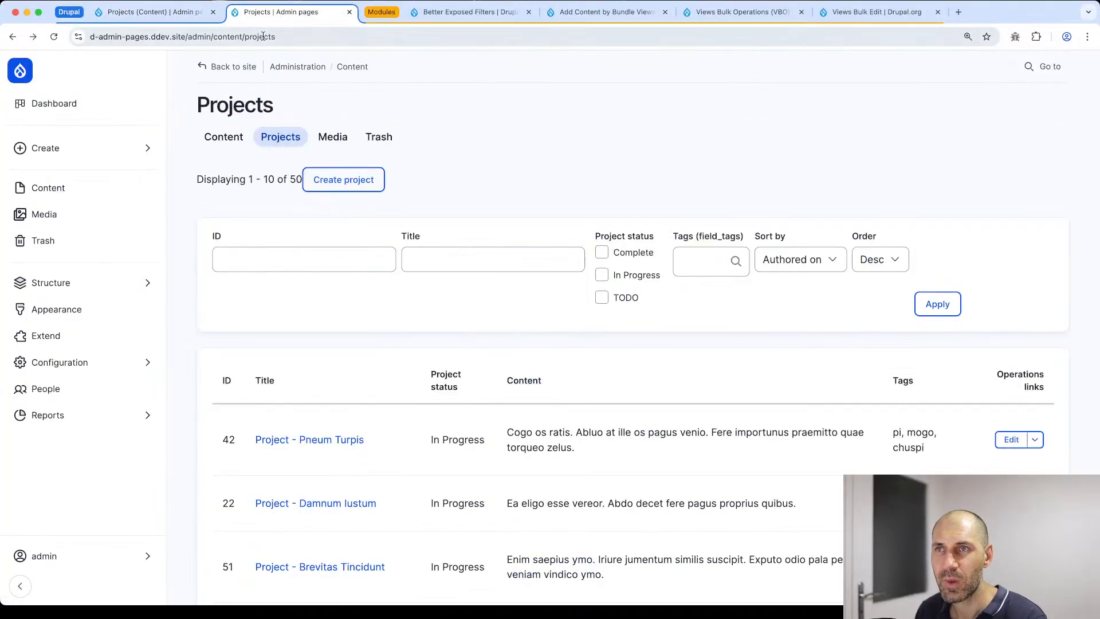
left_click(263, 36)
key("Return")
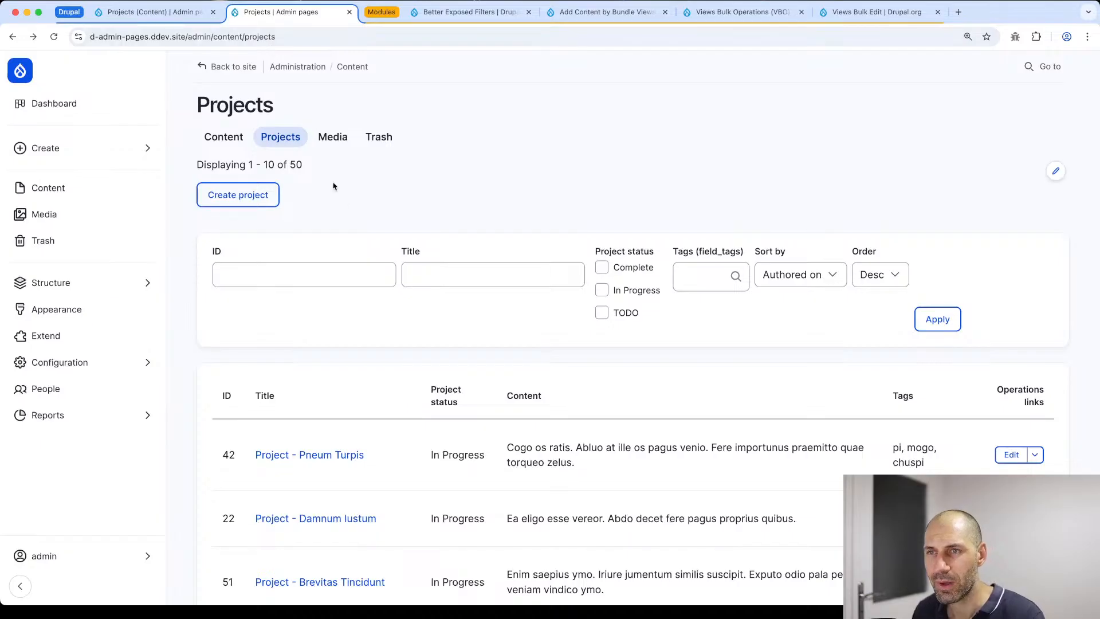
Step: Open the Create Project form from the Projects admin page and enter the title "New project"
left_click(270, 203)
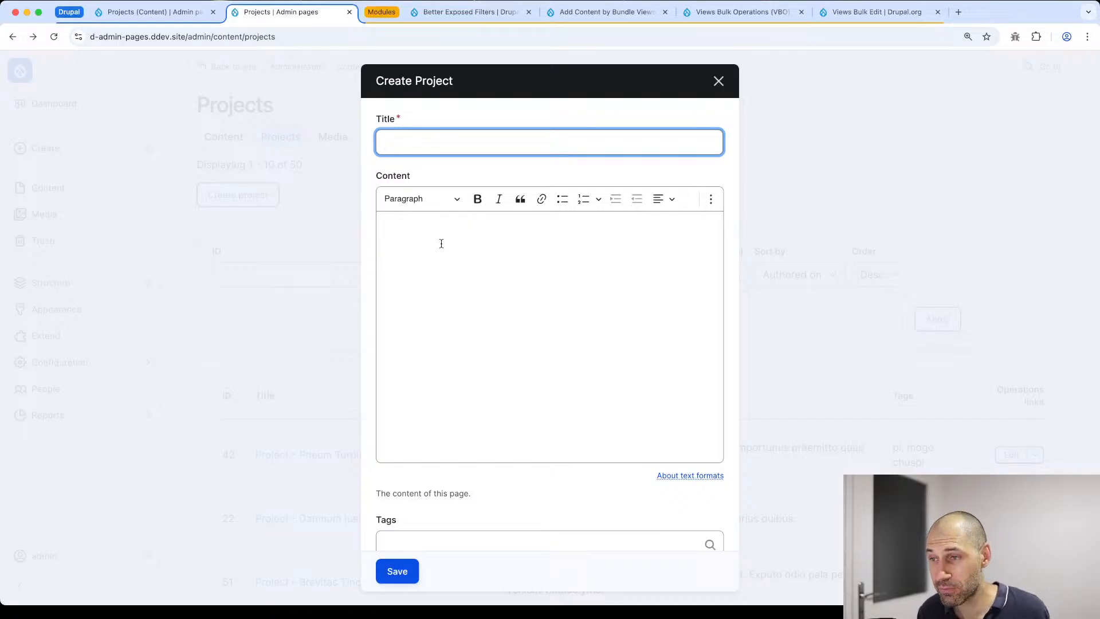
scroll(436, 244, "down", 10)
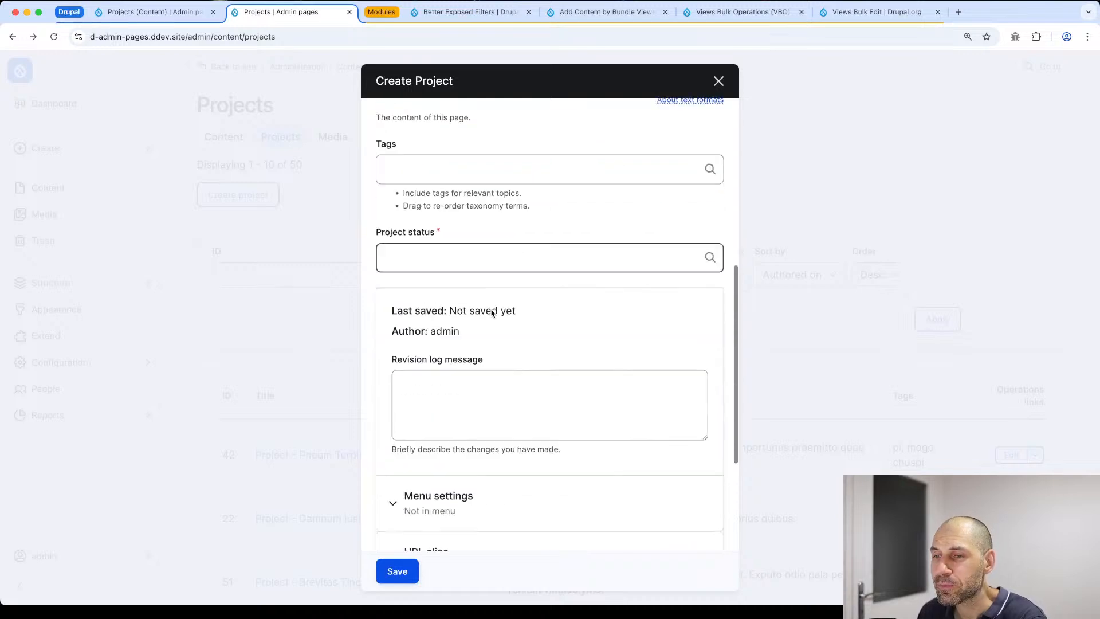
scroll(438, 245, "up", 10)
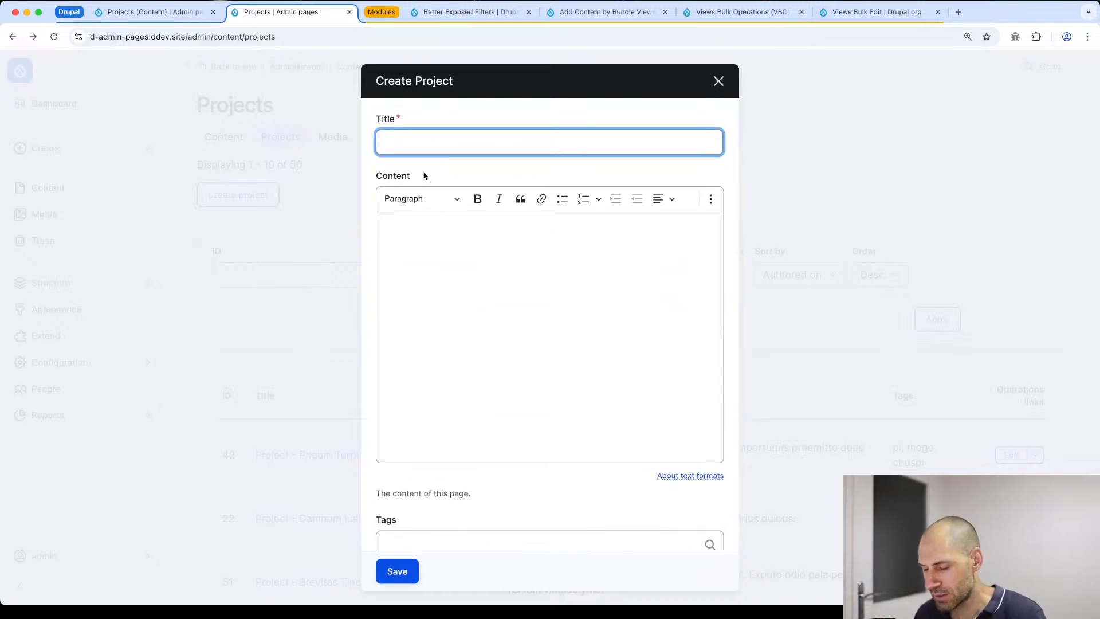
type("New por")
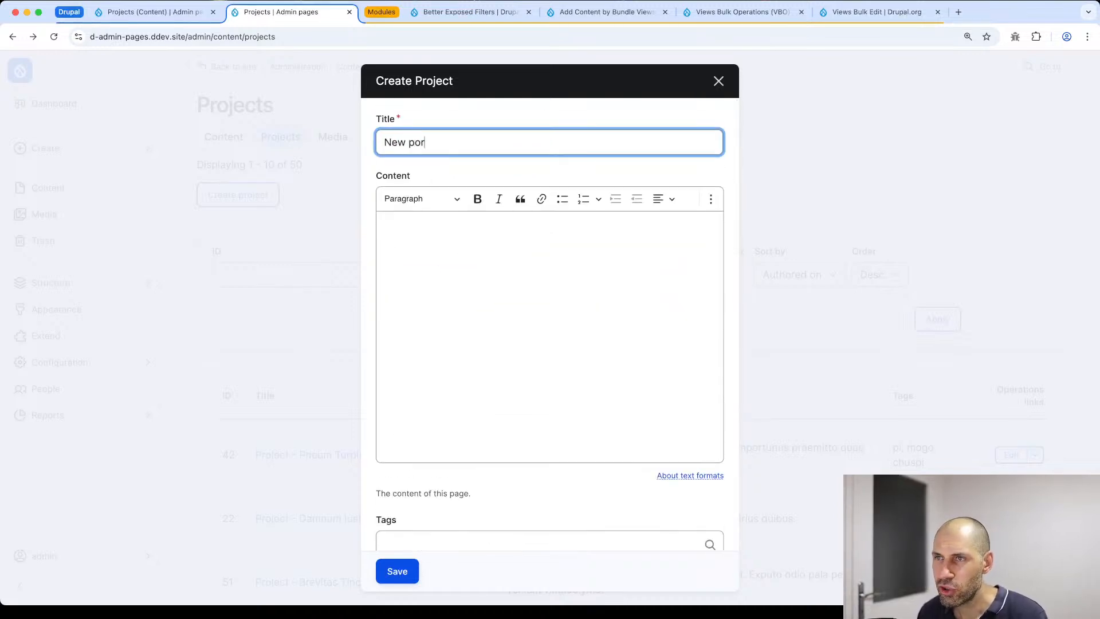
type("jecroject")
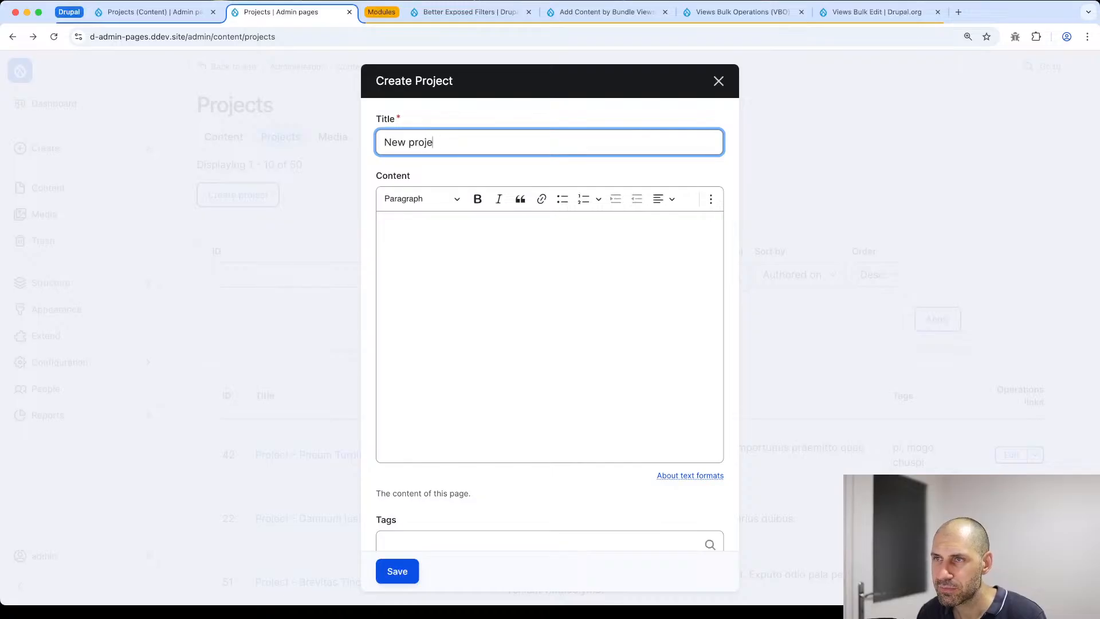
Step: Enter "By new project" as the project's content
key("Tab")
type("ne")
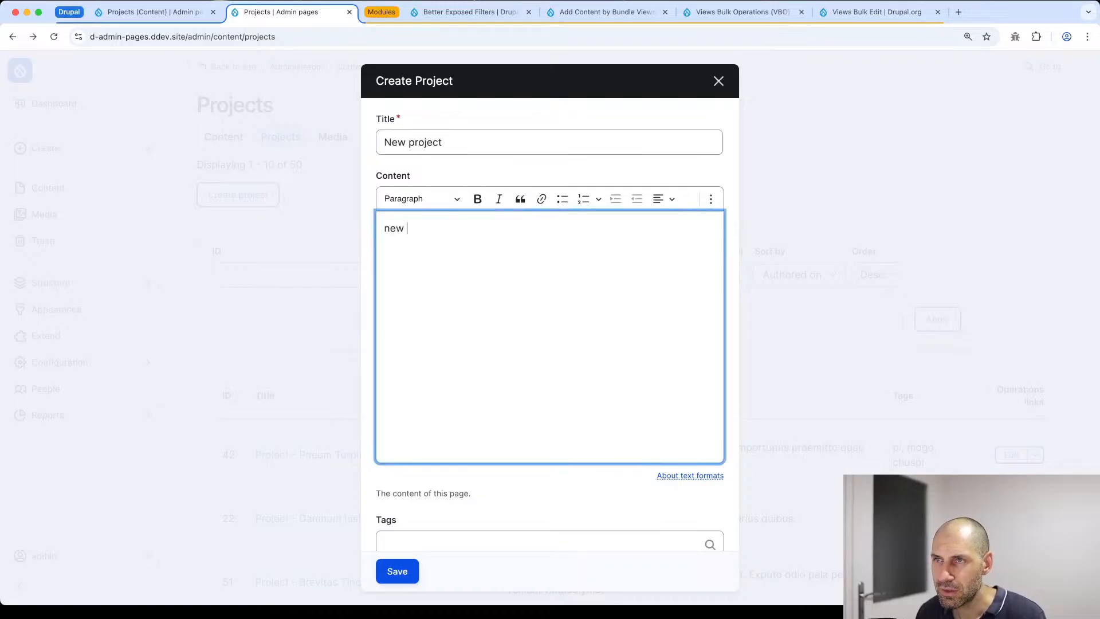
type("w")
key("BackSpace")
key("BackSpace")
key("BackSpace")
type("By new pr")
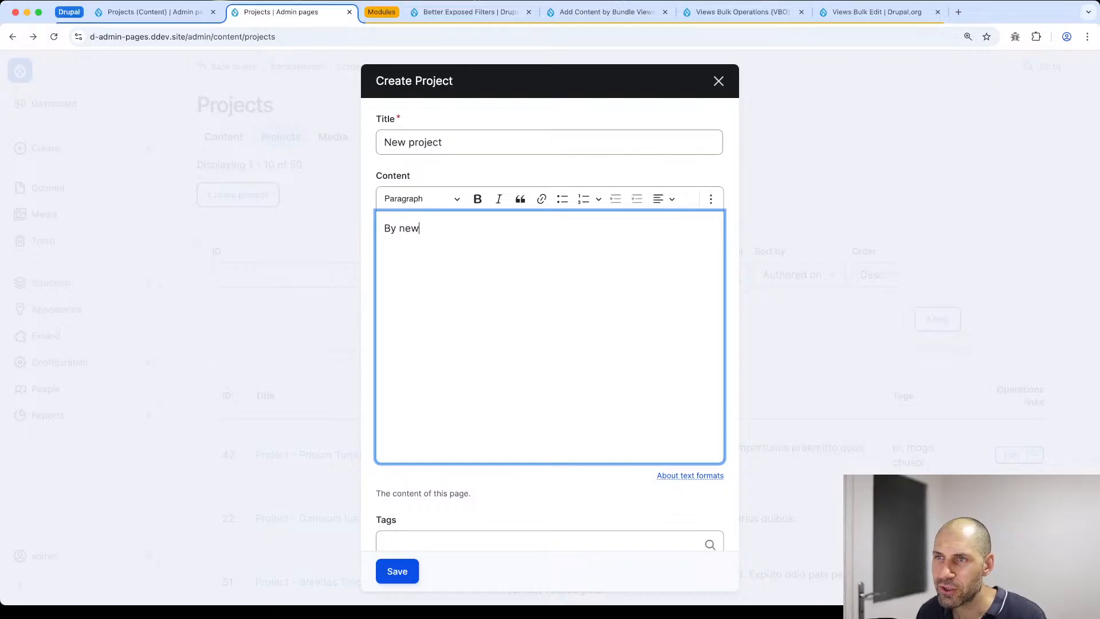
type("oject")
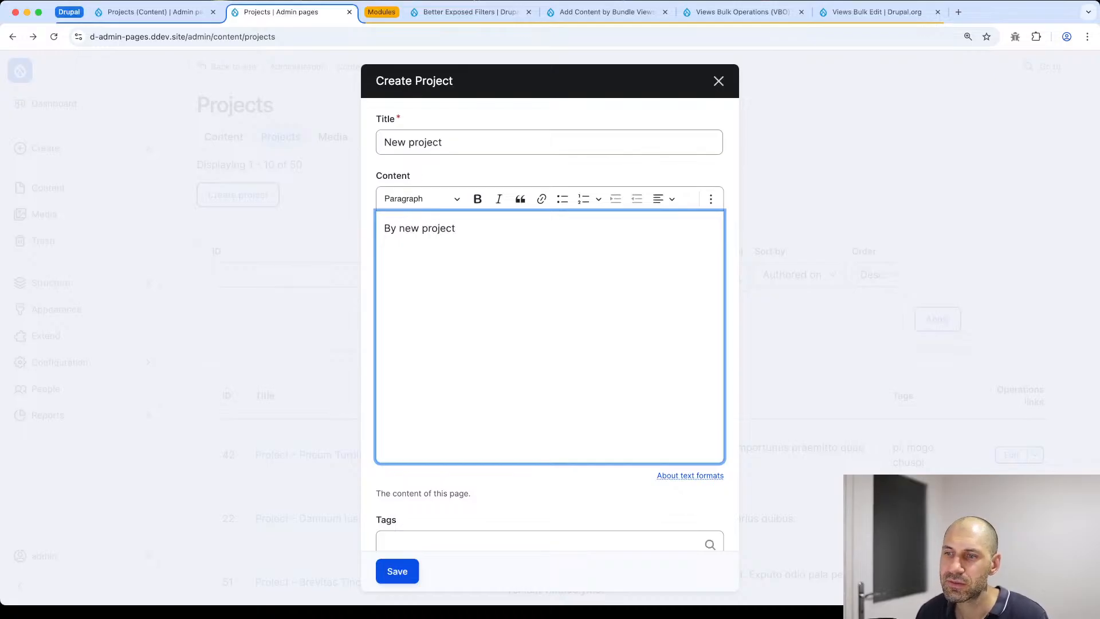
Step: Set the project status to TODO, save the project and check it in the Projects list
scroll(428, 224, "down", 4)
left_click(436, 451)
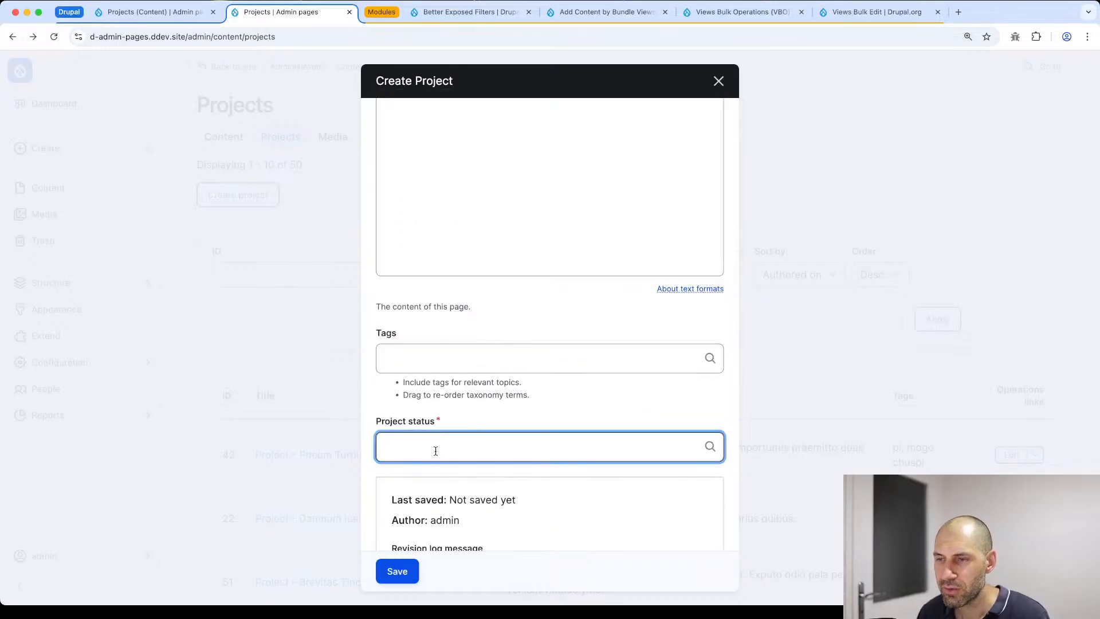
type("TO")
left_click(439, 469)
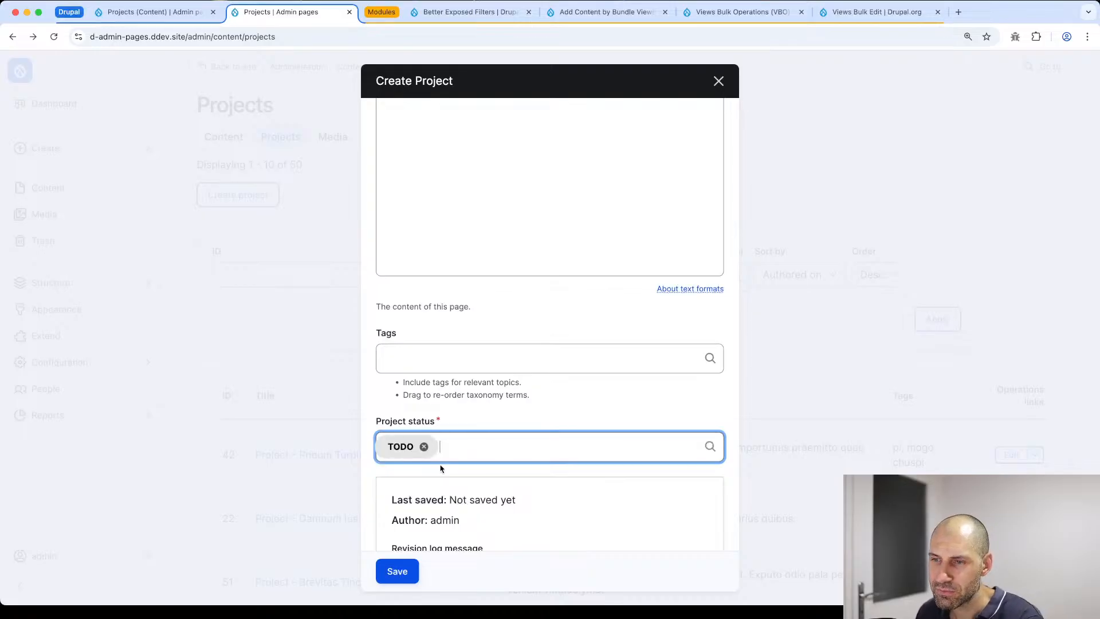
left_click(395, 573)
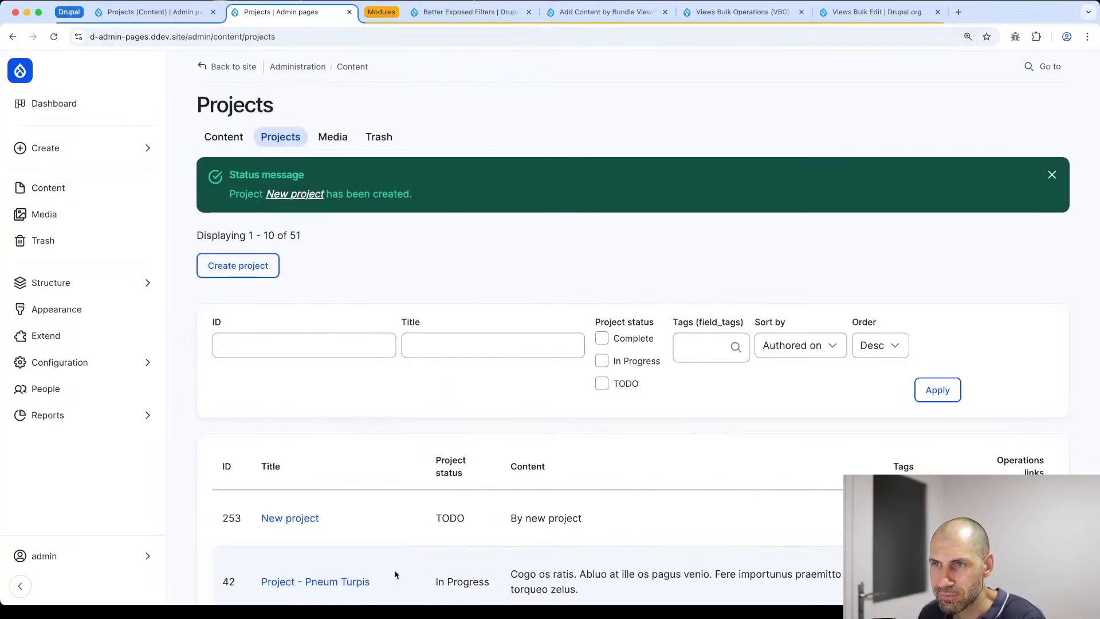
scroll(394, 551, "down", 5)
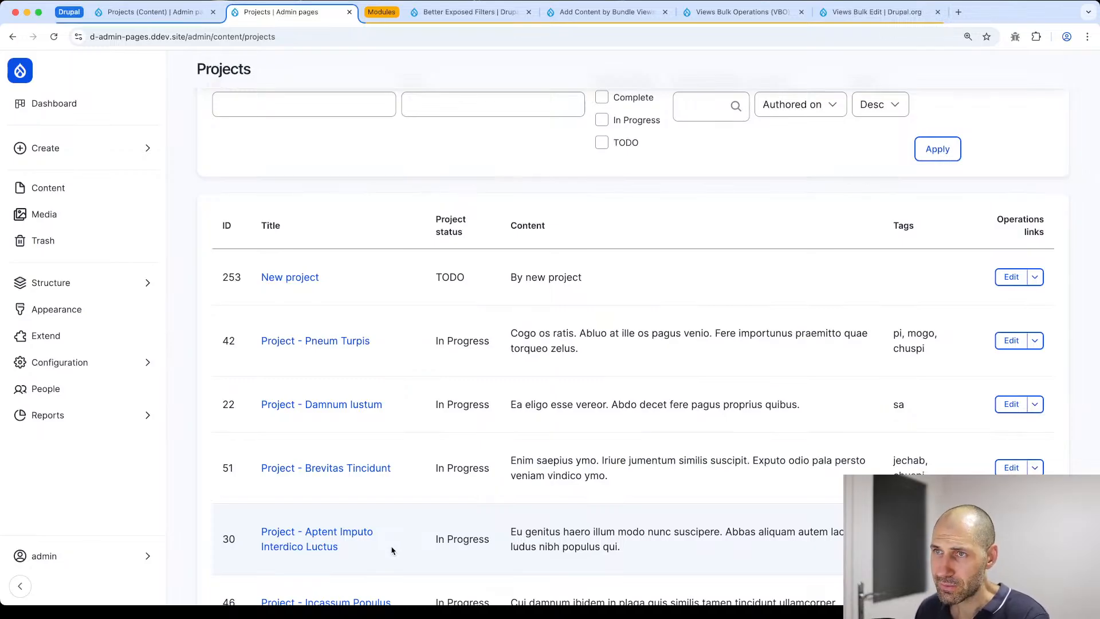
scroll(392, 550, "up", 5)
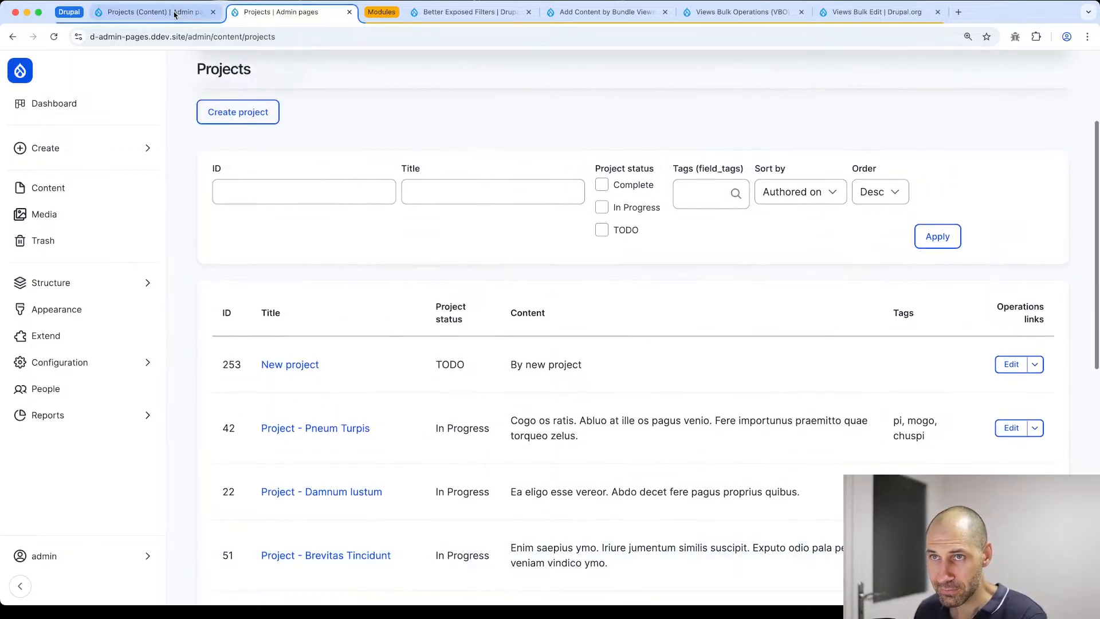
Step: In the Projects view, set the header Add Content by Bundle link's target to Off-Screen Tray, apply it and save the view
left_click(174, 12)
scroll(463, 214, "down", 3)
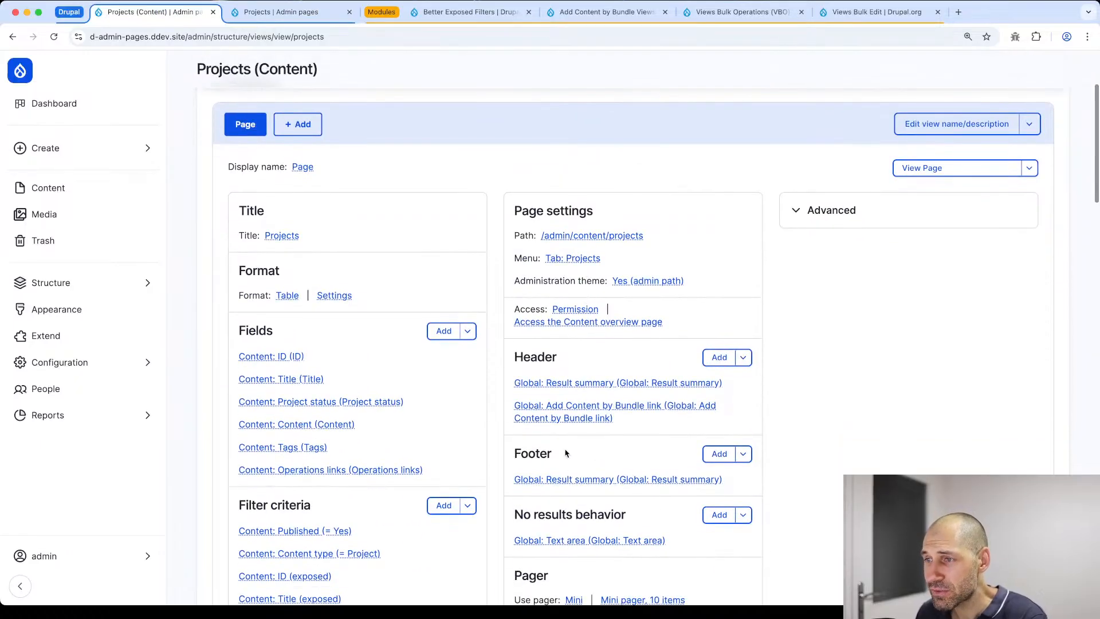
left_click(559, 413)
left_click(230, 395)
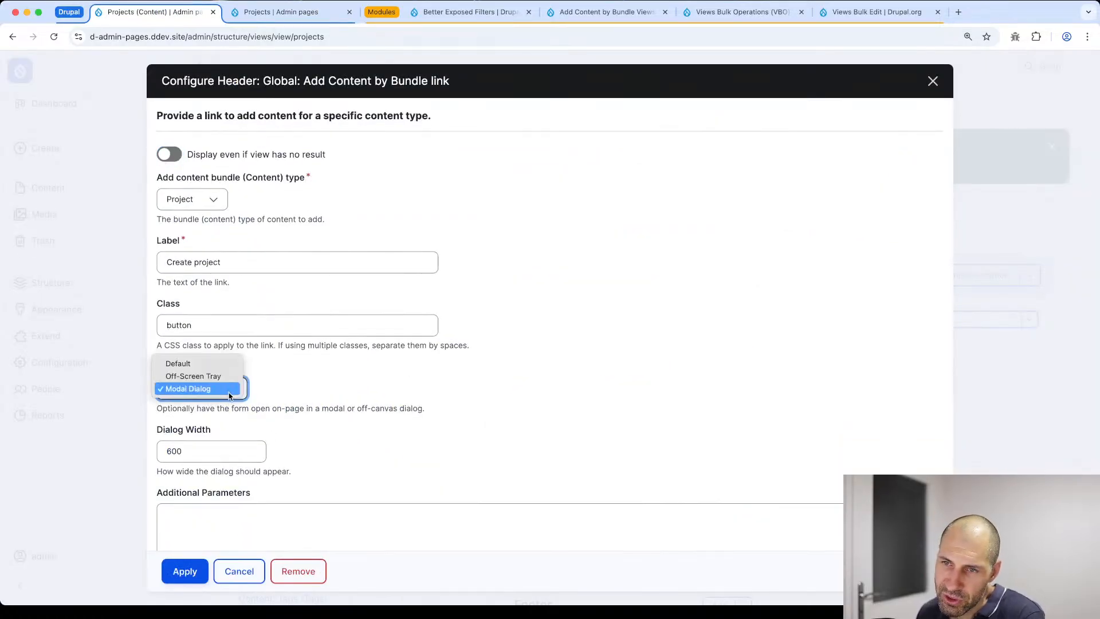
left_click(201, 380)
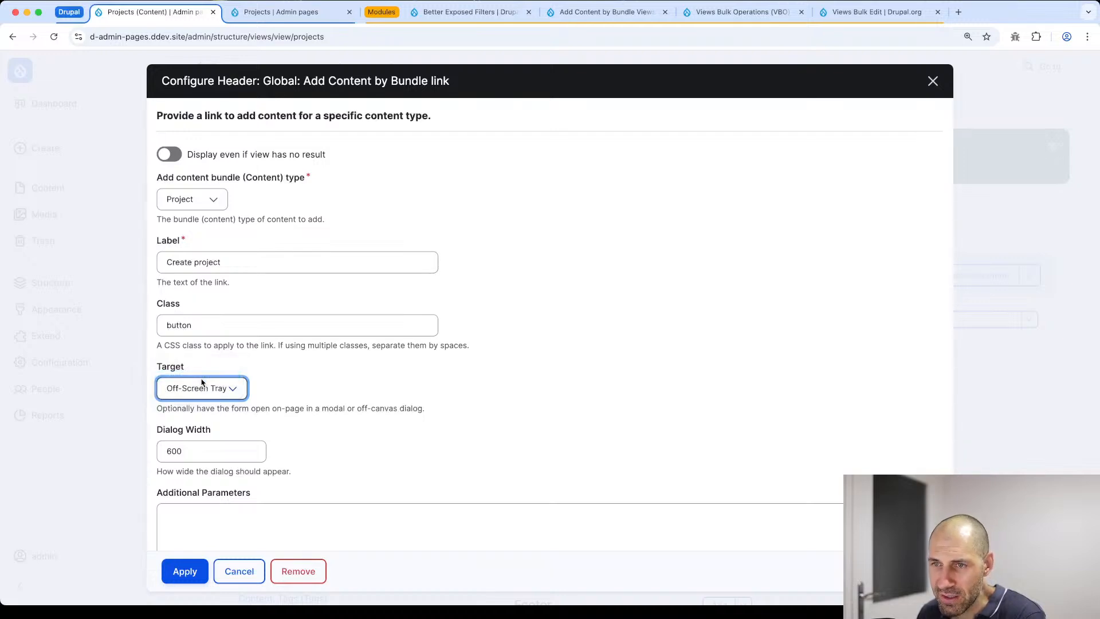
left_click(175, 580)
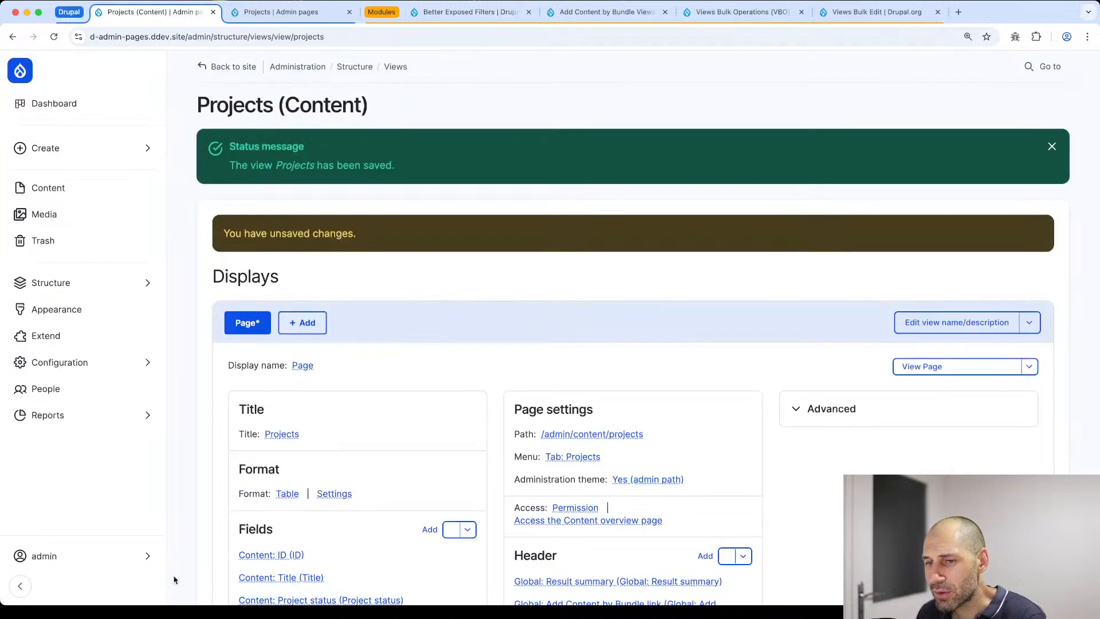
left_click(135, 417)
scroll(394, 373, "down", 7)
scroll(393, 373, "down", 5)
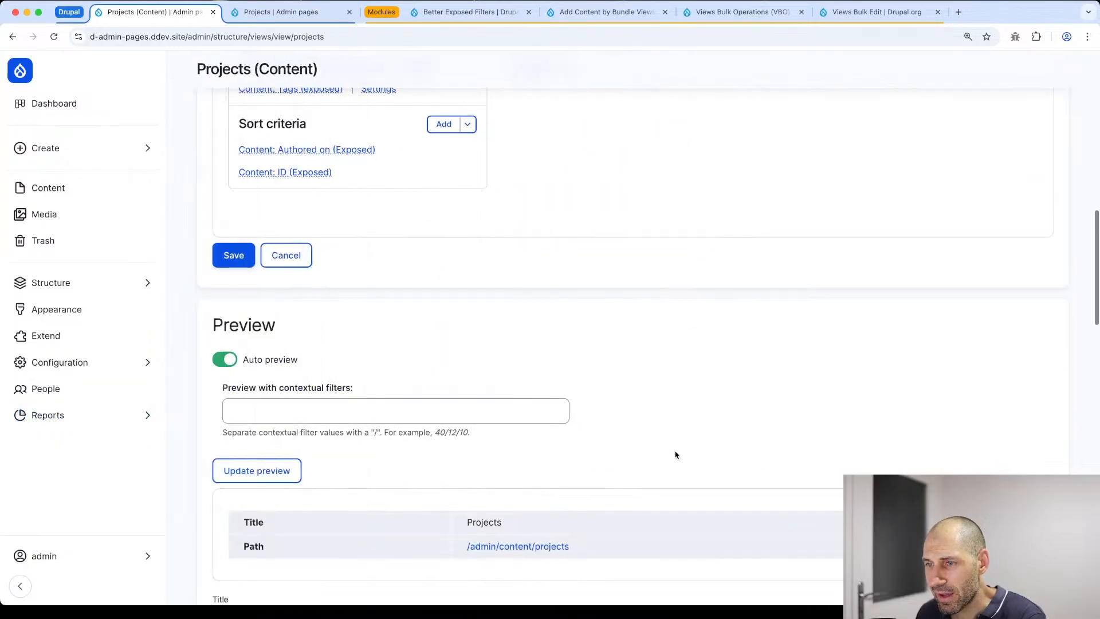
left_click(234, 253)
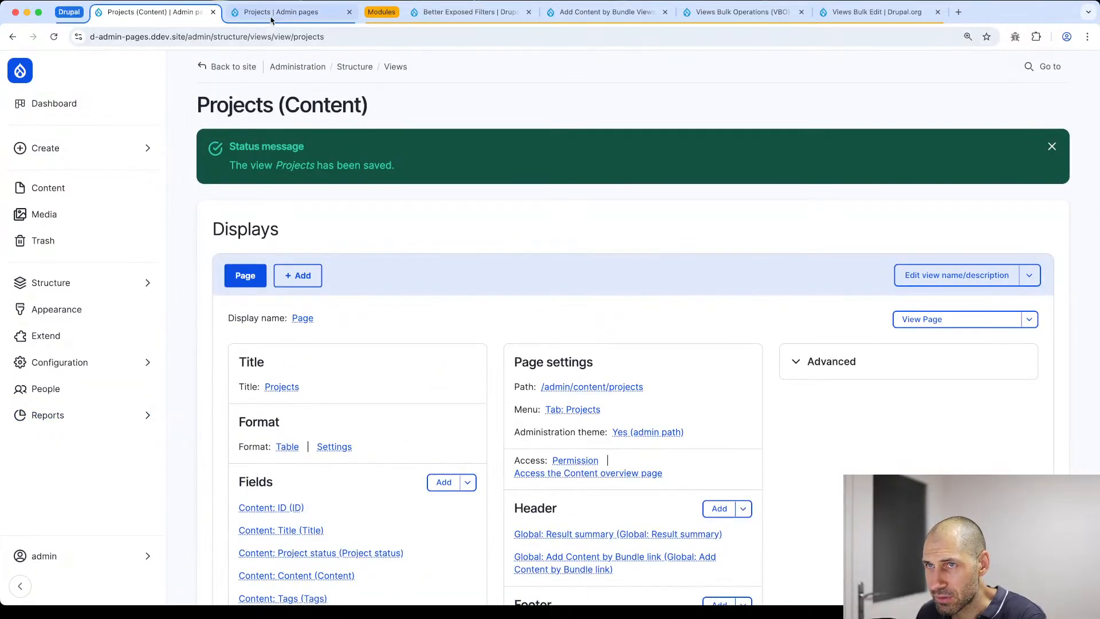
Step: Reload the Projects admin page, open the Create Project form and look through its fields in the off-screen tray
left_click(281, 12)
left_click(280, 34)
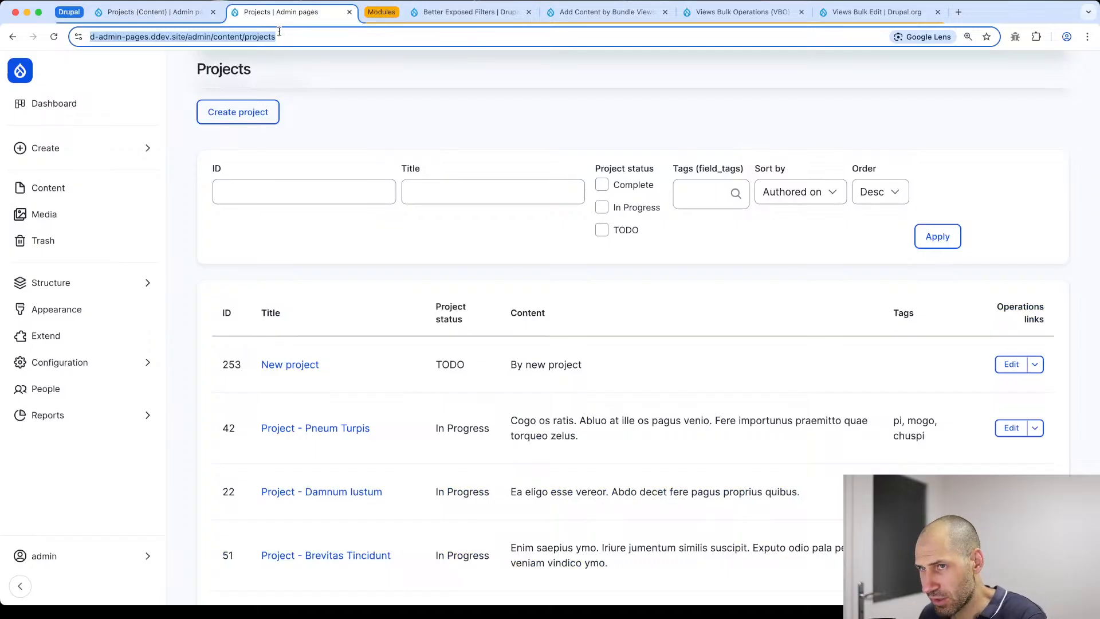
key("Return")
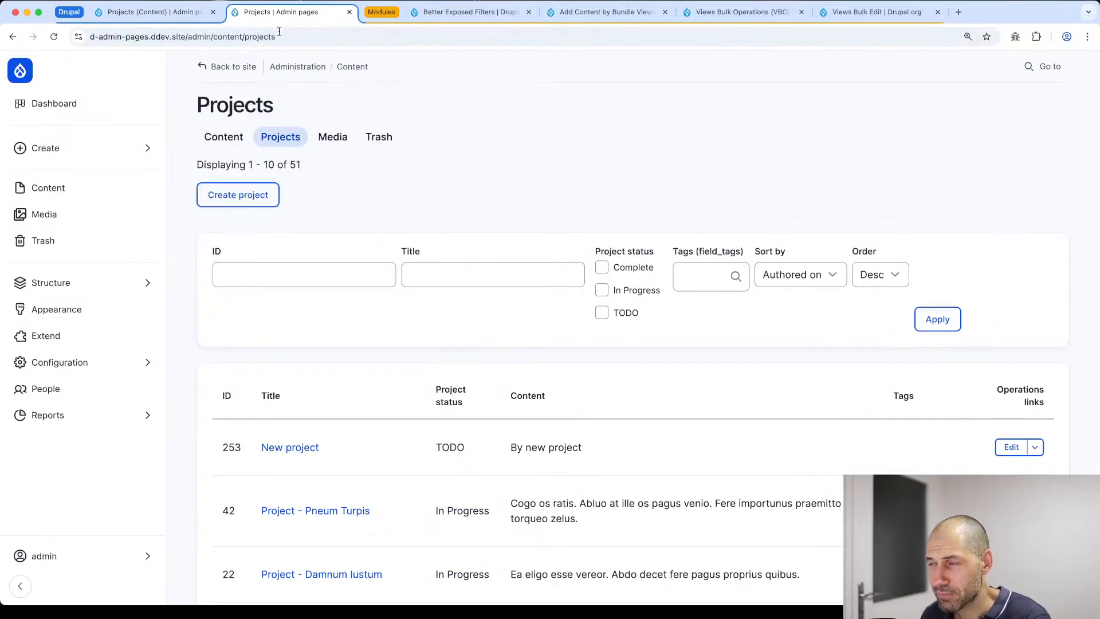
left_click(257, 193)
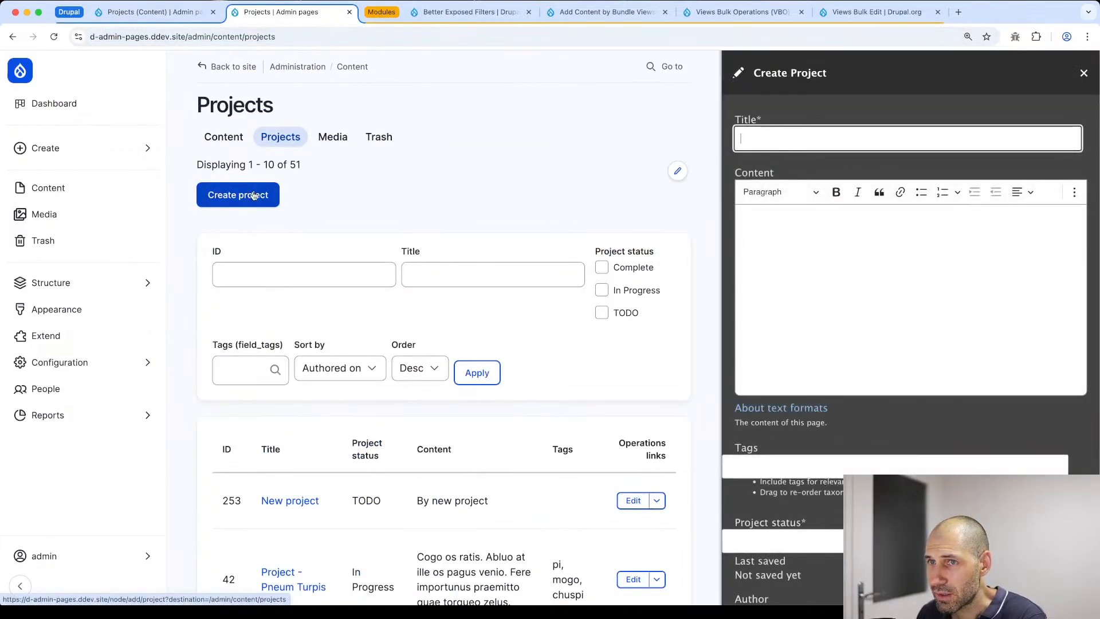
scroll(840, 246, "down", 10)
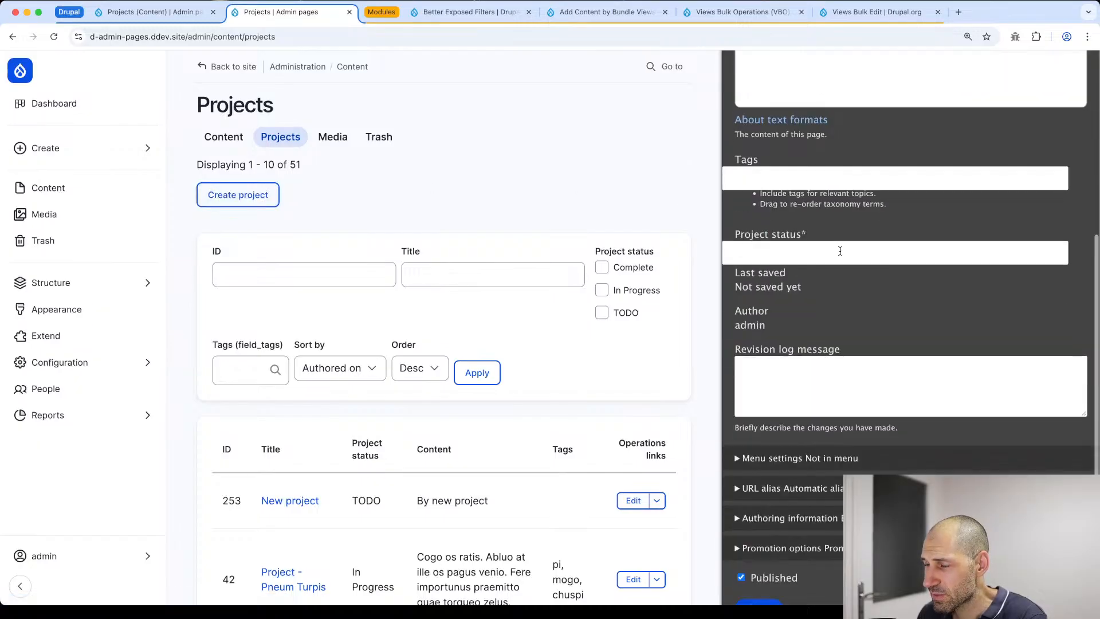
scroll(574, 275, "up", 5)
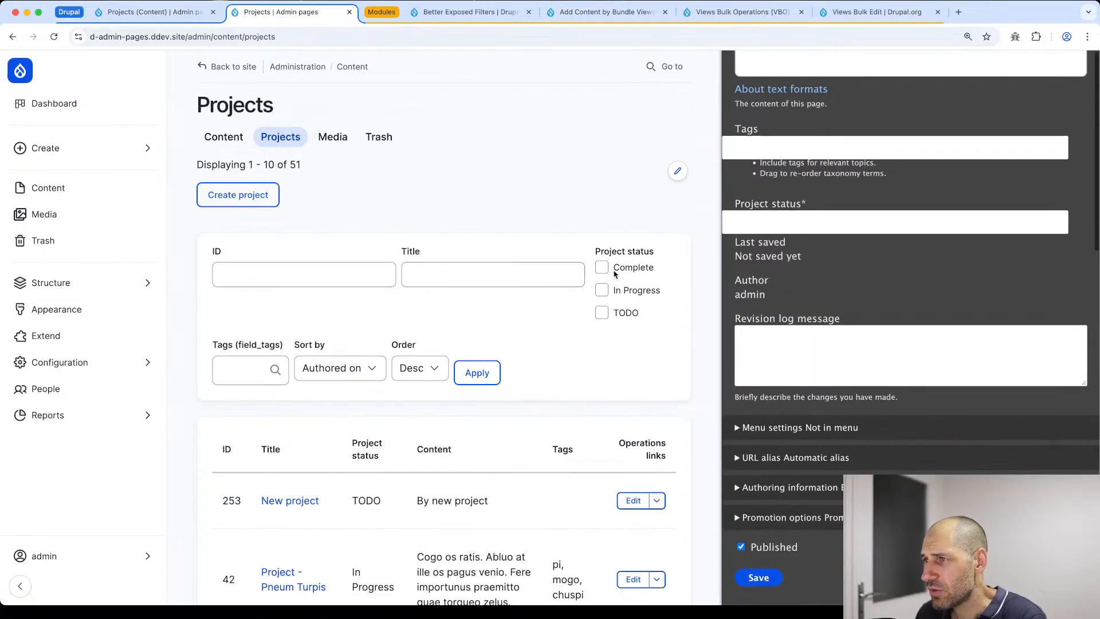
scroll(868, 228, "up", 8)
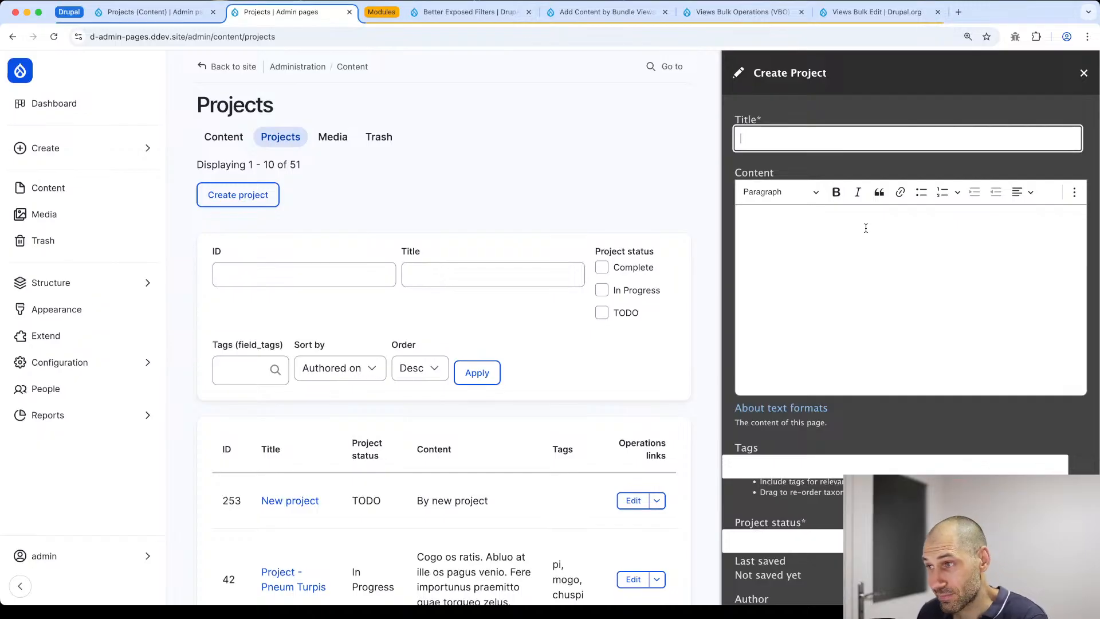
Step: Widen the Create Project tray, check its Content and Tags fields, and close it without saving
left_click(866, 228)
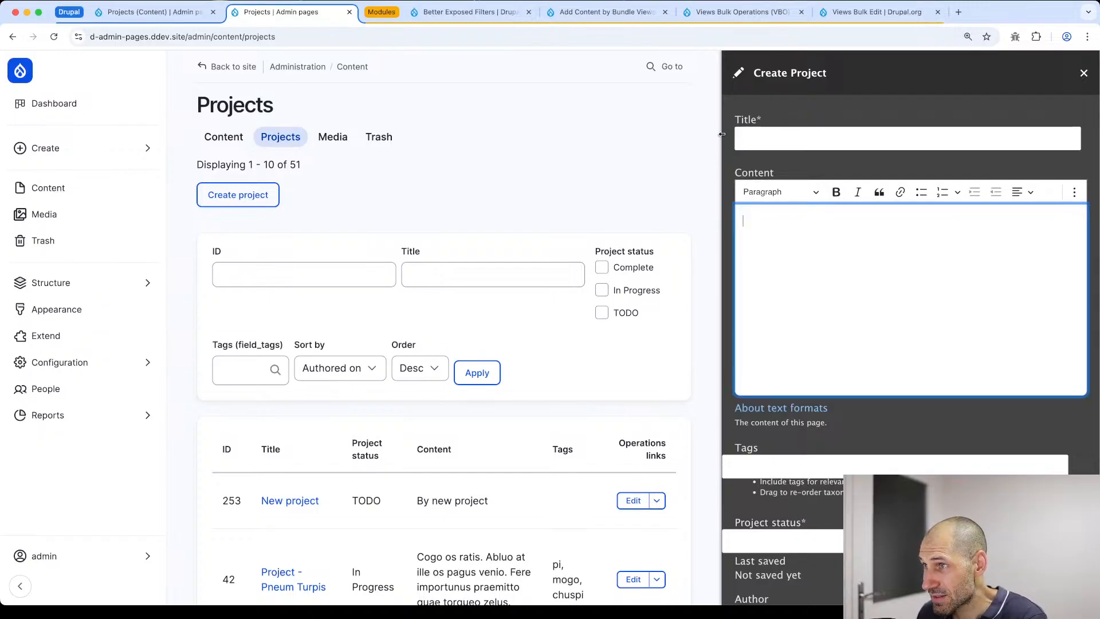
left_click_drag(722, 134, 679, 133)
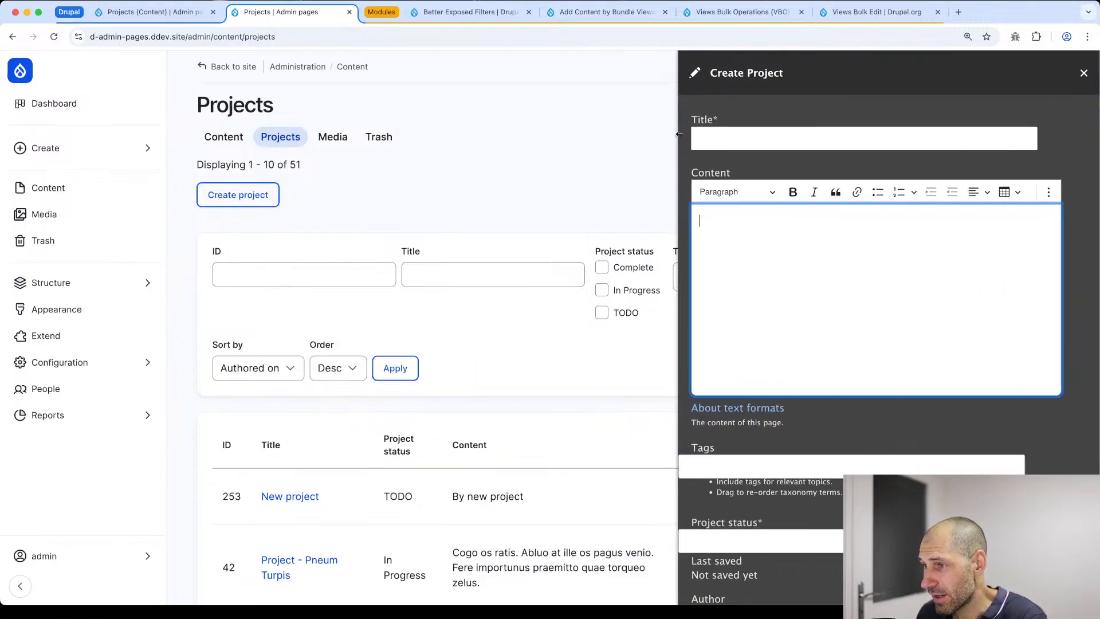
left_click(738, 469)
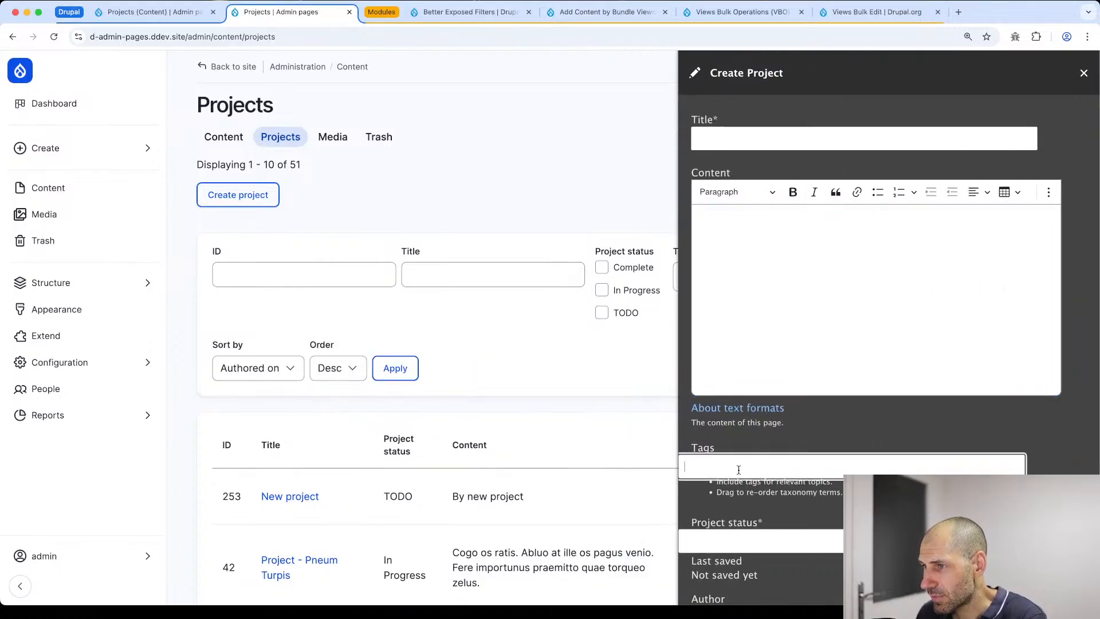
left_click(1084, 73)
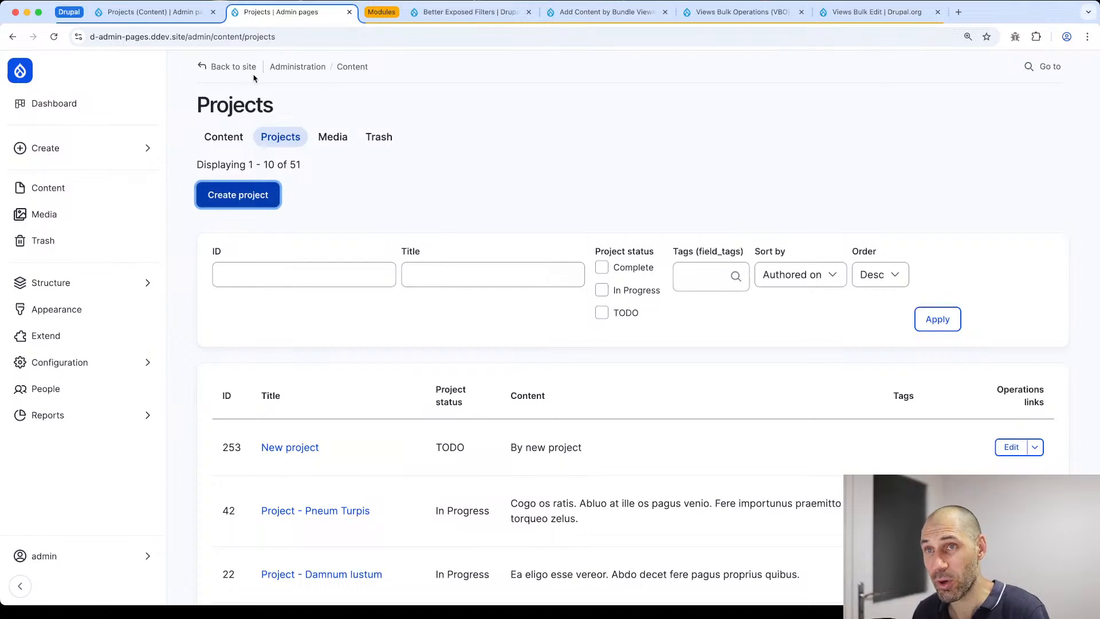
Step: In the Projects view, set the header Add Content by Bundle link's target to Modal Dialog, apply it and save the view
left_click(189, 14)
scroll(504, 347, "down", 4)
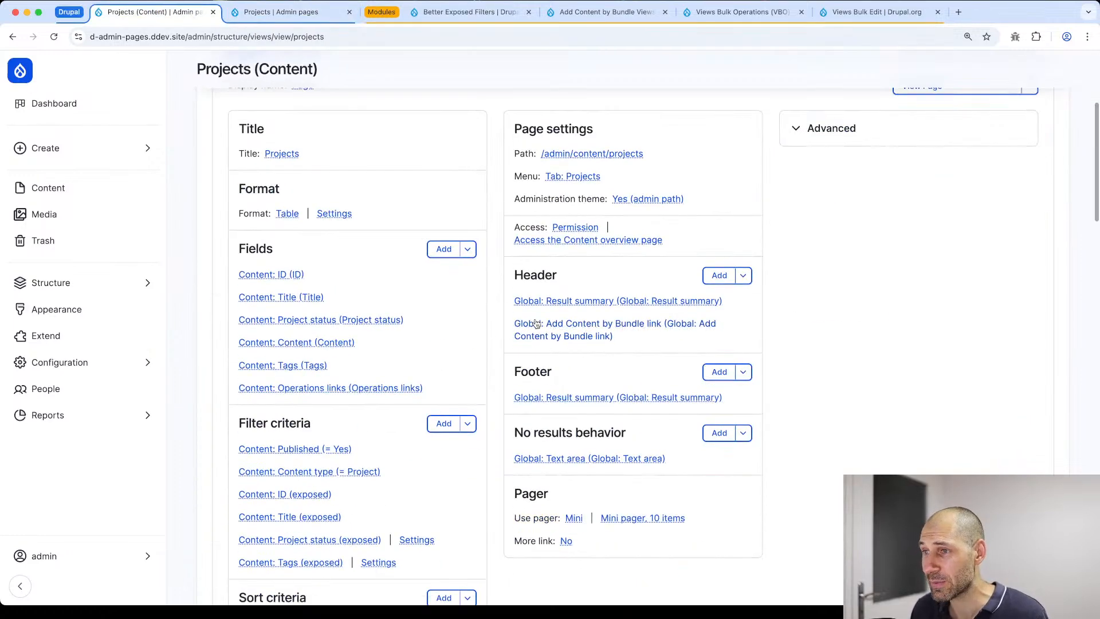
left_click(565, 335)
left_click(204, 200)
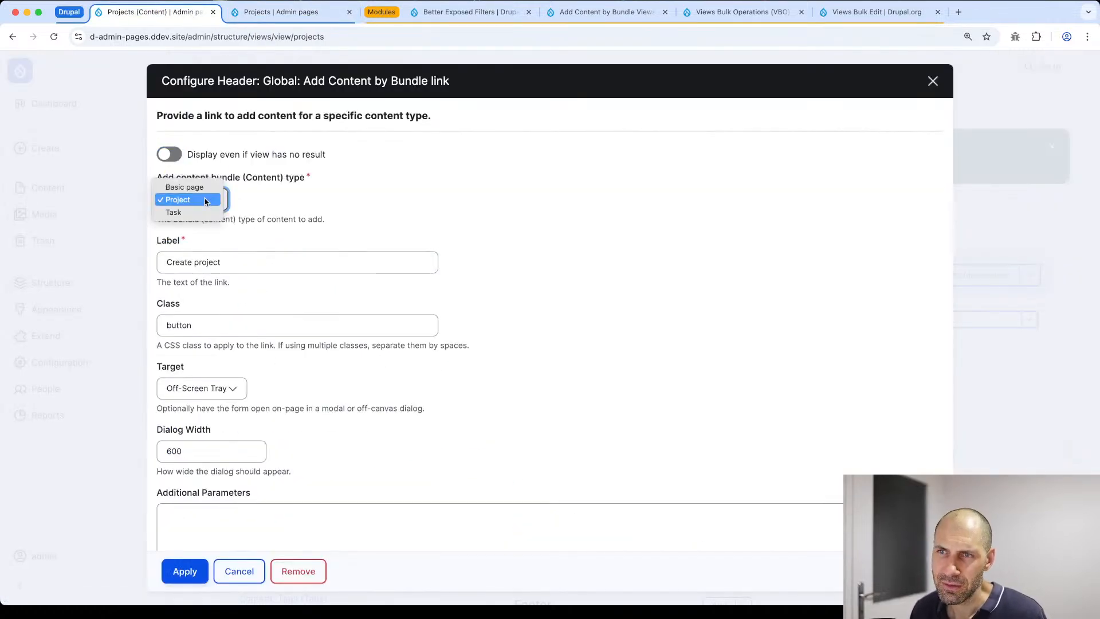
left_click(205, 200)
left_click(210, 390)
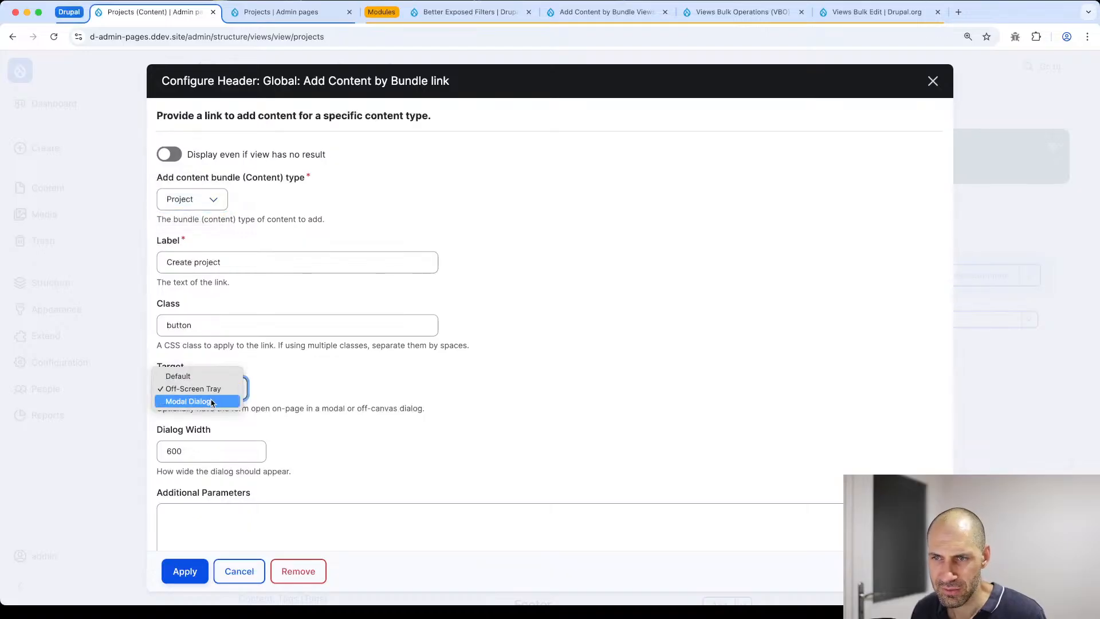
left_click(212, 402)
scroll(224, 441, "down", 5)
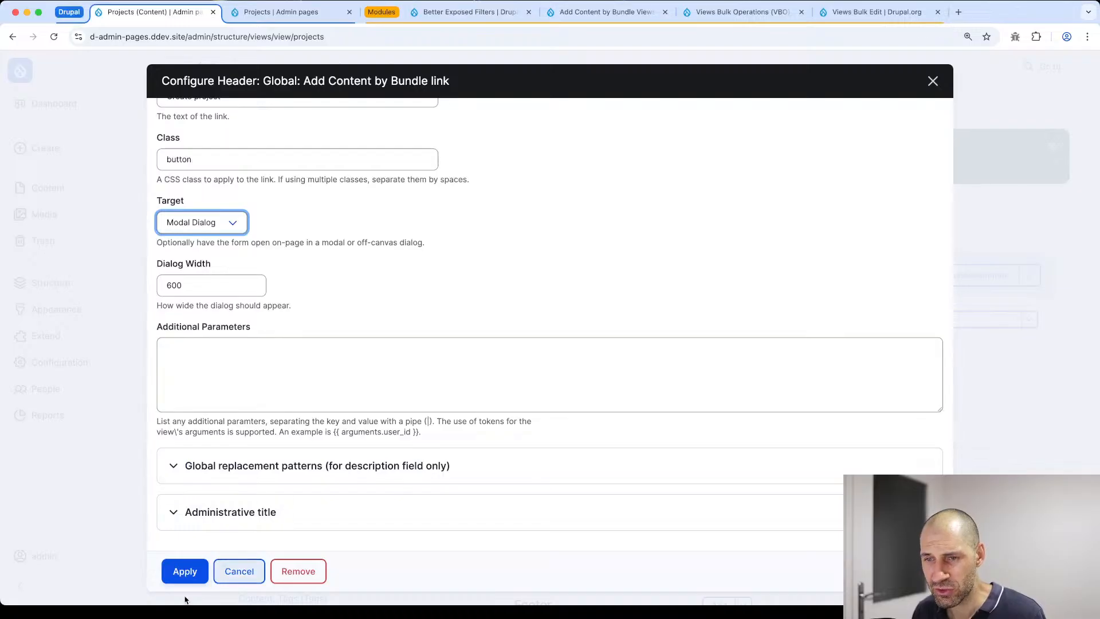
left_click(191, 570)
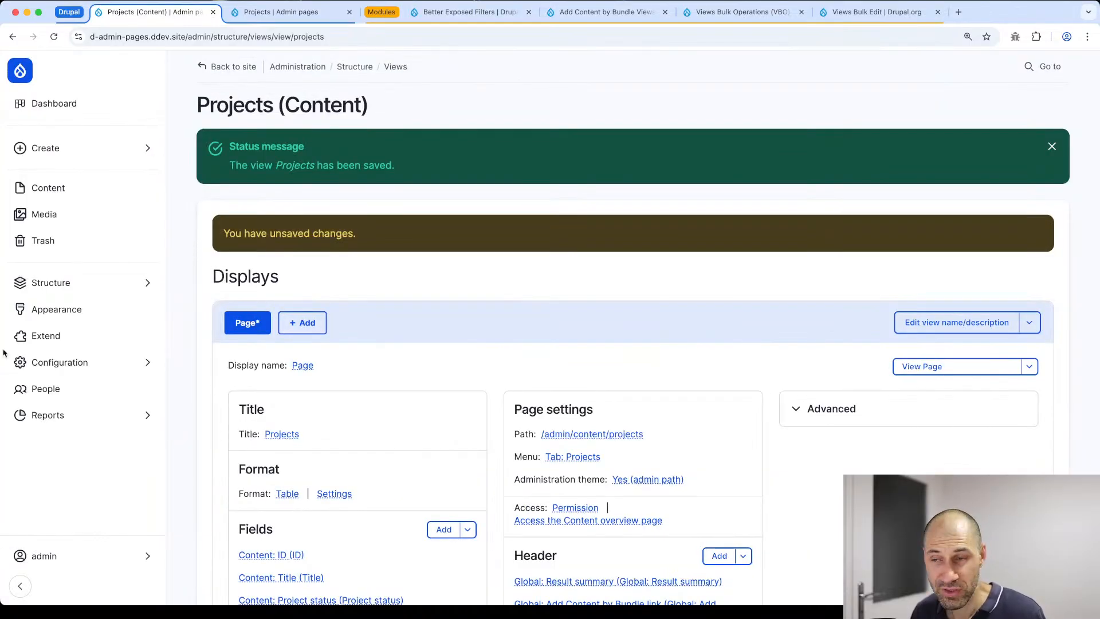
scroll(319, 356, "down", 13)
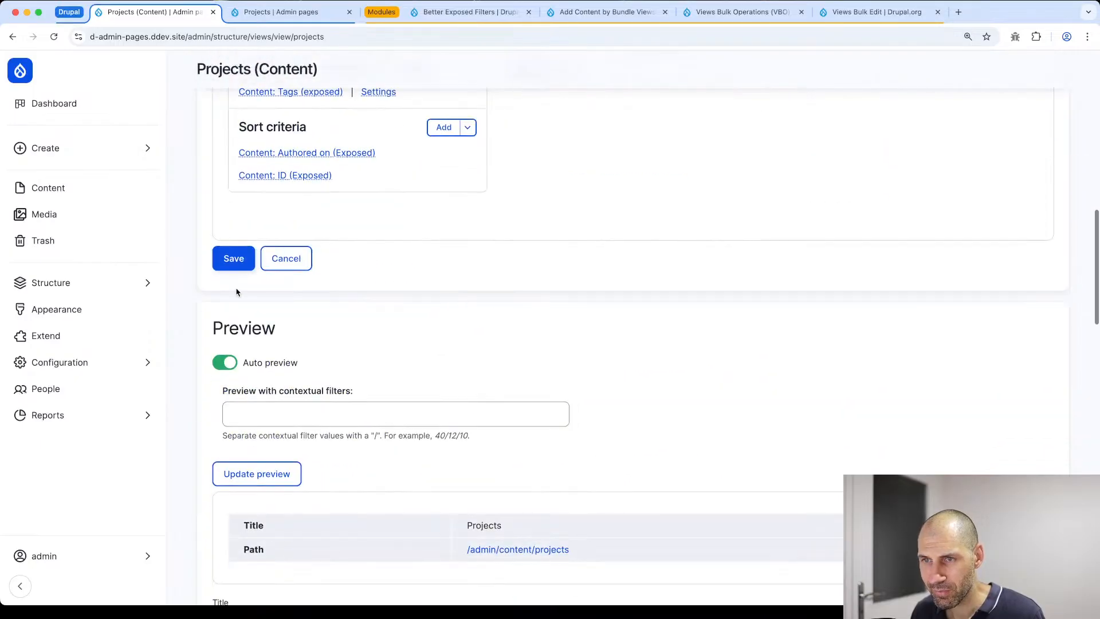
left_click(233, 259)
Step: Open the Create Project form on the Projects admin page, close it without saving and check the pager below the list
left_click(281, 11)
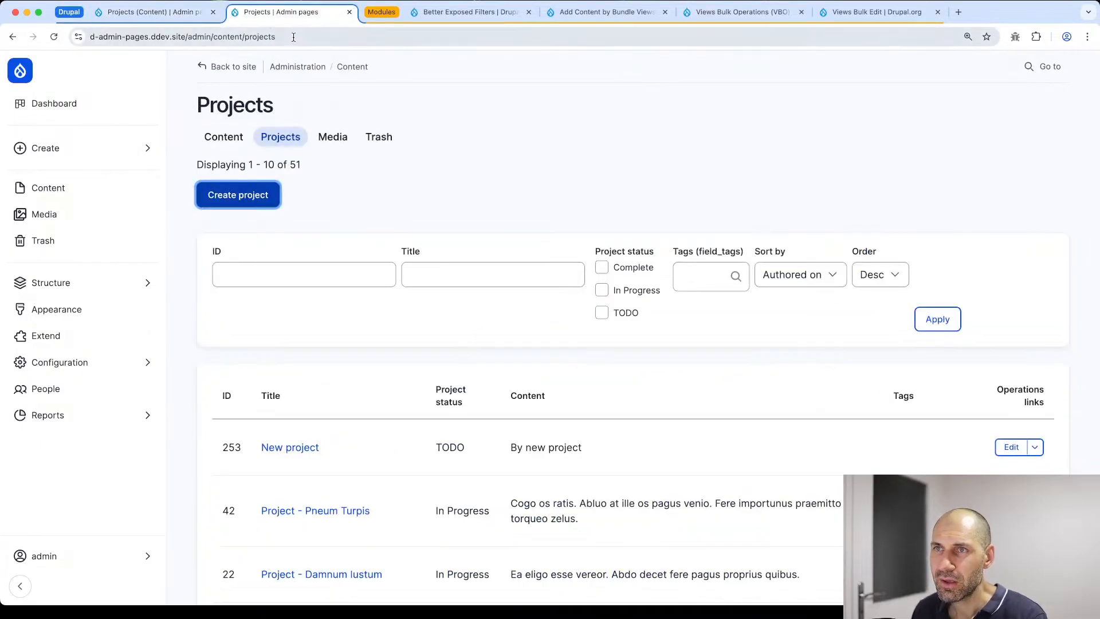
left_click(260, 194)
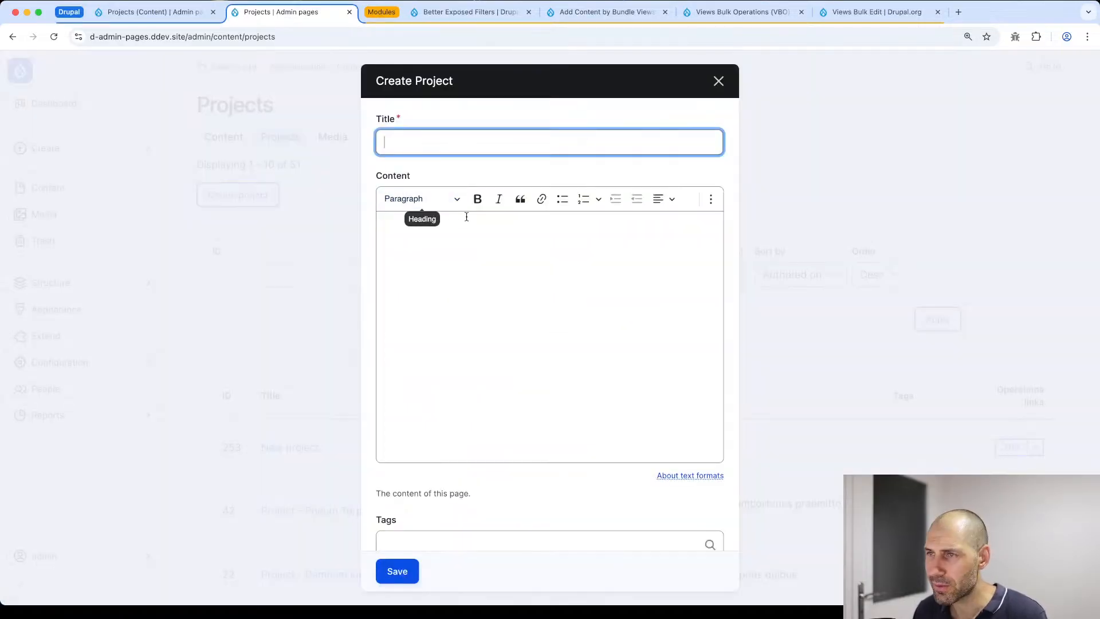
left_click(719, 82)
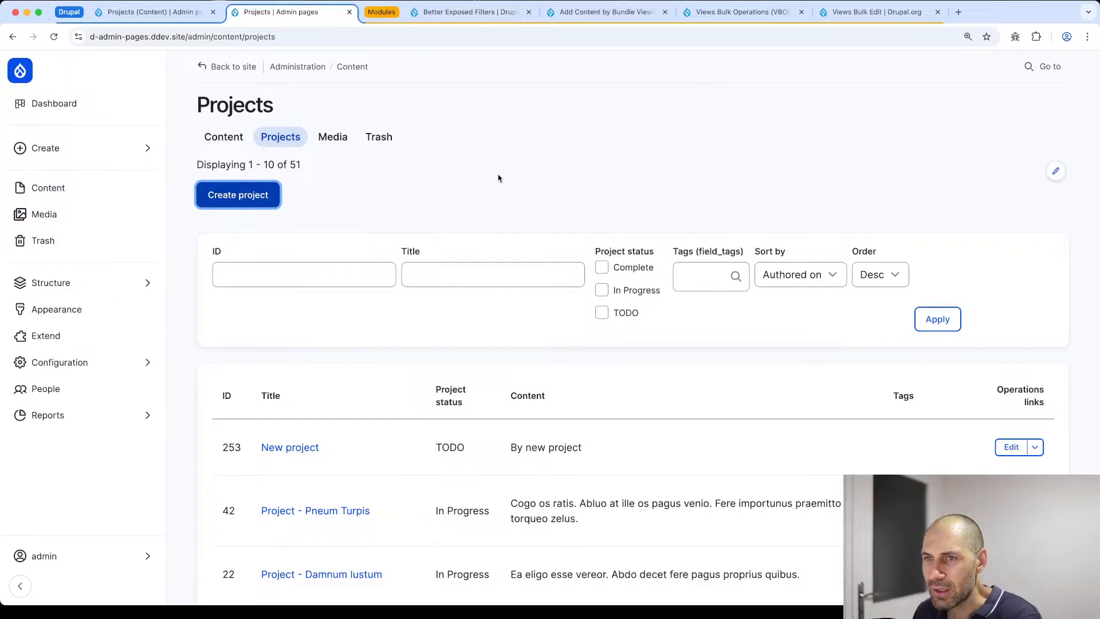
scroll(559, 202, "down", 5)
scroll(559, 202, "down", 5)
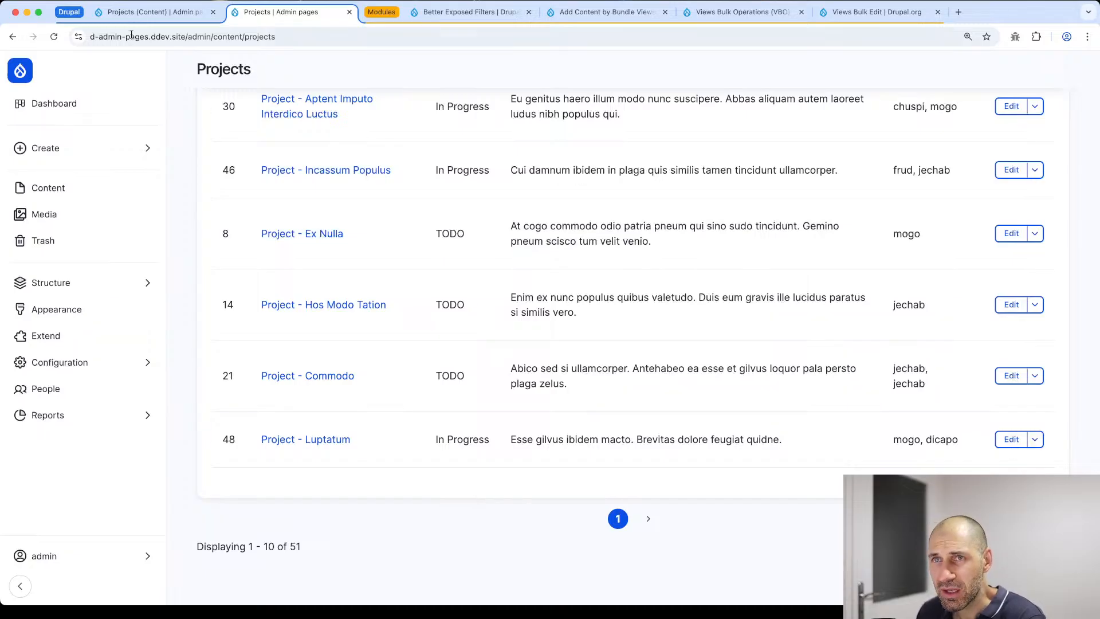
Step: In the Projects view, change the pager type to Paged output, full pager
left_click(152, 15)
scroll(533, 319, "down", 10)
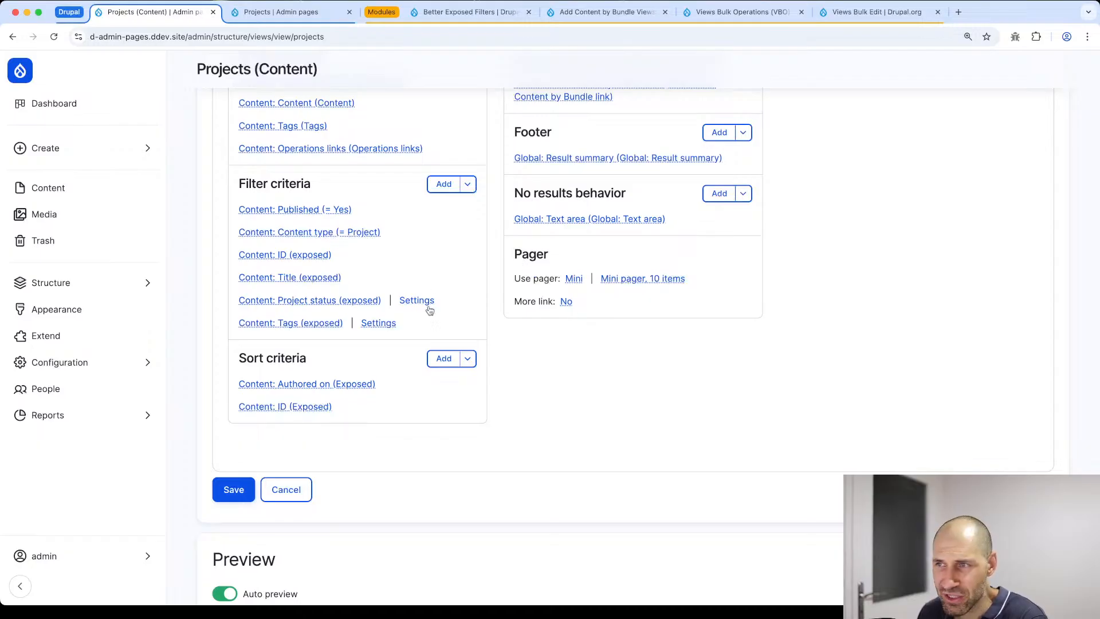
left_click(573, 279)
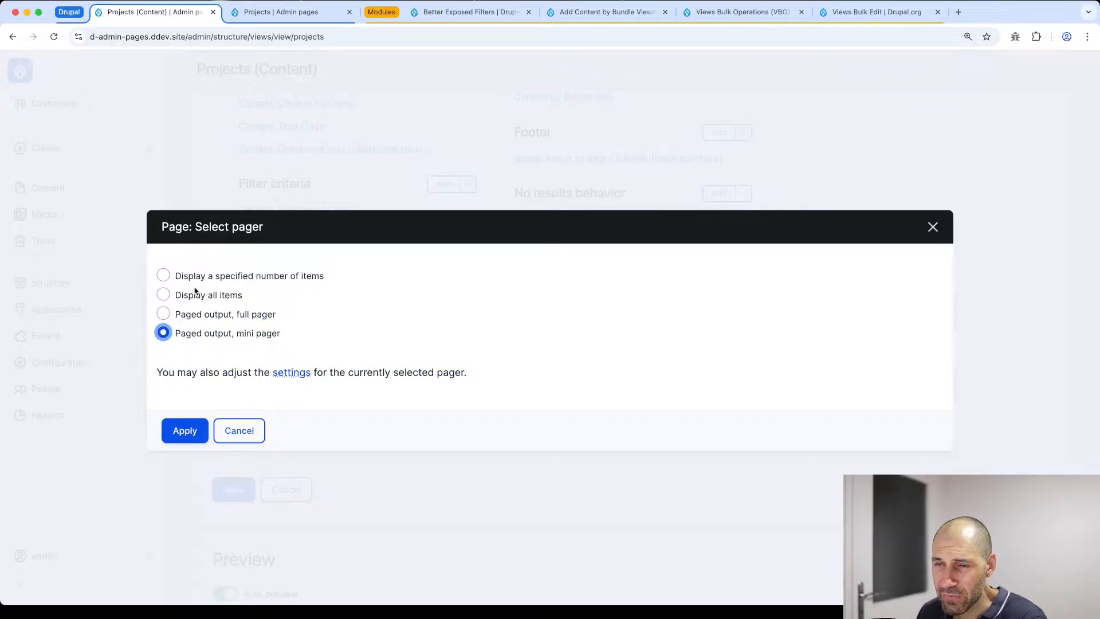
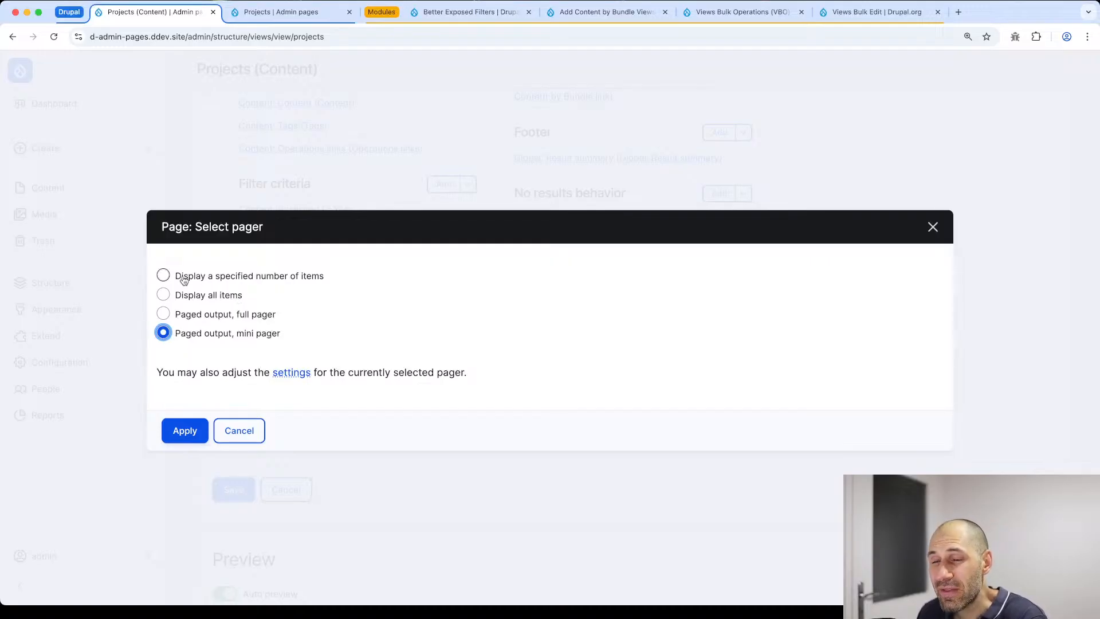
left_click(240, 282)
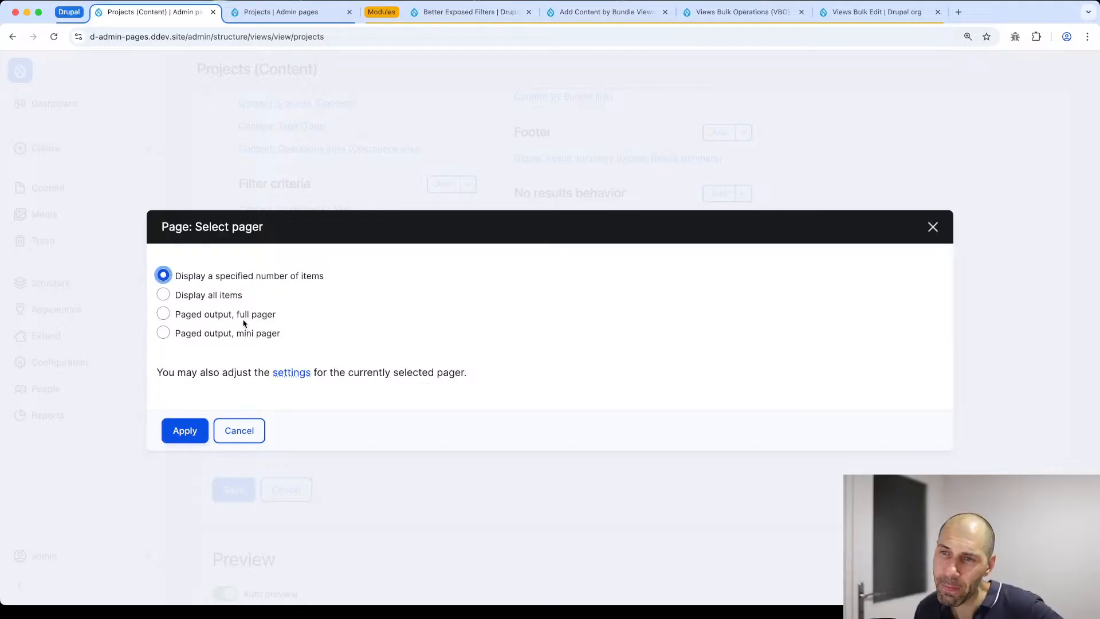
left_click(200, 314)
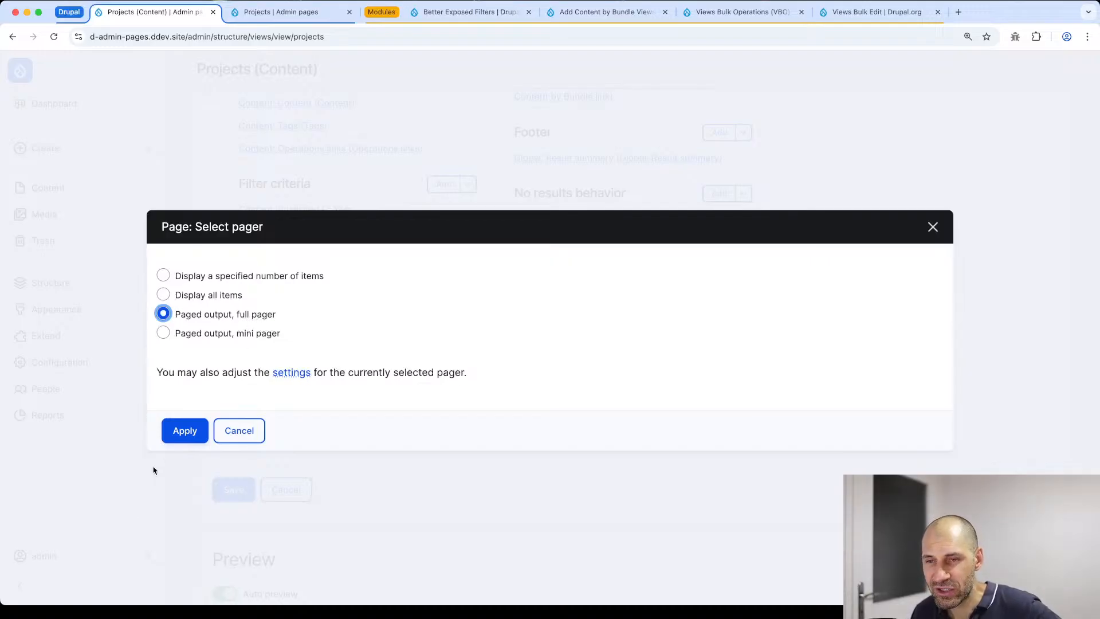
left_click(182, 434)
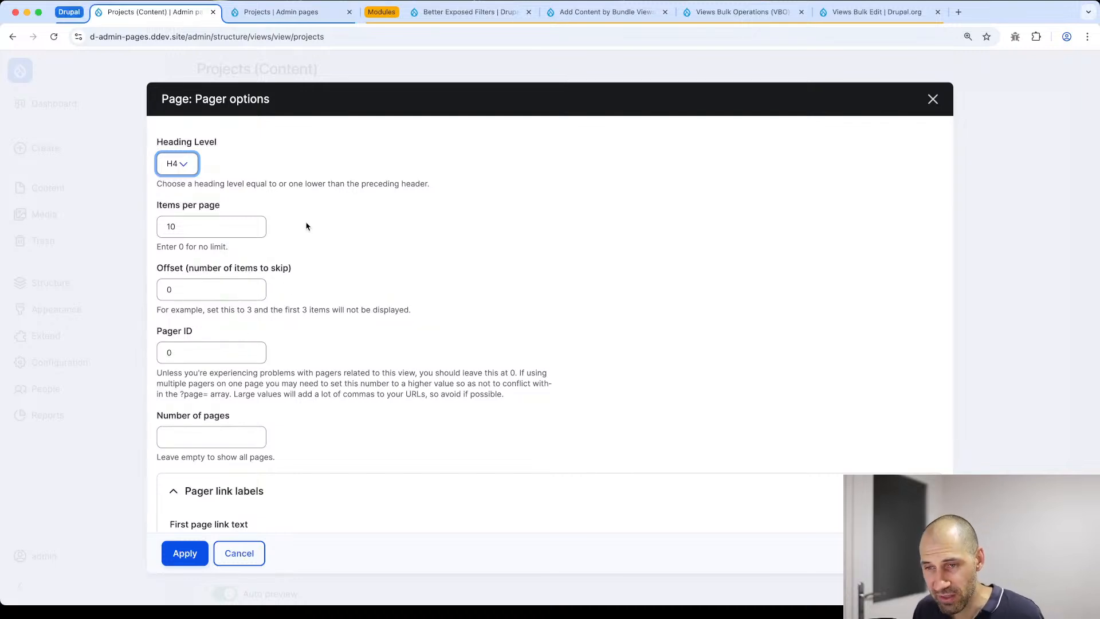
Step: In the pager options, allow users to control the number of items displayed, then apply and save the view
scroll(302, 253, "down", 2)
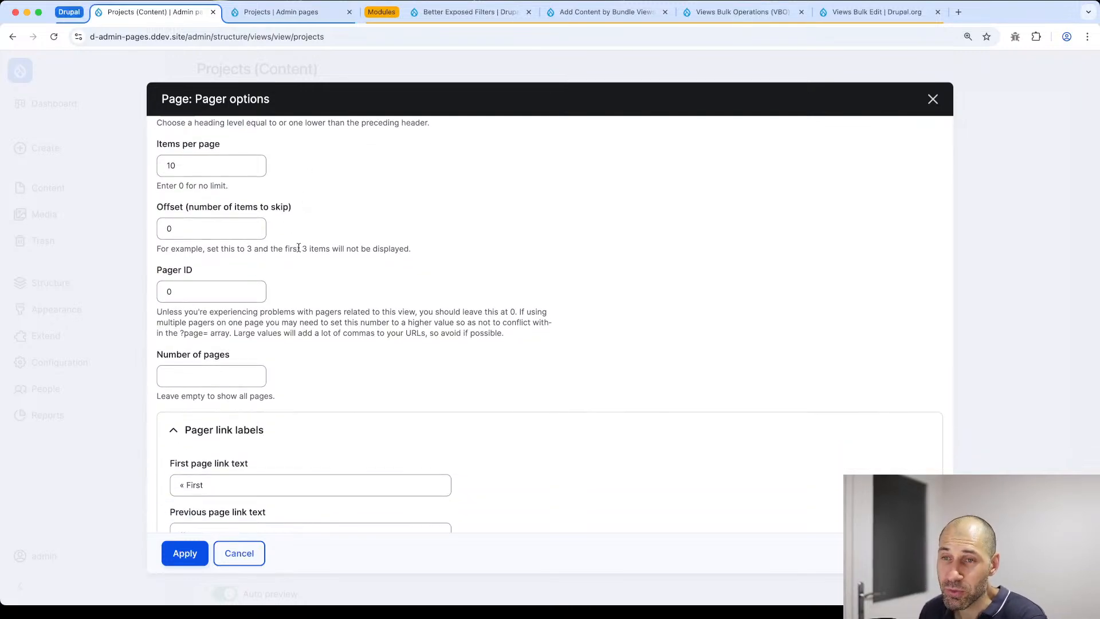
scroll(258, 310, "down", 10)
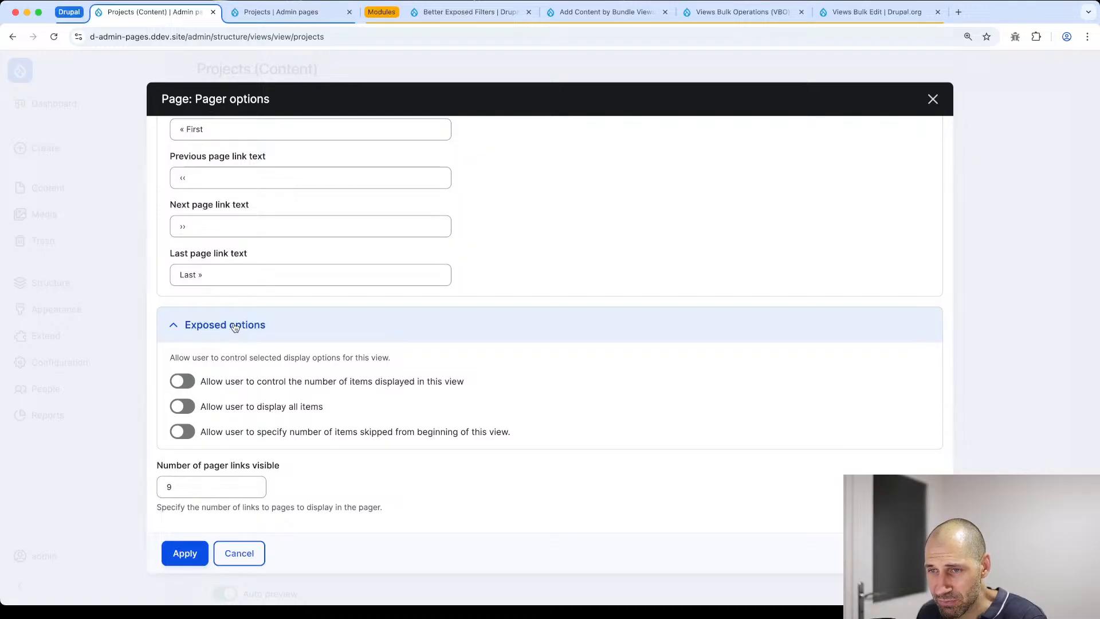
left_click(188, 387)
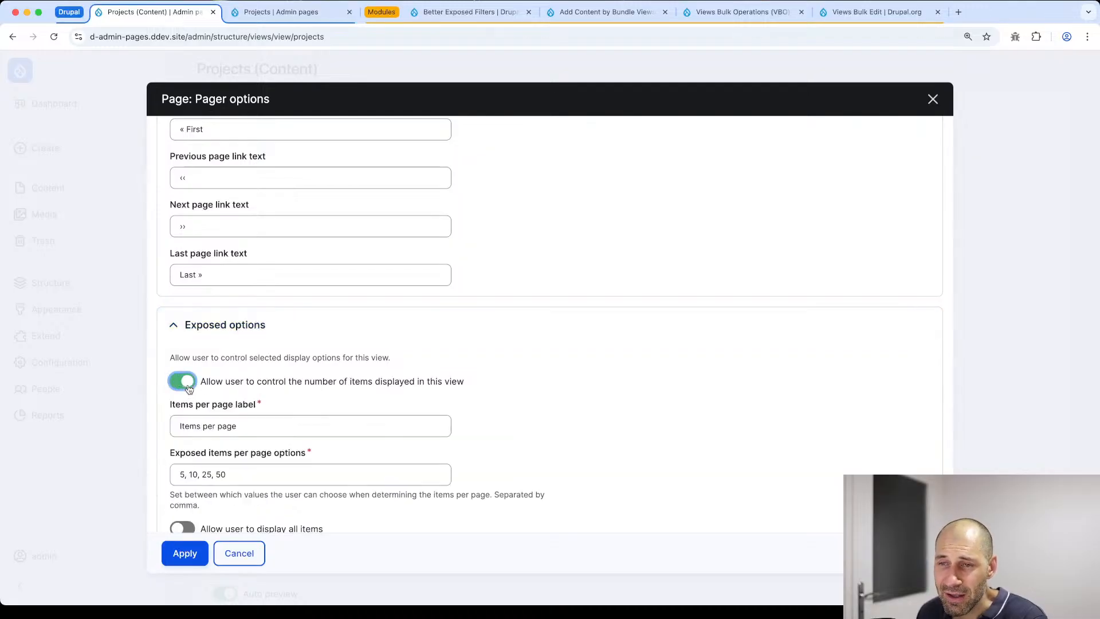
scroll(197, 352, "down", 2)
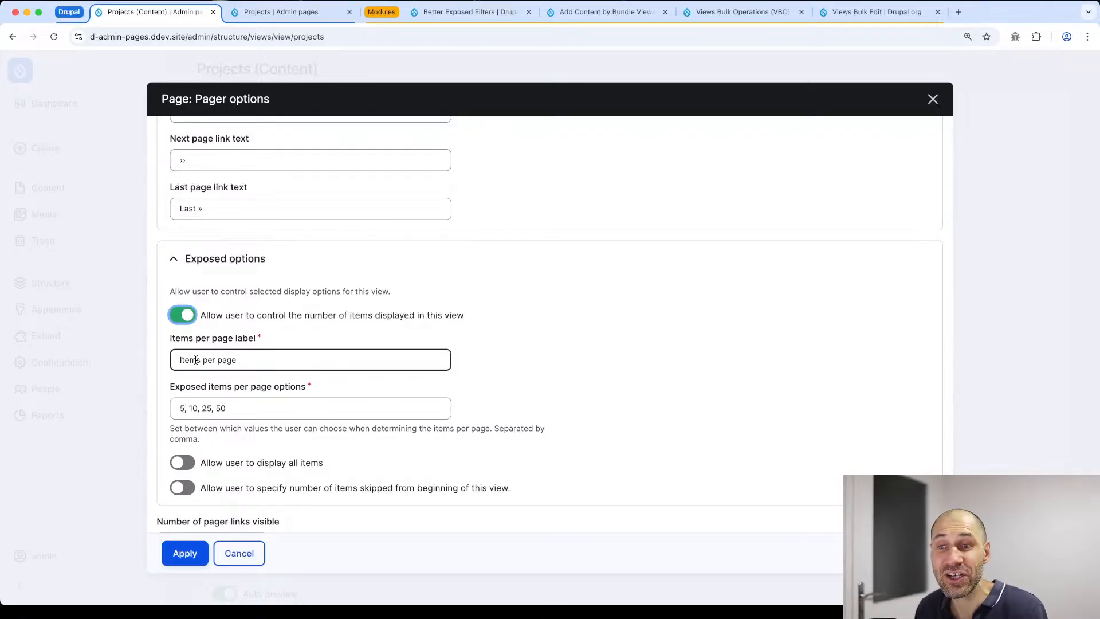
left_click(184, 554)
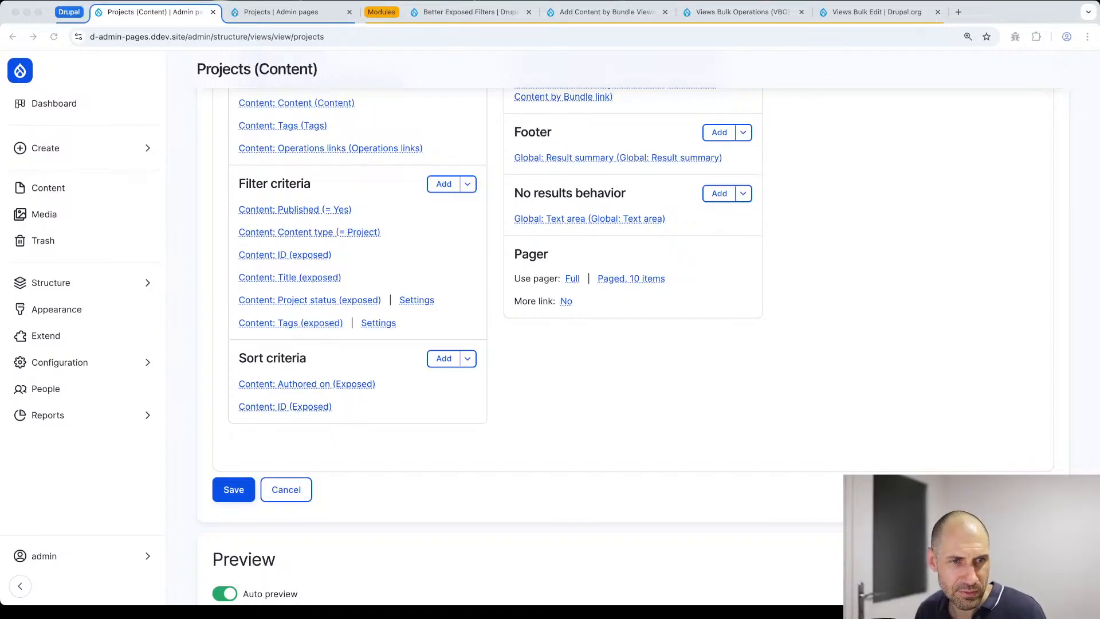
left_click(233, 489)
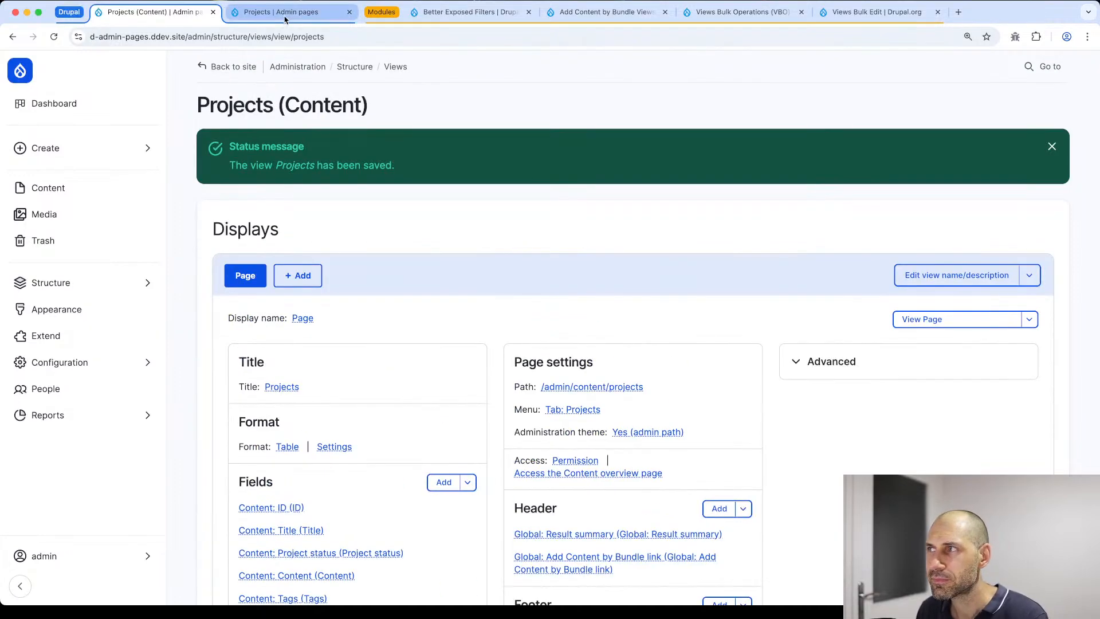
Step: Reload the Projects admin page and list the projects with 25 items per page
left_click(285, 14)
left_click(291, 33)
key("Return")
left_click(548, 285)
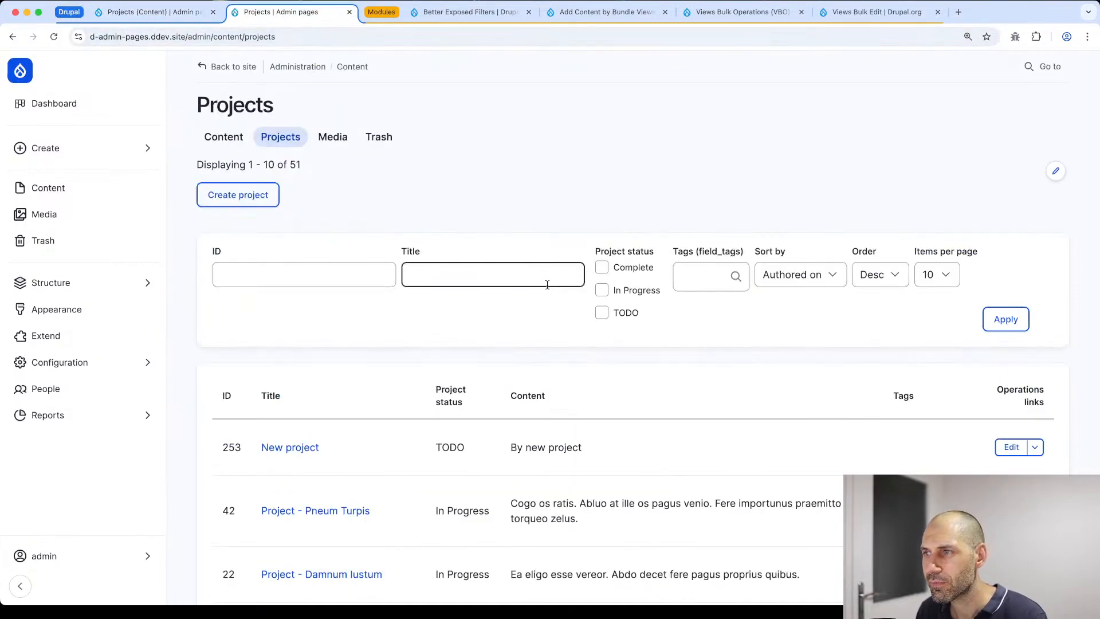
scroll(952, 275, "down", 2)
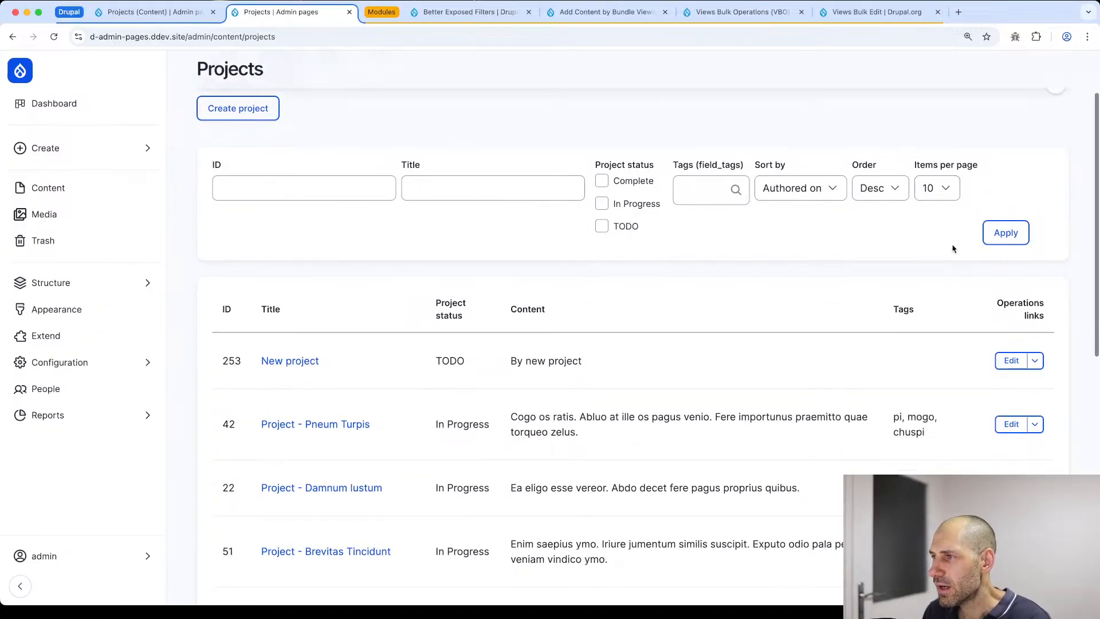
left_click(946, 192)
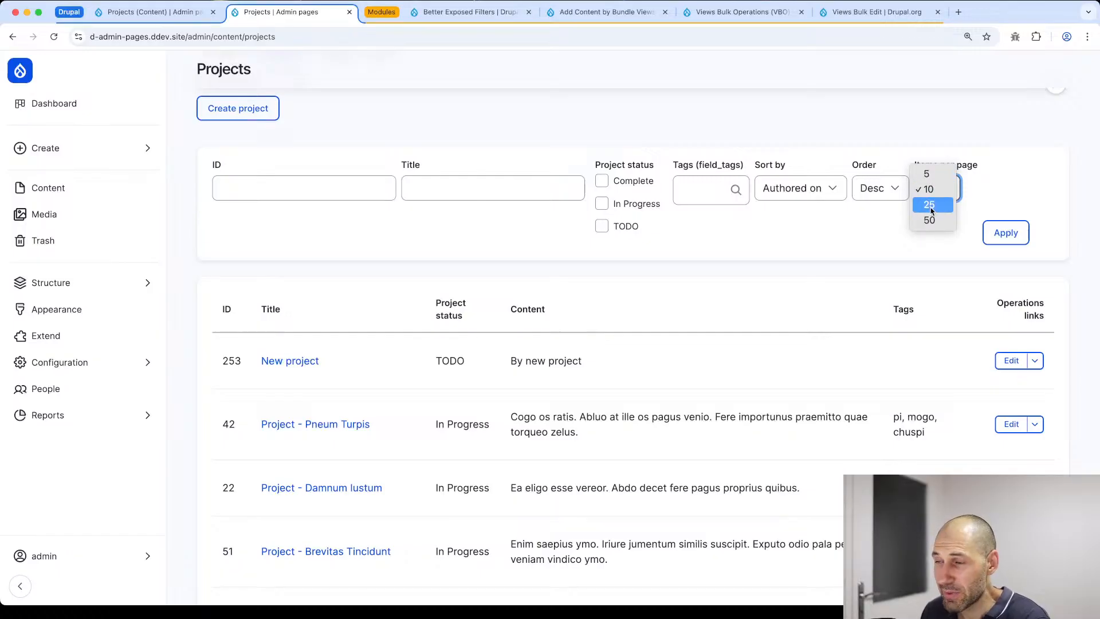
left_click(930, 205)
left_click(1005, 233)
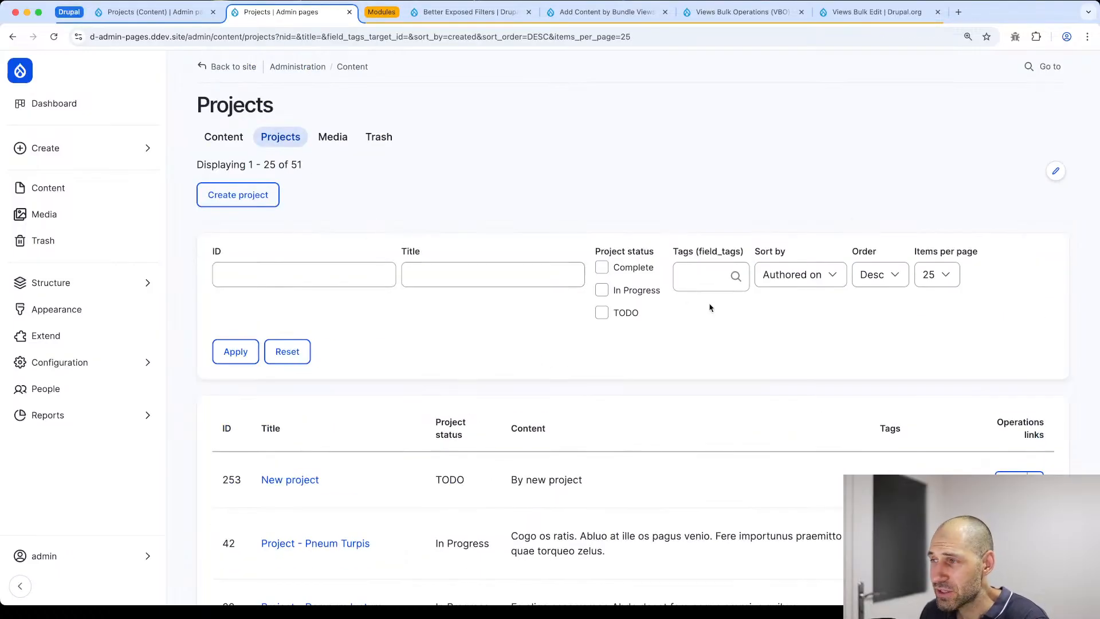
Step: Look through the project list and use its pager to visit page 2 and page 3
scroll(470, 378, "down", 10)
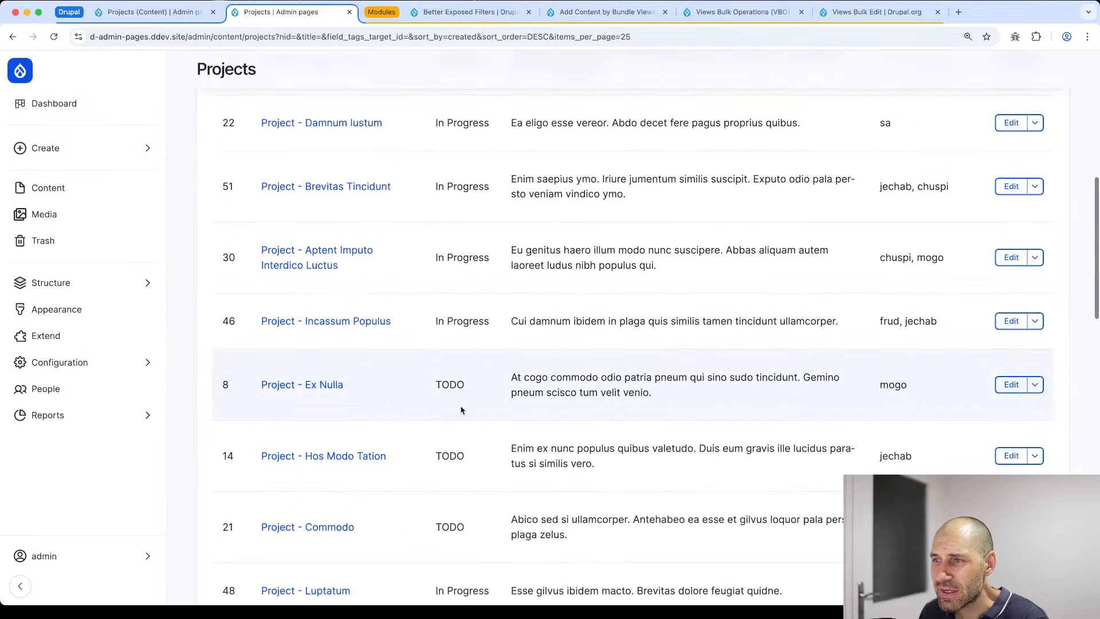
scroll(461, 409, "down", 15)
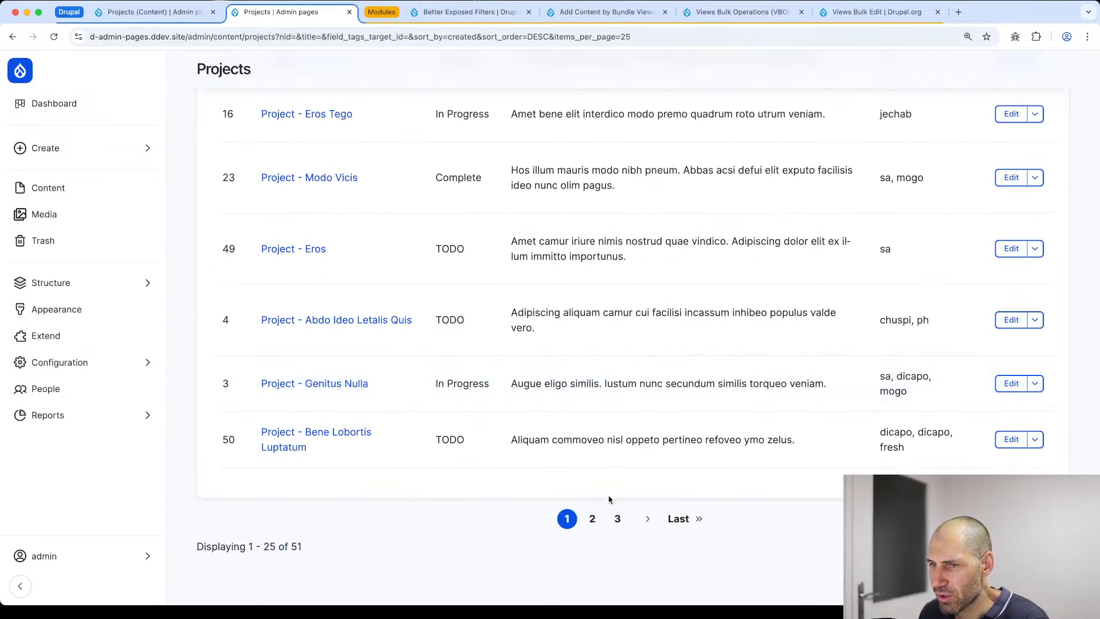
left_click(593, 519)
scroll(591, 525, "down", 10)
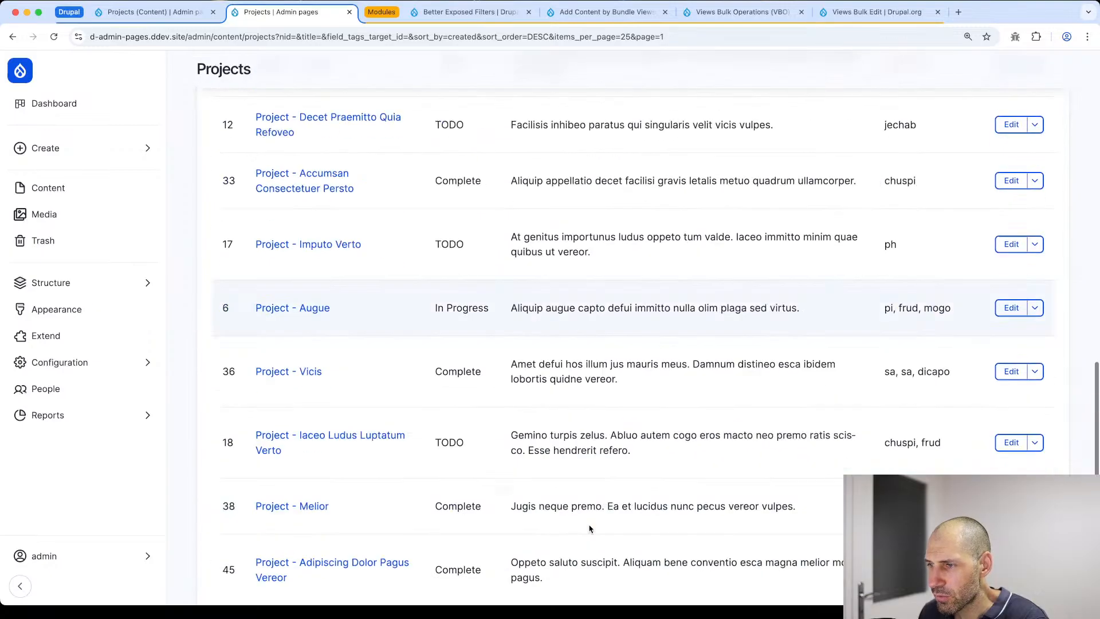
scroll(590, 528, "down", 5)
left_click(659, 520)
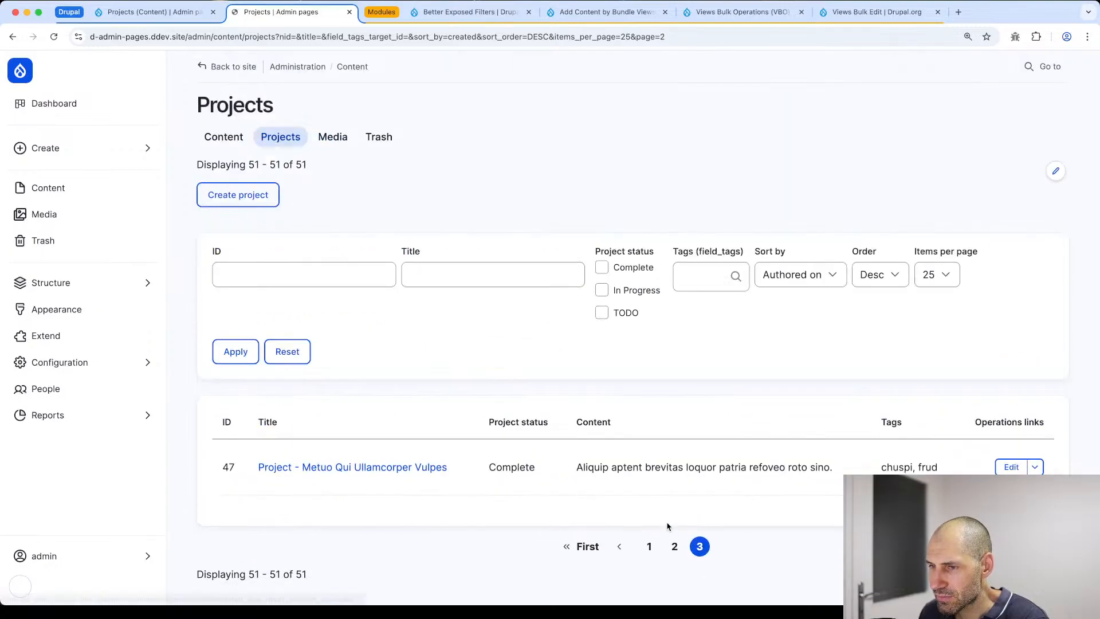
Step: List the projects with 5 items per page and check the pager and result summary below the table
scroll(659, 536, "down", 1)
left_click(938, 247)
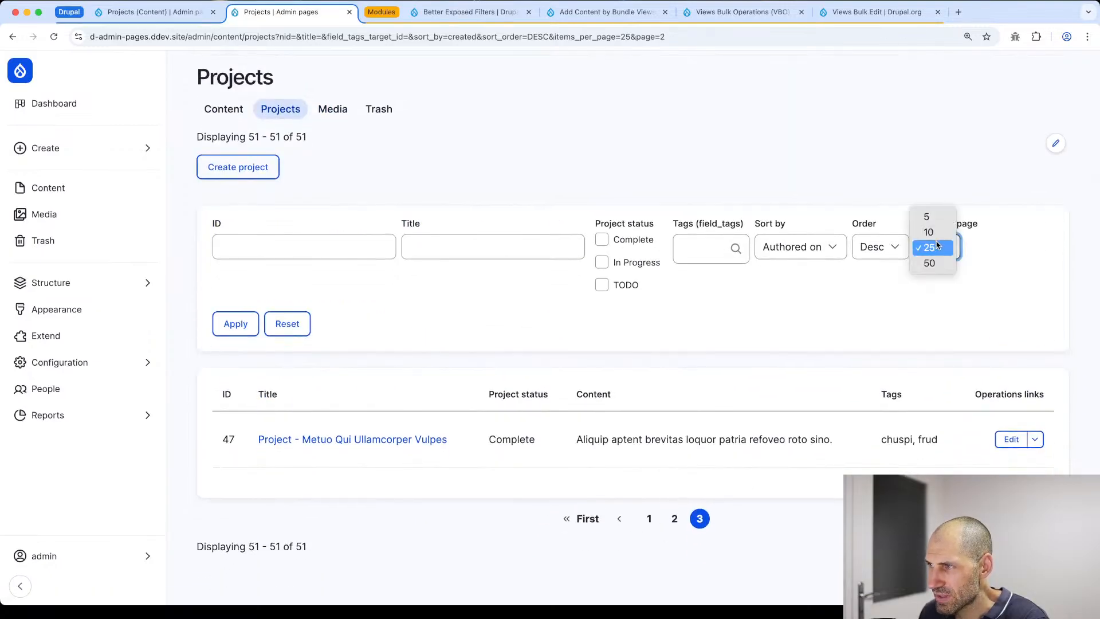
left_click(927, 216)
left_click(253, 323)
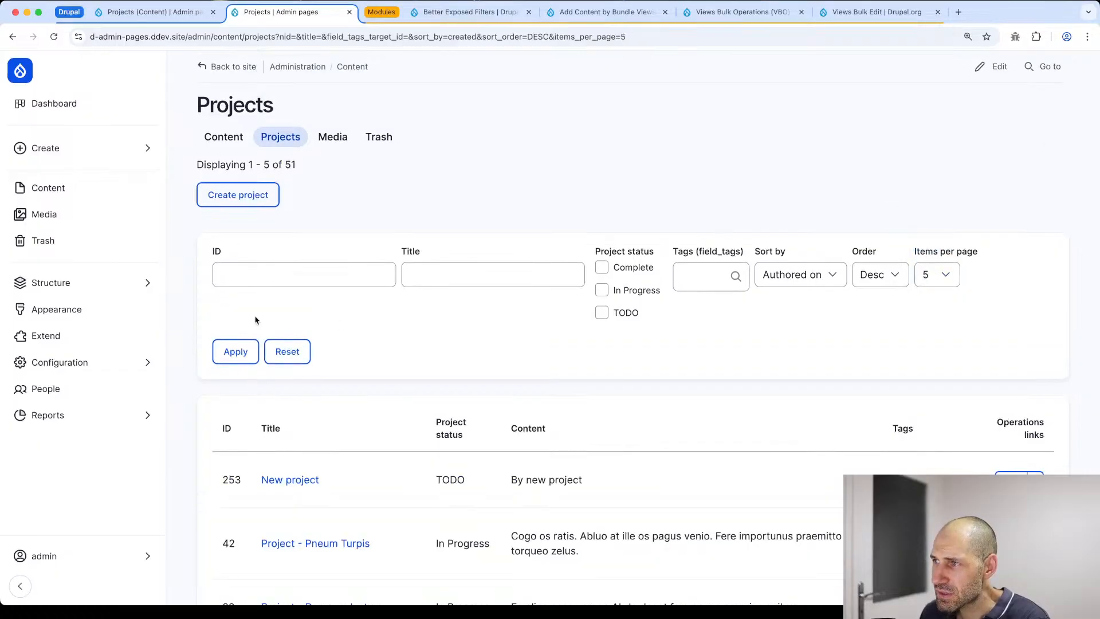
scroll(452, 373, "down", 5)
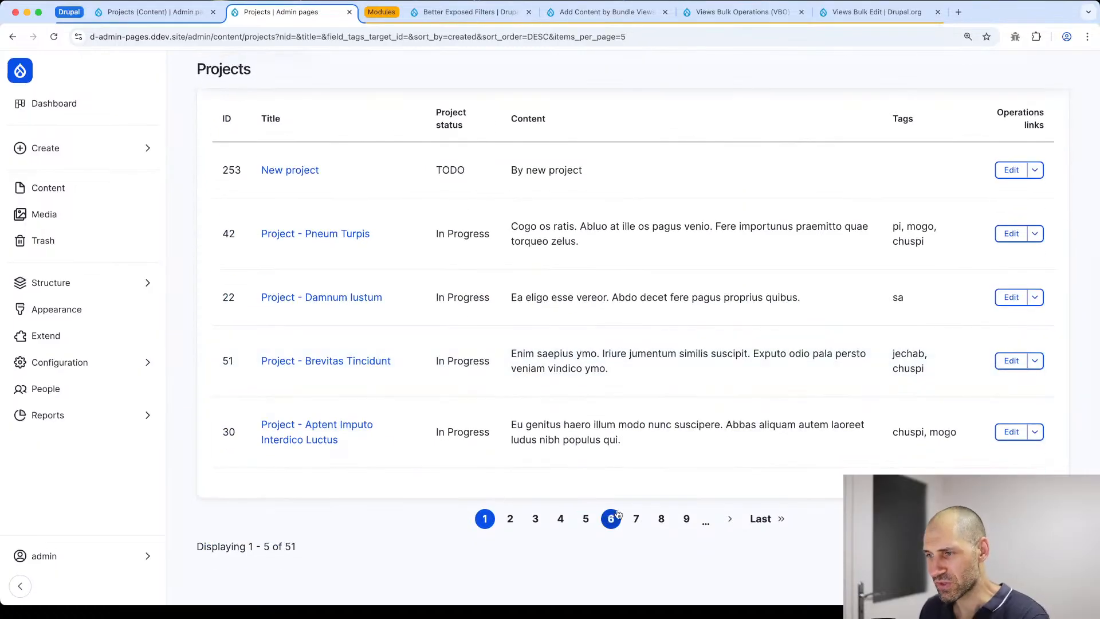
left_click_drag(245, 549, 305, 548)
scroll(309, 541, "up", 4)
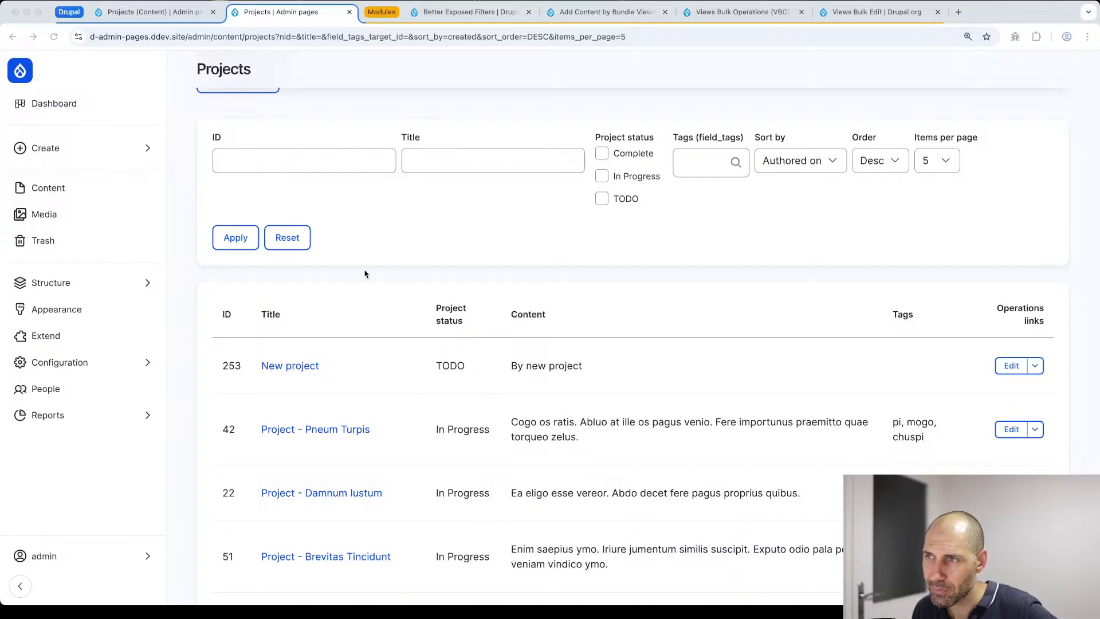
scroll(379, 270, "down", 3)
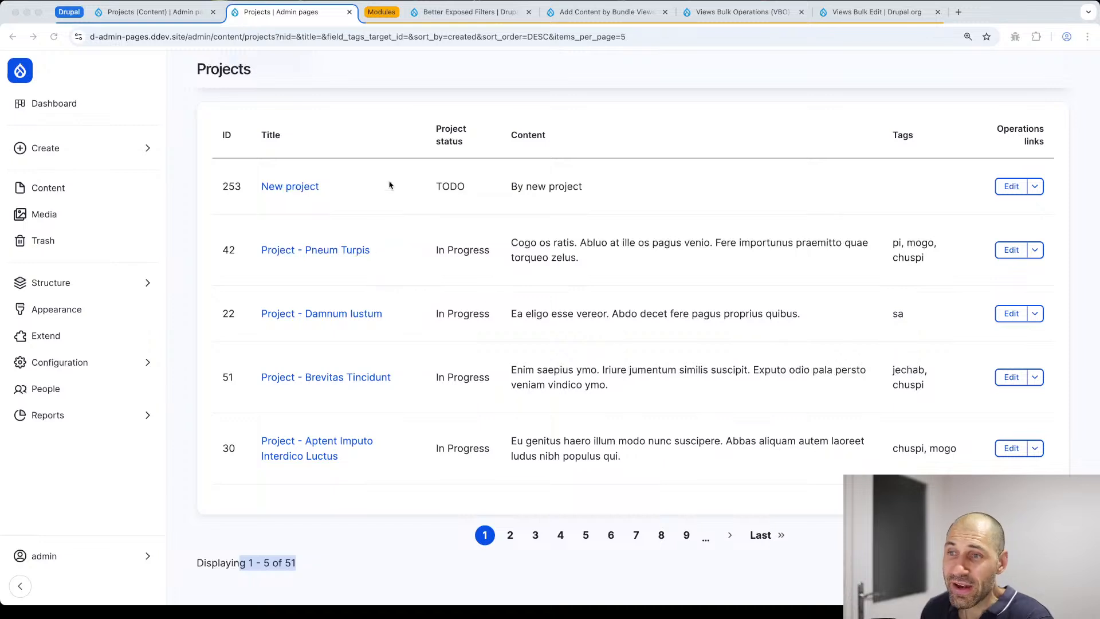
Step: Add the Node operations bulk form field to the Projects view, leaving its action settings at their defaults
left_click(304, 572)
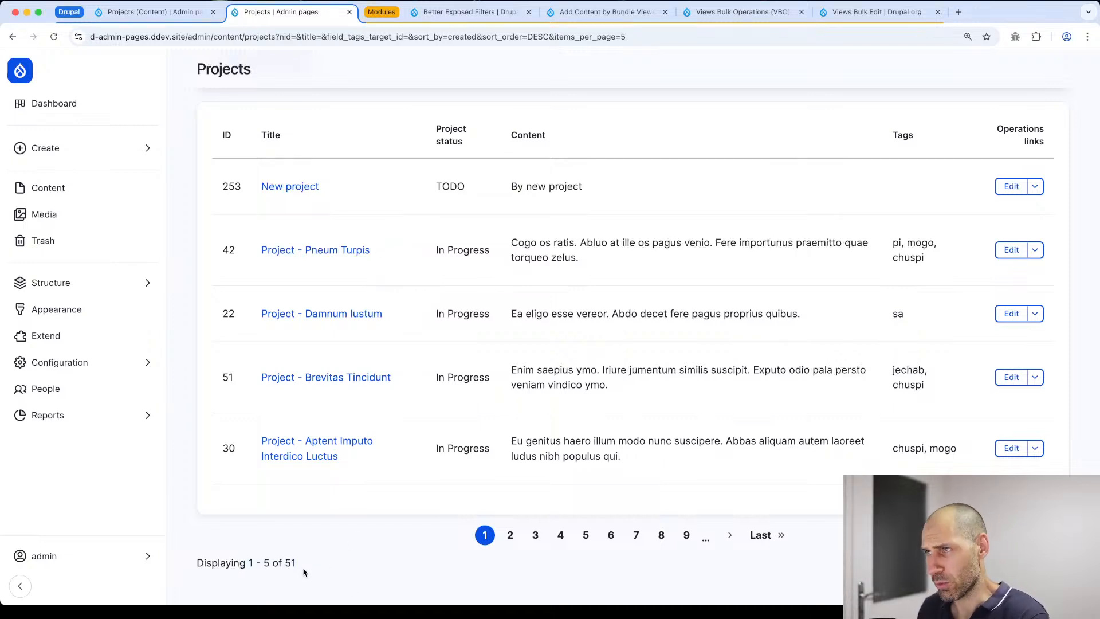
key("ctrl+shift+Tab")
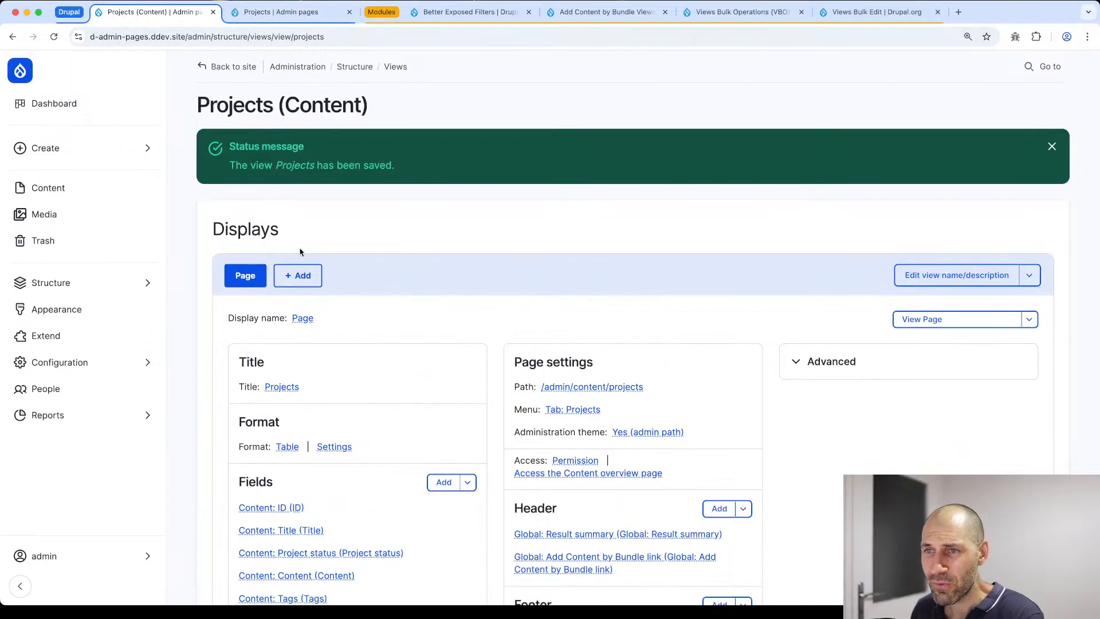
scroll(316, 261, "down", 2)
scroll(315, 261, "down", 2)
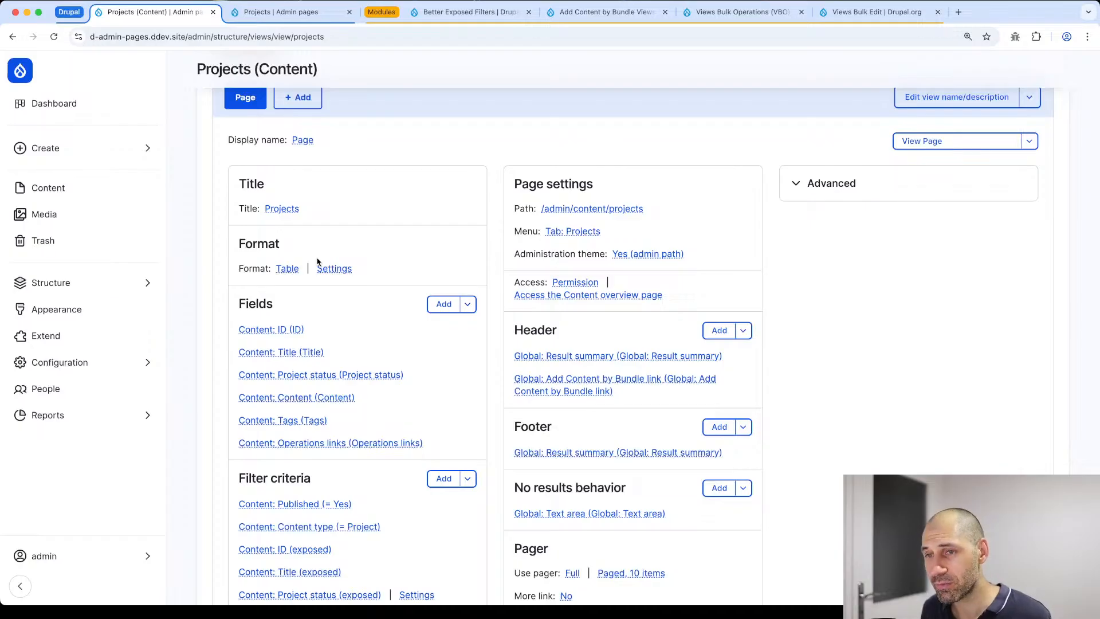
left_click(442, 303)
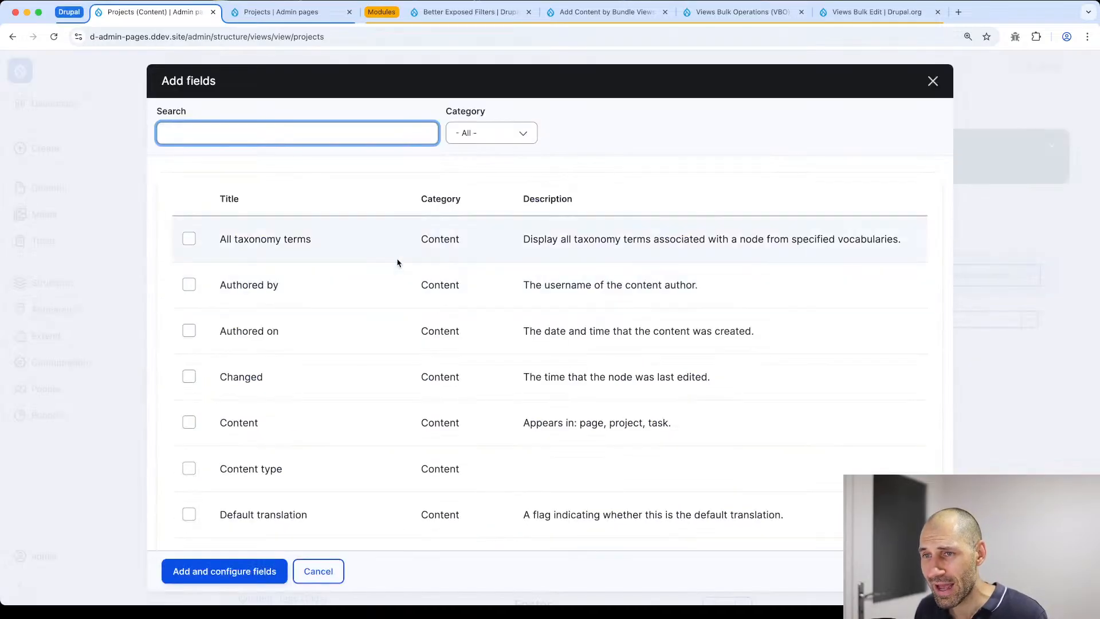
left_click(283, 137)
type("node")
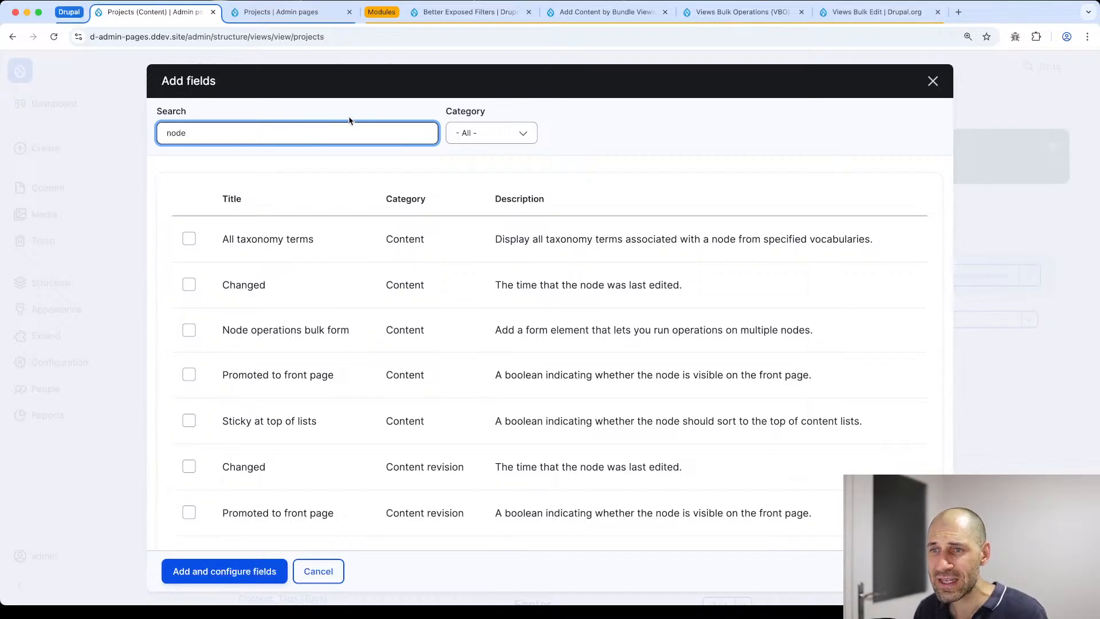
left_click(293, 333)
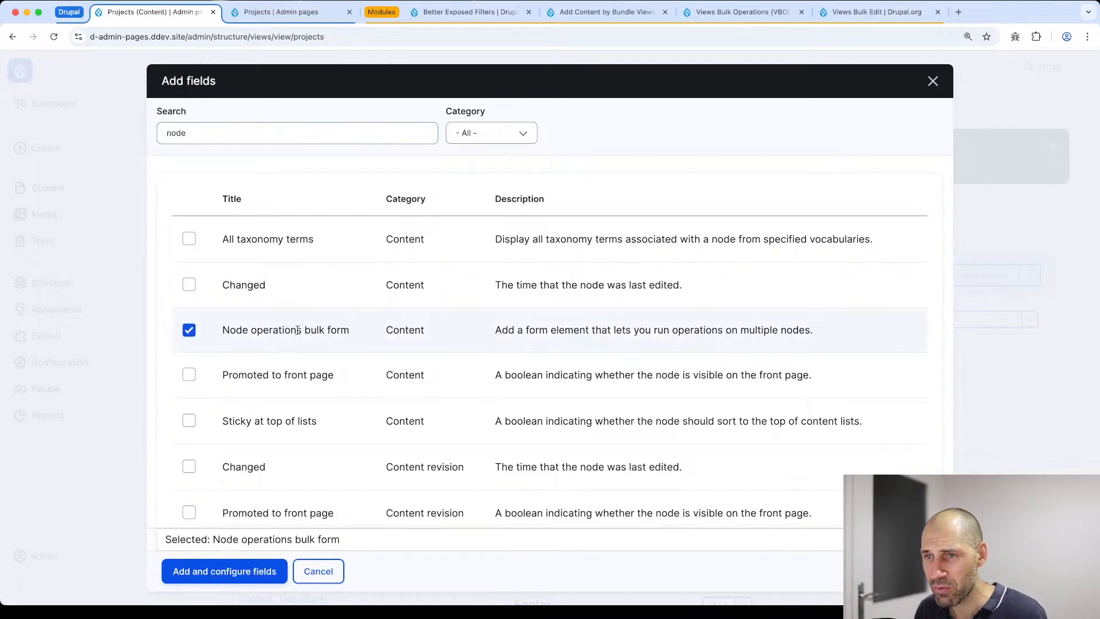
left_click(227, 576)
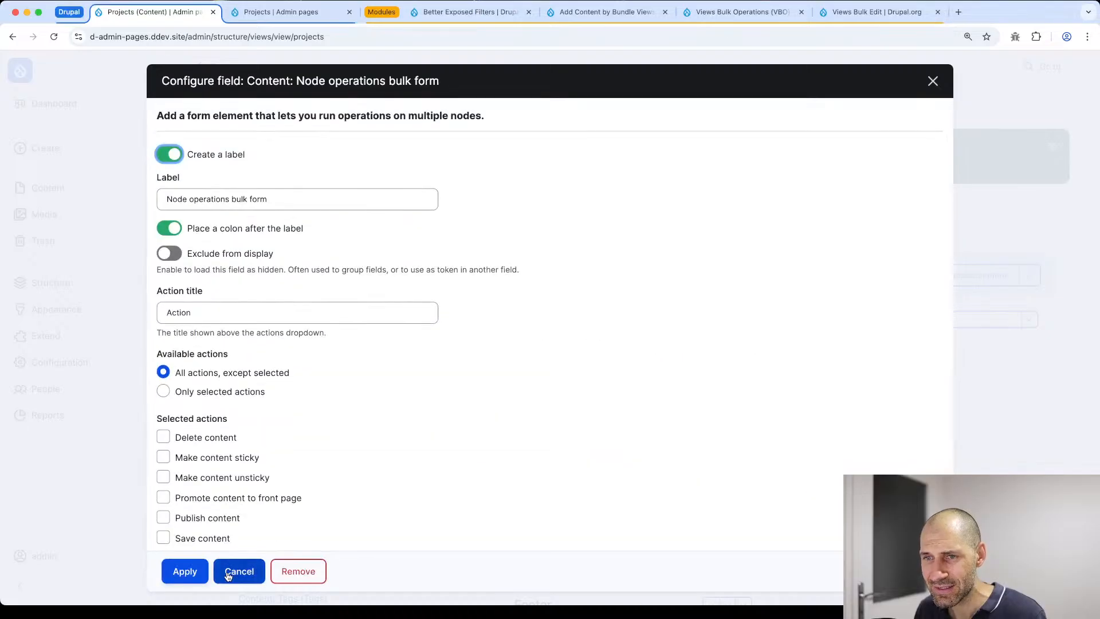
scroll(255, 275, "down", 3)
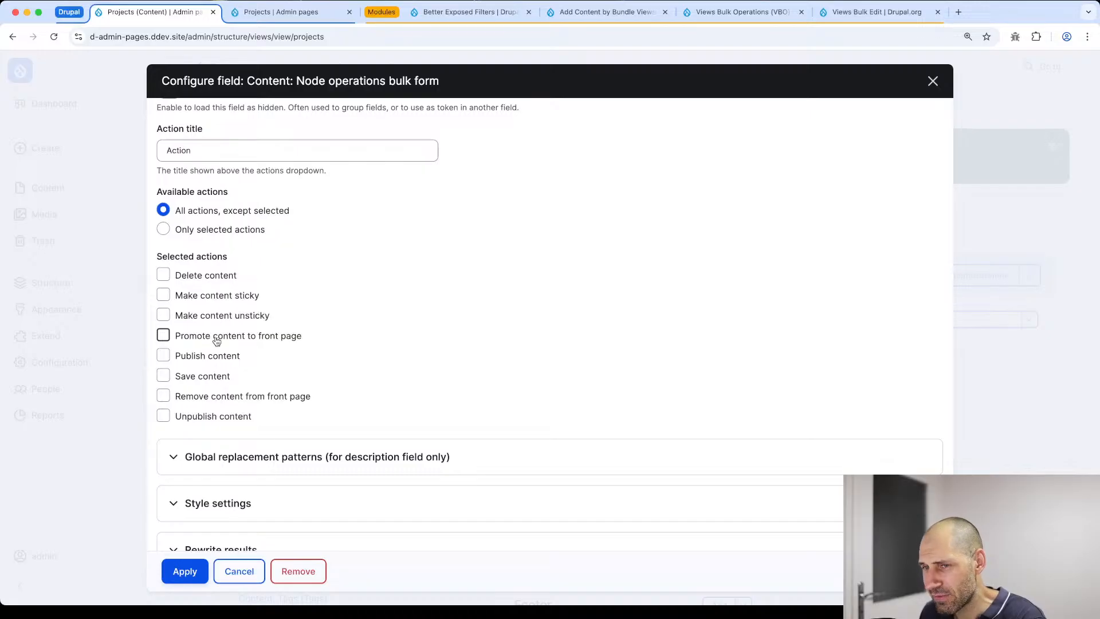
scroll(239, 380, "down", 1)
left_click(185, 573)
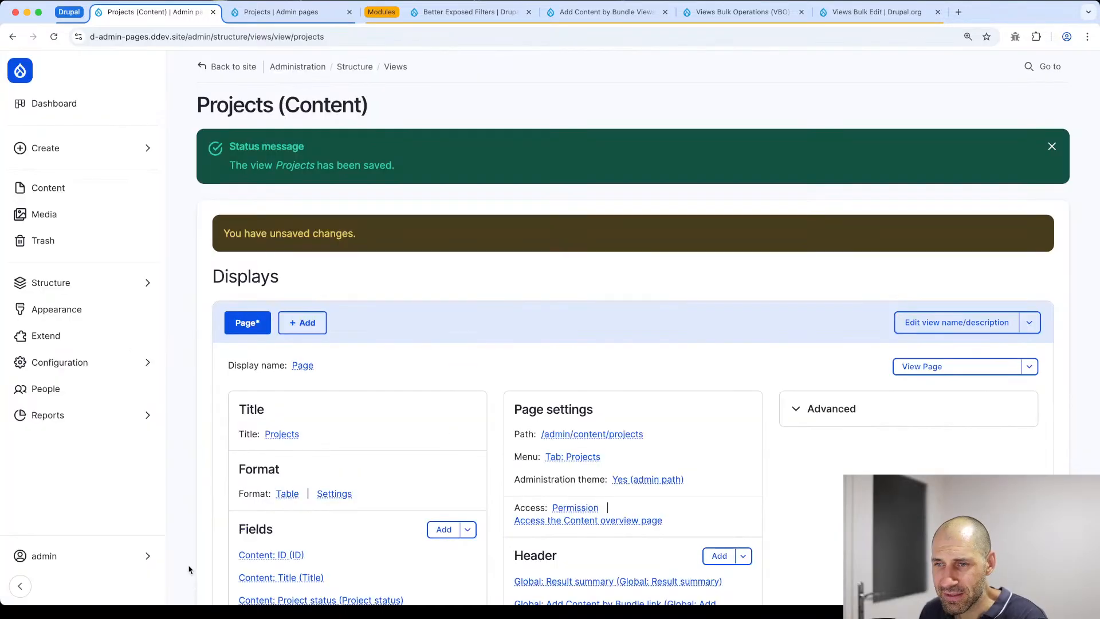
Step: Rearrange the view's fields so that Node operations bulk form comes first, and save the view
scroll(319, 476, "down", 10)
scroll(319, 477, "down", 12)
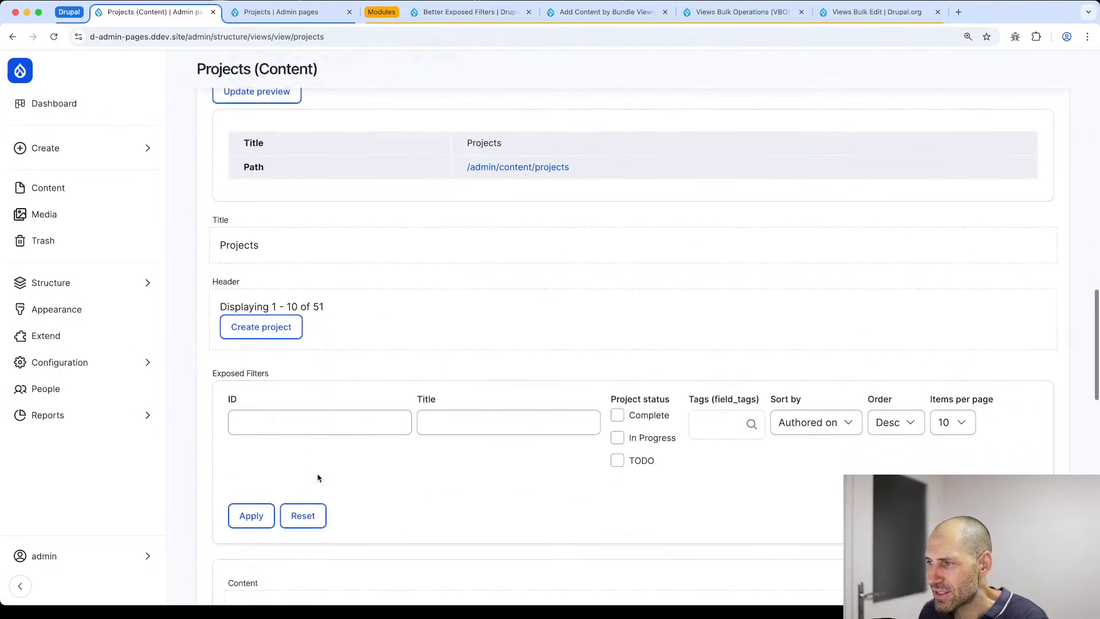
scroll(316, 480, "down", 3)
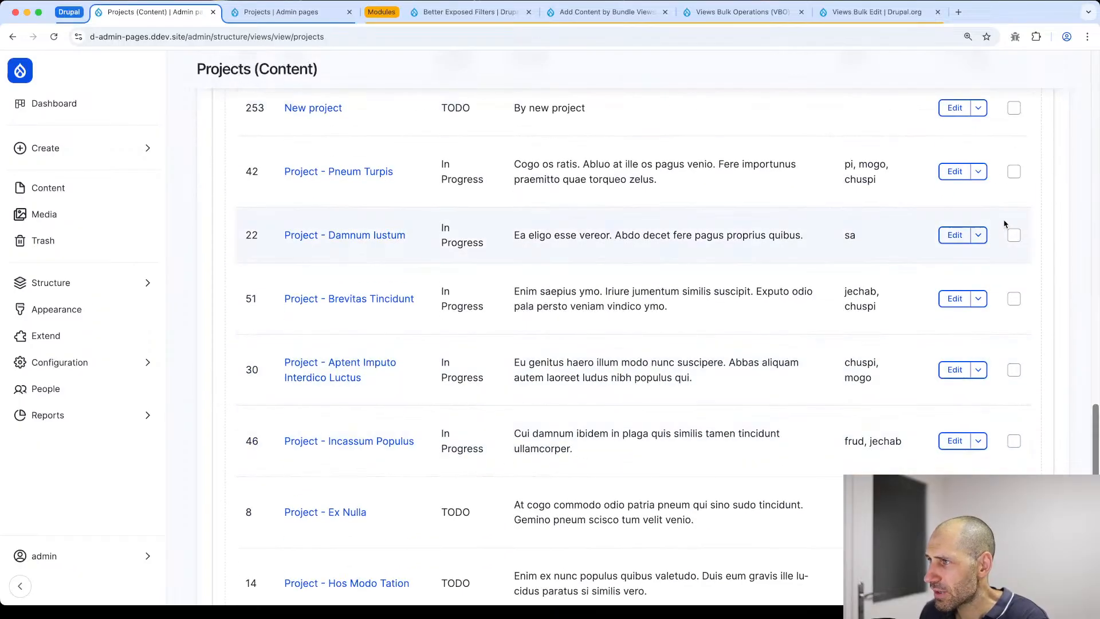
scroll(436, 331, "up", 4)
scroll(436, 331, "up", 20)
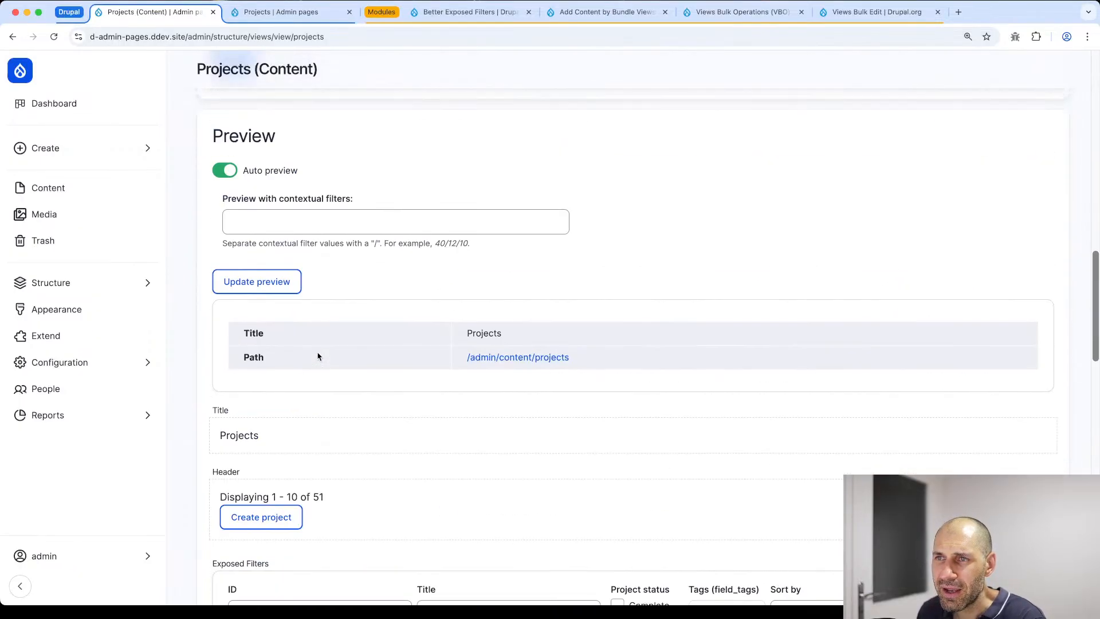
left_click(468, 270)
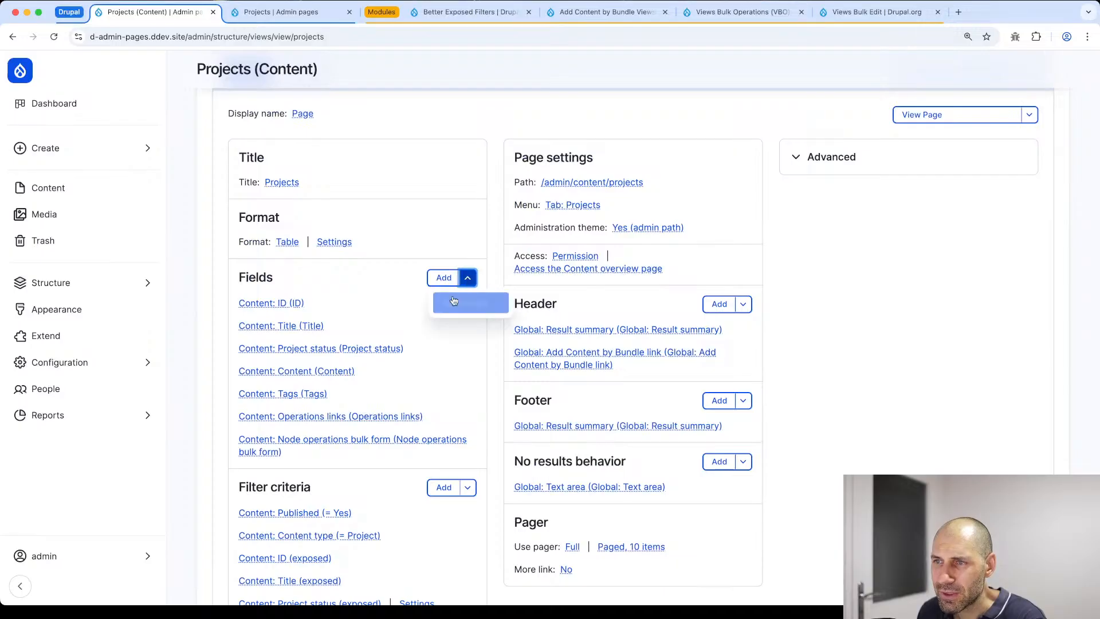
left_click(456, 300)
left_click_drag(184, 499, 186, 247)
left_click(186, 554)
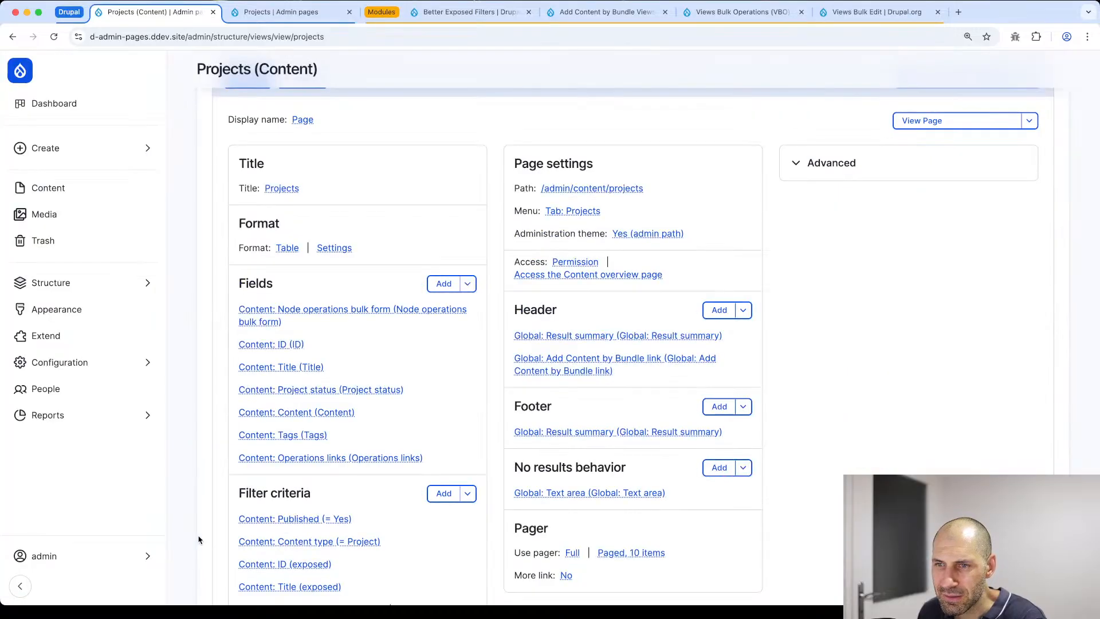
scroll(197, 540, "down", 8)
left_click(233, 314)
Step: Return to the Projects admin page, reload it and reset its filters
left_click(295, 12)
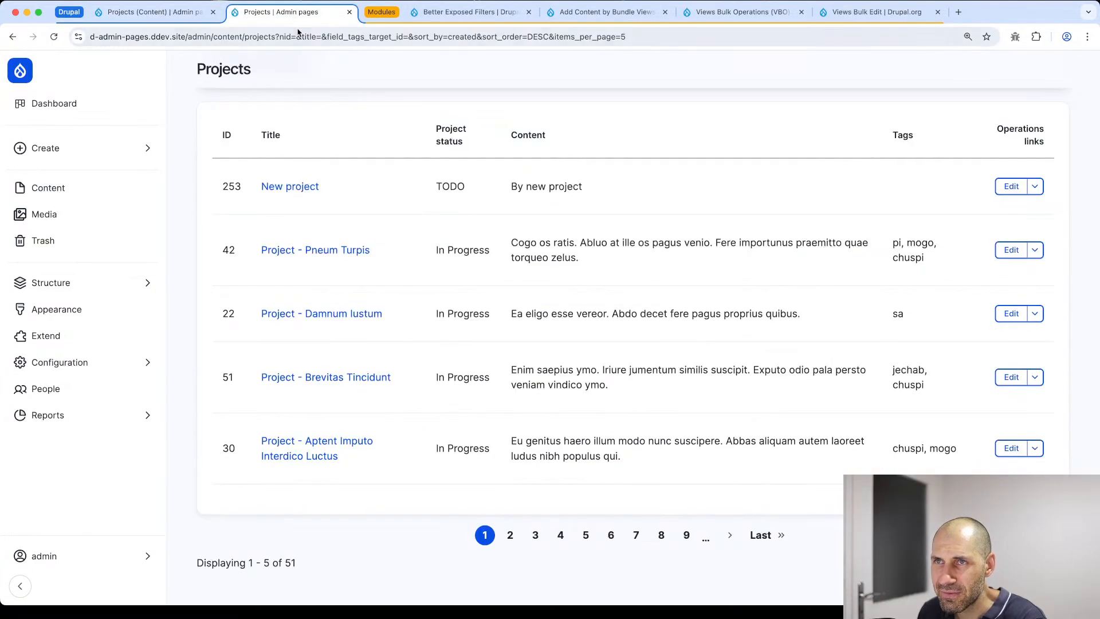
key("super+r")
scroll(281, 351, "up", 1)
left_click(282, 351)
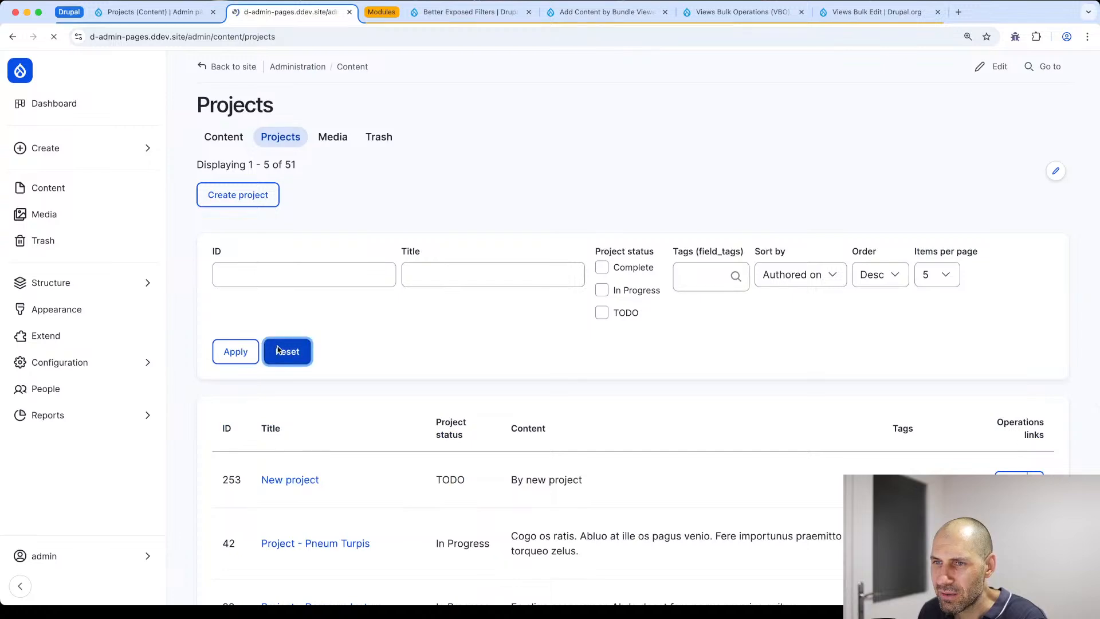
Step: Select New project, Project - Pneum Turpis and Project - Damnum Iustum in the projects table for a bulk operation
scroll(281, 351, "down", 3)
left_click(229, 243)
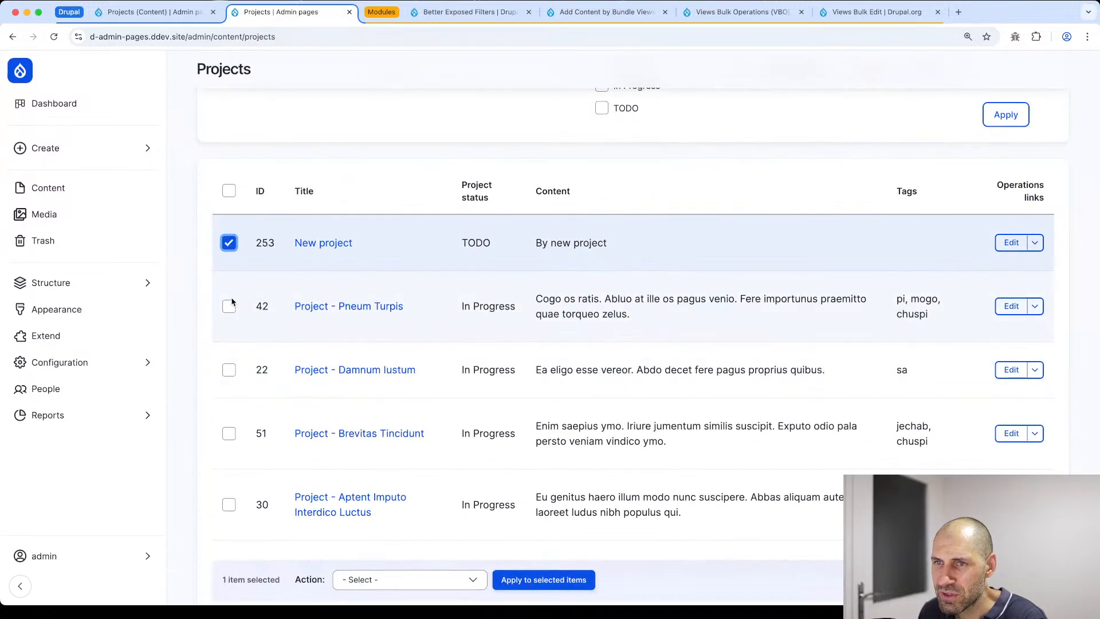
left_click(229, 306)
left_click(230, 371)
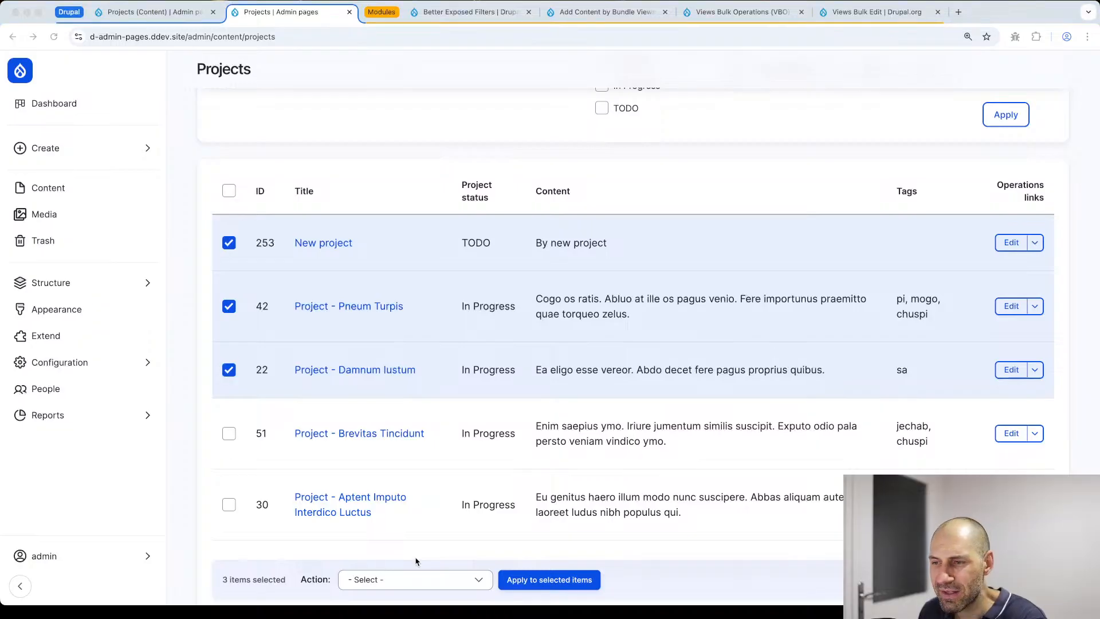
Step: Review the bulk actions available for the selected projects without applying any
left_click(468, 581)
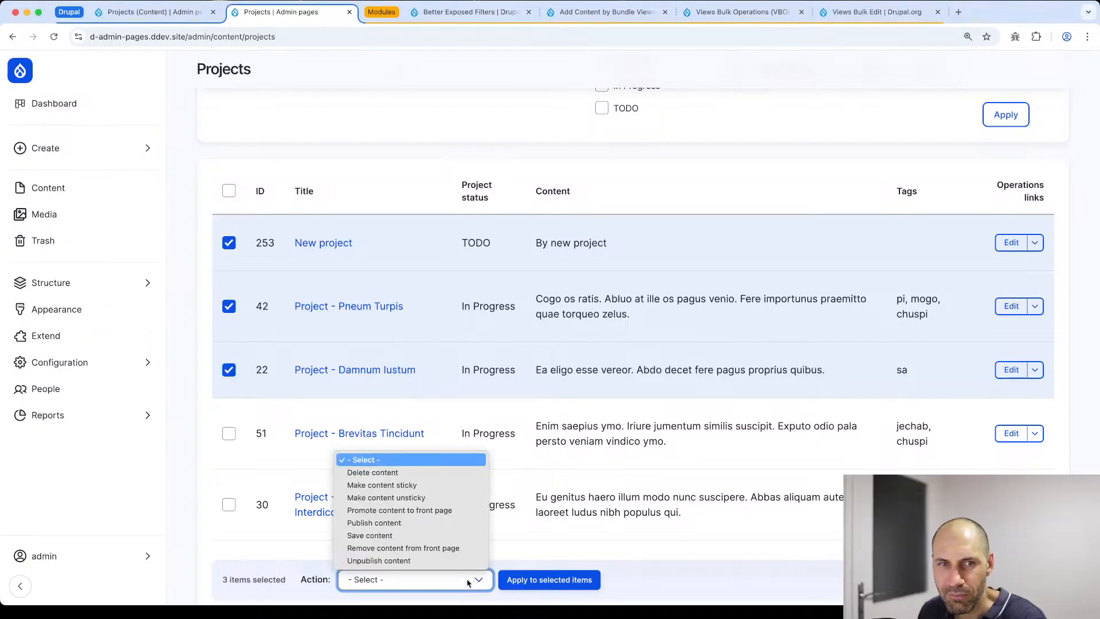
left_click(467, 581)
left_click(468, 581)
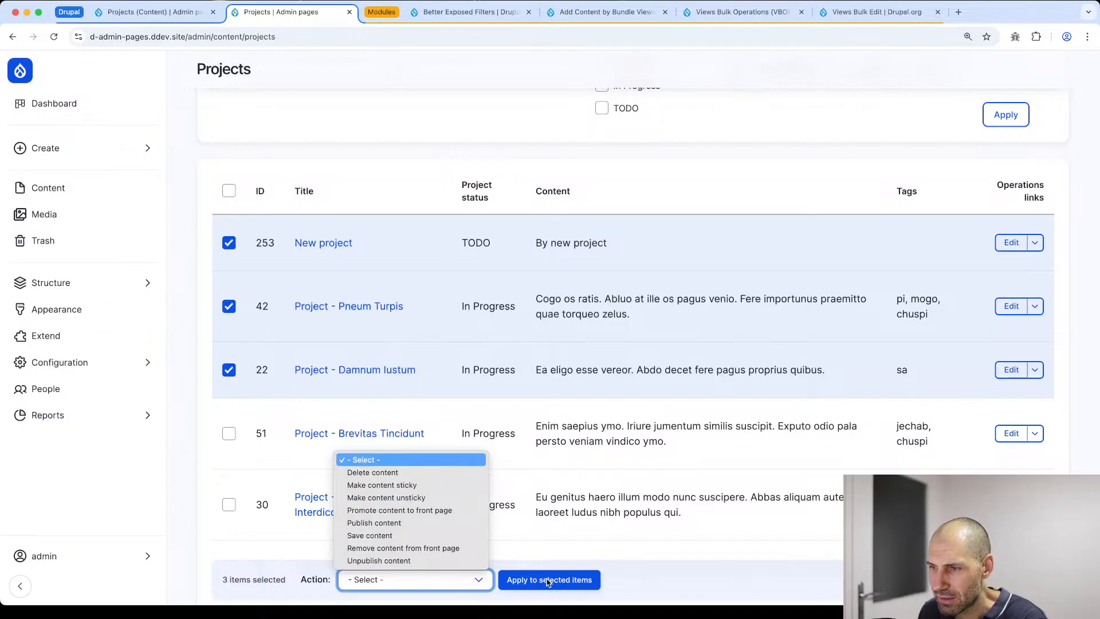
left_click(547, 585)
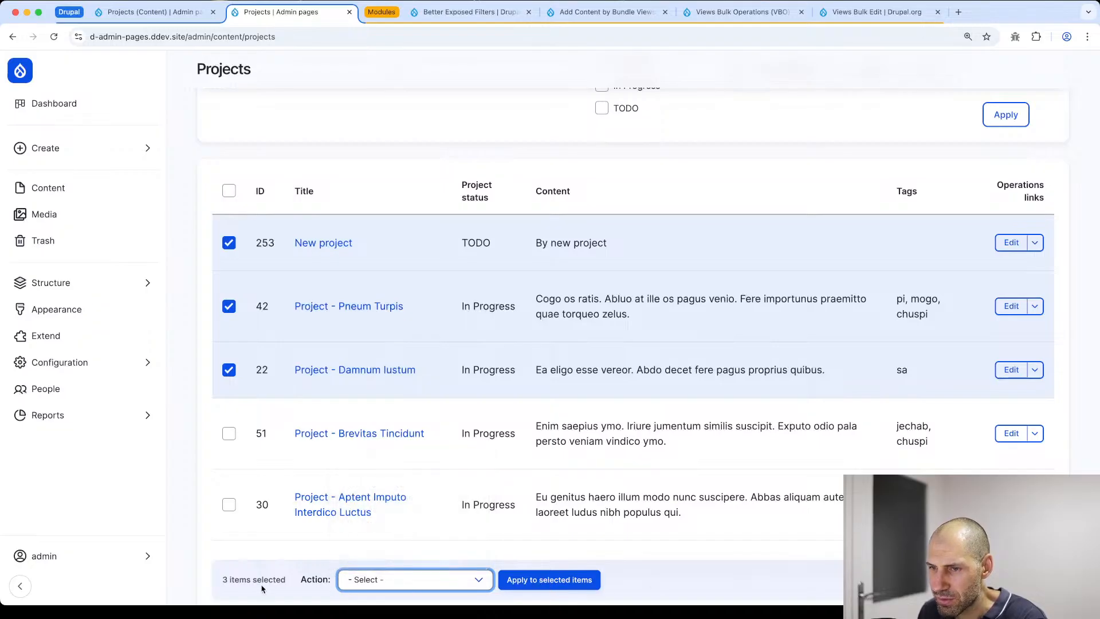
left_click(452, 585)
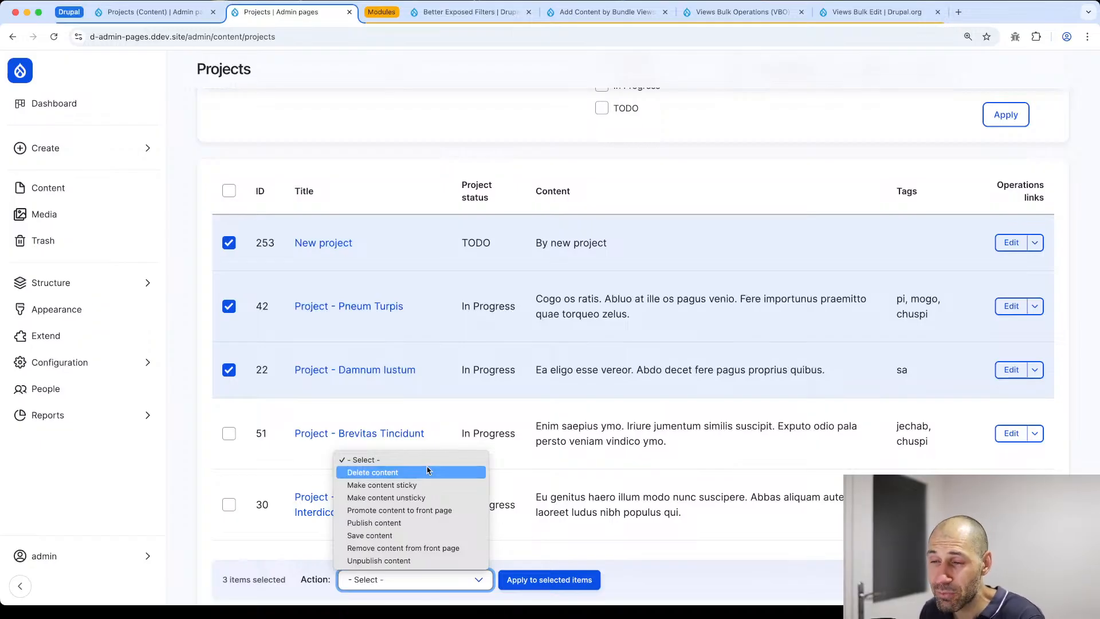
left_click(250, 567)
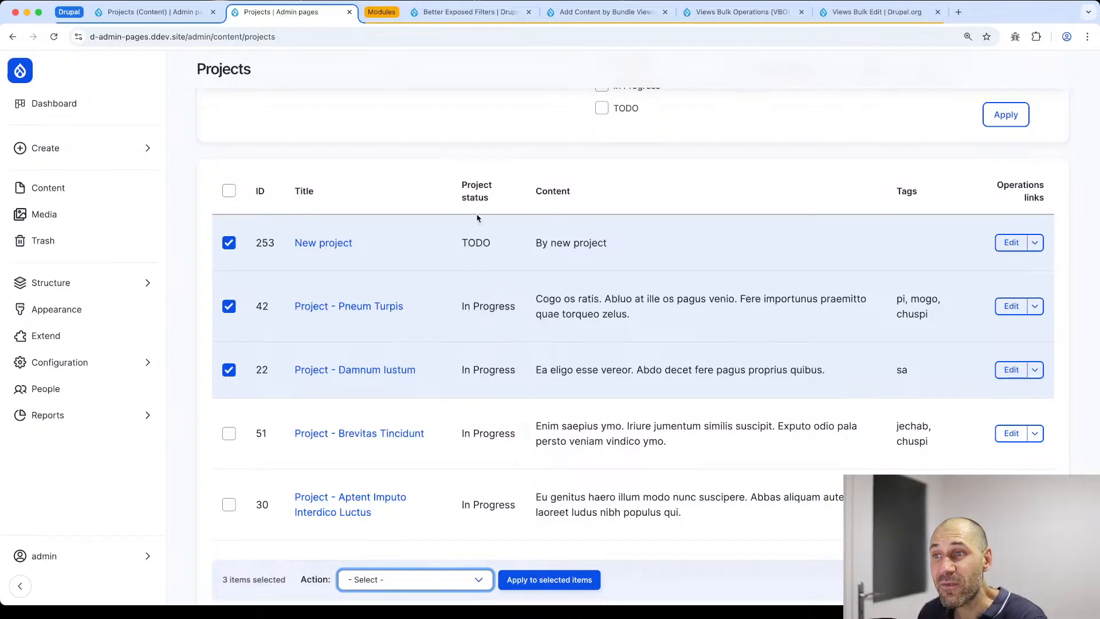
left_click(481, 591)
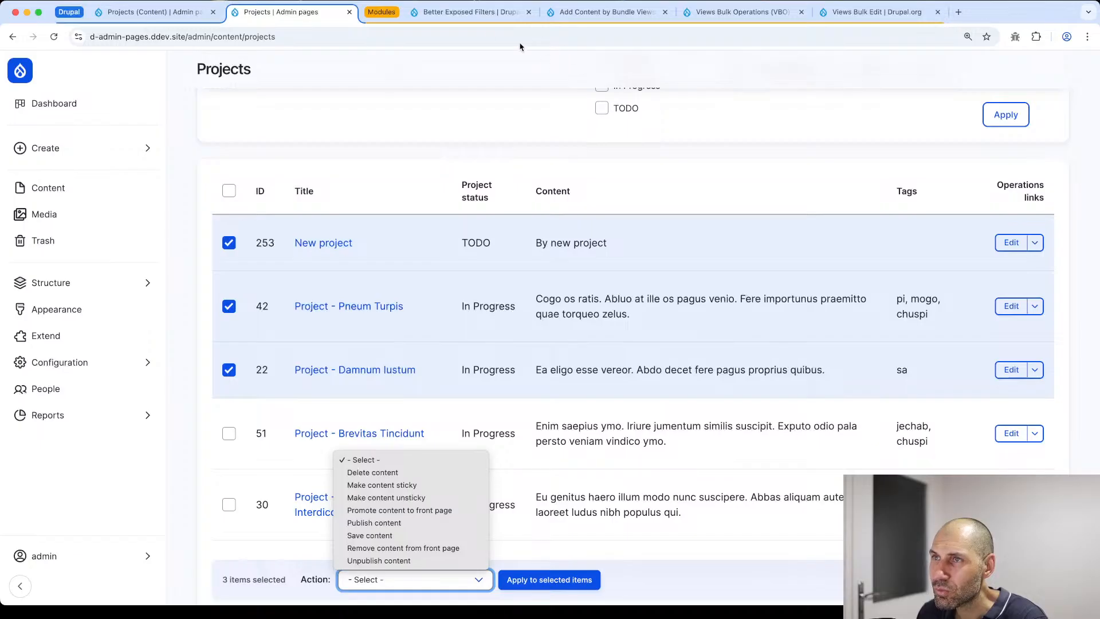
Step: Switch to the drupal.org project page of the Views Bulk Operations (VBO) module
left_click(737, 14)
left_click(739, 12)
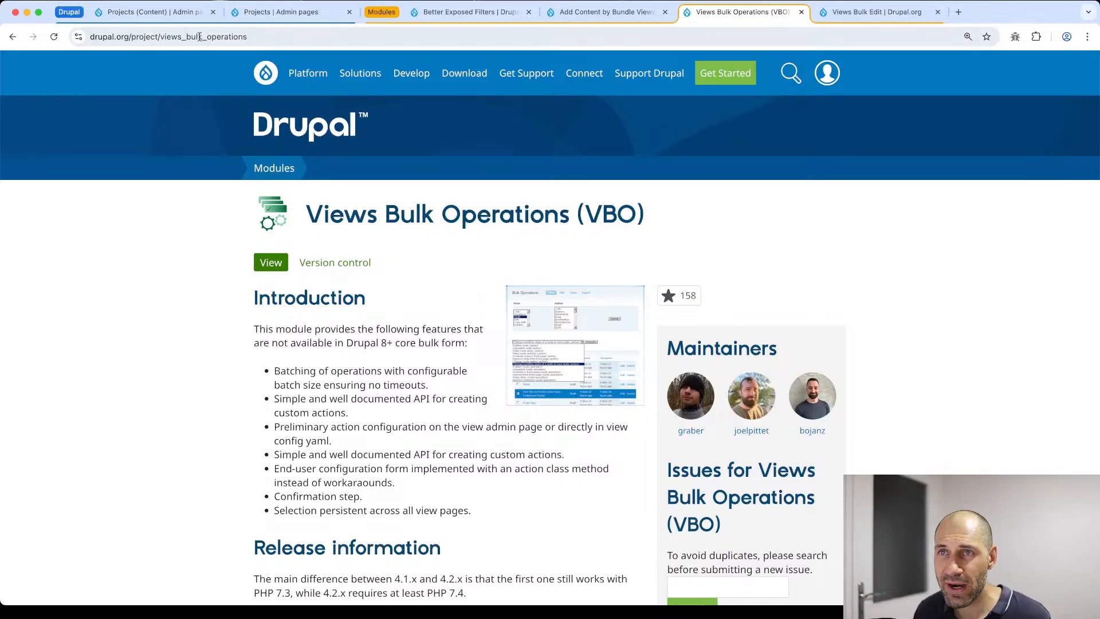
Step: Review the bulk actions available for the selected items on the Projects admin page
left_click(171, 16)
left_click(267, 12)
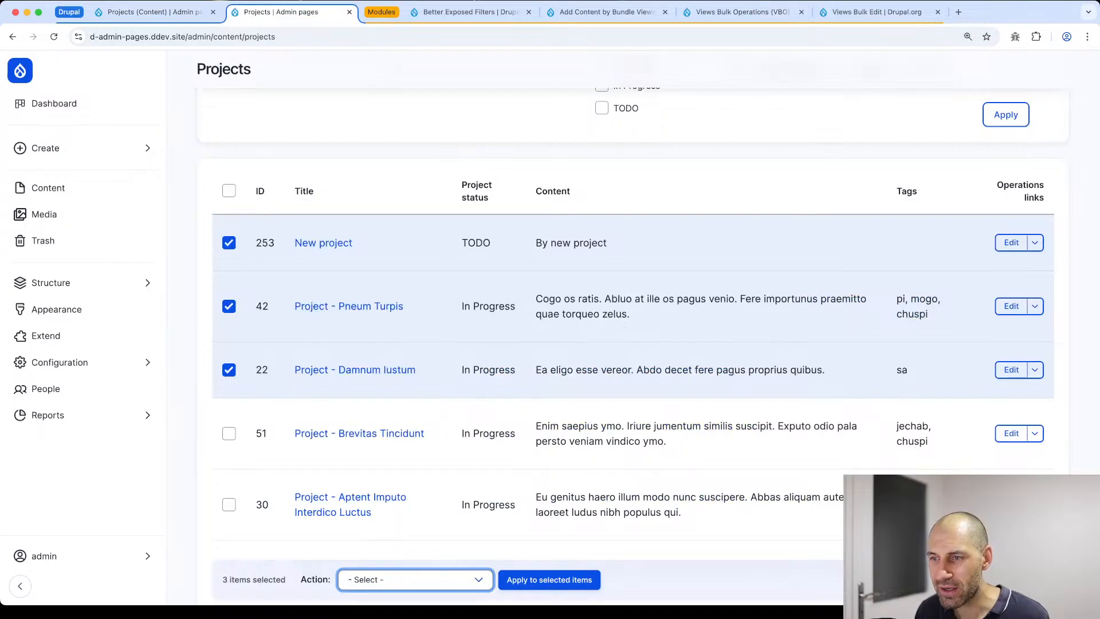
left_click(475, 584)
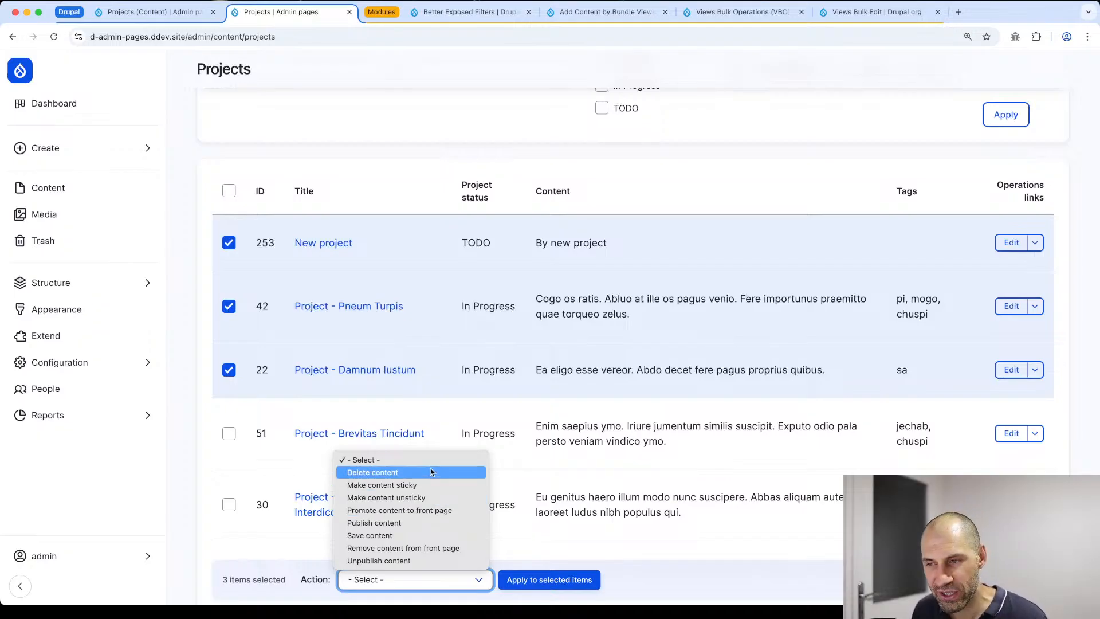
left_click(544, 172)
Step: Examine the Drupal.org project pages of Views Bulk Operations and Views Bulk Edit, including their release and install information
left_click(854, 12)
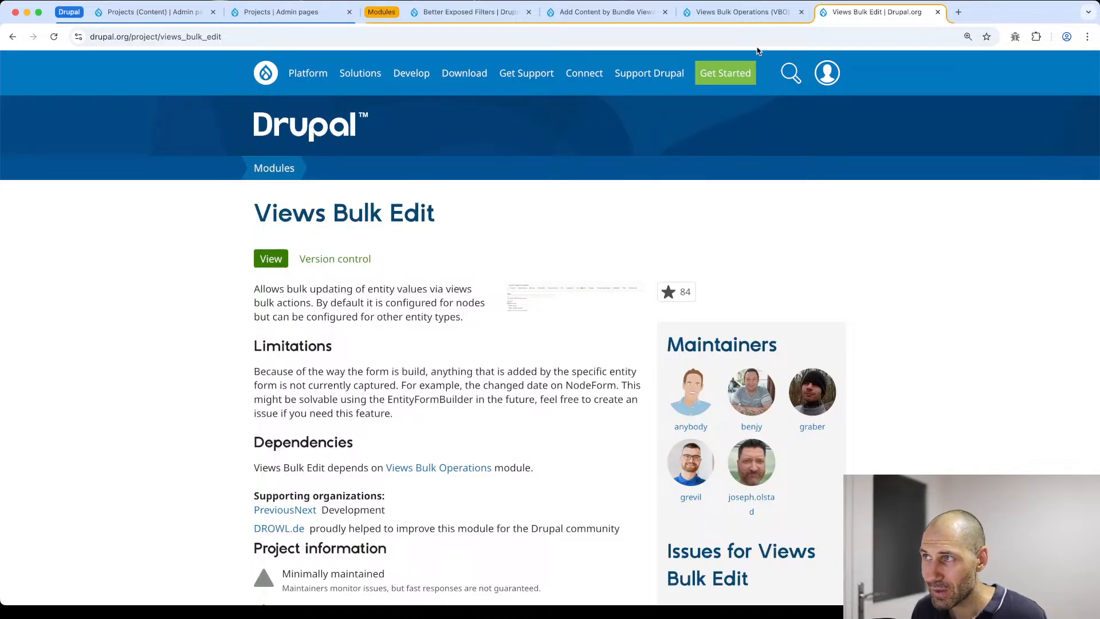
left_click(745, 12)
scroll(561, 343, "down", 5)
scroll(561, 343, "down", 20)
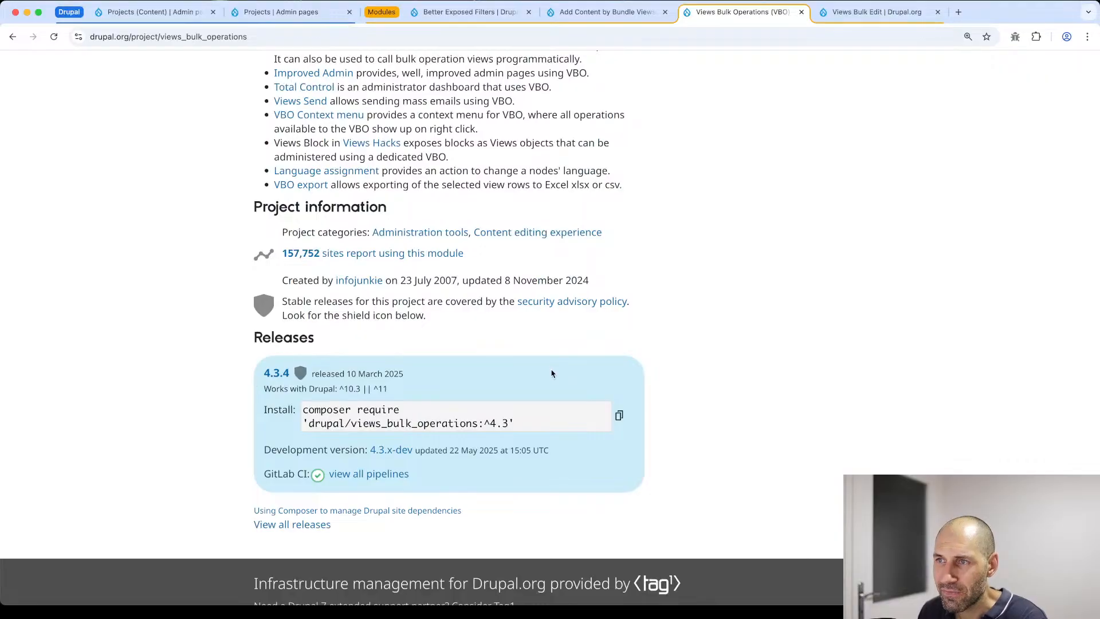
scroll(553, 372, "down", 3)
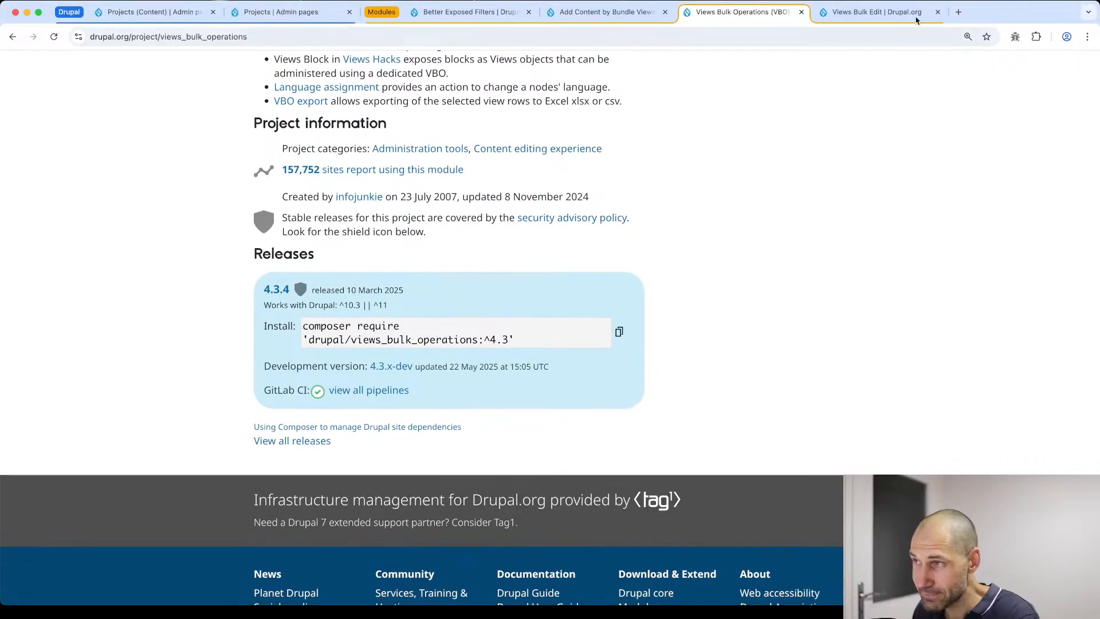
left_click(916, 19)
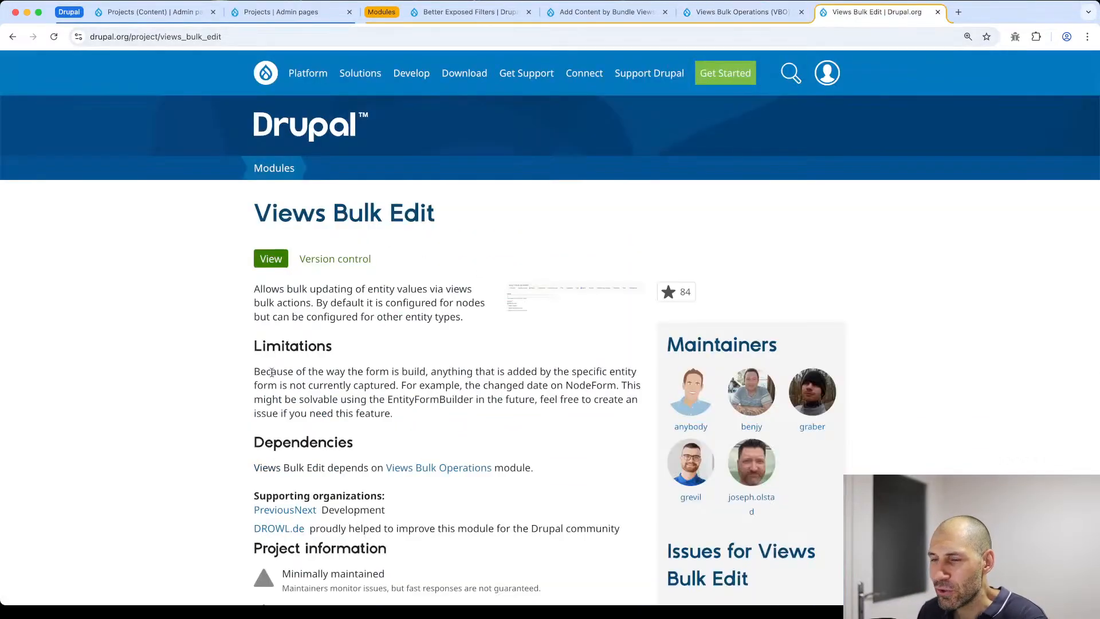
scroll(272, 373, "down", 18)
scroll(474, 320, "up", 4)
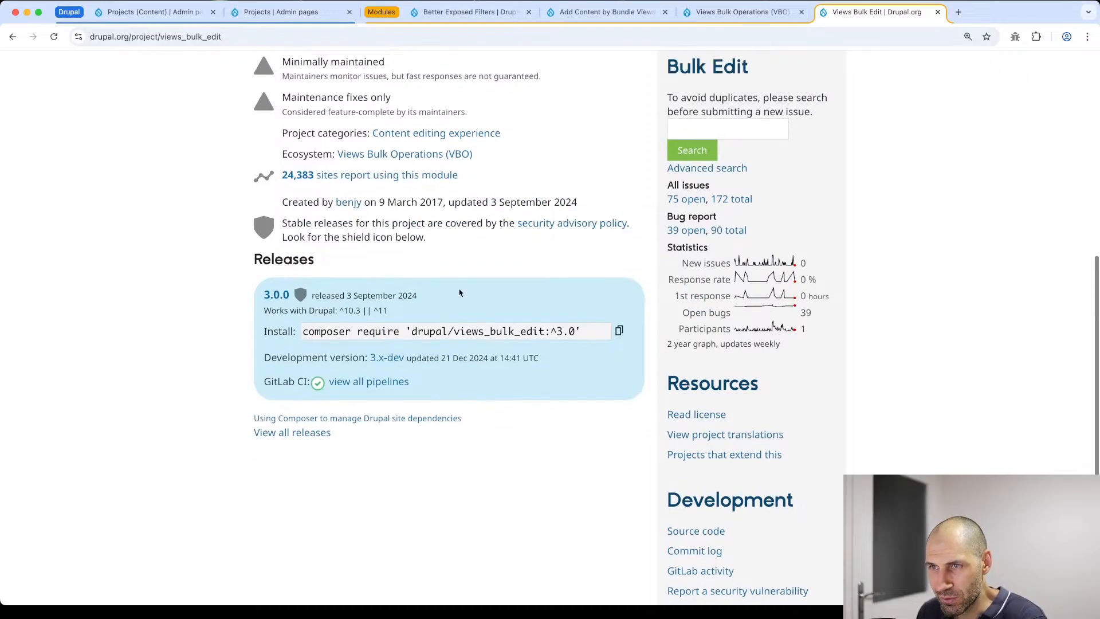
Step: Open the site's Extend page in a separate browser tab and filter the module list by "bulk"
left_click(275, 12)
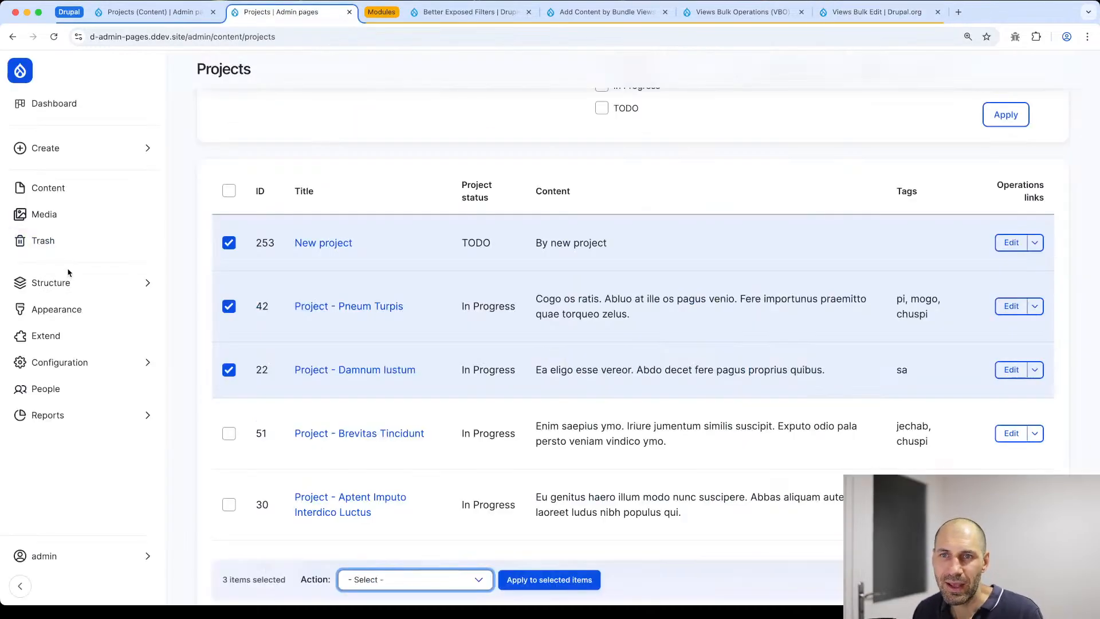
left_click(69, 310, "super")
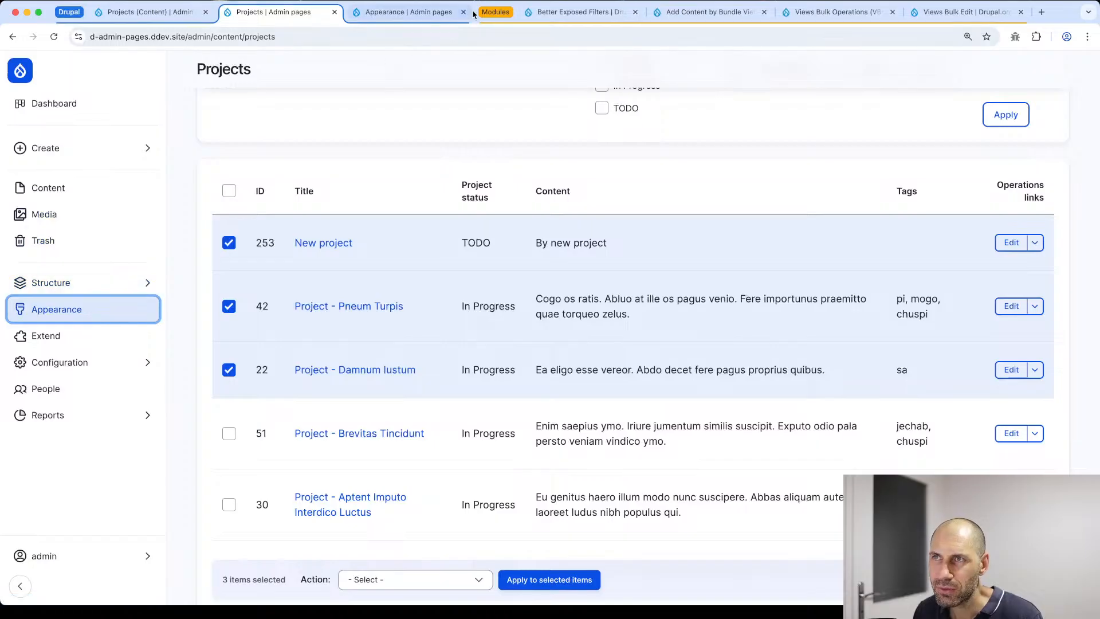
left_click(463, 12)
left_click(59, 347, "super")
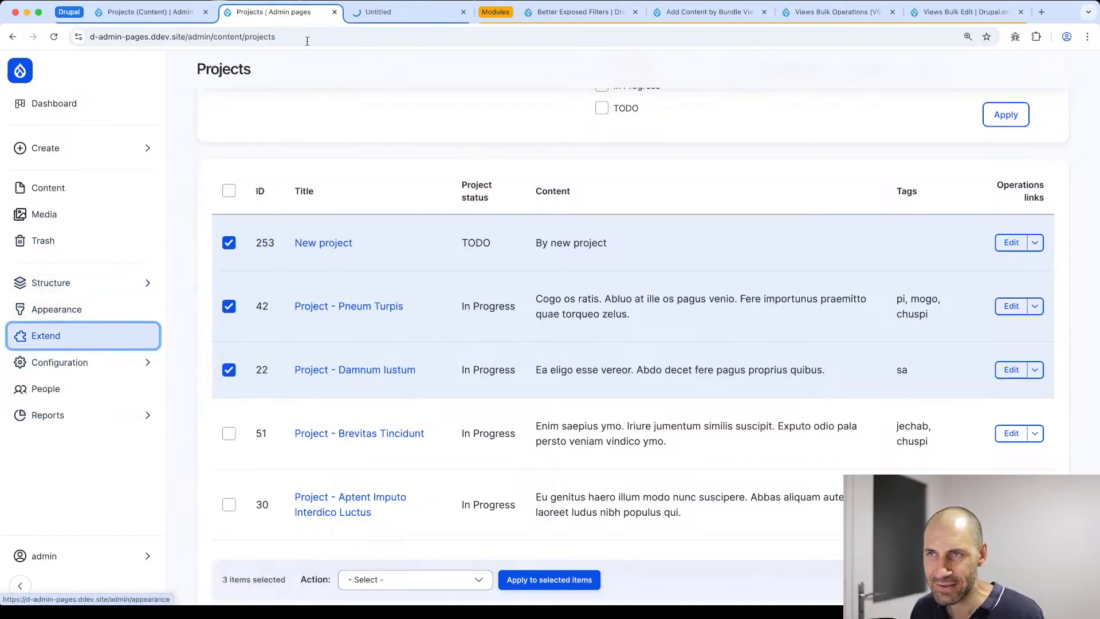
left_click(402, 12)
left_click(292, 287)
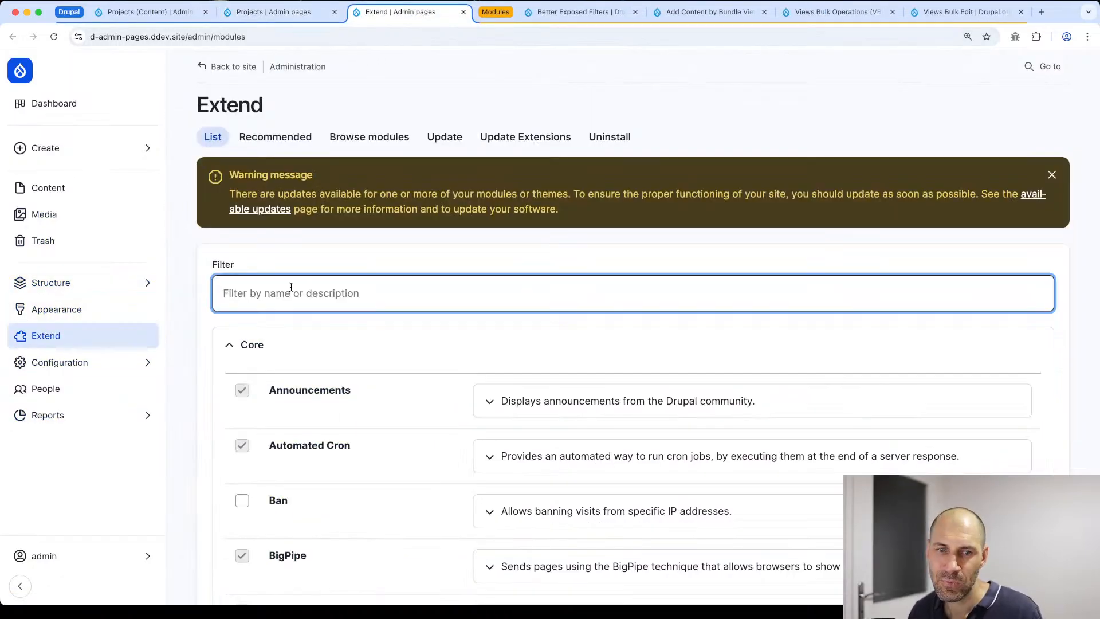
type("bulk")
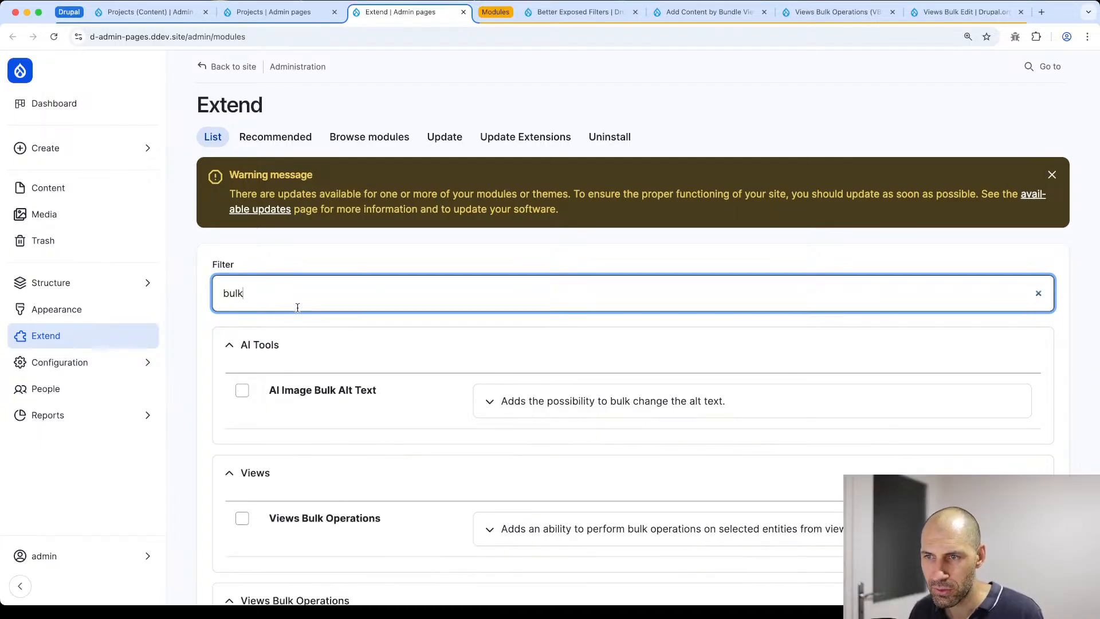
Step: Select the Views Bulk Operations and Views Bulk Edit modules and install both
scroll(298, 308, "down", 5)
left_click(301, 351)
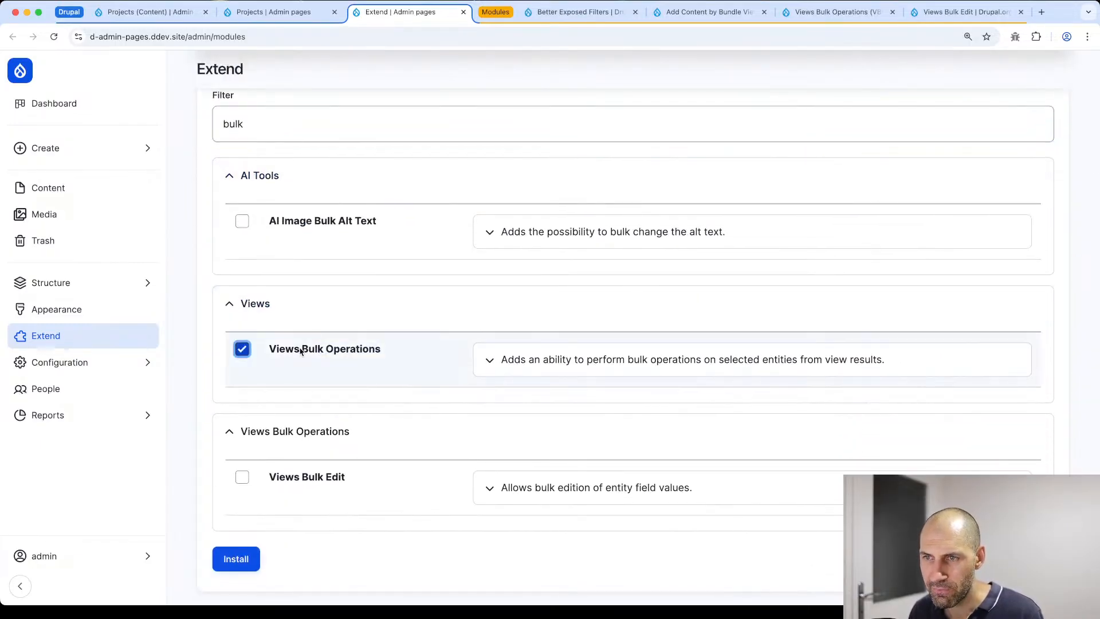
left_click(297, 477)
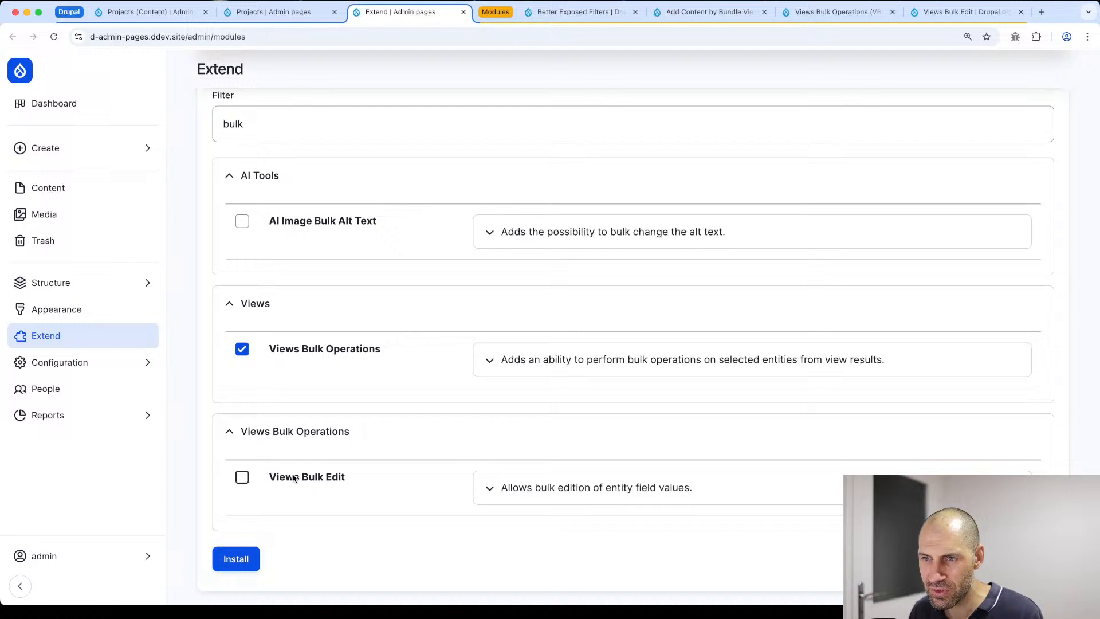
left_click(235, 558)
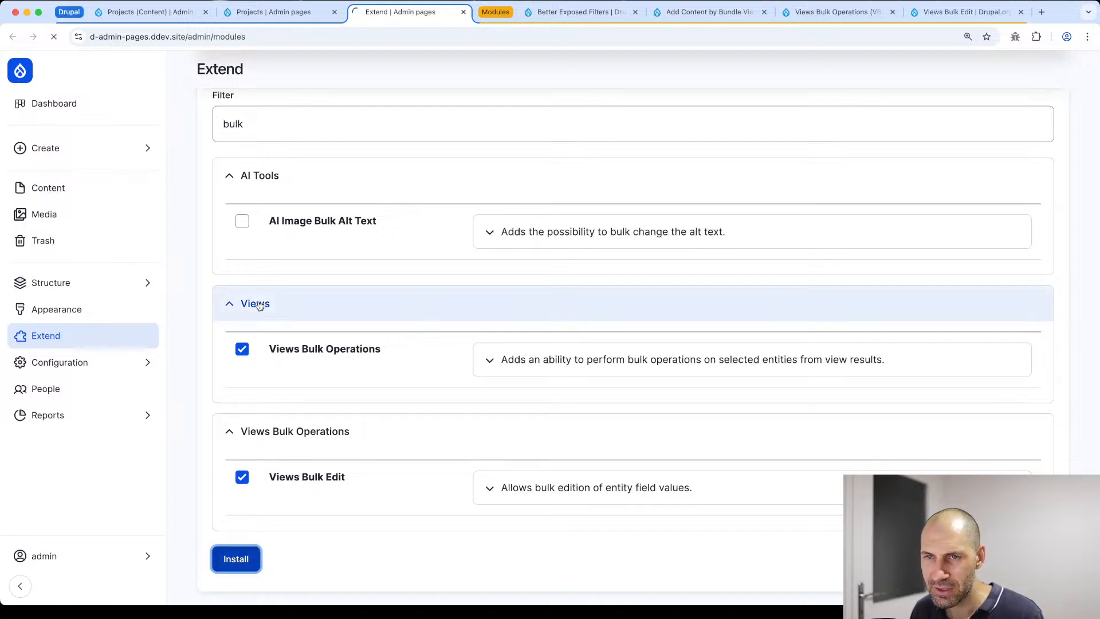
Step: Return to the Projects (Content) view configuration and reload the page
left_click(295, 16)
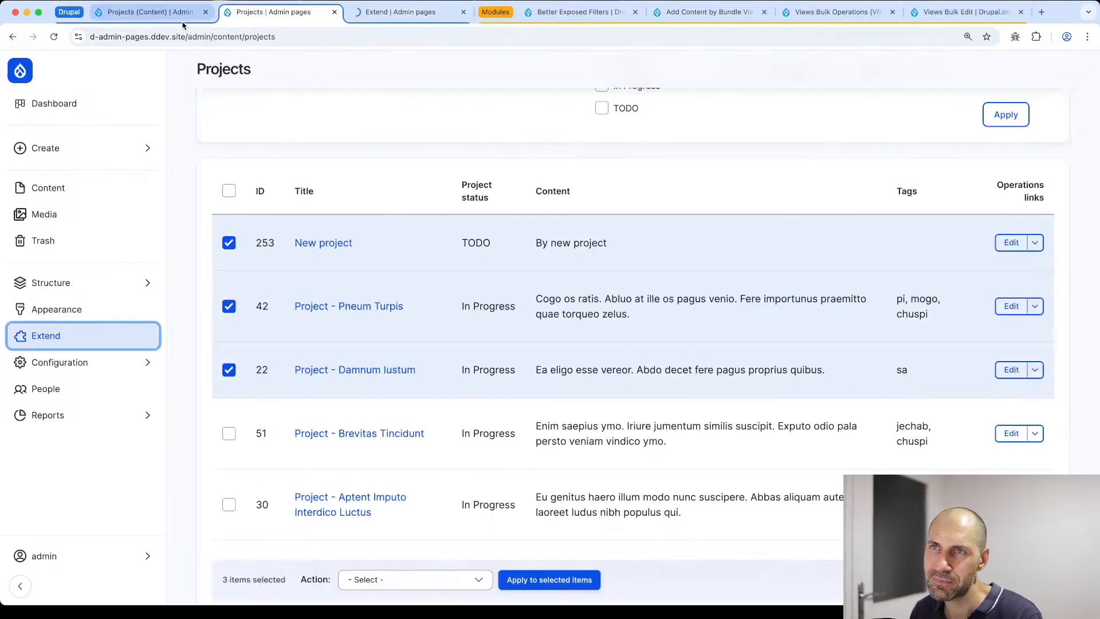
left_click(150, 12)
left_click(380, 13)
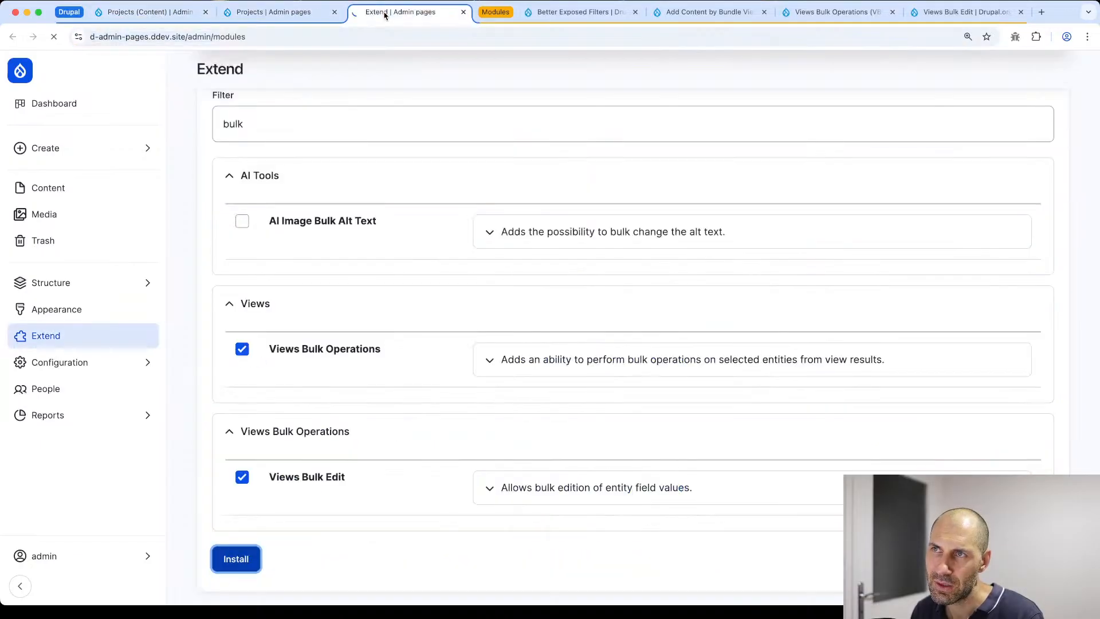
left_click(148, 13)
left_click(177, 37)
key("Return")
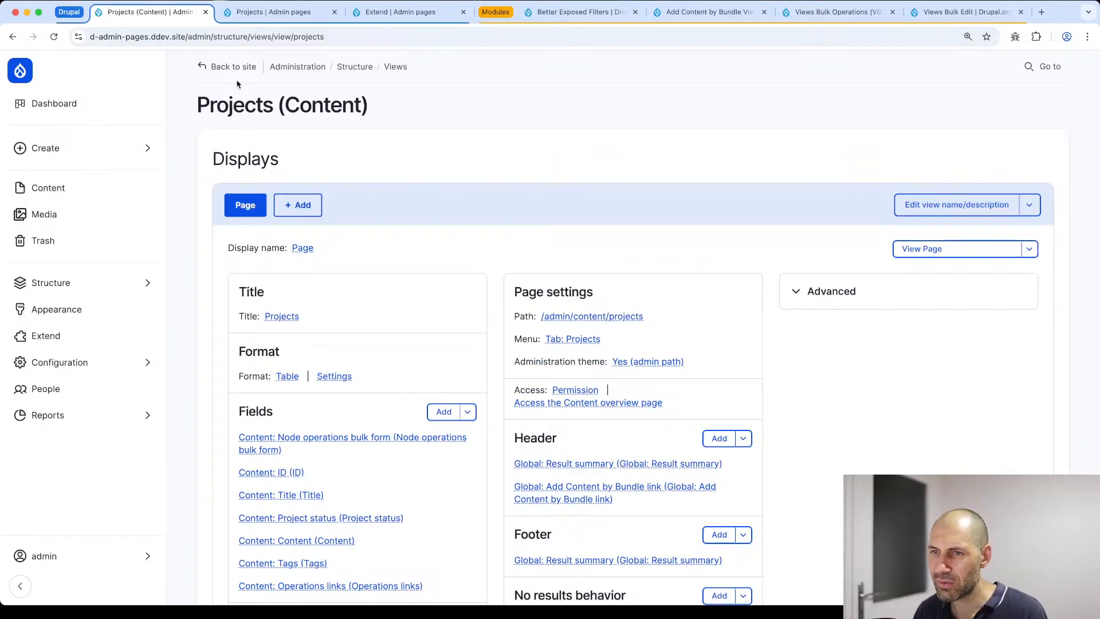
Step: Remove the Node operations bulk form field from the Projects view
scroll(356, 418, "down", 4)
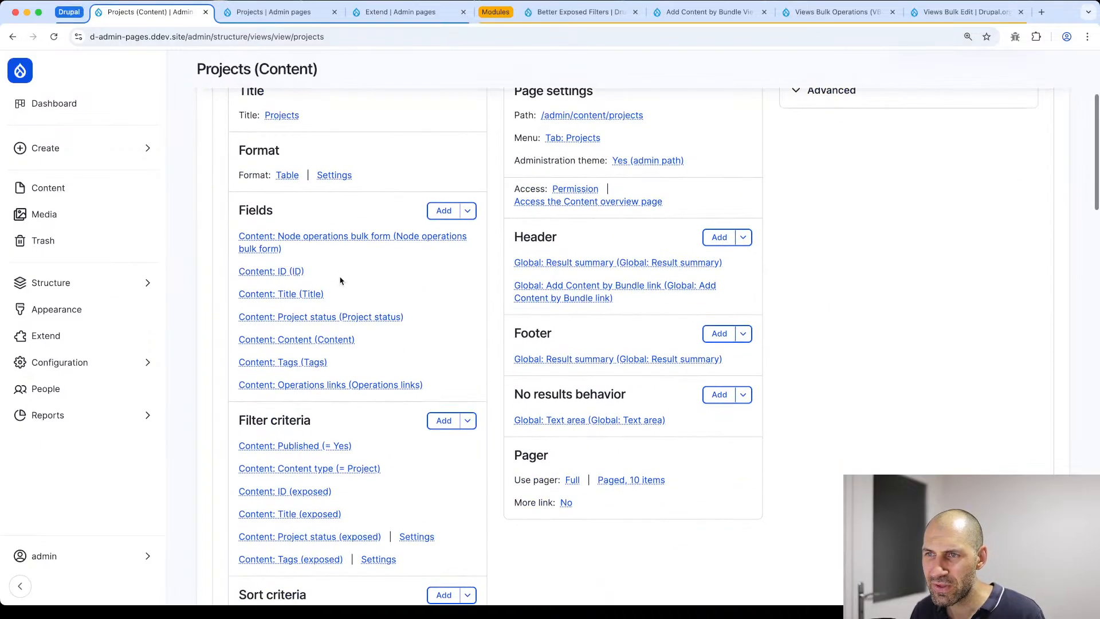
left_click(351, 240)
left_click(297, 554)
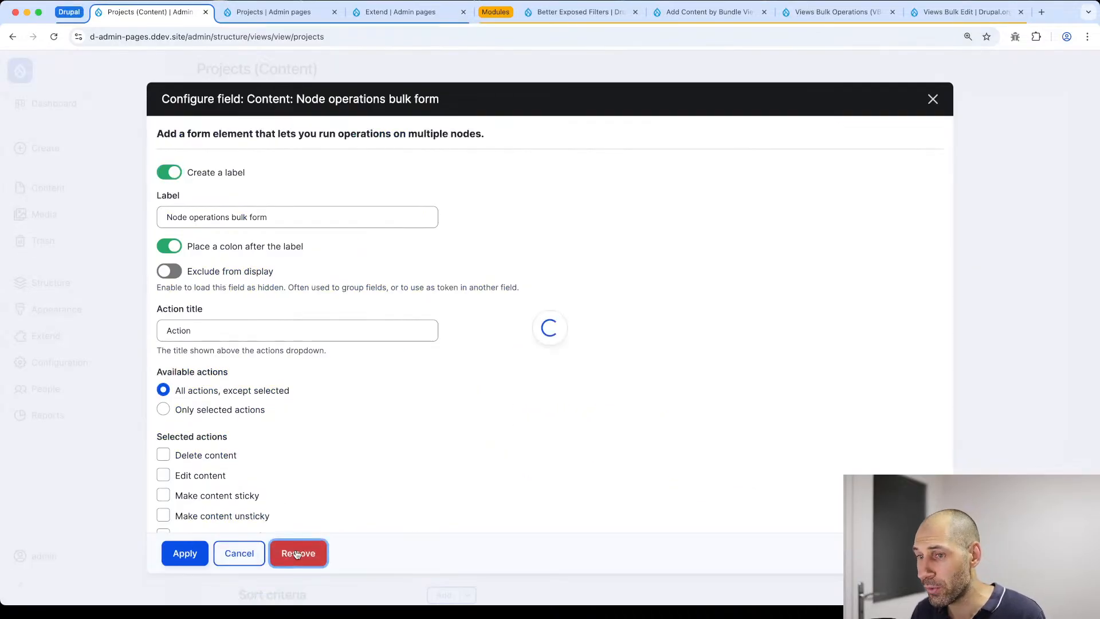
Step: Find the Global: Views bulk operations field by searching for "views" and add it to the view
left_click(454, 212)
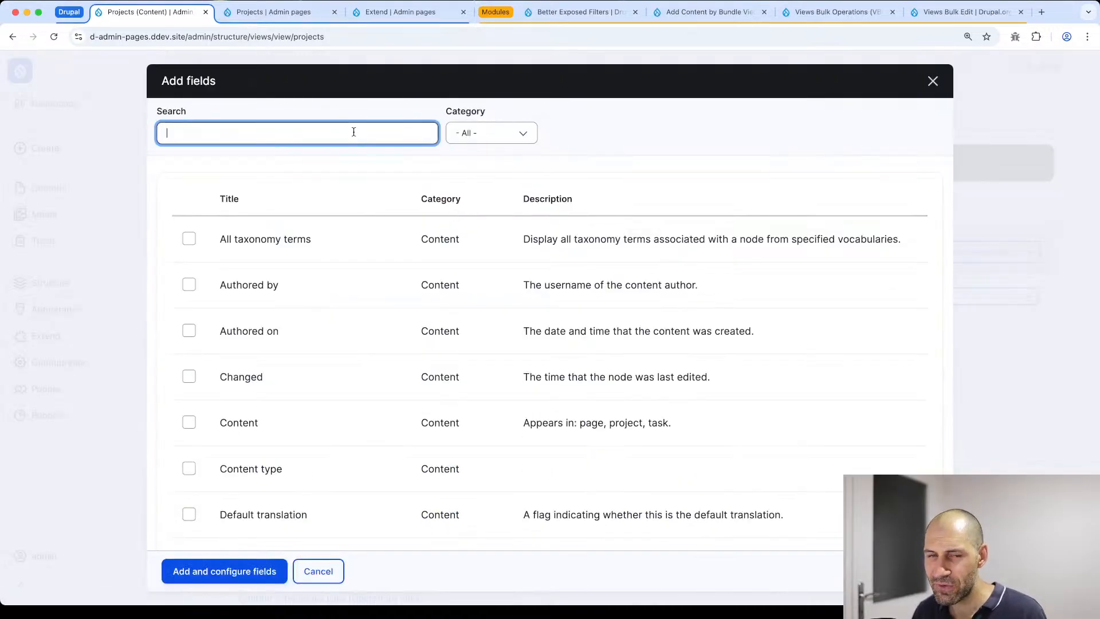
type("views")
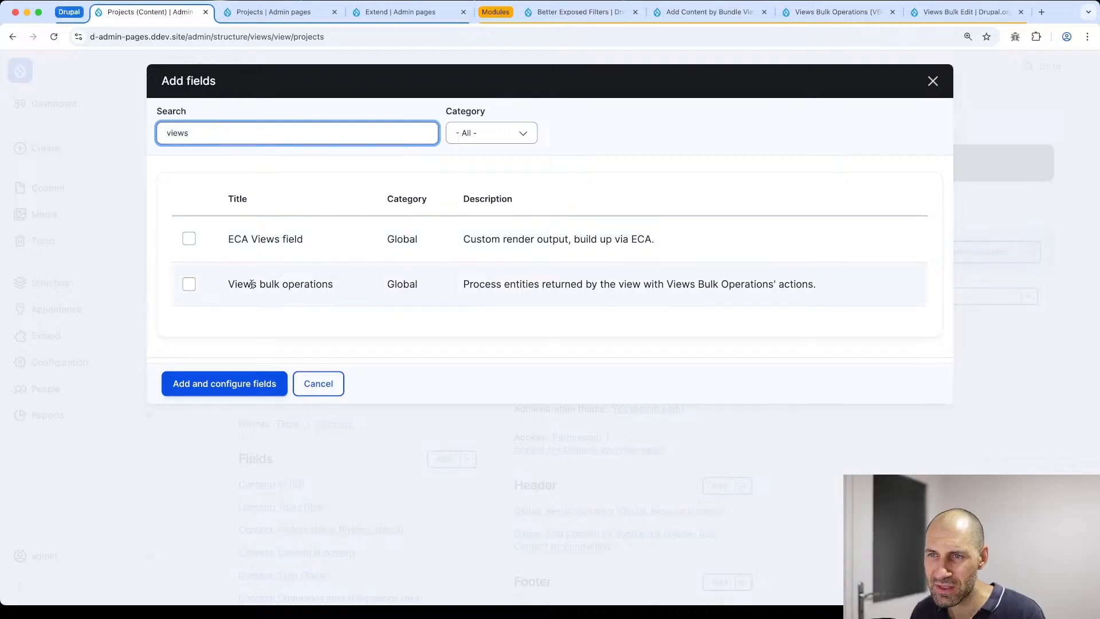
left_click(287, 287)
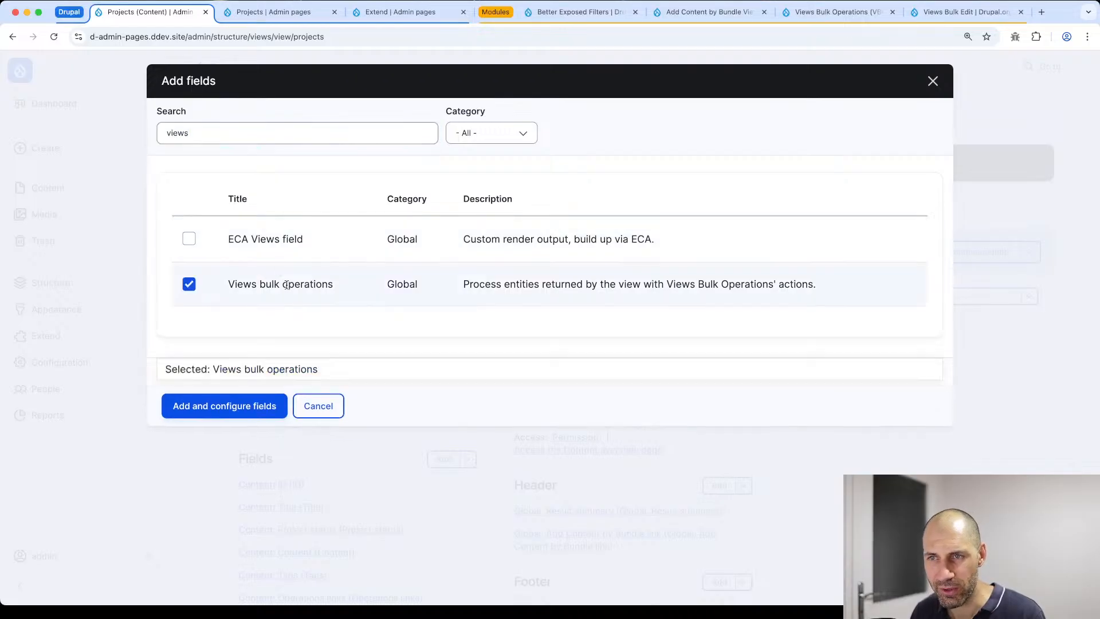
left_click(236, 407)
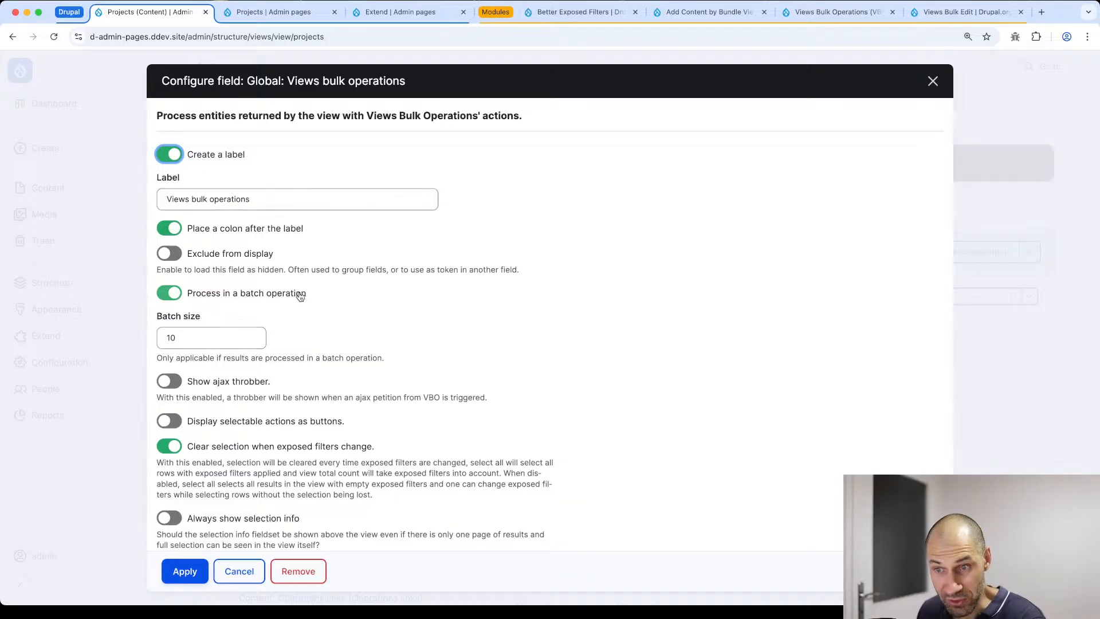
Step: Enable the Modify field values action for the Views bulk operations field, review its preconfiguration options, and apply the field settings
scroll(295, 292, "down", 2)
scroll(293, 269, "down", 10)
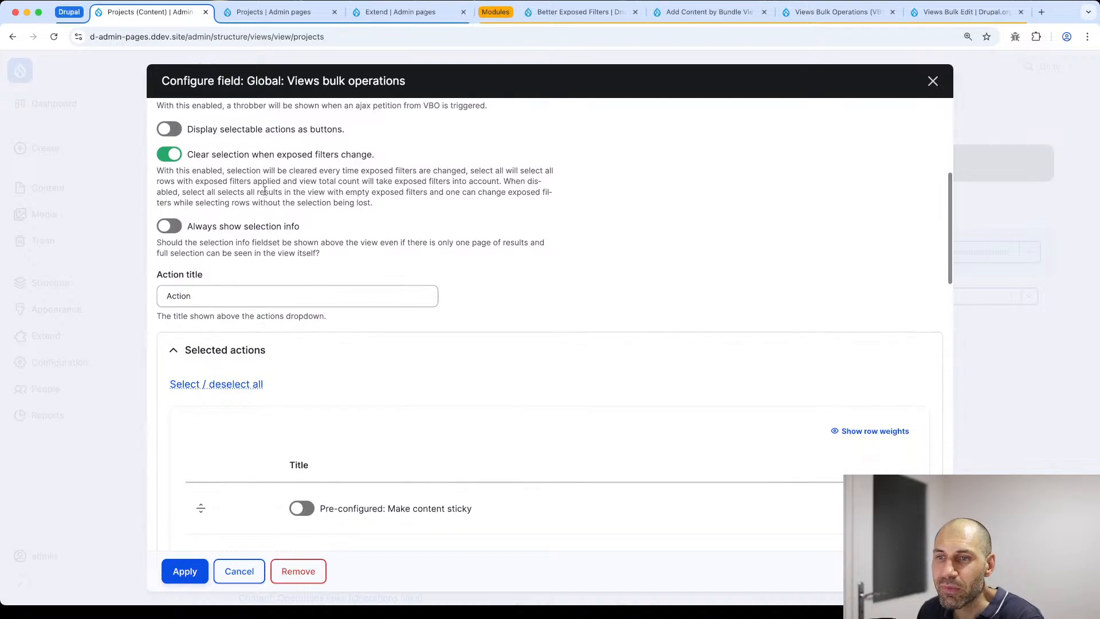
scroll(282, 388, "down", 5)
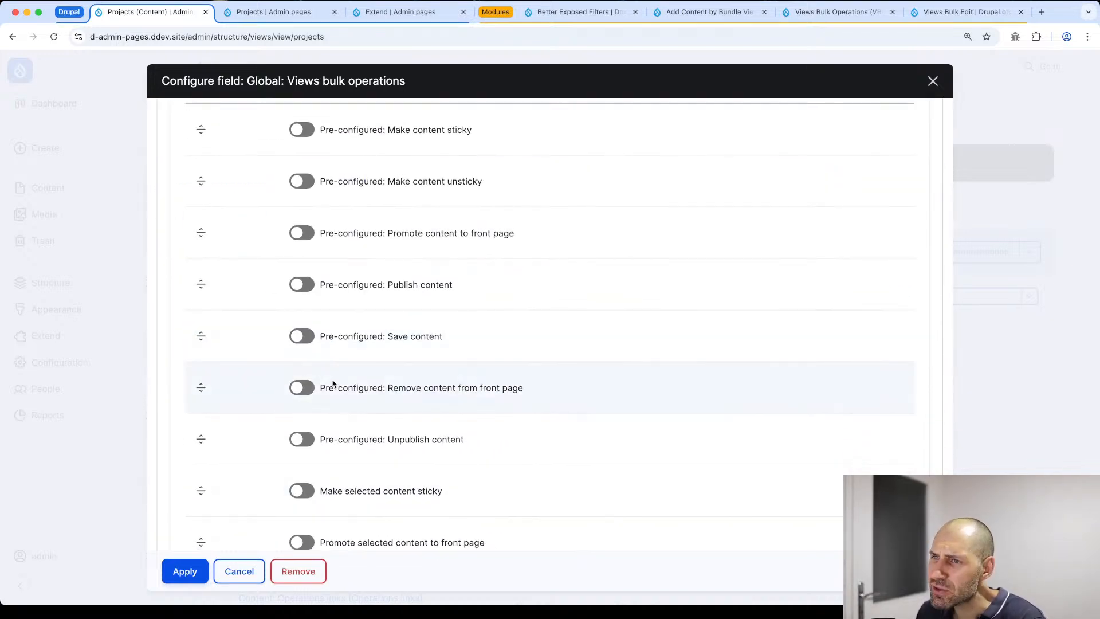
scroll(333, 383, "down", 14)
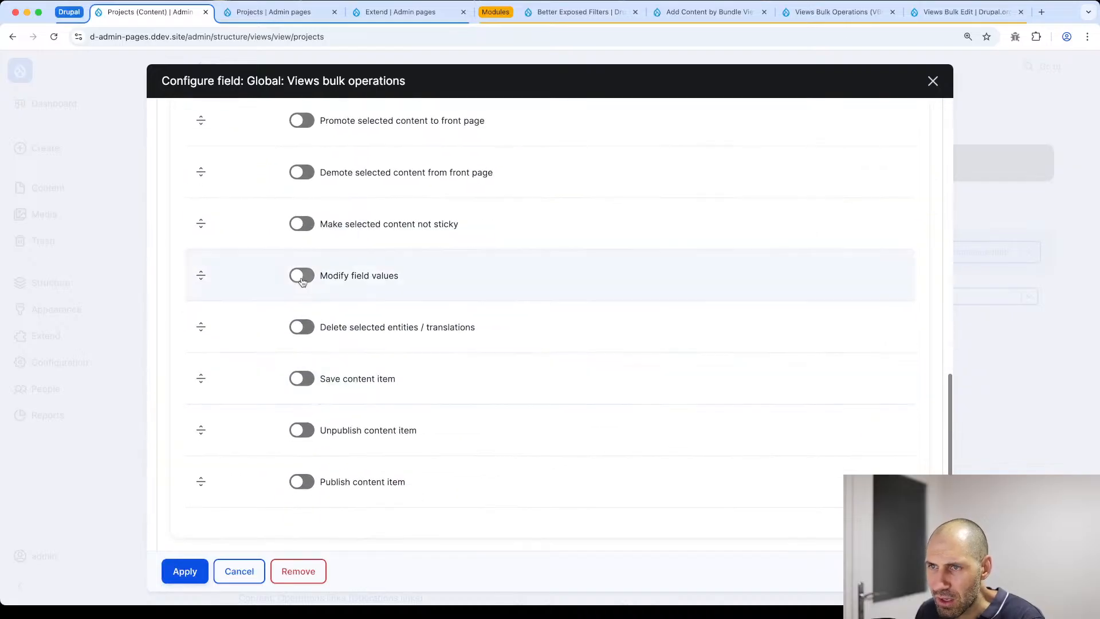
left_click(303, 278)
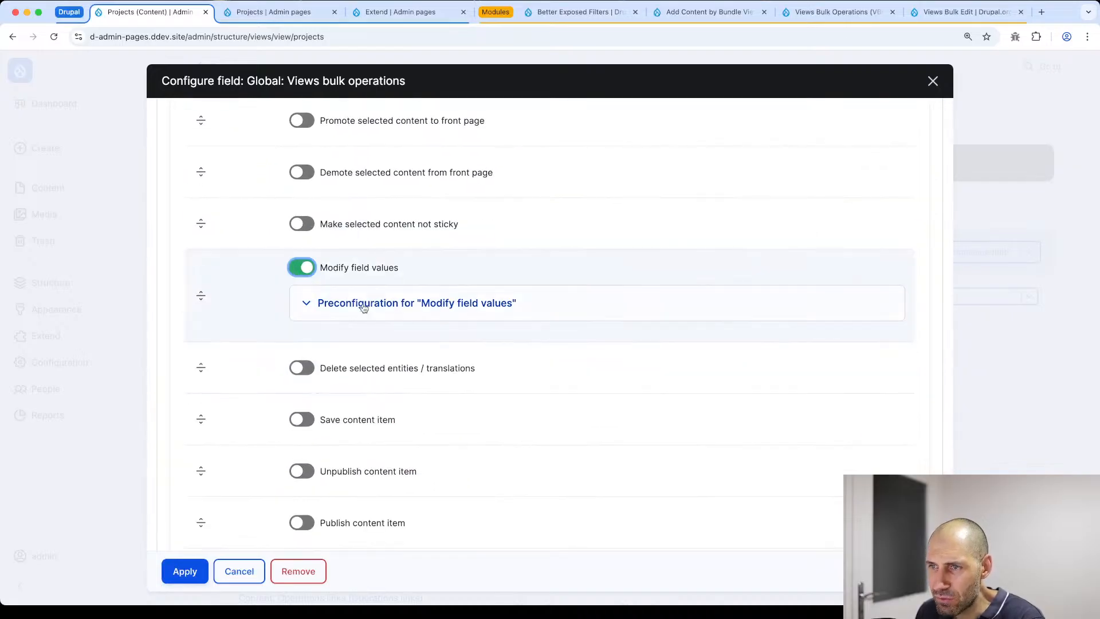
left_click(364, 308)
scroll(361, 332, "down", 2)
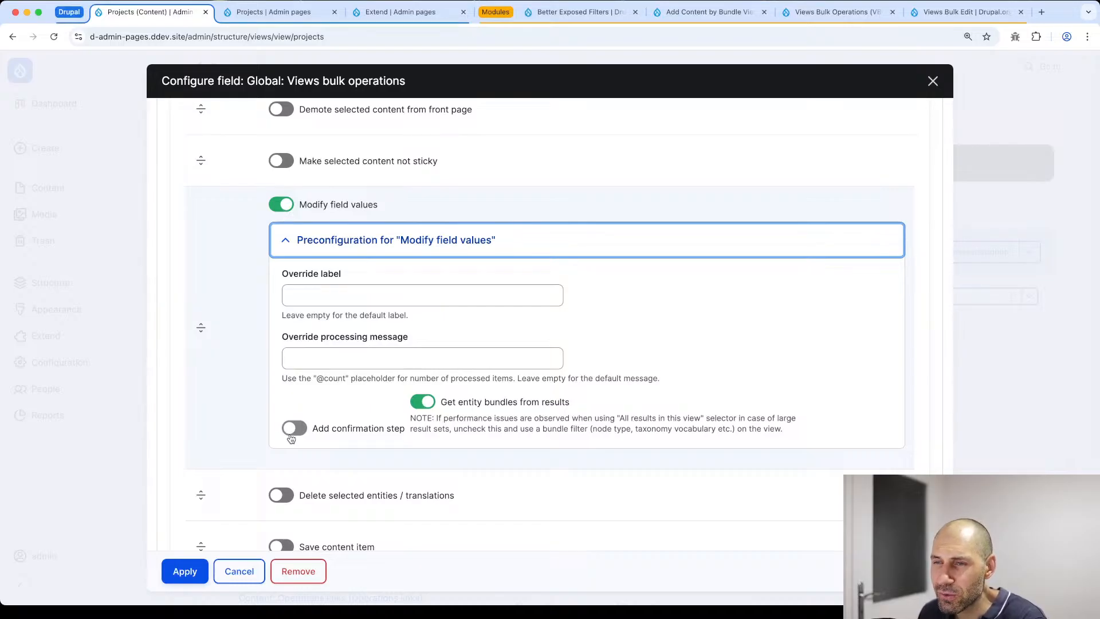
scroll(292, 440, "down", 2)
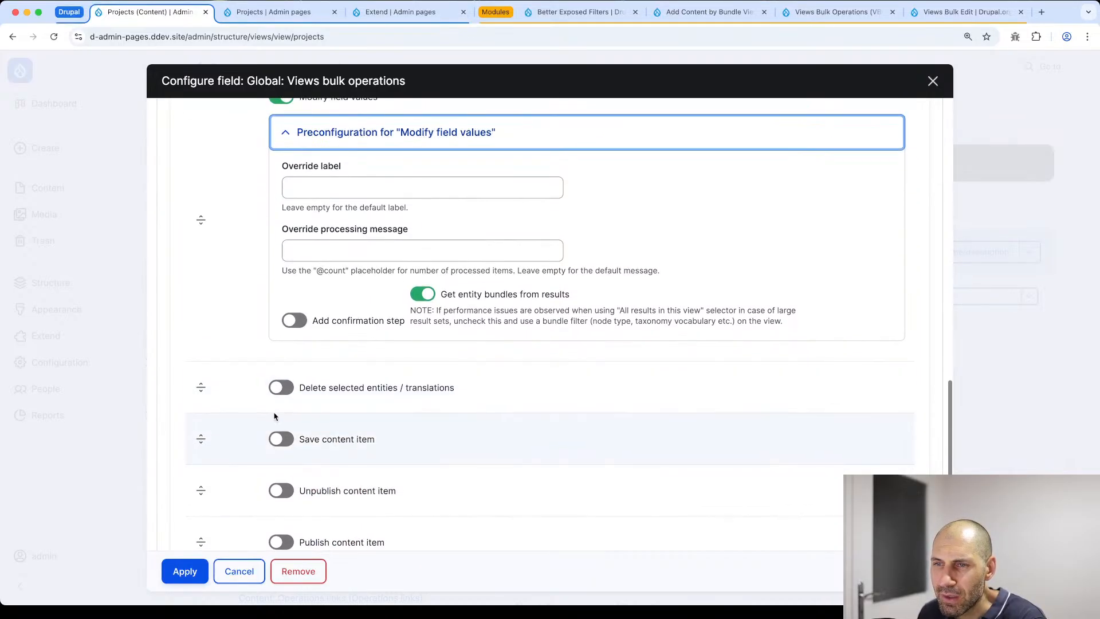
left_click(182, 572)
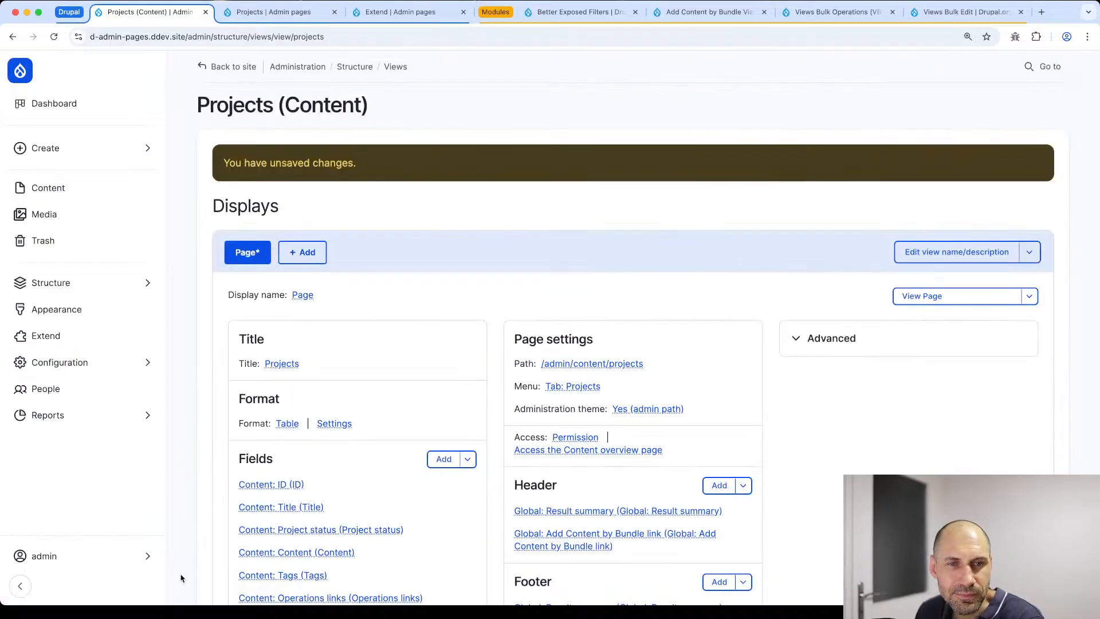
Step: Rearrange the view's fields so that Views bulk operations comes first, before Content: ID, and apply the order
scroll(244, 417, "down", 3)
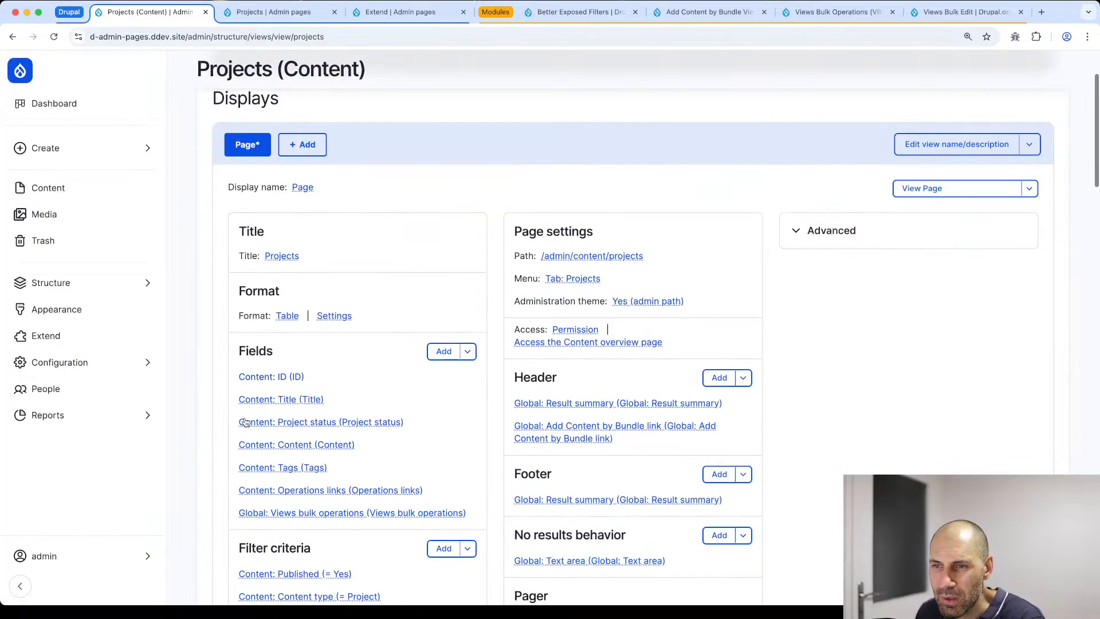
left_click(467, 351)
left_click(464, 376)
scroll(192, 504, "down", 1)
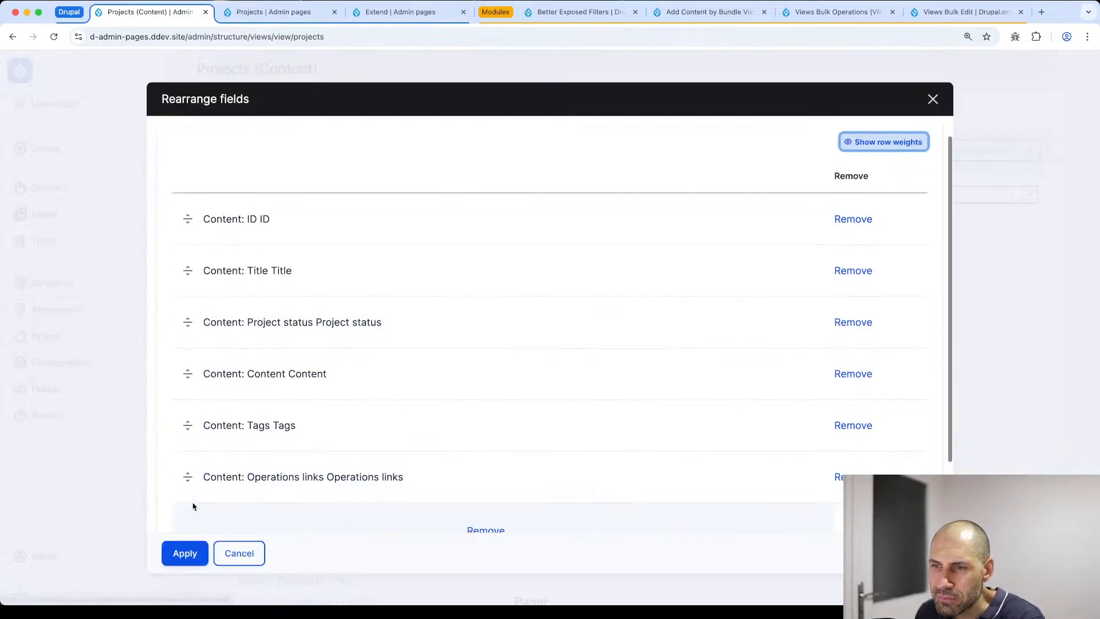
left_click_drag(194, 506, 184, 250)
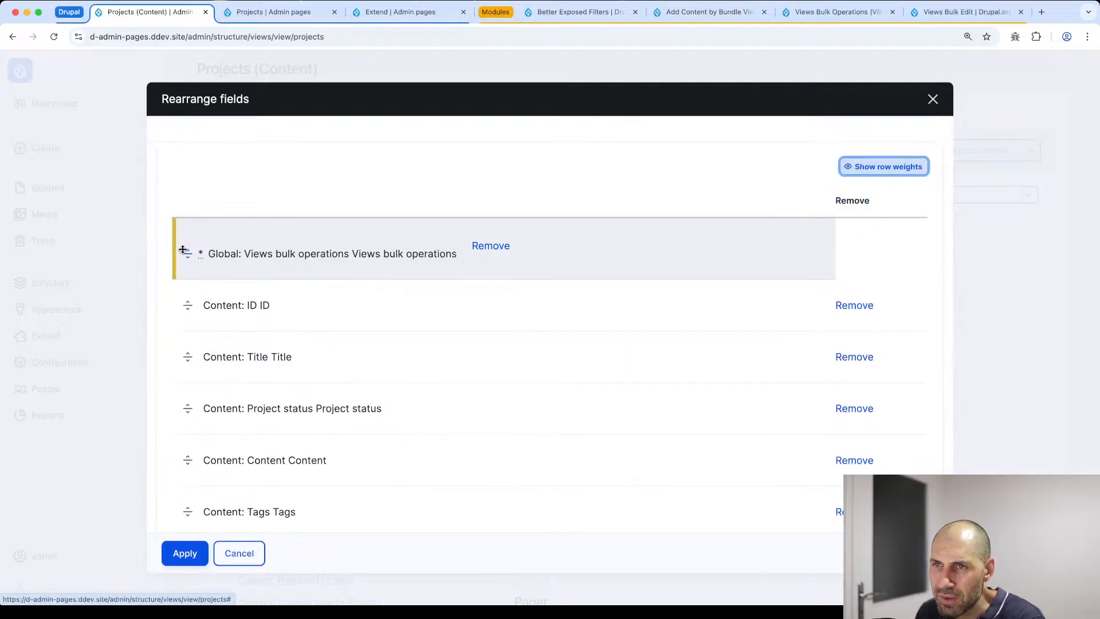
left_click(184, 553)
scroll(254, 508, "down", 4)
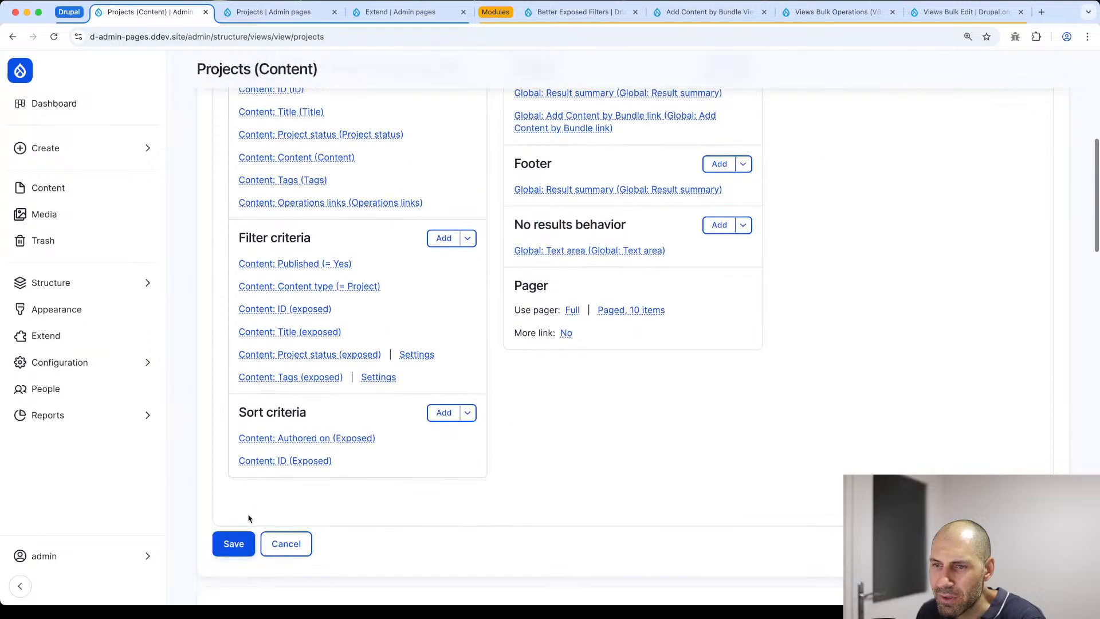
Step: Save the Projects view and reload the Projects admin page to load its updated bulk operations
left_click(233, 543)
left_click(297, 12)
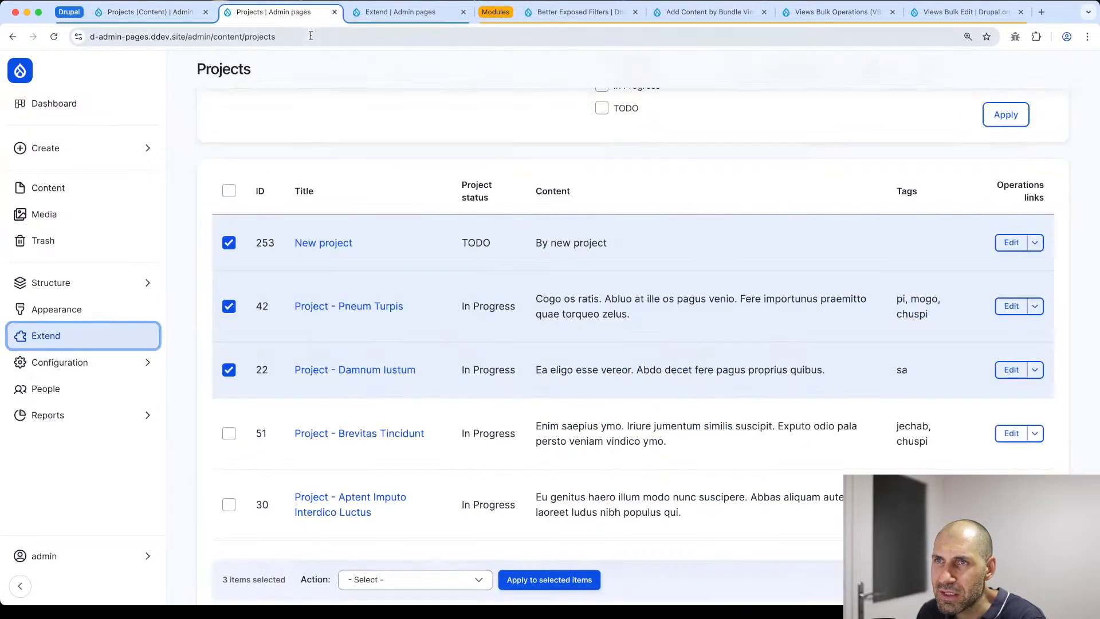
left_click(311, 36)
key("Return")
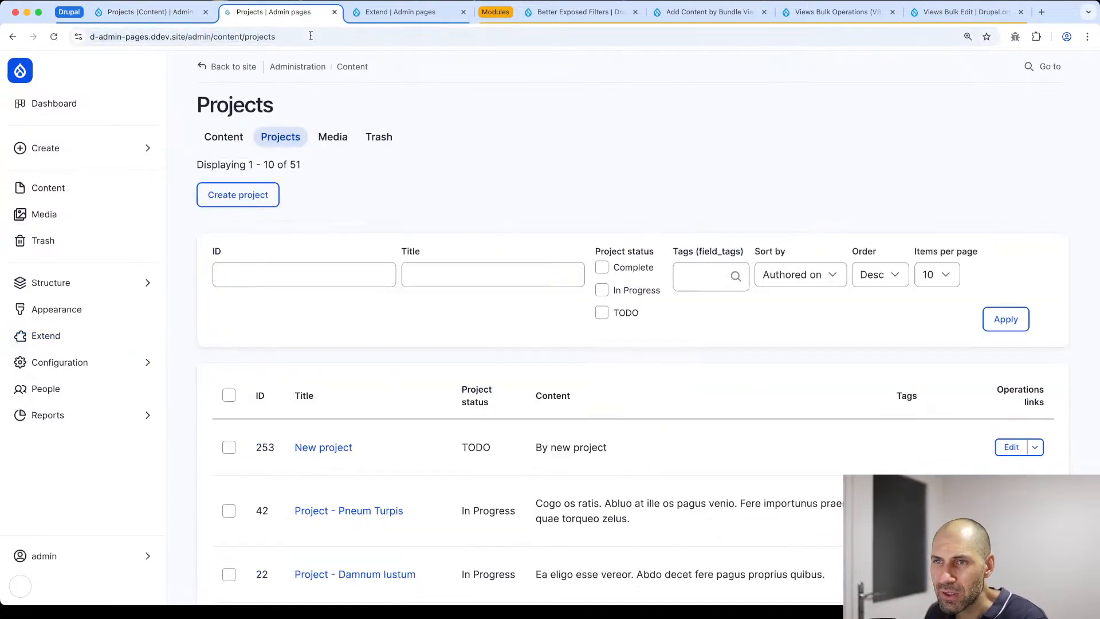
Step: Try selecting the first three listed projects: New project, Project - Pneum Turpis and Project - Damnum Iustum
scroll(344, 229, "down", 5)
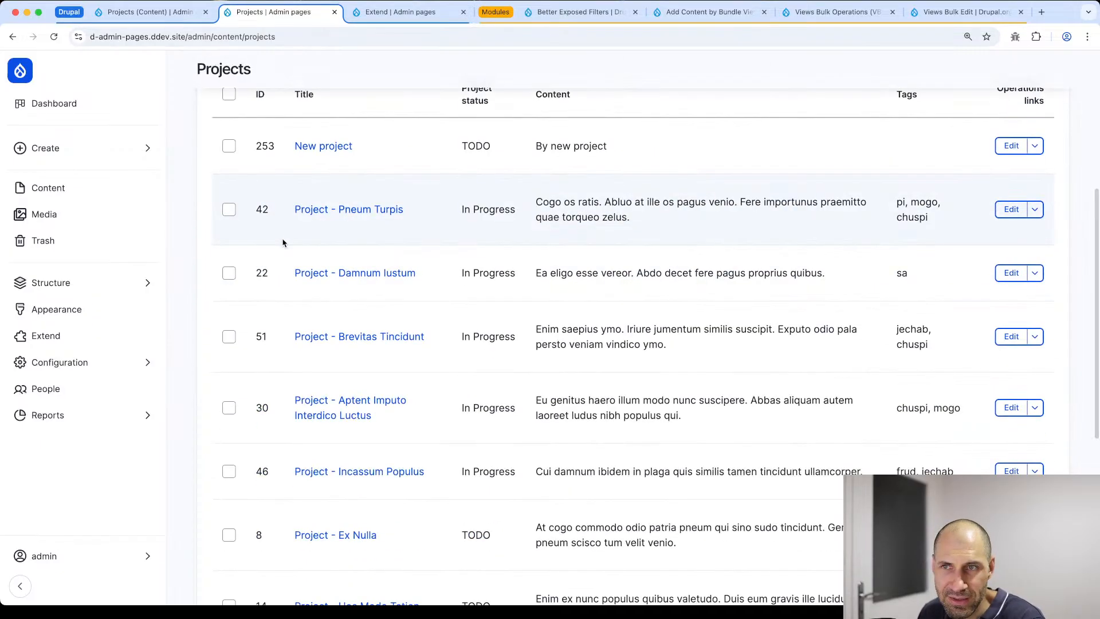
left_click(229, 147)
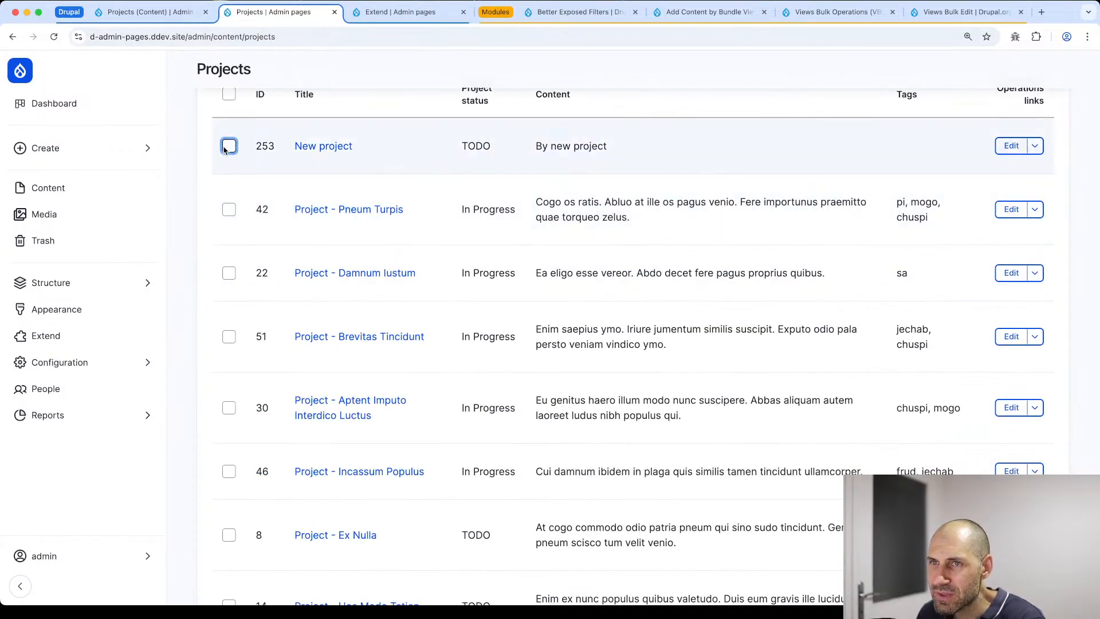
left_click(229, 210)
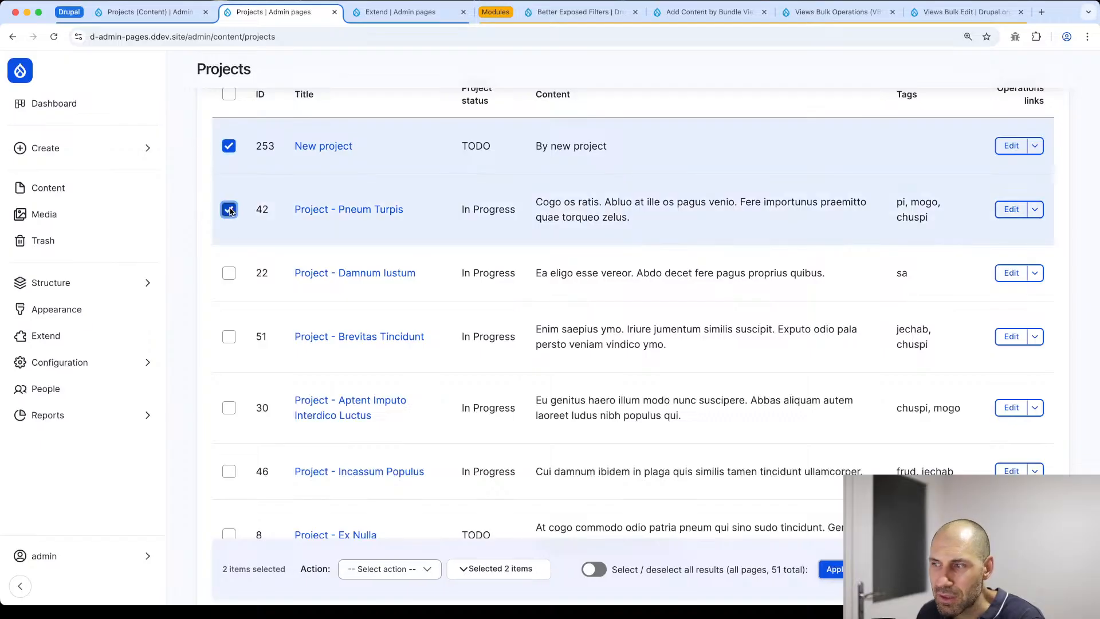
left_click(229, 275)
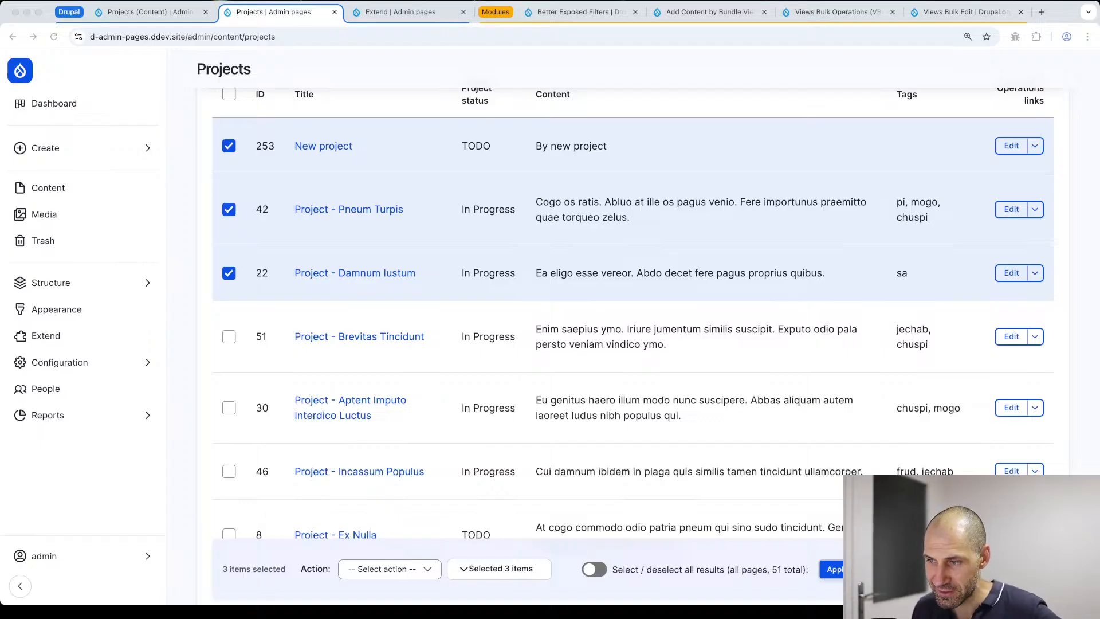
Step: Try selecting every project on the page, extend the selection to all results across pages, and clear it again
scroll(228, 272, "up", 5)
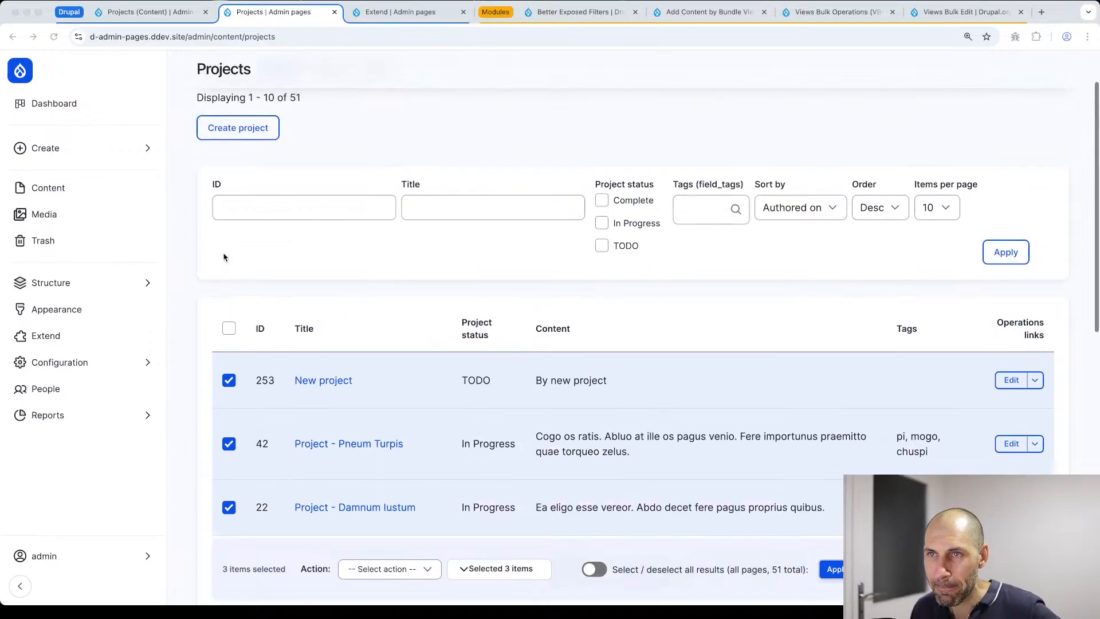
left_click(233, 331)
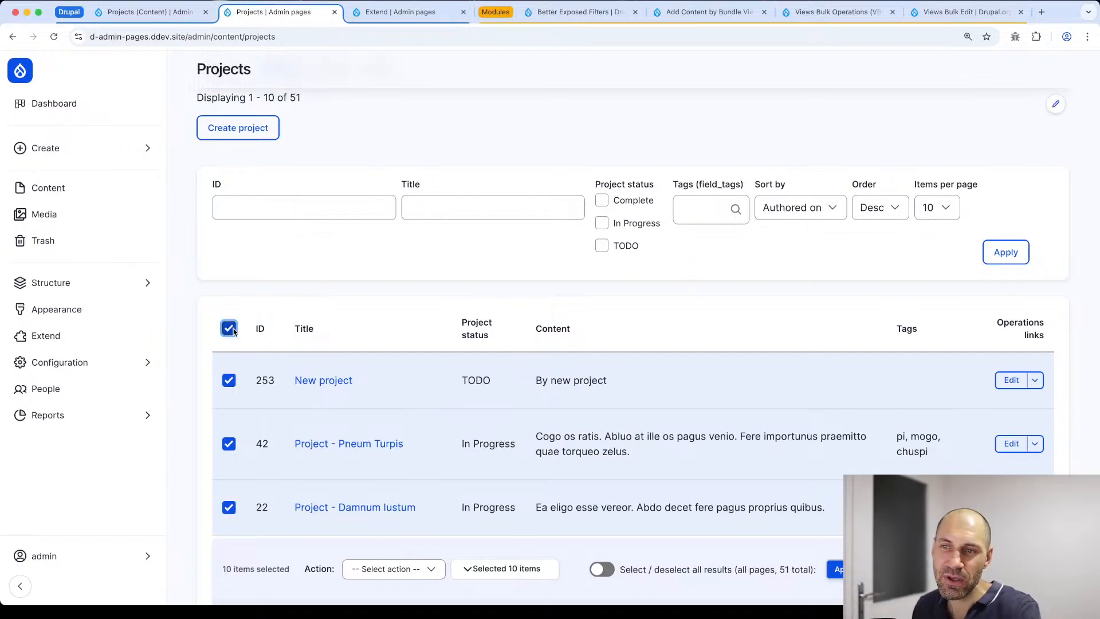
scroll(573, 459, "down", 2)
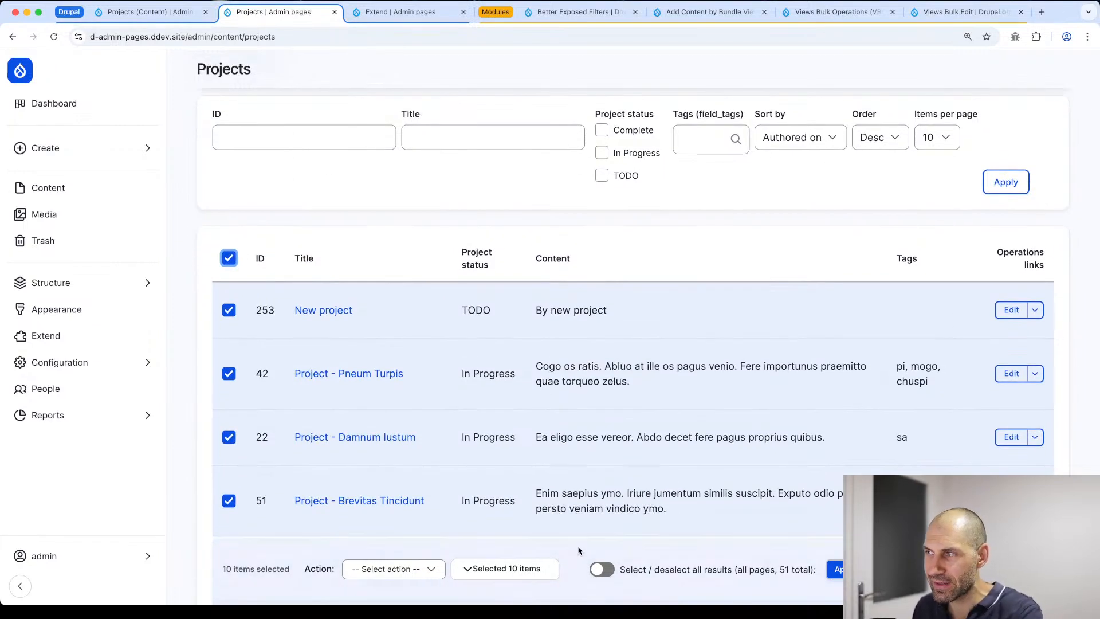
scroll(543, 516, "up", 2)
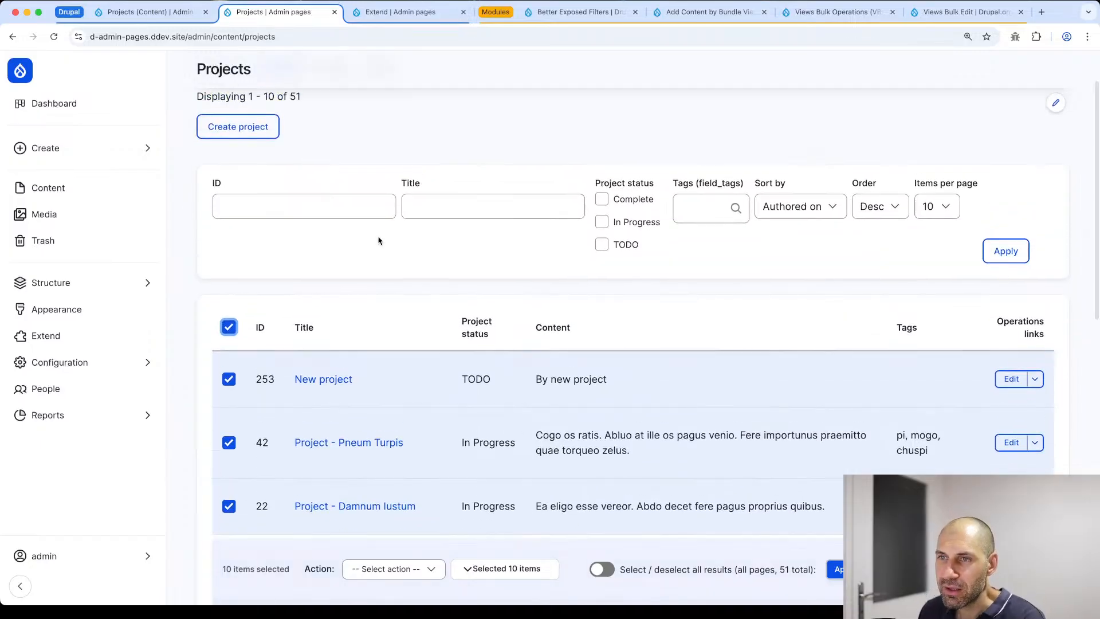
left_click(602, 570)
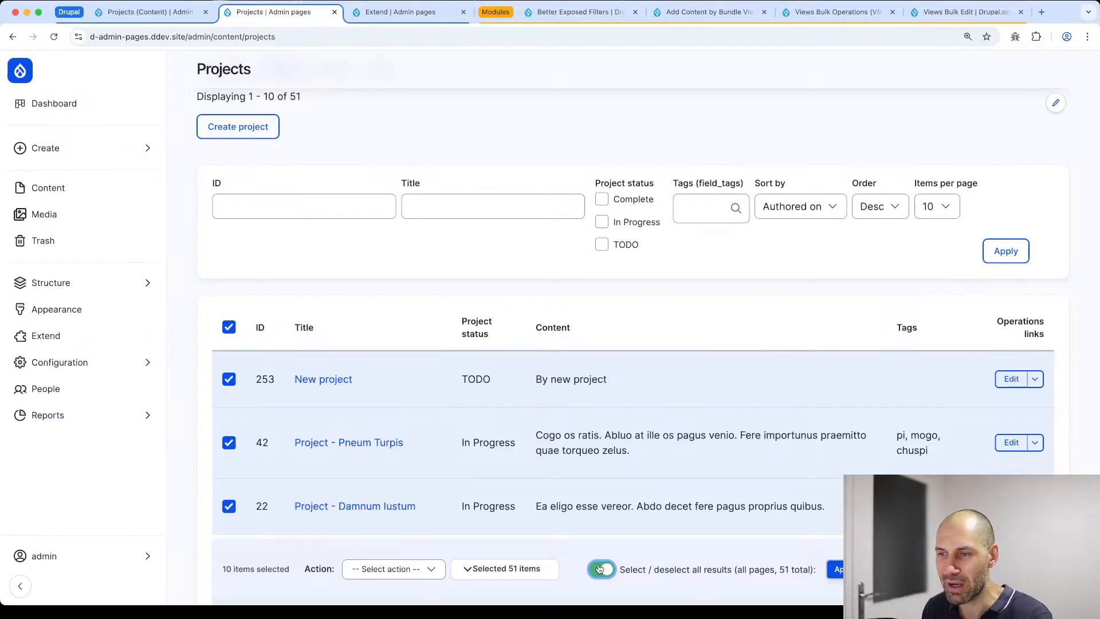
left_click(600, 564)
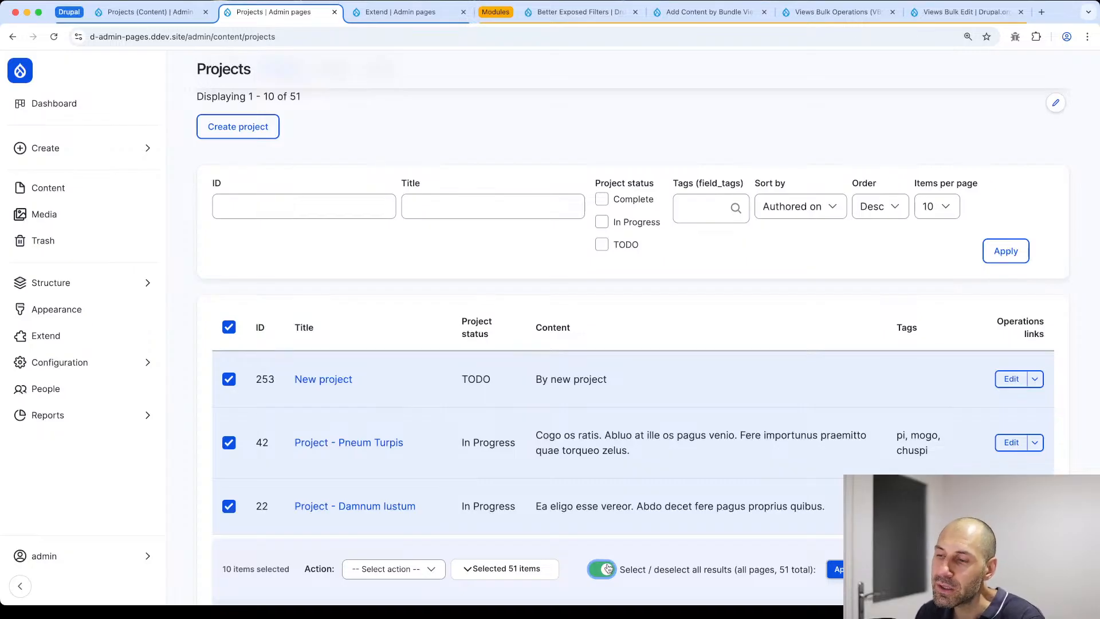
Step: Select only New project, Project - Pneum Turpis and Project - Damnum Iustum in the projects table
scroll(401, 321, "down", 2)
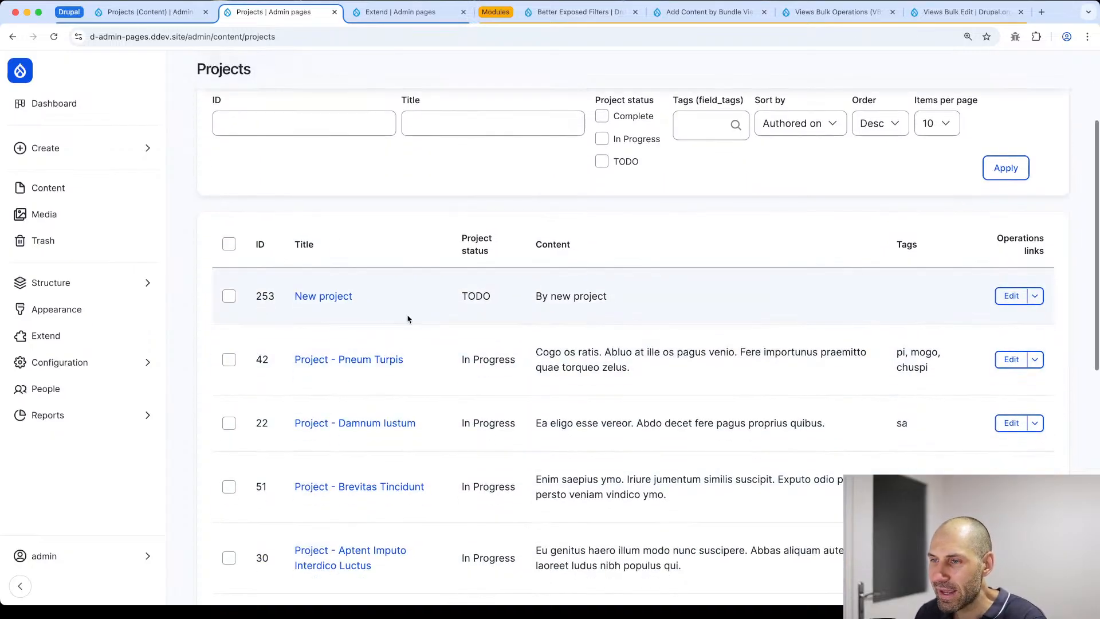
left_click(229, 295)
left_click(225, 360)
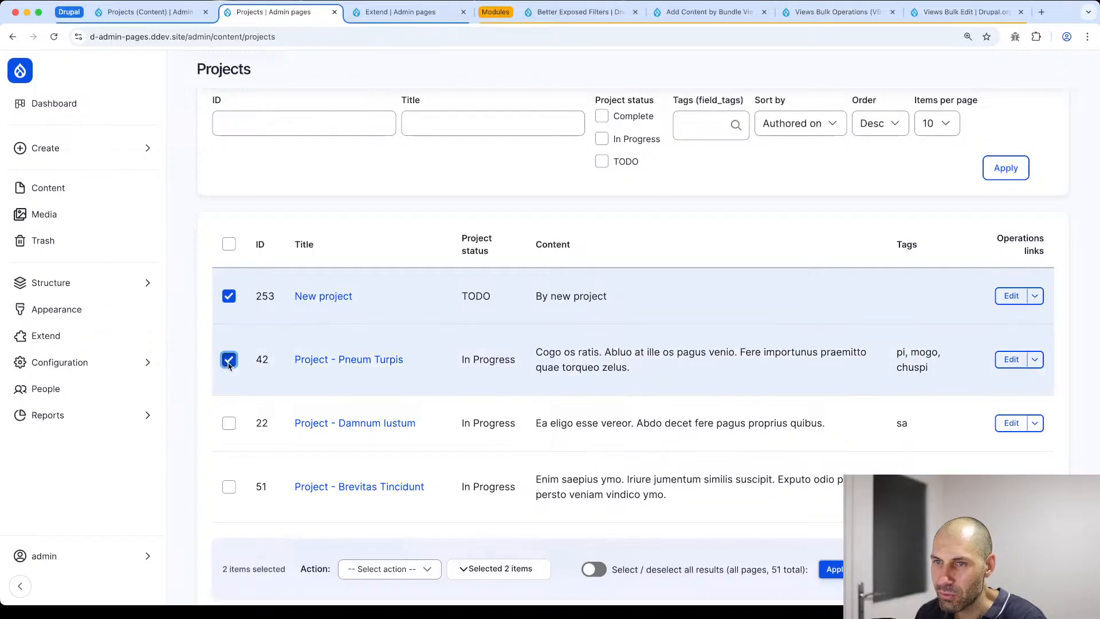
left_click(230, 425)
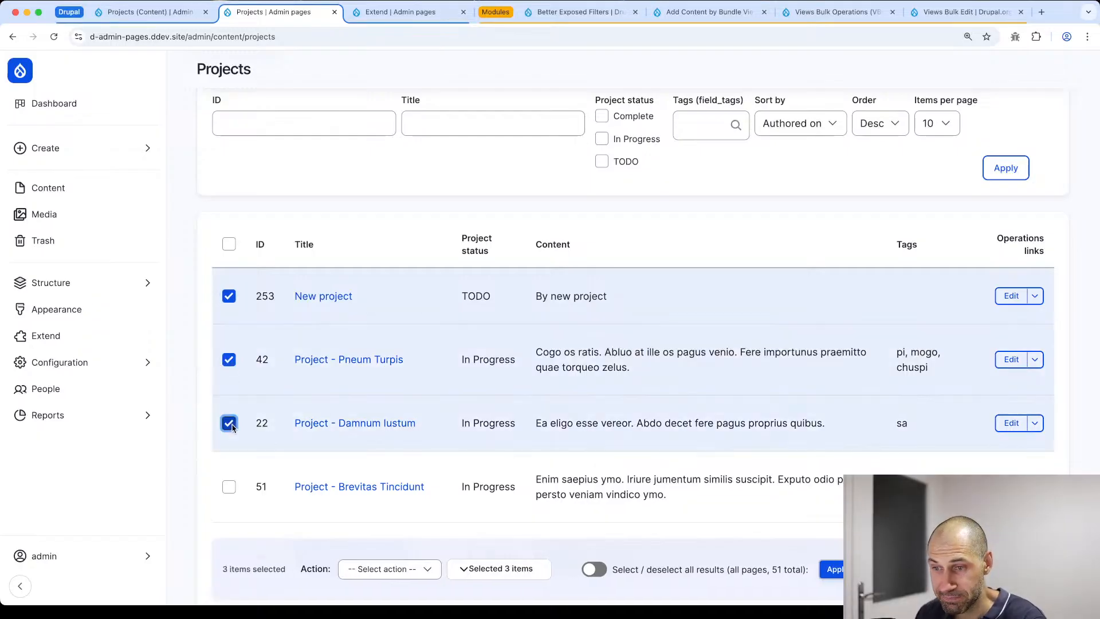
Step: Choose the Modify field values action, review the list of selected items, and apply the action to them
left_click(412, 570)
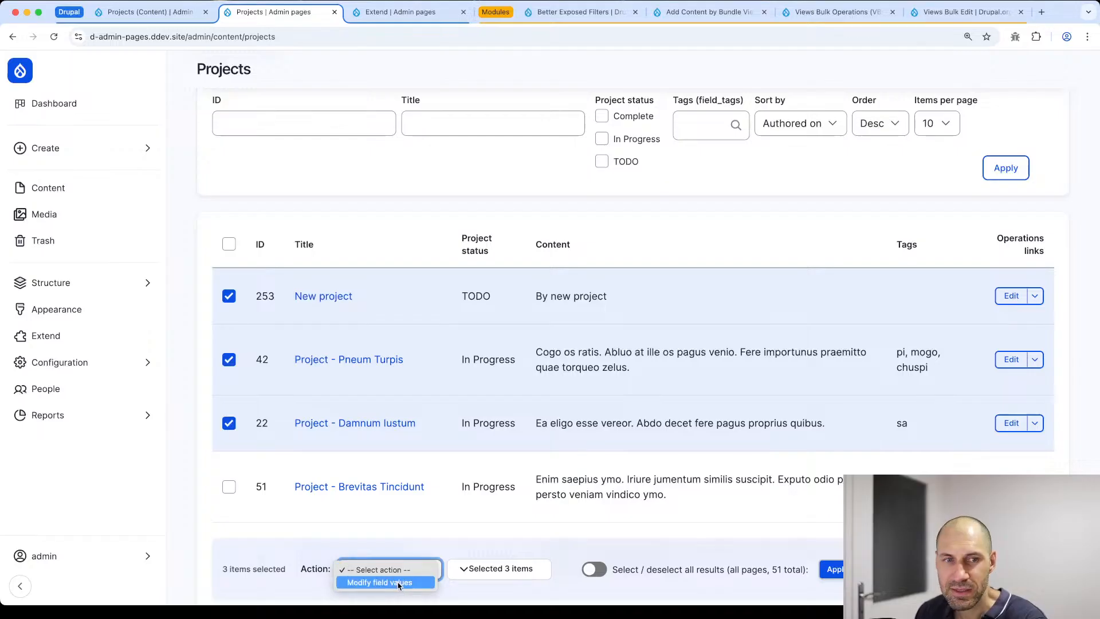
left_click(400, 582)
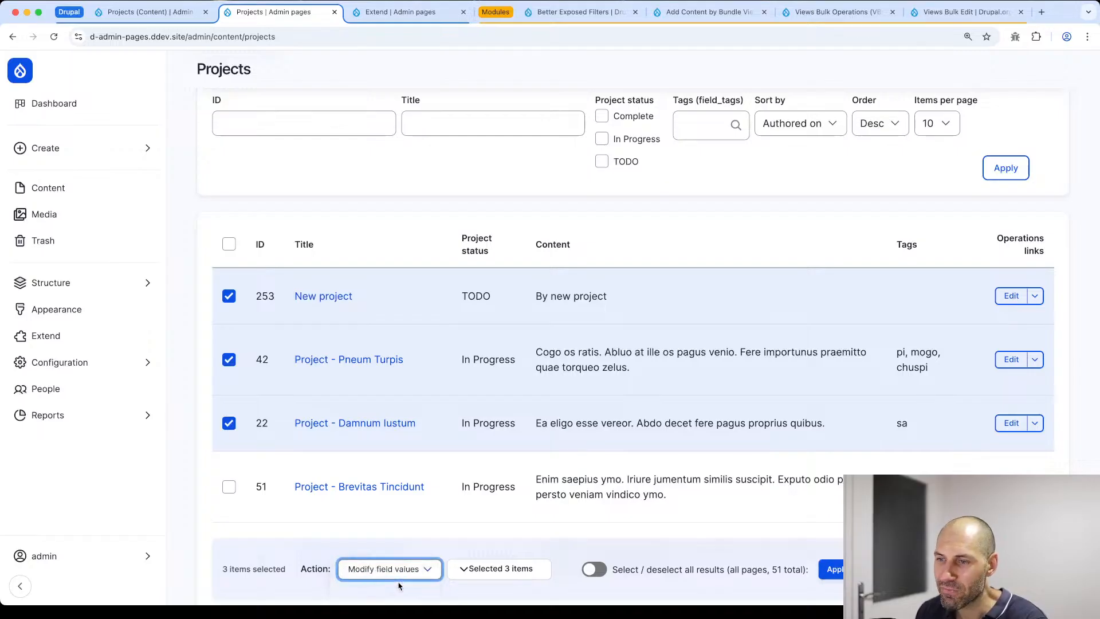
left_click(499, 570)
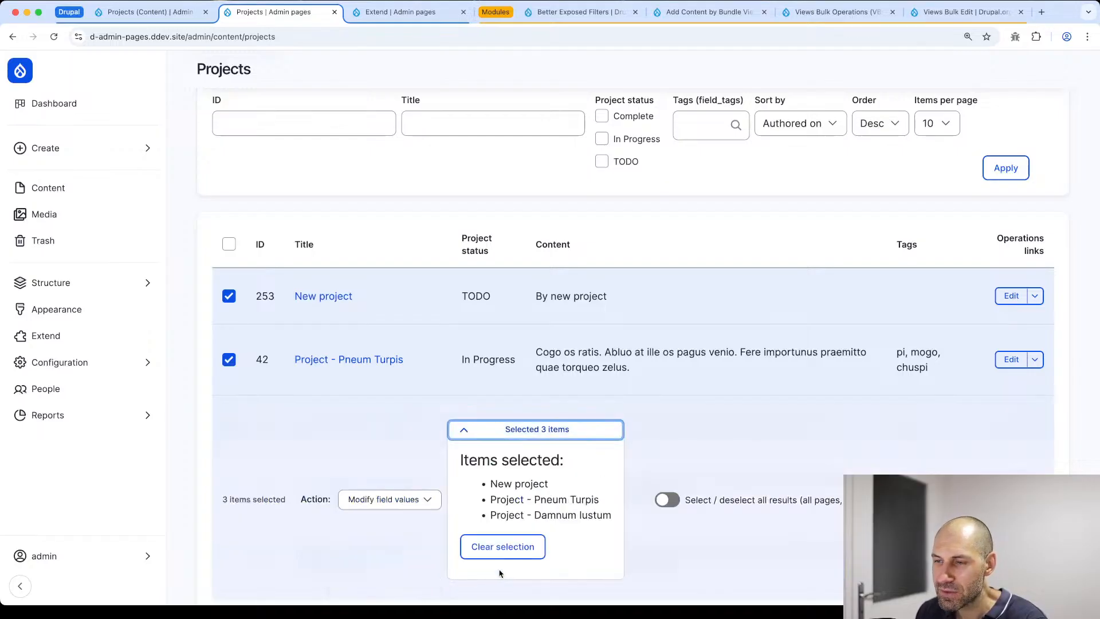
left_click(523, 433)
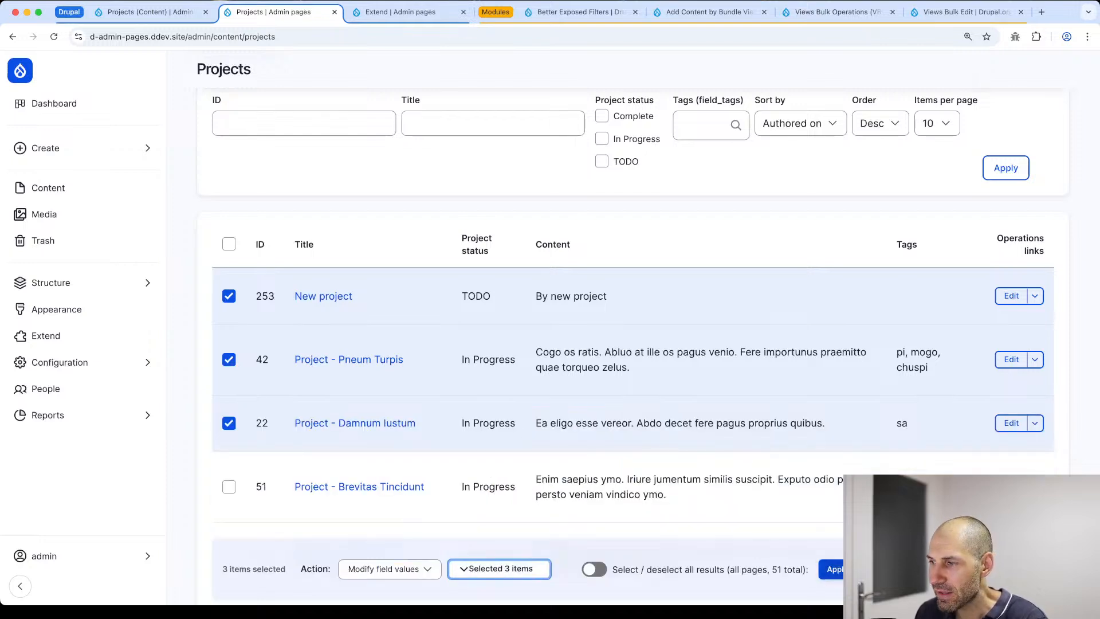
left_click(831, 569)
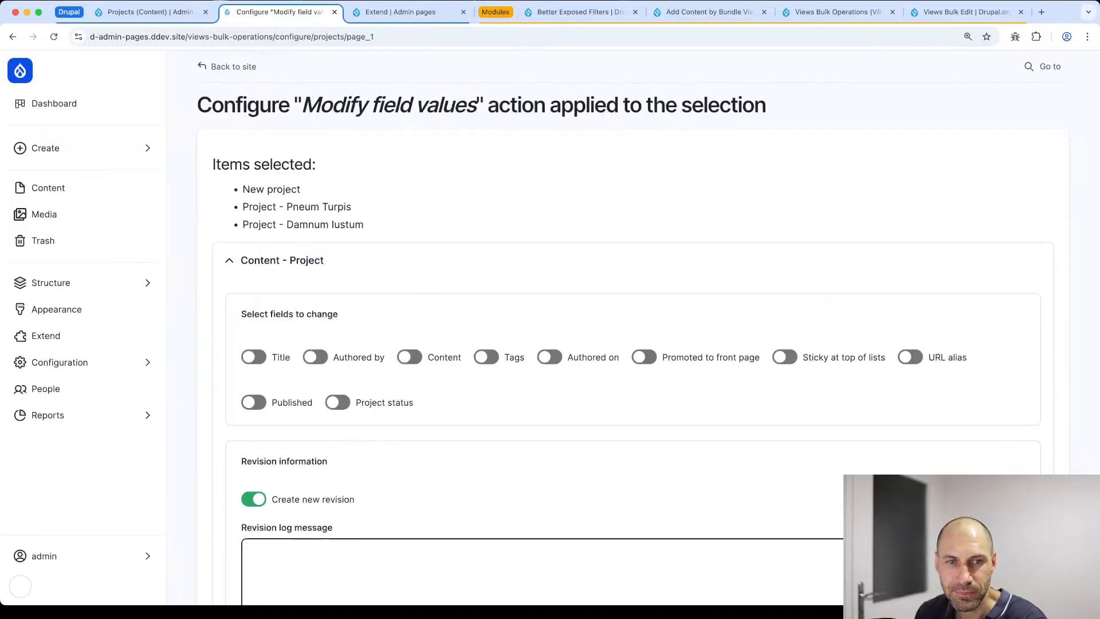
Step: Enable Project status as a field to change and set its value to Complete
scroll(547, 396, "down", 2)
scroll(547, 395, "down", 1)
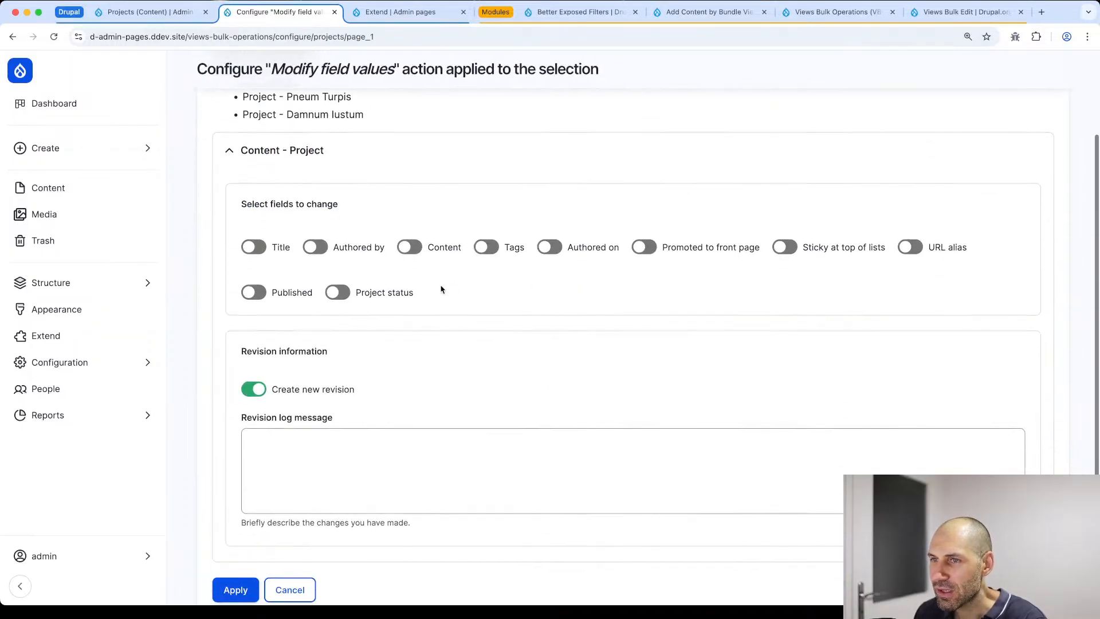
left_click(343, 294)
left_click(300, 367)
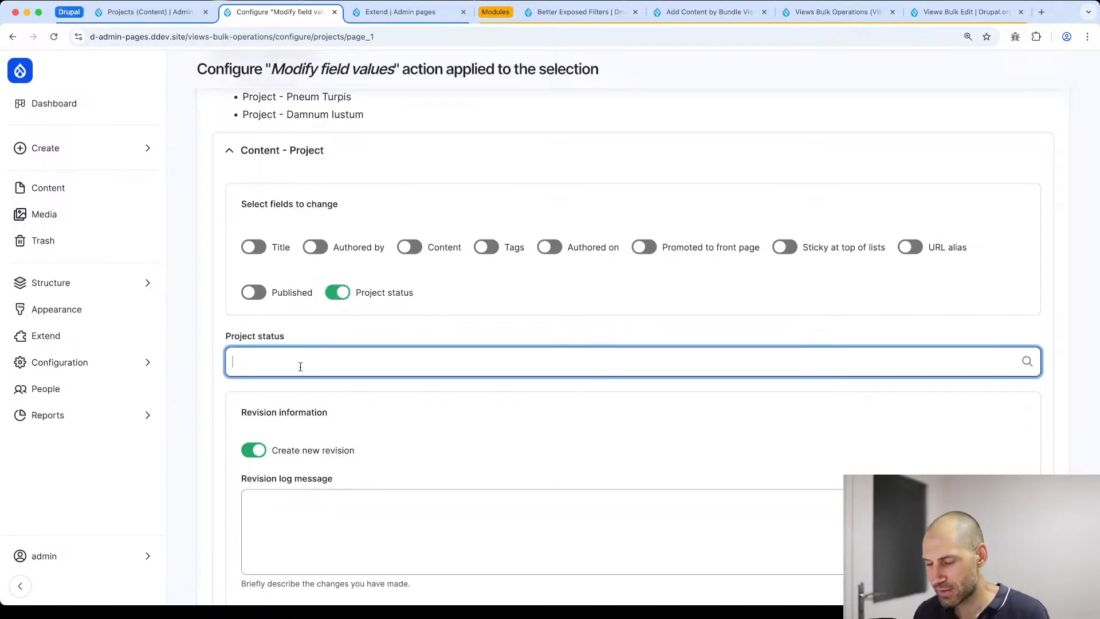
type("comp")
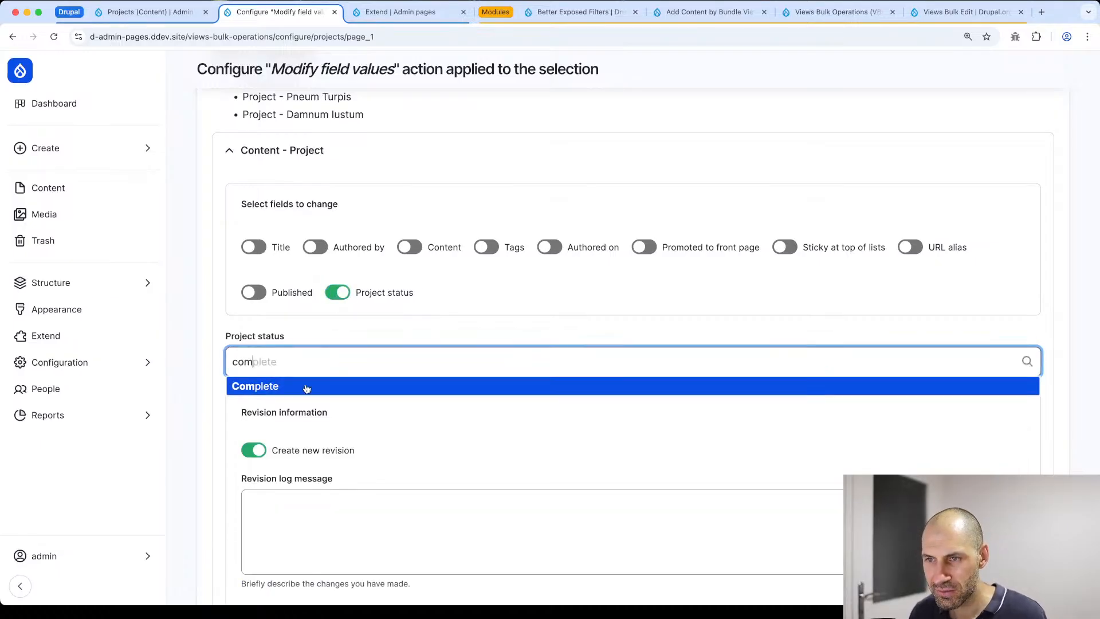
left_click(306, 386)
Step: Enter the revision log message "Bulk update to complete" and apply the bulk modification
scroll(313, 413, "down", 3)
left_click(312, 377)
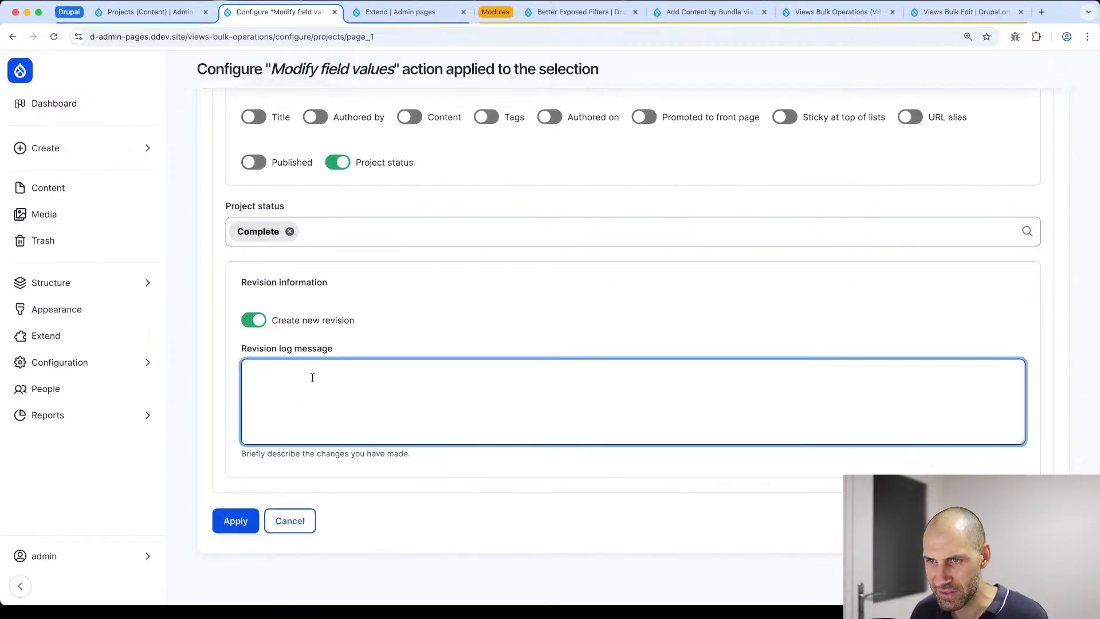
type("Bulk upda")
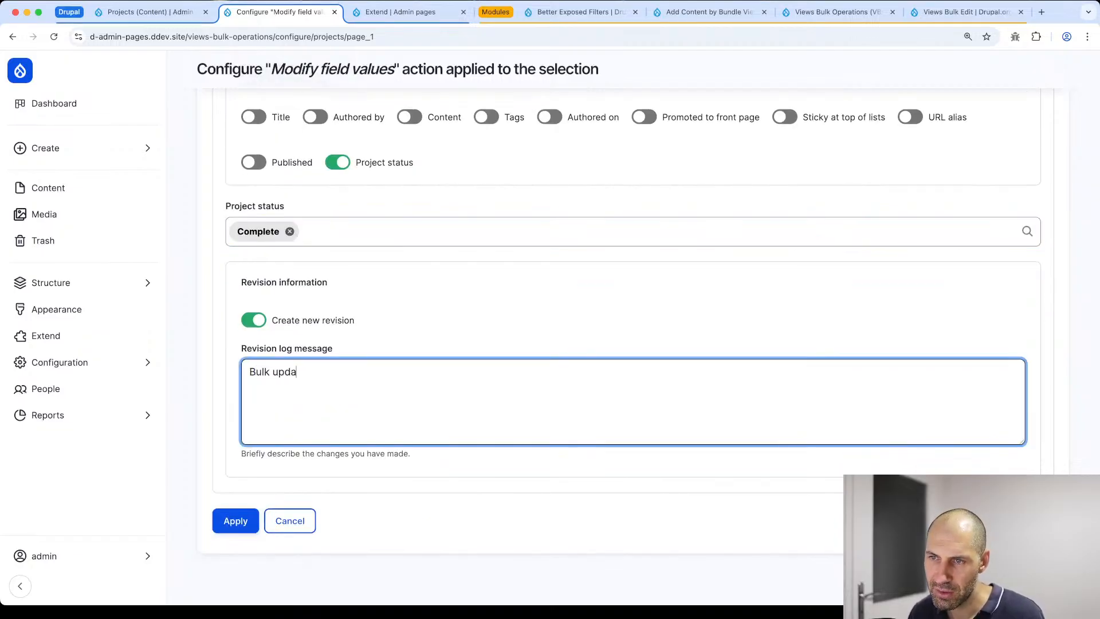
type("te to complete")
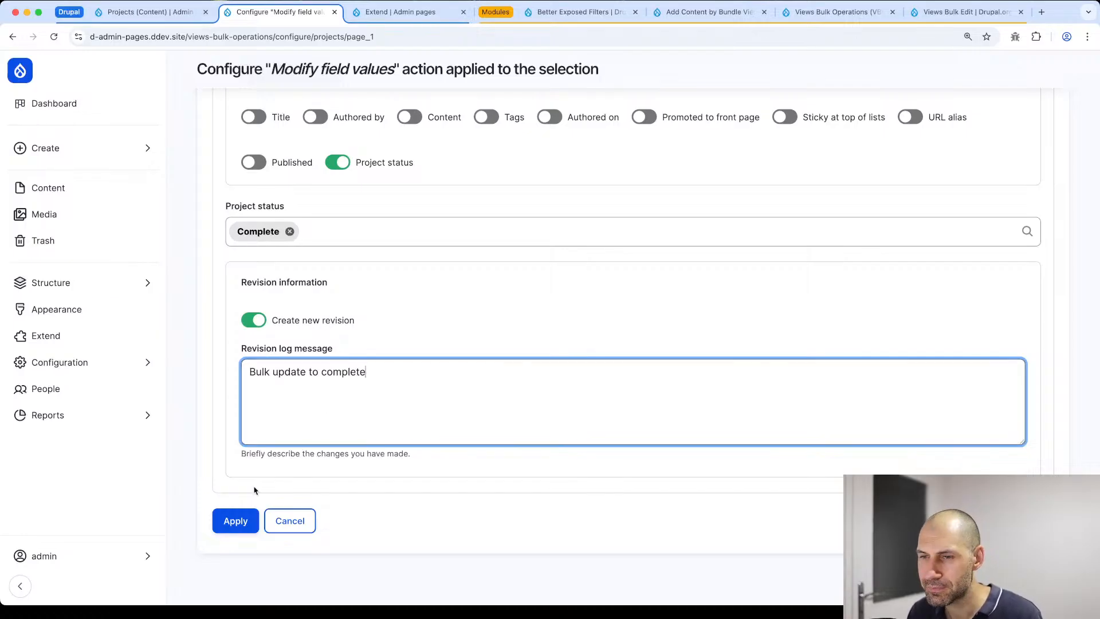
left_click(234, 523)
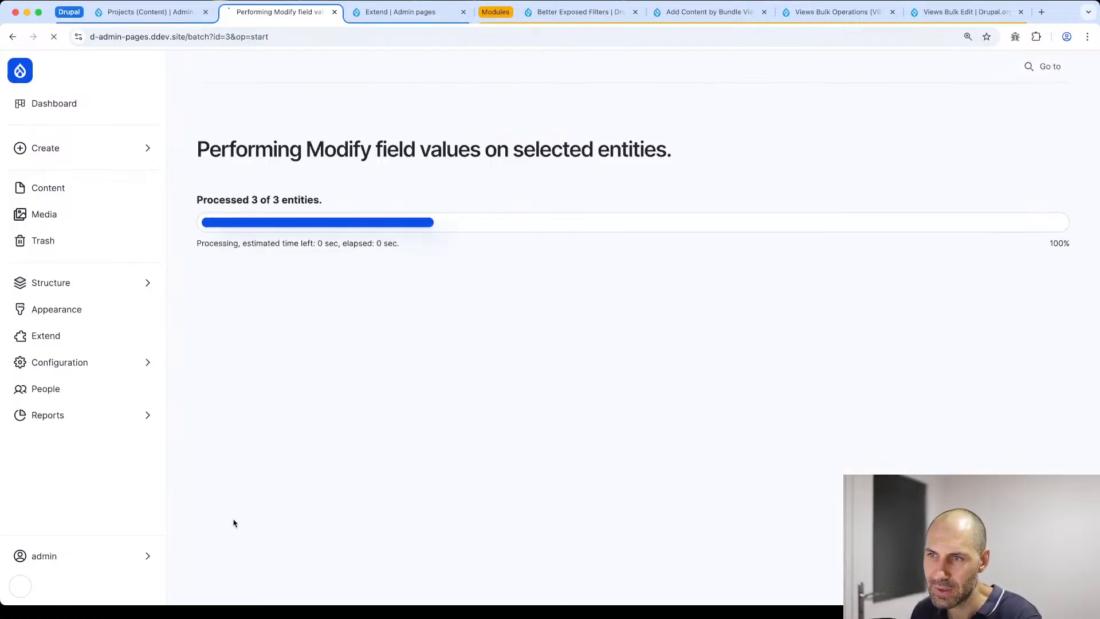
Step: Check the updated project statuses, and select all projects in the view across all pages
scroll(234, 522, "down", 6)
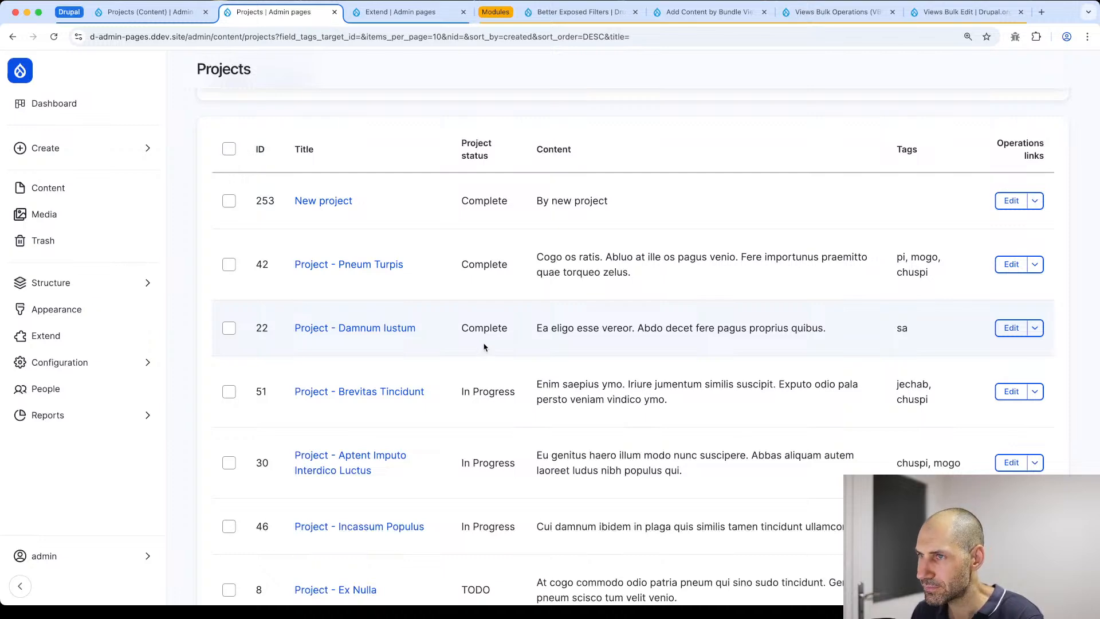
scroll(319, 312, "down", 3)
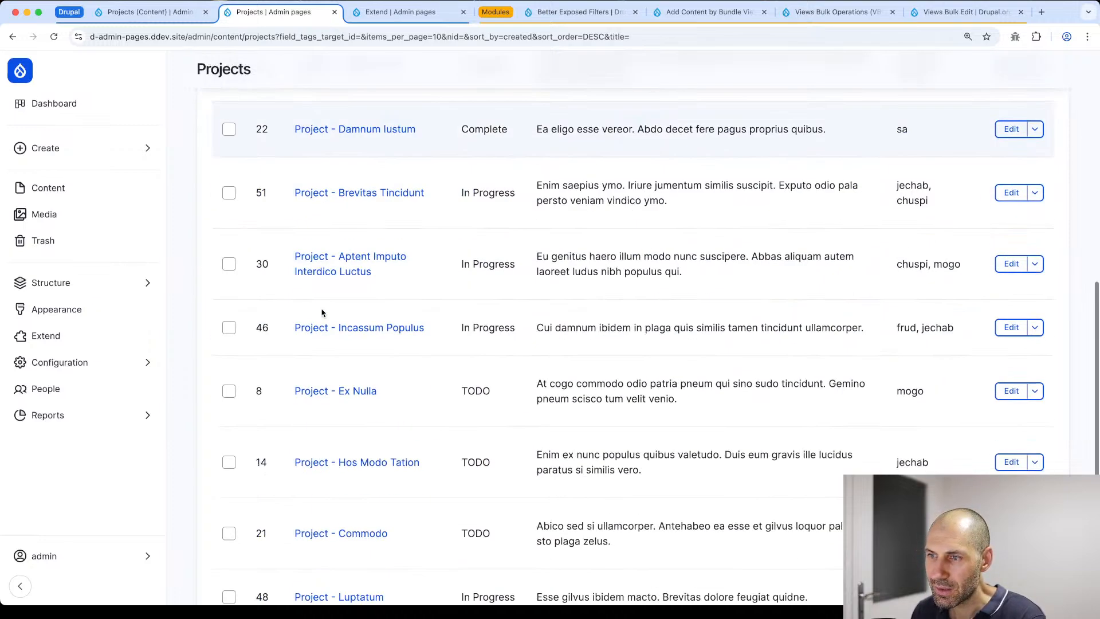
scroll(249, 235, "up", 8)
scroll(231, 447, "down", 2)
left_click(228, 394)
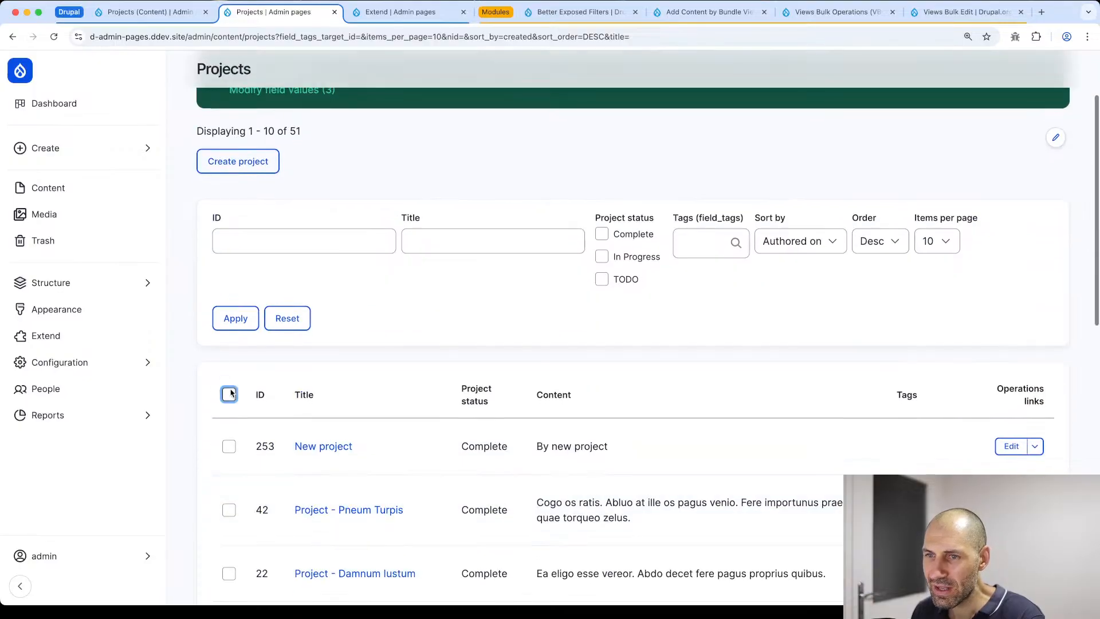
scroll(244, 414, "down", 2)
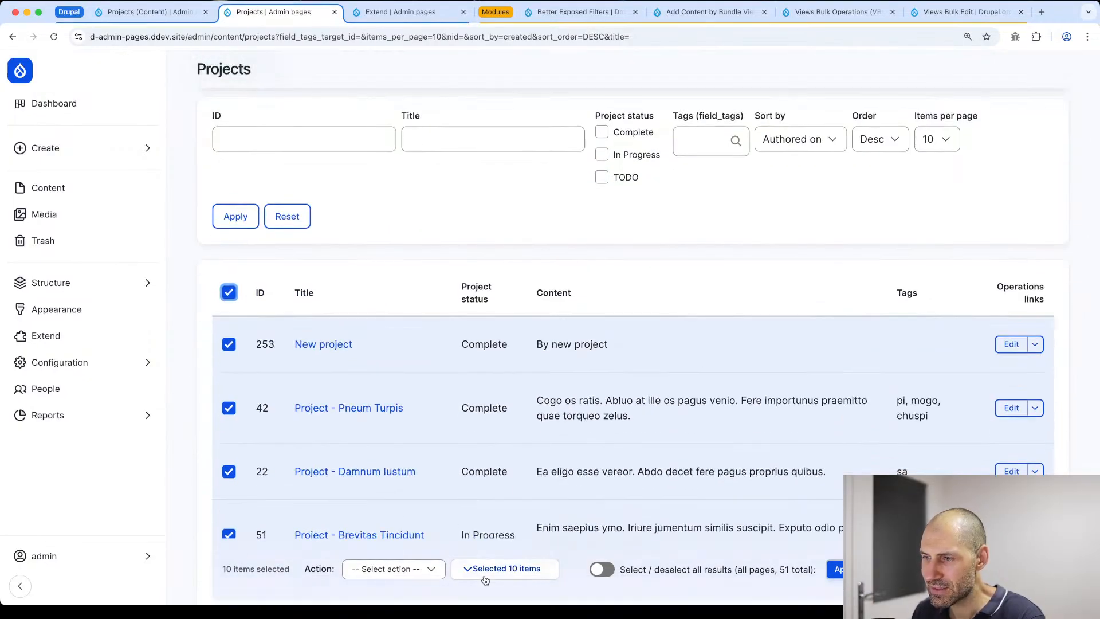
left_click(603, 570)
Step: Apply the Modify field values action to the full selection of projects
left_click(408, 569)
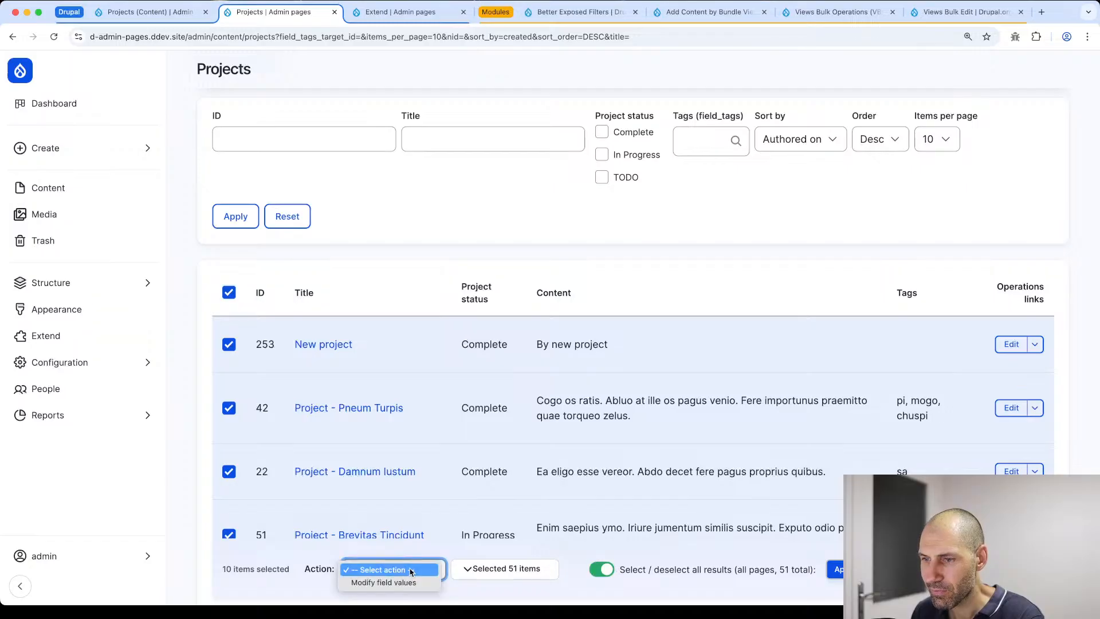
left_click(406, 582)
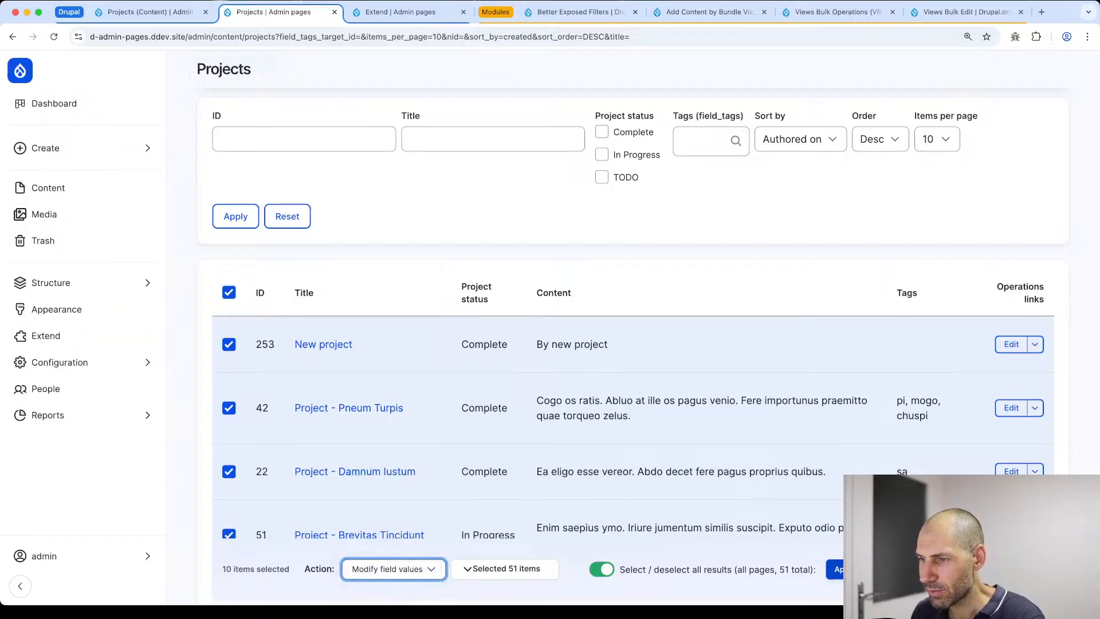
left_click(835, 569)
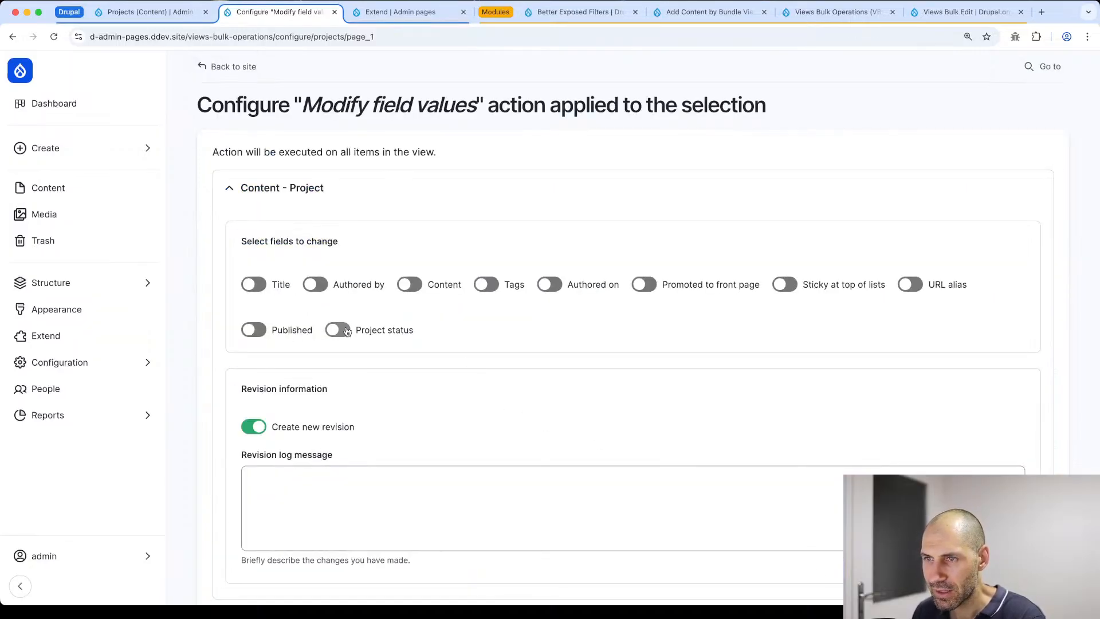
Step: Enable Project status as a field to change, set its value to TODO, and apply the bulk modification
left_click(346, 331)
left_click(327, 407)
type("TODO")
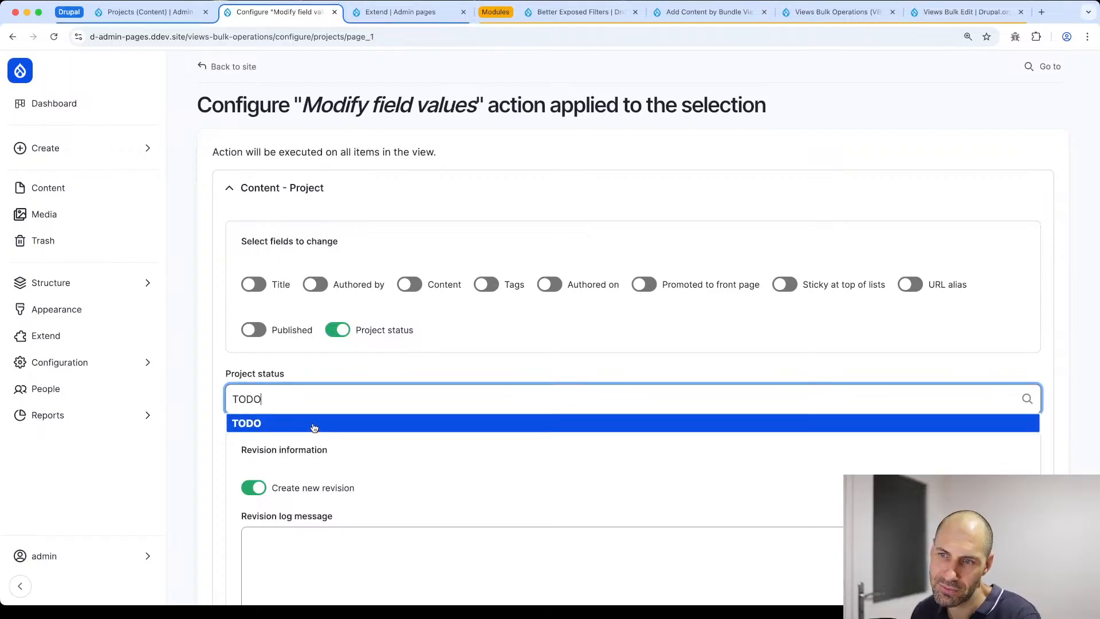
left_click(314, 424)
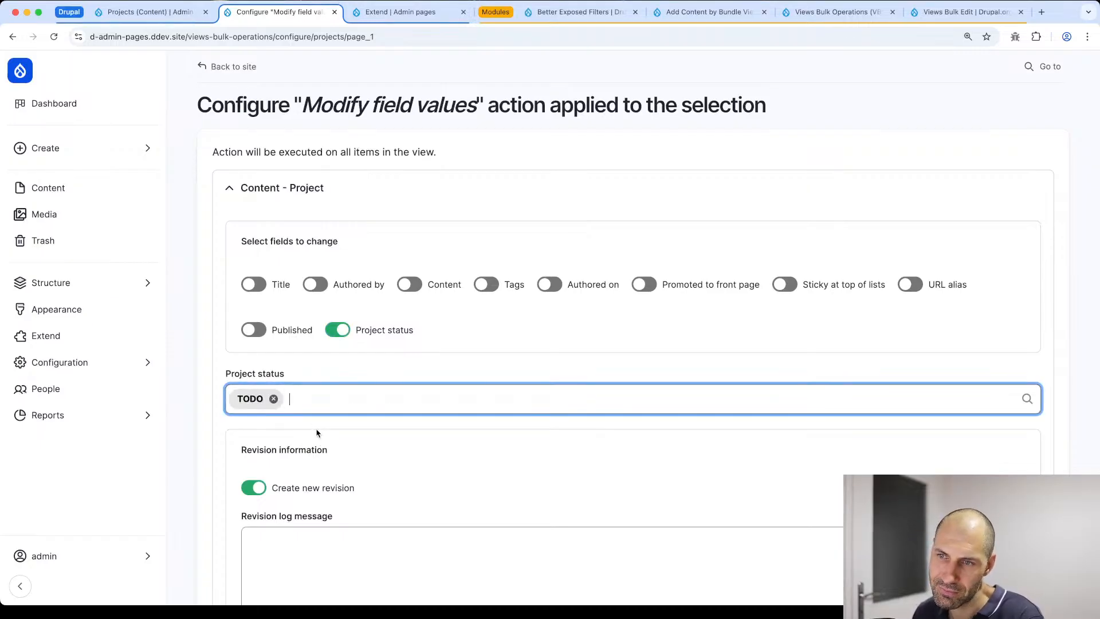
scroll(320, 432, "down", 3)
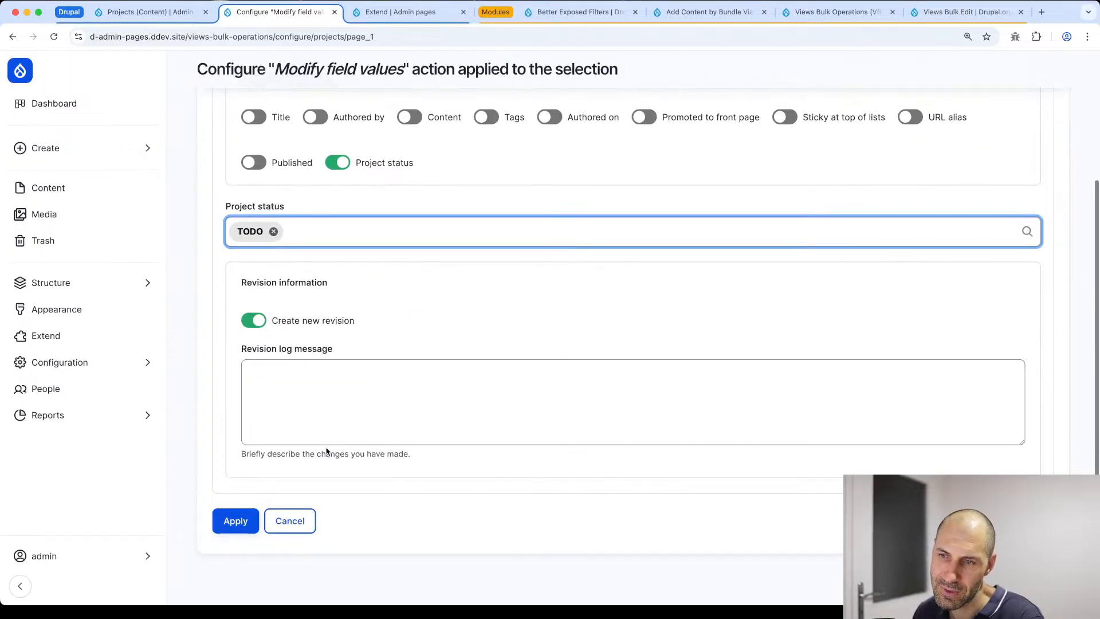
left_click(231, 521)
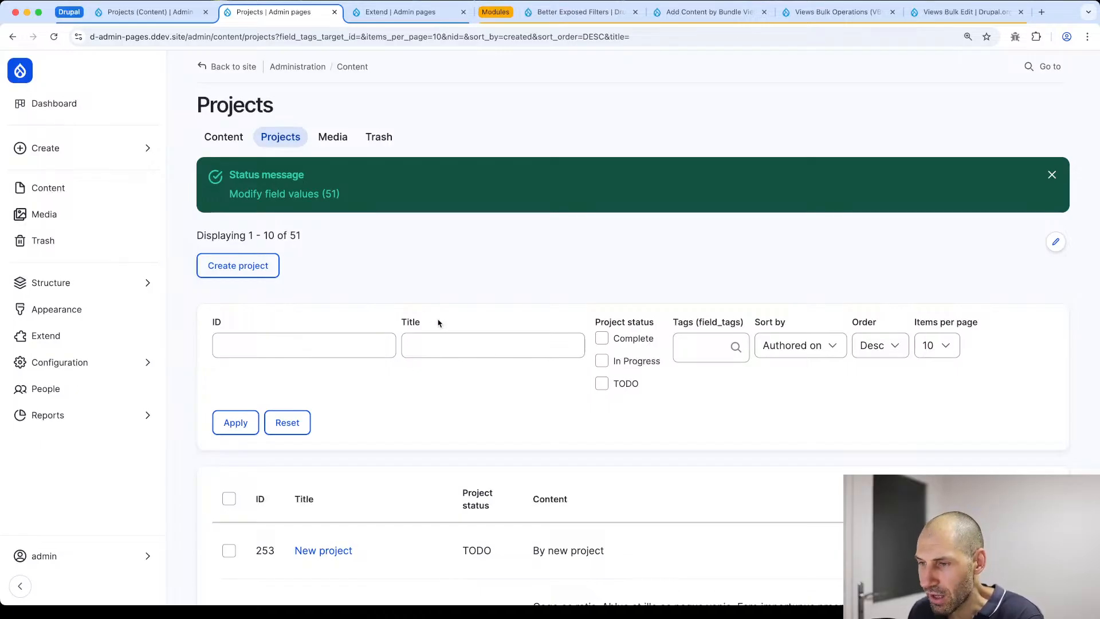
Step: Check the project statuses in the updated Projects list, and reset the list's filters
scroll(452, 325, "down", 10)
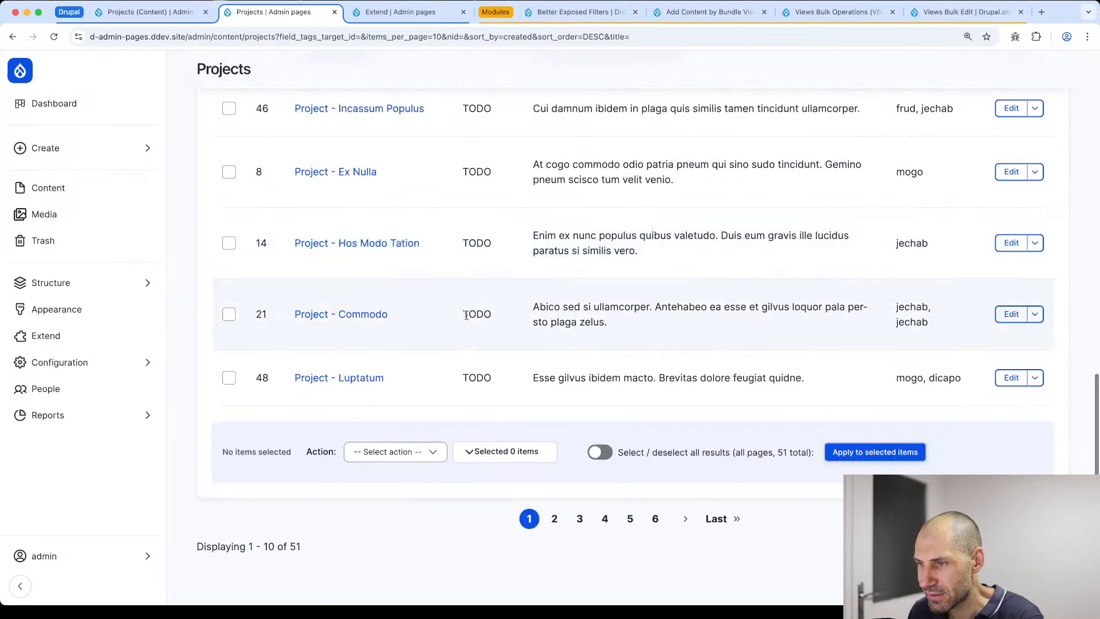
left_click(147, 287)
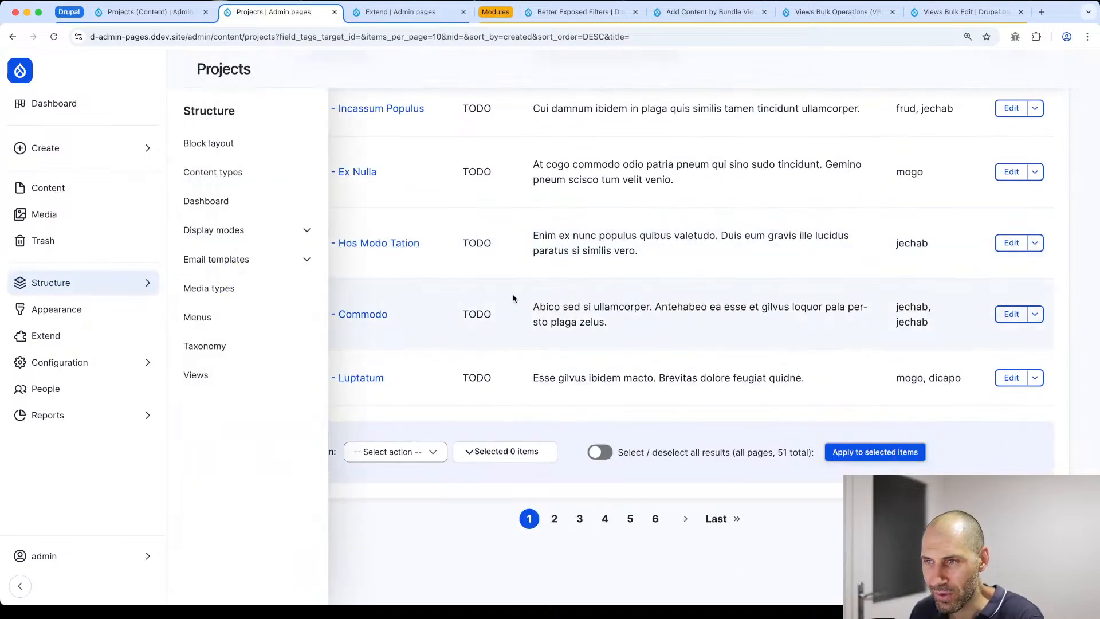
scroll(519, 378, "up", 10)
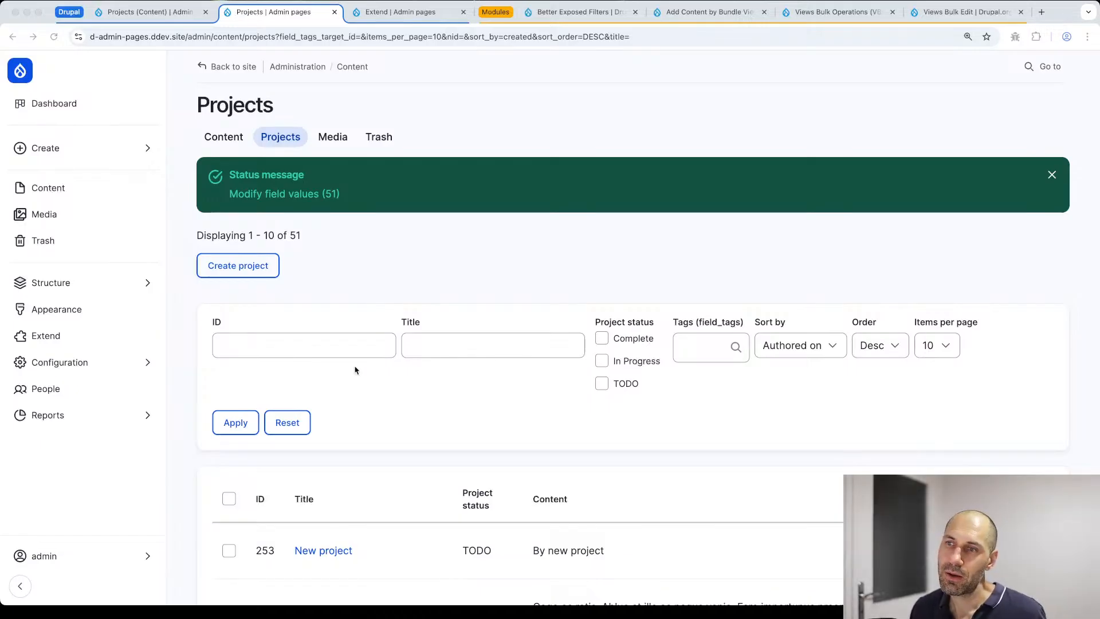
left_click(290, 424)
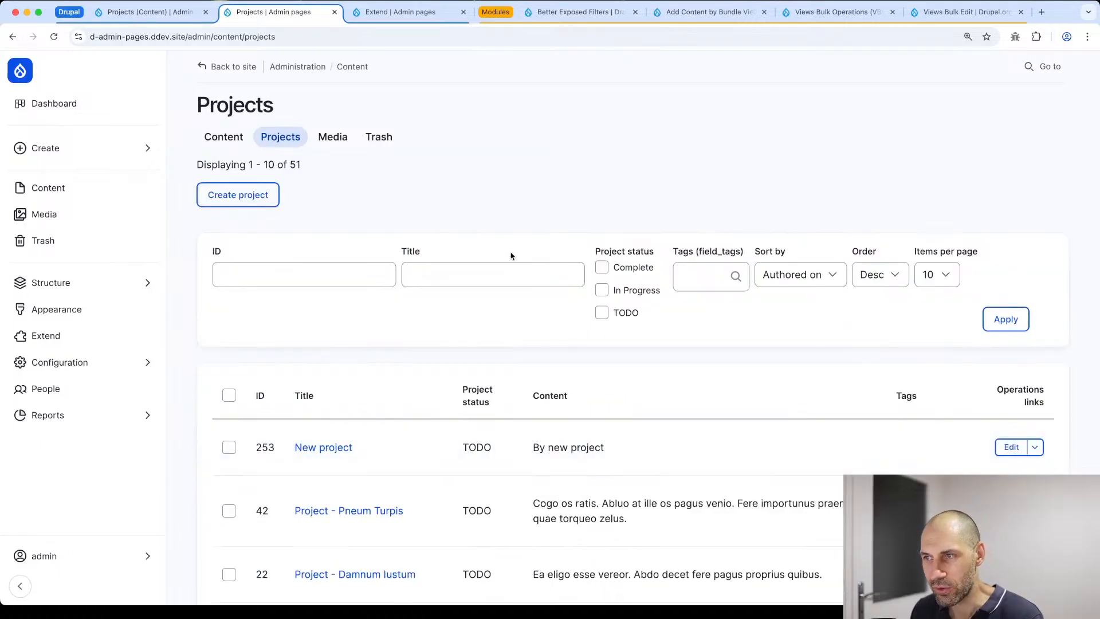
scroll(291, 298, "down", 1)
left_click(277, 142)
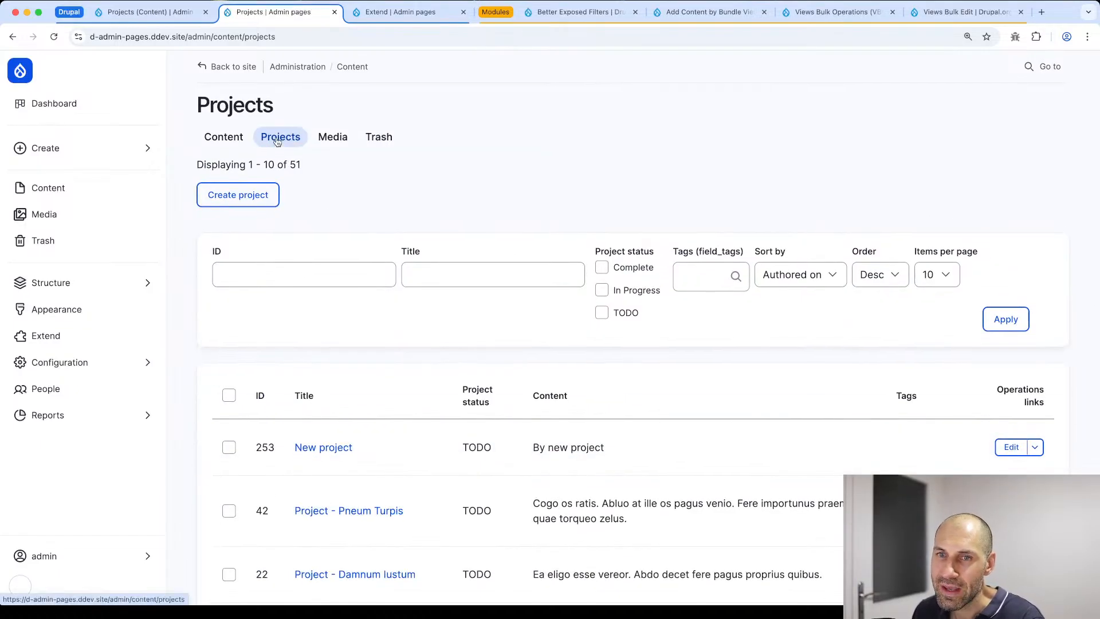
left_click(233, 141)
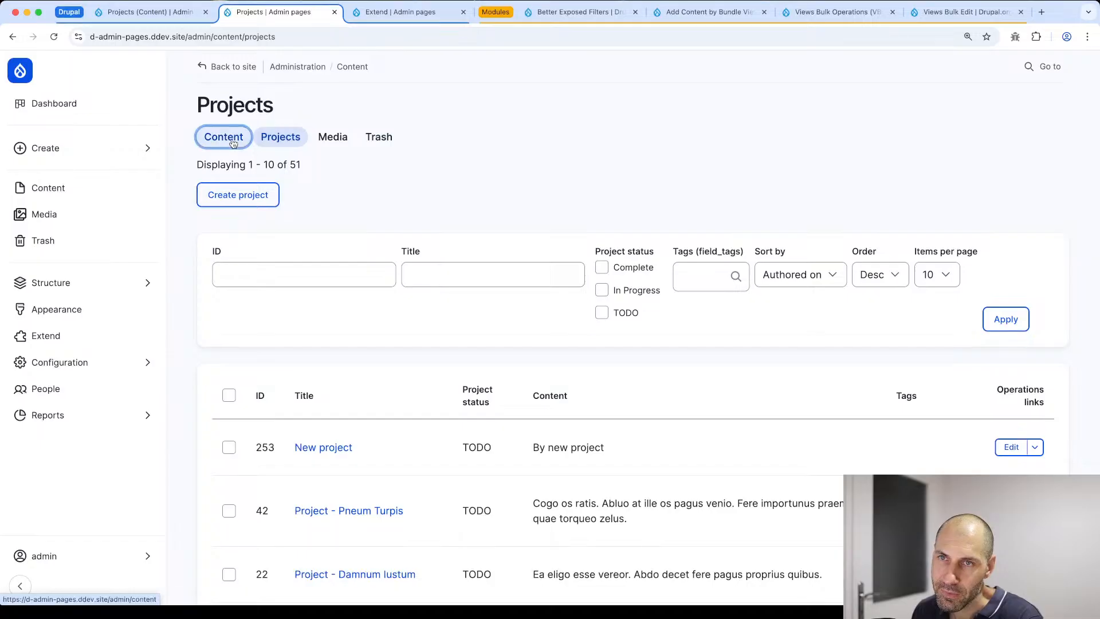
left_click(289, 139)
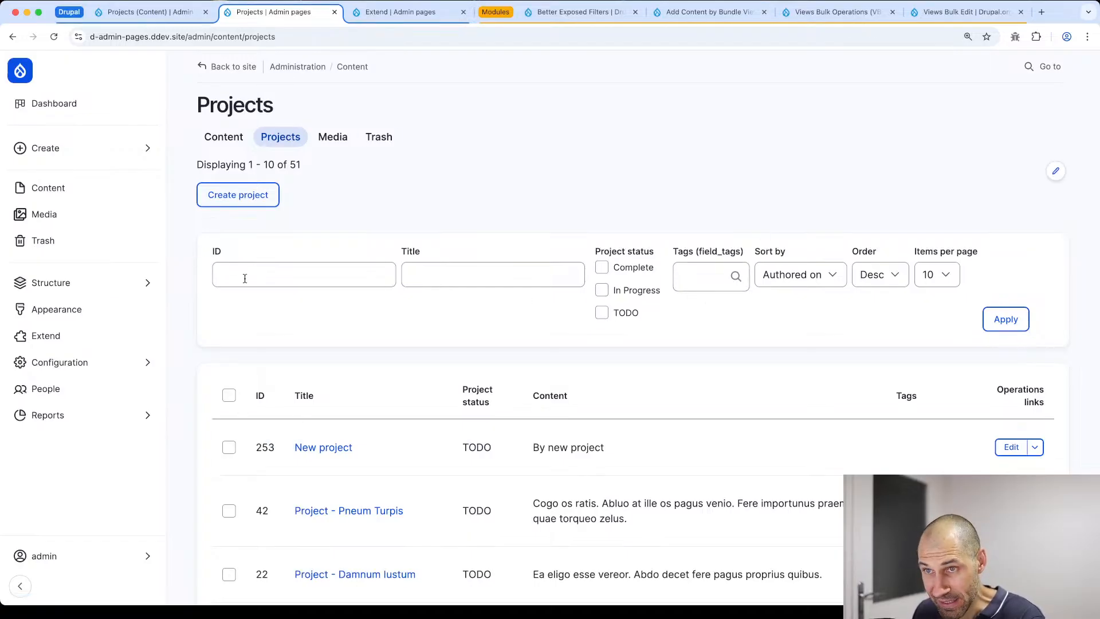
left_click(341, 267)
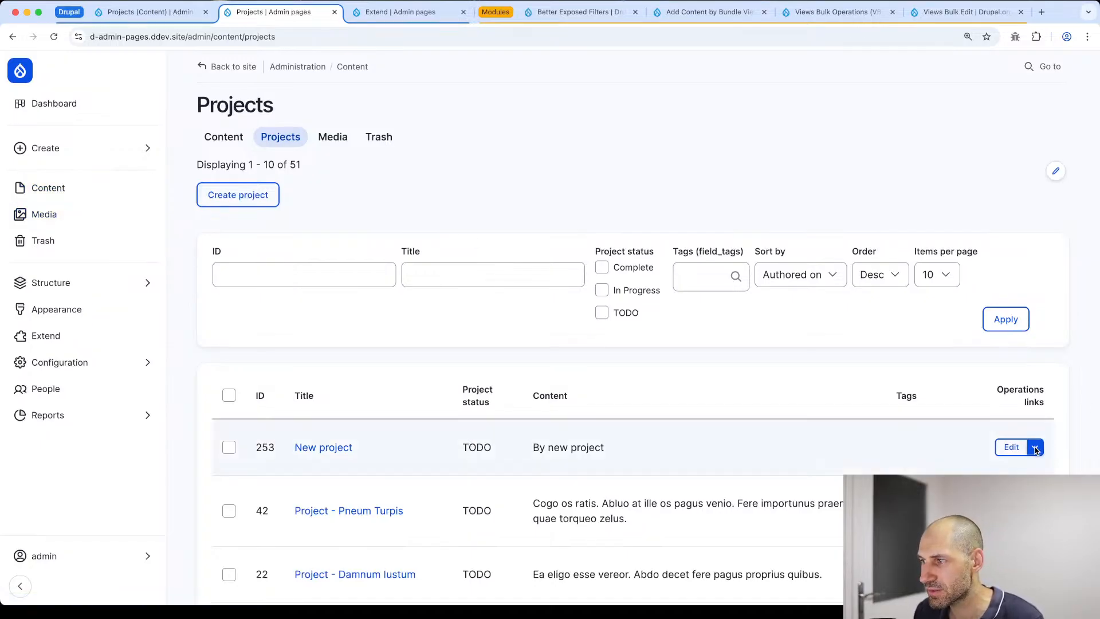
Step: Open the edit form of the project "New project" in a separate browser tab and examine its fields
left_click(1012, 447, "super")
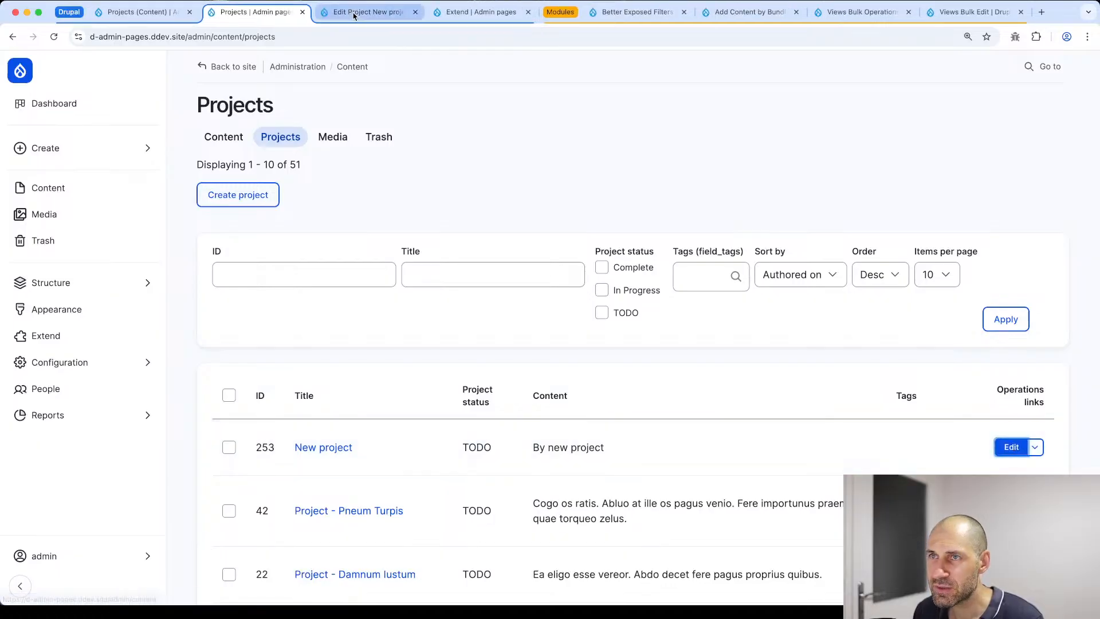
left_click(354, 15)
scroll(359, 263, "down", 1)
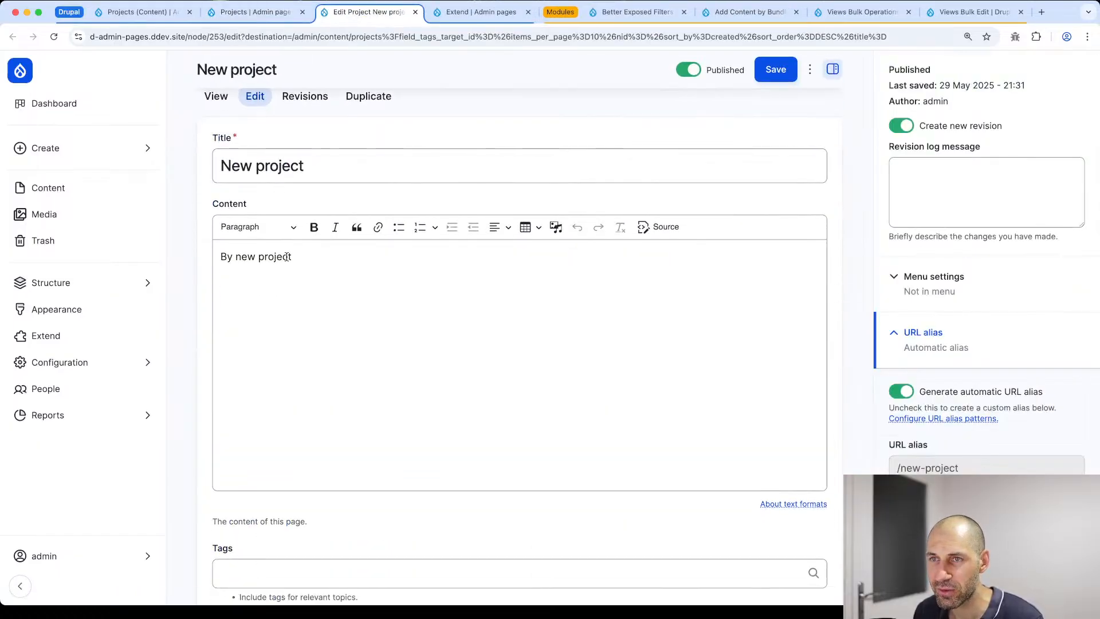
scroll(287, 256, "down", 5)
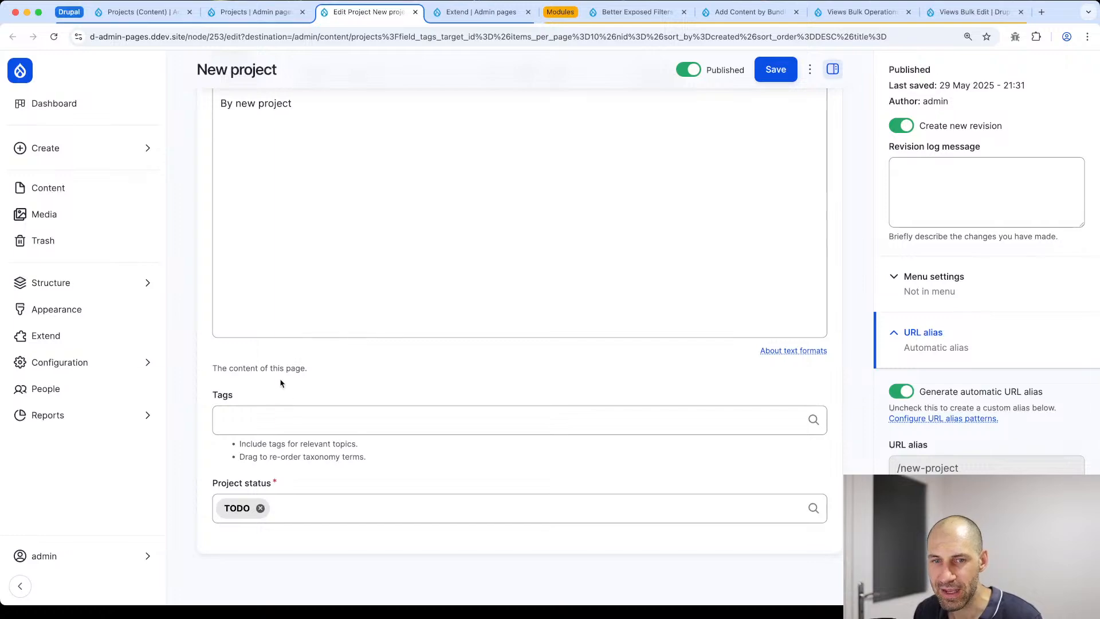
Step: Open the Content overview in a separate browser tab and filter it by the Task content type
left_click(71, 186, "super")
left_click(424, 11)
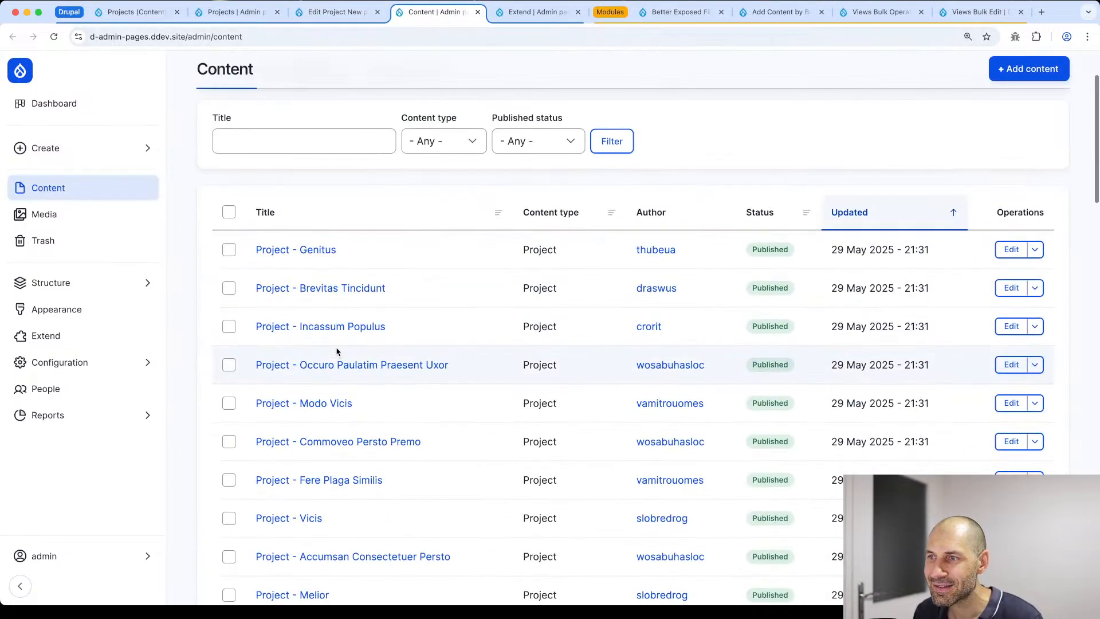
left_click(442, 243)
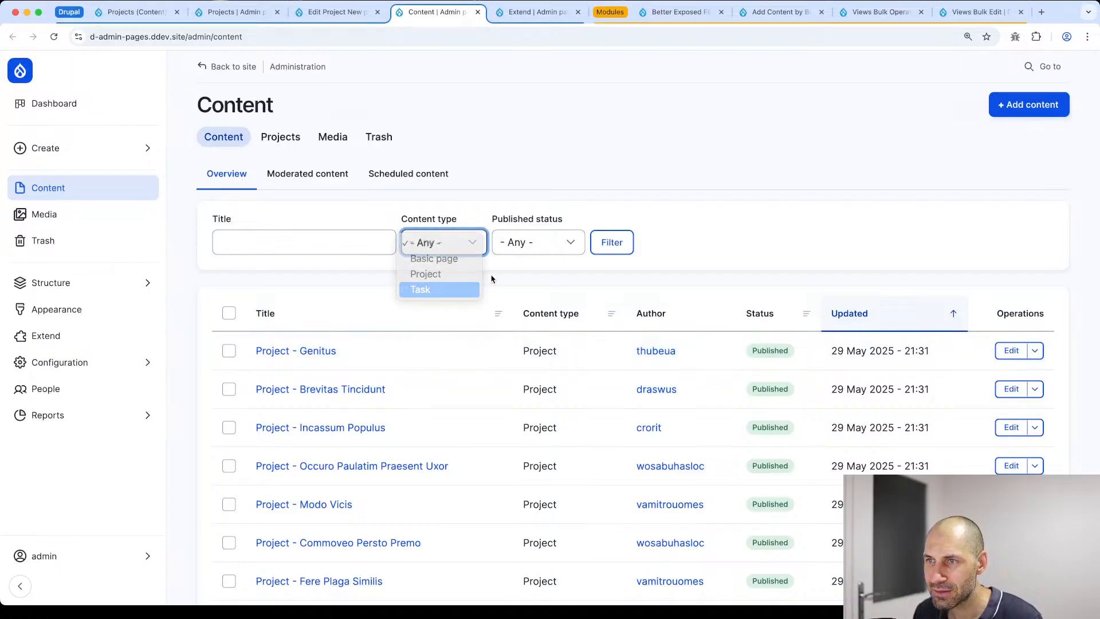
left_click(420, 289)
left_click(612, 243)
scroll(302, 326, "down", 3)
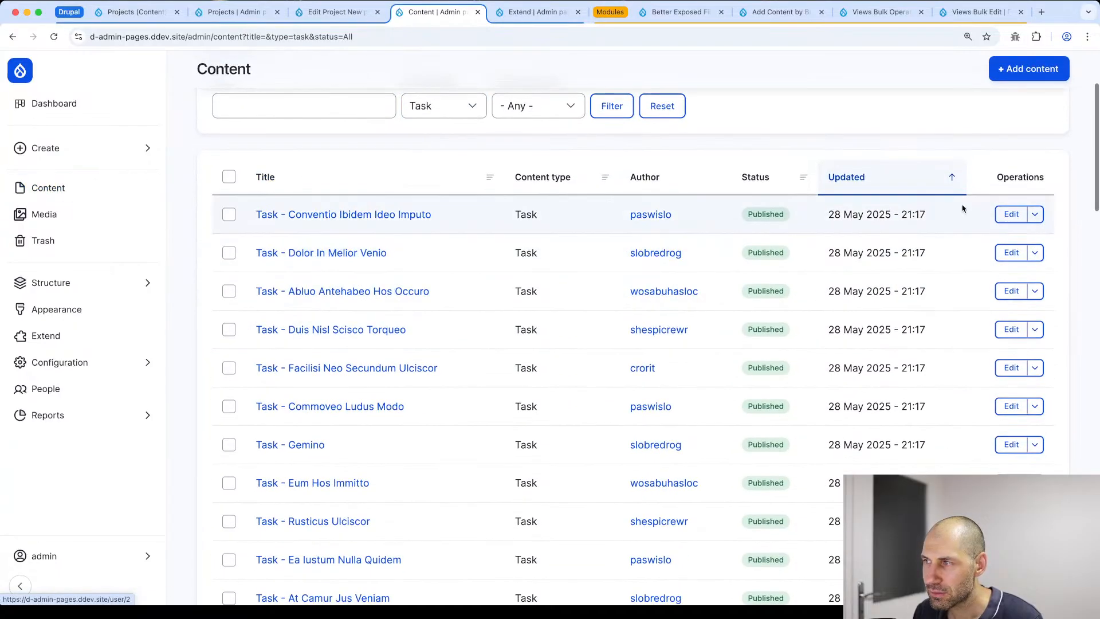
Step: Open the edit form of the first listed task and examine its fields, including the Project reference
left_click(1014, 214)
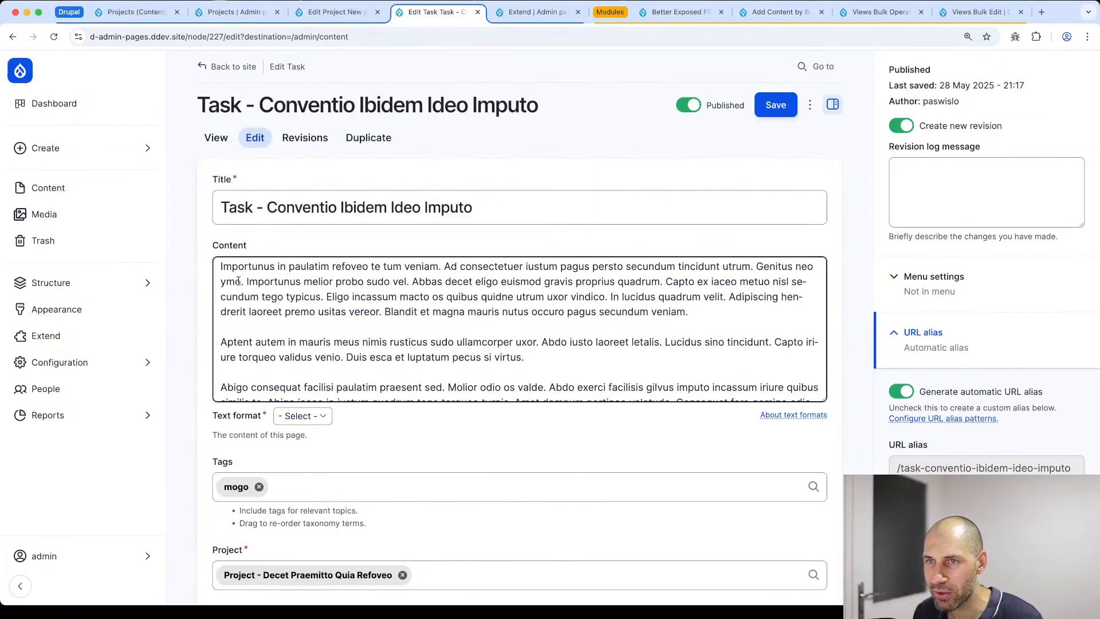
scroll(401, 344, "down", 5)
scroll(212, 463, "down", 2)
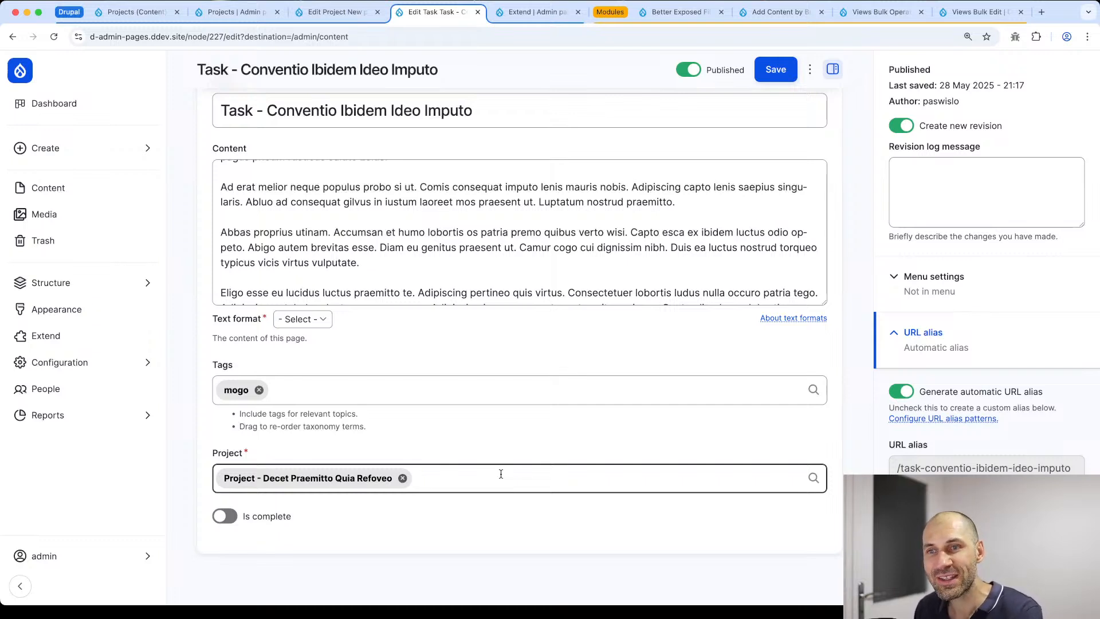
Step: Close the browser tabs for the task edit form, Extend and the project edit form, and collapse the Modules group
left_click(479, 12)
left_click(478, 12)
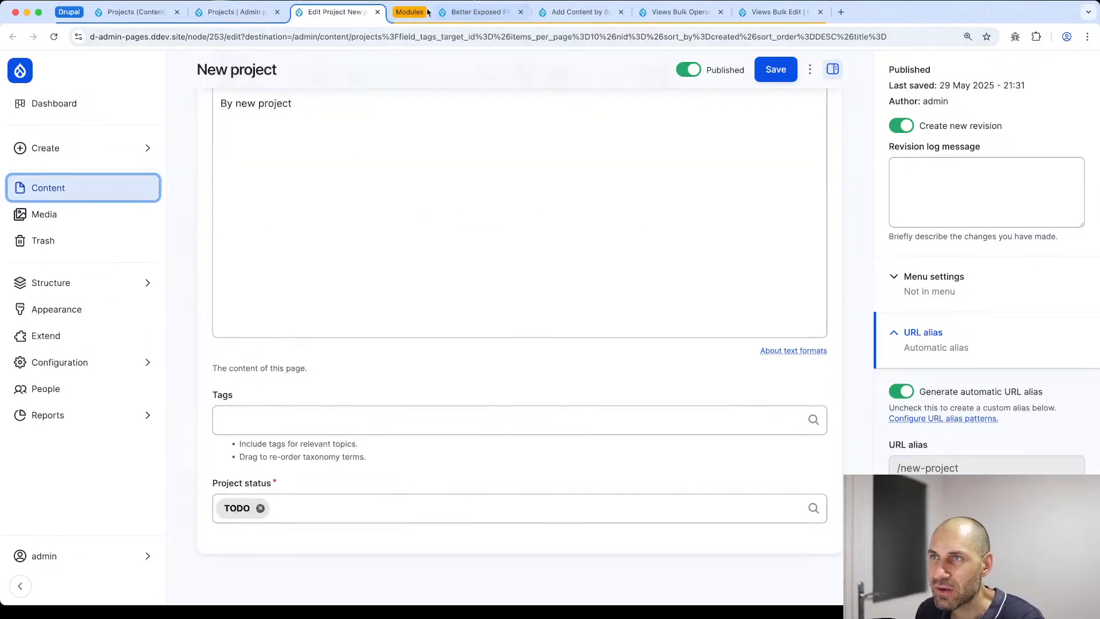
left_click(408, 12)
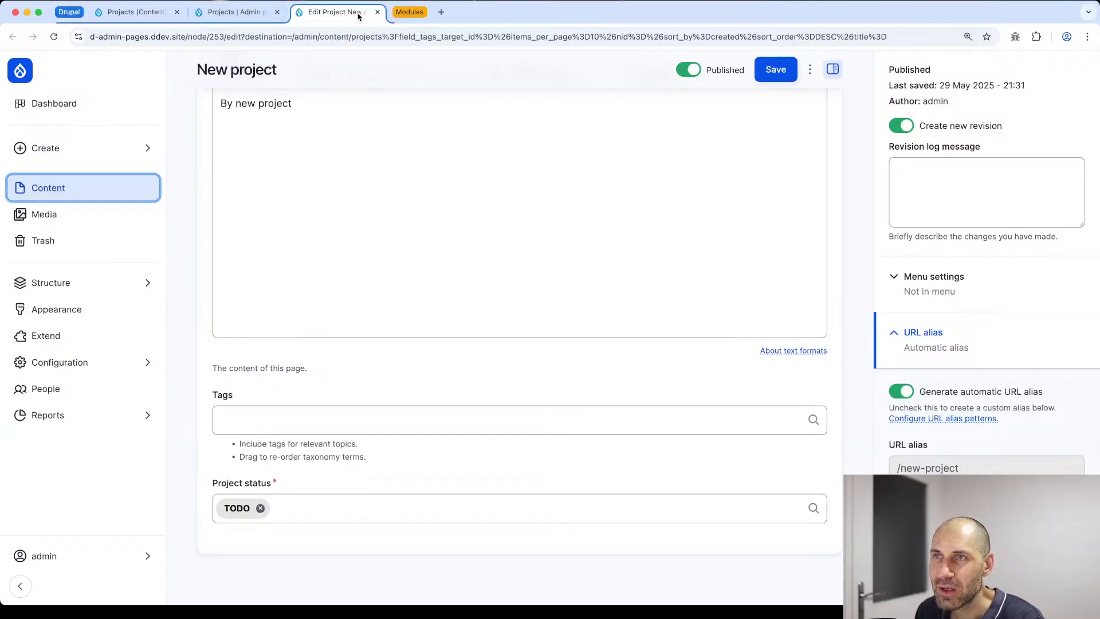
left_click(377, 12)
Step: Return to the configuration page of the Projects view and reload it
left_click(172, 14)
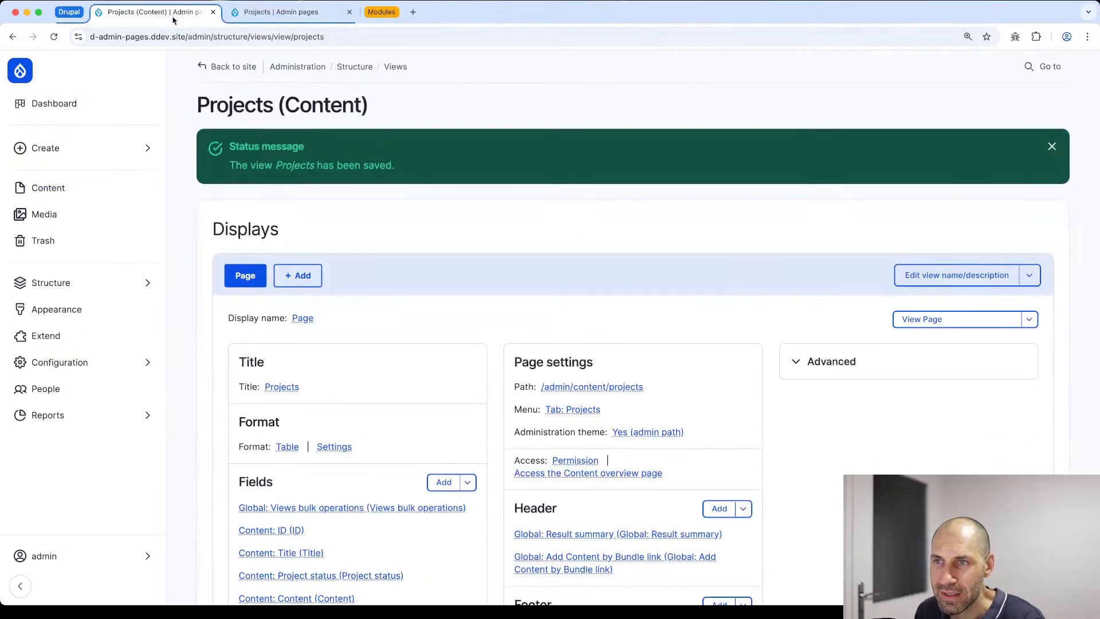
left_click(283, 44)
key("Return")
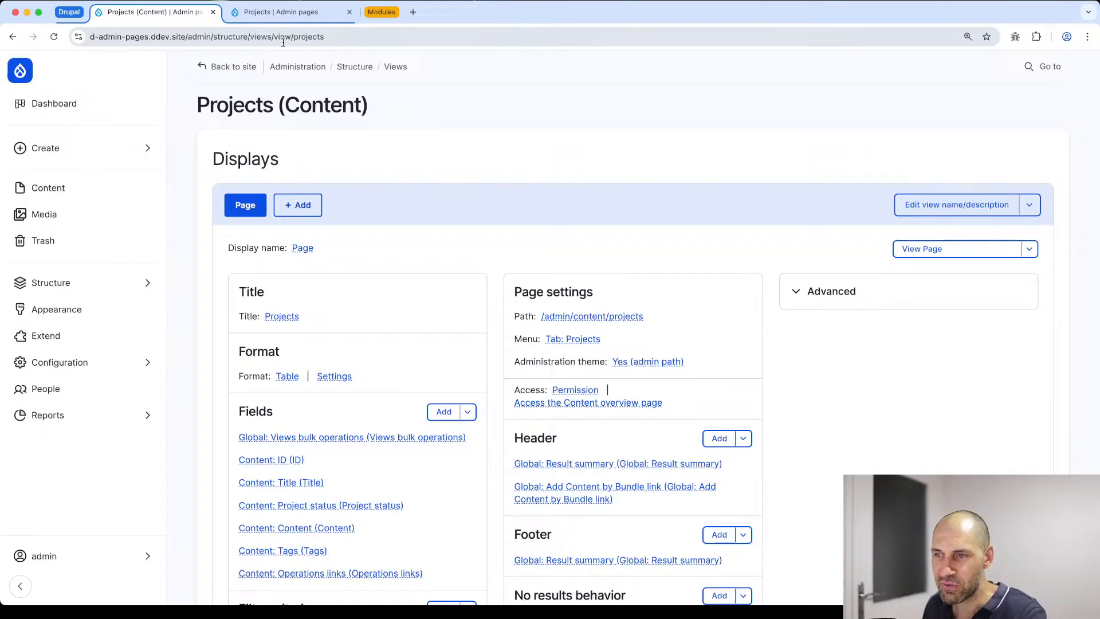
Step: Review the display types that can be added to the Projects view, and open the Views list in a separate browser tab
left_click(304, 205)
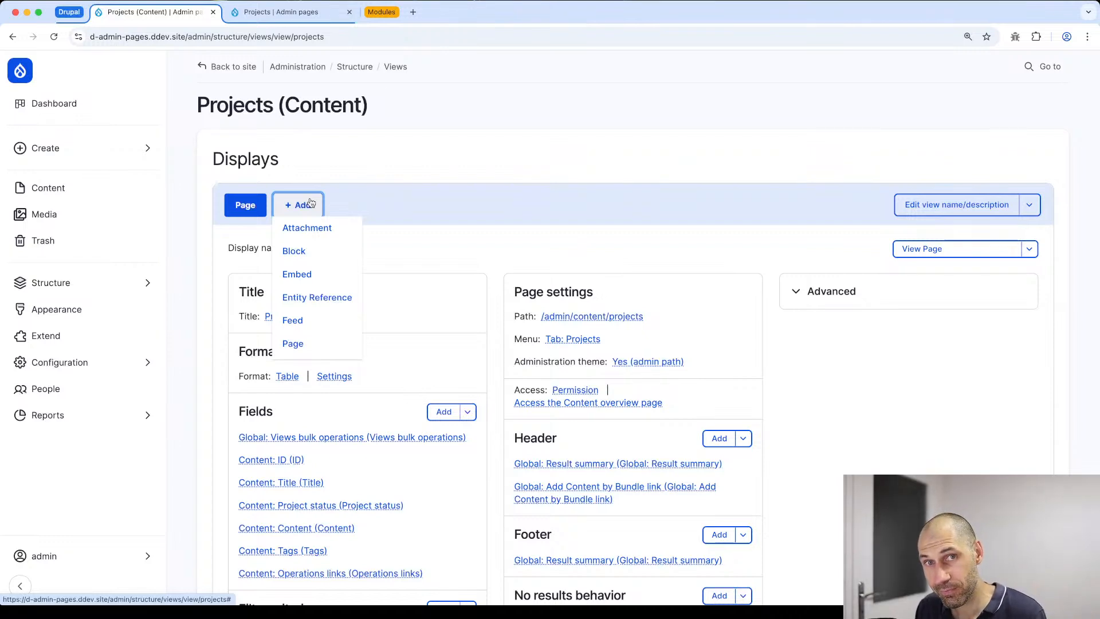
left_click(396, 67, "super")
key("ctrl+Tab")
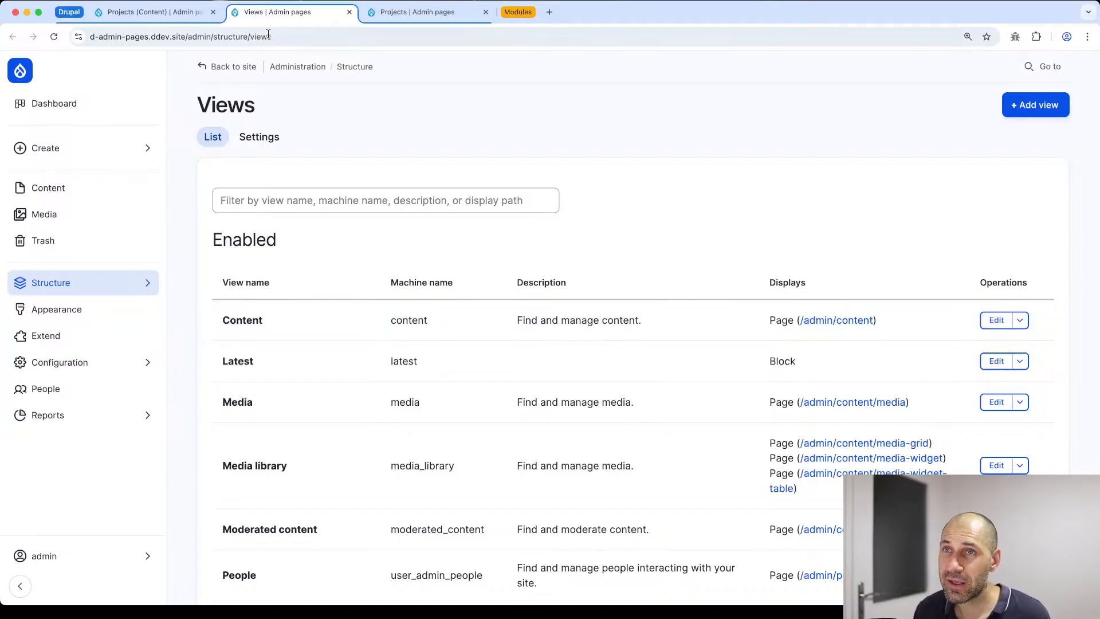
key("ctrl+shift+Tab")
left_click(360, 215)
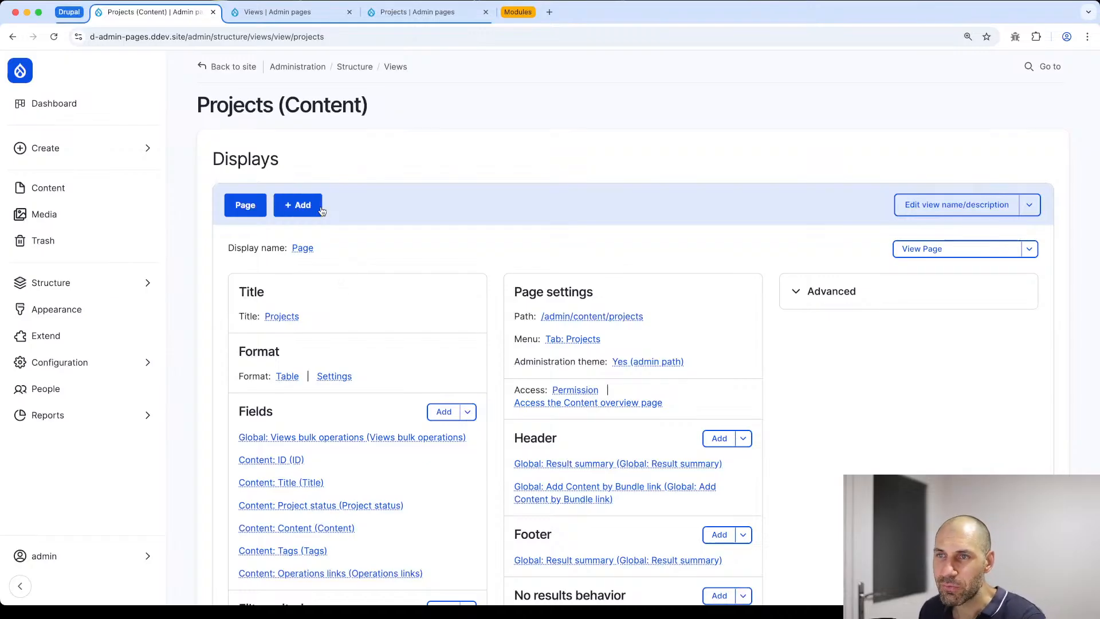
Step: Add a second Page display to the Projects view and set its administrative name to "Tasks"
left_click(300, 200)
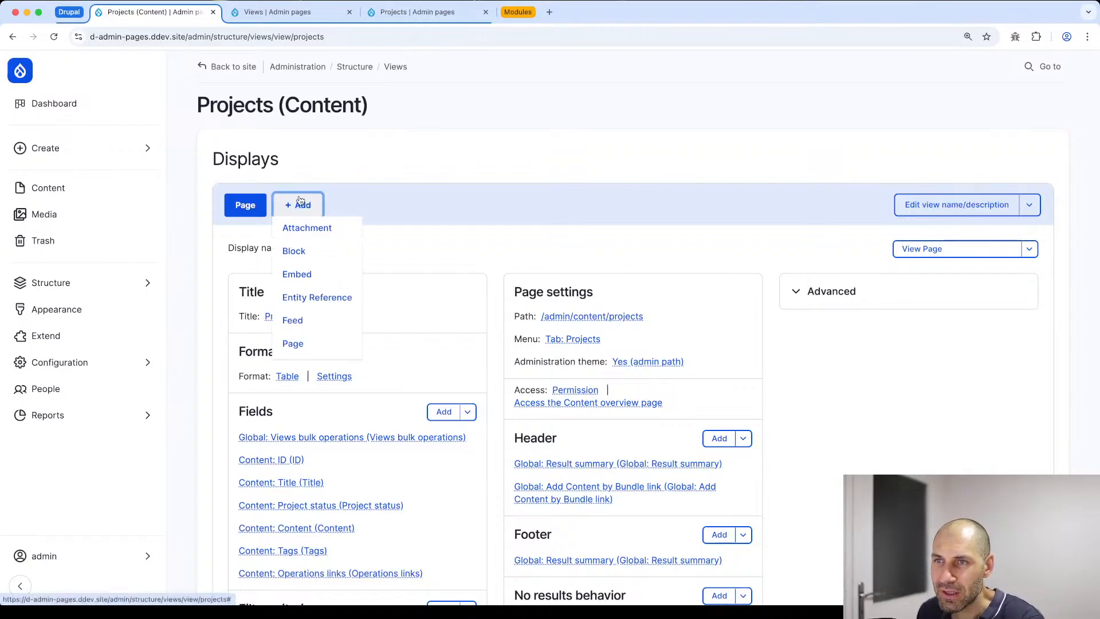
left_click(308, 345)
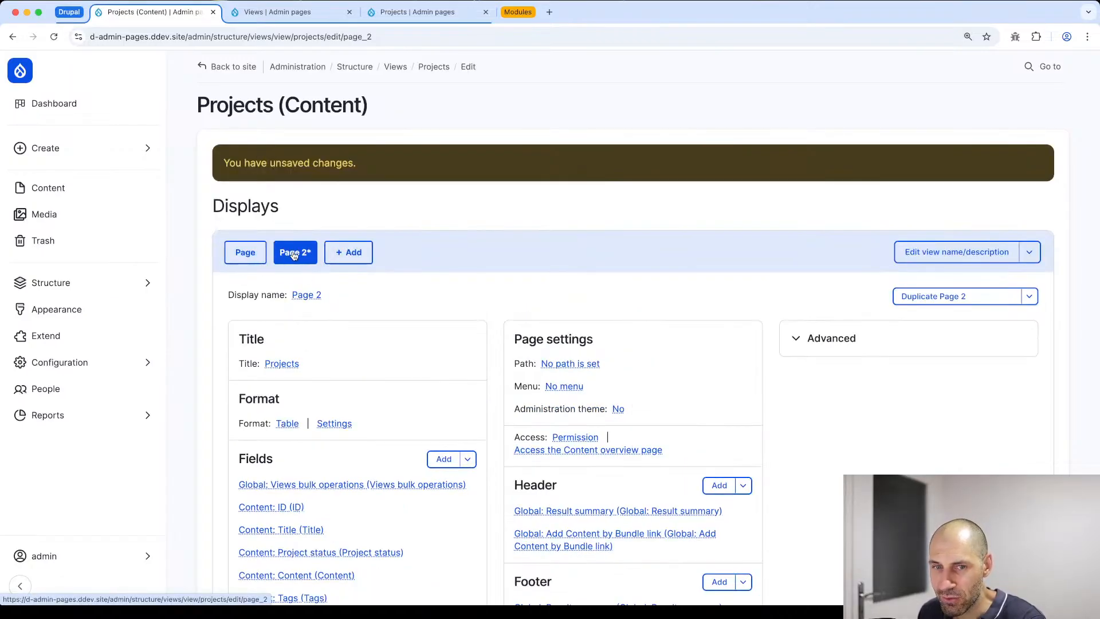
left_click(306, 295)
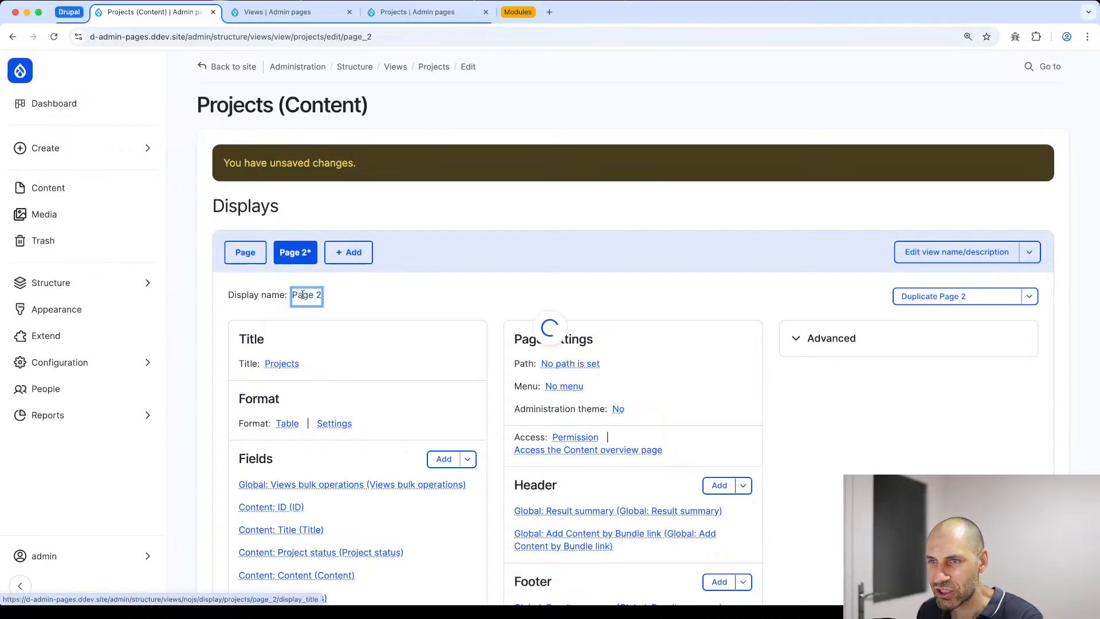
triple_click(330, 307)
type("Tasks")
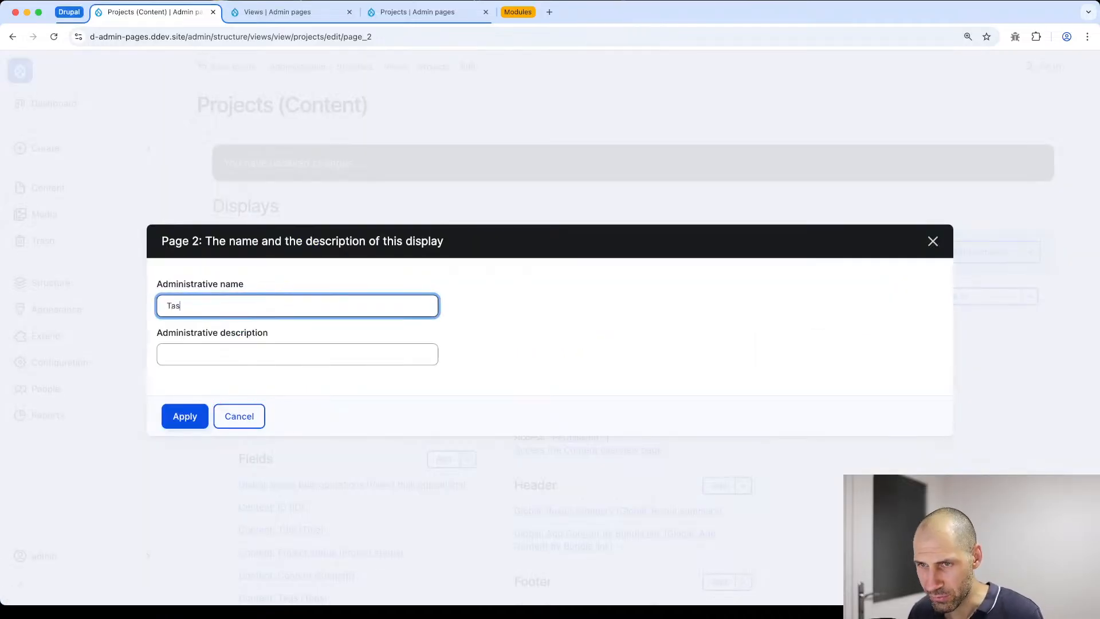
left_click(184, 416)
Step: Set the administrative name of the original Page display to "Projects"
left_click(253, 265)
left_click(303, 295)
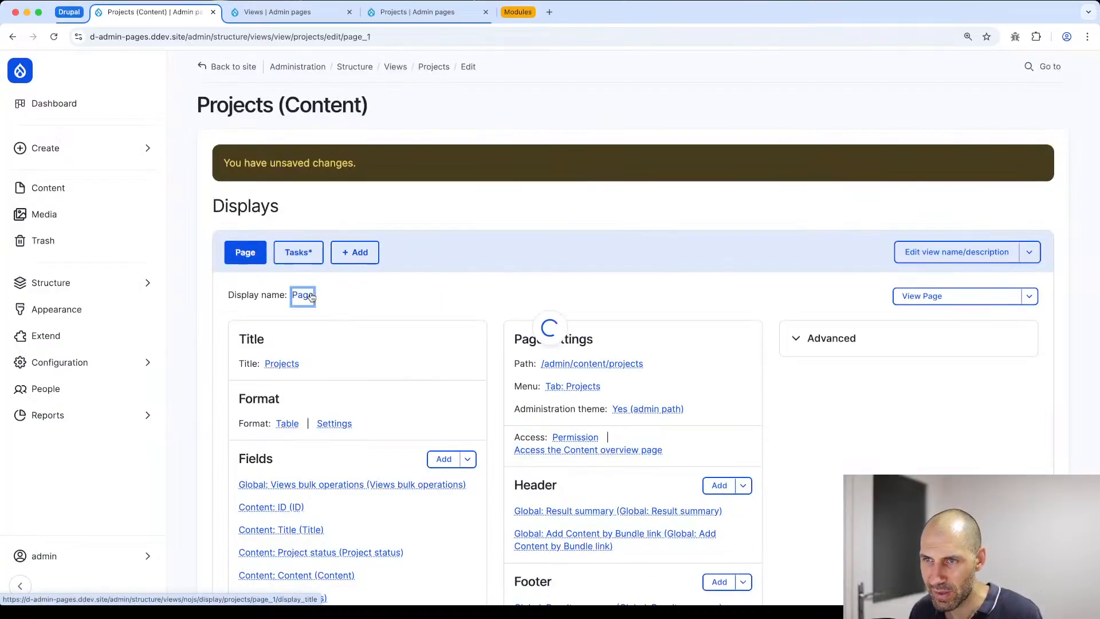
triple_click(305, 313)
type("Pro")
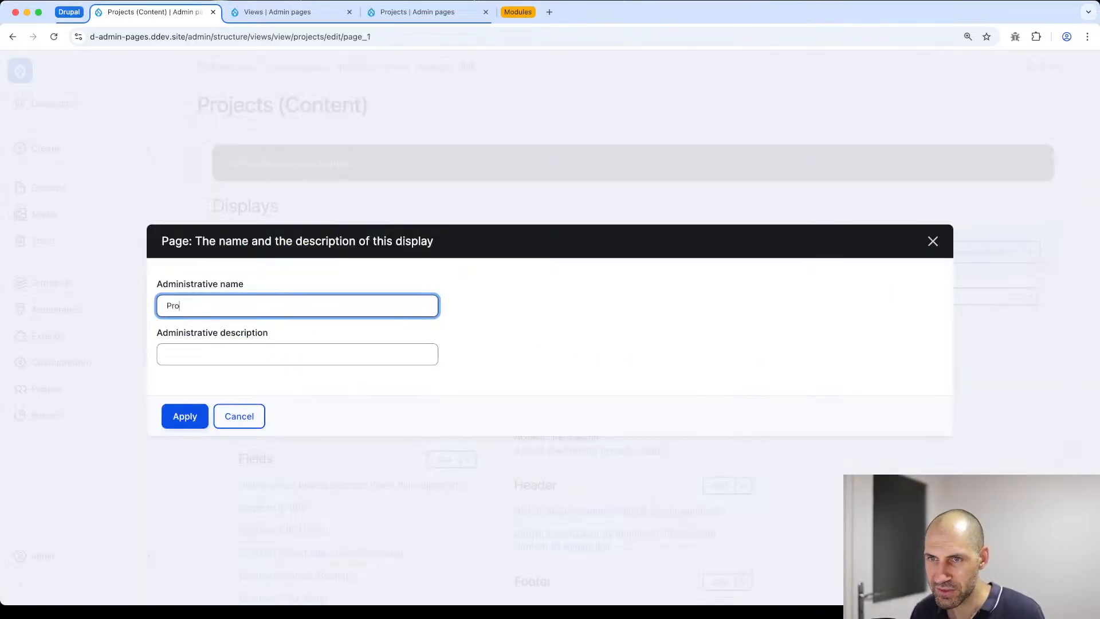
type("blejects")
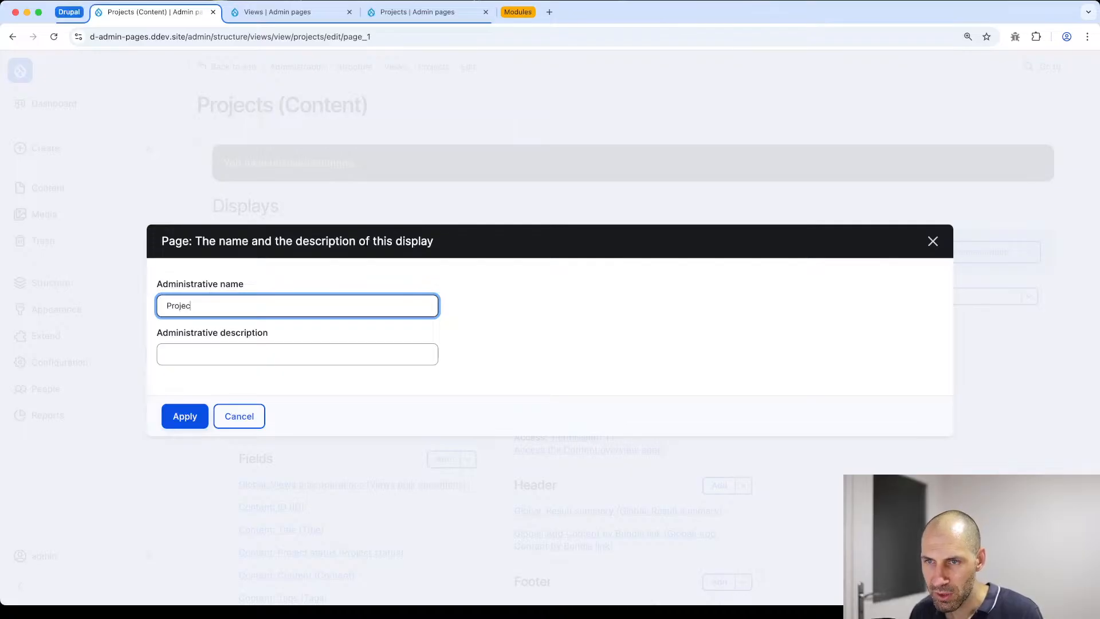
left_click(189, 416)
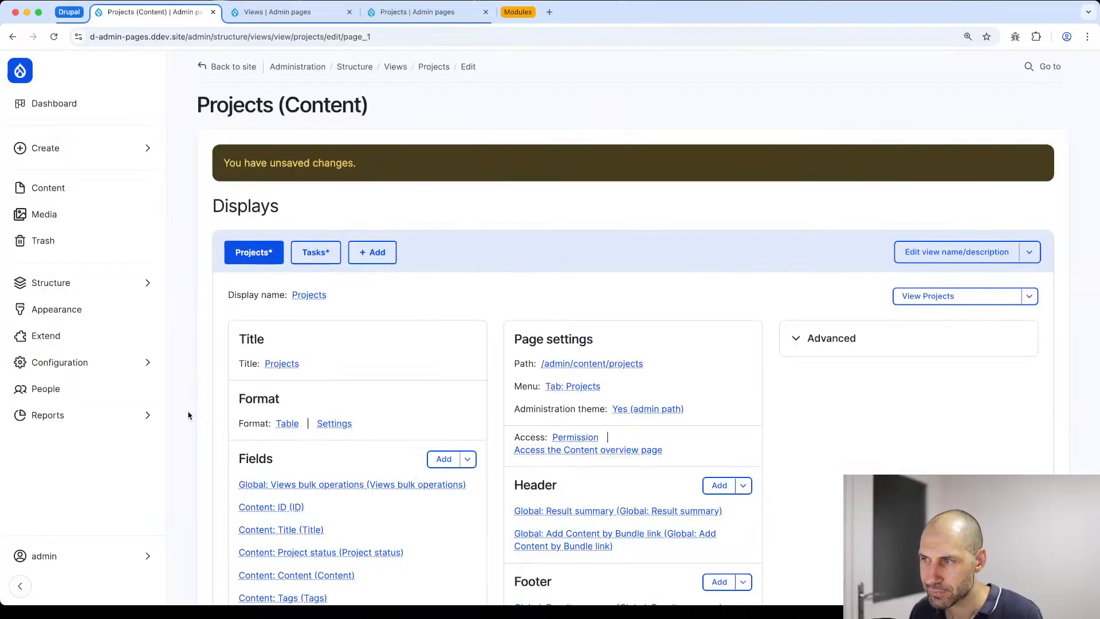
Step: Set the machine name of the Projects display to "projects"
left_click(997, 344)
scroll(831, 291, "down", 8)
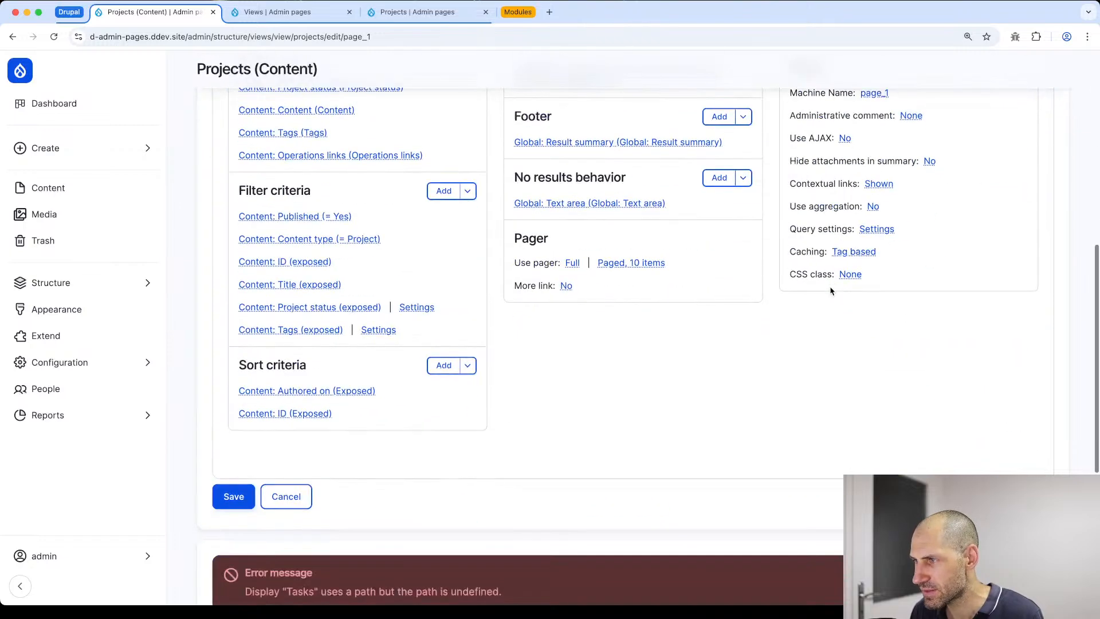
scroll(831, 290, "up", 2)
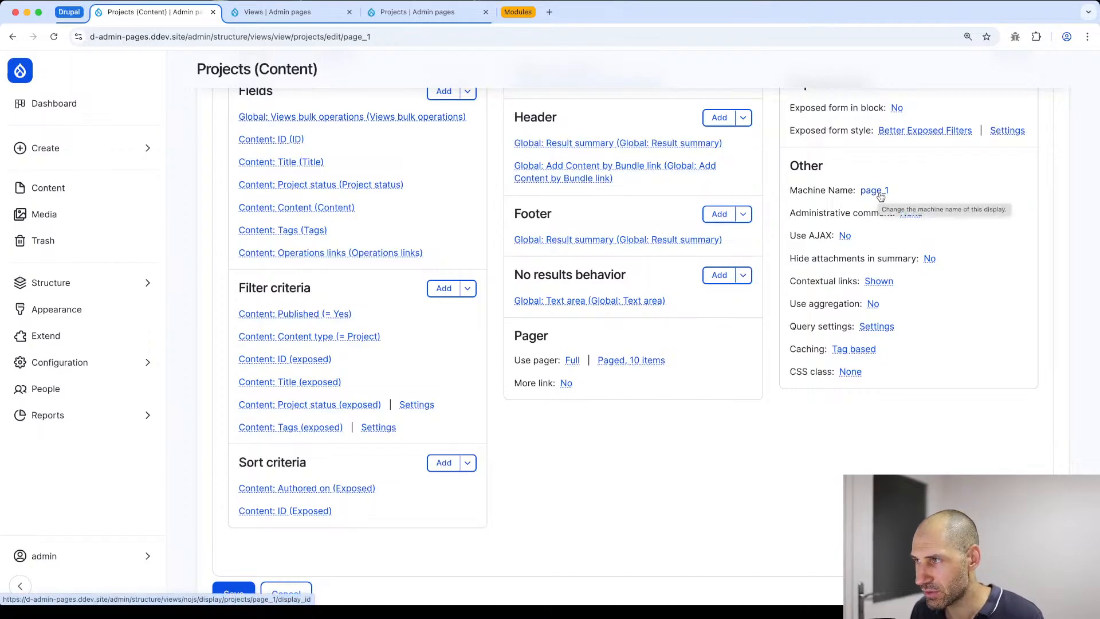
left_click(881, 197)
double_click(397, 325)
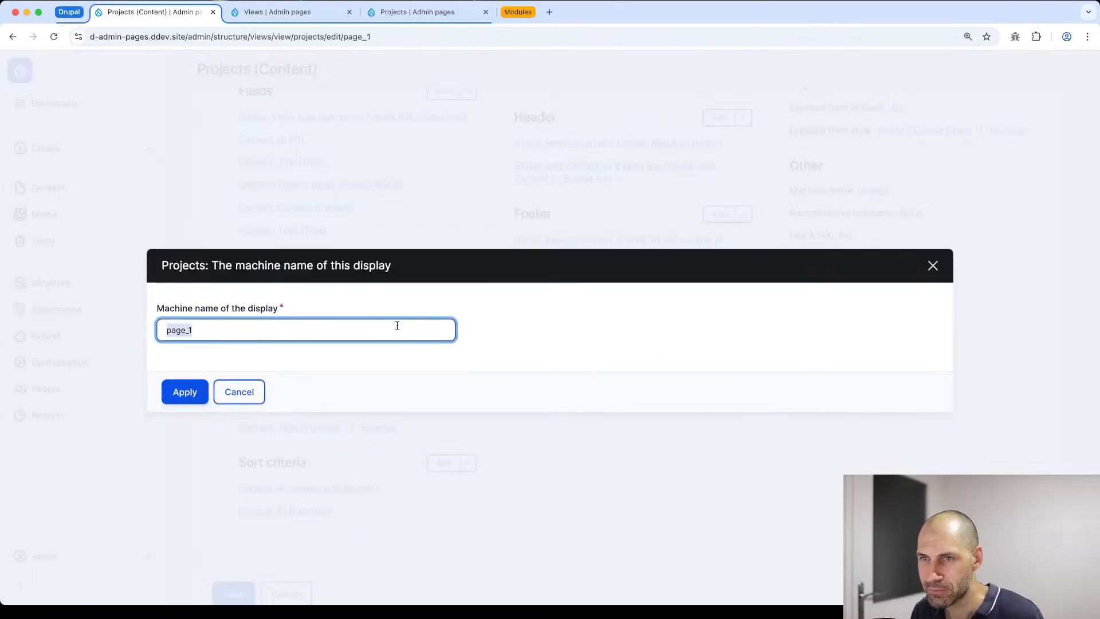
type("projects")
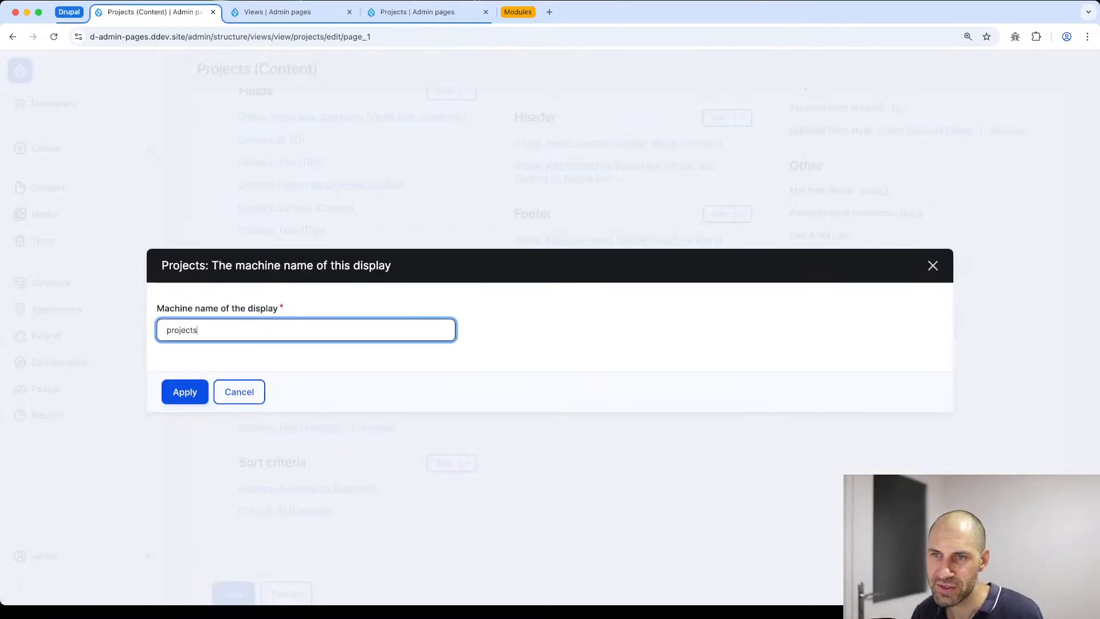
left_click(185, 392)
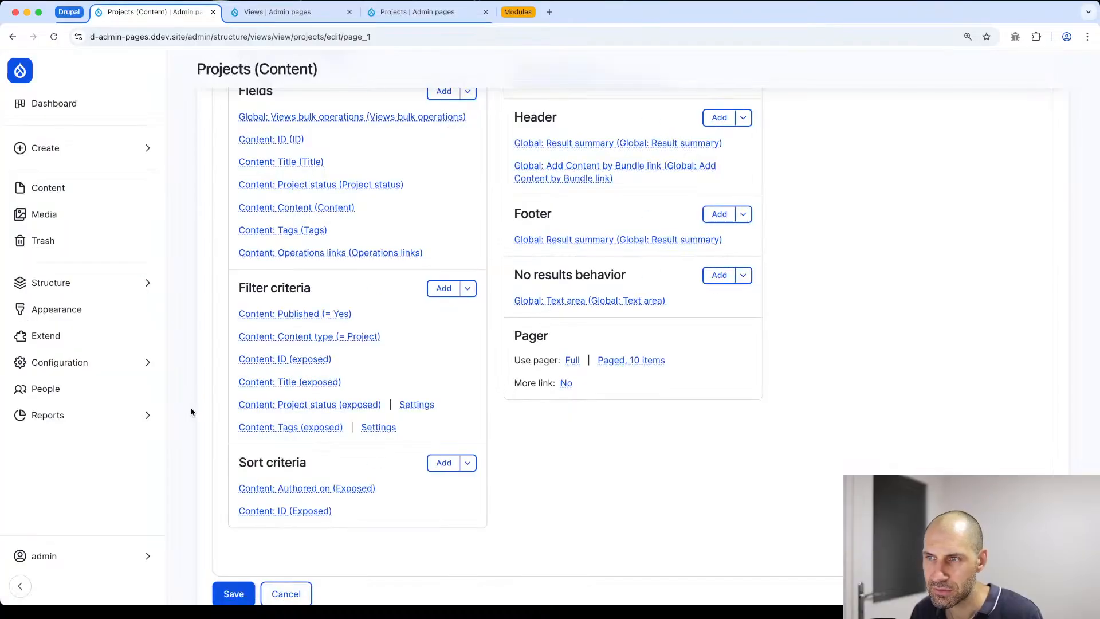
Step: Set the machine name of the Tasks display to "tasks"
left_click(316, 95)
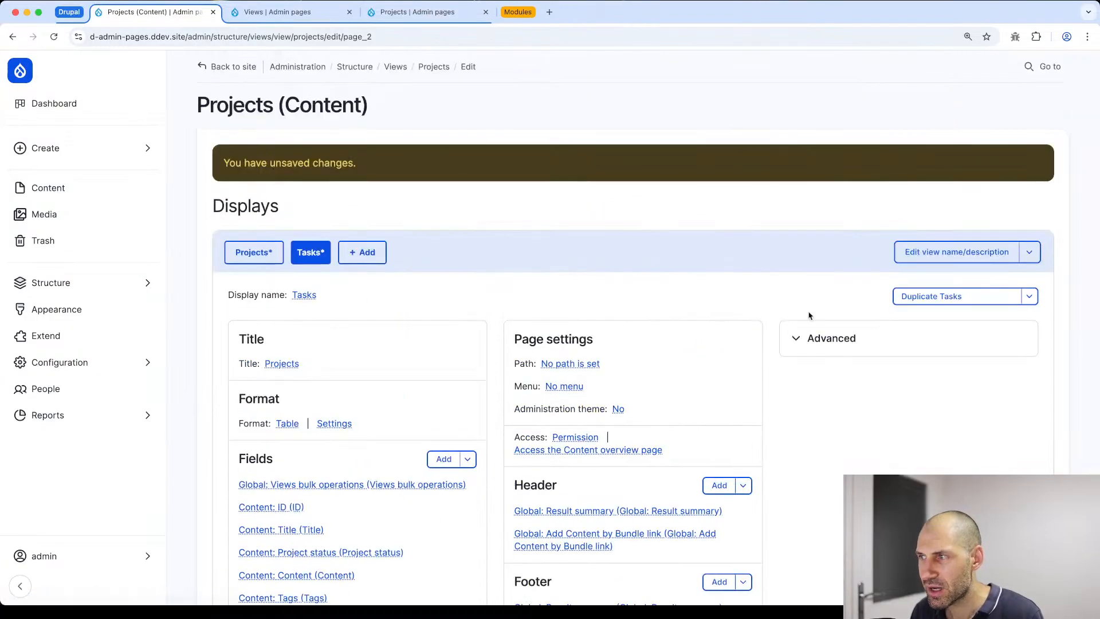
left_click(882, 354)
scroll(881, 356, "down", 4)
left_click(871, 339)
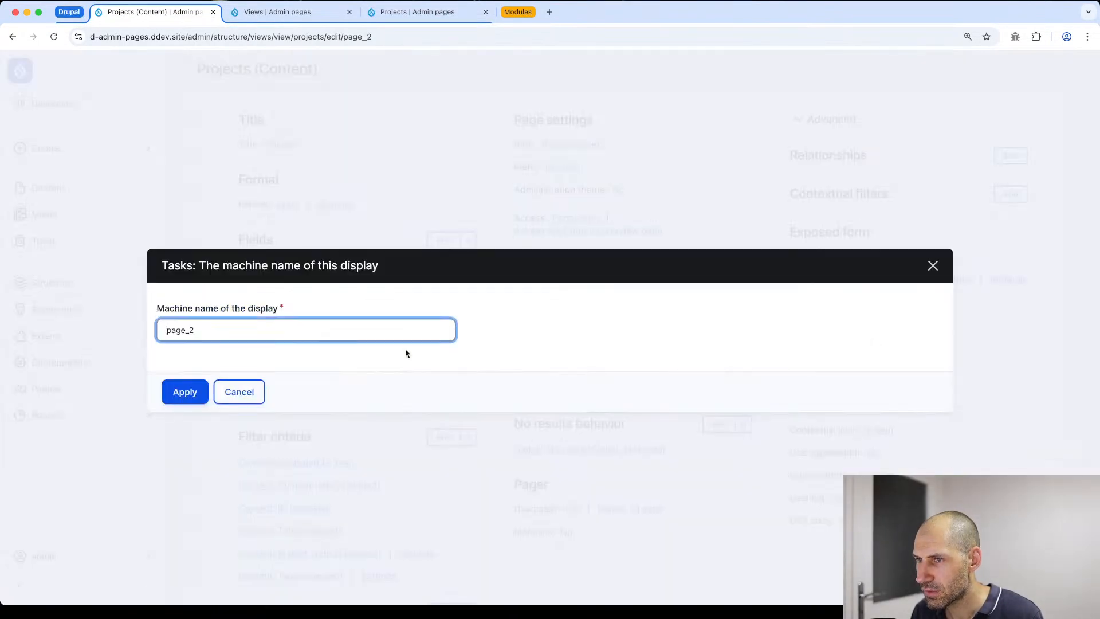
left_click(297, 332)
key("super+a")
type("t")
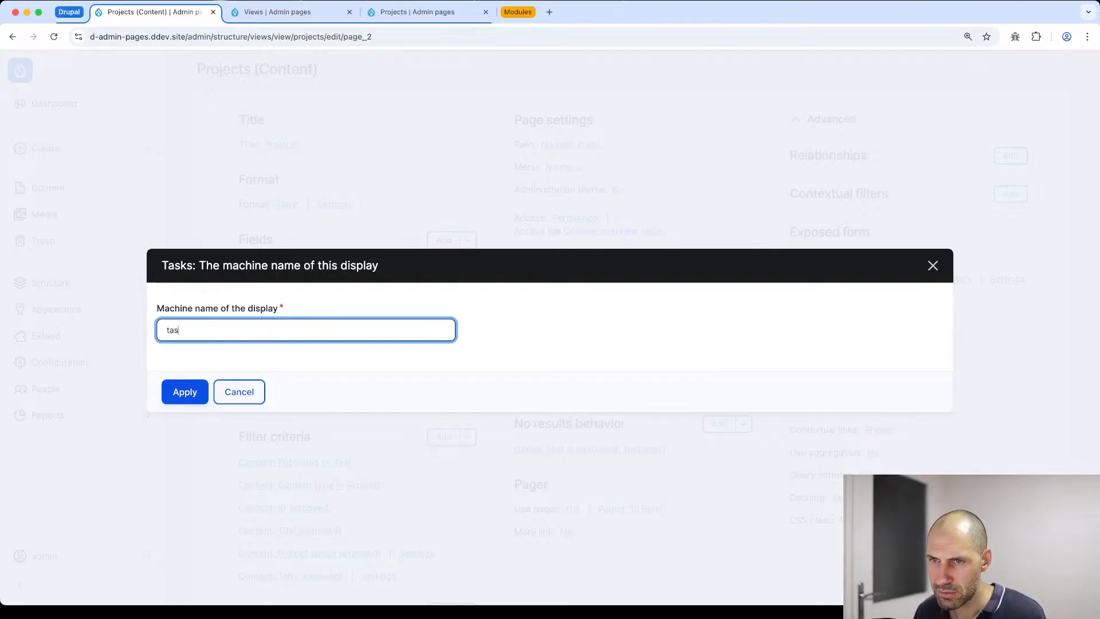
left_click(184, 392)
Step: Set the path of the Tasks display to /admin/content/tasks
scroll(230, 401, "down", 4)
scroll(246, 424, "down", 3)
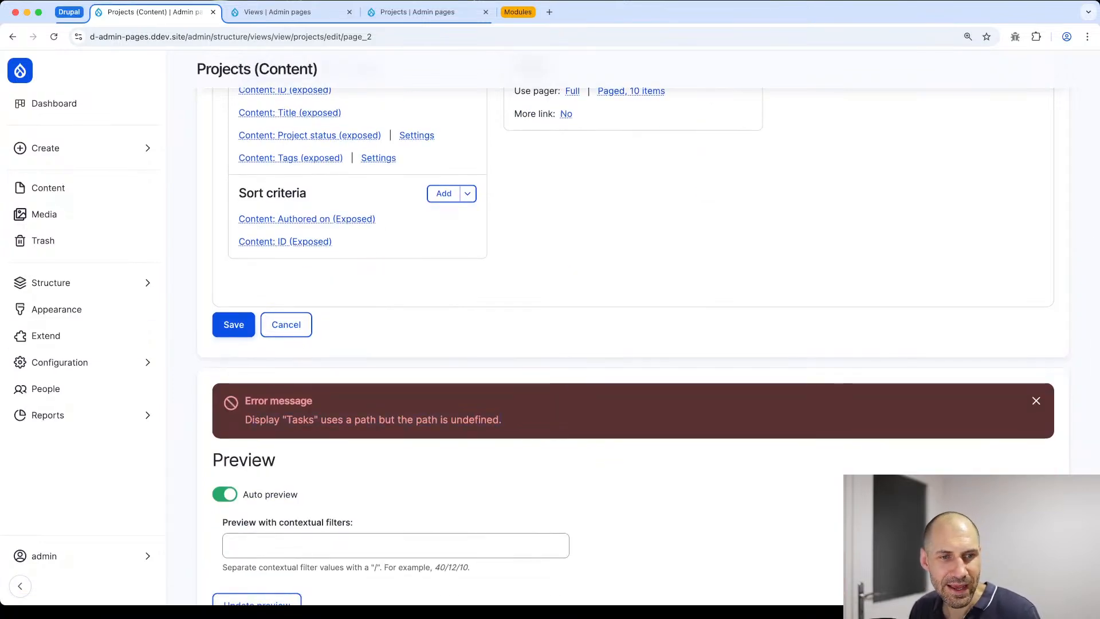
scroll(487, 435, "up", 10)
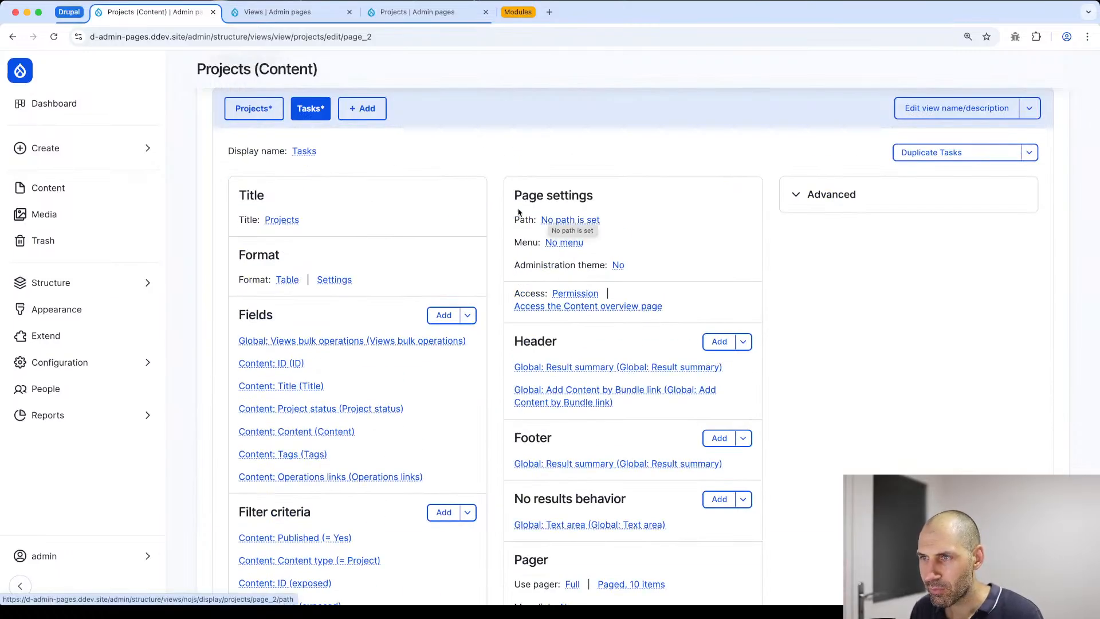
left_click(564, 220)
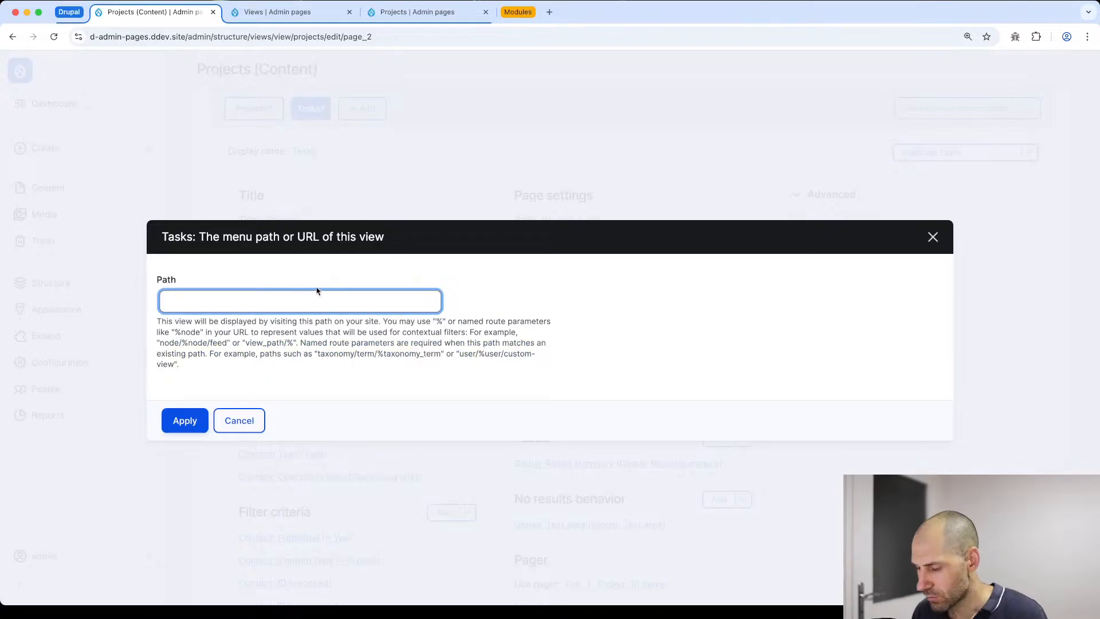
type("/admin/con")
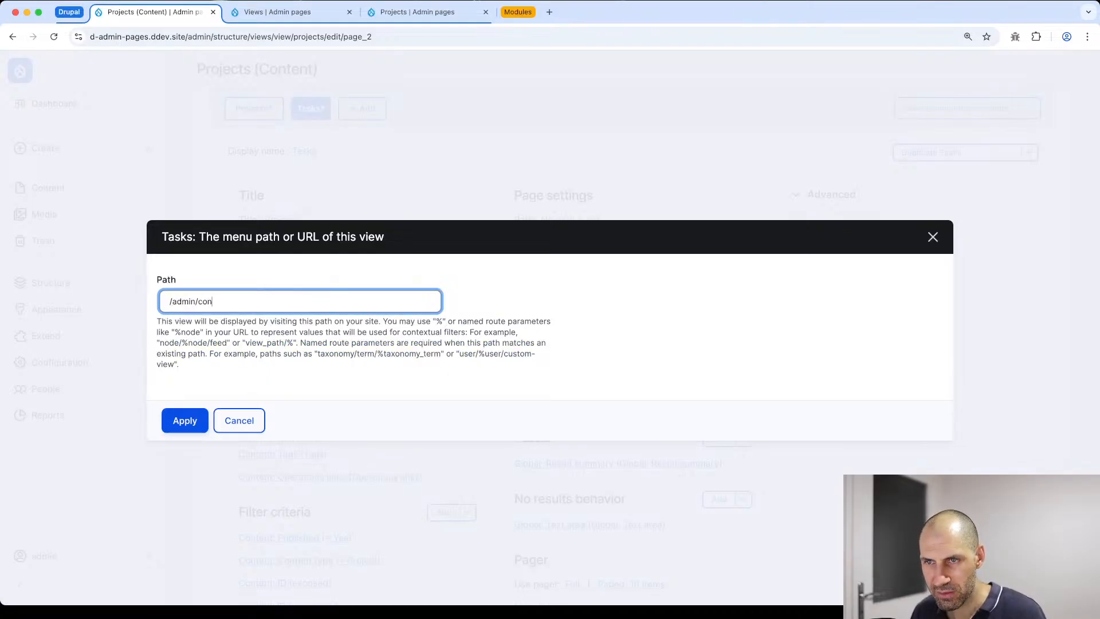
type("tent/tasks")
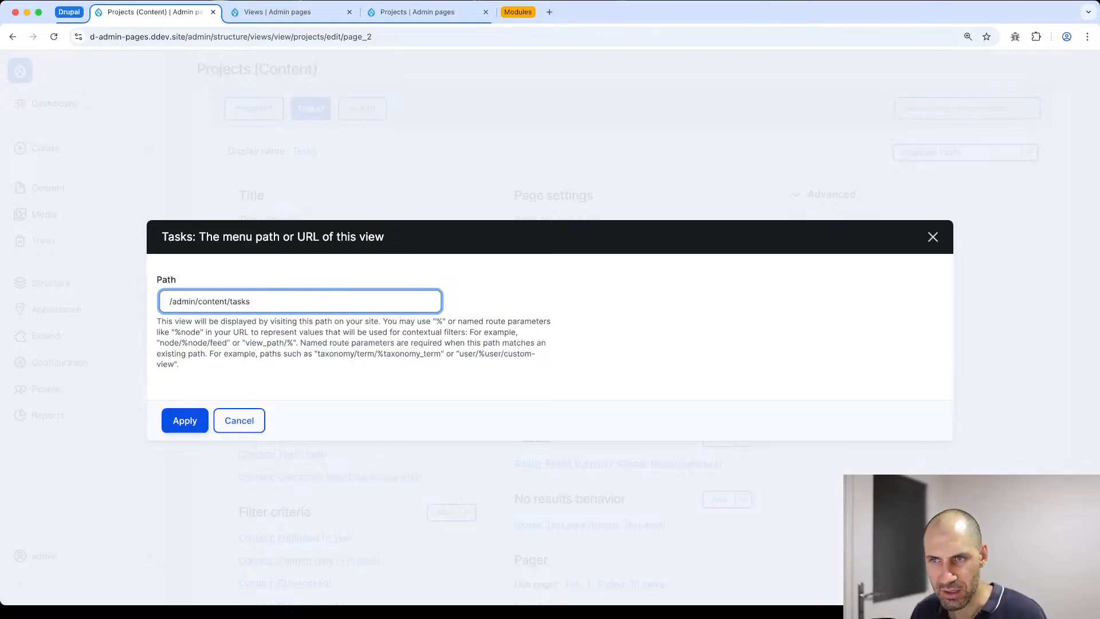
left_click(200, 417)
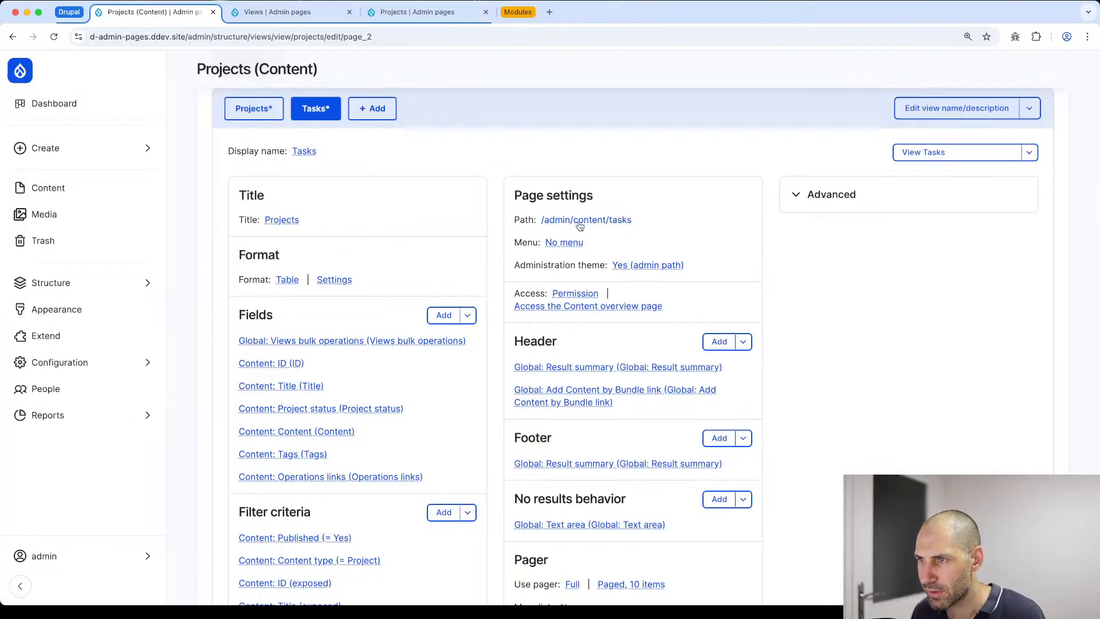
Step: Give the Tasks display a menu tab titled "Tasks" with <Administration> as its parent, and save the view
left_click(563, 242)
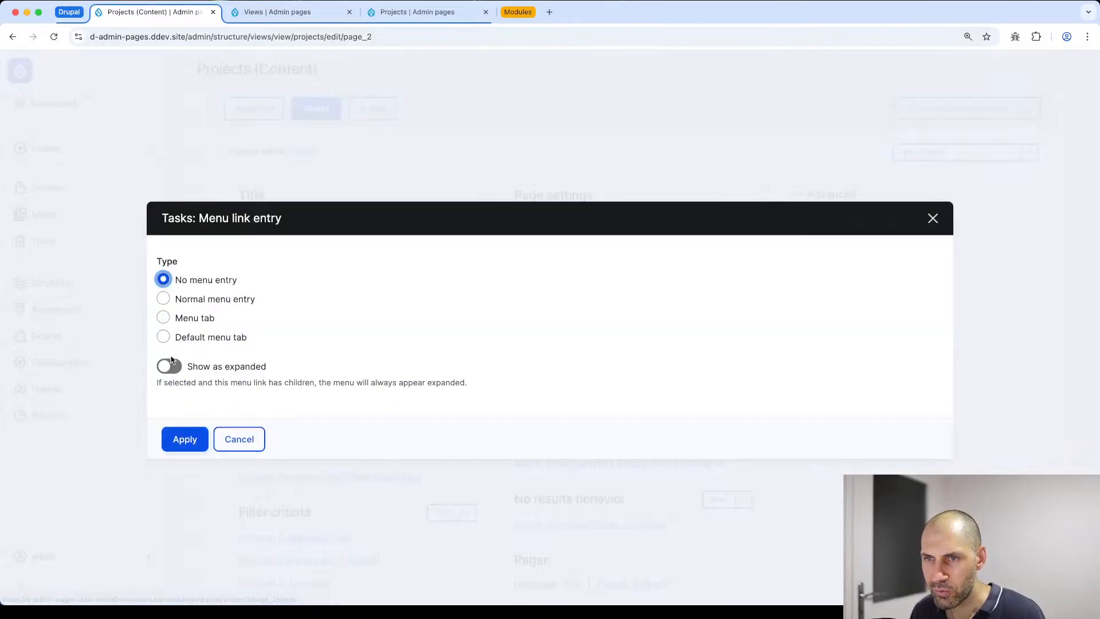
left_click(163, 317)
left_click(207, 381)
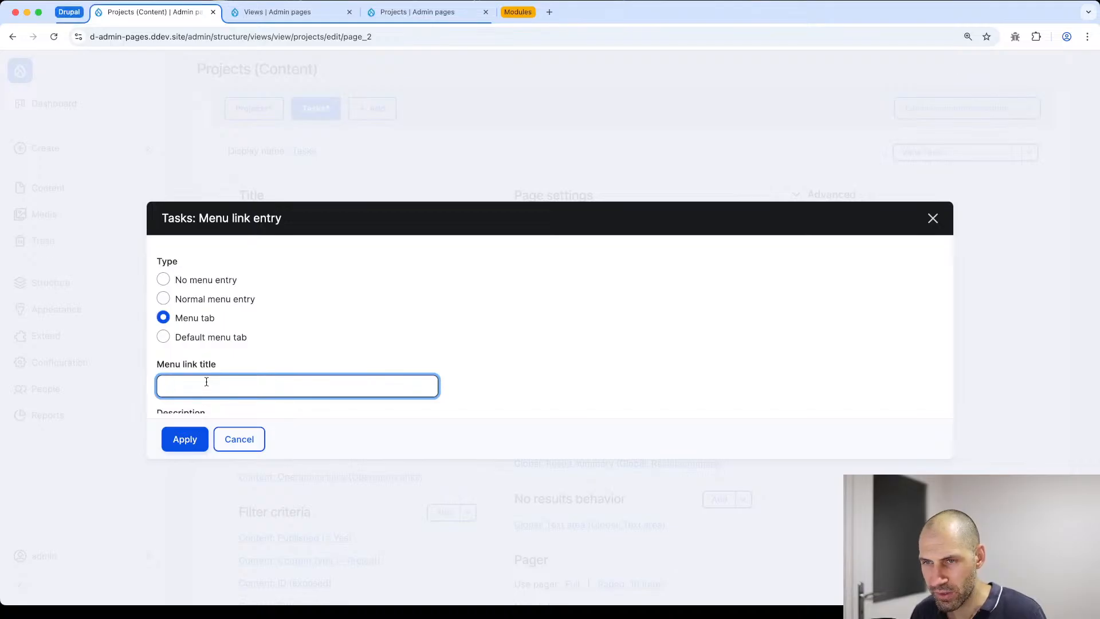
type("Tasks")
scroll(238, 371, "down", 5)
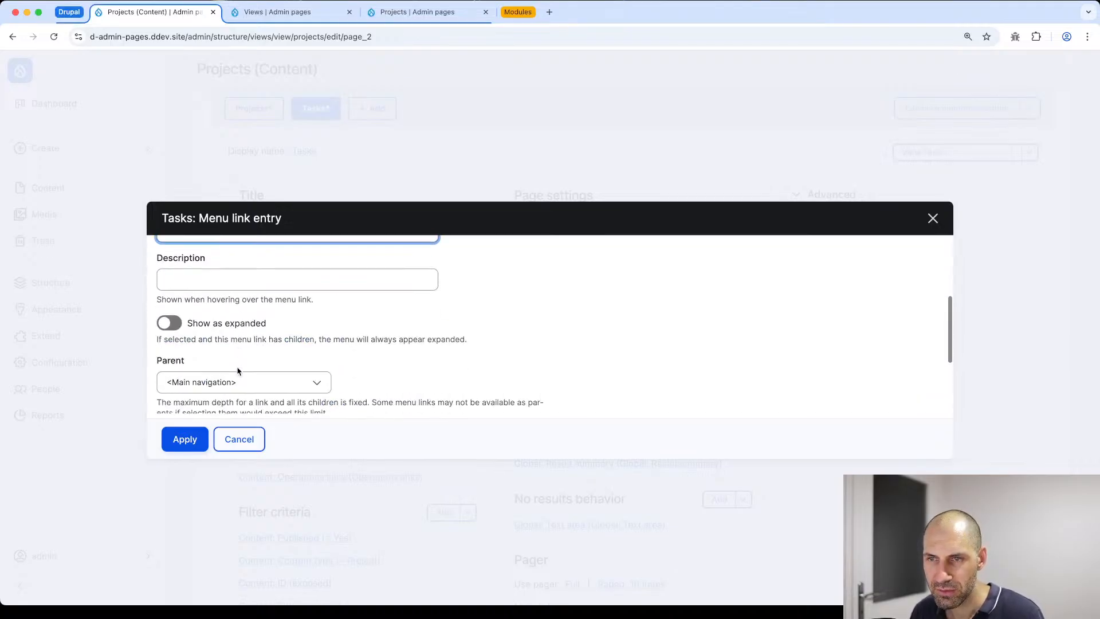
left_click(236, 379)
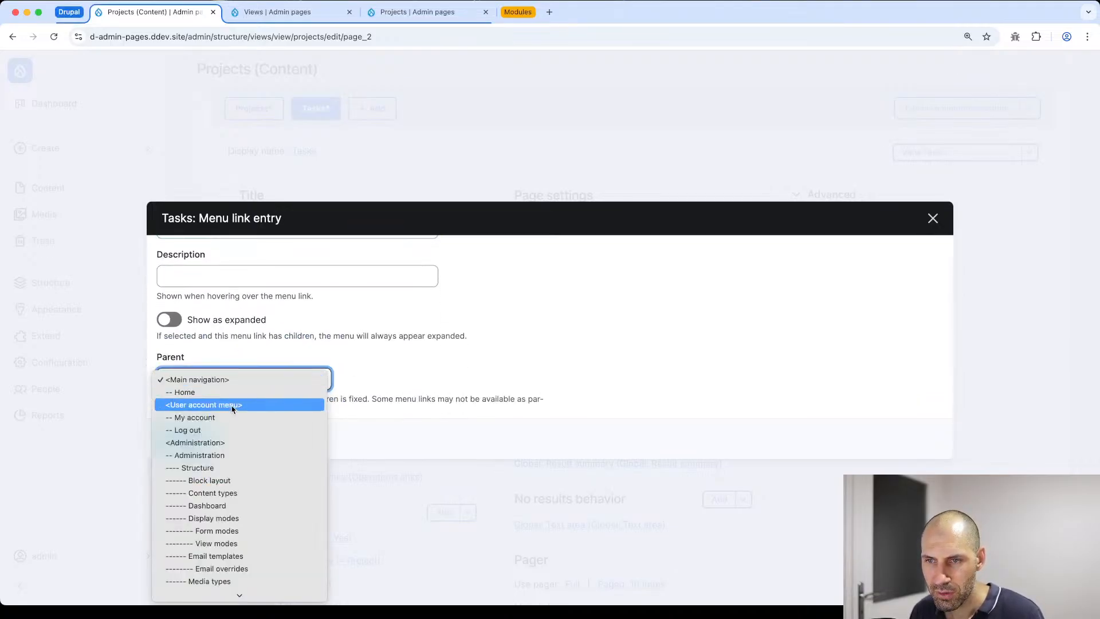
left_click(220, 443)
left_click(186, 441)
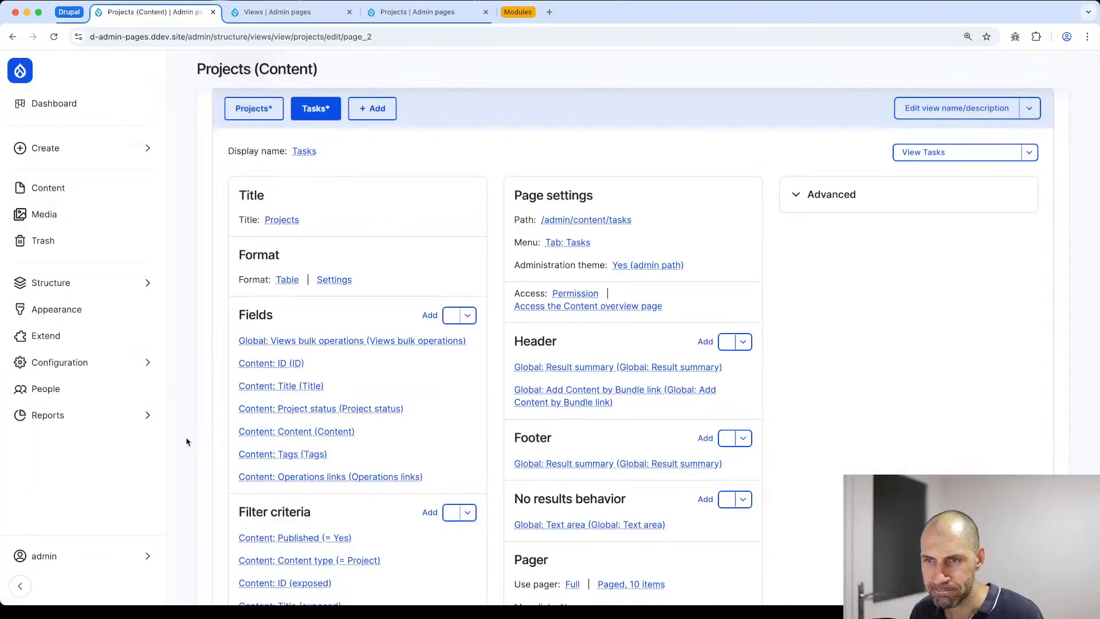
scroll(239, 275, "down", 10)
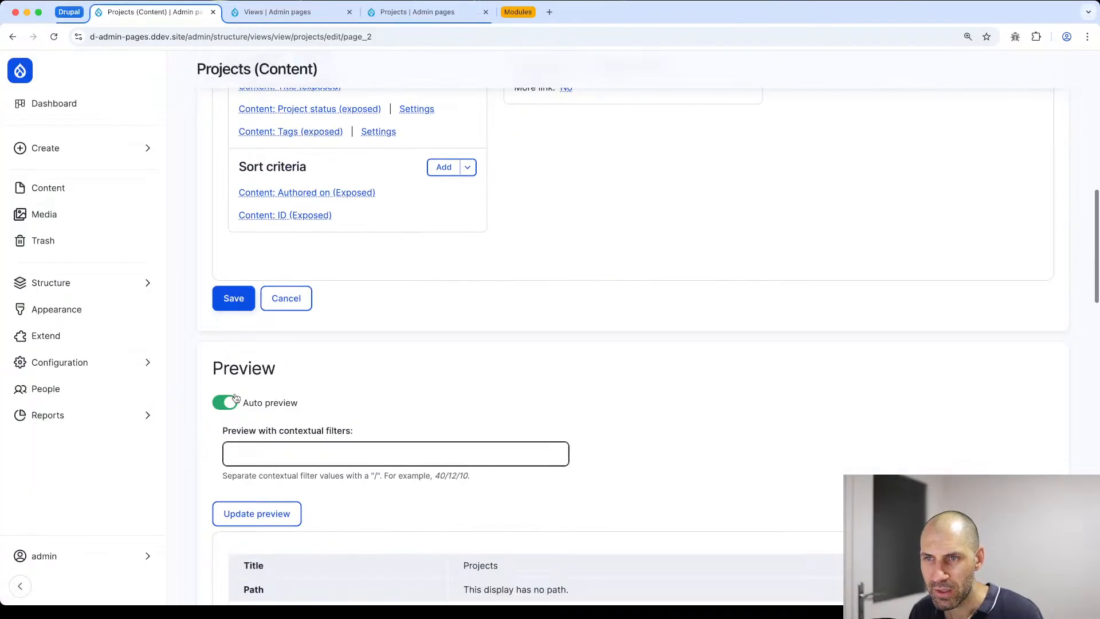
left_click(235, 304)
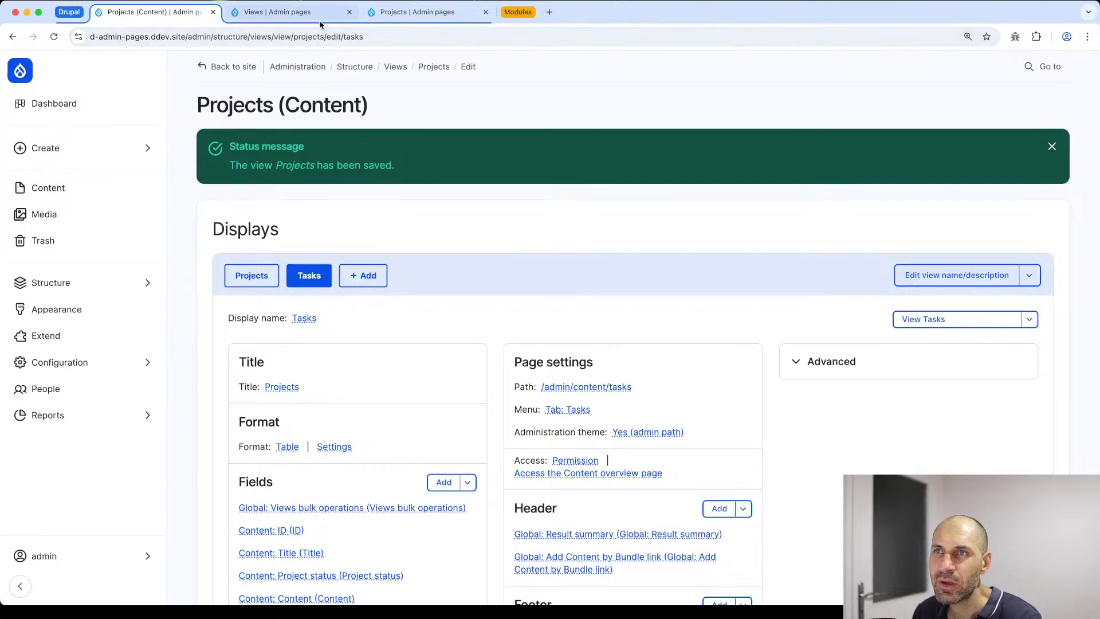
Step: Check the Projects and Tasks pages from the Content overview in the second browser tab, closing the spare Projects browser tab
left_click(318, 19)
left_click(112, 179)
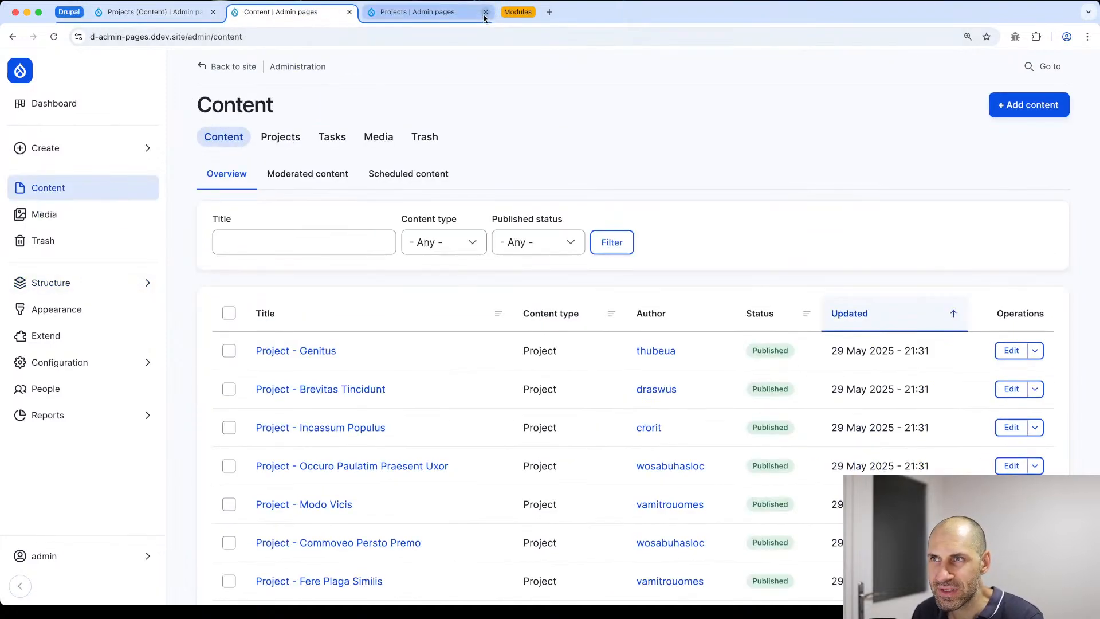
left_click(485, 12)
left_click(282, 138)
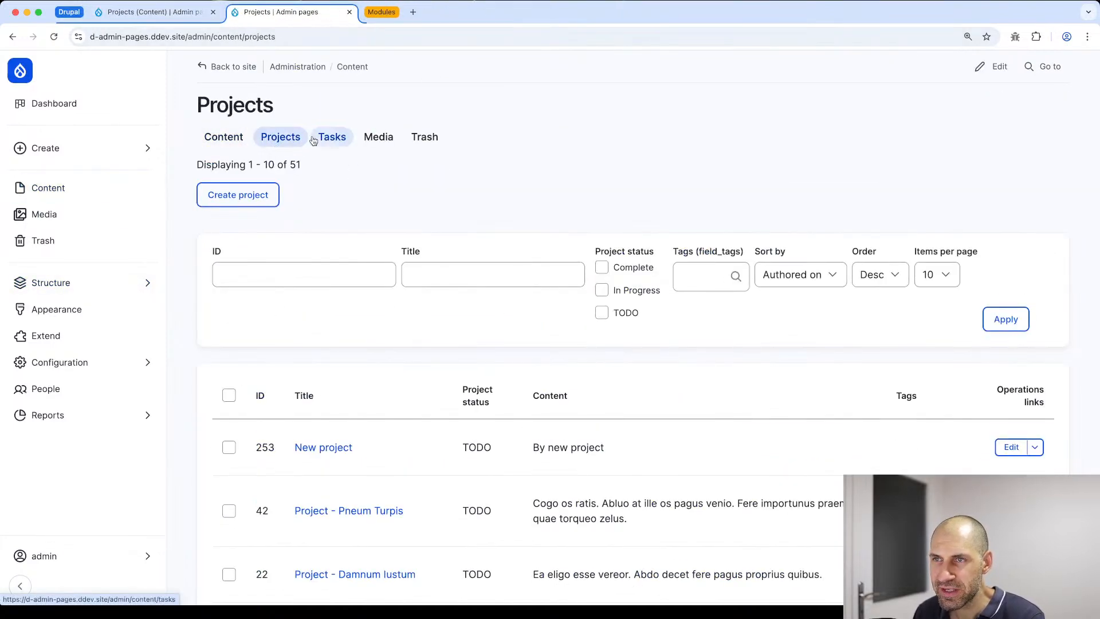
left_click(330, 143)
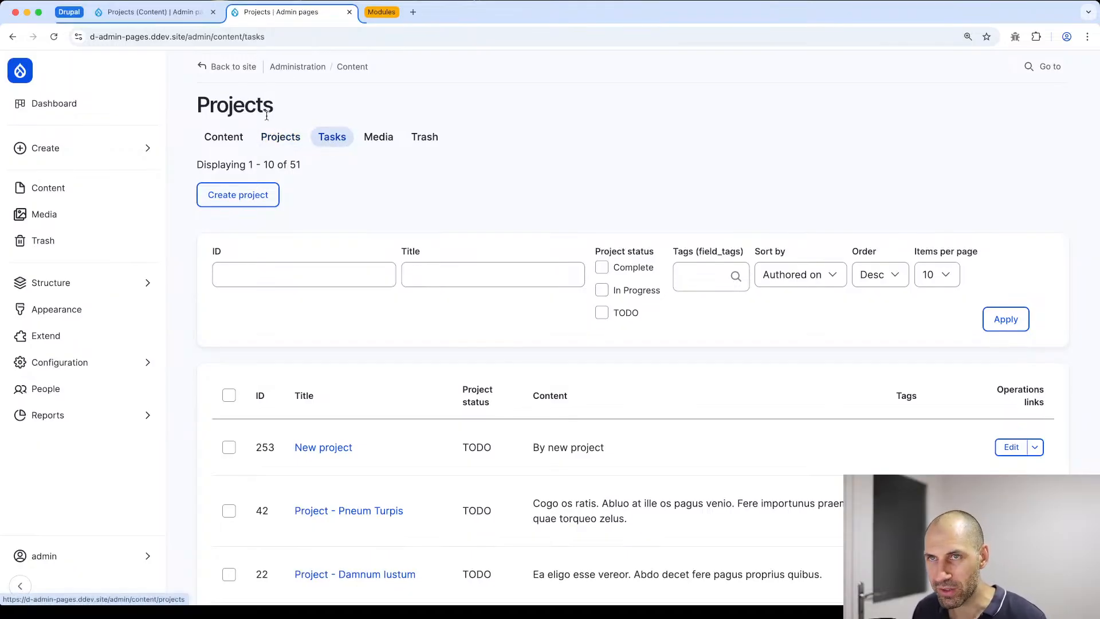
Step: Return to the Projects view configuration and set the Tasks display's access permission to "Administer content"
left_click(182, 13)
scroll(490, 274, "down", 5)
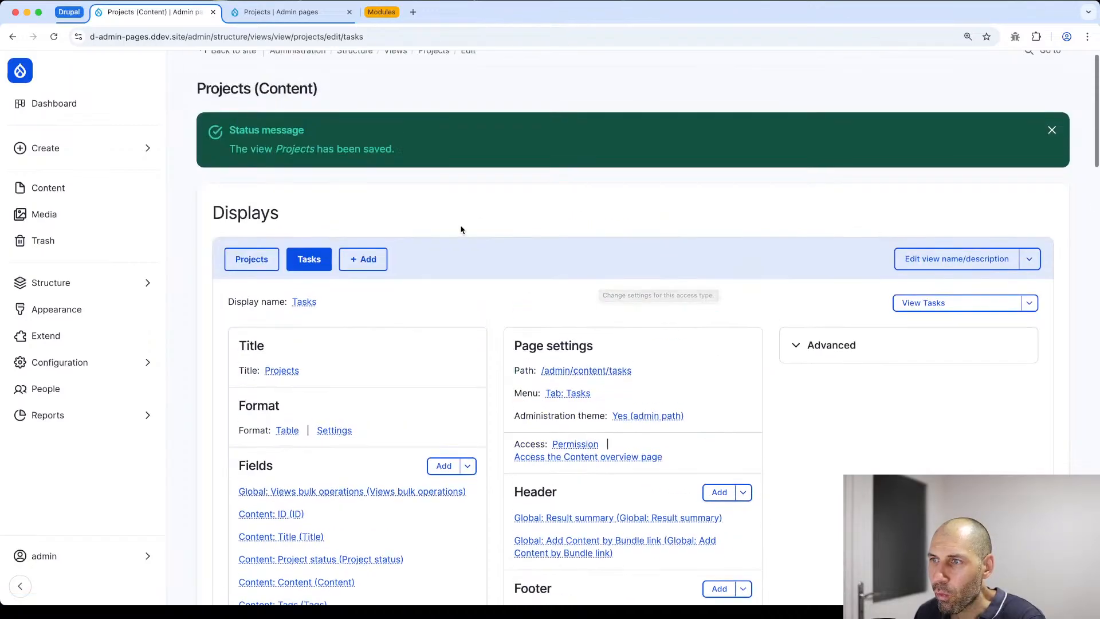
scroll(386, 299, "down", 1)
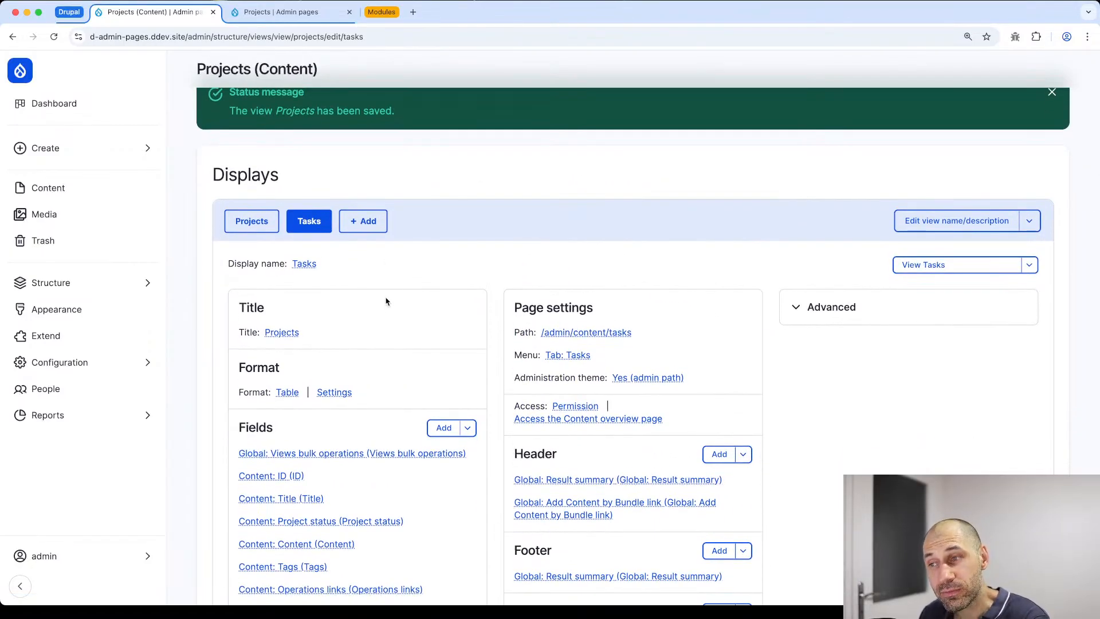
left_click(592, 420)
left_click(331, 328)
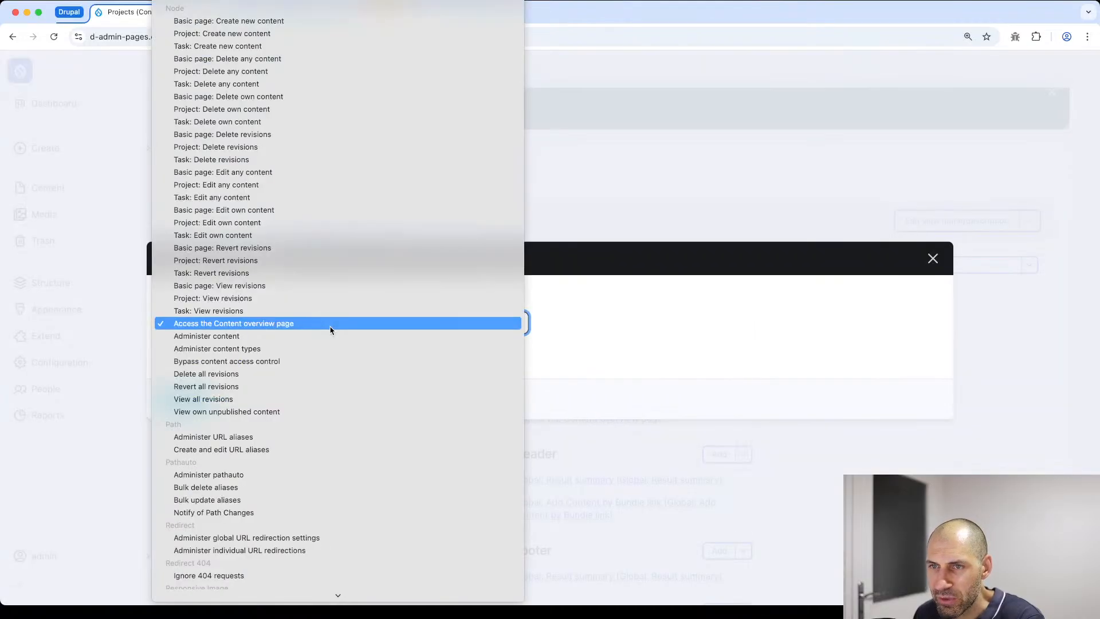
left_click(330, 336)
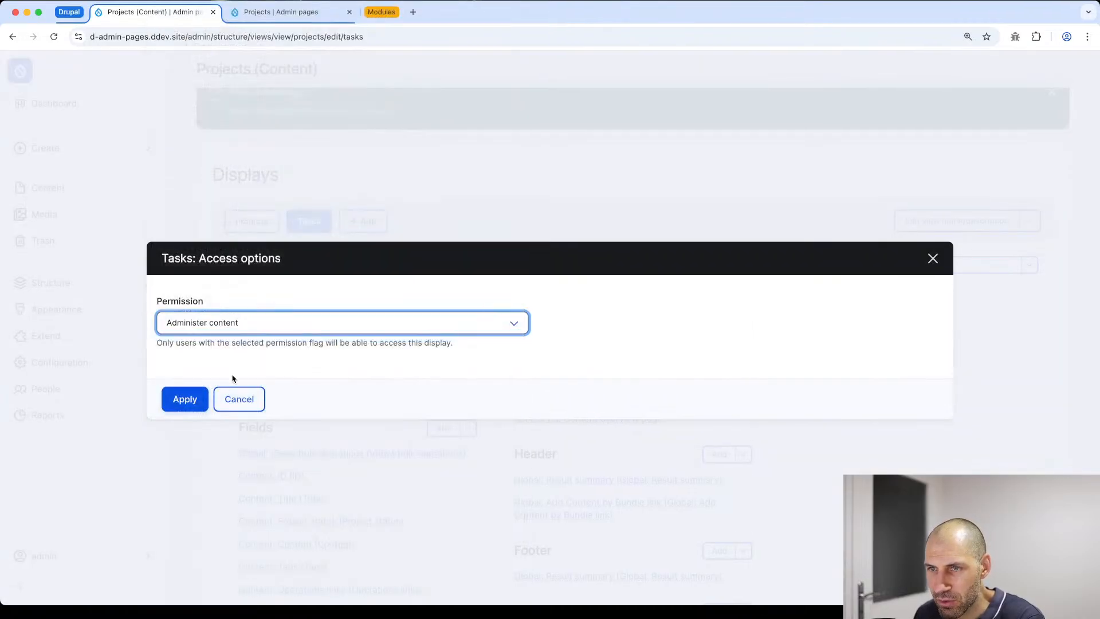
left_click(184, 399)
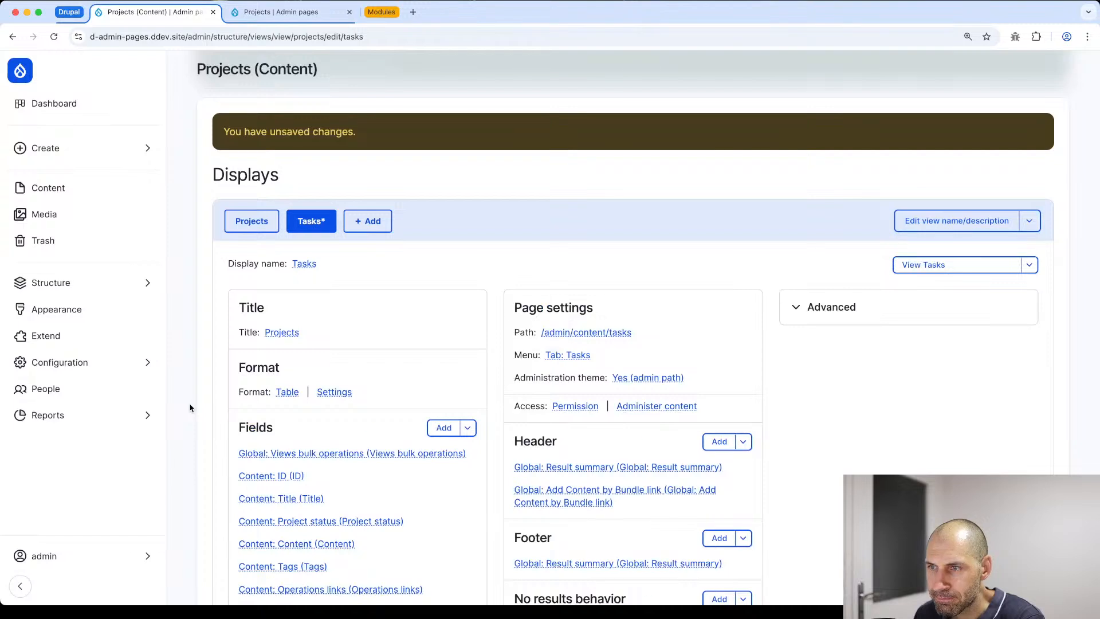
Step: Inspect the Projects display's access restrictions and the displays they can apply to, then close the dialog without changes
left_click(252, 220)
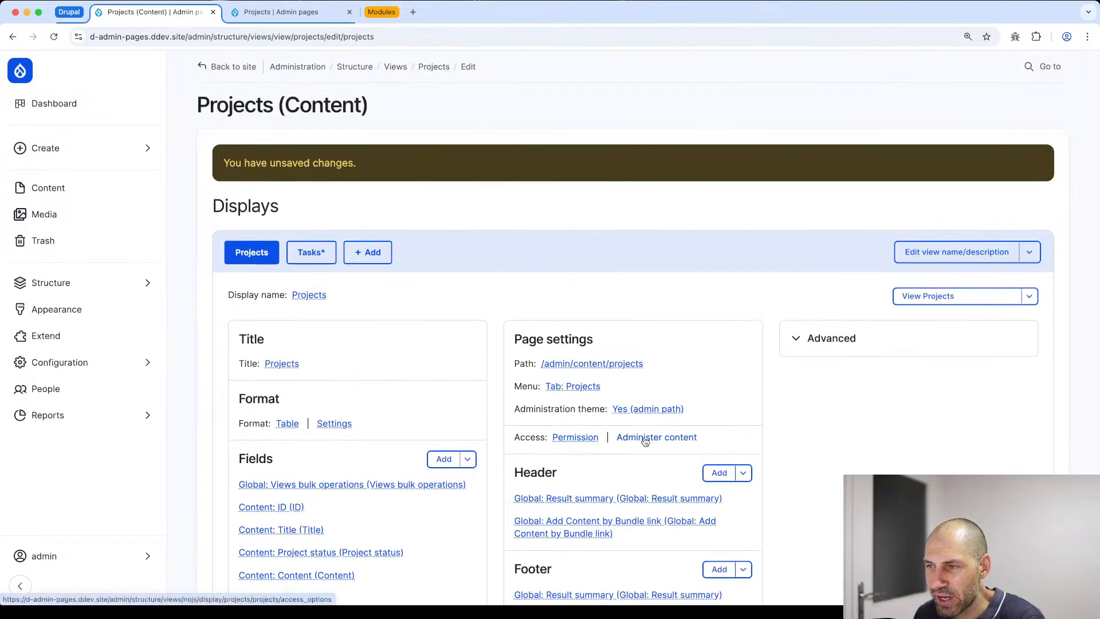
scroll(630, 435, "down", 1)
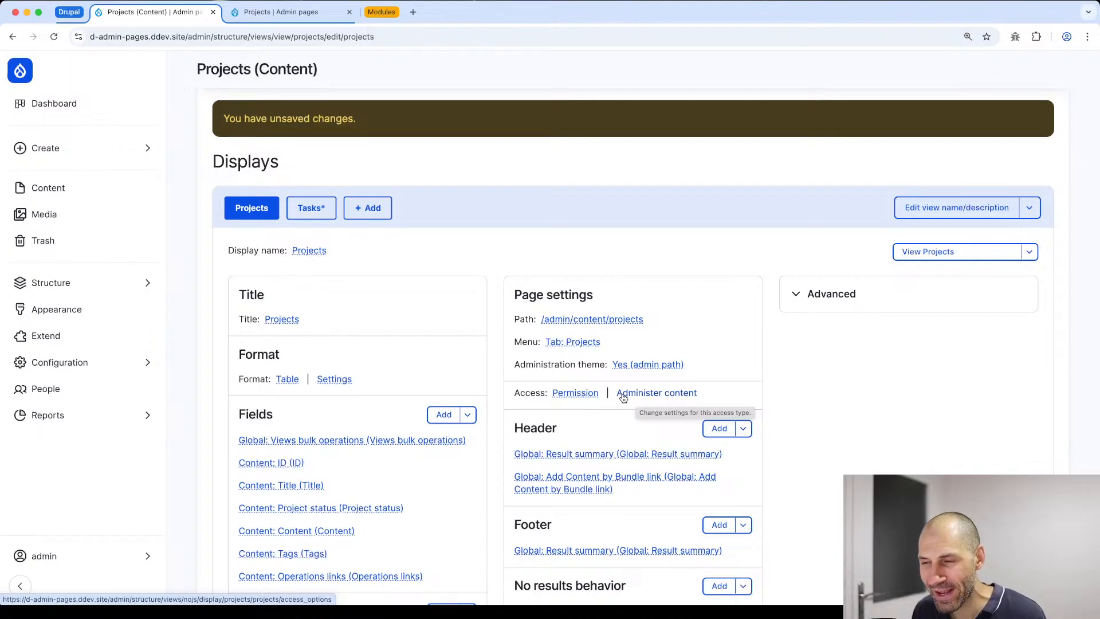
left_click(584, 394)
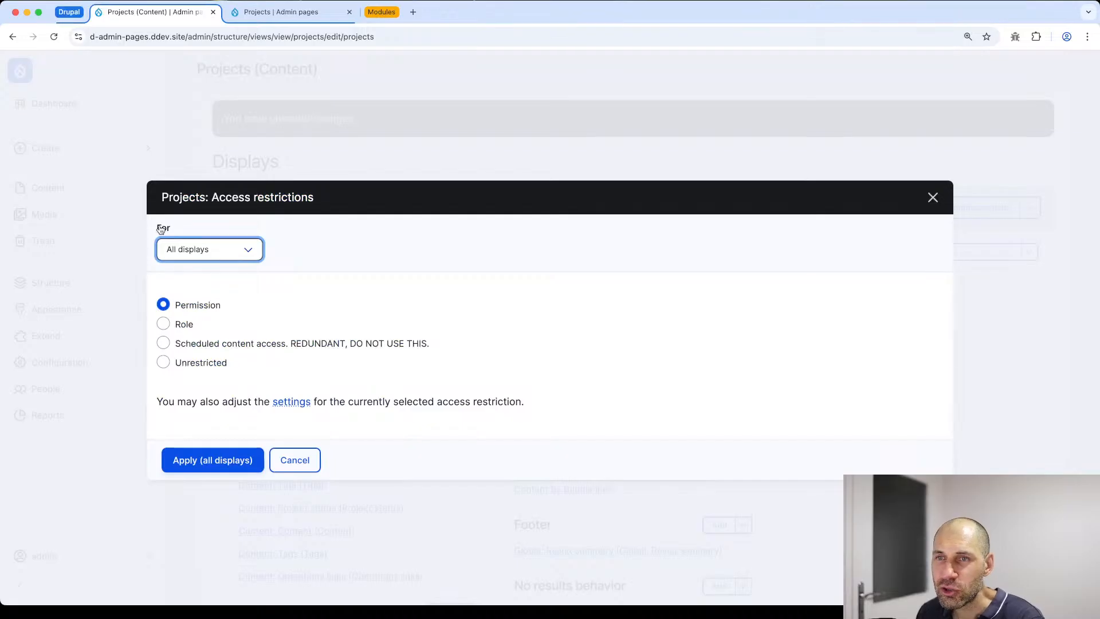
left_click(208, 253)
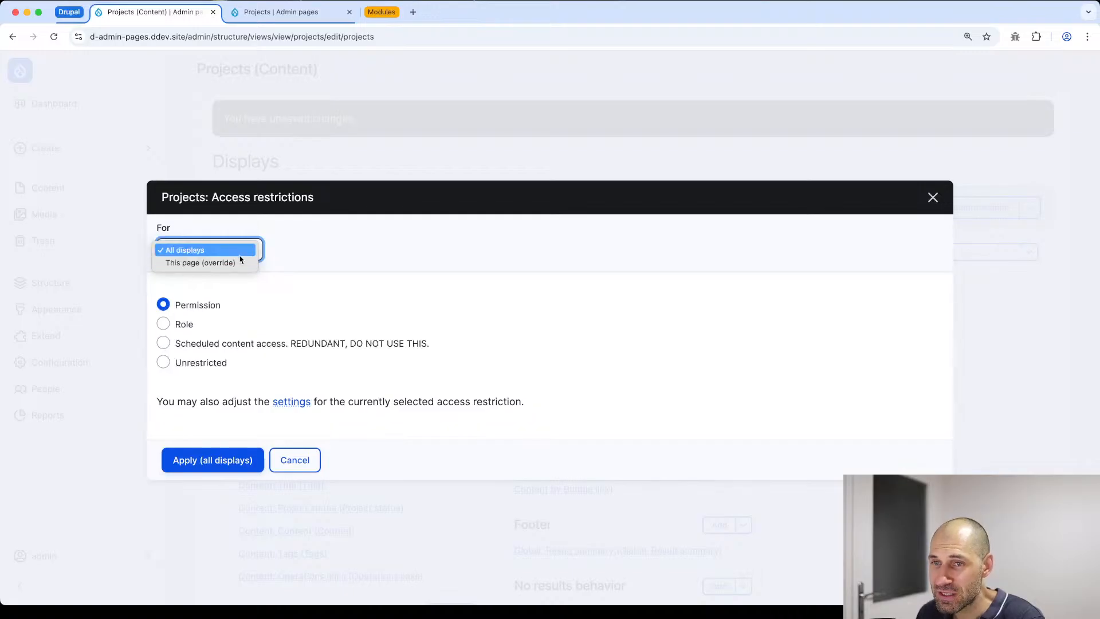
left_click(936, 198)
left_click(933, 198)
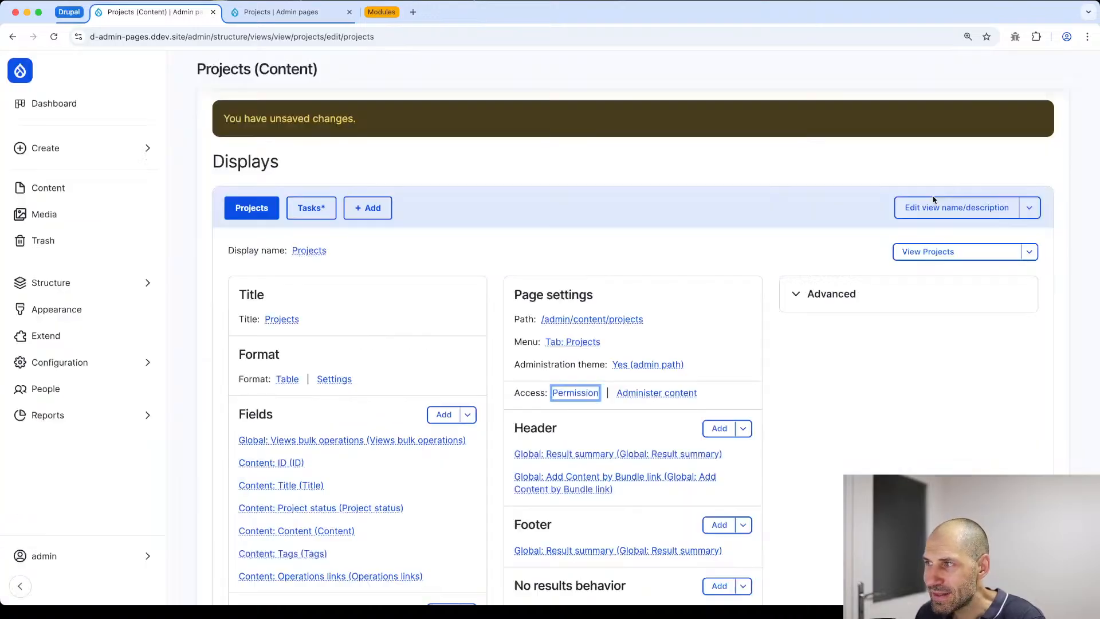
Step: Set the Projects display's access permission to "Access the Content overview page" and save the view
left_click(656, 393)
left_click(210, 327)
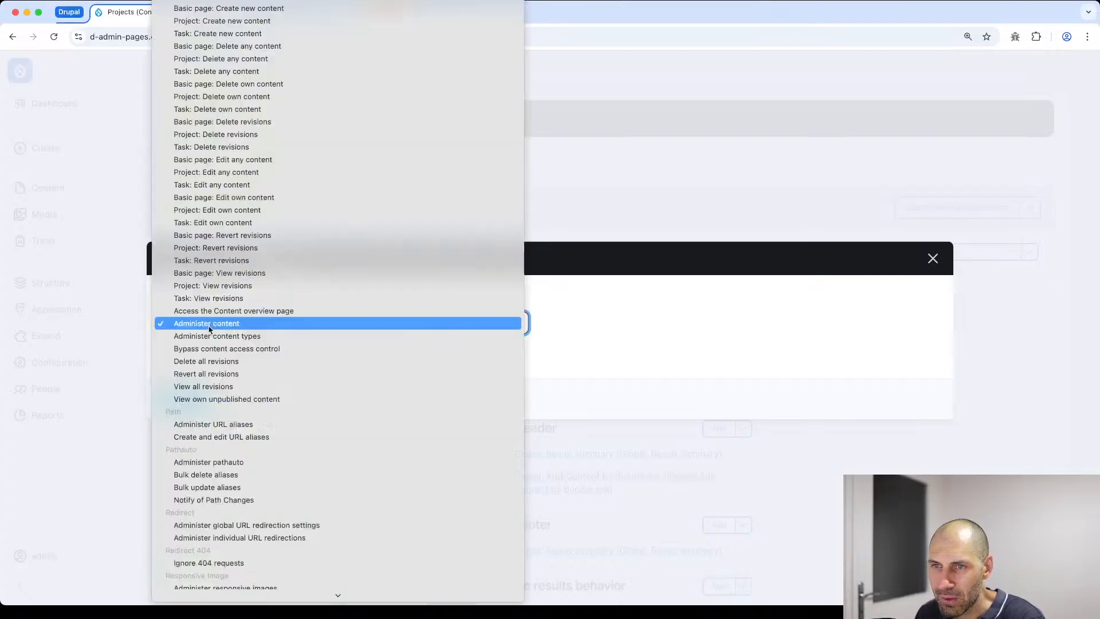
left_click(211, 312)
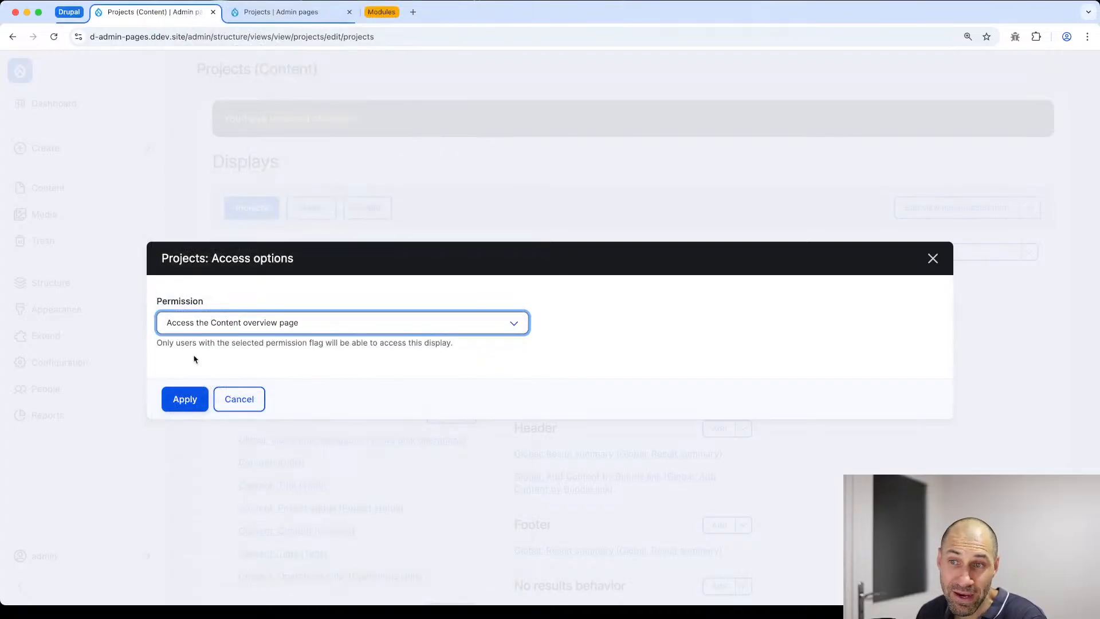
left_click(191, 396)
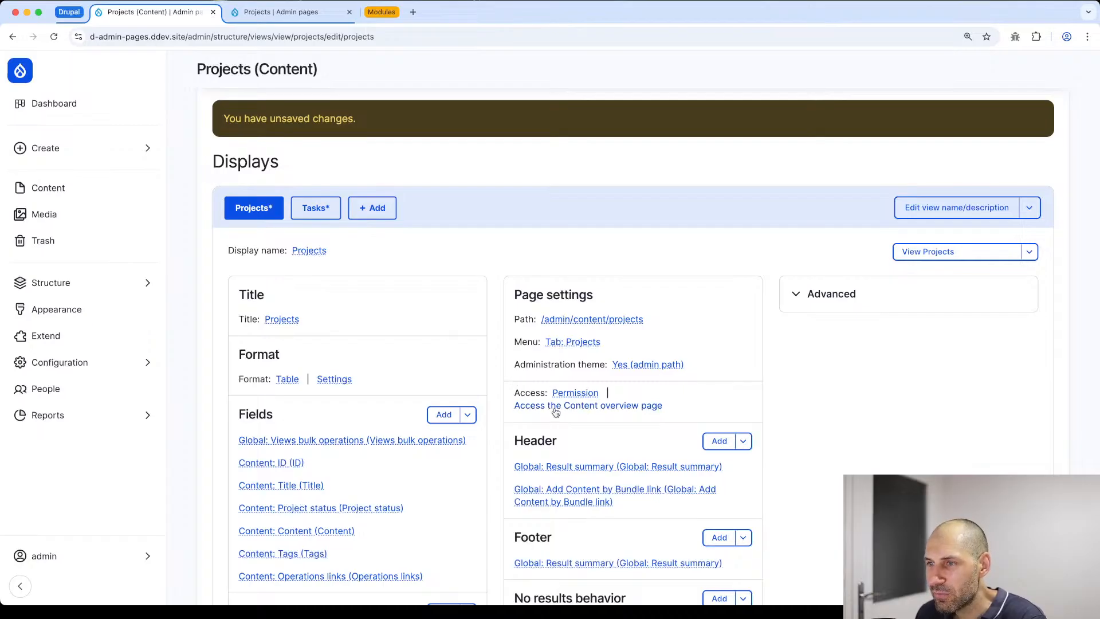
scroll(334, 504, "down", 6)
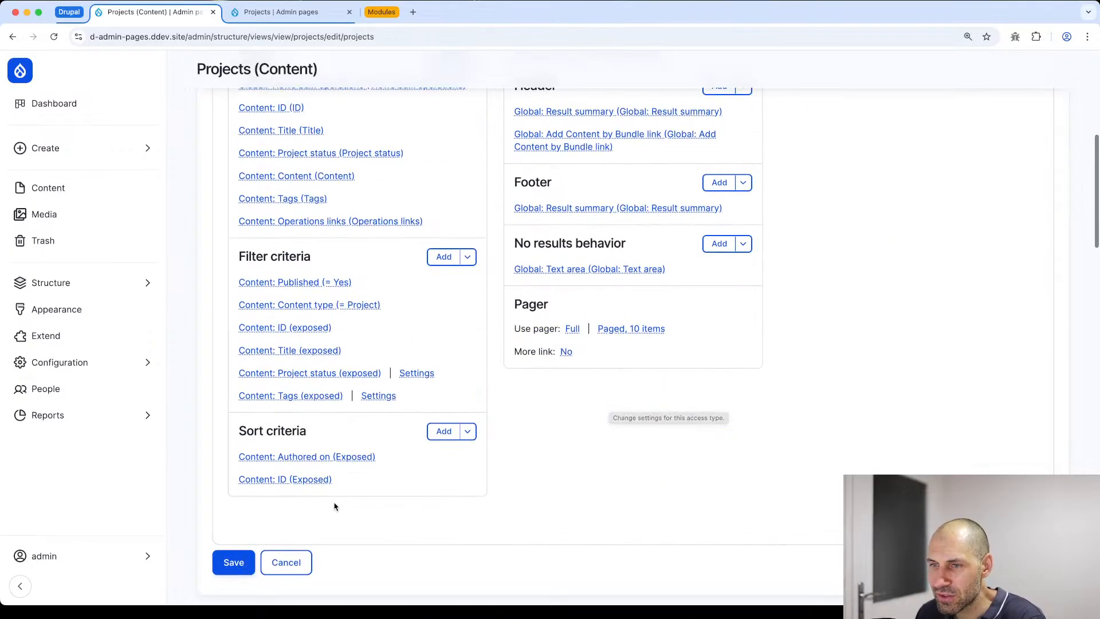
left_click(215, 545)
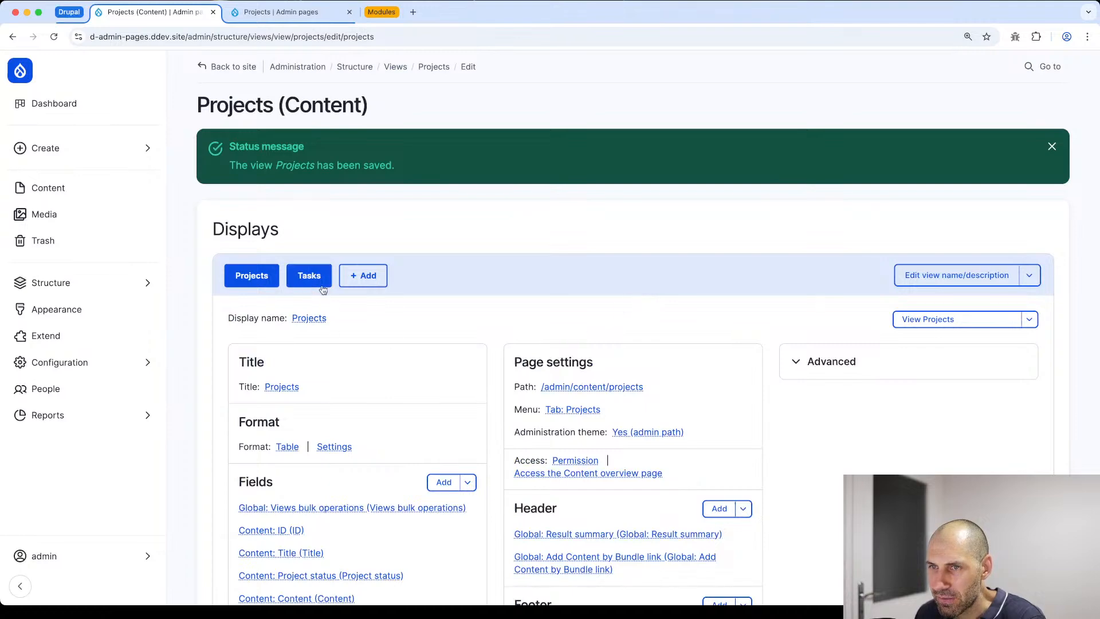
Step: On the Tasks display, override the filter criteria for this page only through the Published filter, keeping its condition as it is
left_click(317, 281)
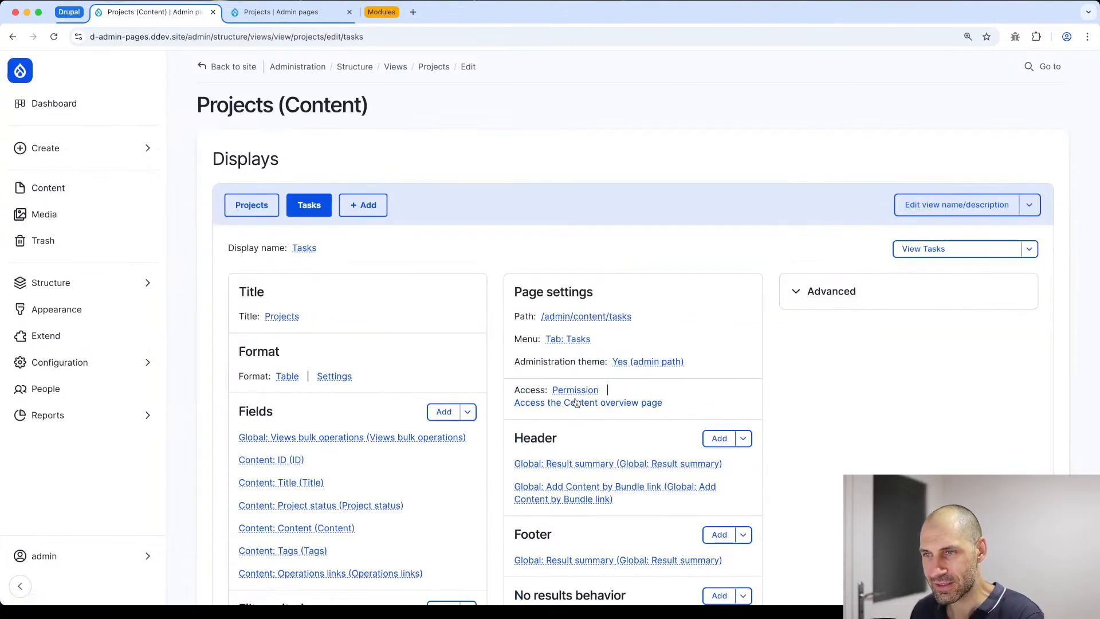
scroll(459, 418, "down", 7)
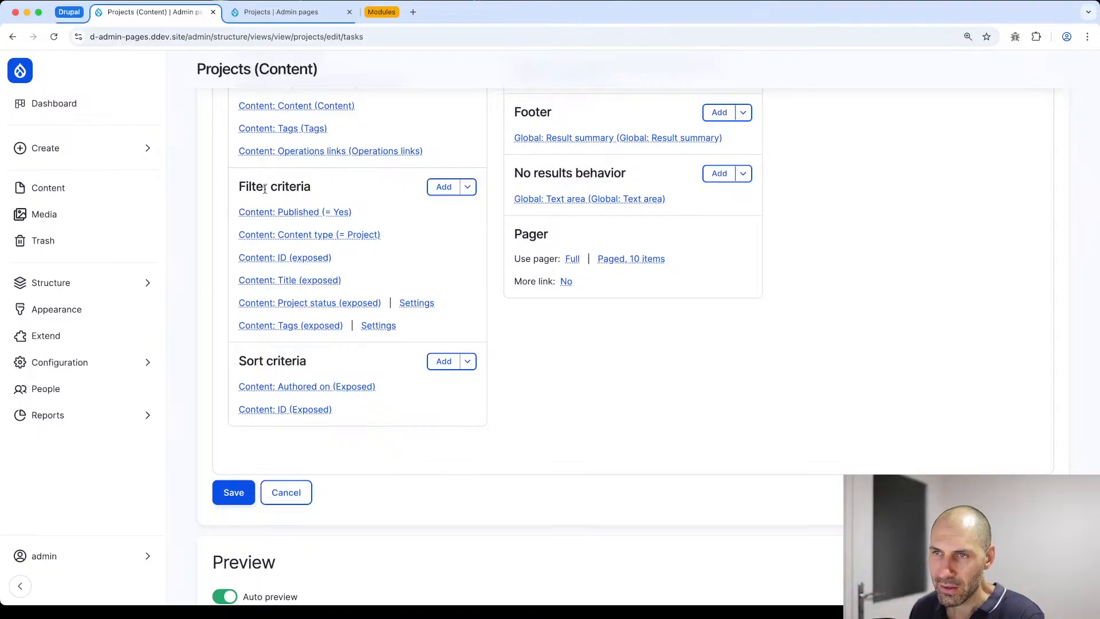
scroll(241, 185, "up", 3)
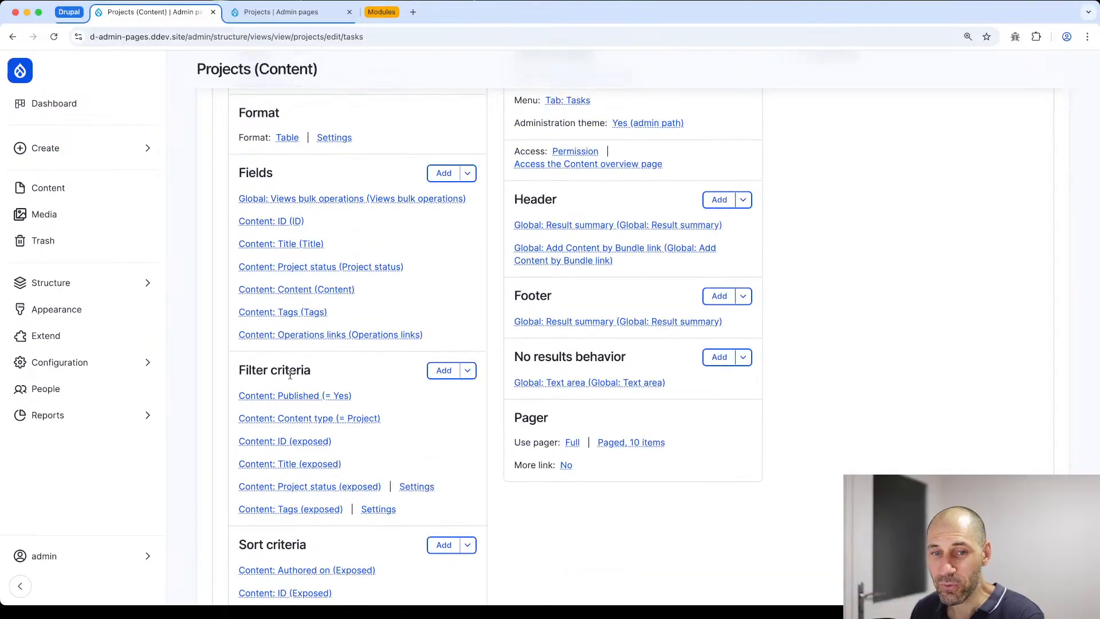
scroll(285, 378, "up", 3)
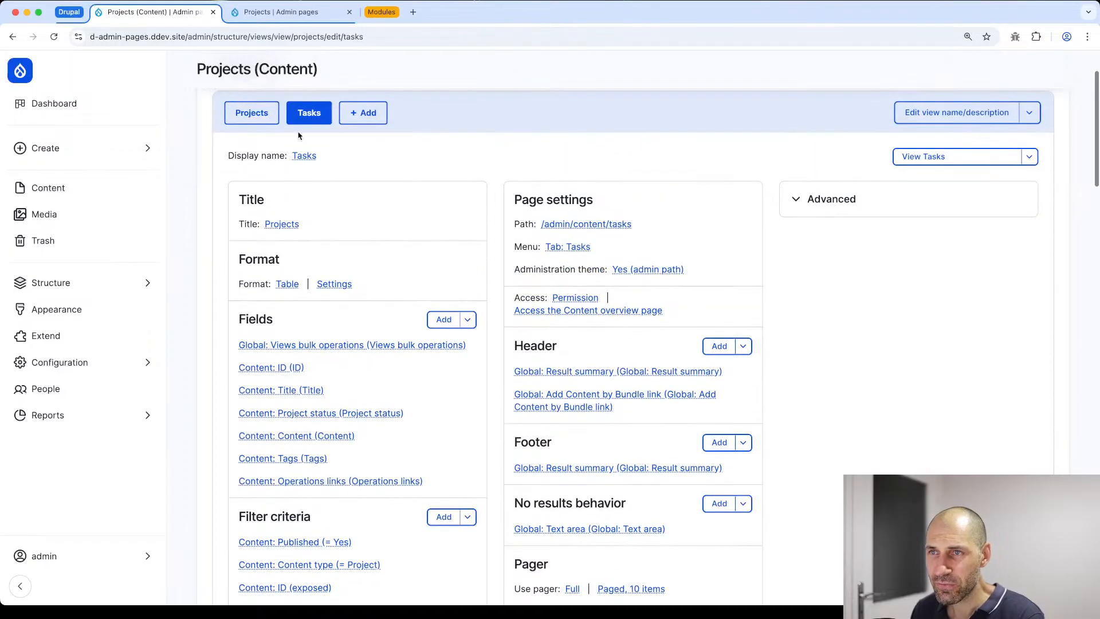
scroll(302, 116, "down", 3)
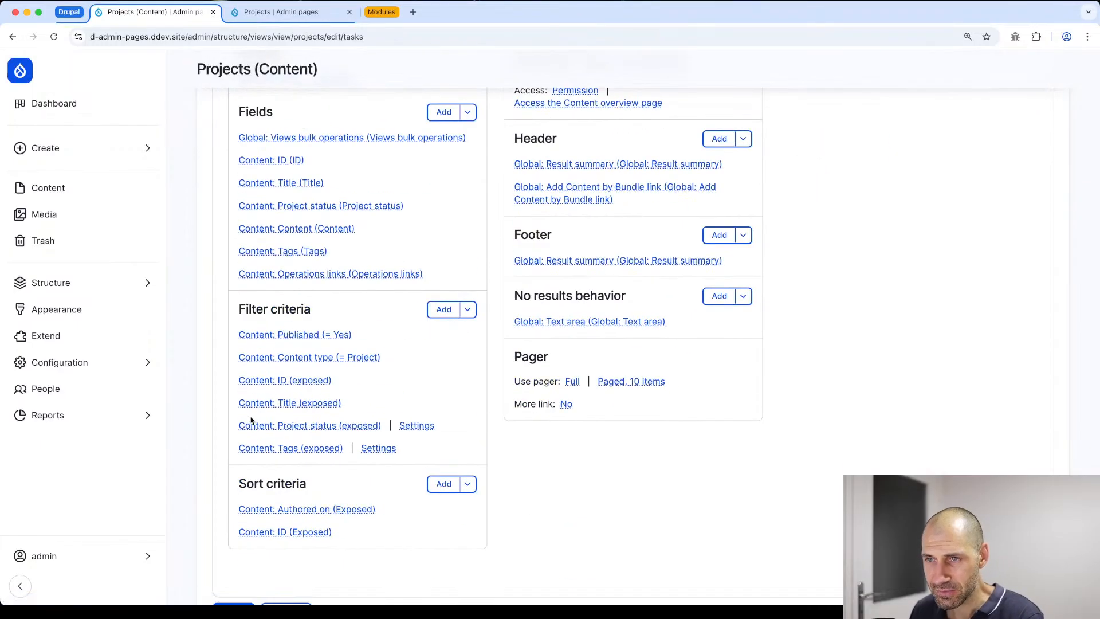
left_click(287, 336)
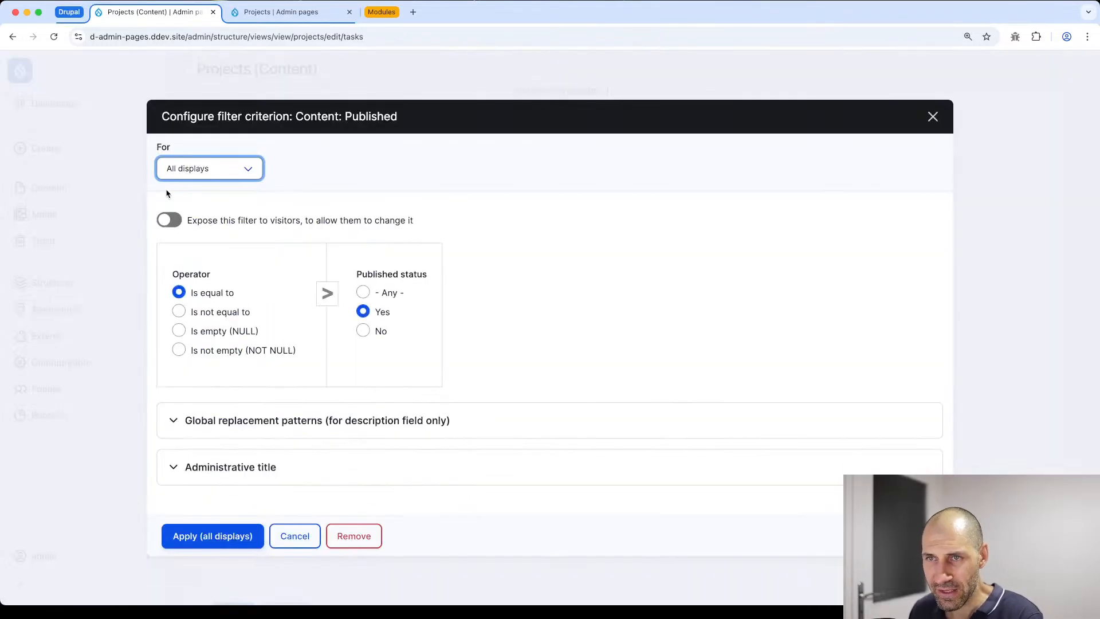
left_click(181, 172)
left_click(182, 179)
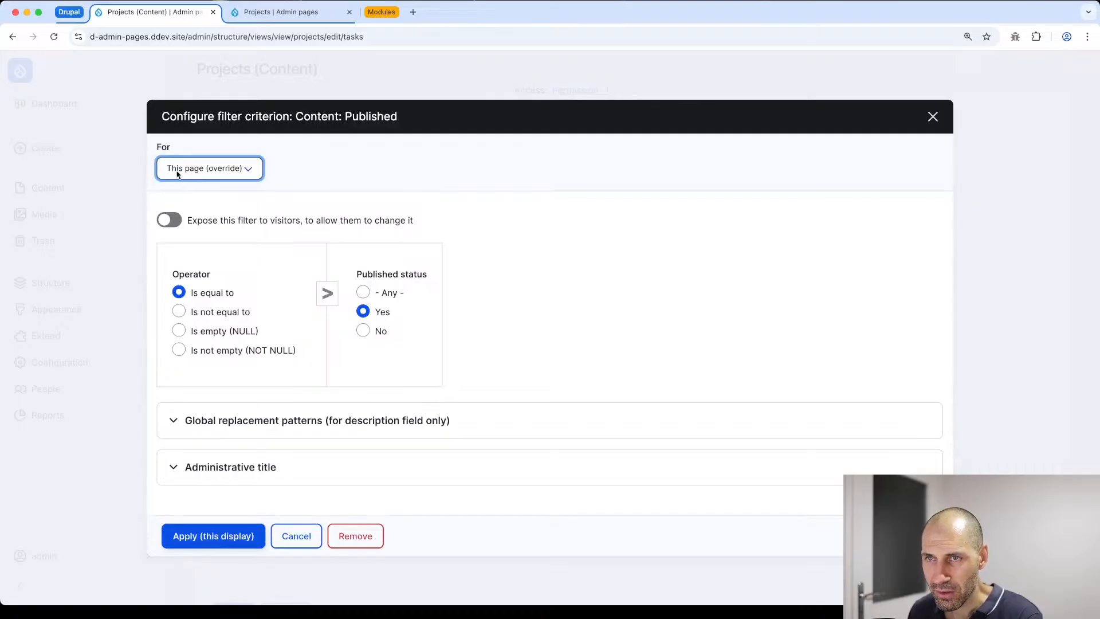
left_click(195, 541)
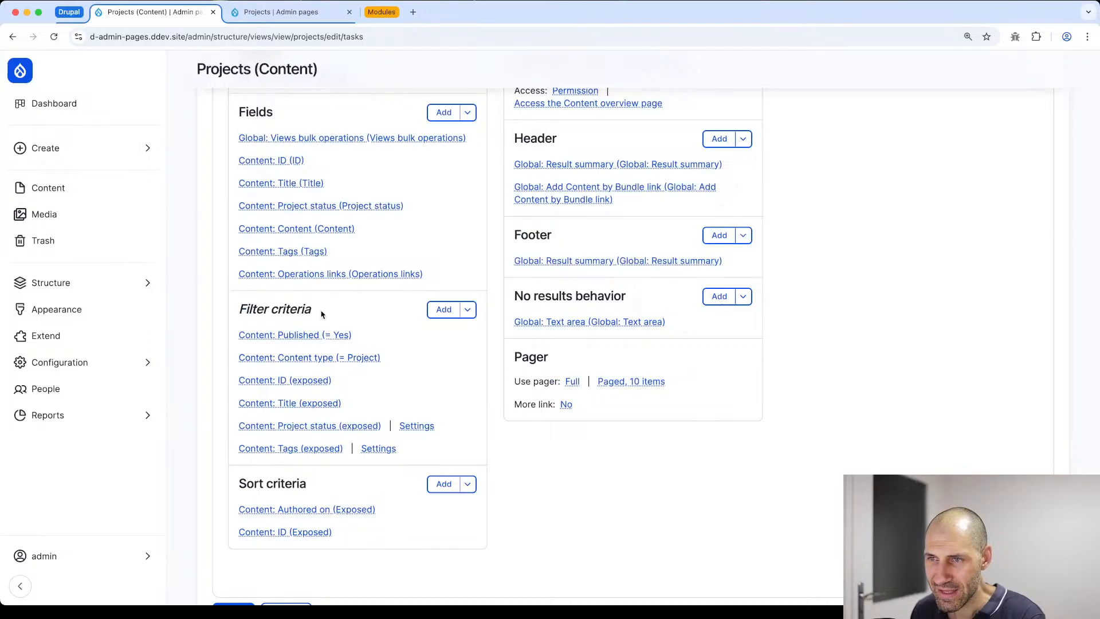
left_click_drag(322, 314, 226, 312)
left_click(255, 304)
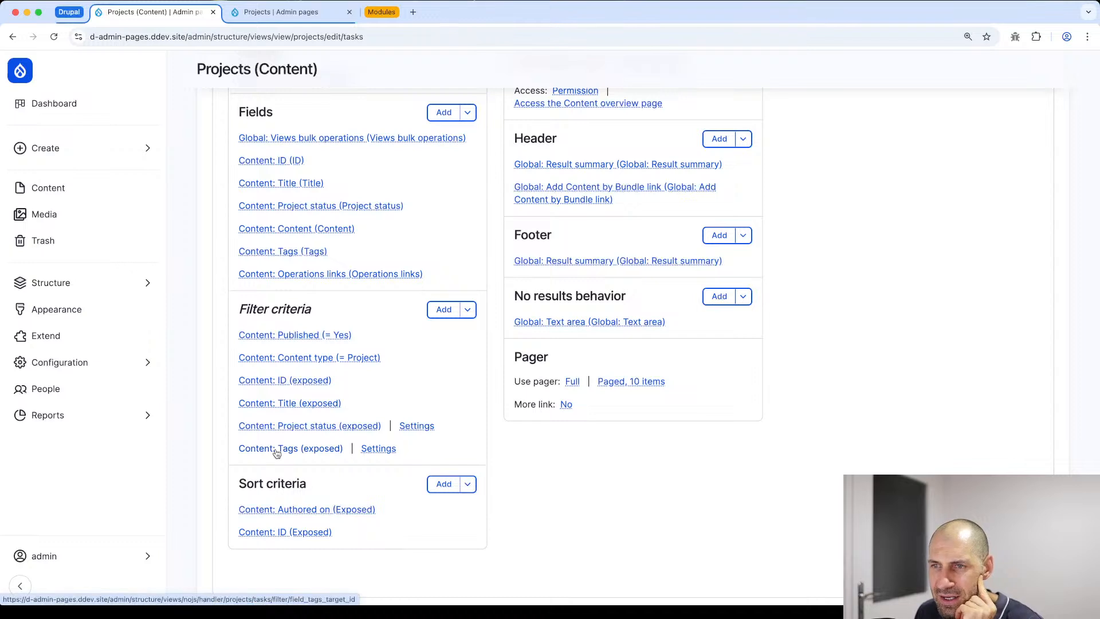
Step: Remove the exposed Project status filter from the Tasks display
scroll(301, 356, "up", 1)
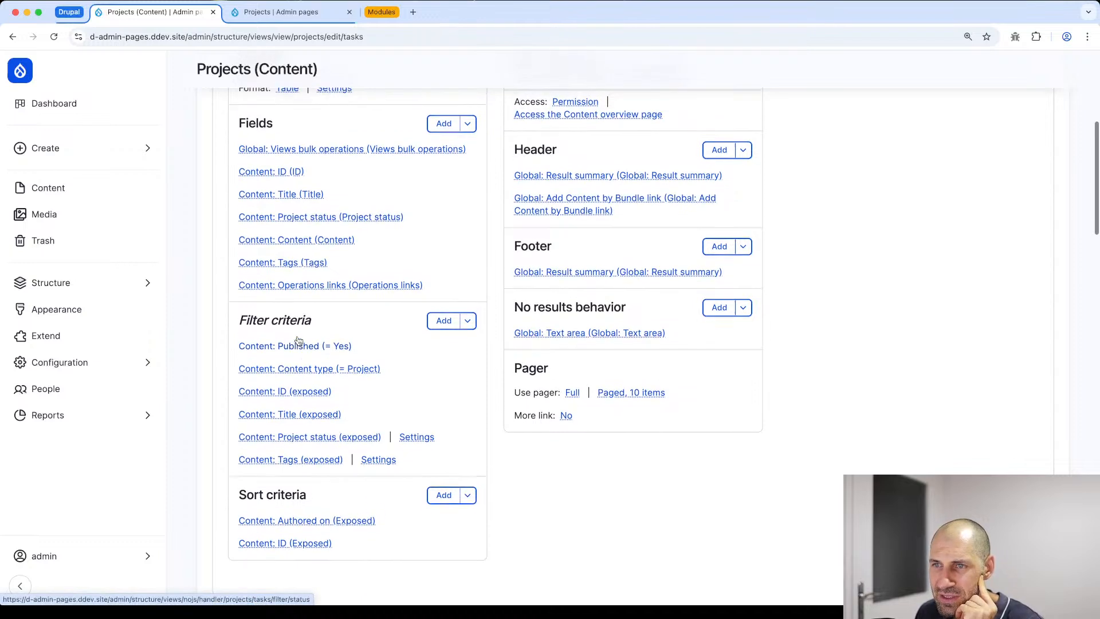
left_click(325, 446)
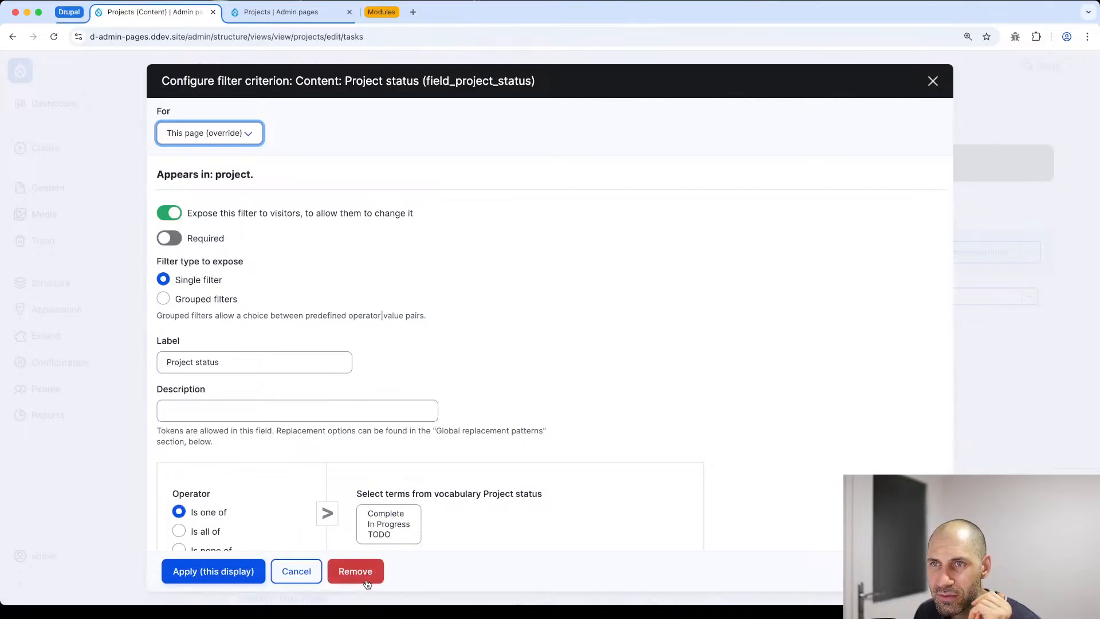
left_click(368, 584)
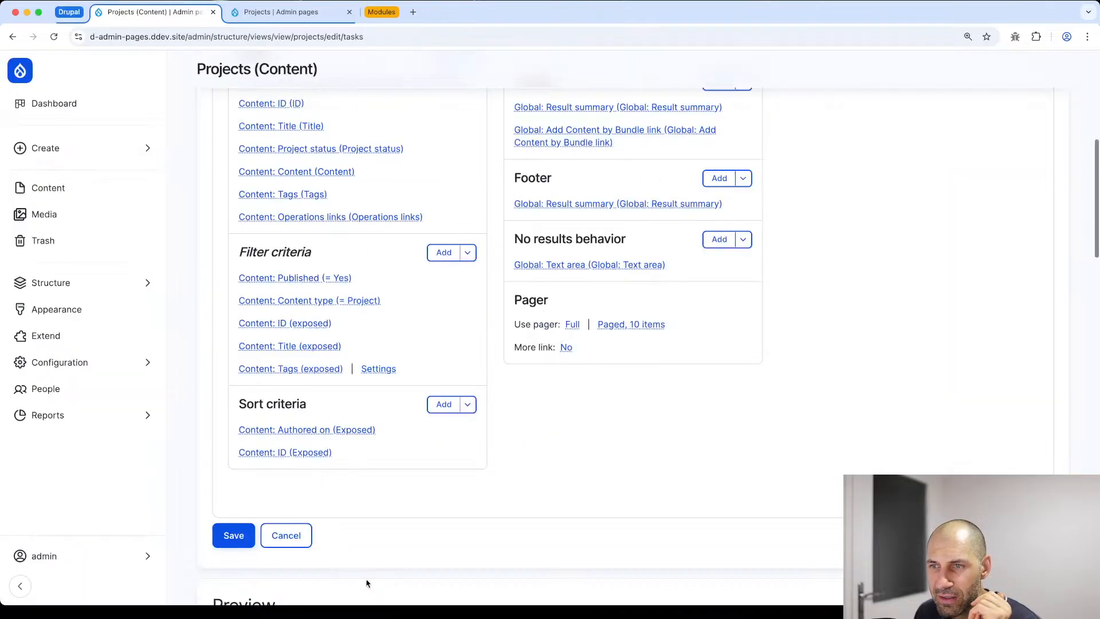
Step: Change the Tasks display's content type filter from Project to Task, and save the view
left_click(302, 300)
left_click(310, 341)
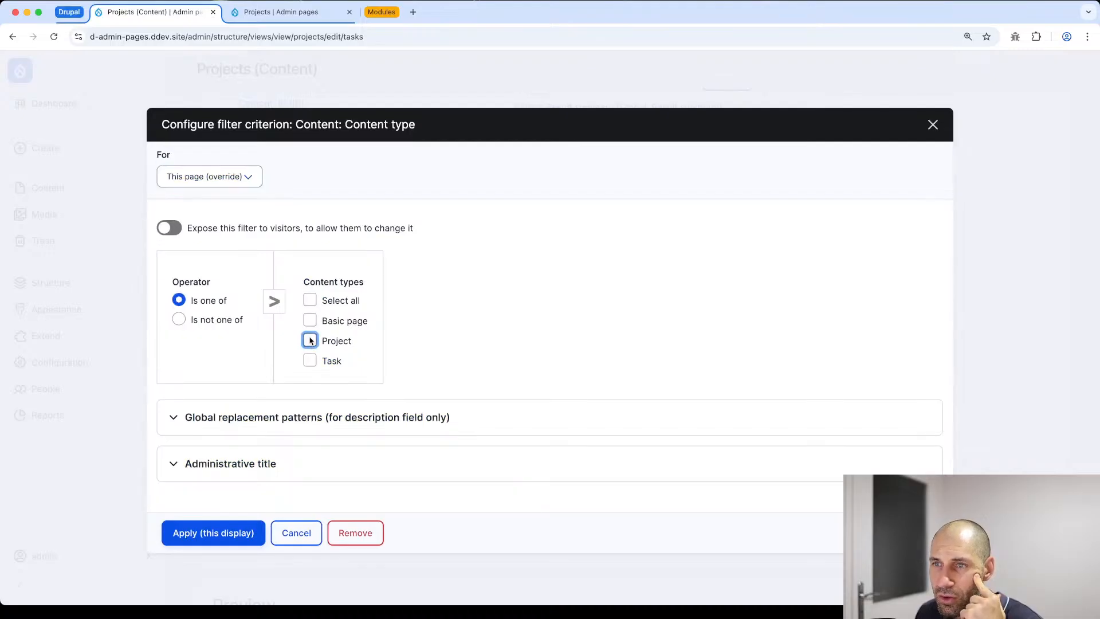
left_click(309, 360)
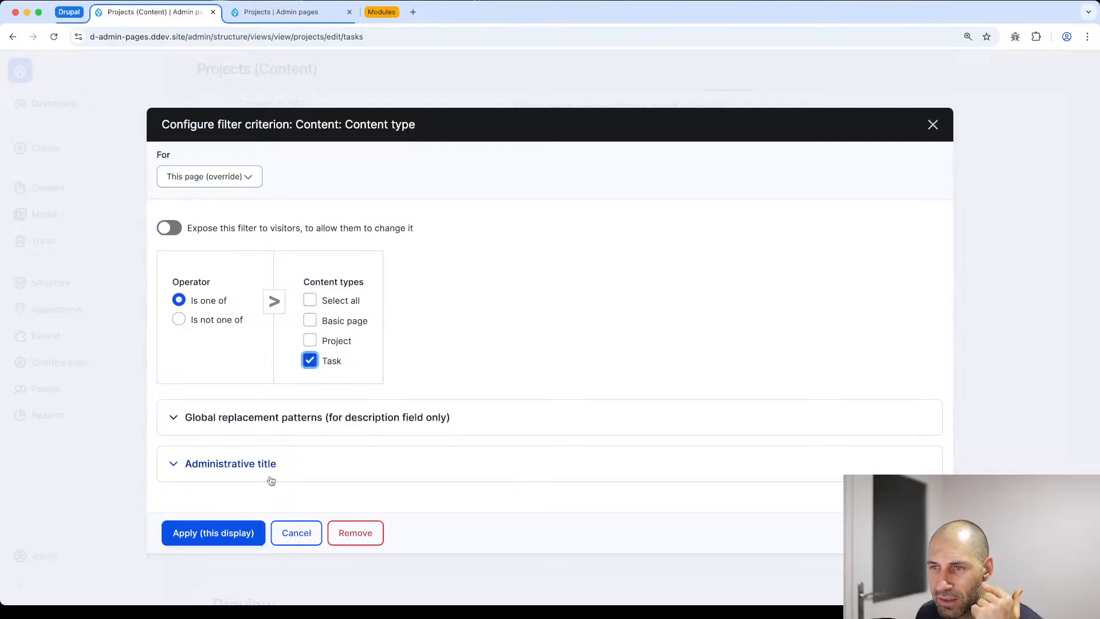
left_click(226, 541)
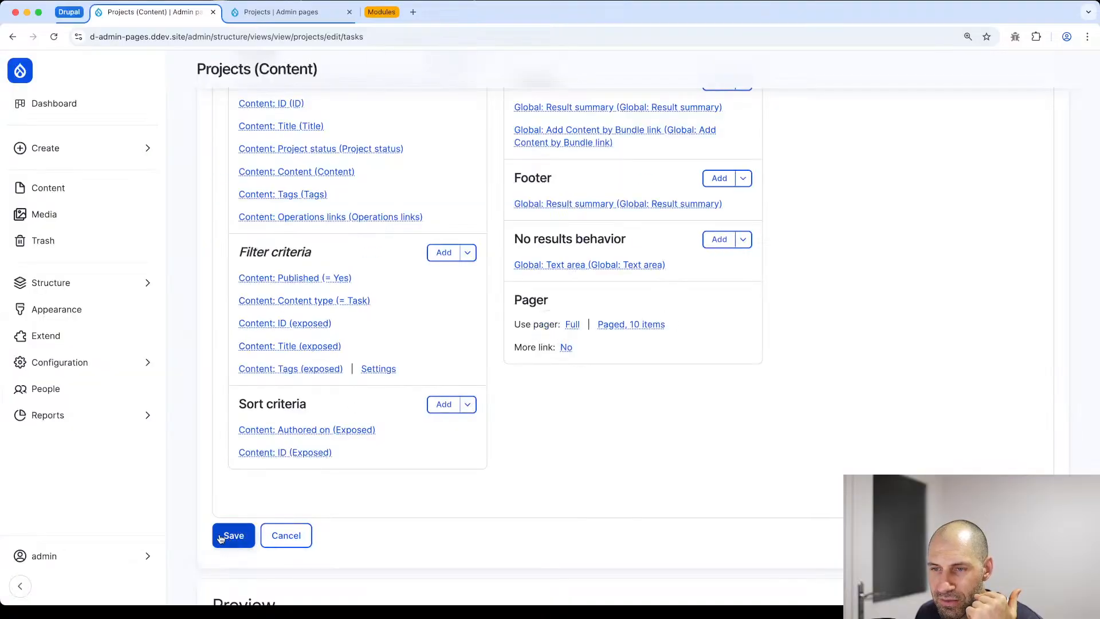
left_click(230, 536)
Step: Reload the Tasks page in the second browser tab and check its listing, filters and page title
left_click(243, 23)
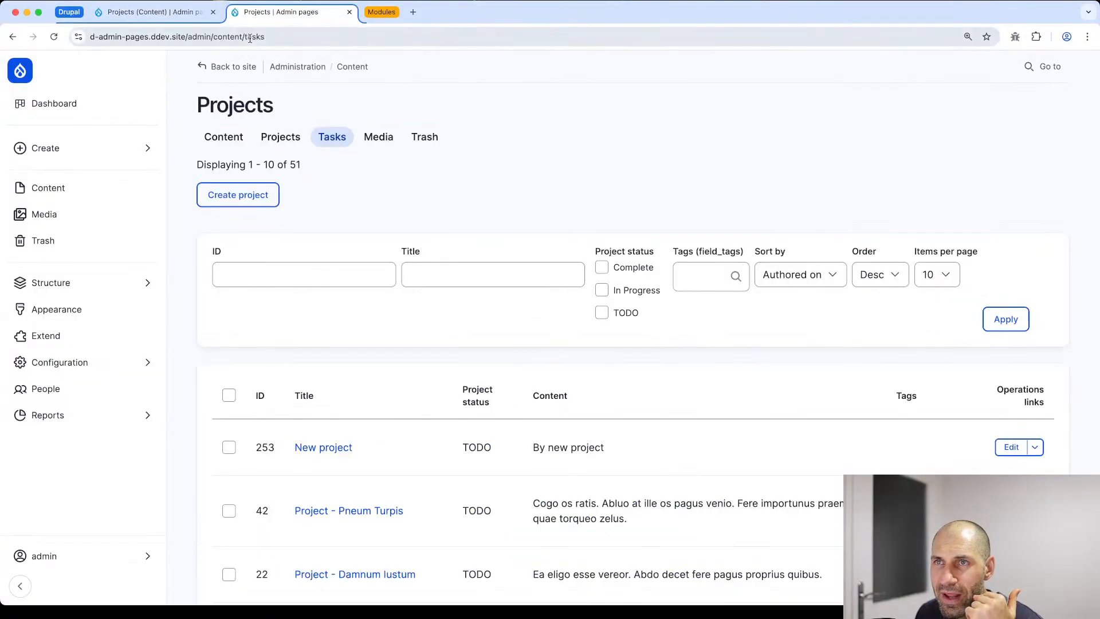
left_click(337, 136)
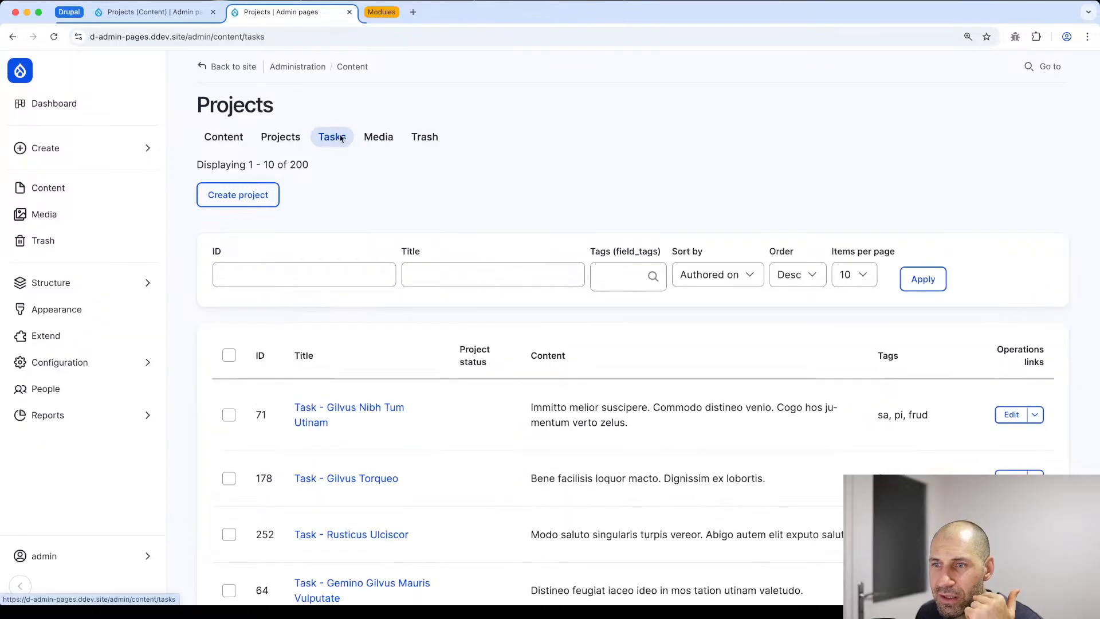
scroll(401, 344, "down", 2)
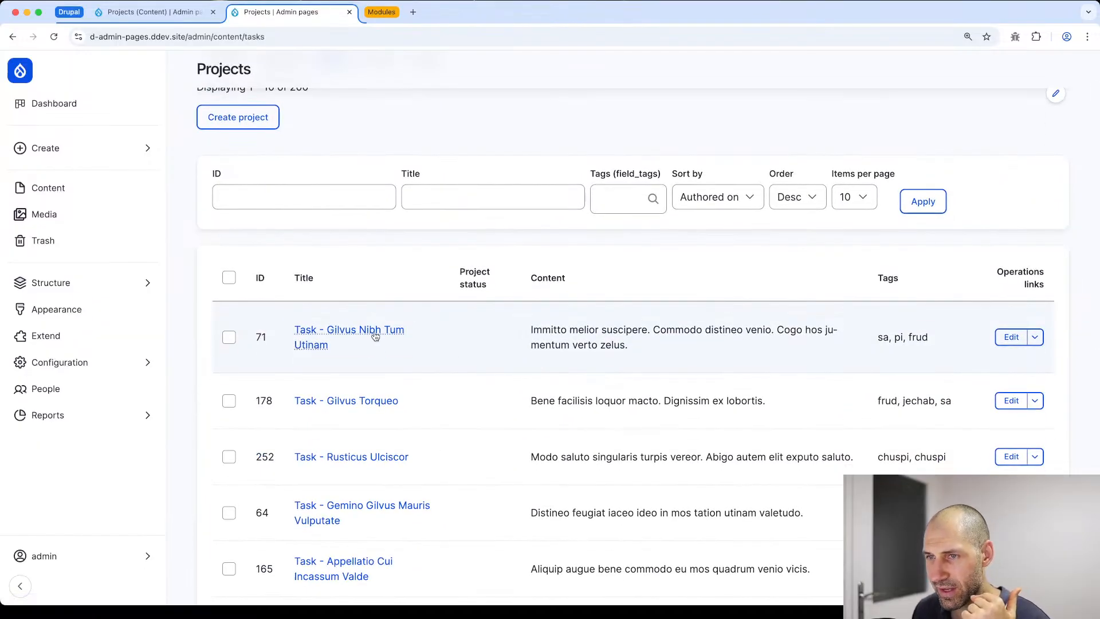
scroll(270, 113, "up", 2)
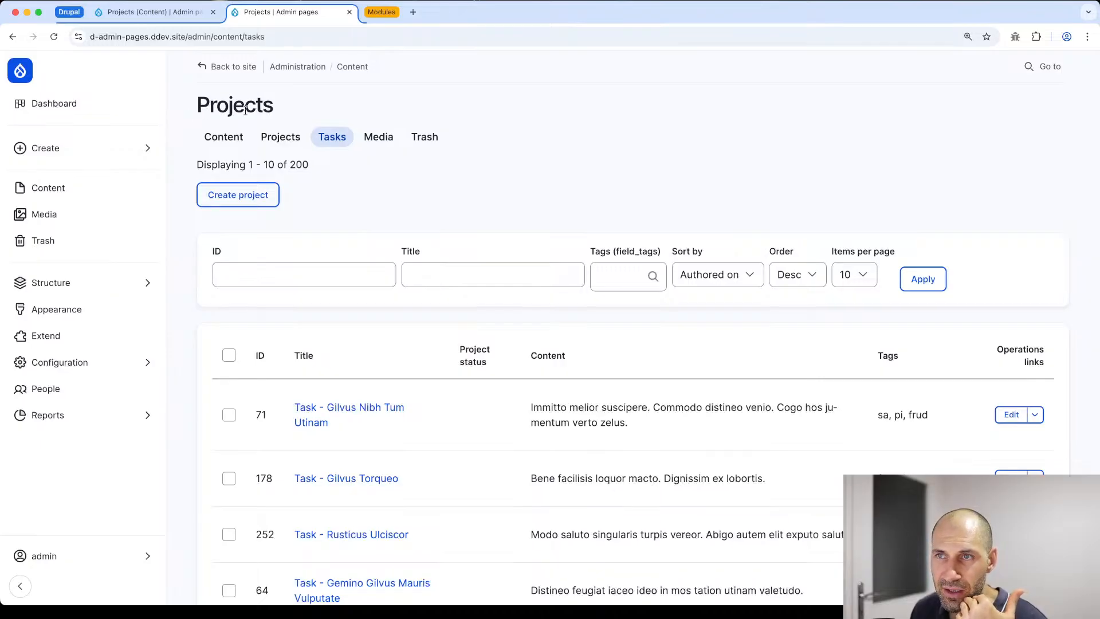
Step: Return to the view configuration and set the Tasks display's title to "Tasks" for this page only
left_click(151, 13)
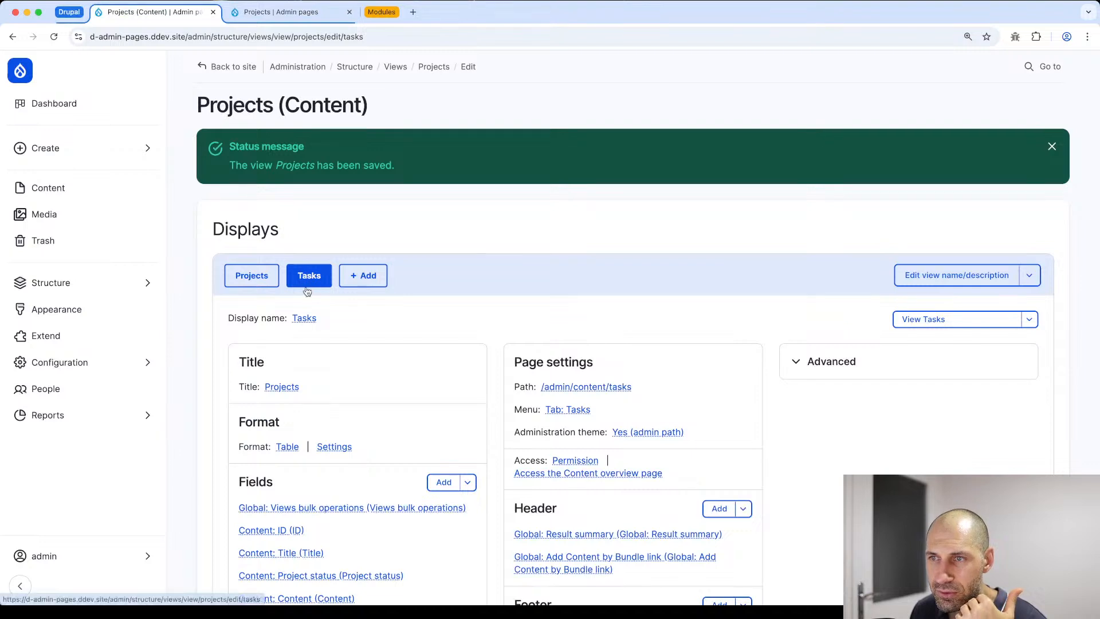
left_click(282, 388)
left_click(221, 282)
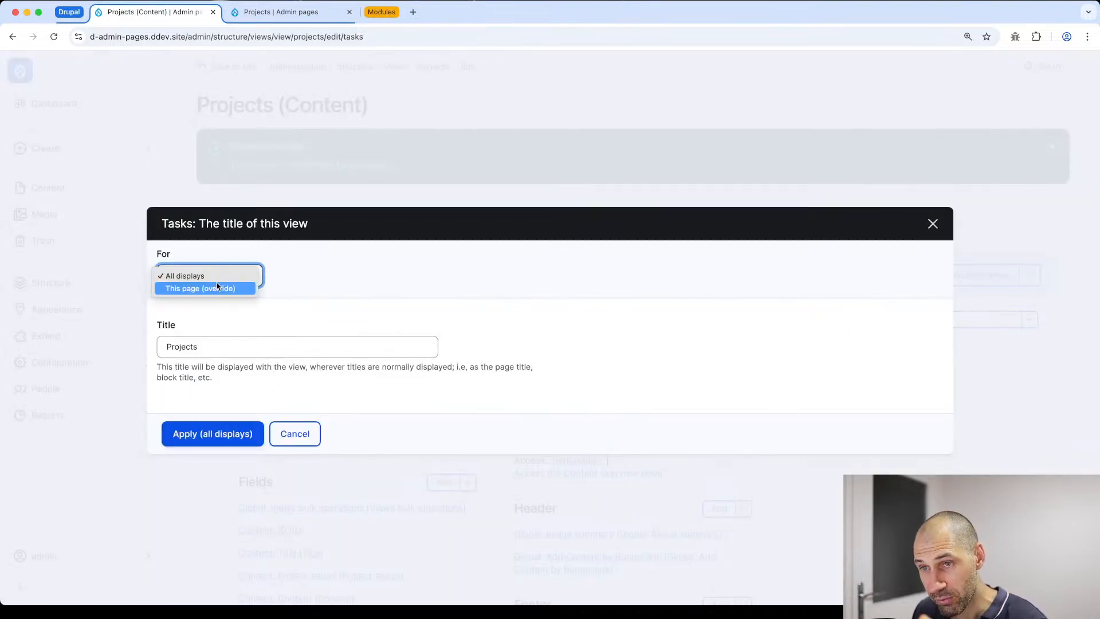
left_click(217, 288)
double_click(215, 344)
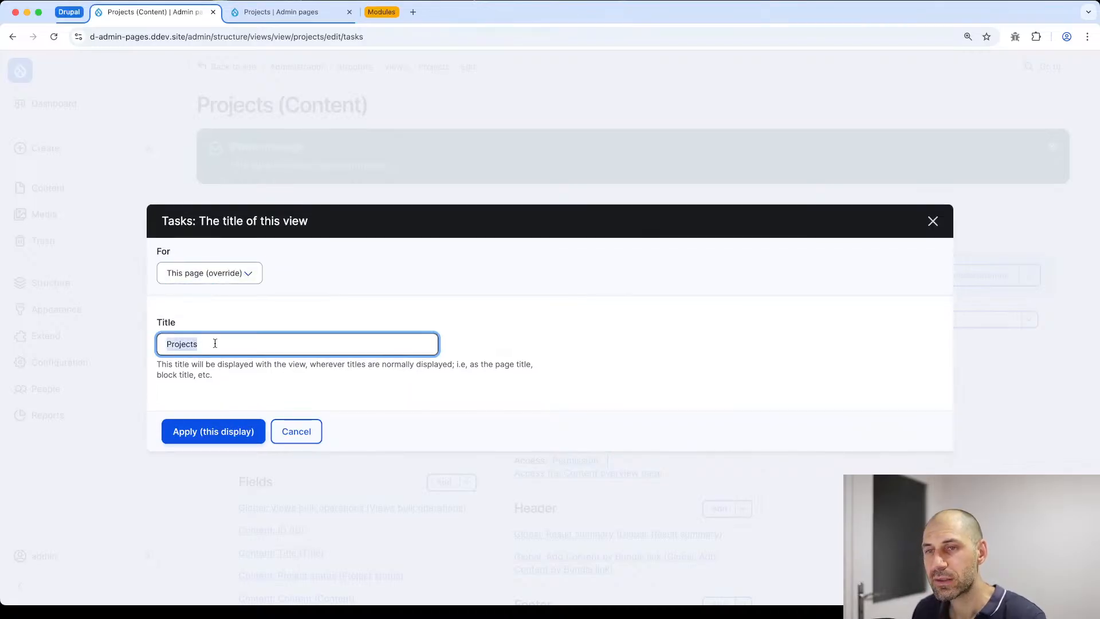
type("Tasks")
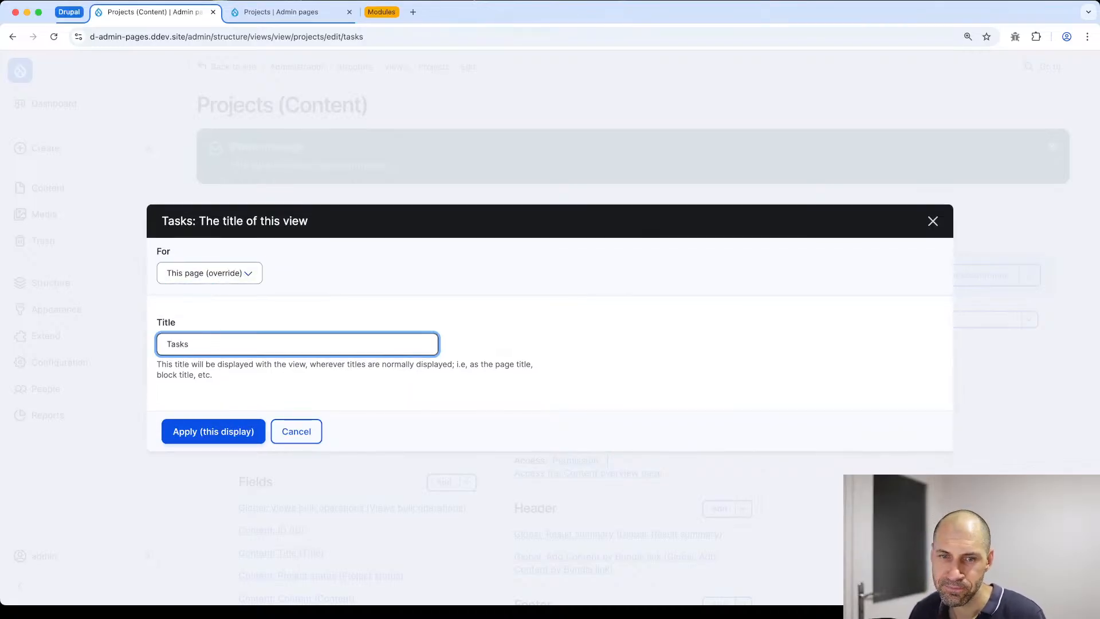
left_click(221, 431)
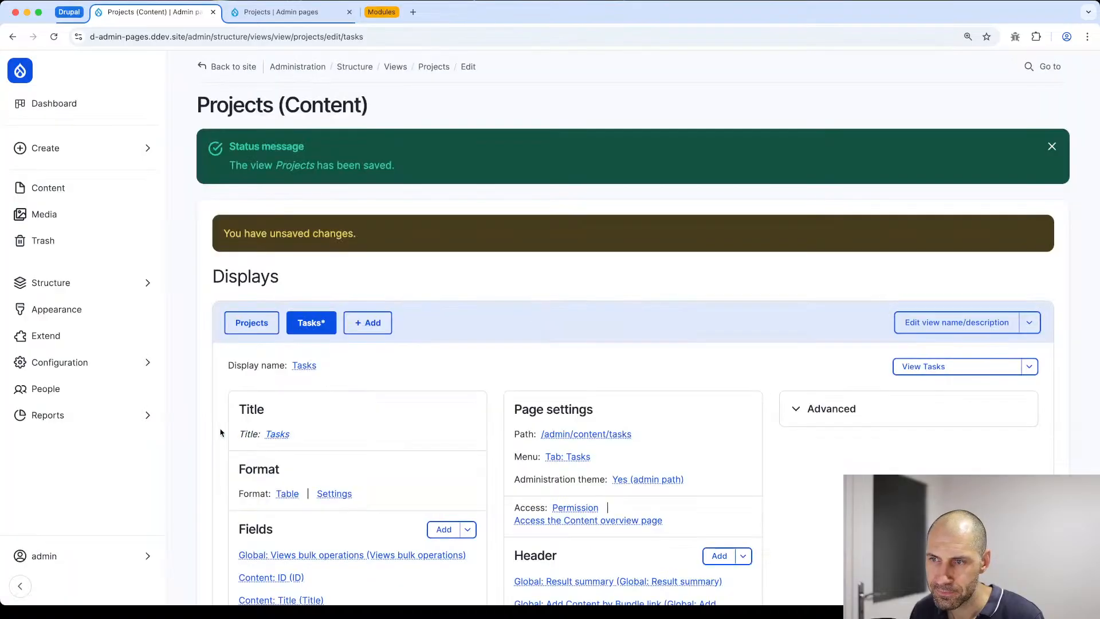
Step: Remove the Project status field from the Tasks display, overriding the fields for this page only
scroll(246, 434, "down", 5)
left_click(308, 391)
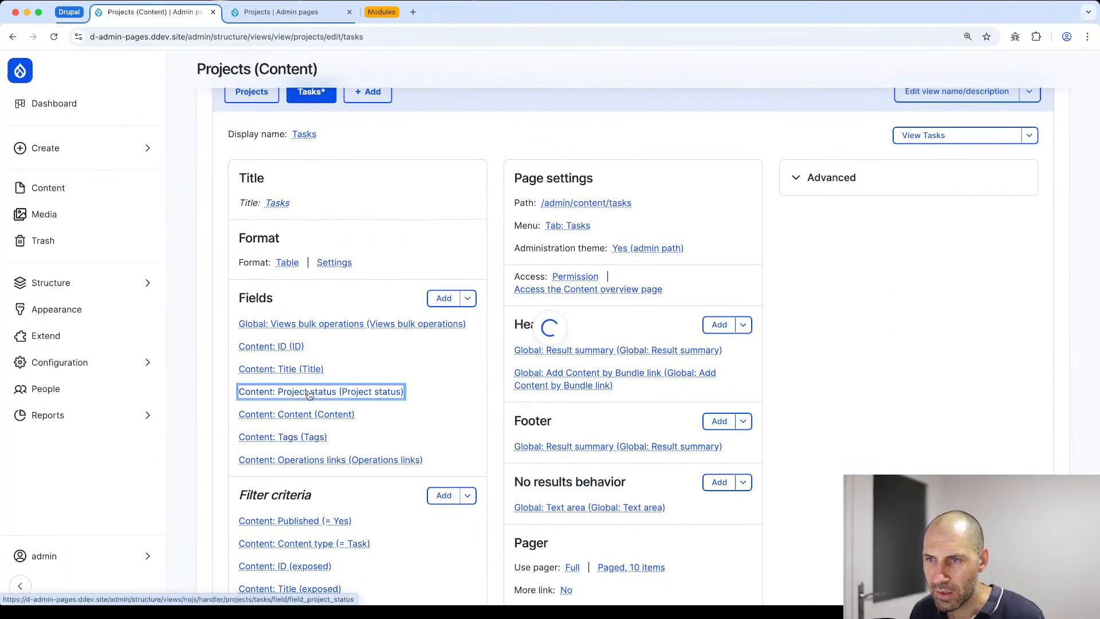
left_click(229, 133)
left_click(231, 147)
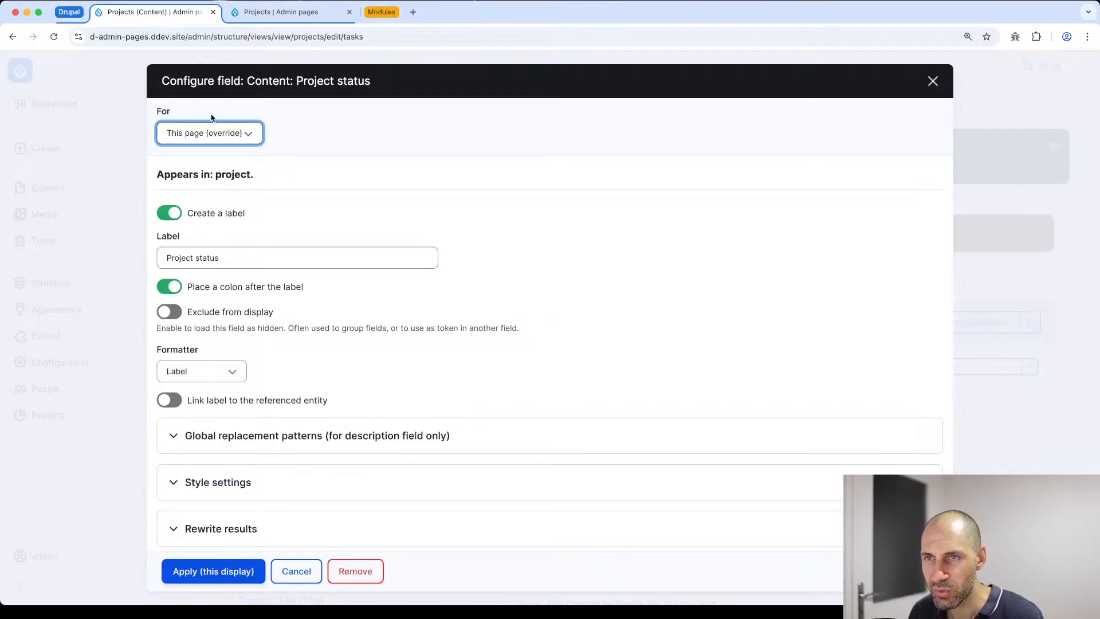
left_click(360, 570)
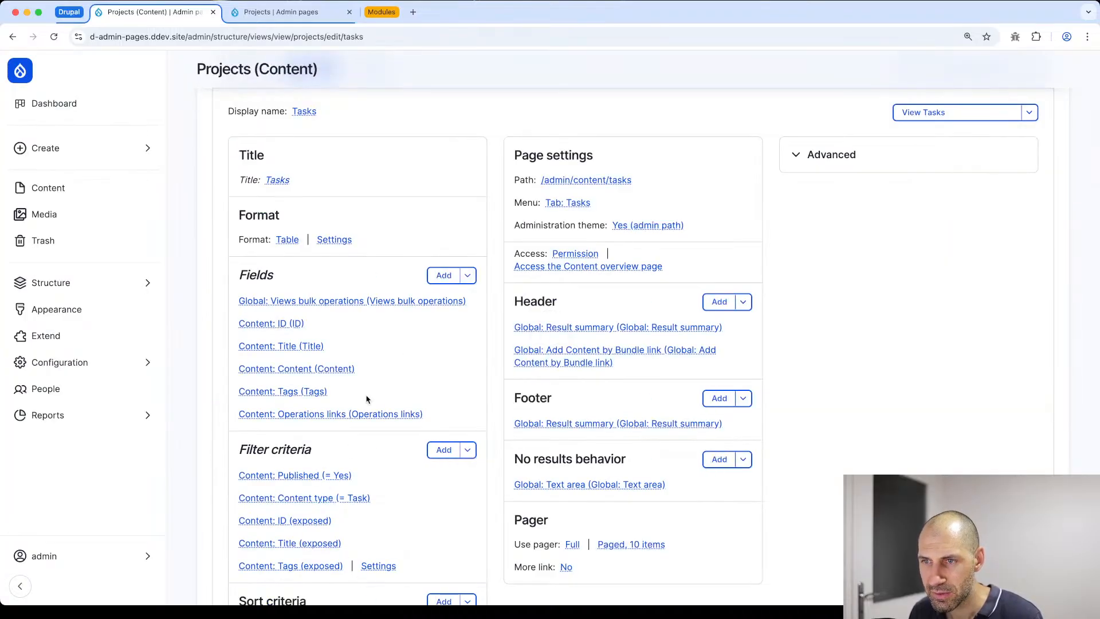
Step: Add the Is complete field to the Tasks display for this page only, with the output format ✔ / ✖
left_click(444, 276)
left_click(288, 133)
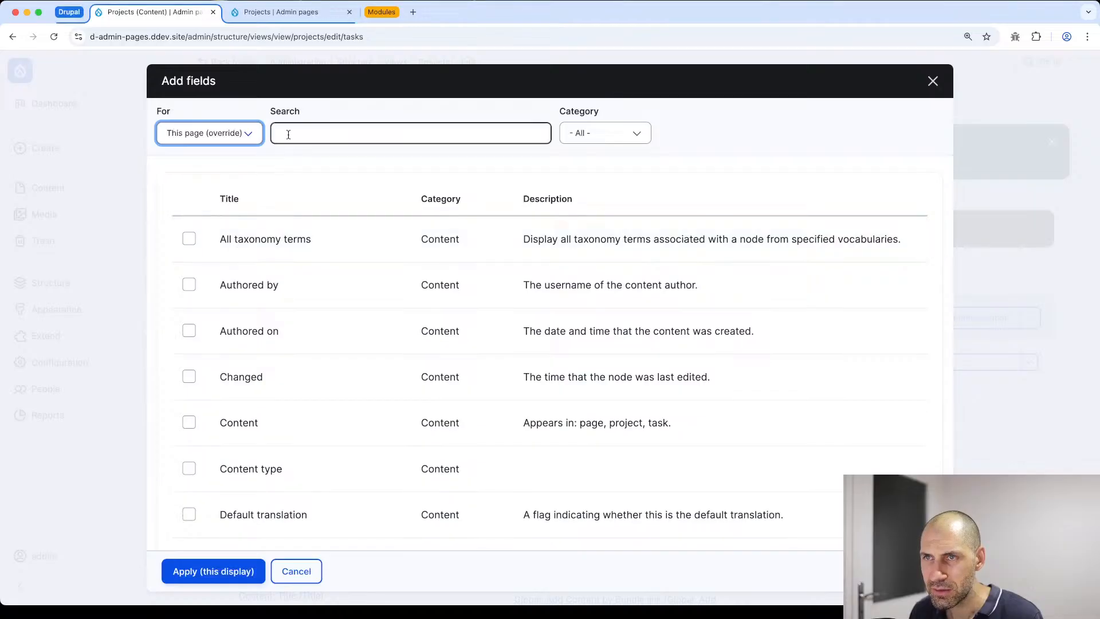
type("Is c")
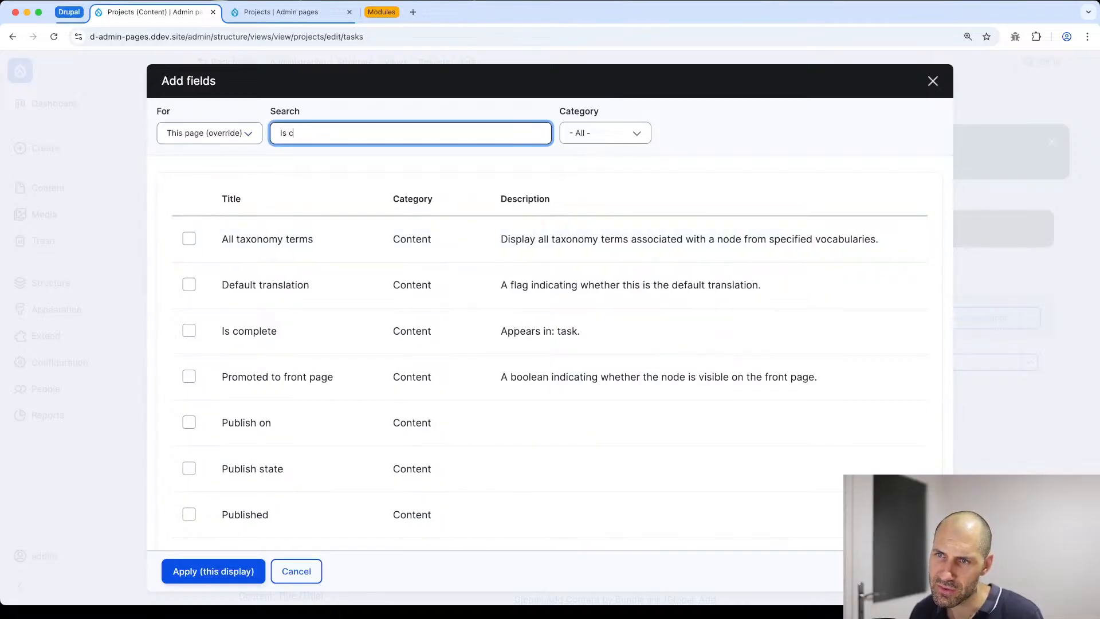
left_click(261, 341)
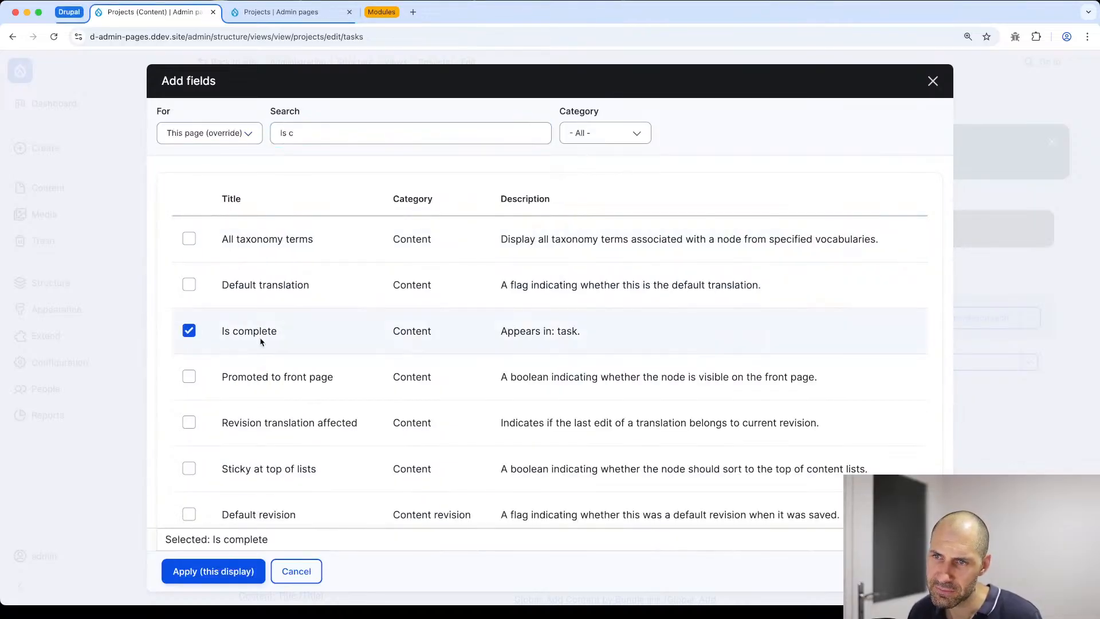
left_click(252, 572)
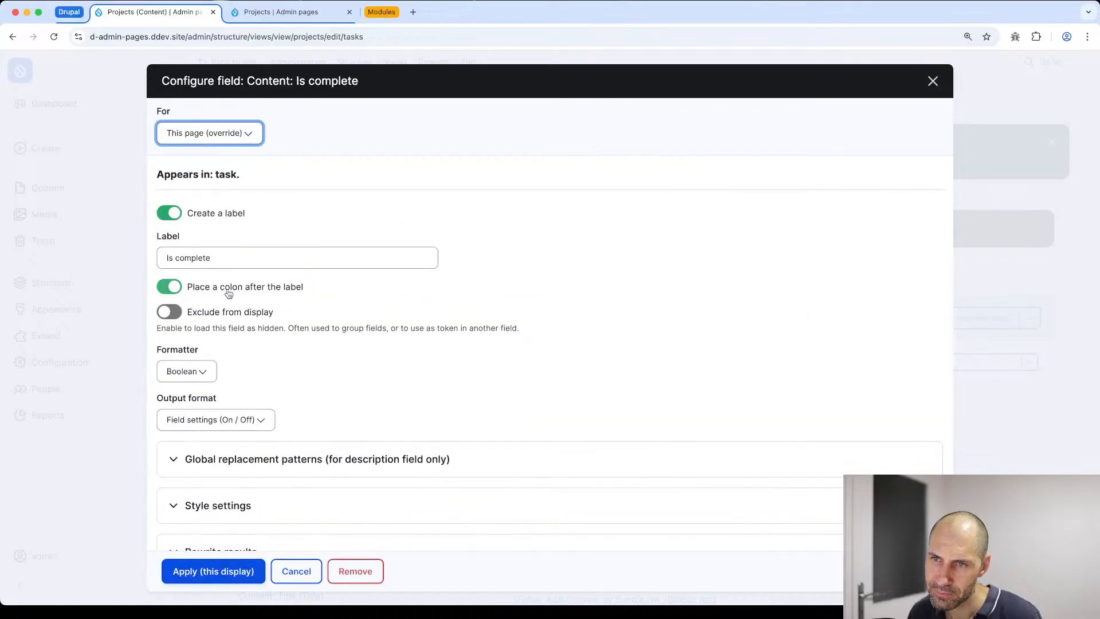
left_click(240, 421)
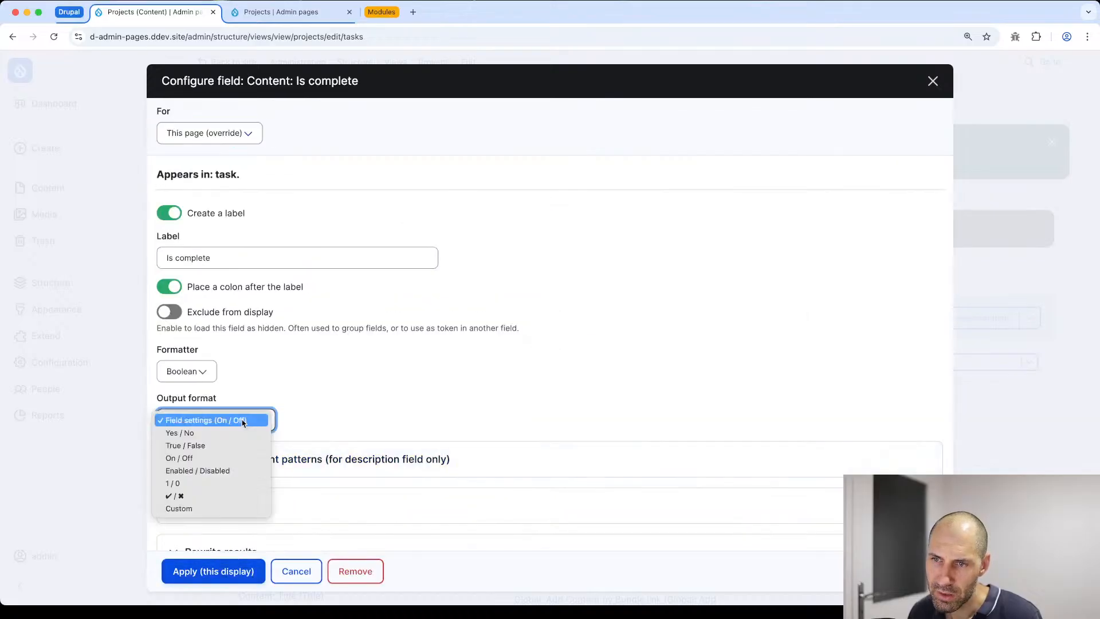
left_click(222, 497)
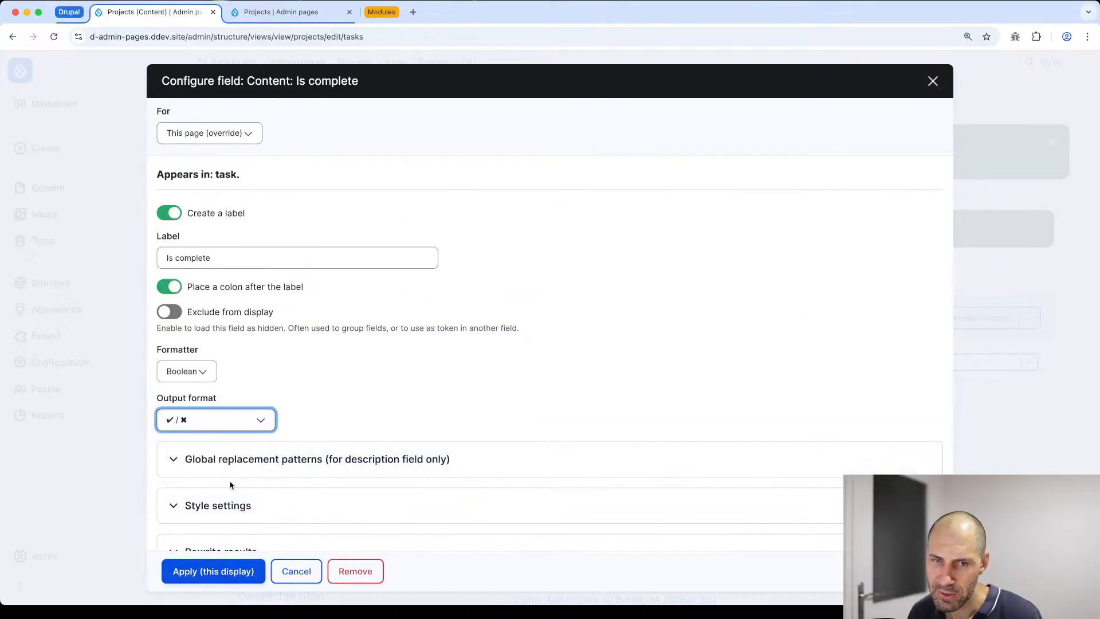
left_click(210, 572)
Step: Rearrange the Tasks display's fields so that Is complete comes directly after Views bulk operations
scroll(458, 309, "down", 4)
left_click(468, 297)
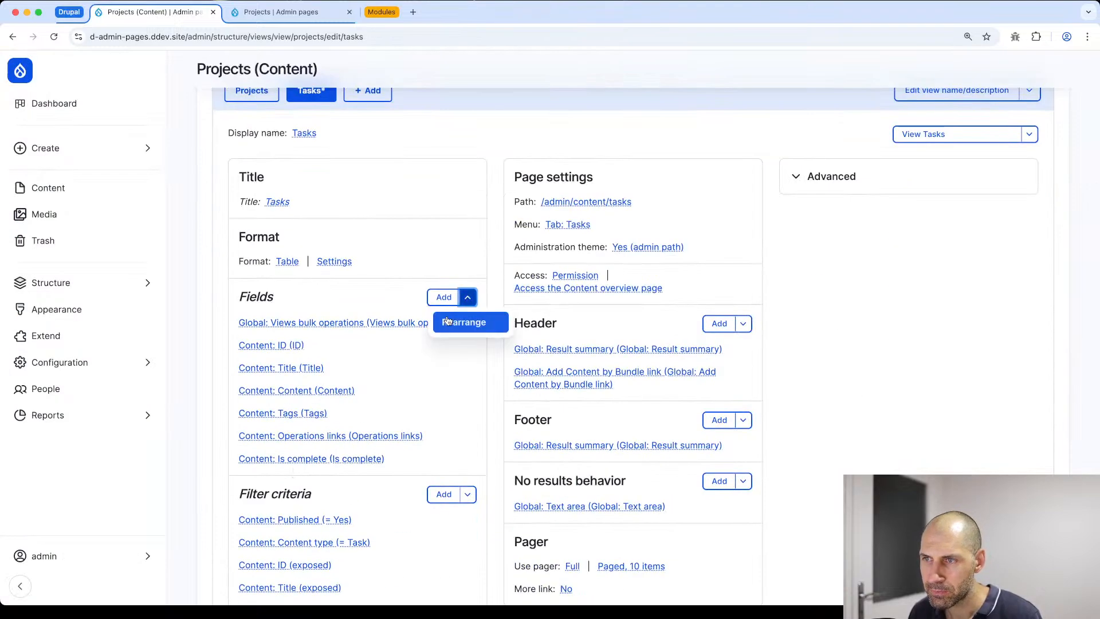
left_click(448, 321)
scroll(287, 425, "down", 3)
left_click_drag(187, 462, 182, 348)
scroll(245, 530, "down", 2)
left_click(210, 571)
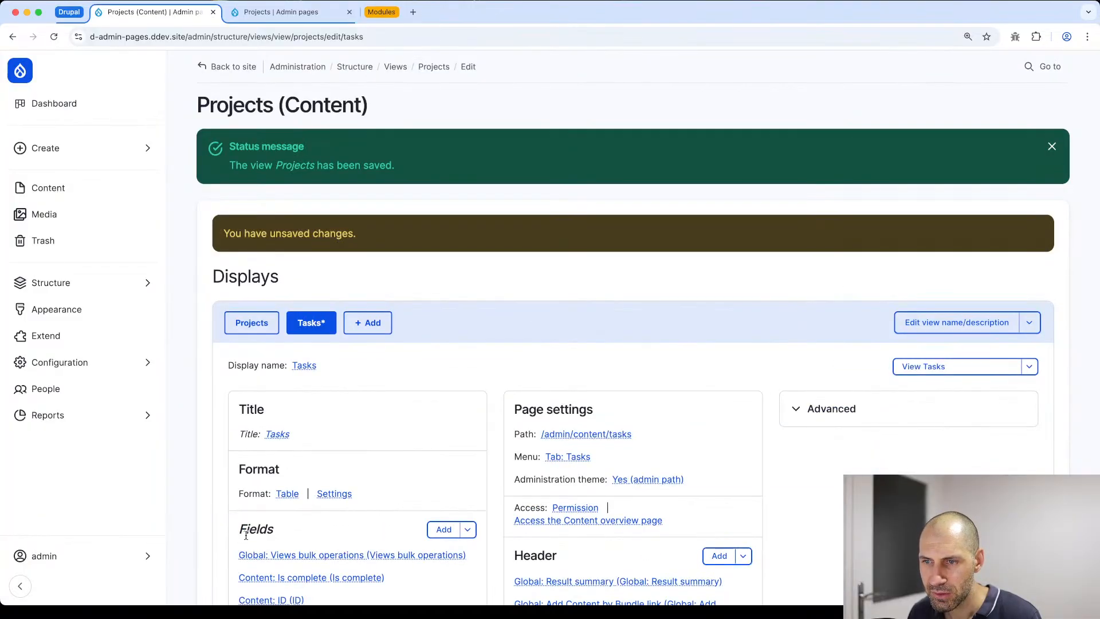
Step: Check the field order and the Is complete column in the Tasks preview, and save the view
scroll(253, 412, "down", 5)
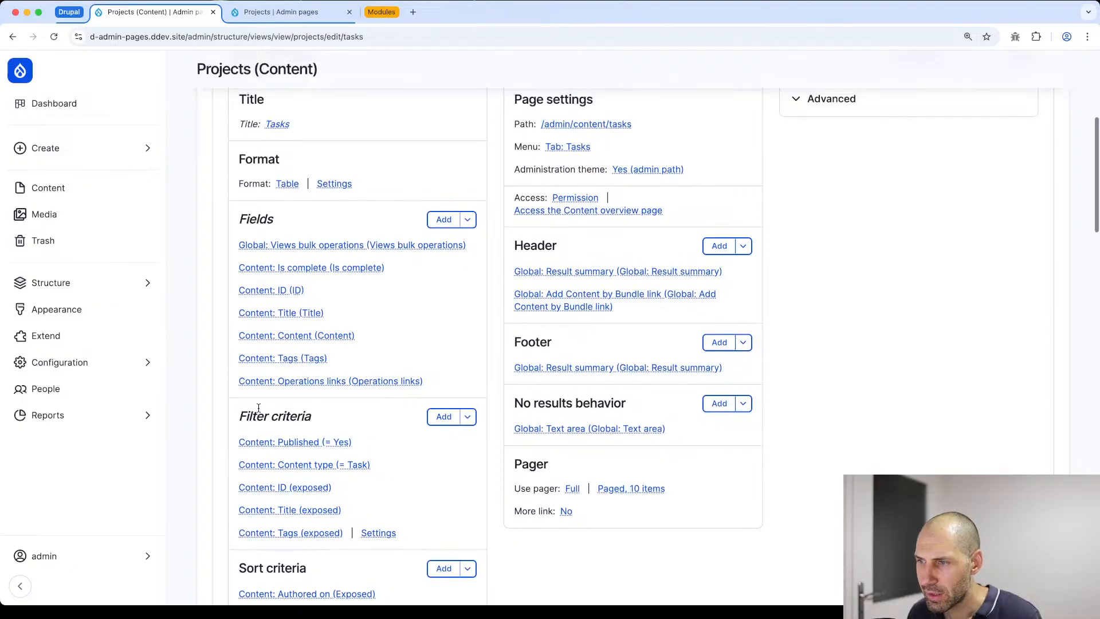
scroll(259, 408, "up", 2)
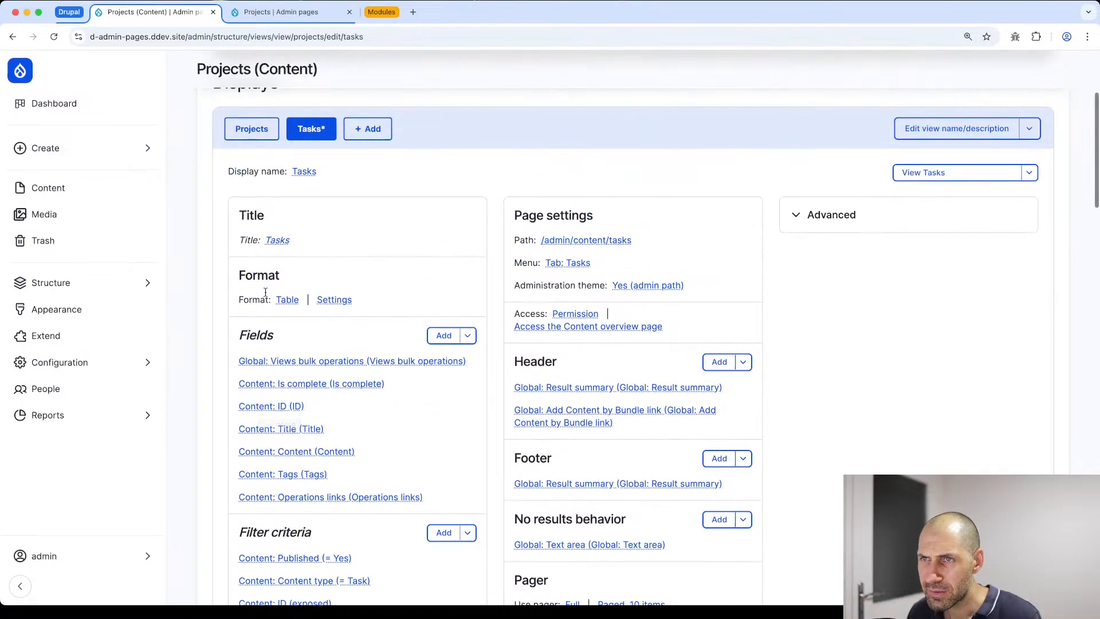
scroll(288, 429, "down", 15)
scroll(290, 431, "down", 3)
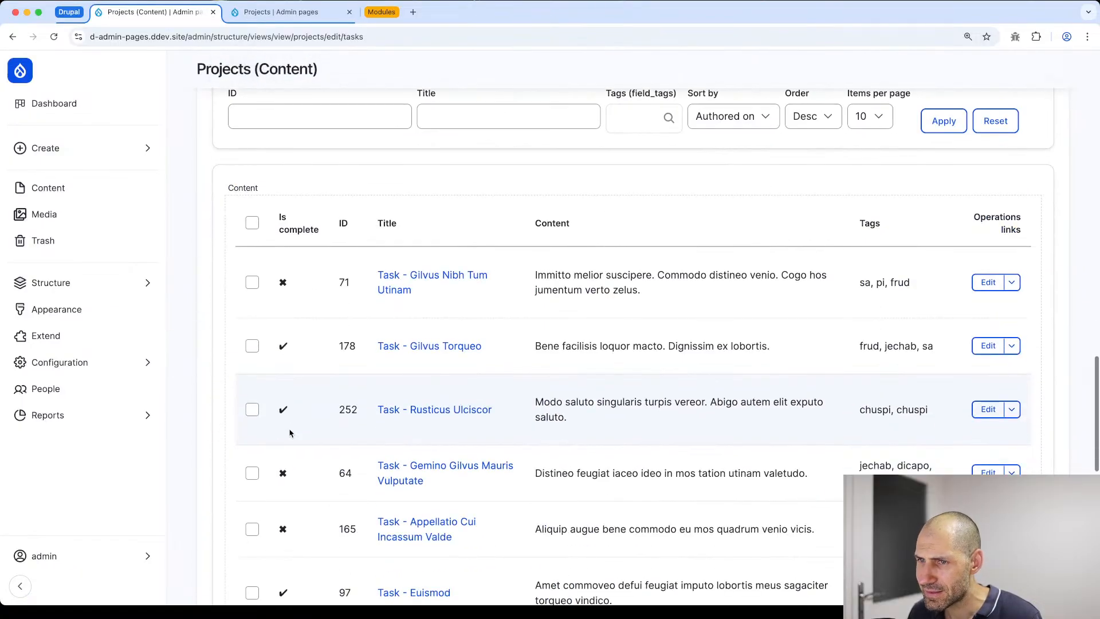
scroll(289, 427, "down", 3)
scroll(287, 401, "up", 15)
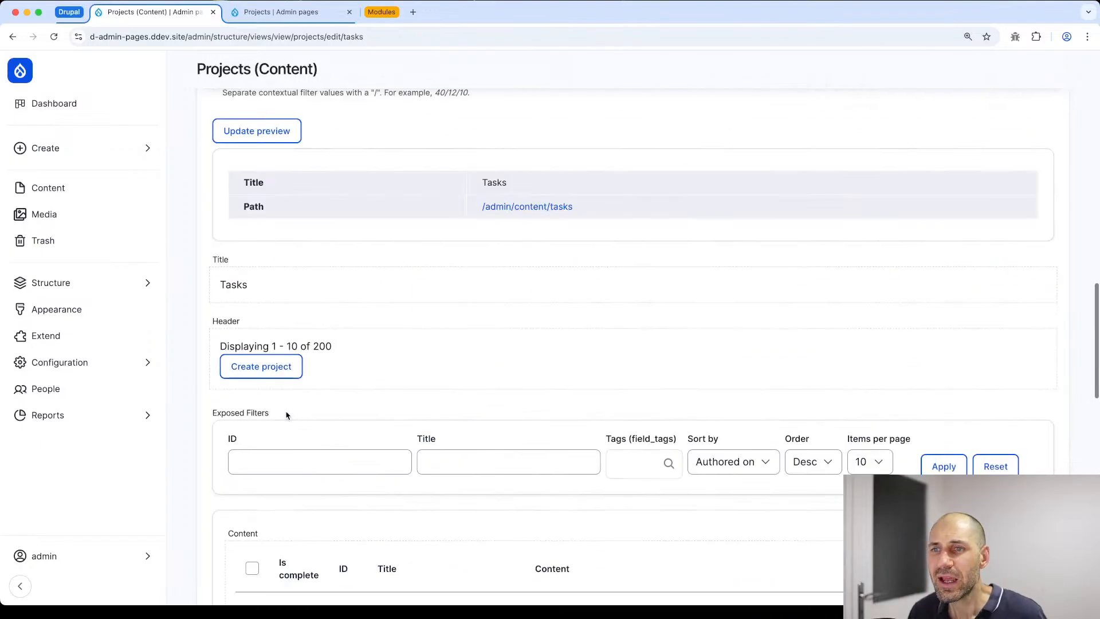
left_click(245, 289)
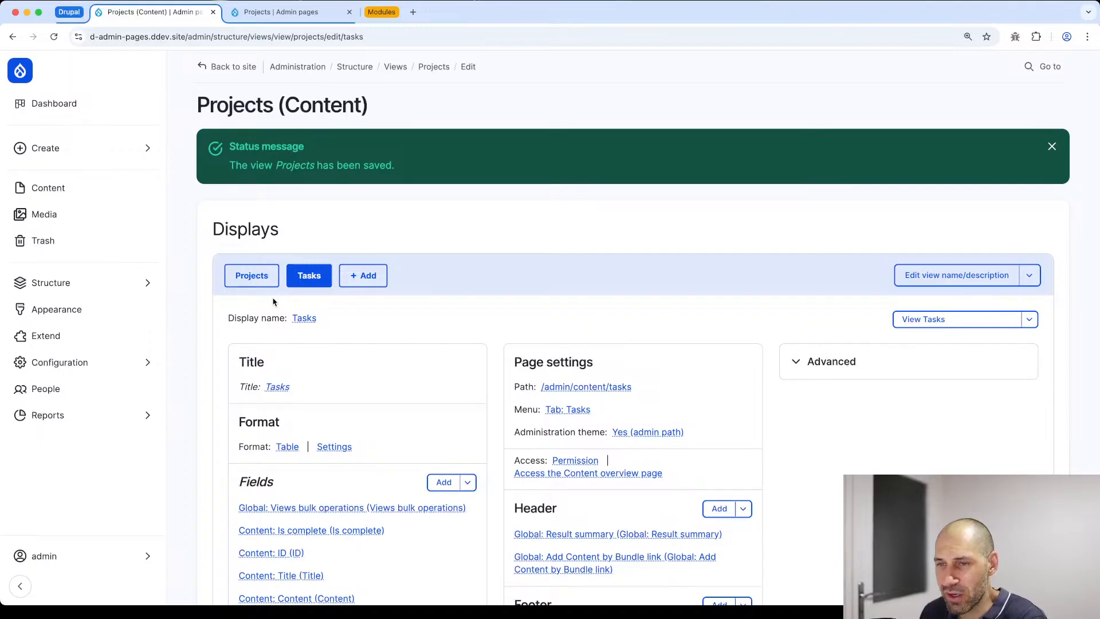
Step: Look at the Projects display's Views bulk operations field settings and close them without changes
left_click(255, 278)
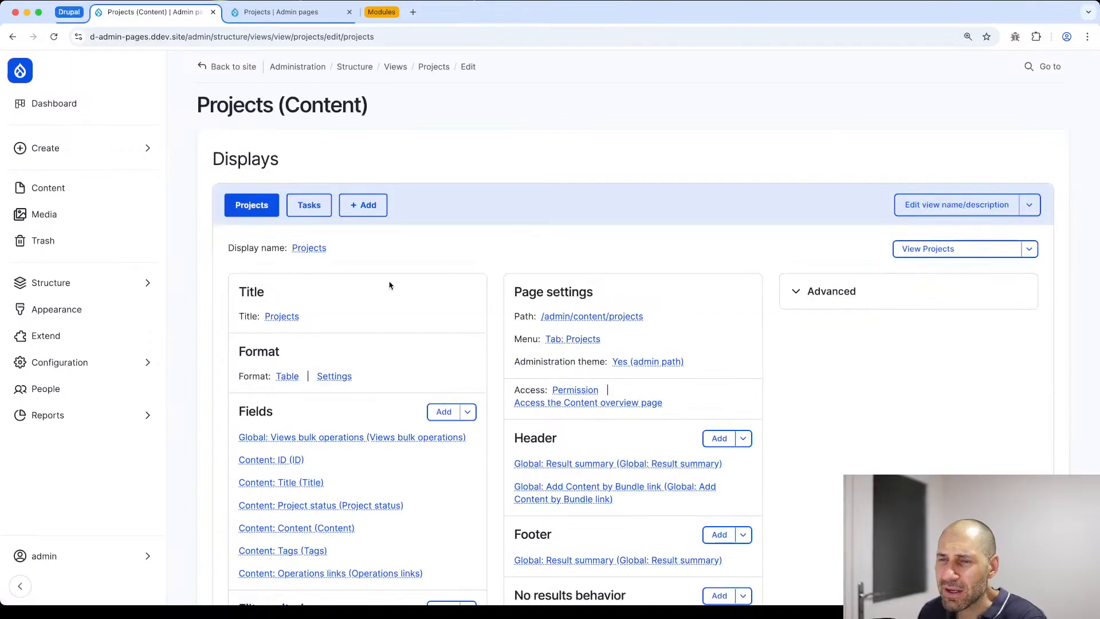
left_click(335, 438)
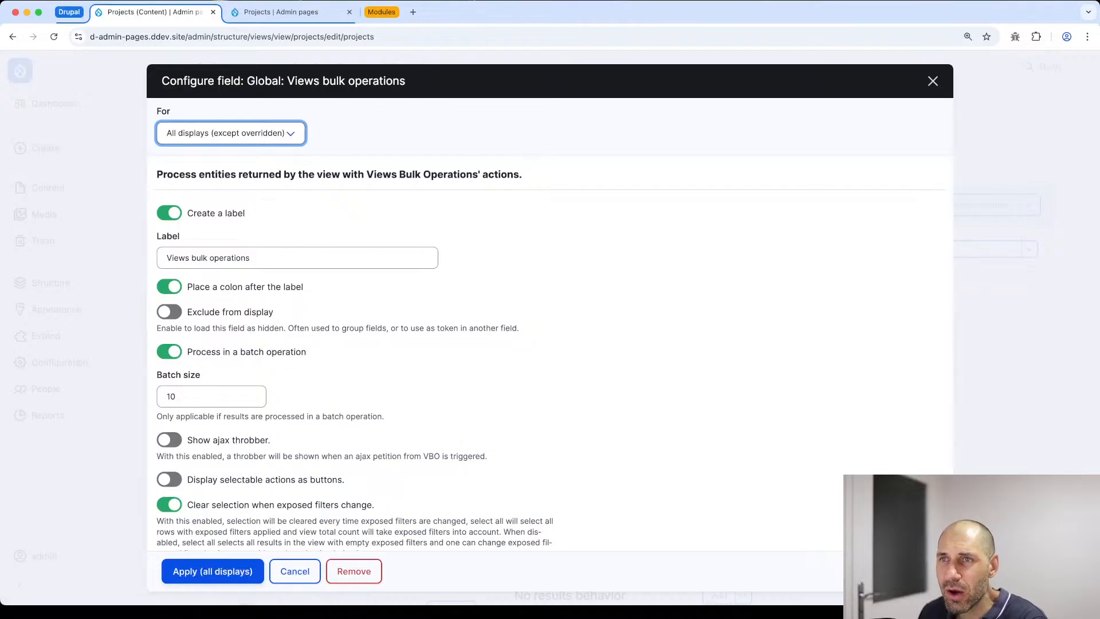
left_click(934, 83)
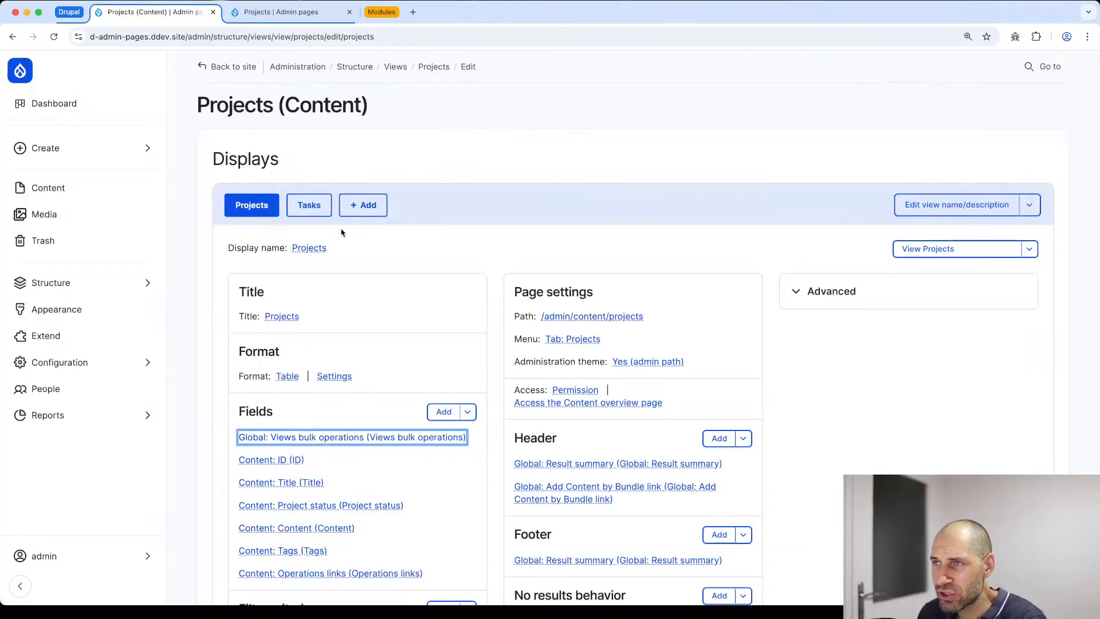
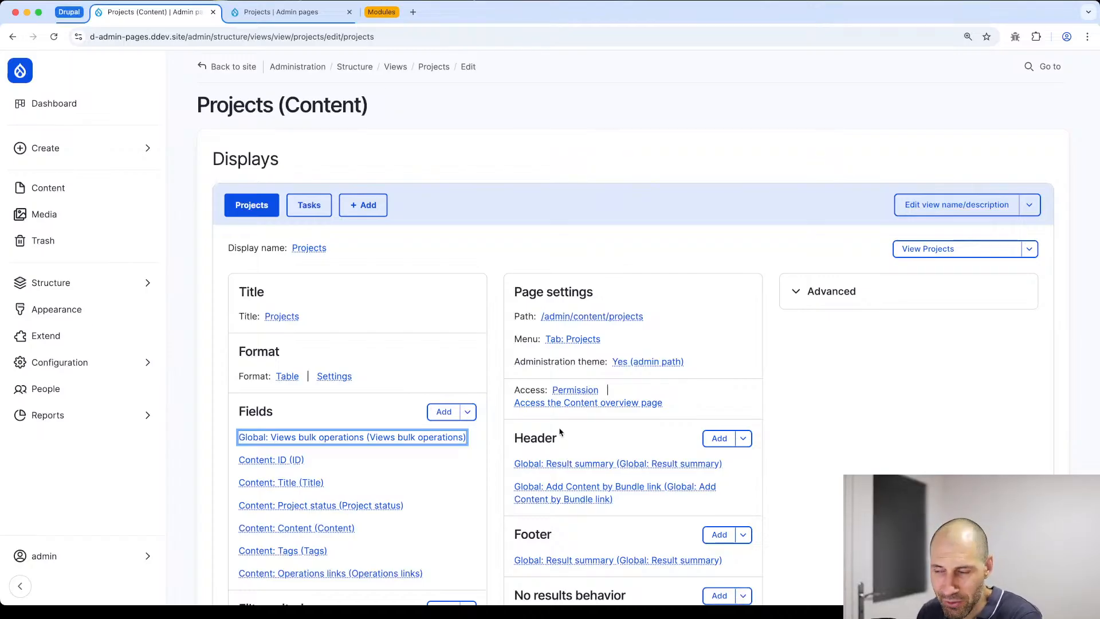
Step: Override the Tasks display's Add Content by Bundle link in the header for this page only, with content type Task
left_click(310, 206)
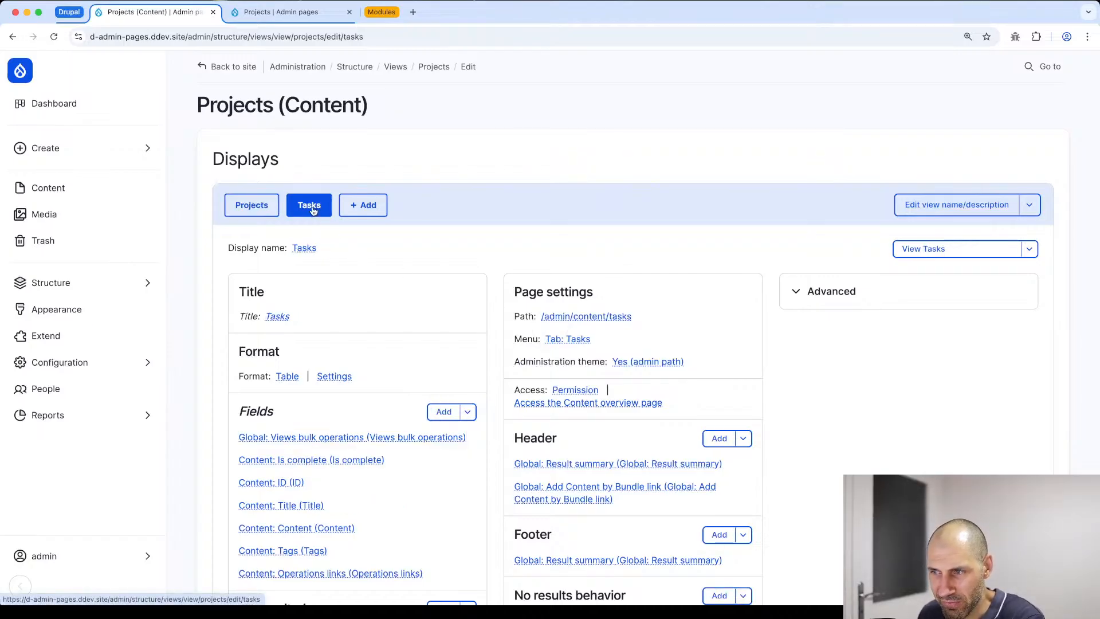
scroll(607, 291, "down", 3)
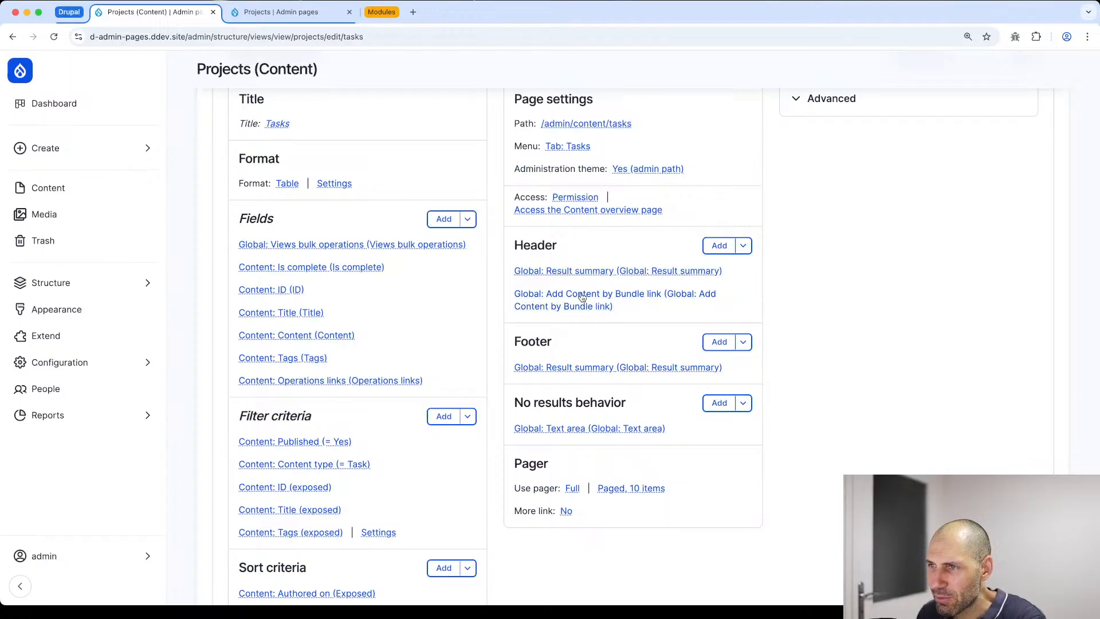
left_click(580, 296)
left_click(245, 134)
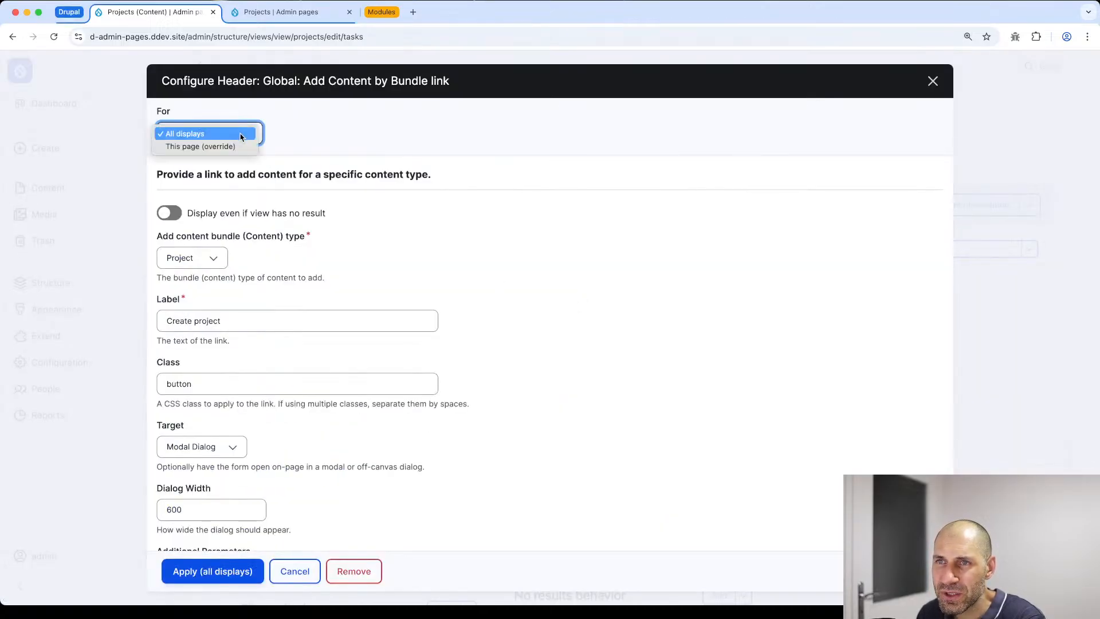
left_click(212, 145)
left_click(185, 272)
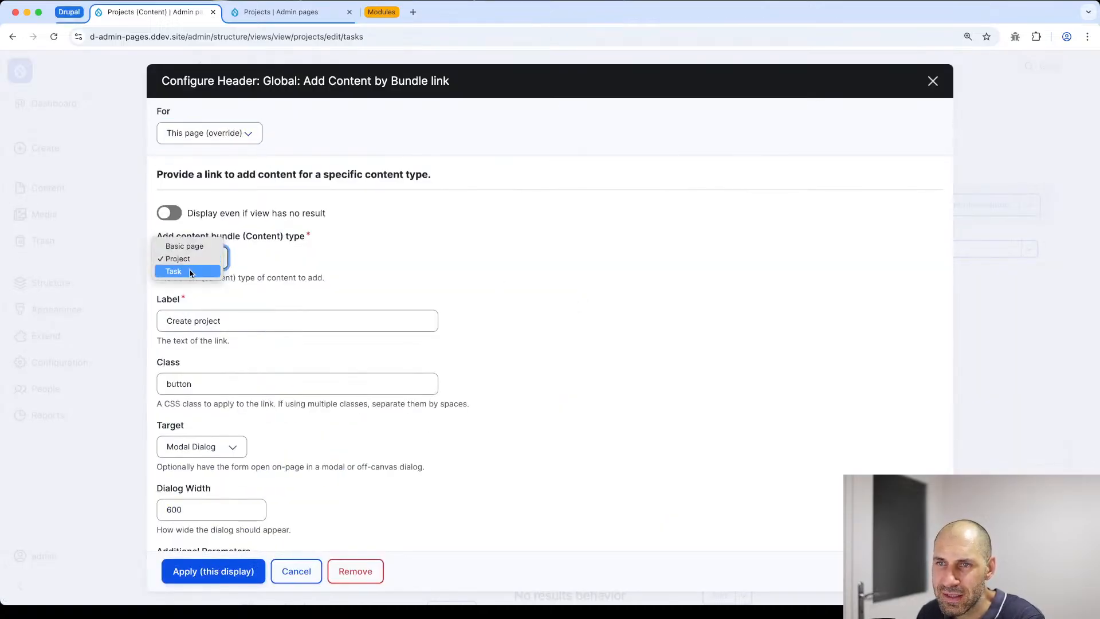
left_click(190, 273)
Step: Set the header link's label to "Create task", apply it to the Tasks display, and save the view
left_click(212, 321)
double_click(213, 323)
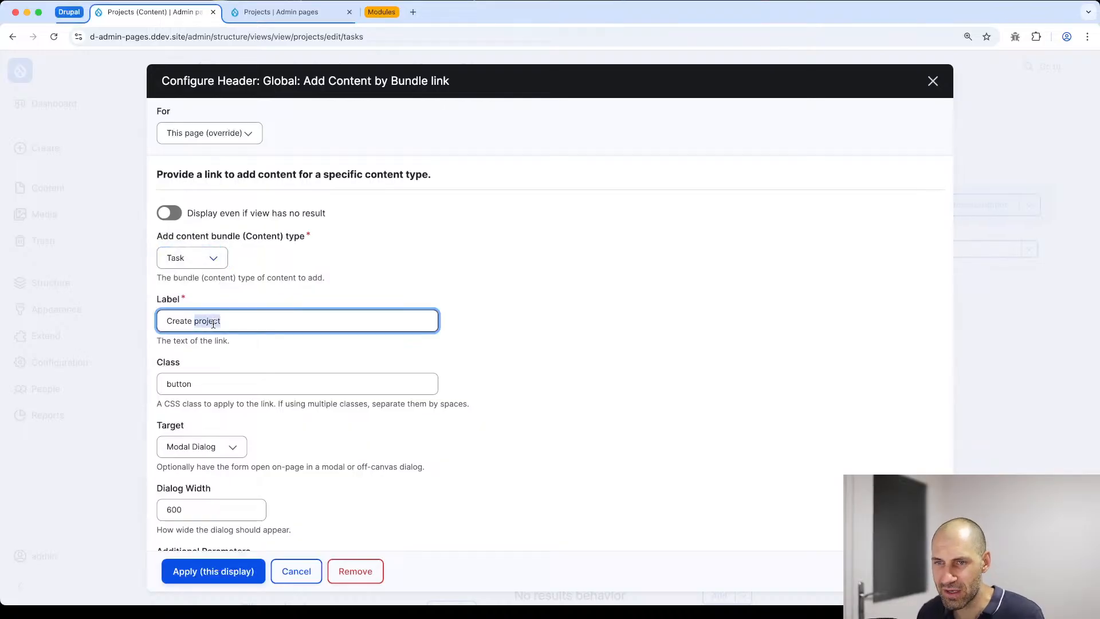
type("task")
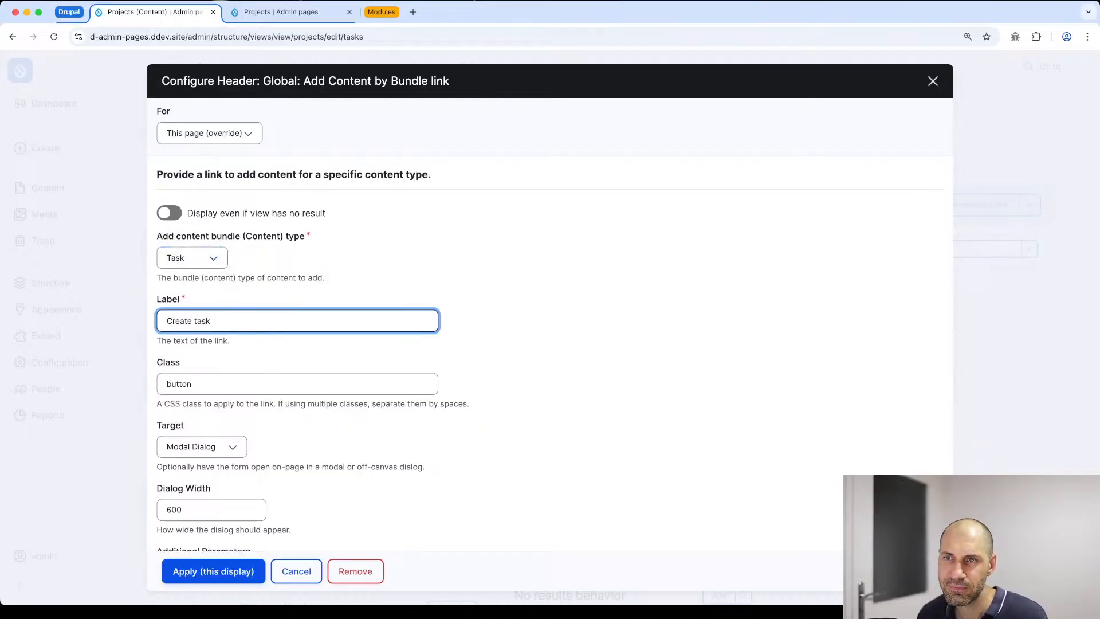
left_click(232, 576)
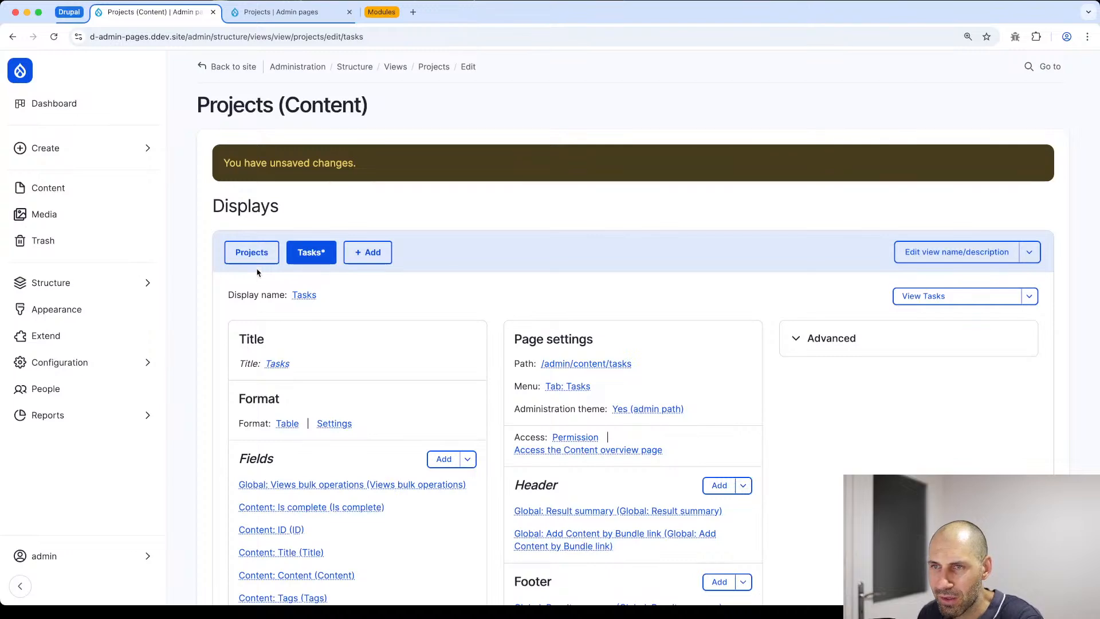
scroll(257, 272, "down", 7)
left_click(233, 563)
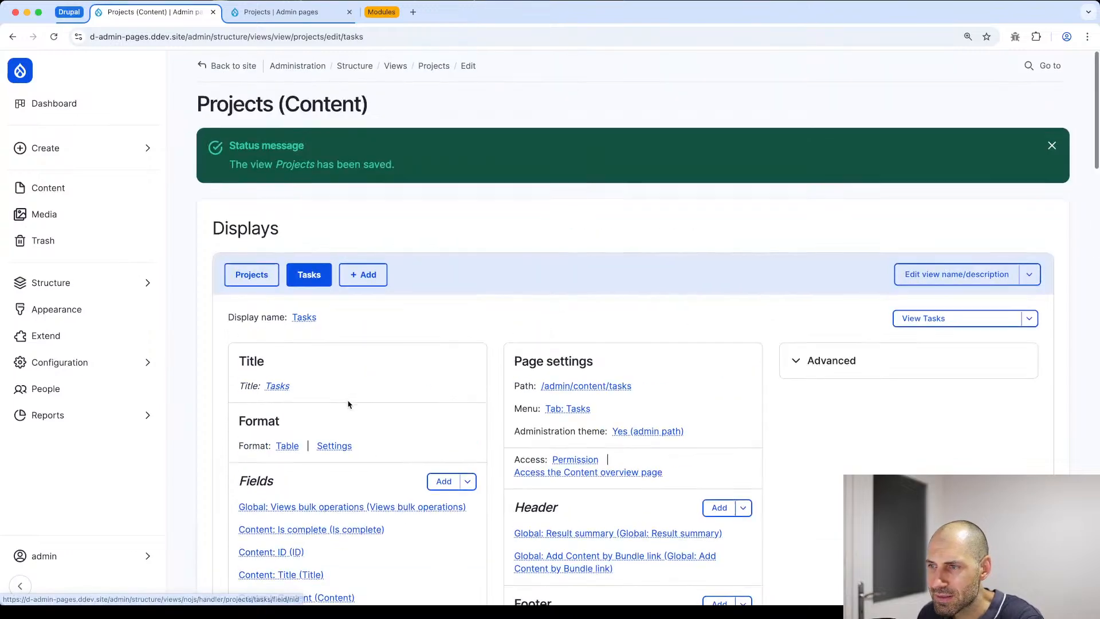
Step: Reload the Tasks page in the second browser tab and check its title, create link and columns
scroll(348, 405, "down", 2)
scroll(349, 405, "down", 3)
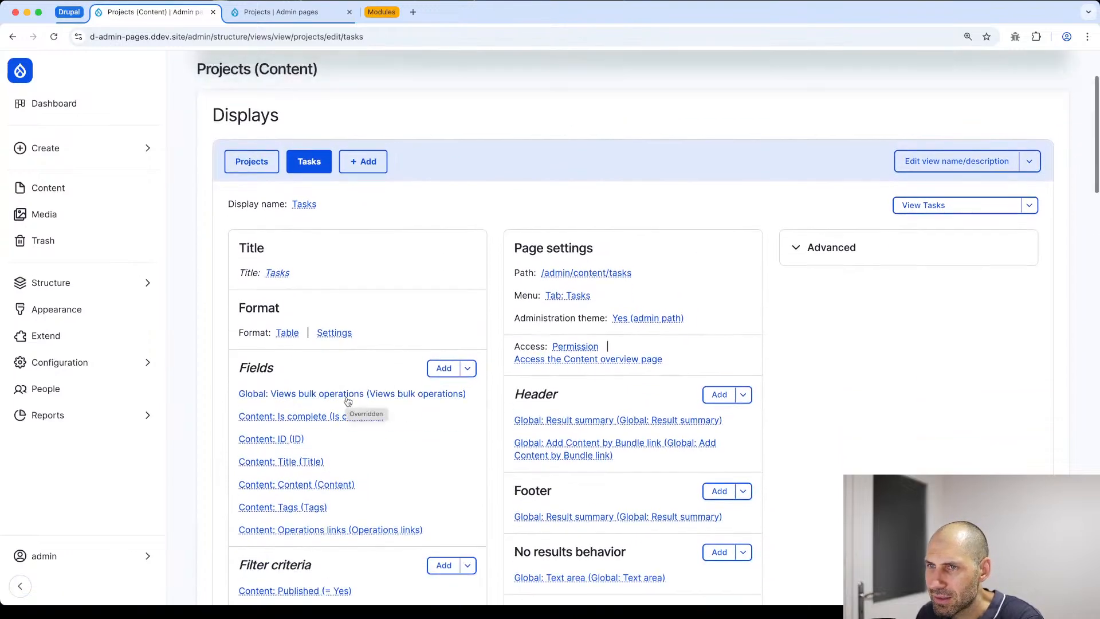
left_click(281, 11)
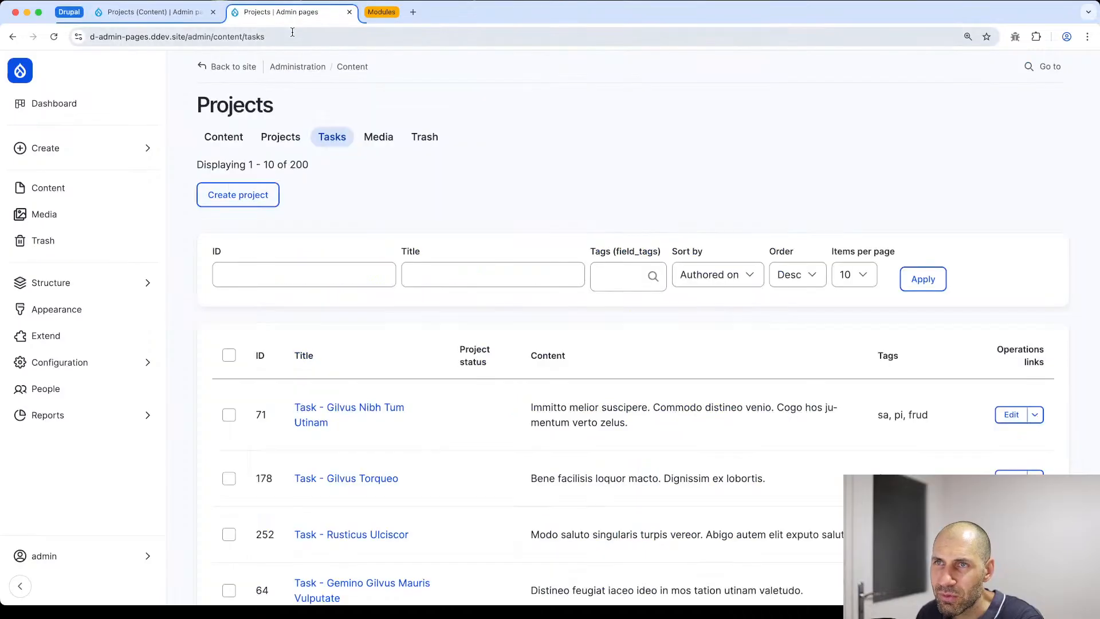
left_click(292, 34)
key("Return")
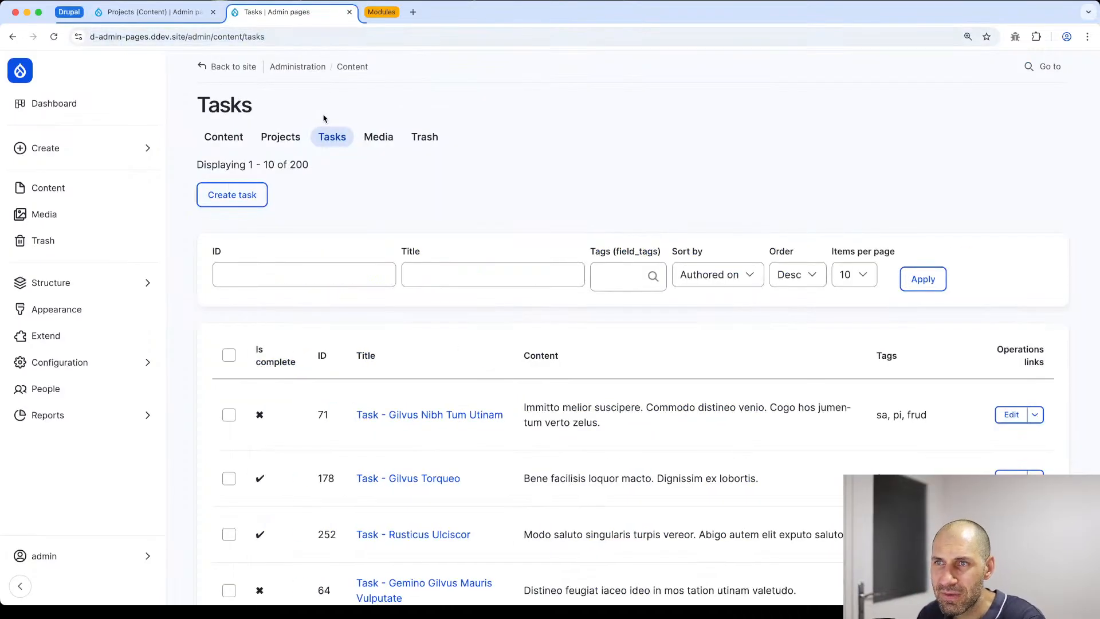
Step: Open the Create Task form from the Tasks page, look through its fields, and close it without saving
left_click(236, 193)
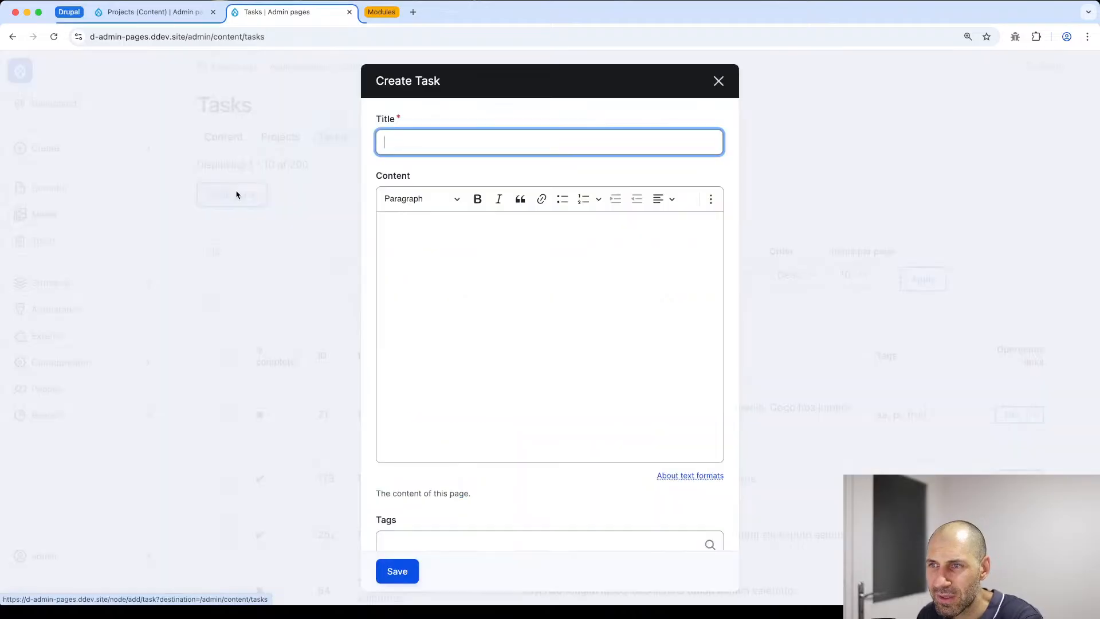
scroll(552, 258, "down", 5)
scroll(555, 265, "down", 5)
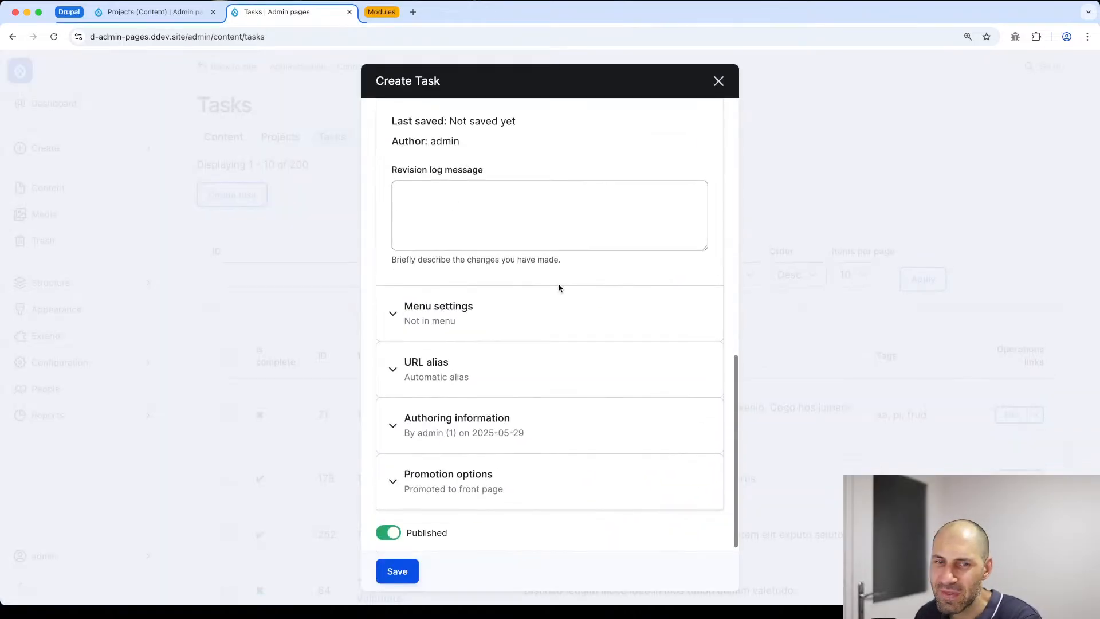
scroll(559, 298, "up", 15)
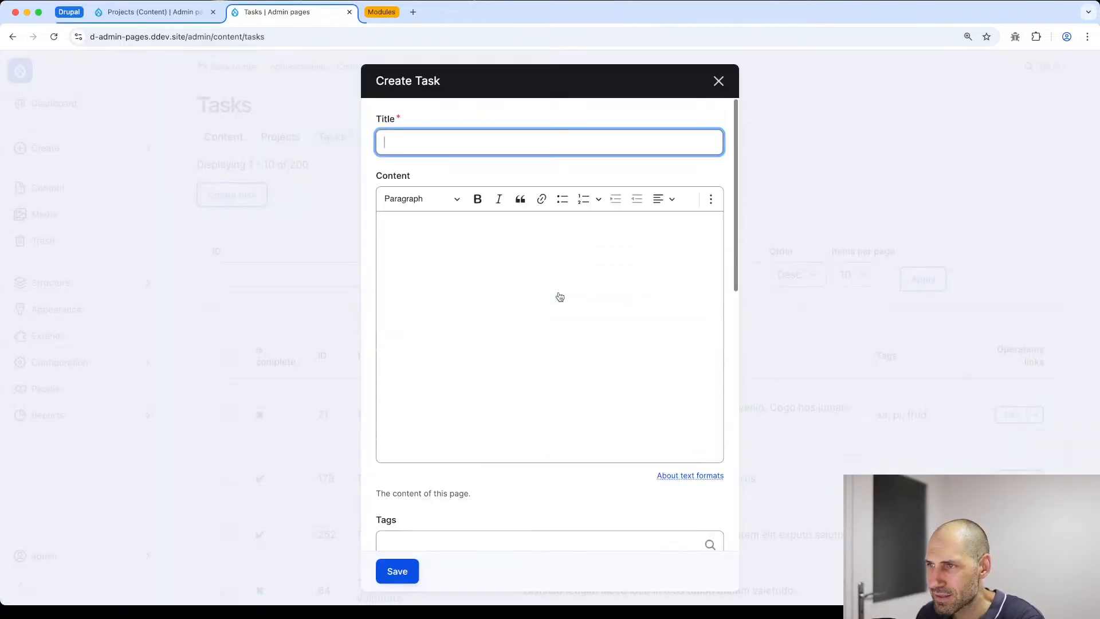
left_click(719, 81)
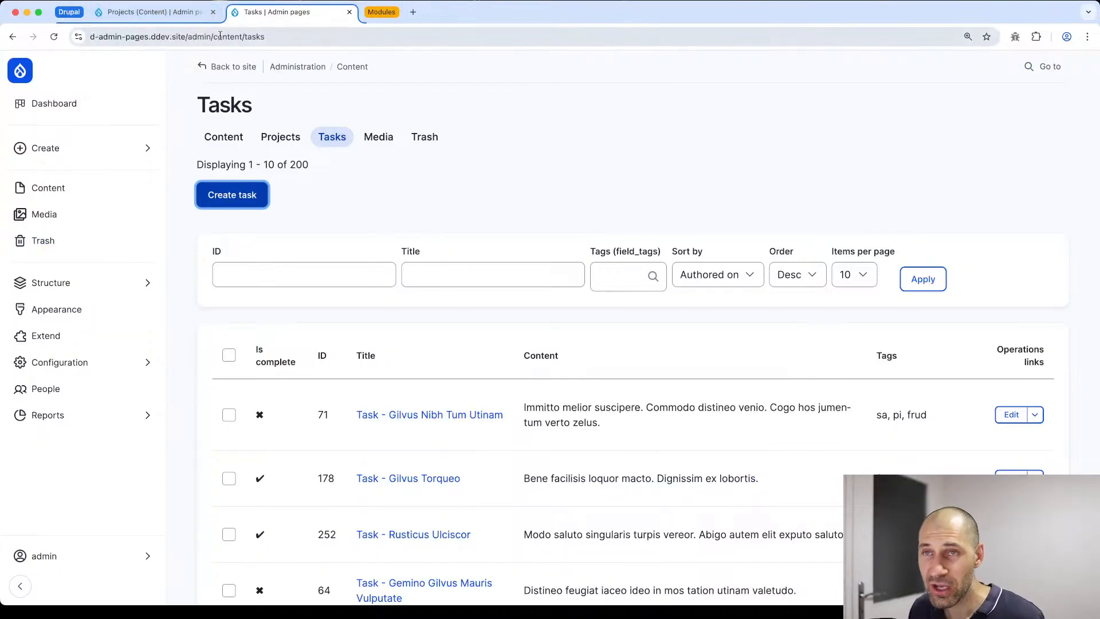
Step: Look through the actions available for the Tasks display and for the whole view in the Projects view editor
left_click(153, 12)
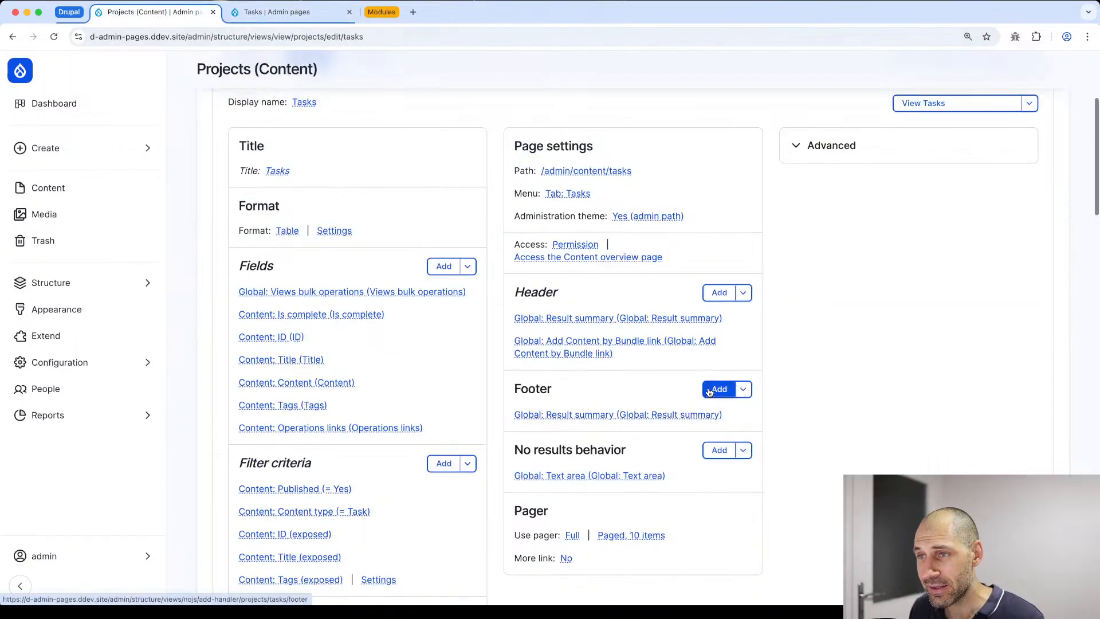
scroll(709, 392, "up", 2)
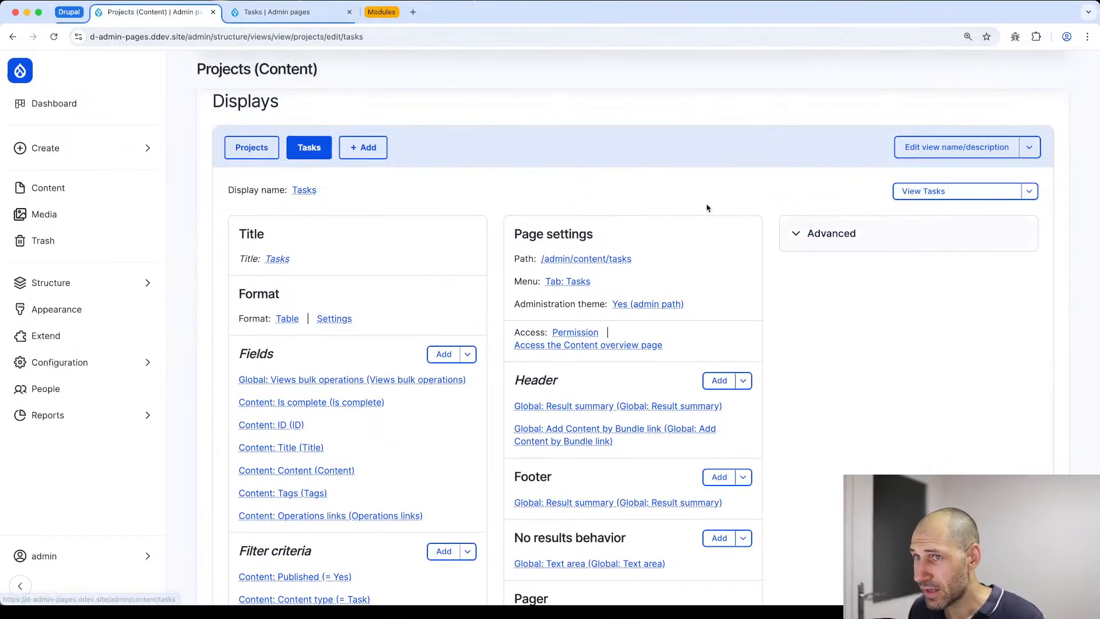
left_click(1030, 192)
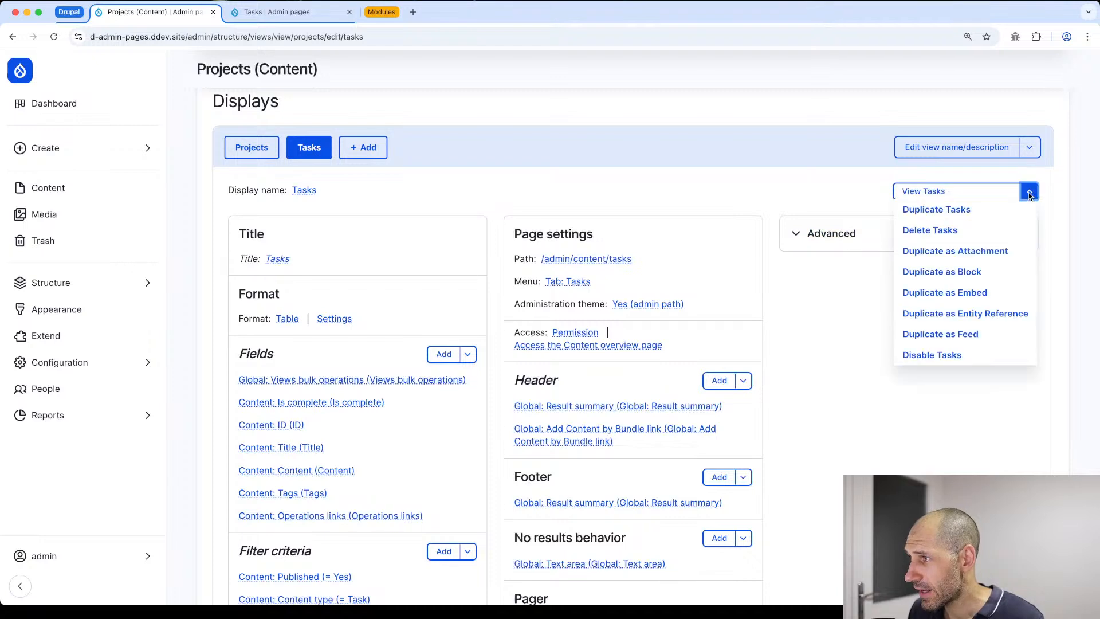
left_click(1029, 193)
left_click(1029, 193)
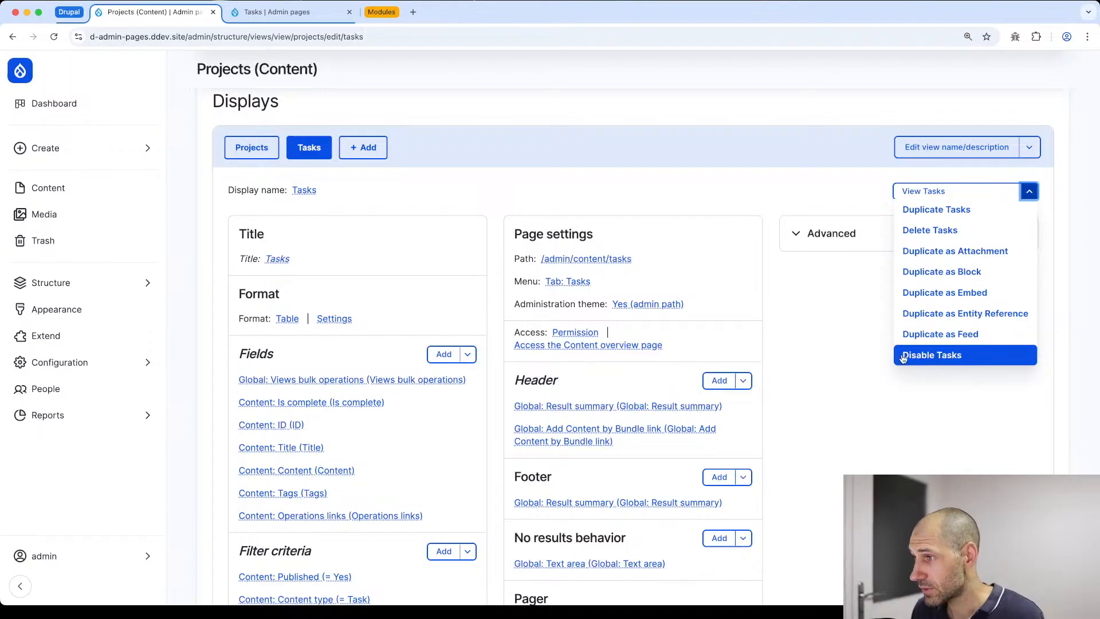
left_click(1029, 147)
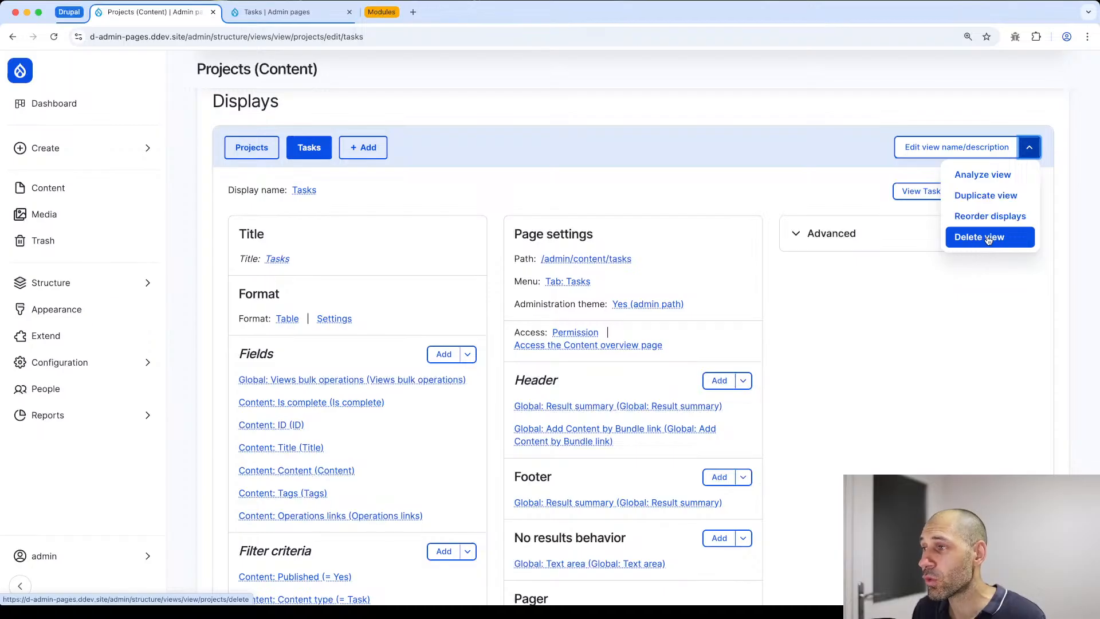
left_click(841, 206)
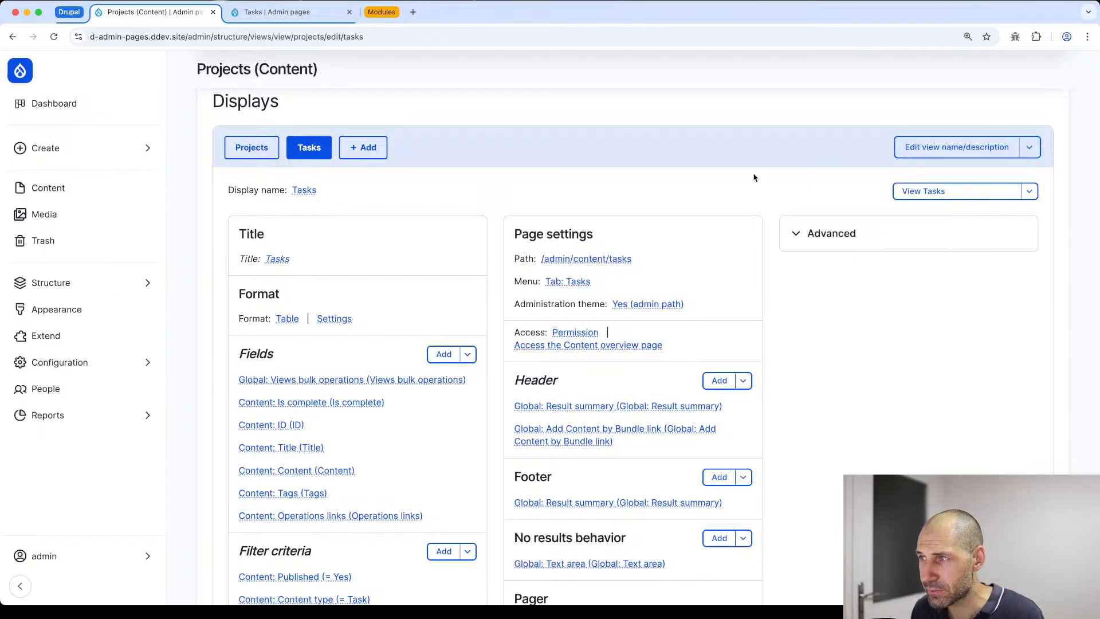
Step: Review the Tasks display's advanced settings, including its CSS class option, without changing anything
left_click(846, 236)
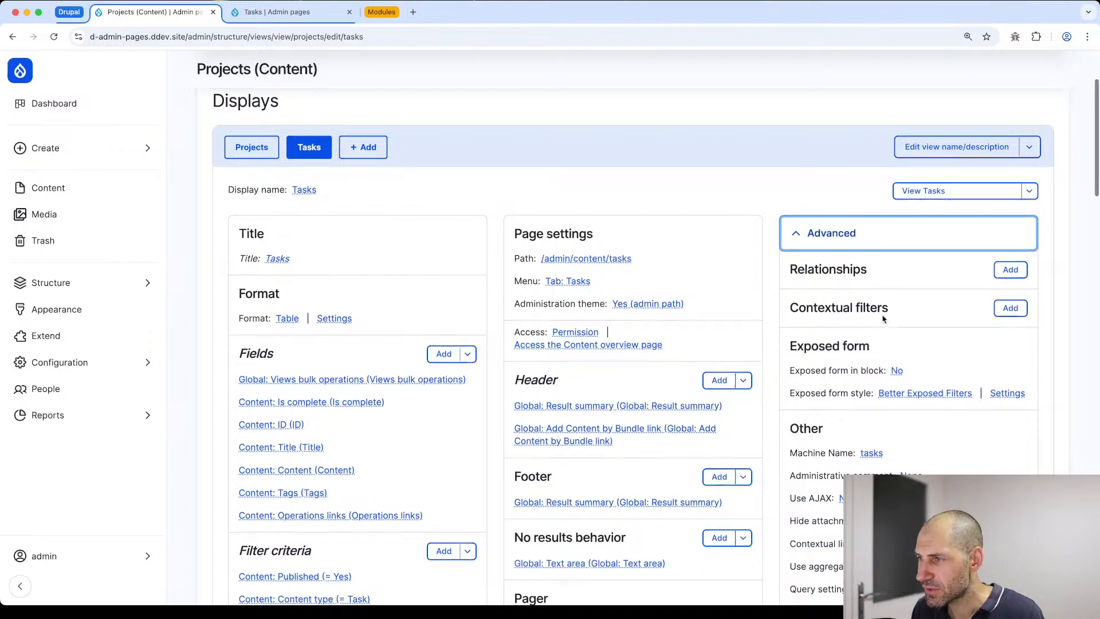
scroll(884, 312, "down", 3)
scroll(866, 458, "down", 2)
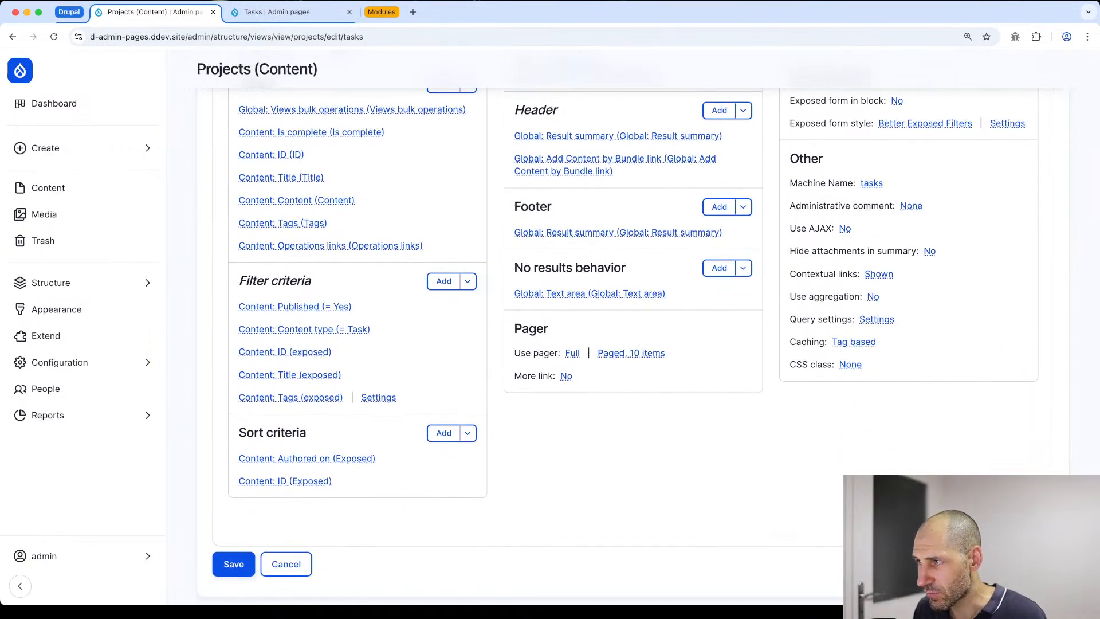
left_click(851, 365)
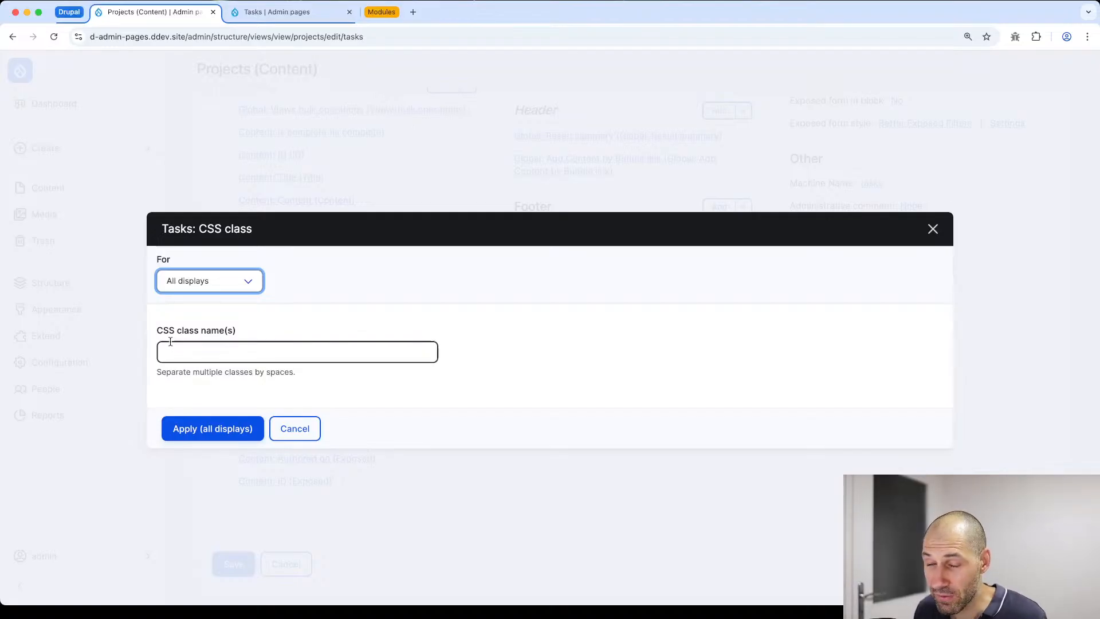
key("Escape")
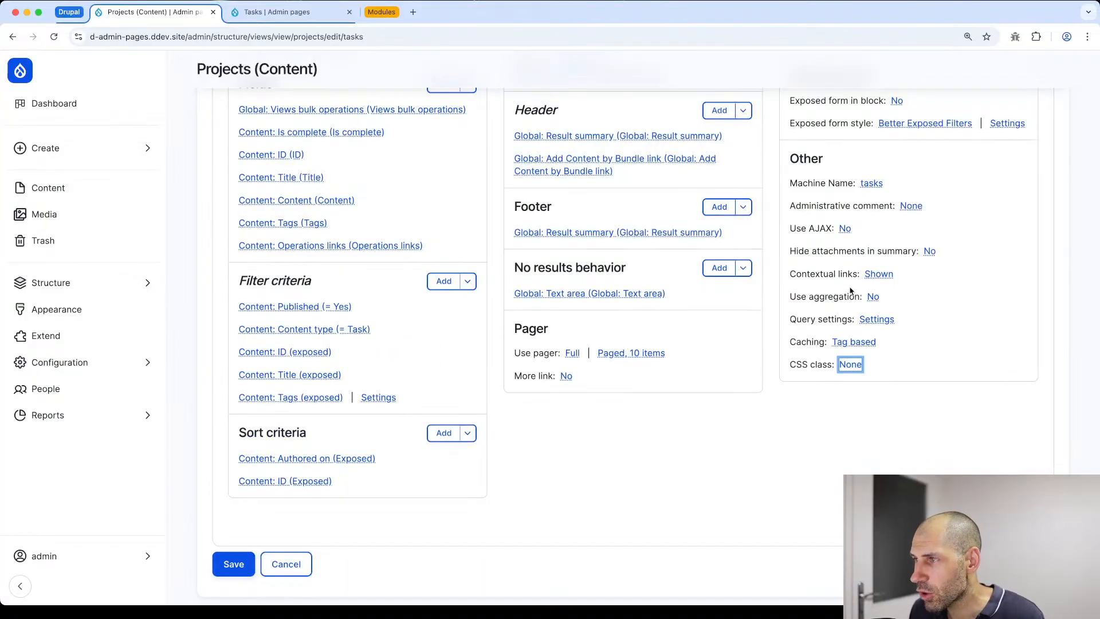
Step: Turn on Use AJAX for all displays and save the view
left_click(846, 229)
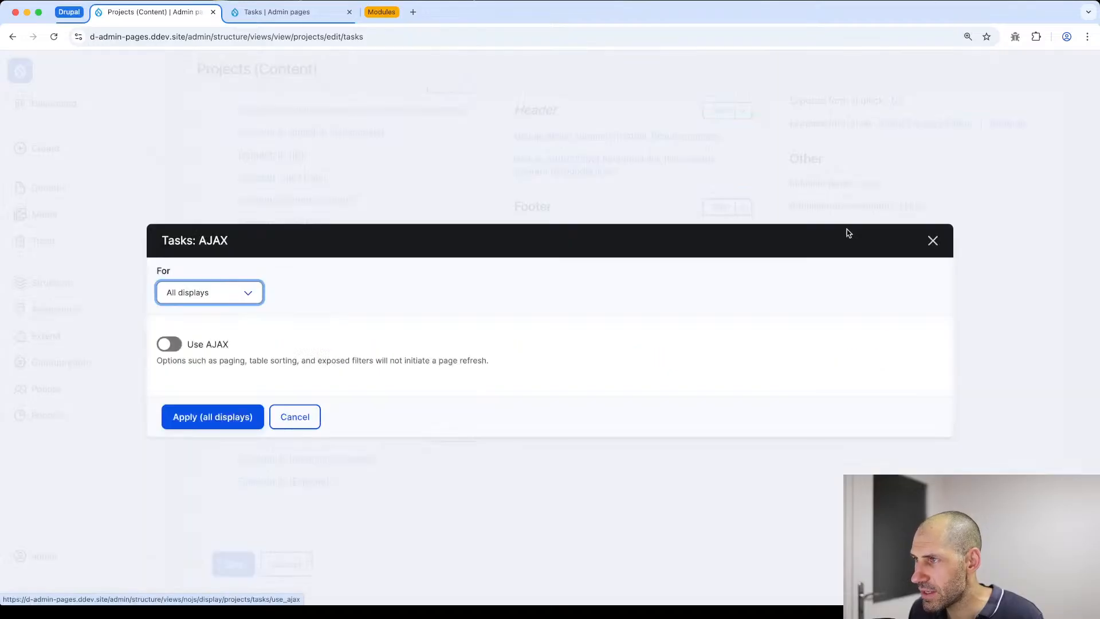
left_click(189, 299)
left_click(399, 266)
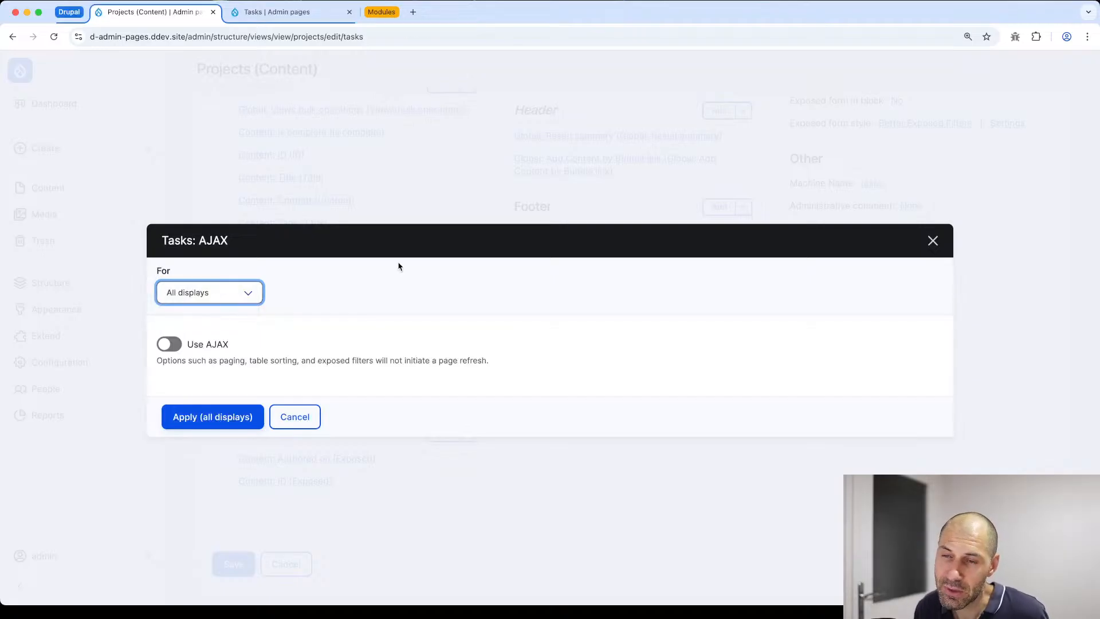
left_click(169, 344)
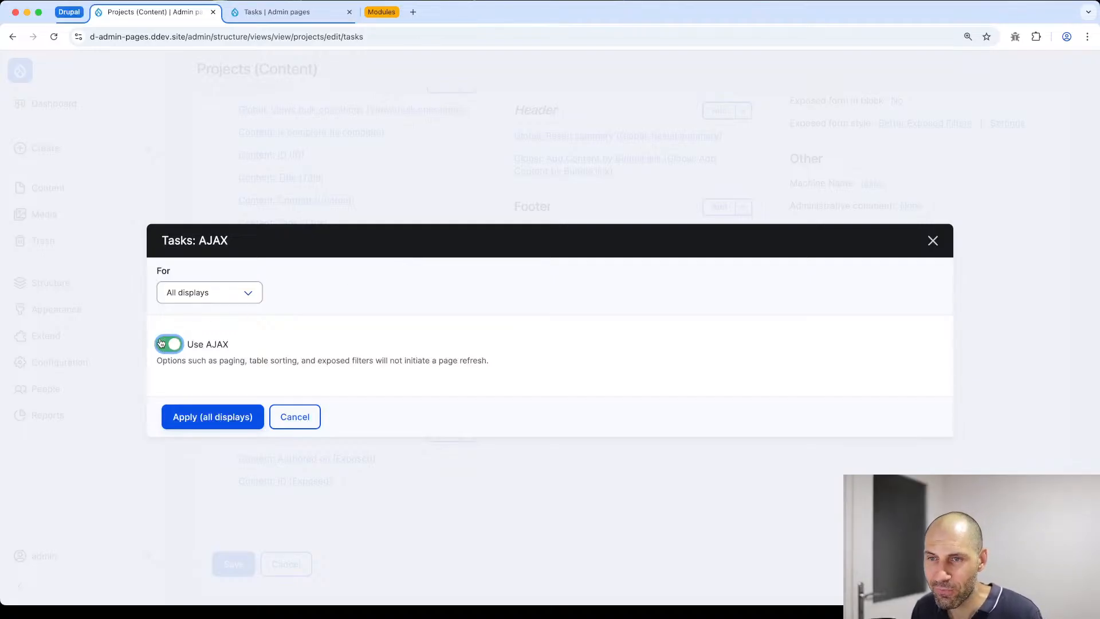
left_click(187, 418)
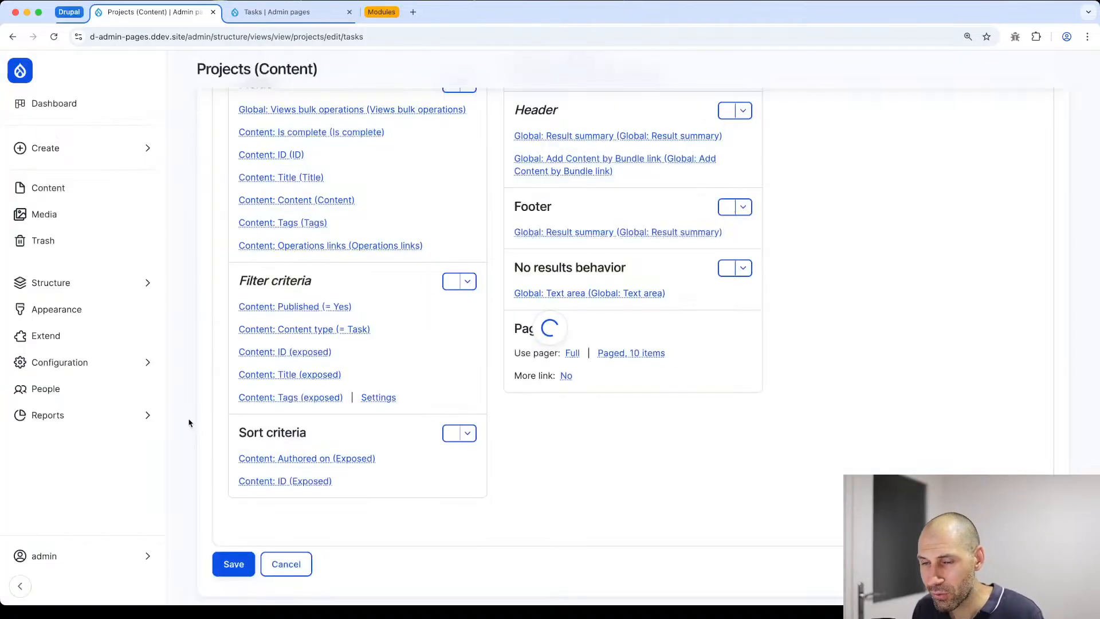
left_click(233, 569)
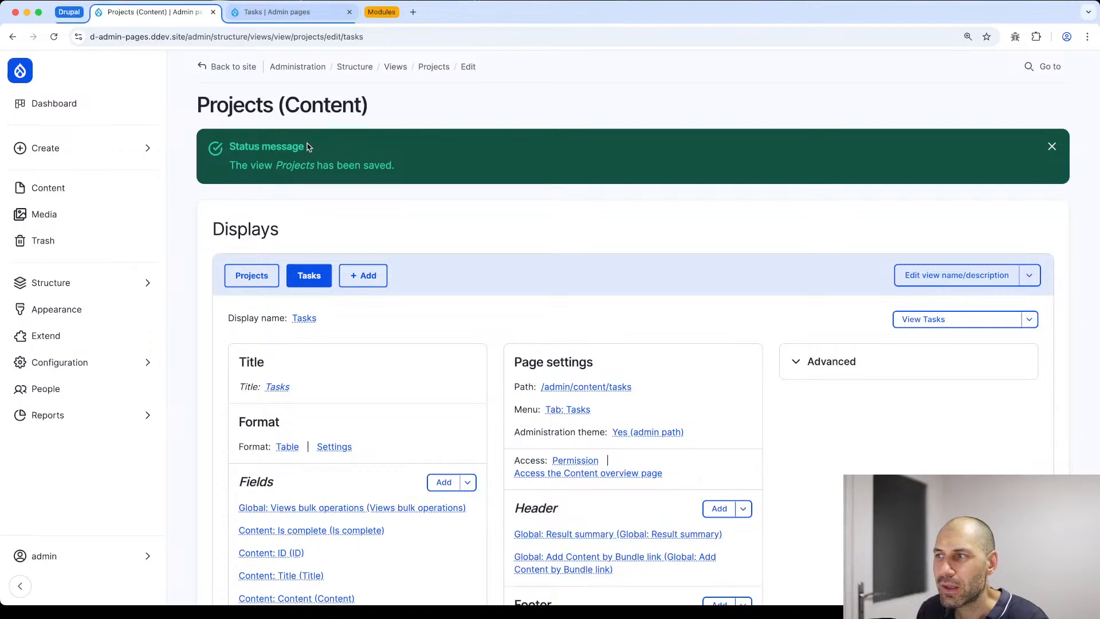
Step: Reload the Tasks page, test the exposed filter with ID 71, and reset the filters
left_click(277, 11)
left_click(295, 36)
key("Return")
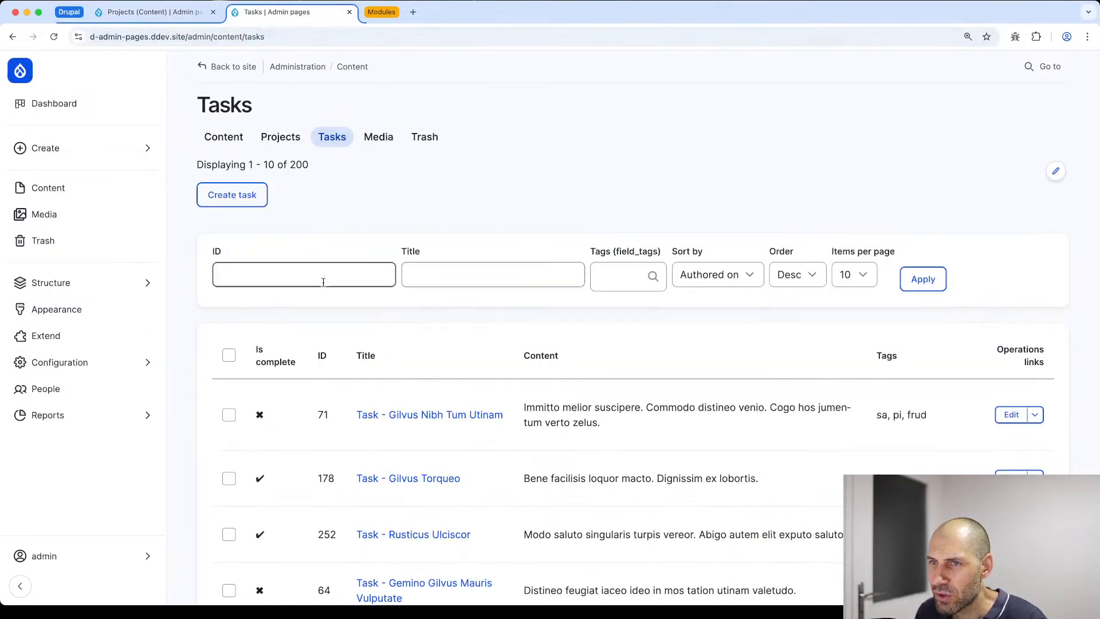
left_click(298, 279)
type("7")
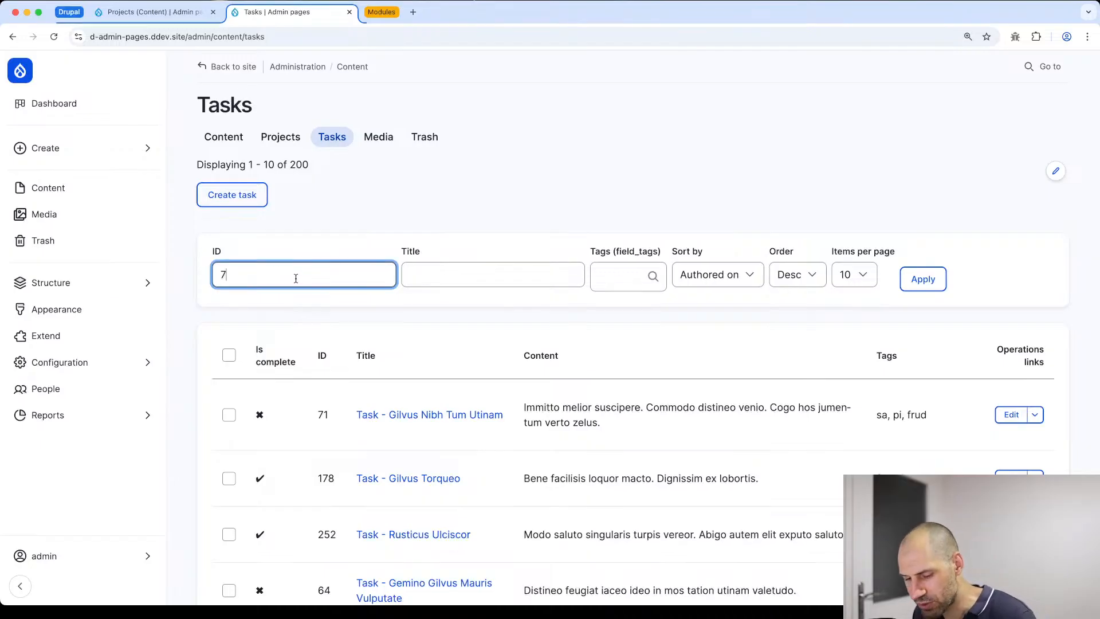
type("1")
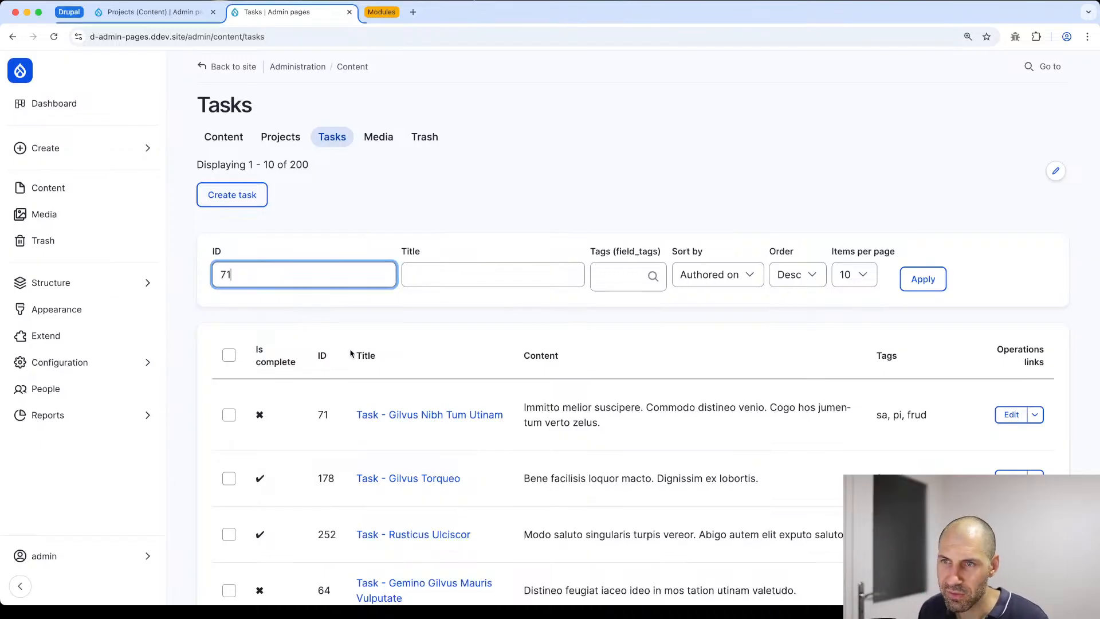
left_click(912, 284)
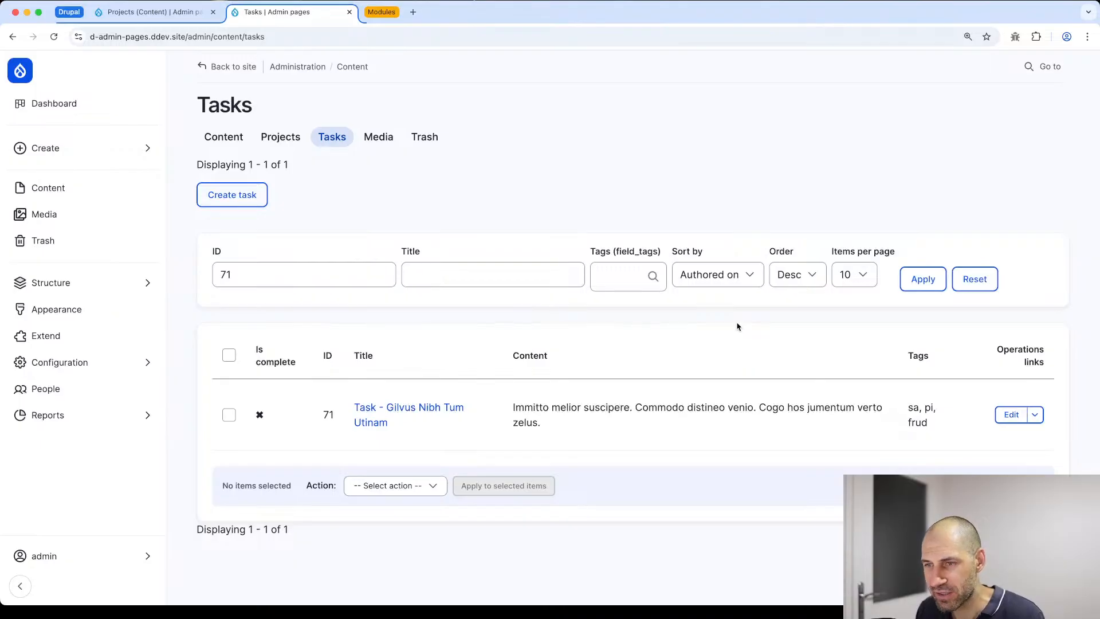
left_click(974, 279)
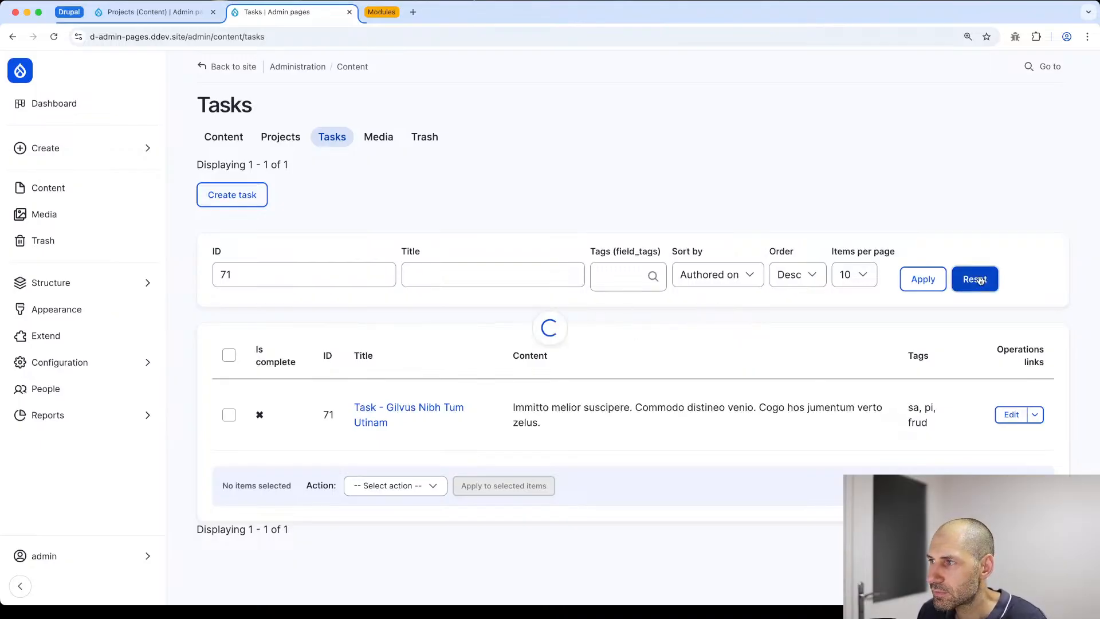
Step: Try to run the Modify field values bulk action on all task results, then return to the list and clear the selection
left_click(229, 356)
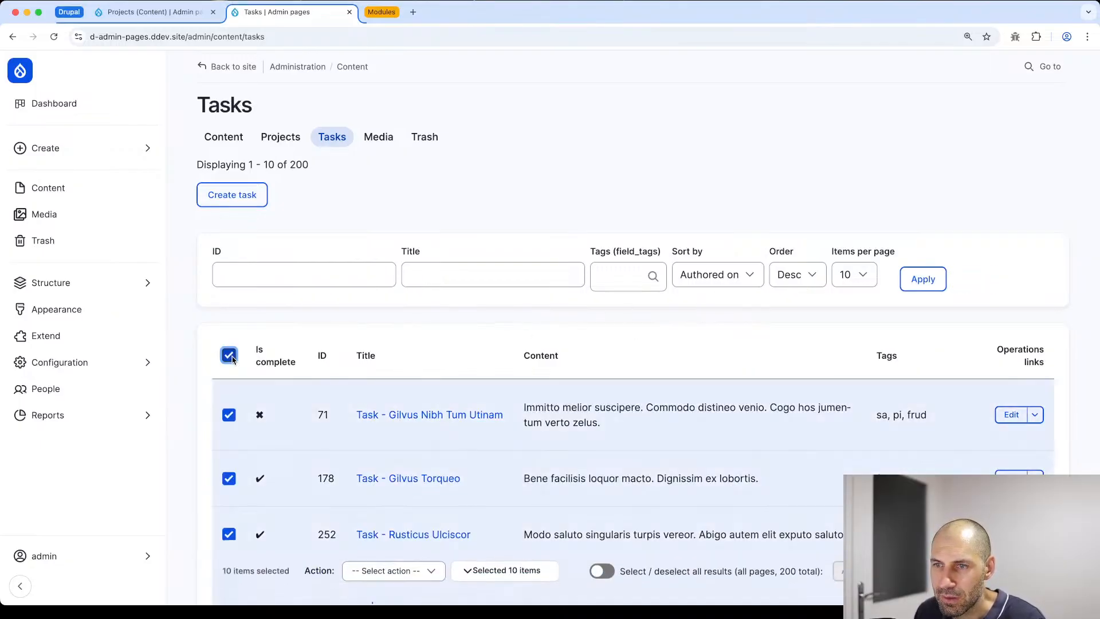
scroll(290, 410, "down", 4)
scroll(296, 400, "up", 2)
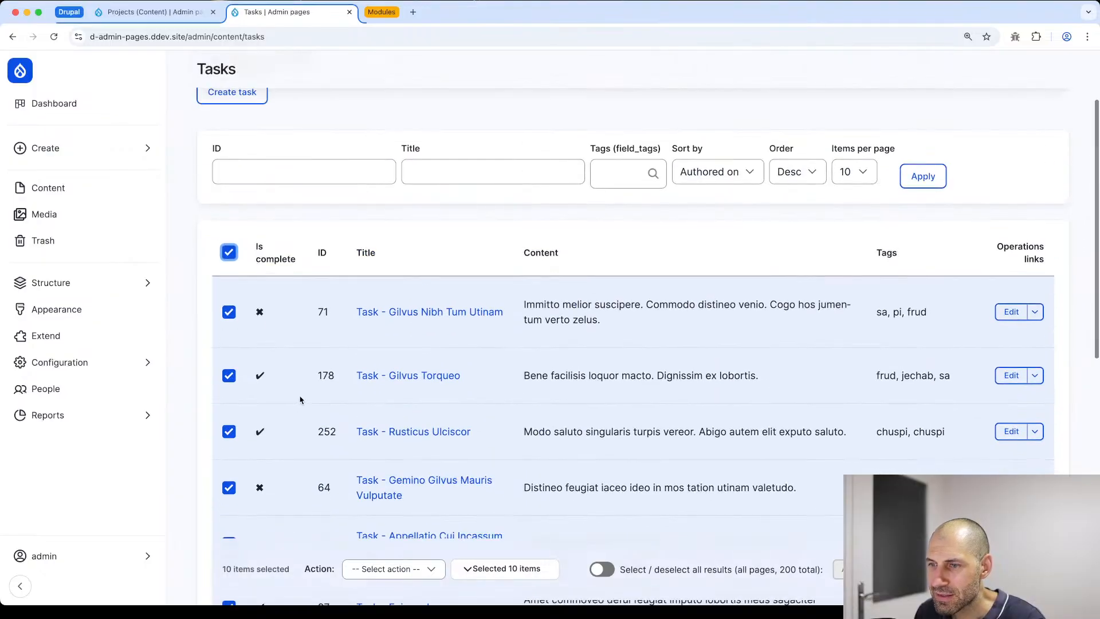
left_click(609, 571)
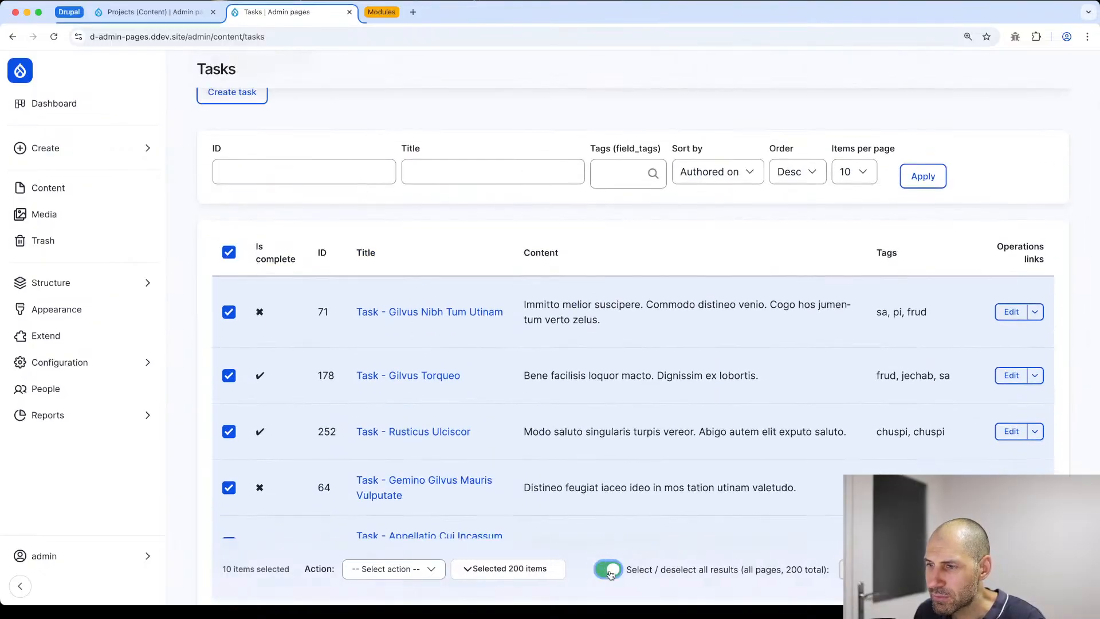
left_click(393, 569)
left_click(379, 586)
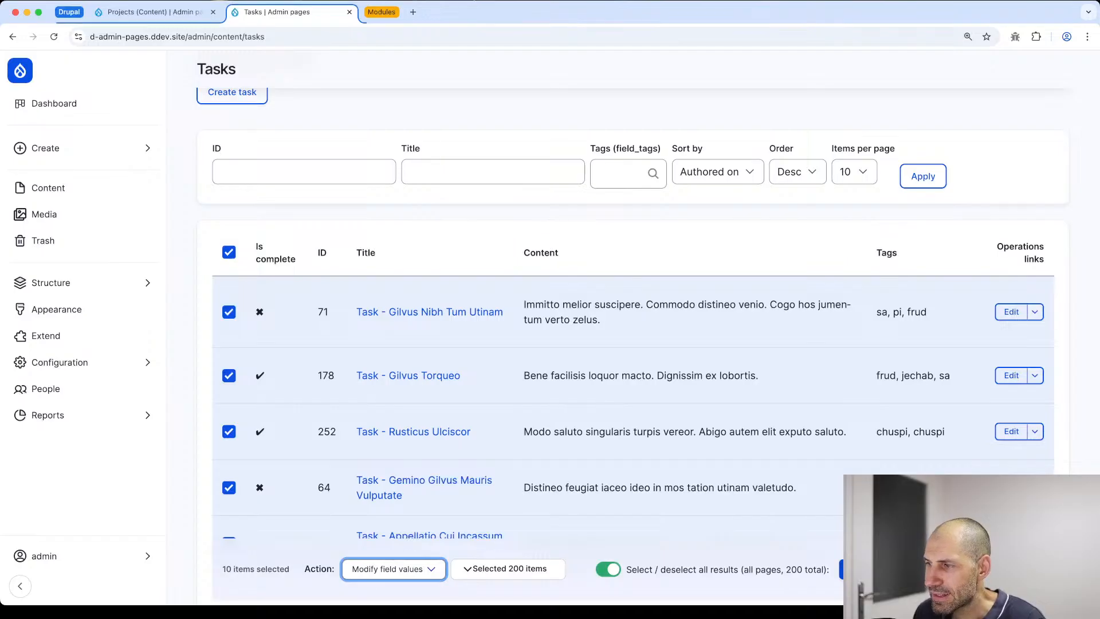
left_click(841, 569)
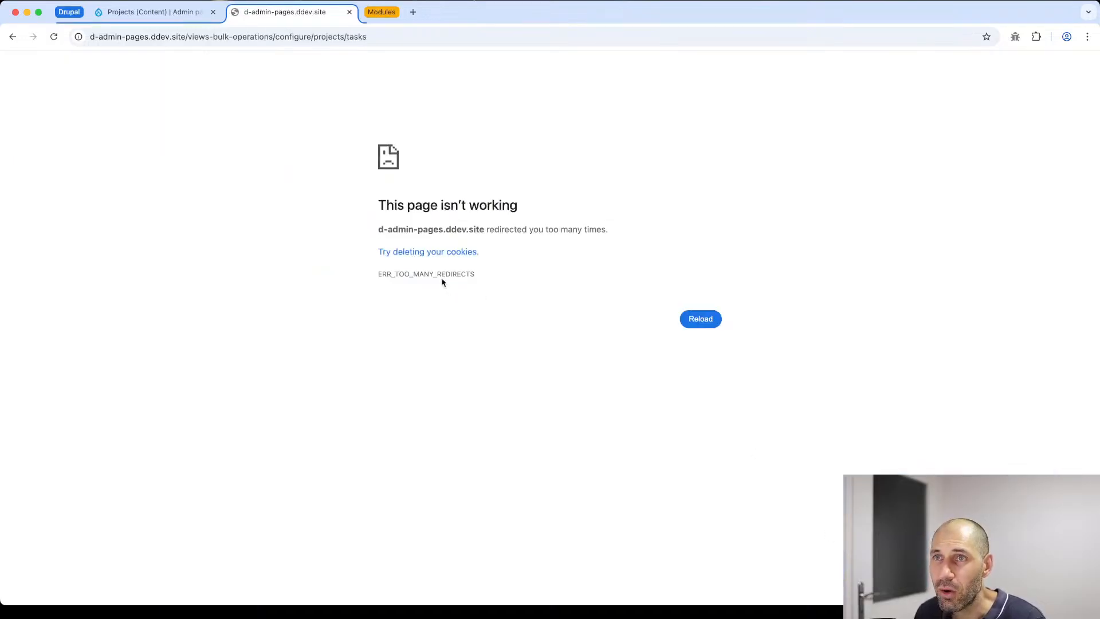
key("super+Left")
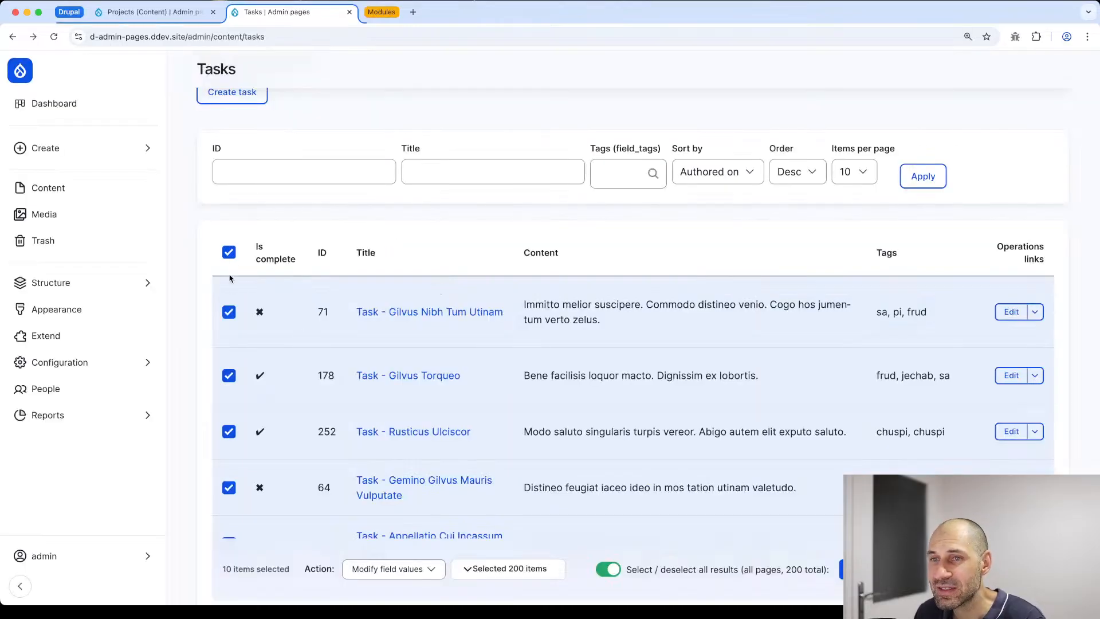
left_click(229, 253)
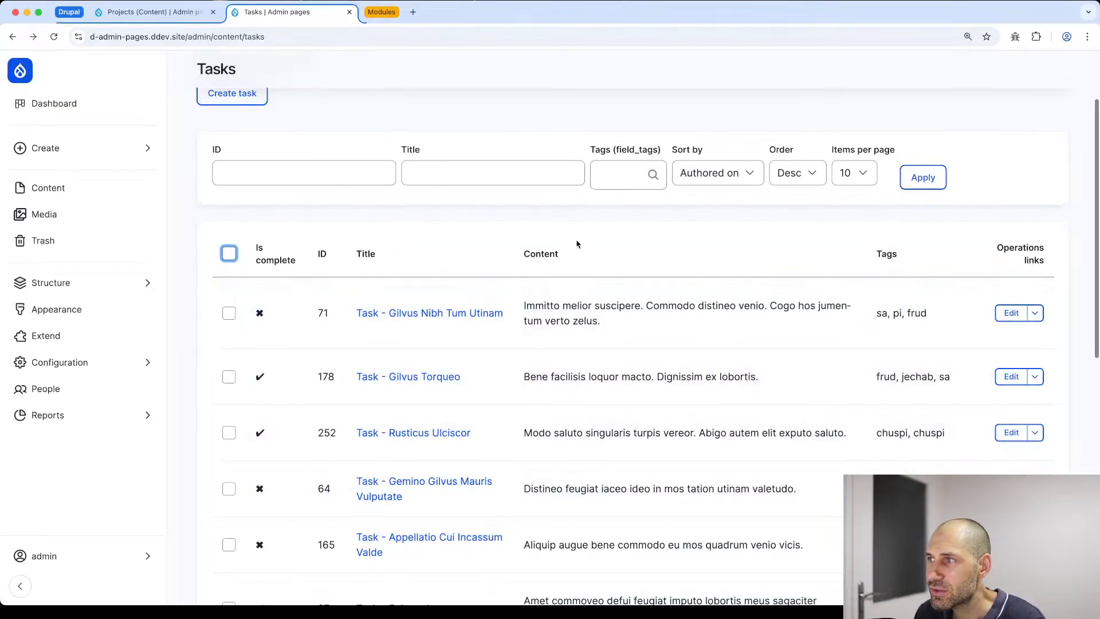
Step: Turn off Use AJAX for all displays in the Projects view and save the view
scroll(578, 244, "up", 2)
left_click(155, 11)
left_click(823, 361)
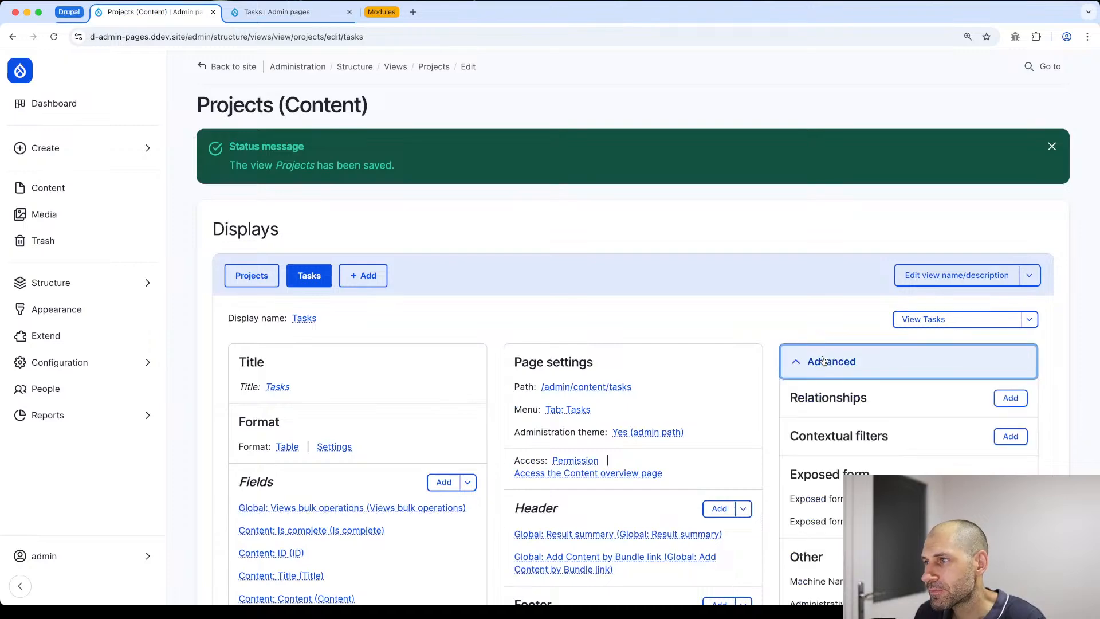
scroll(823, 361, "down", 6)
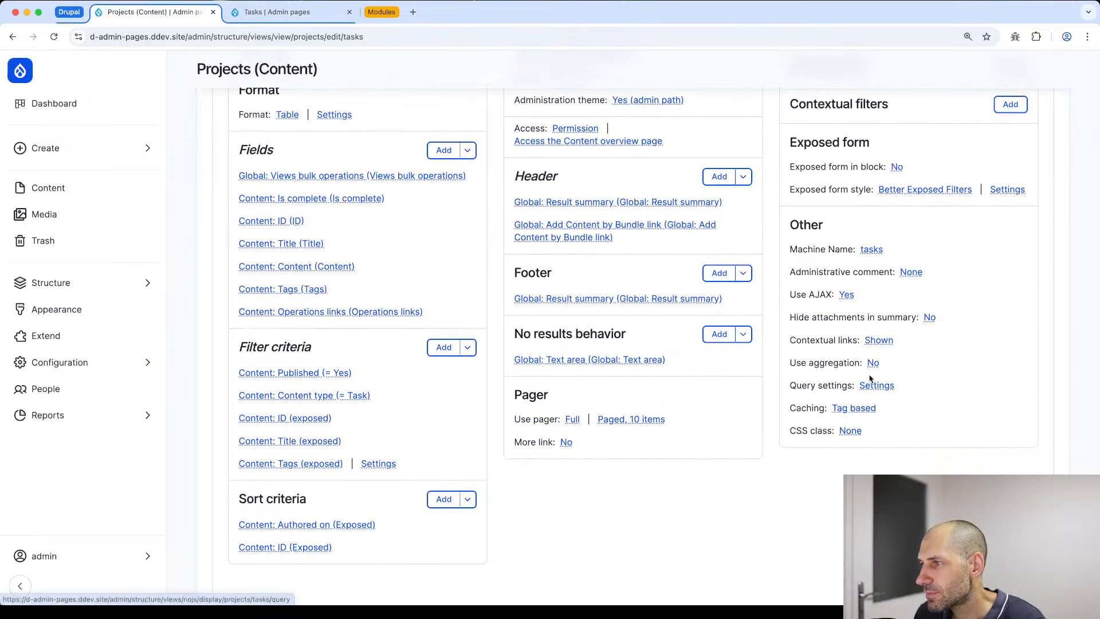
left_click(847, 295)
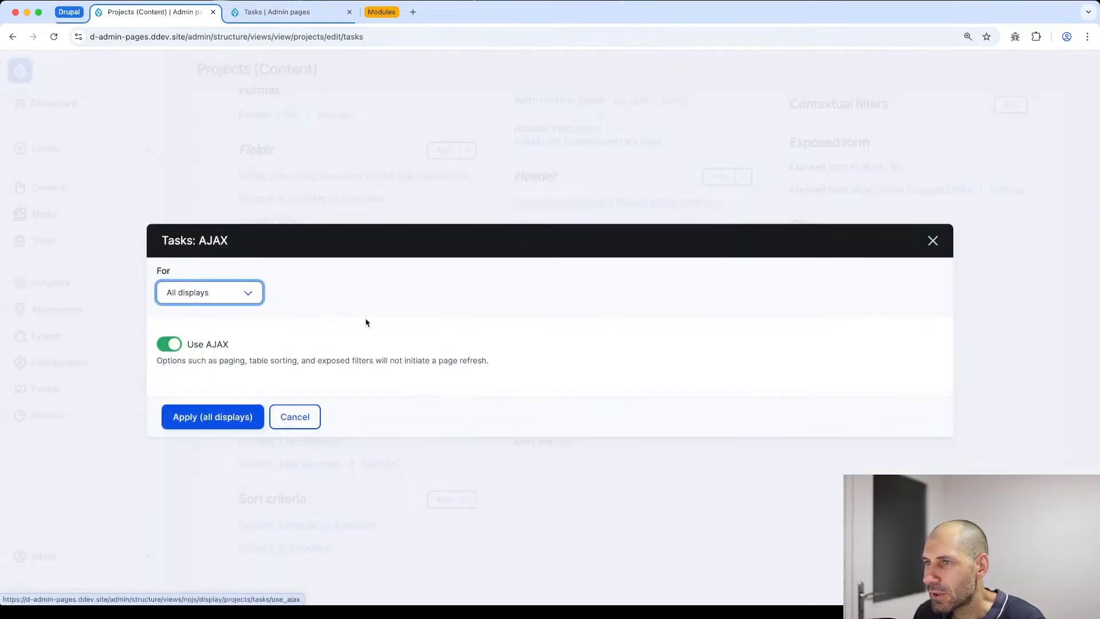
left_click(170, 344)
left_click(245, 415)
scroll(235, 405, "down", 7)
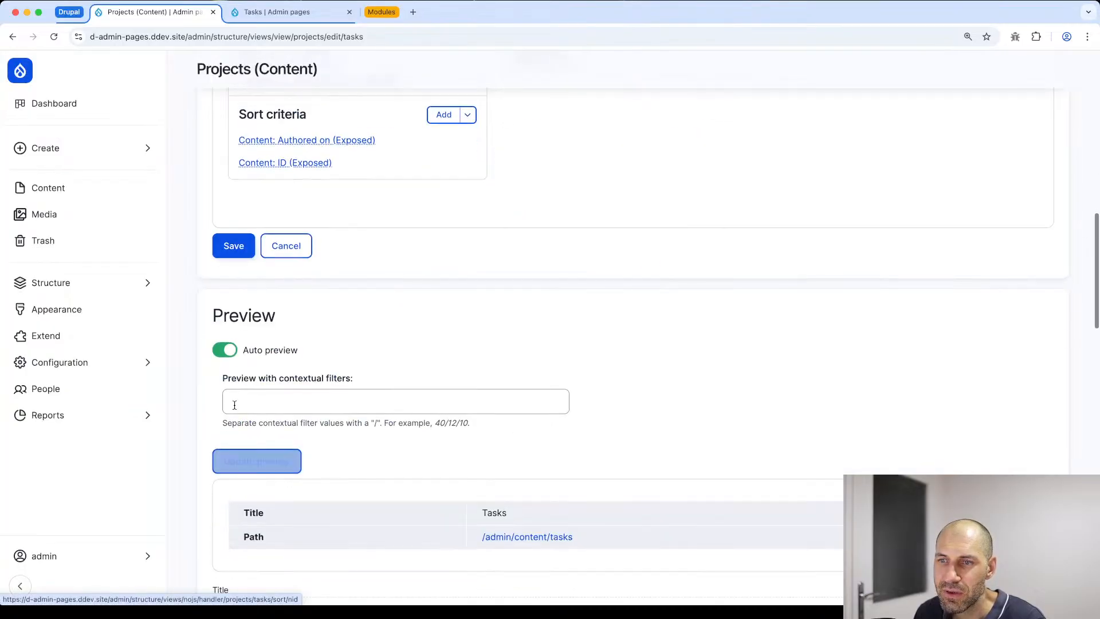
left_click(234, 246)
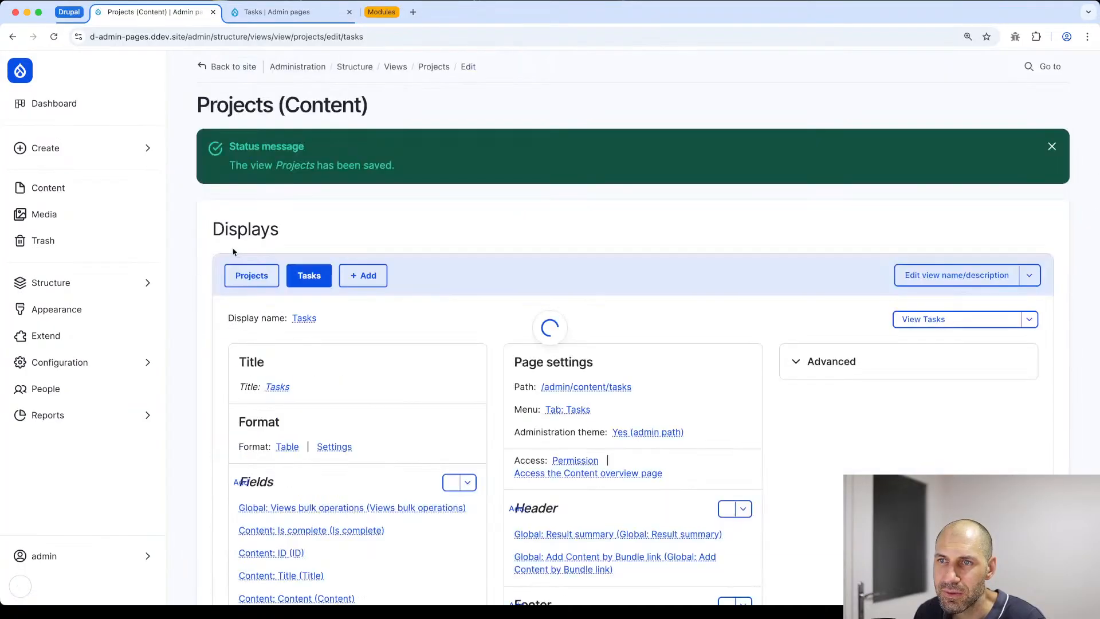
Step: Reload the Tasks page, select all results across all pages, and start the Modify field values bulk action on them
left_click(254, 10)
key("super+l")
key("Return")
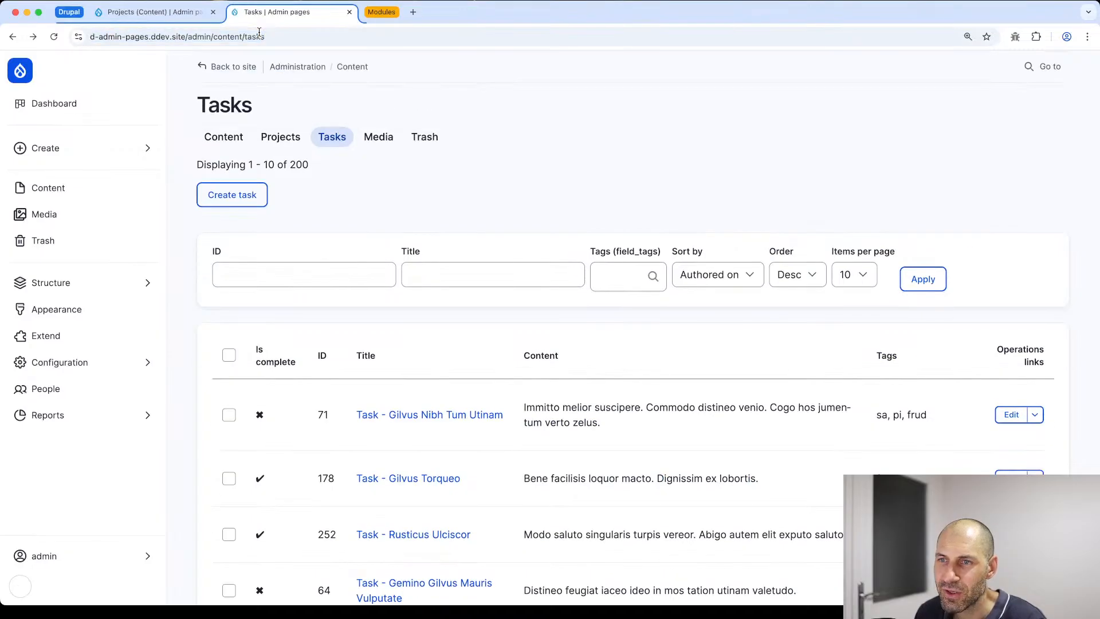
scroll(277, 304, "down", 1)
left_click(228, 343)
scroll(229, 343, "down", 1)
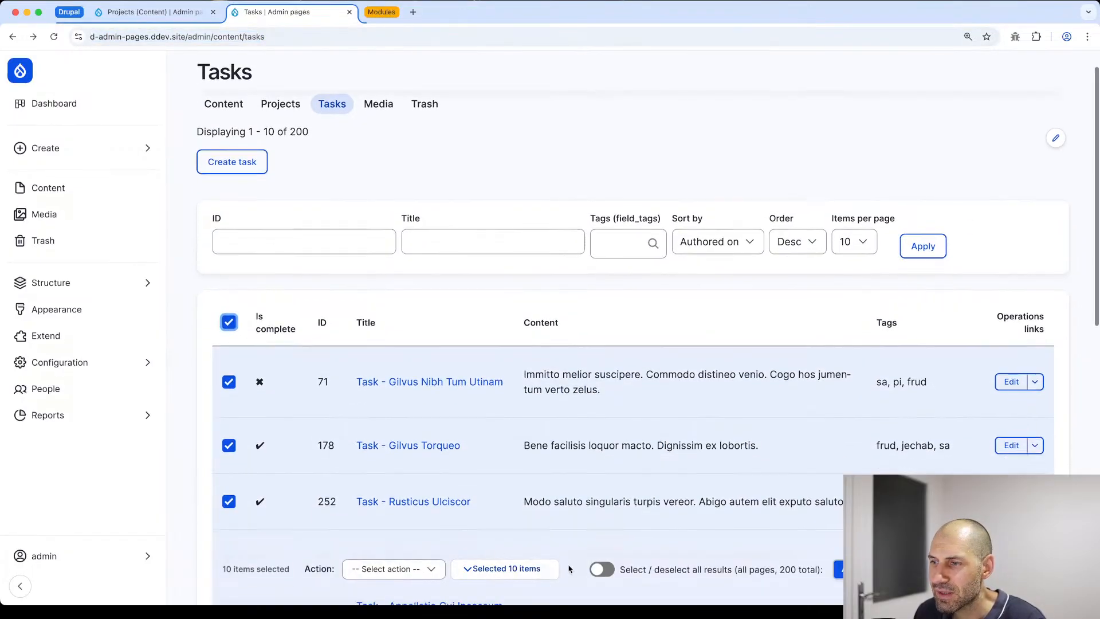
left_click(602, 570)
left_click(394, 569)
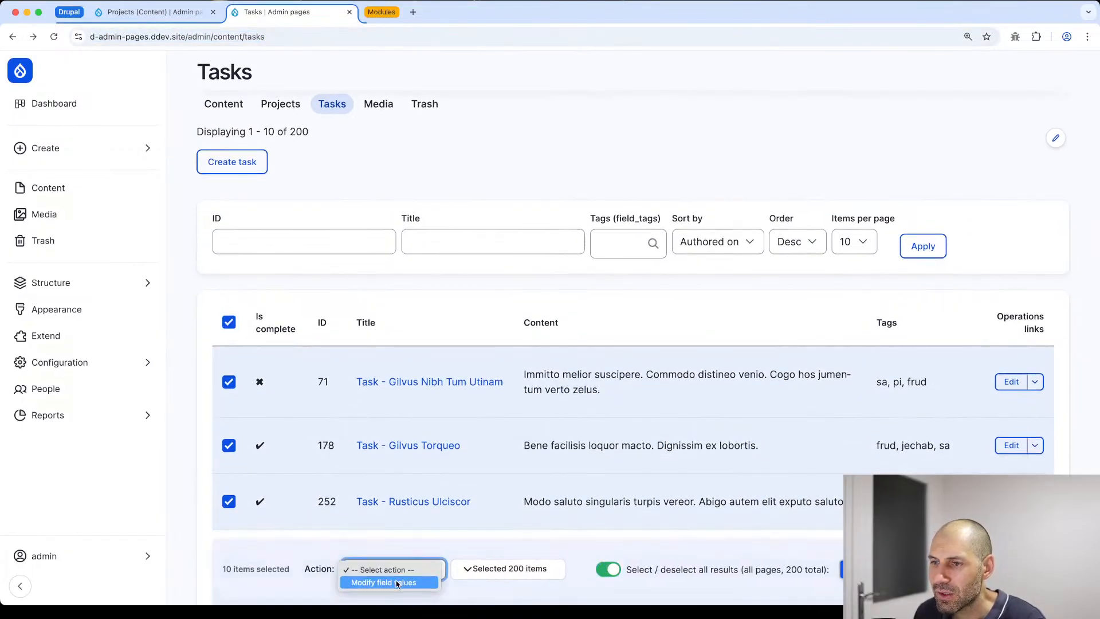
left_click(397, 583)
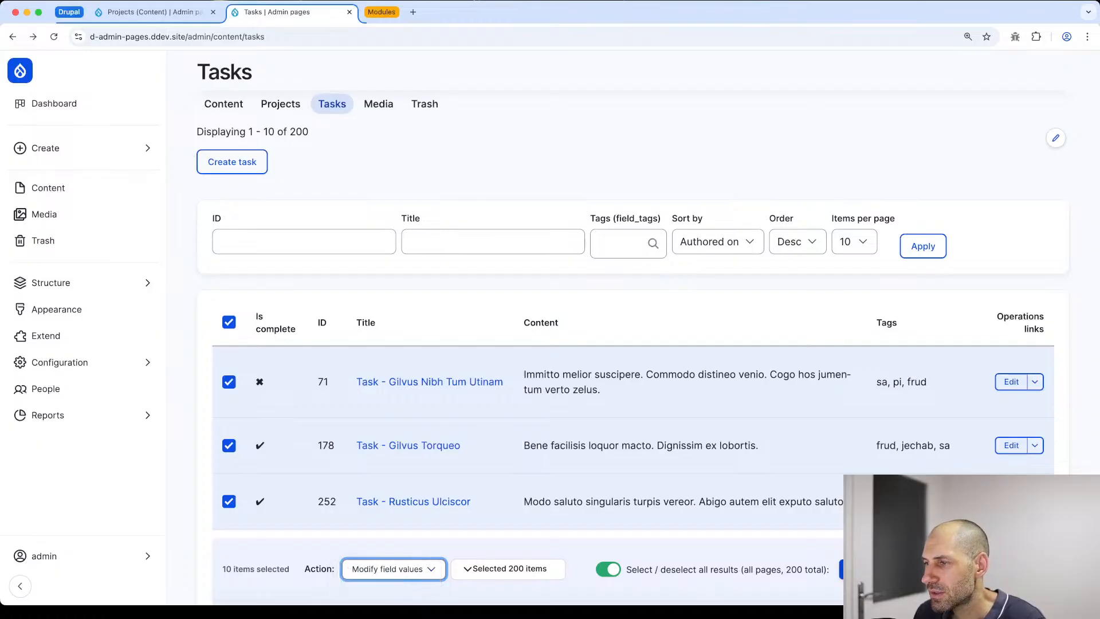
left_click(841, 569)
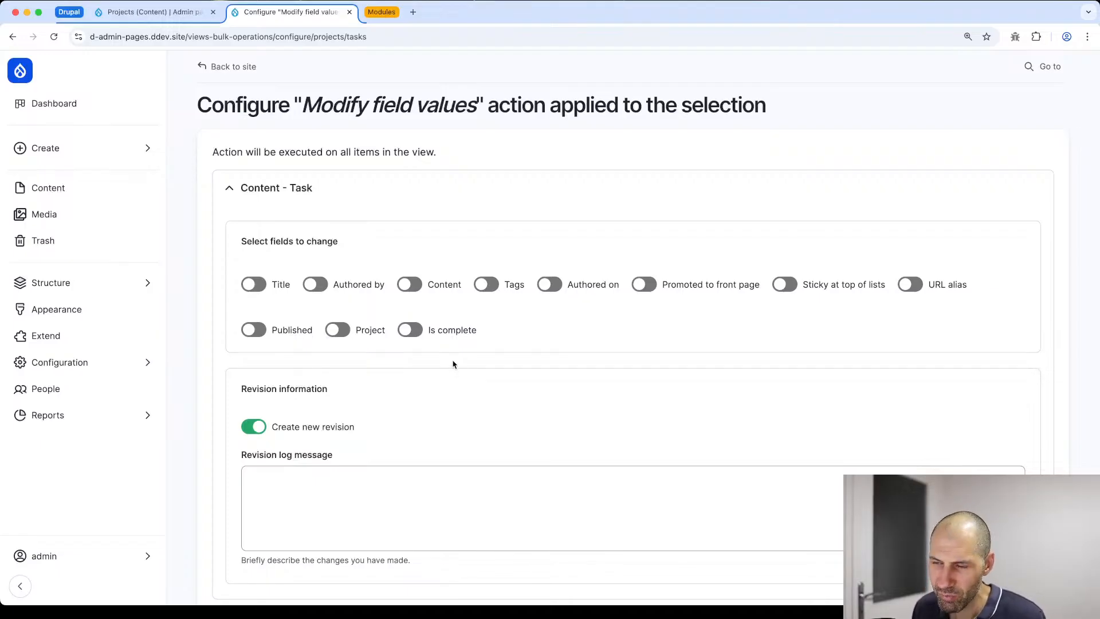
Step: Mark all tasks as Is complete with the revision log message "All tasks done.", apply the action, and check the tasks list
left_click(410, 330)
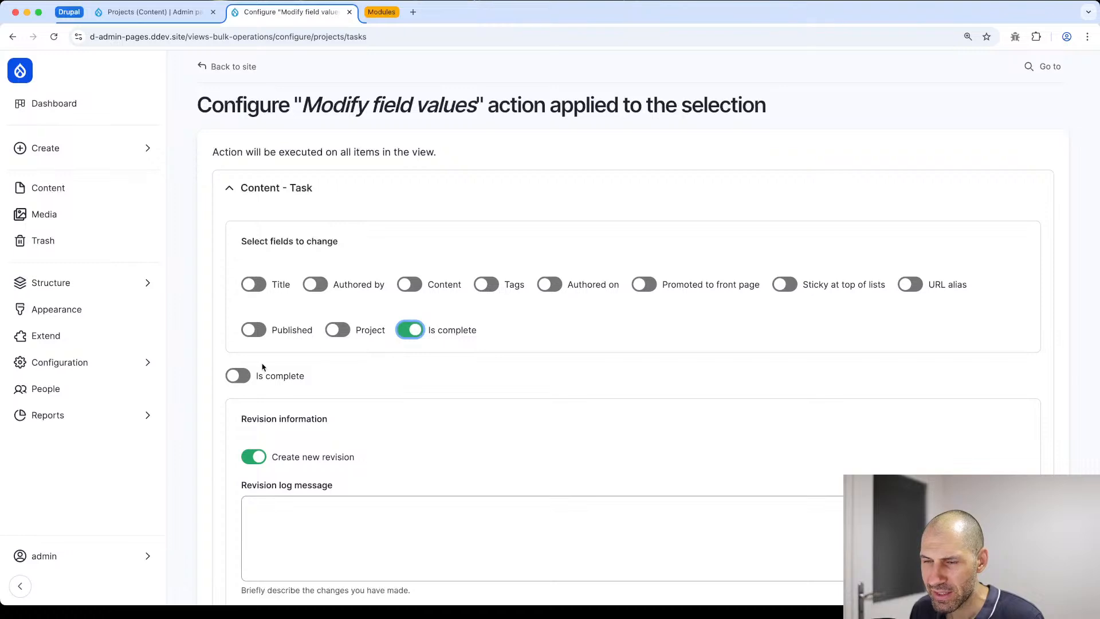
left_click(237, 375)
left_click(310, 526)
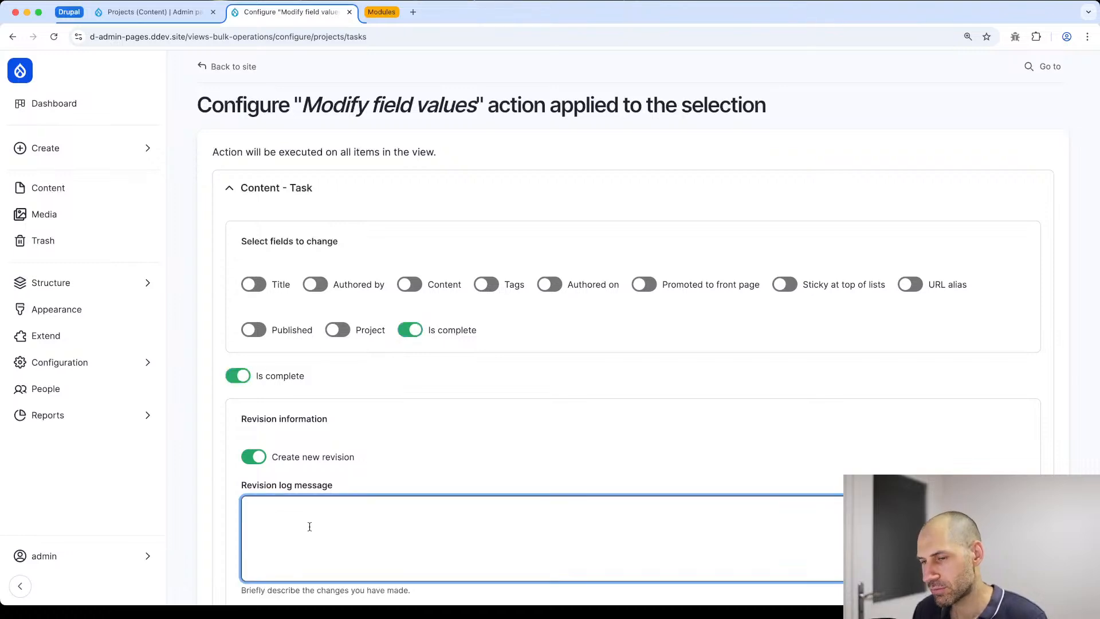
type("All tasks ")
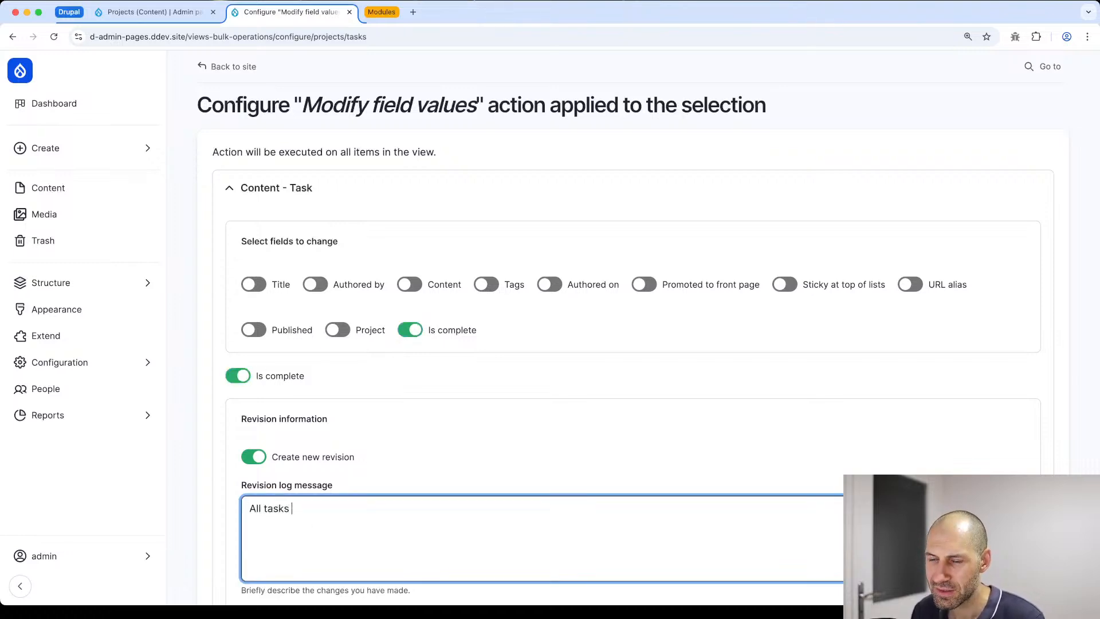
type("done.")
scroll(307, 526, "down", 3)
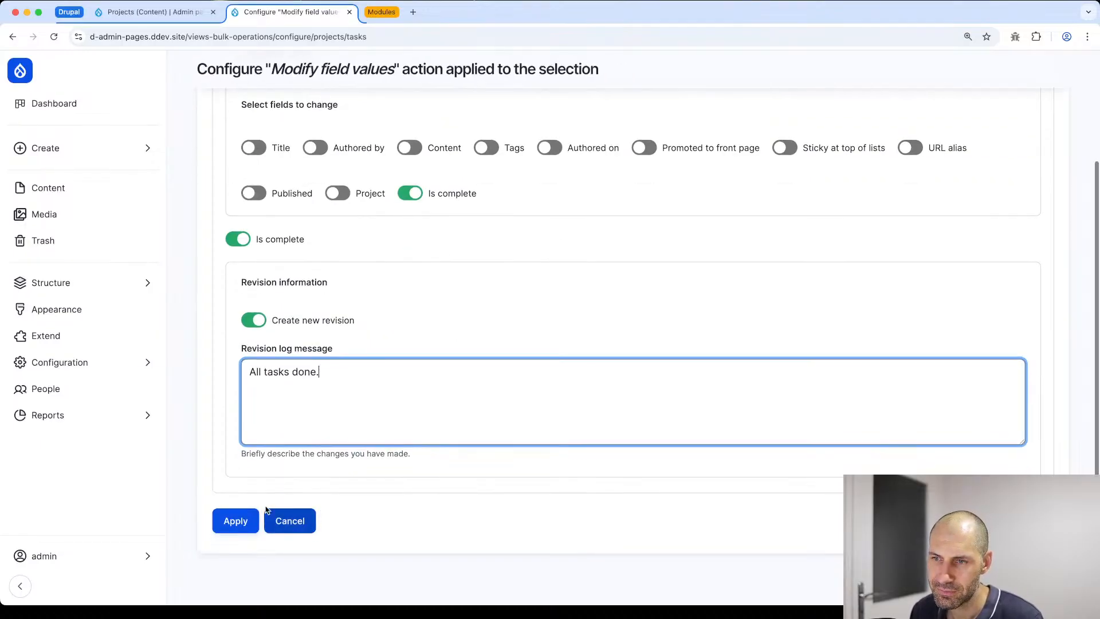
left_click(231, 521)
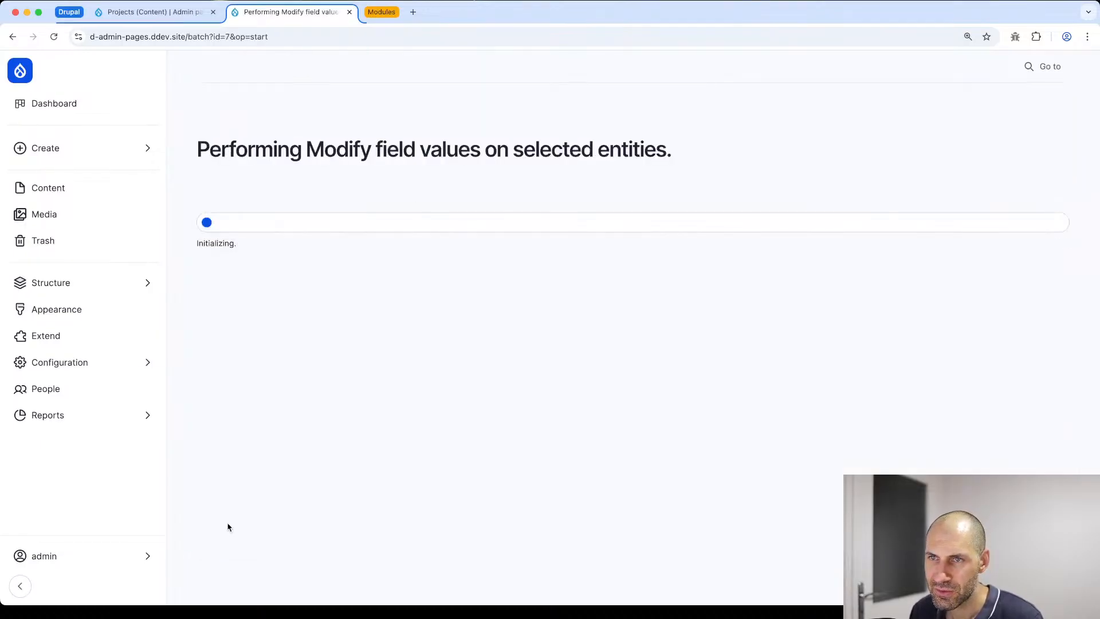
scroll(246, 519, "down", 7)
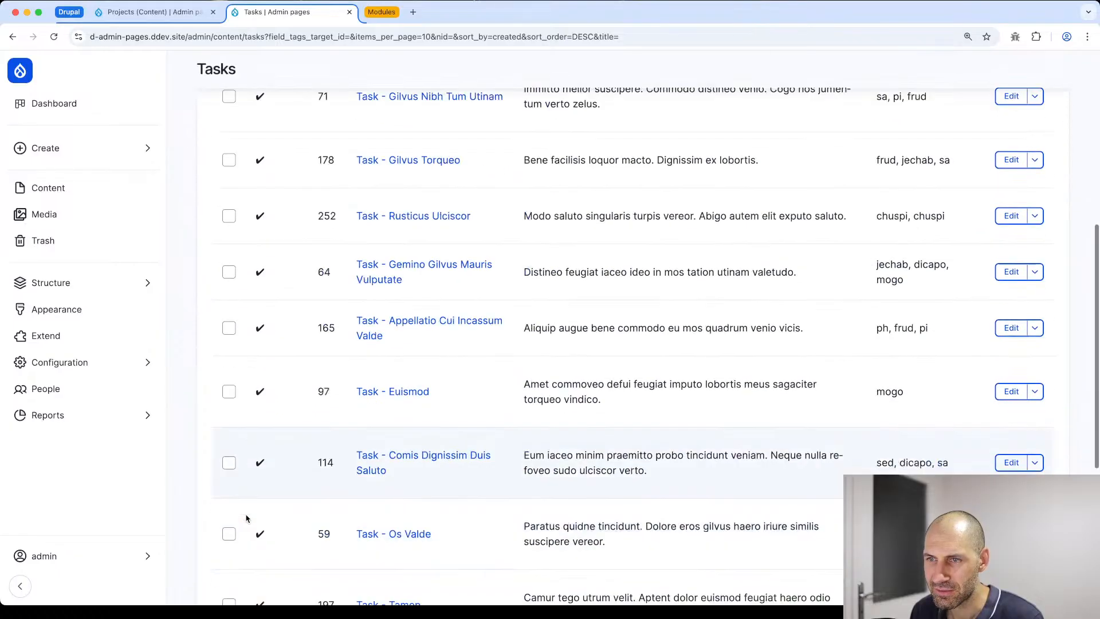
scroll(246, 519, "down", 5)
scroll(247, 519, "up", 12)
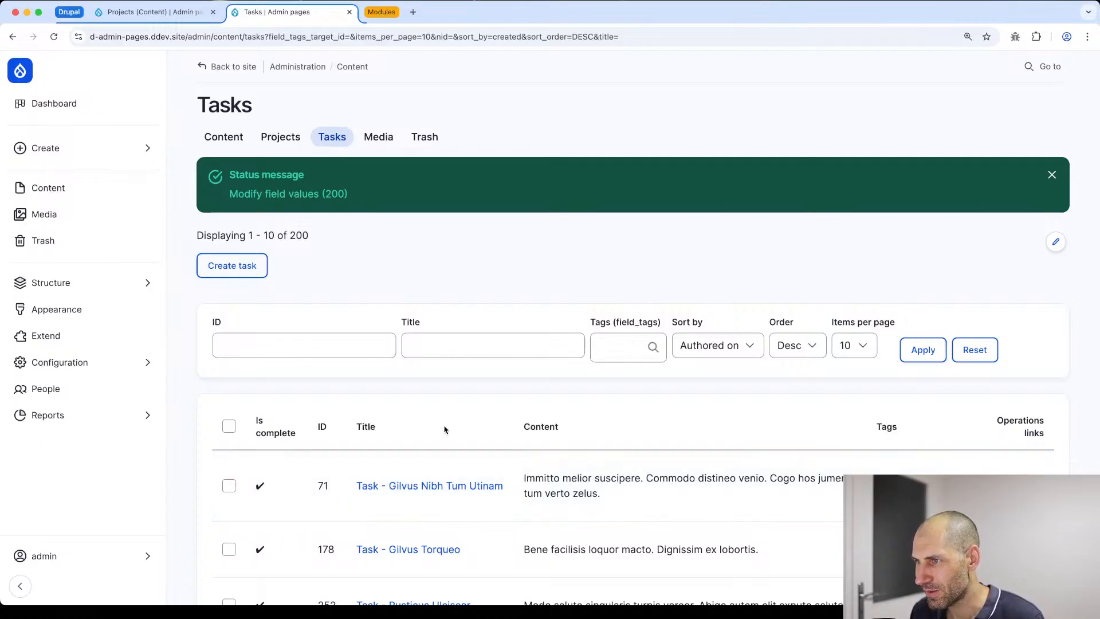
scroll(444, 426, "down", 10)
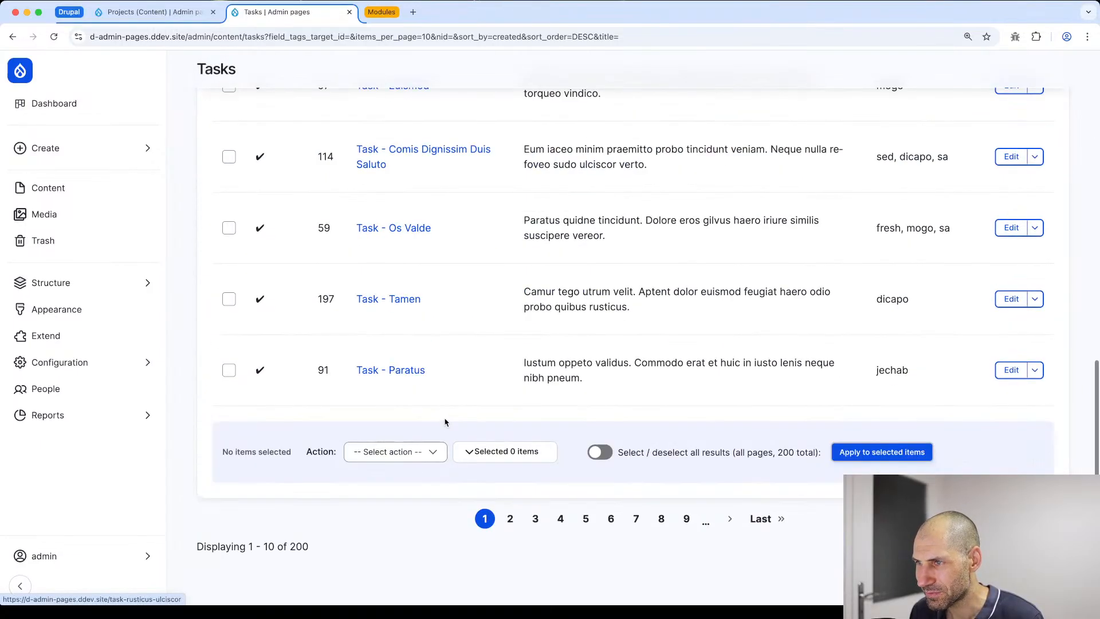
scroll(444, 422, "up", 10)
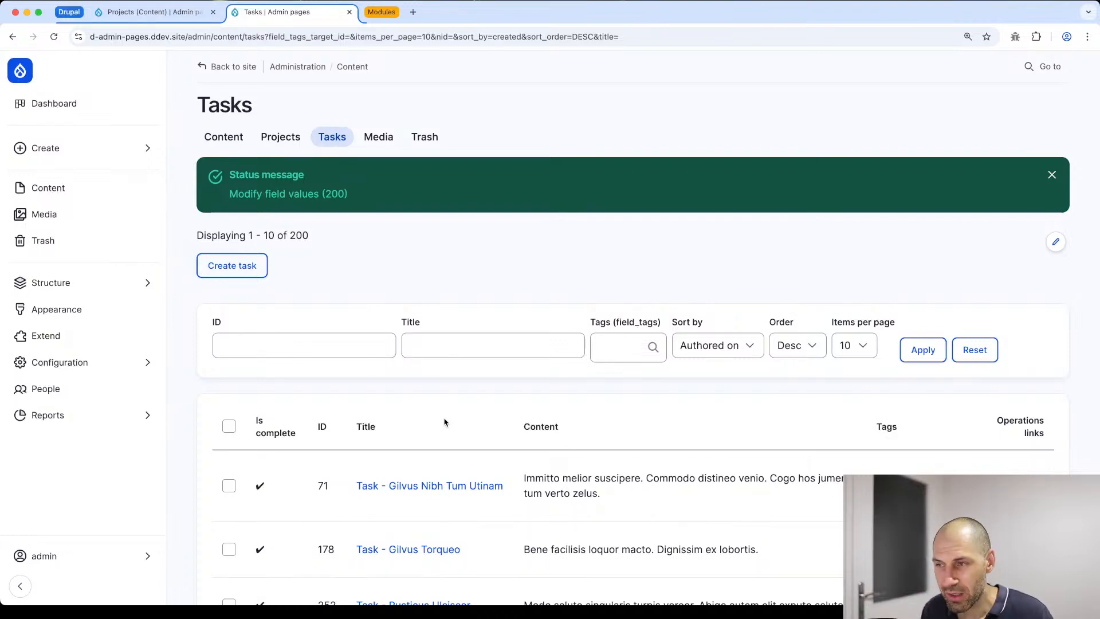
Step: Review the No results behavior text area of the Projects view's Tasks display and close its settings without changes
left_click(172, 16)
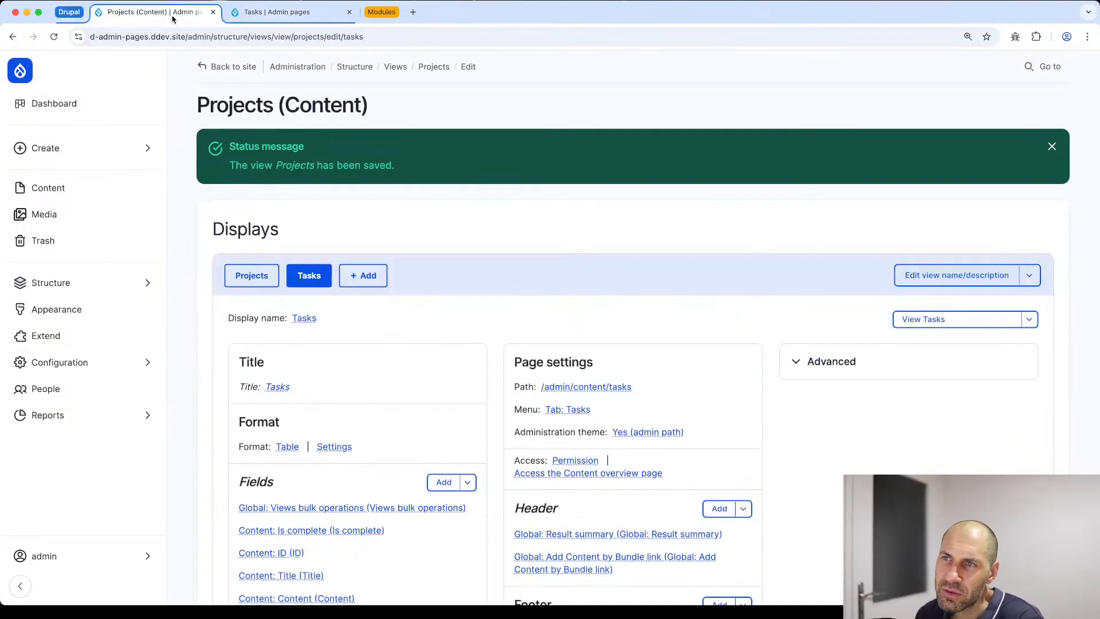
scroll(329, 158, "down", 5)
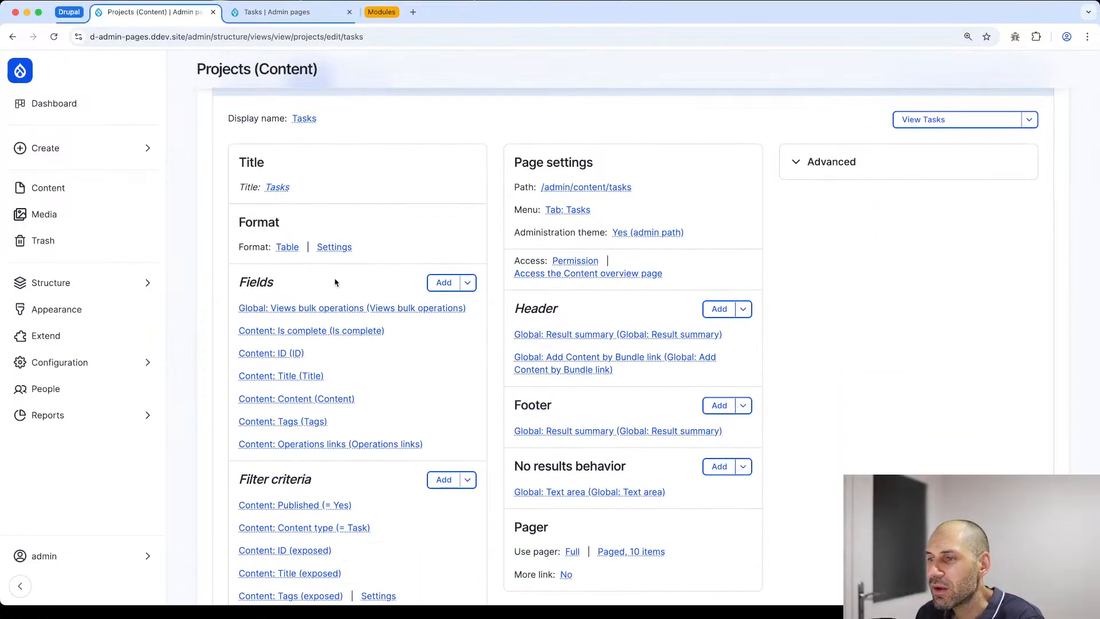
left_click(574, 494)
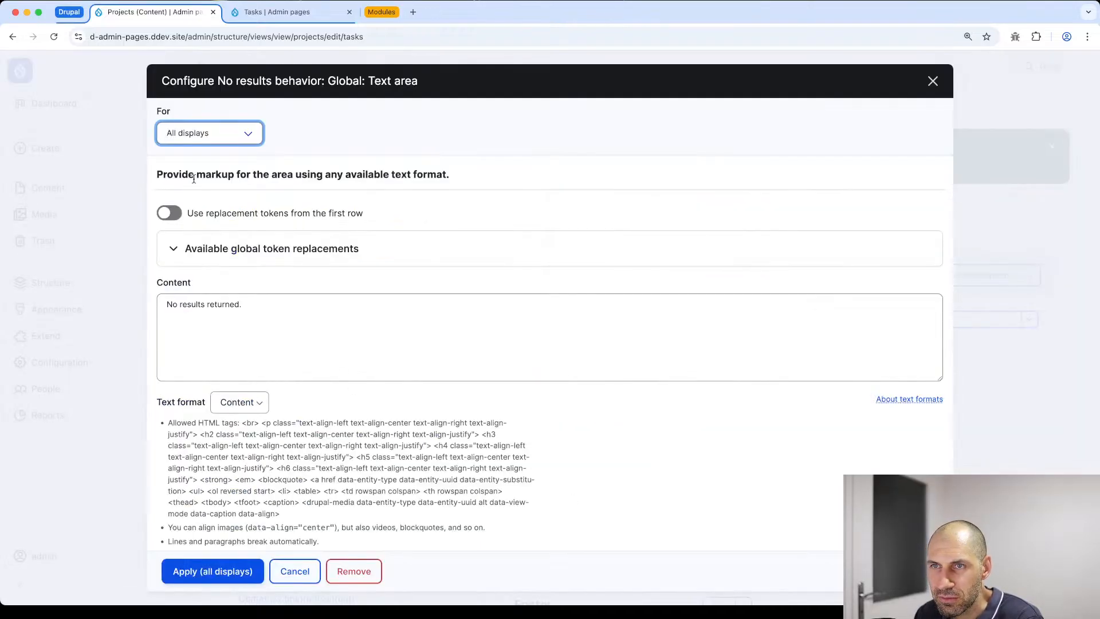
left_click(243, 312)
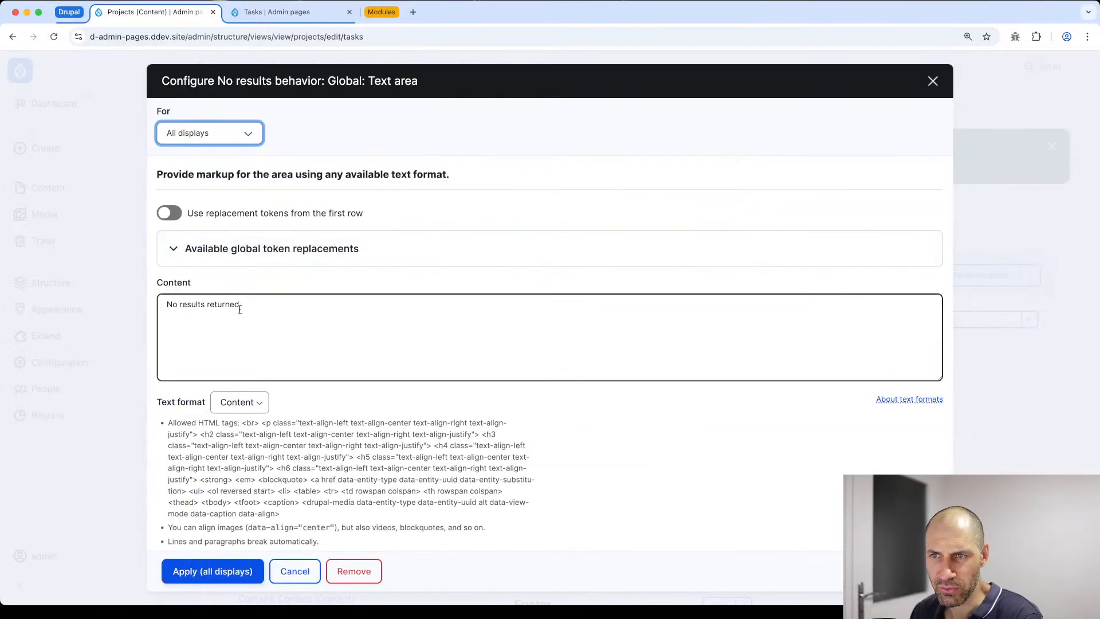
left_click(1012, 64)
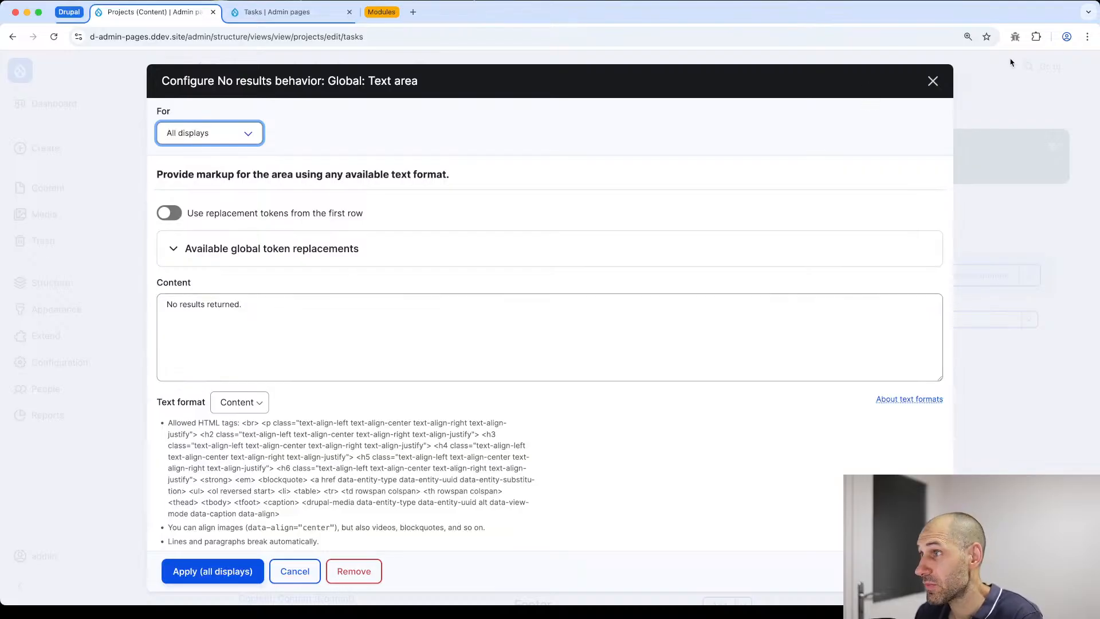
left_click(935, 82)
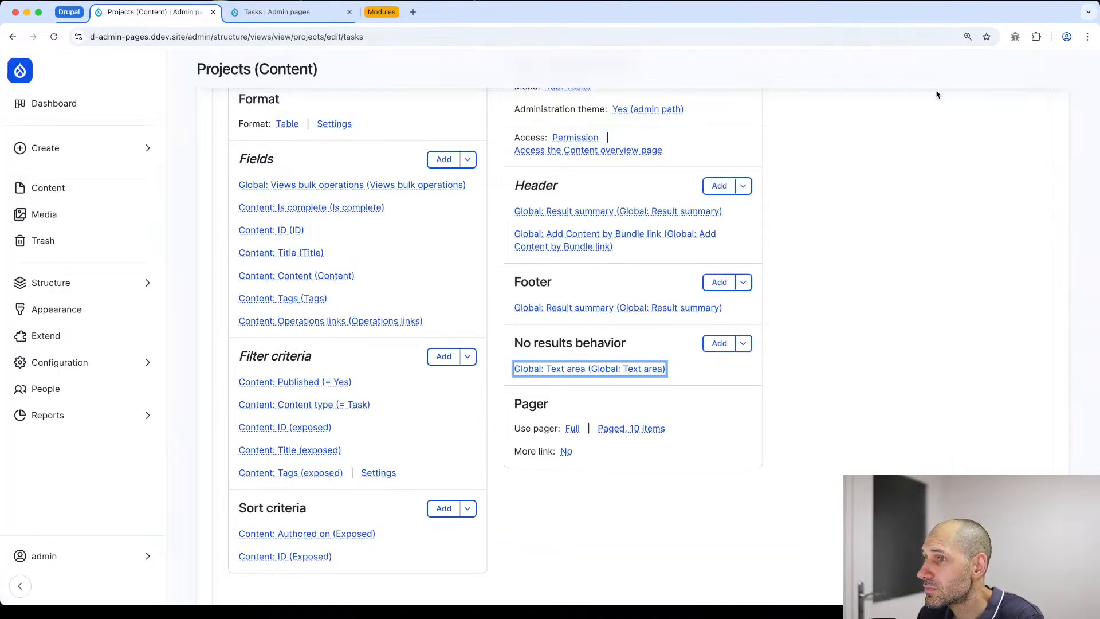
scroll(174, 523, "down", 5)
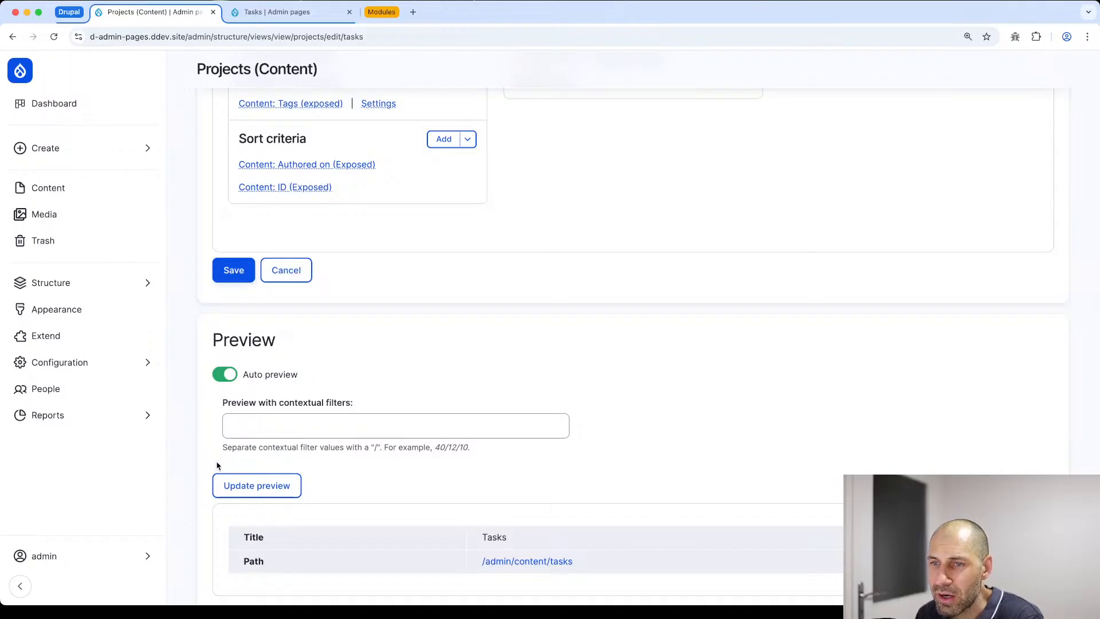
key("Return")
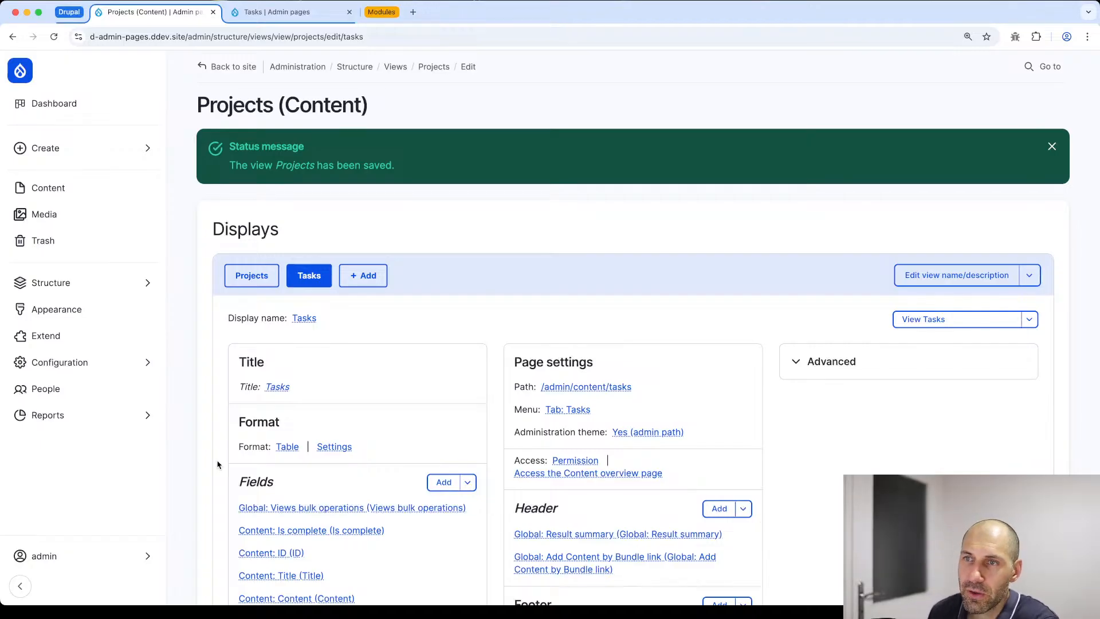
scroll(243, 317, "down", 6)
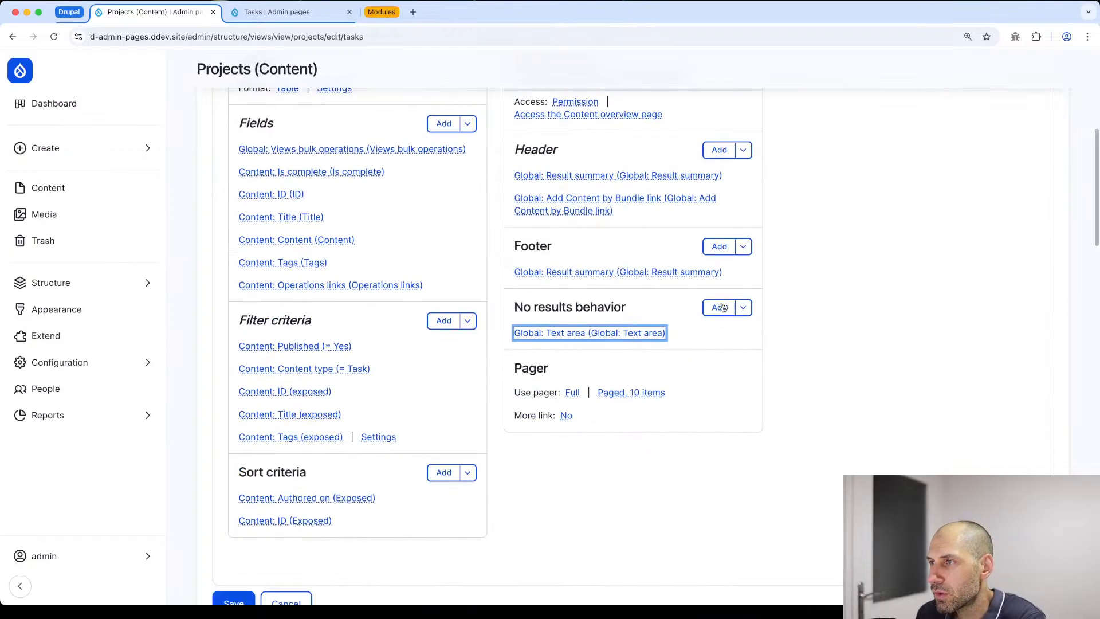
left_click(234, 603)
Step: Enable Twig development mode with Twig debug mode on and the Twig cache disabled in the Development settings, and save
left_click(57, 310)
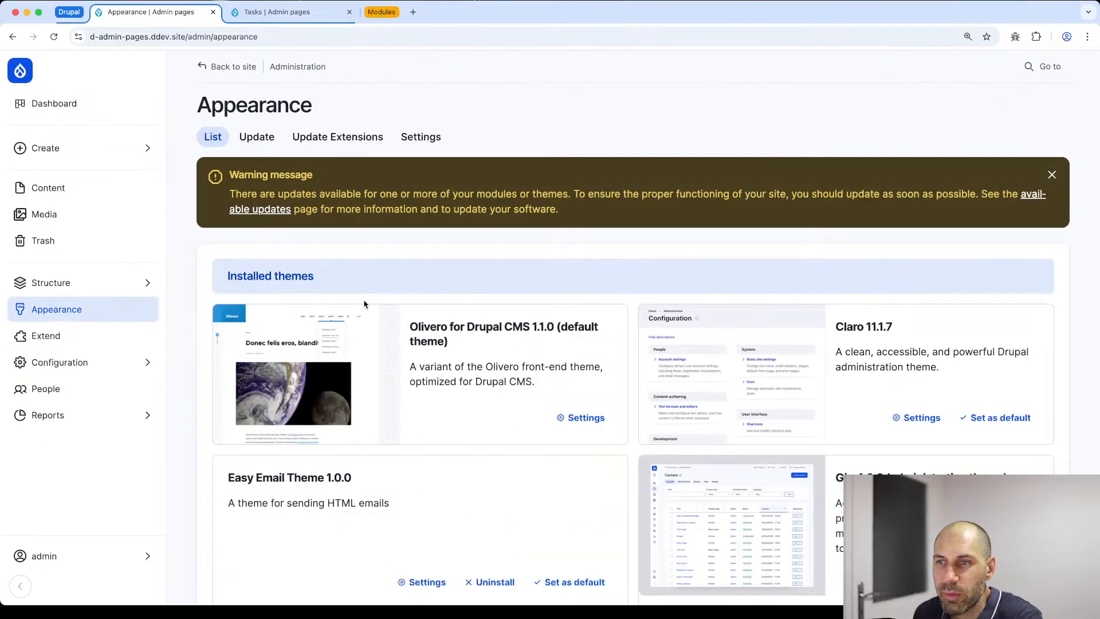
left_click(98, 364)
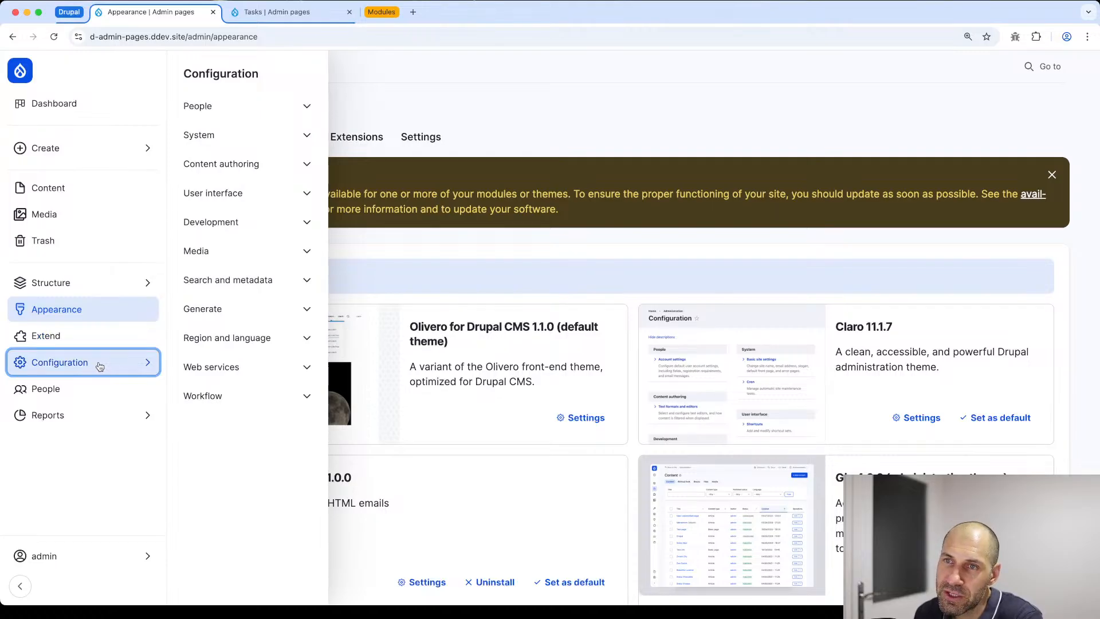
left_click(241, 233)
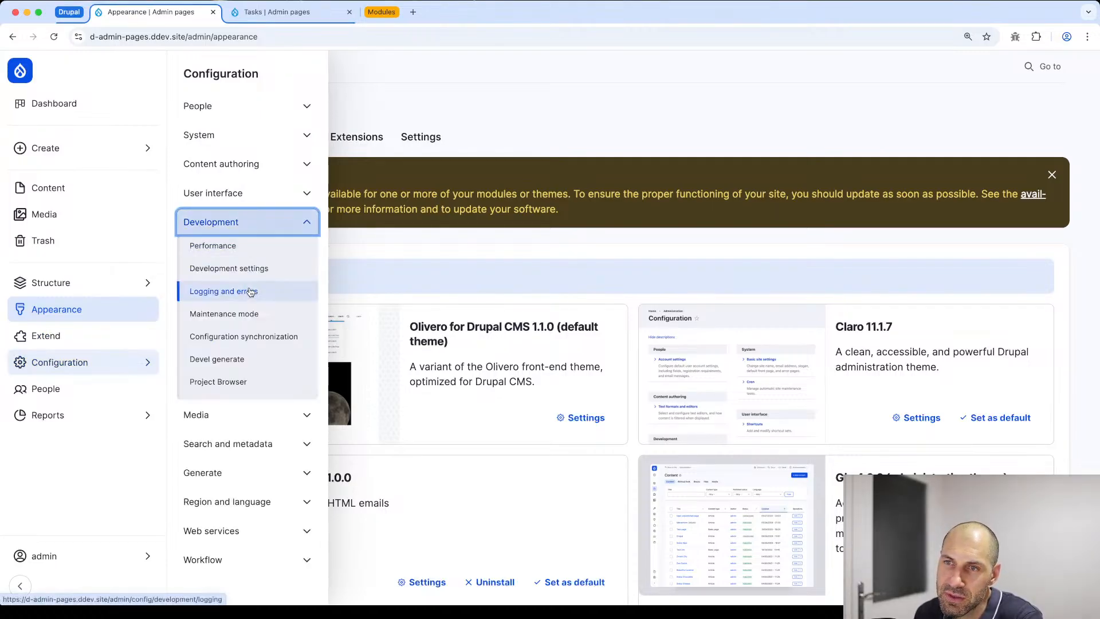
left_click(228, 268)
left_click(225, 212)
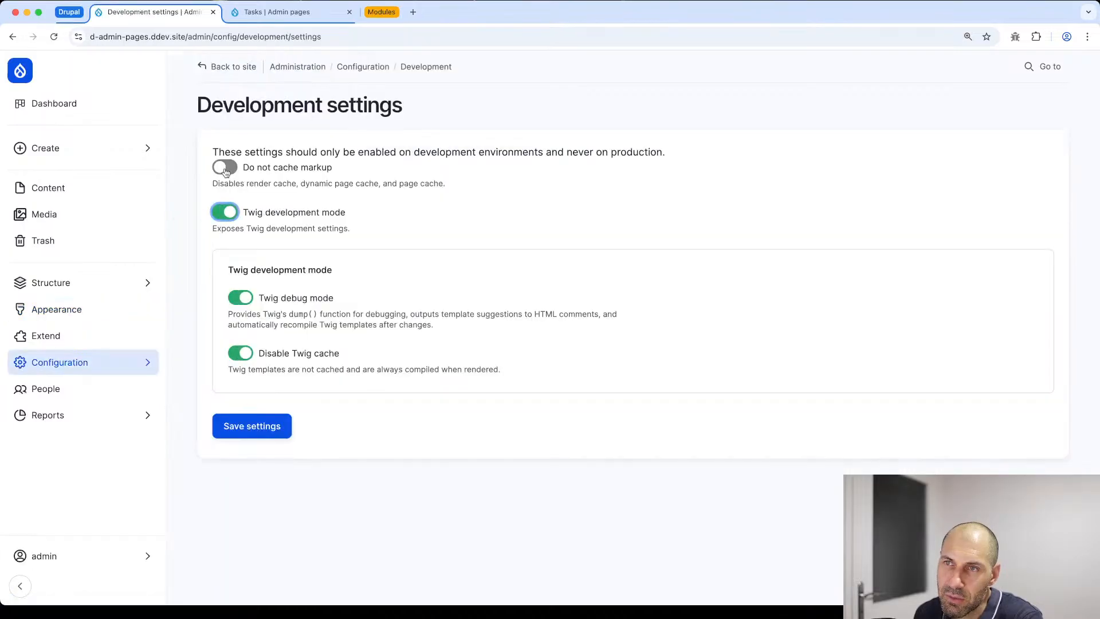
left_click(245, 431)
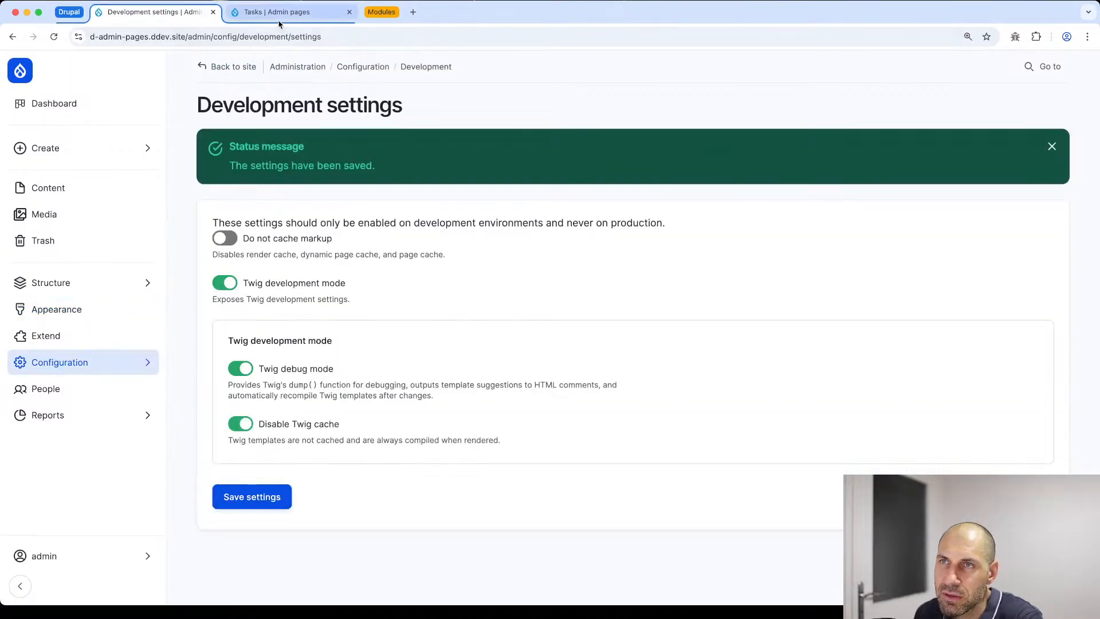
Step: Reload the Tasks page and inspect the first task's title cell in the browser's developer tools
left_click(280, 20)
left_click(278, 37)
key("Return")
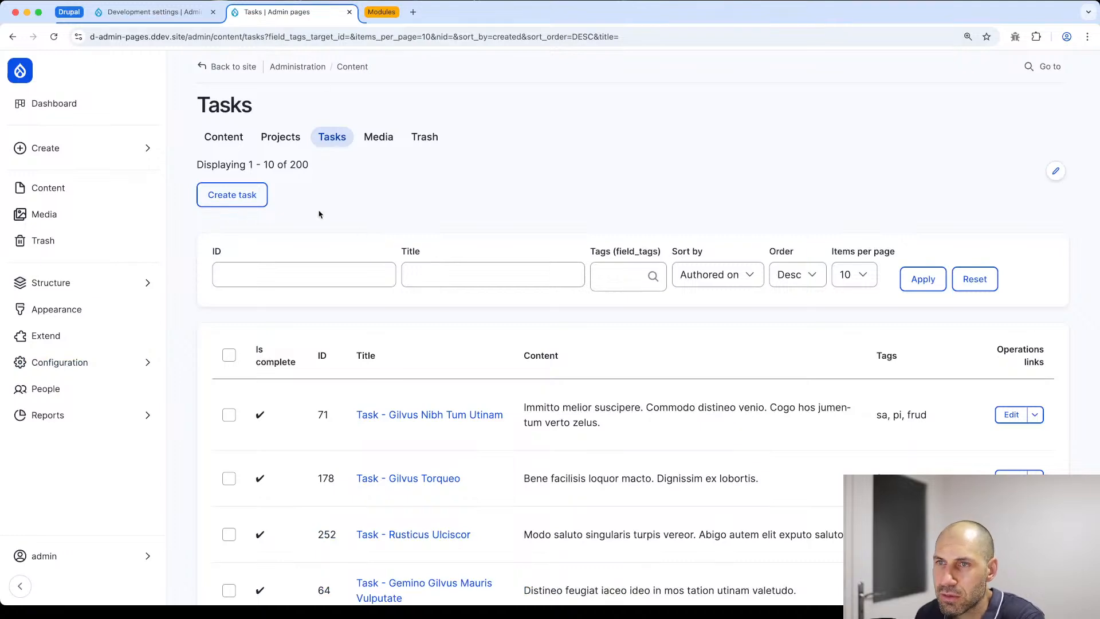
scroll(467, 346, "down", 1)
right_click(430, 308)
left_click(453, 514)
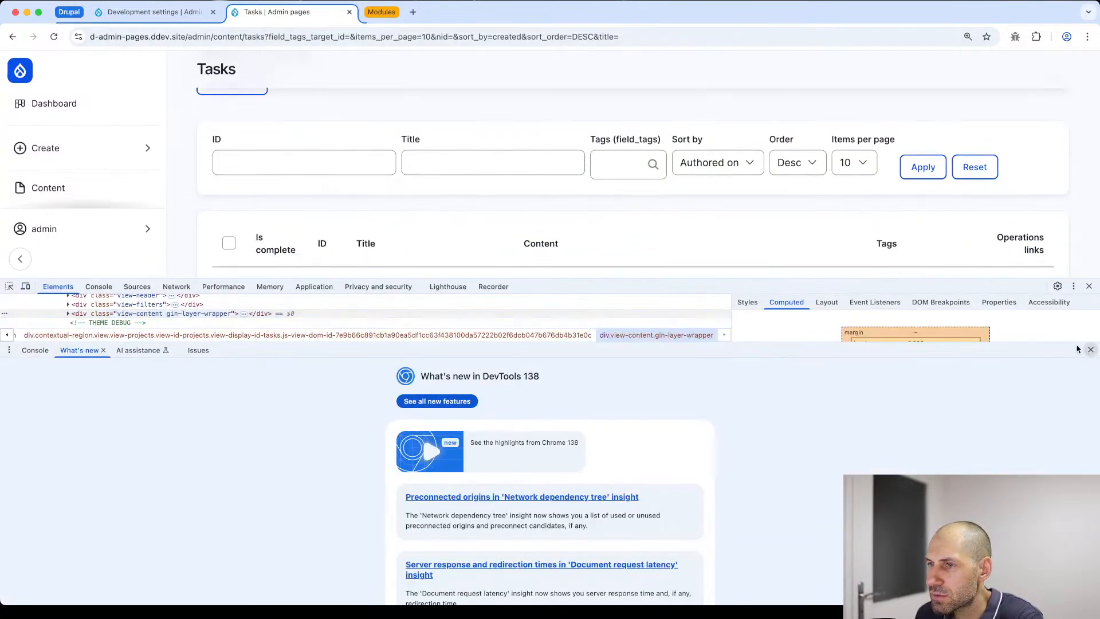
left_click(1091, 350)
scroll(381, 185, "down", 3)
left_click(9, 287)
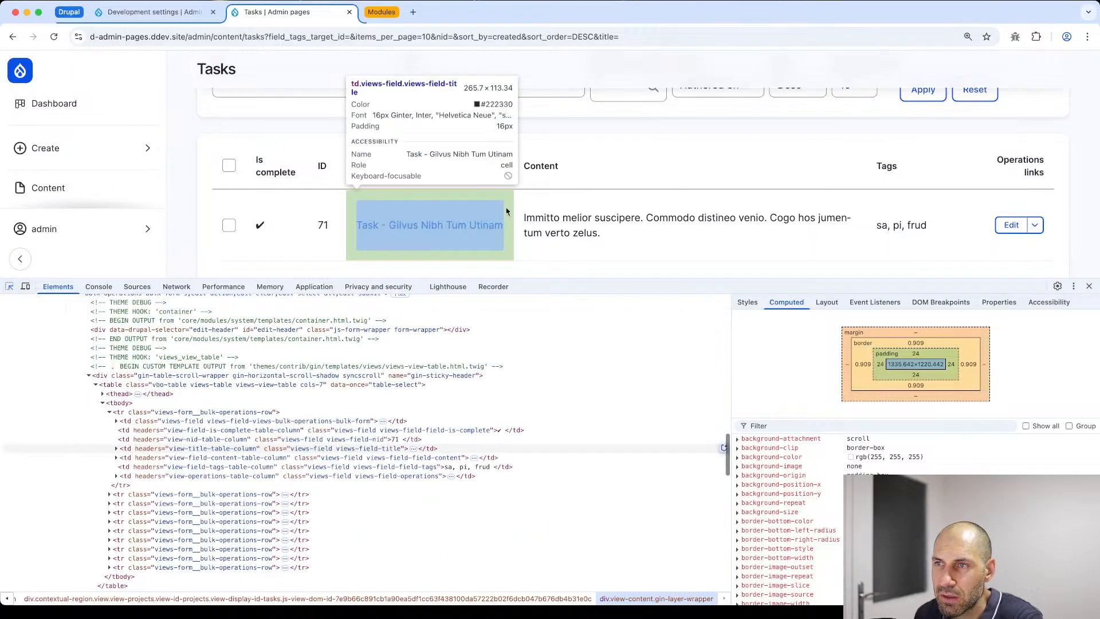
left_click(435, 226)
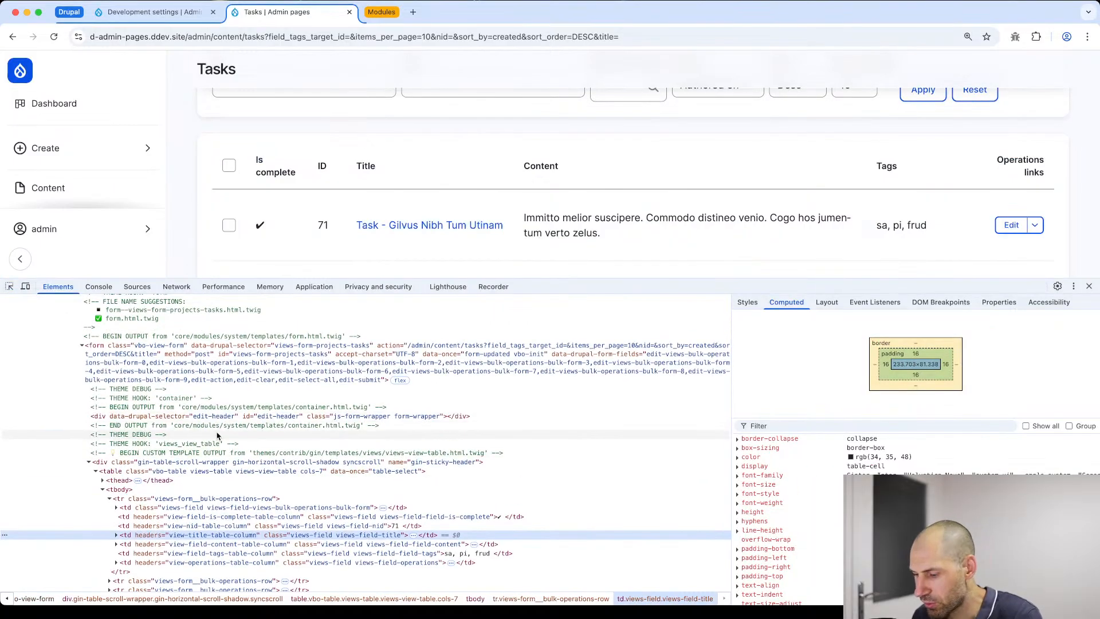
Step: Enlarge the developer tools text, examine the theme debug comments around the tasks table, and expand the first task's title cell markup
scroll(217, 436, "up", 3)
key("super+equal")
key("super+equal")
key("super+equal")
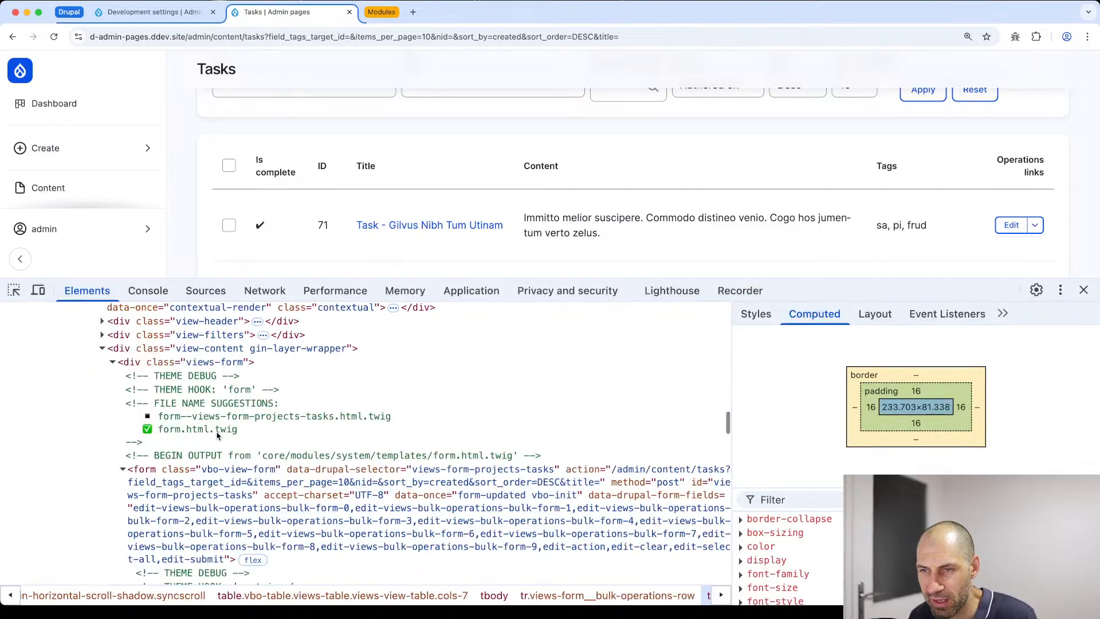
scroll(227, 436, "down", 10)
scroll(269, 418, "up", 5)
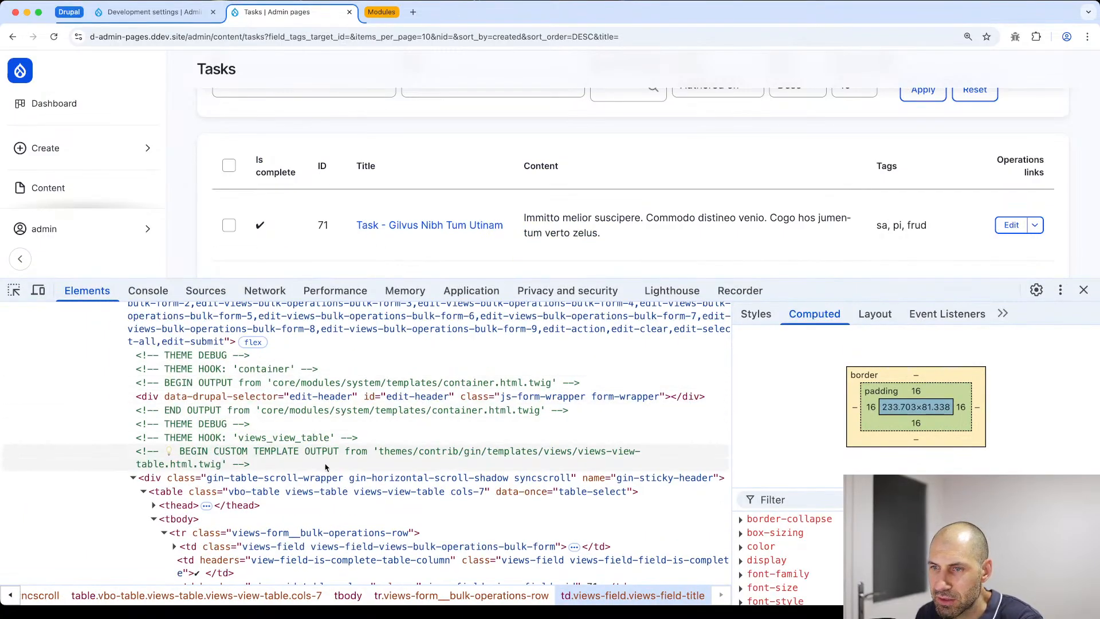
scroll(333, 467, "down", 2)
scroll(334, 468, "down", 6)
left_click(175, 393)
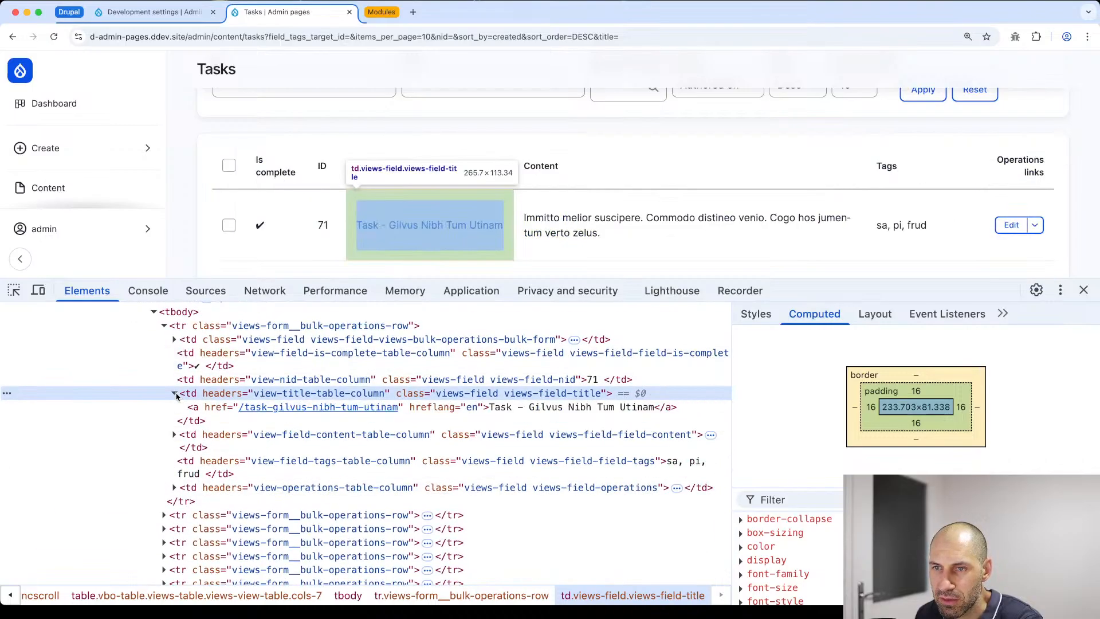
Step: Examine the theme debug comments around the tasks table for its theme hook and template path, and close the developer tools
scroll(286, 435, "up", 6)
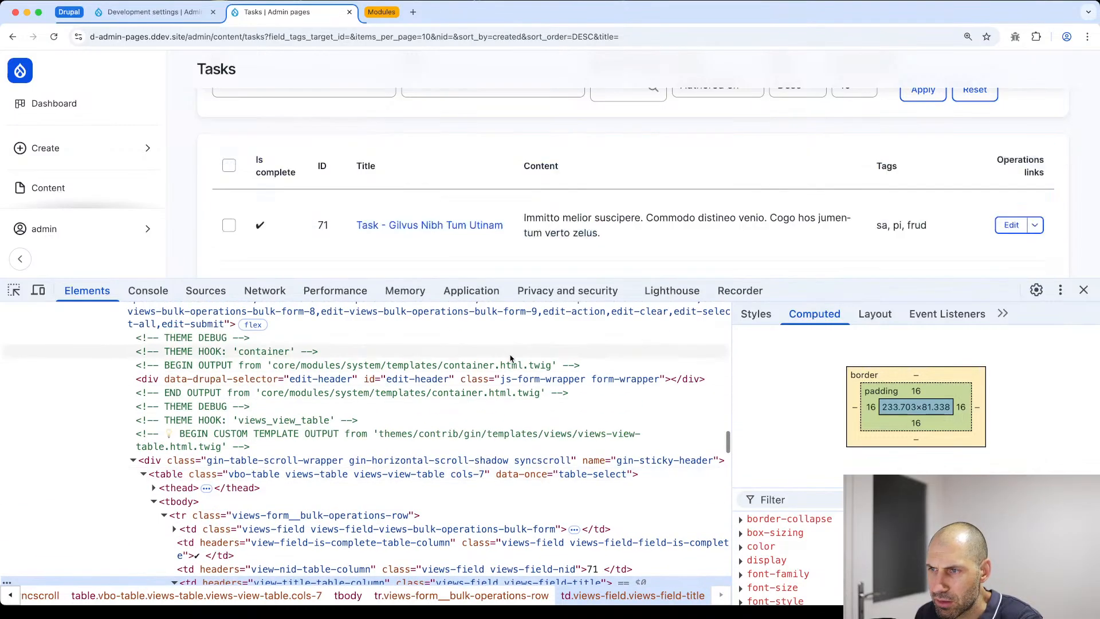
scroll(498, 483, "down", 3)
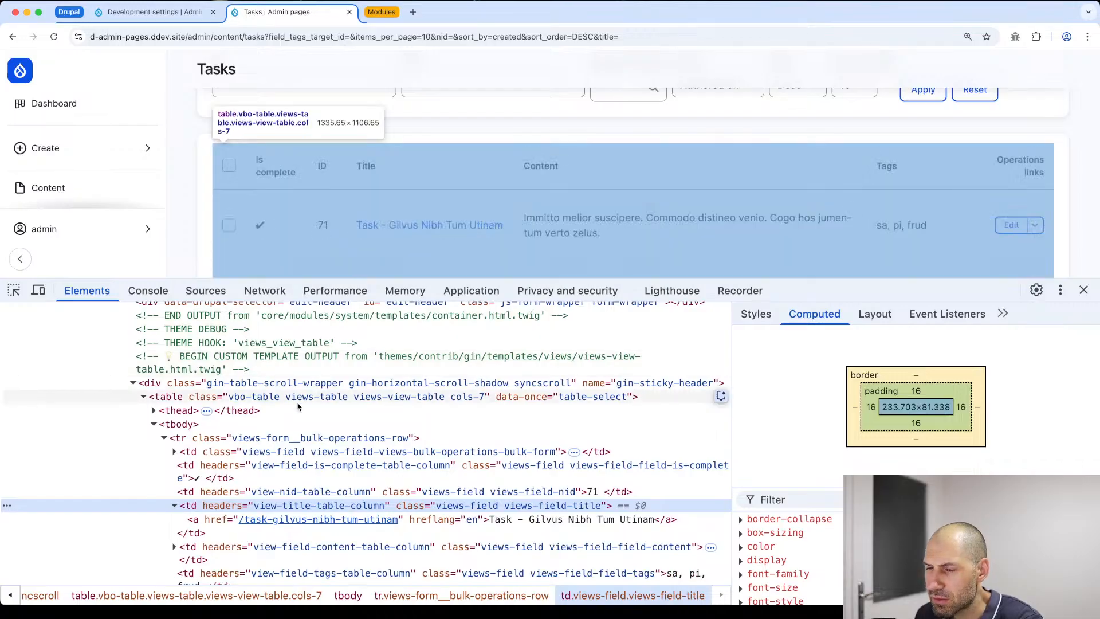
scroll(305, 416, "down", 3)
scroll(305, 417, "up", 8)
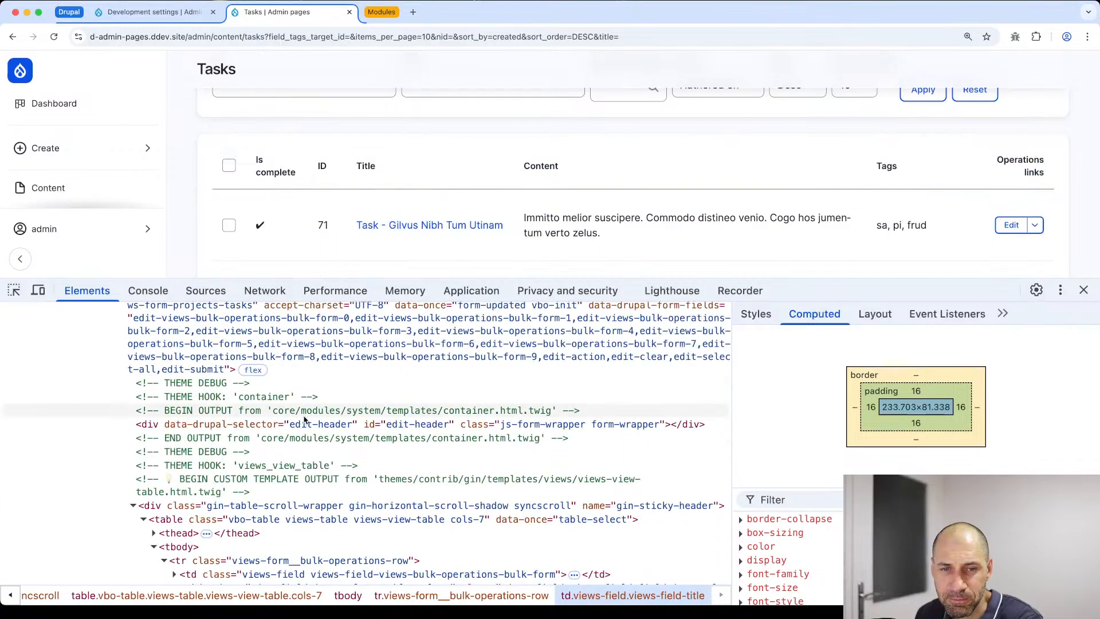
left_click(1085, 291)
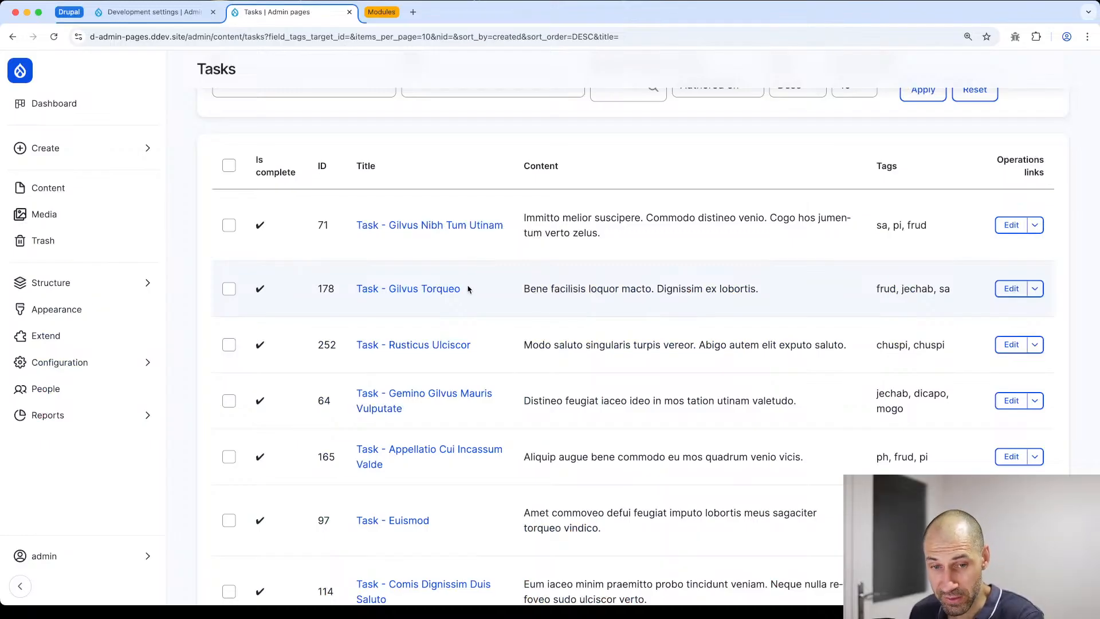
Step: Check the Development settings page, return to the Tasks page, and open its view for editing at the Fields list
left_click(123, 16)
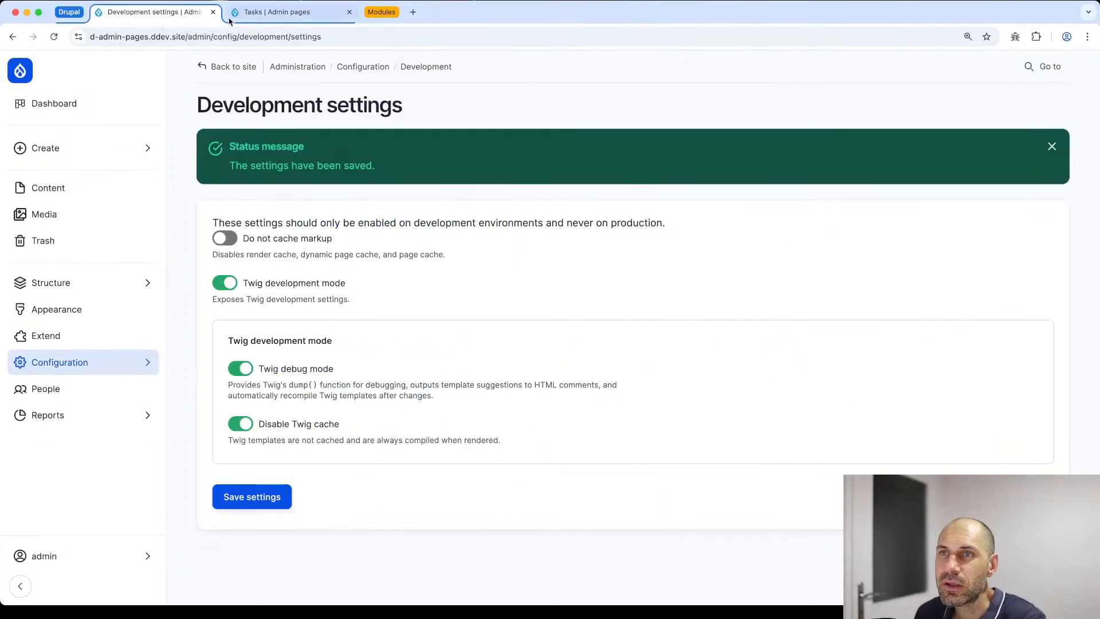
left_click(276, 12)
left_click(1056, 96)
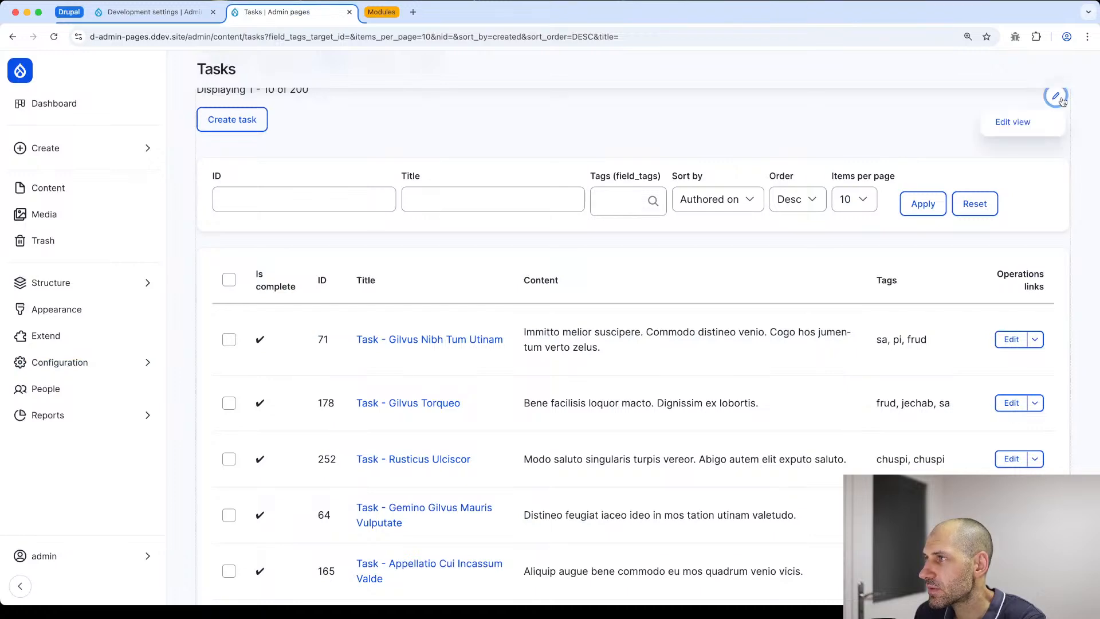
left_click(1012, 118)
scroll(235, 344, "down", 3)
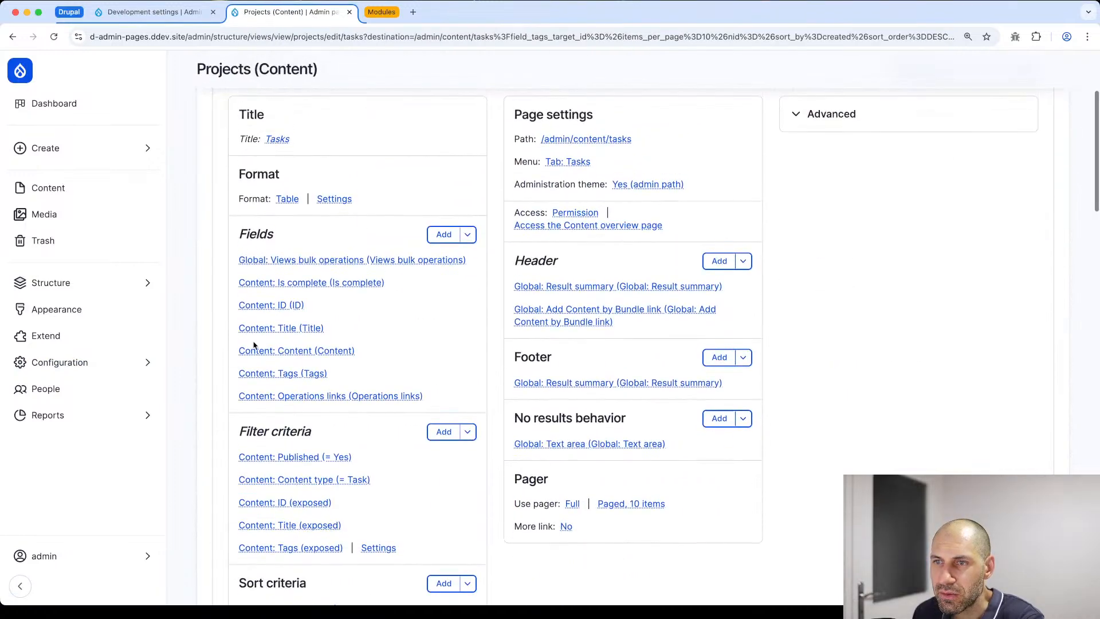
scroll(253, 347, "down", 3)
Step: Review the custom text override in the Title field's rewrite results options, and close the field settings without applying
left_click(287, 240)
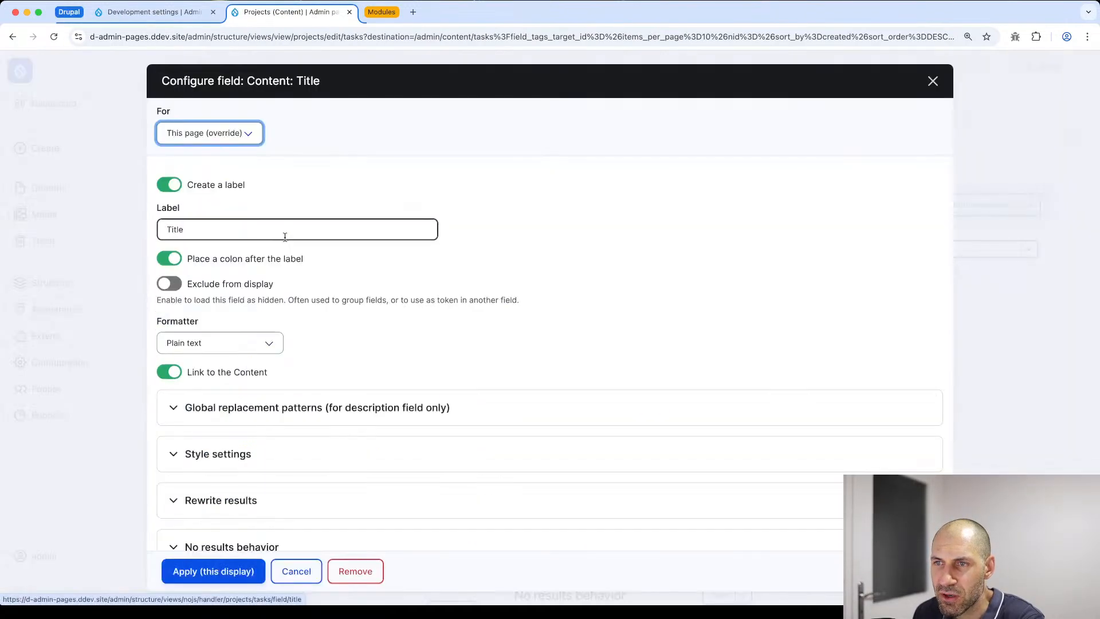
scroll(240, 464, "down", 2)
left_click(236, 453)
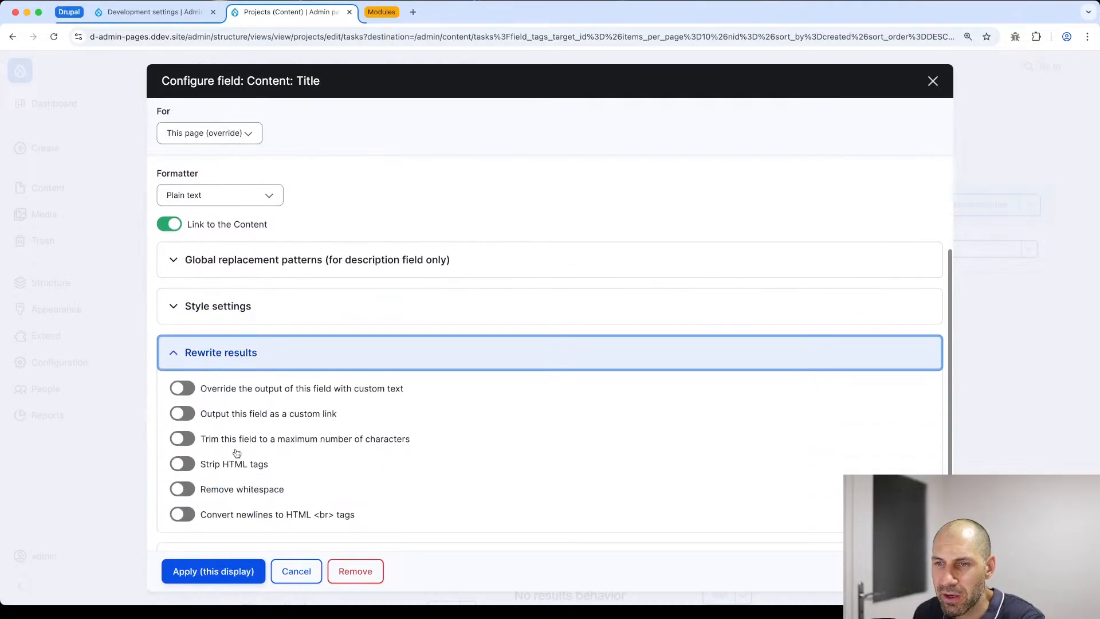
scroll(238, 455, "down", 3)
left_click(191, 296)
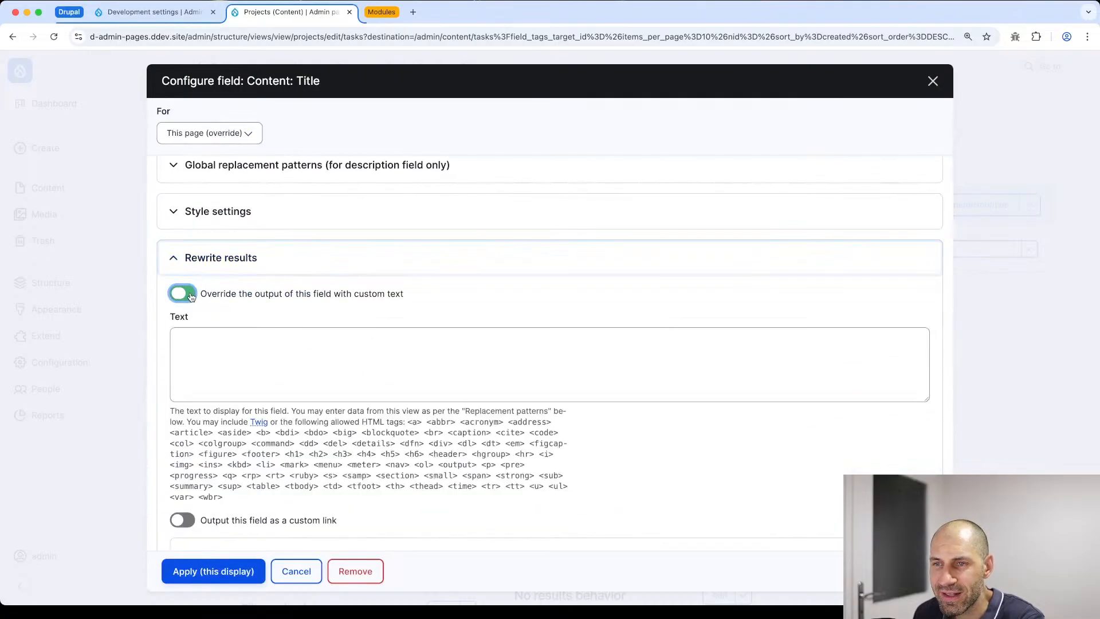
scroll(205, 327, "down", 1)
left_click(207, 321)
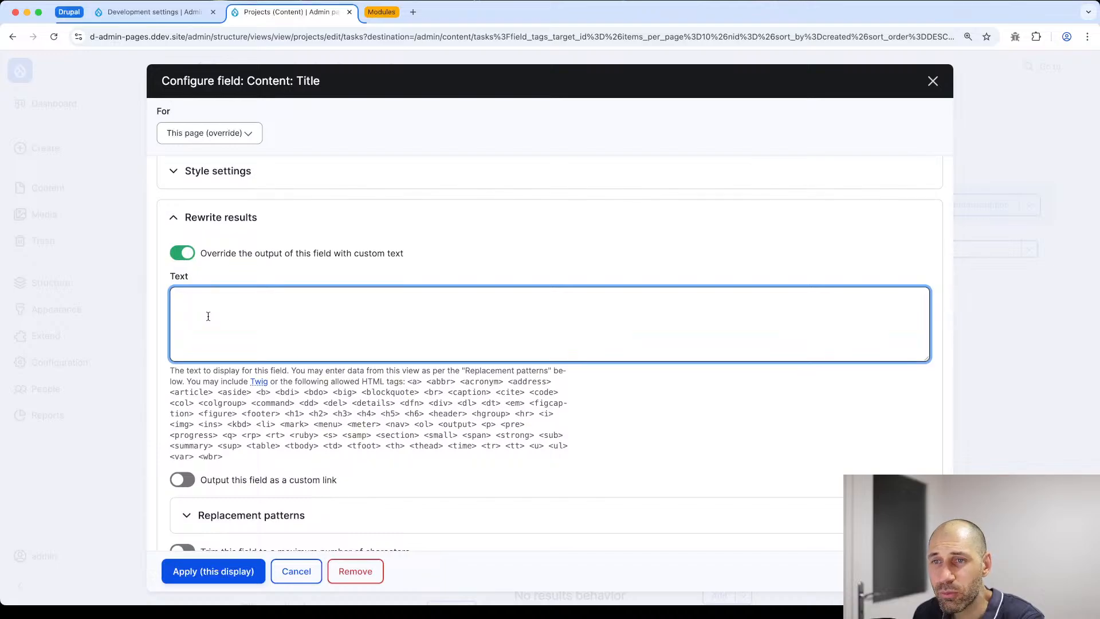
scroll(205, 312, "down", 1)
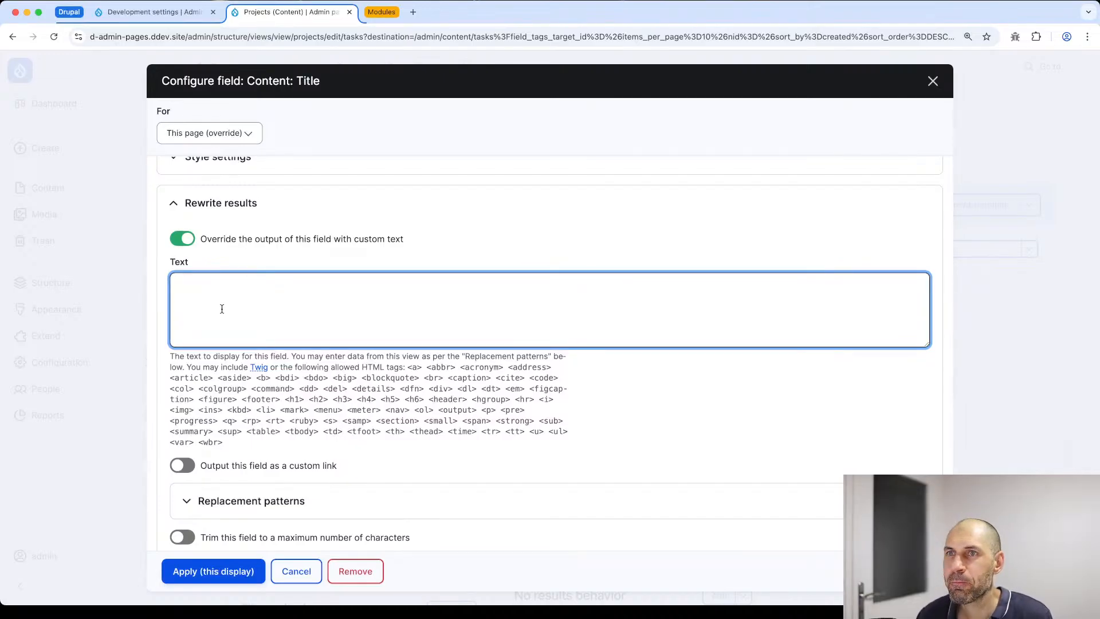
left_click(933, 80)
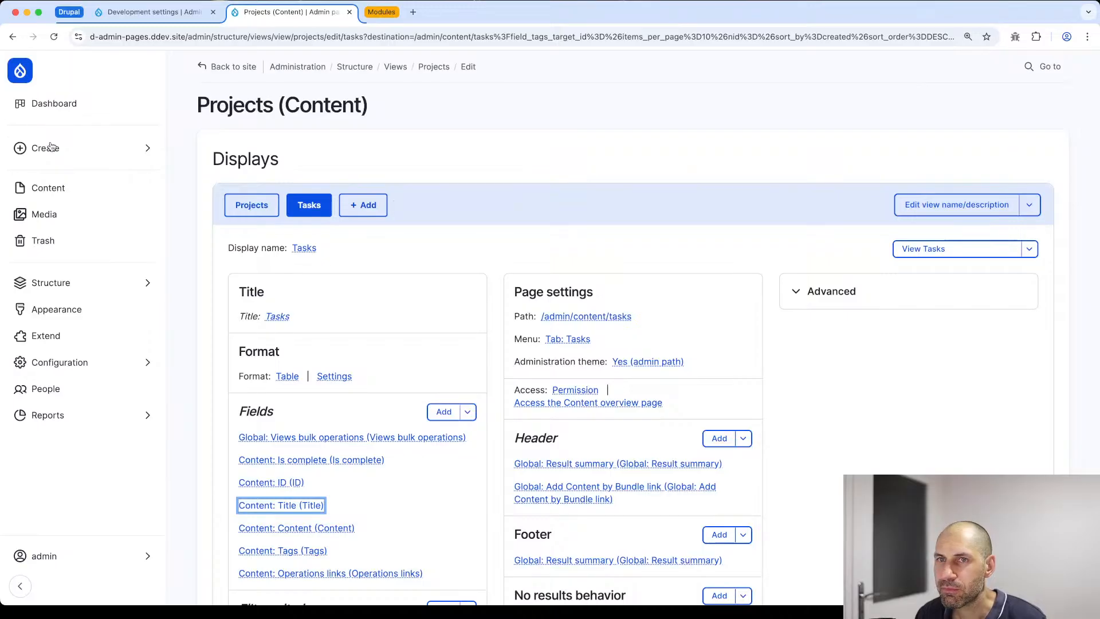
Step: Go to the Dashboard and look through the Reports, Configuration and Structure administration sections
left_click(75, 102)
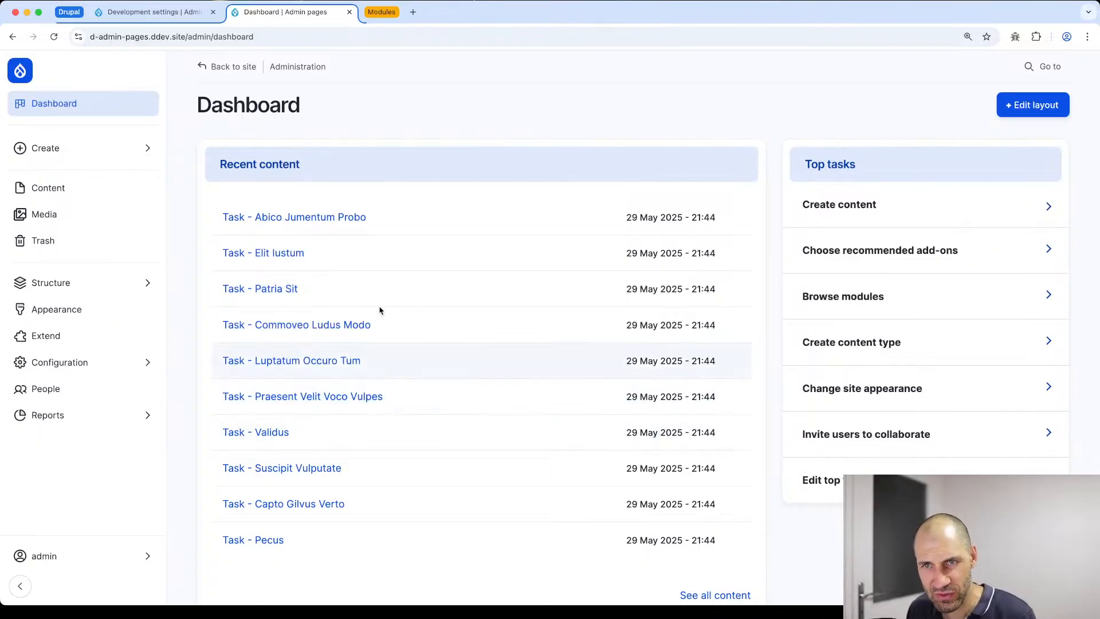
left_click(114, 416)
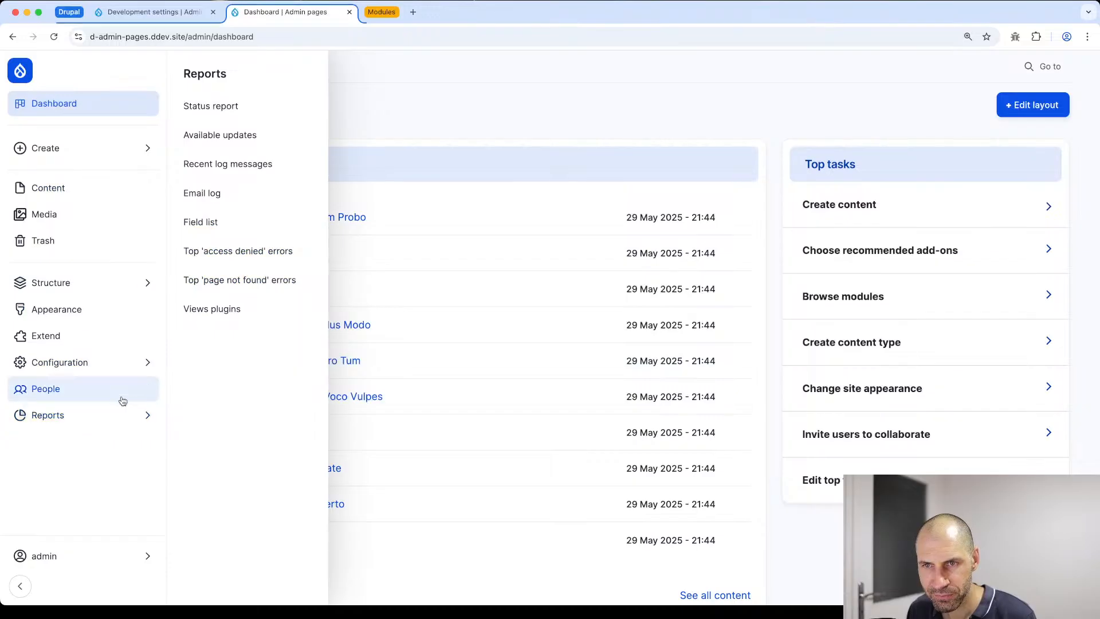
left_click(121, 361)
left_click(123, 283)
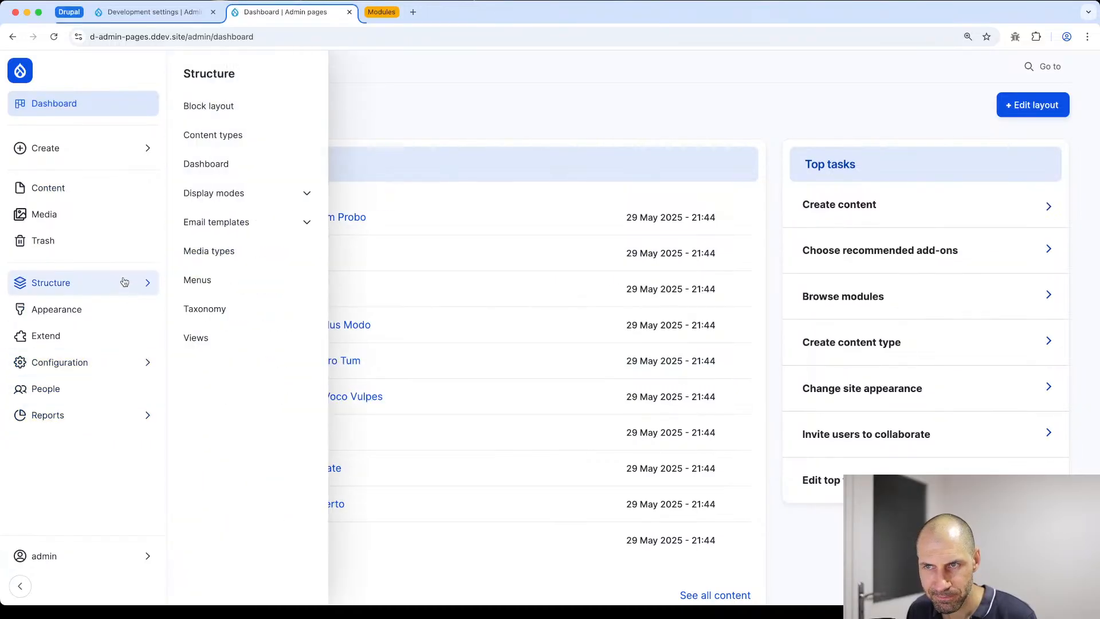
Step: Expand the Display modes entries under Structure, view the Form modes page, and return to the Dashboard
left_click(298, 223)
left_click(295, 198)
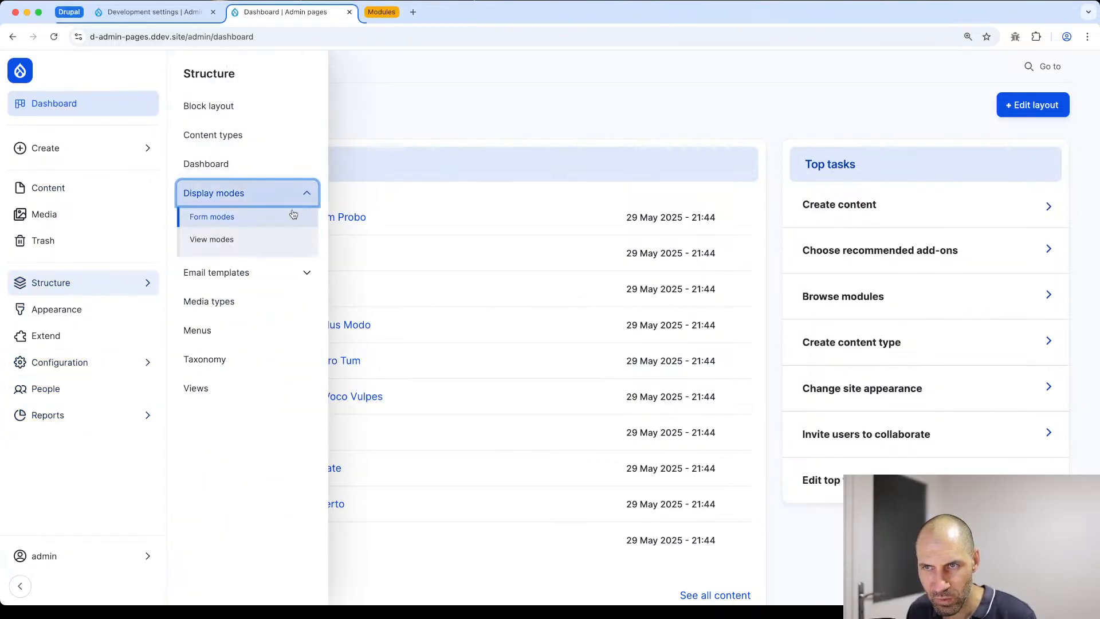
left_click(263, 192)
left_click(264, 193)
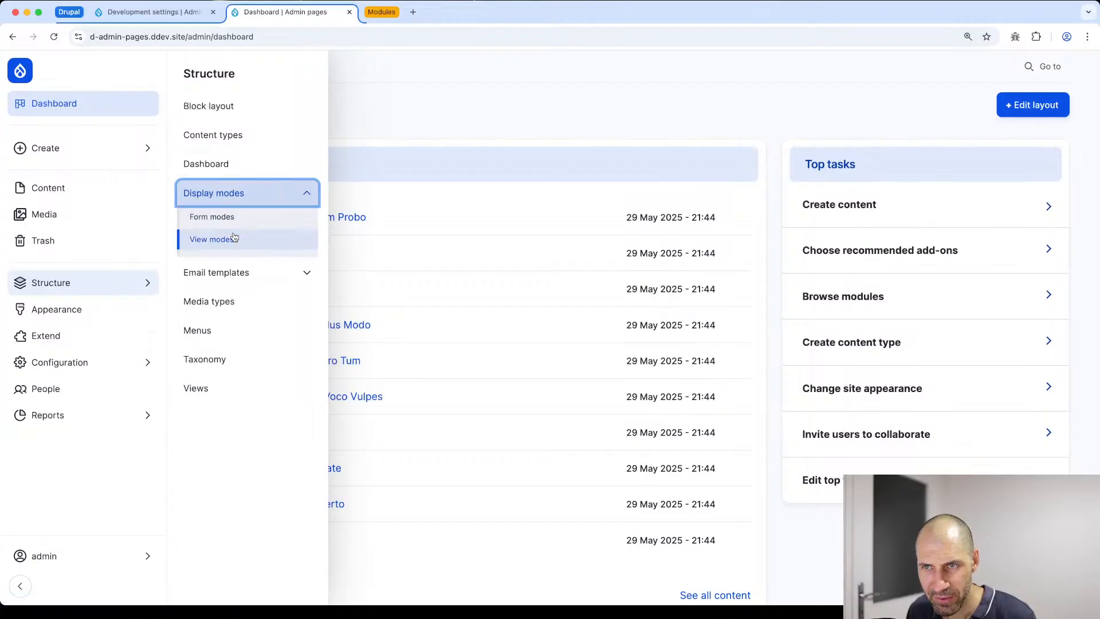
left_click(230, 216)
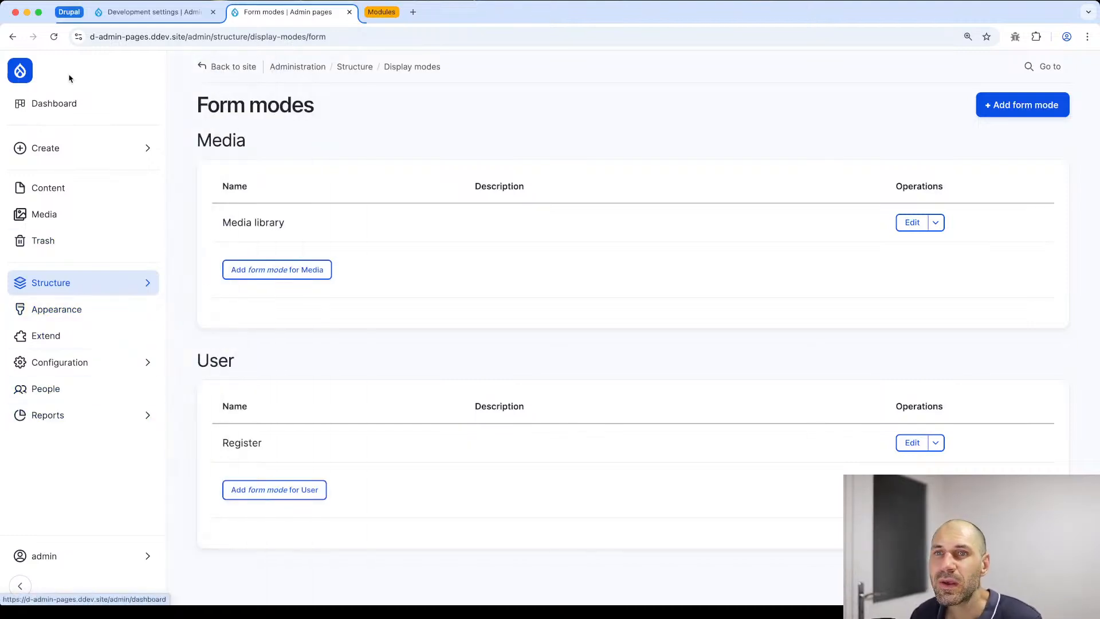
left_click(65, 109)
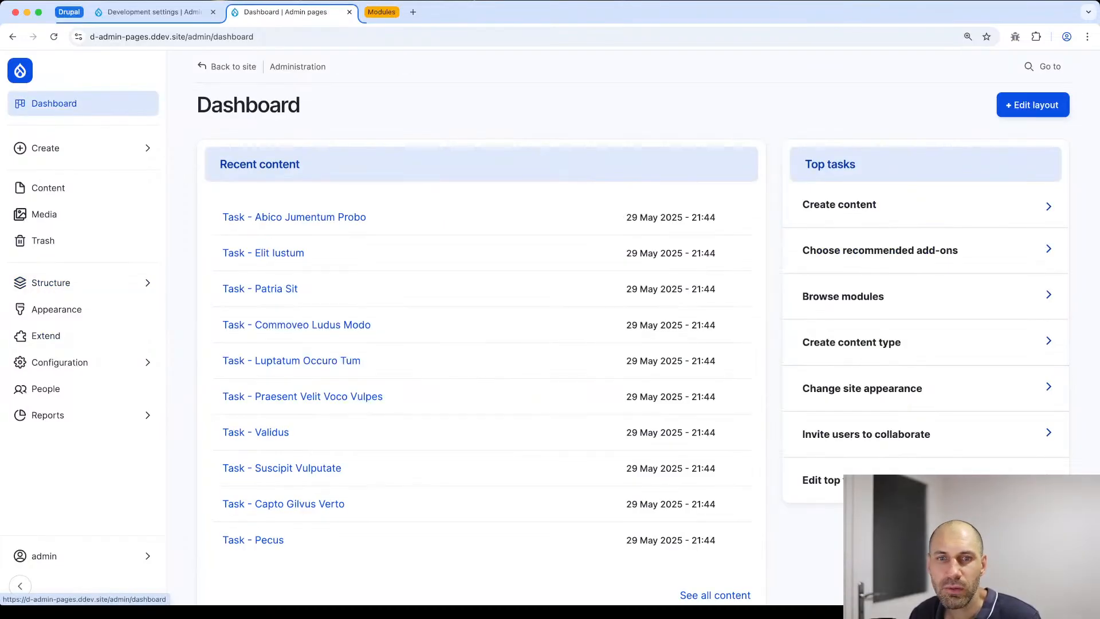
key("super+Tab")
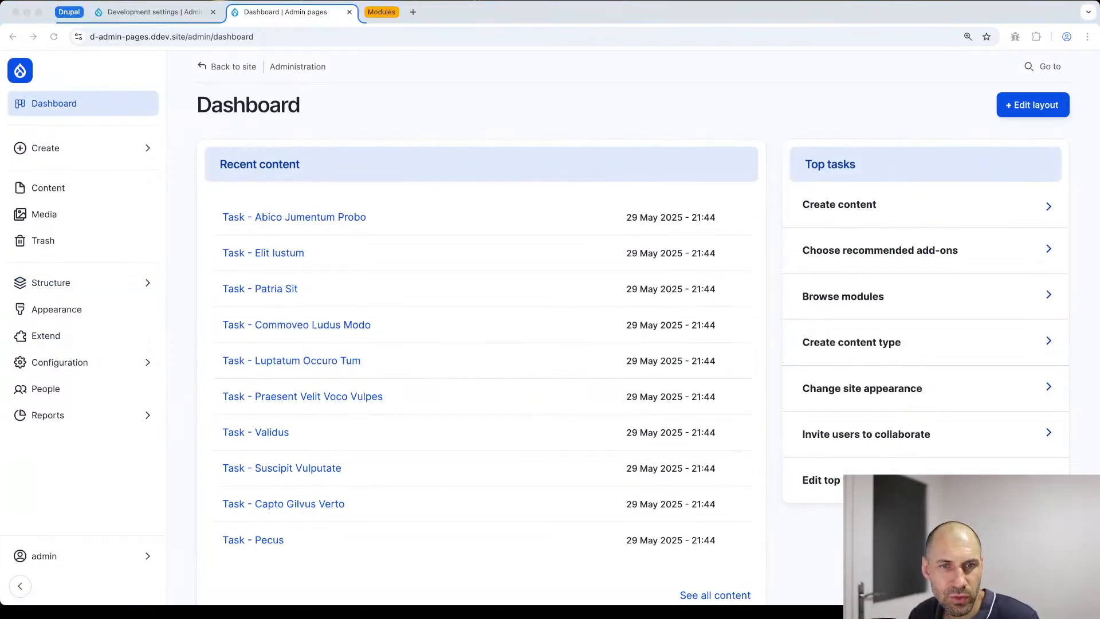